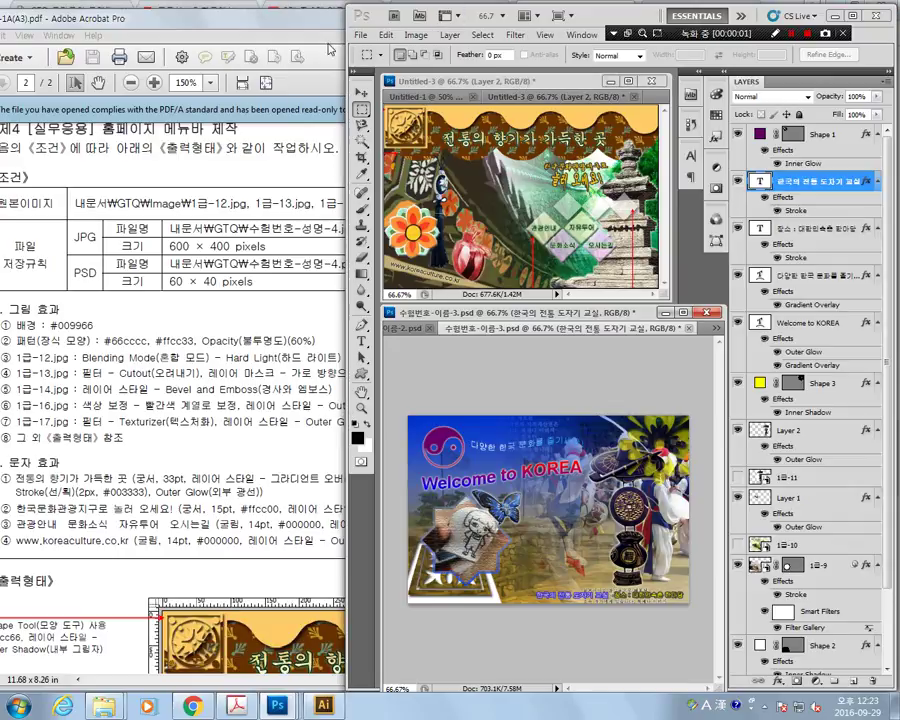
Create a new 600 × 400 pixel white document named 수험번호-이름-4.
click(359, 35)
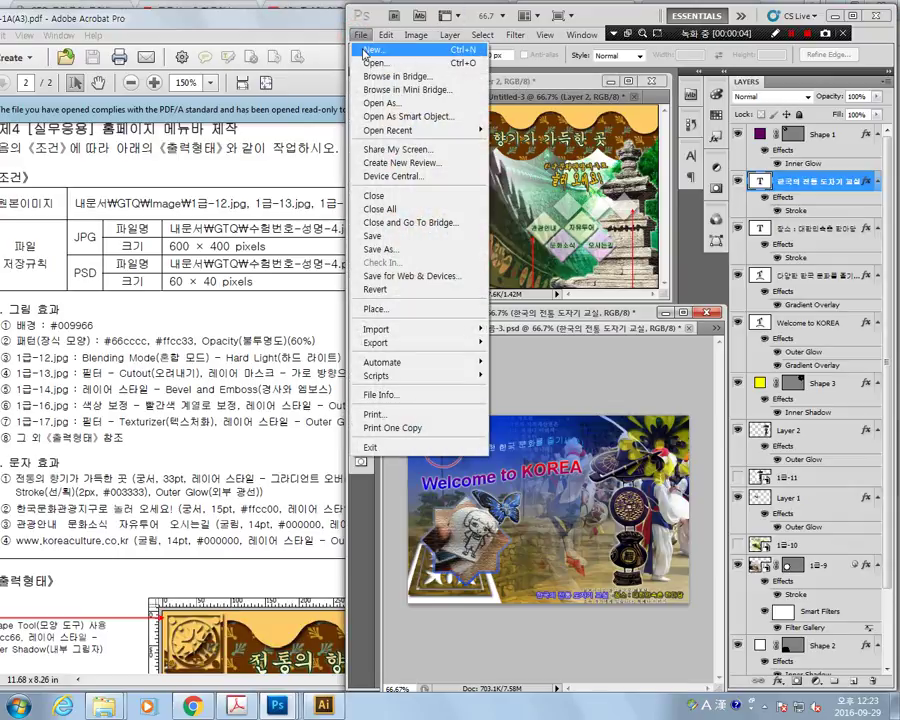
click(365, 52)
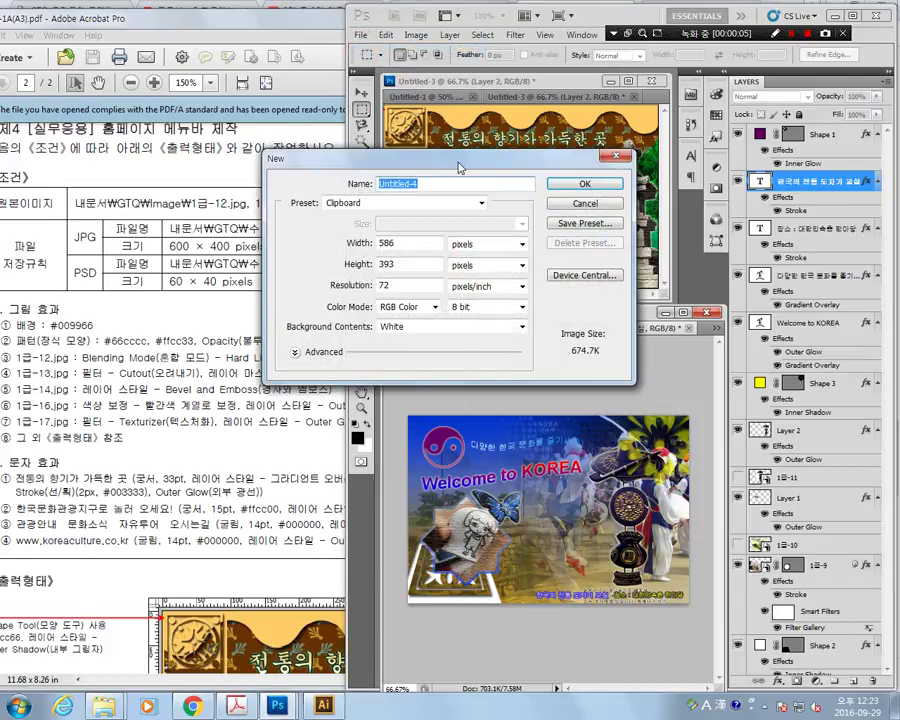
drag(460, 167, 640, 164)
double_click(594, 240)
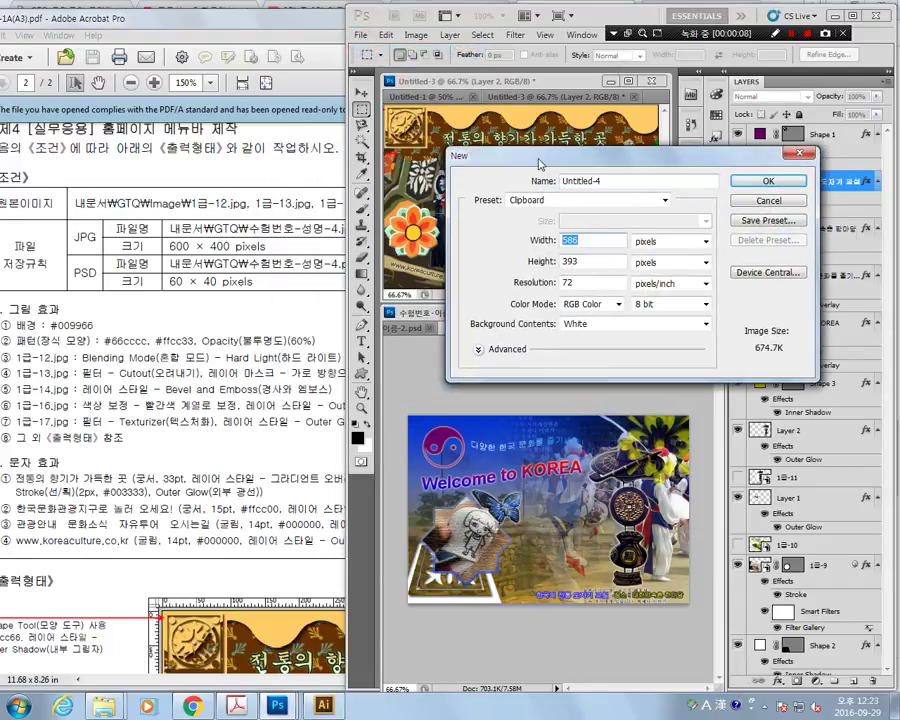
text(600)
key(Tab)
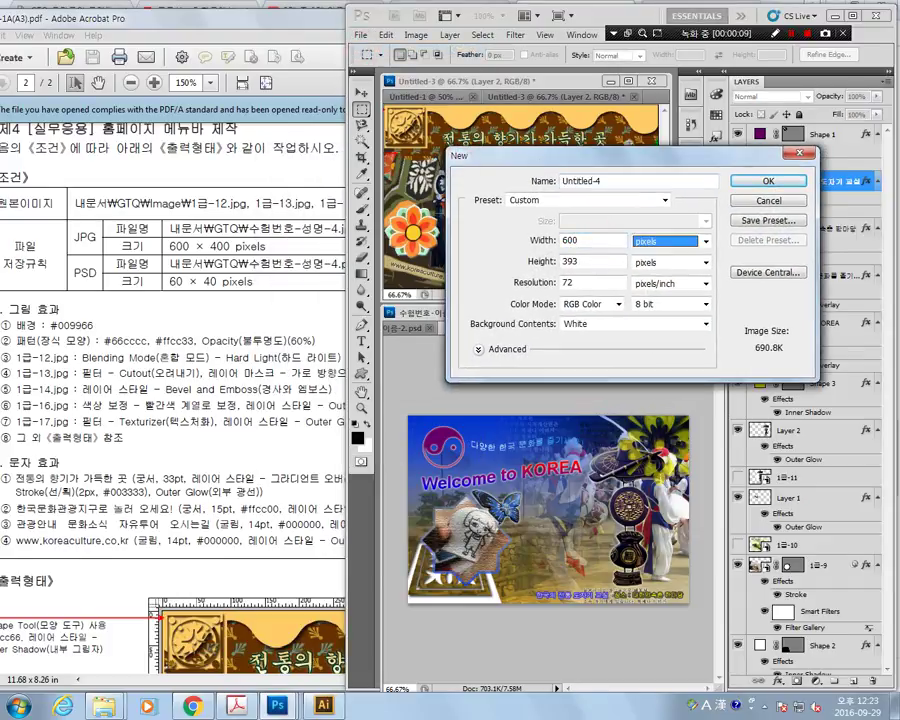
key(Tab)
text(400)
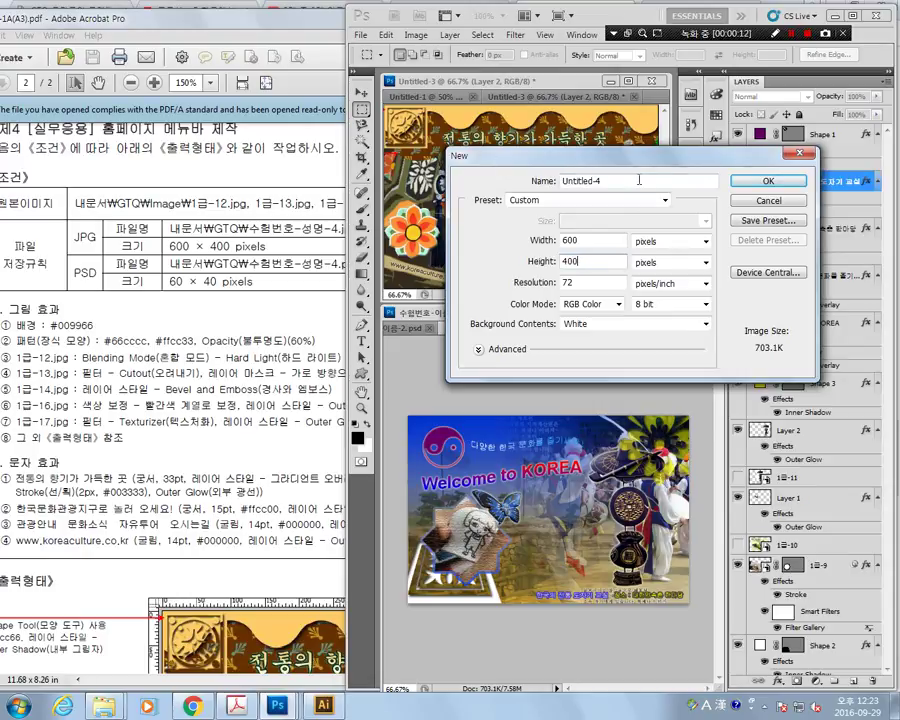
double_click(639, 180)
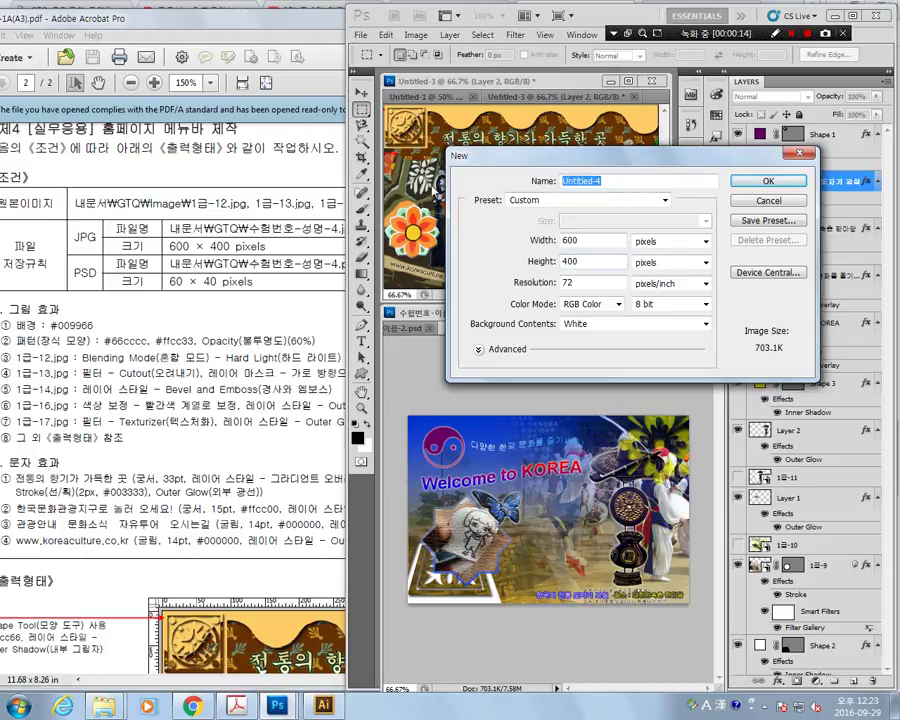
text(tn)
text(수험)
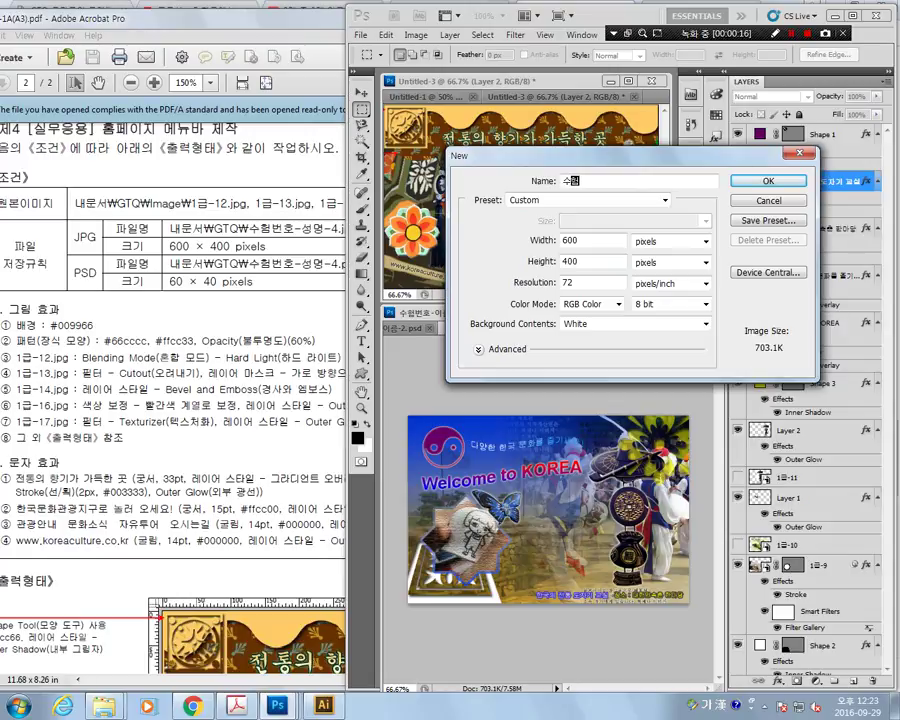
text(번호-이름-4)
key(Return)
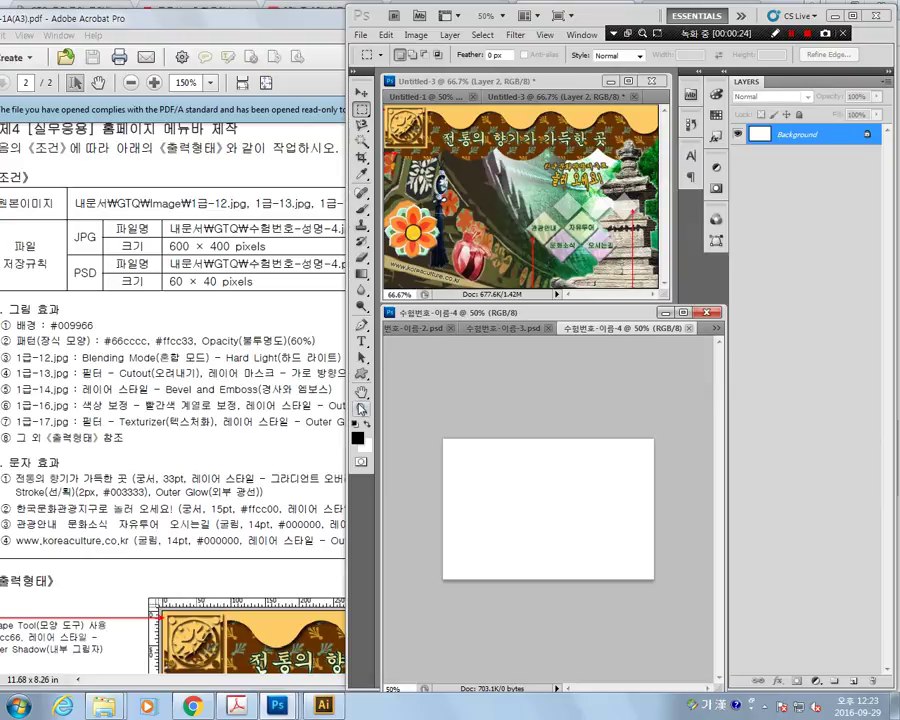
Zoom the canvas to 66.7% and add a new empty layer above the background.
key(z)
click(662, 508)
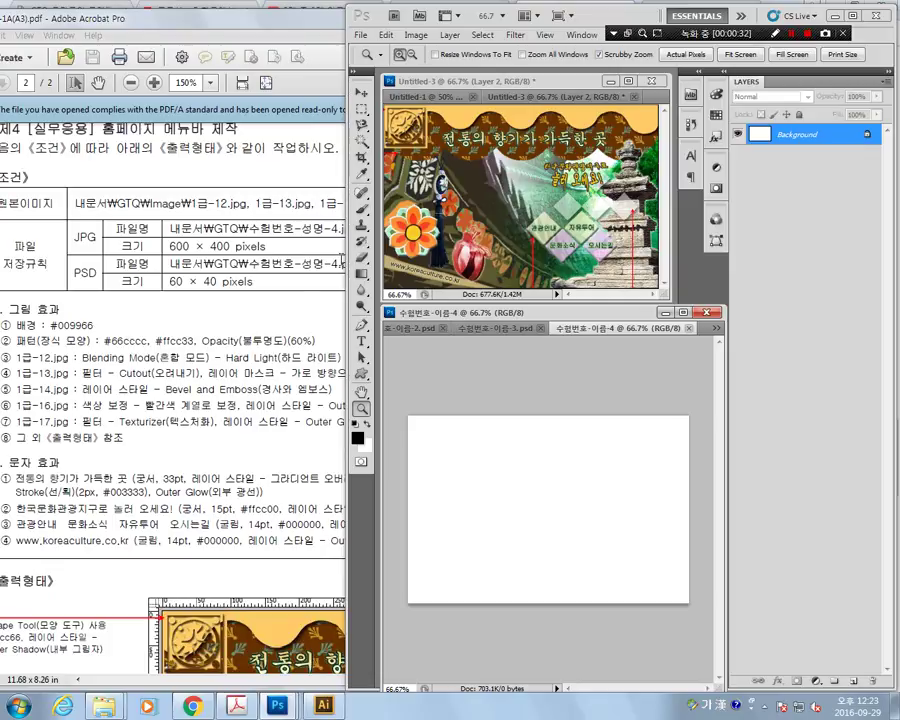
click(853, 680)
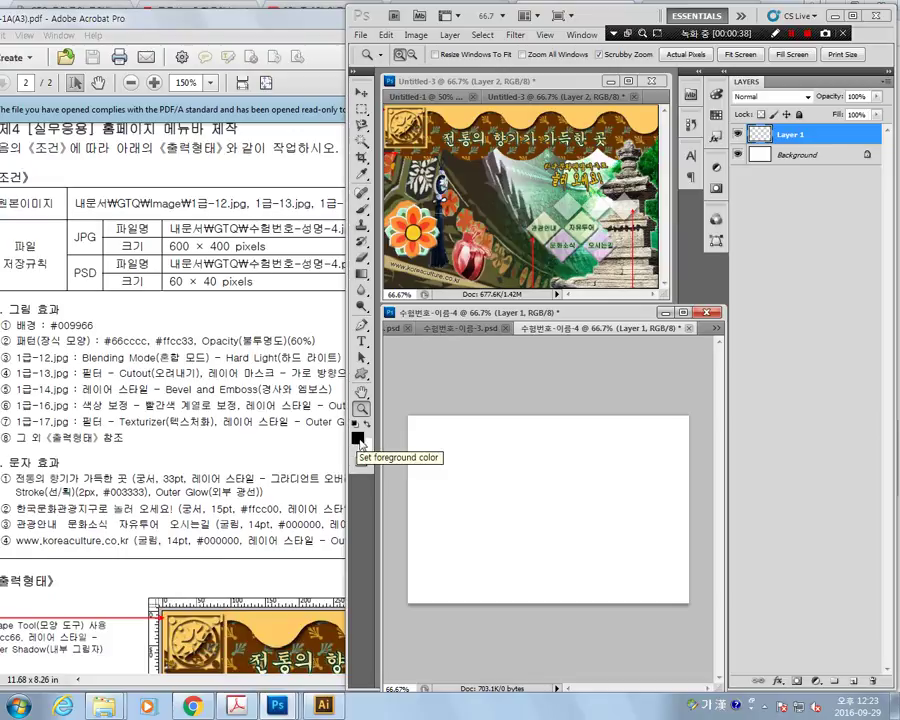
Set the foreground colour to green #009966 and fill Layer 1 with it.
click(359, 441)
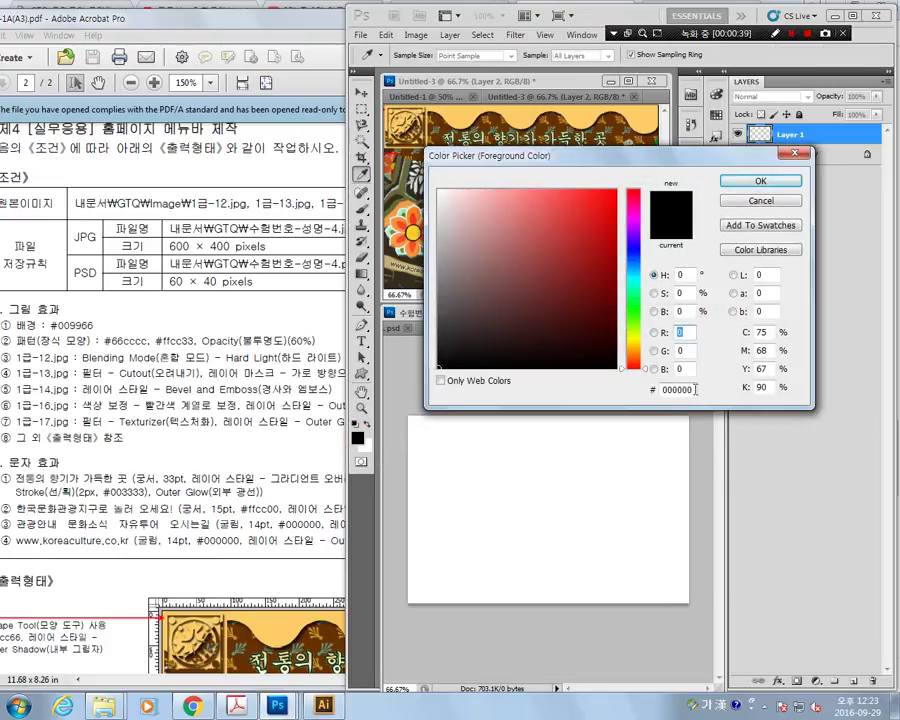
click(694, 389)
text(00)
text(9966)
key(Return)
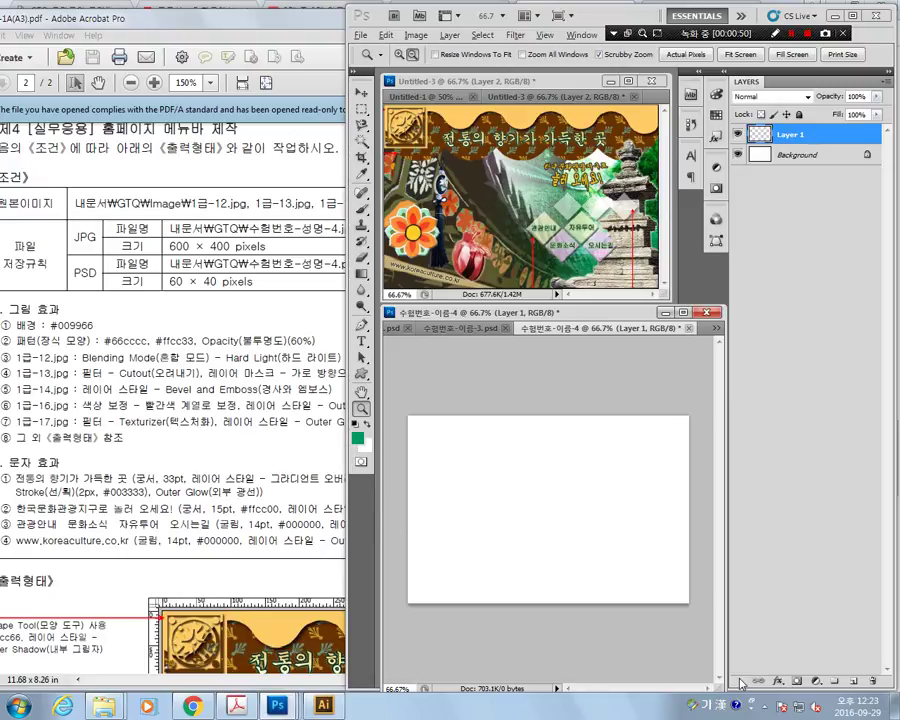
key(alt+Delete)
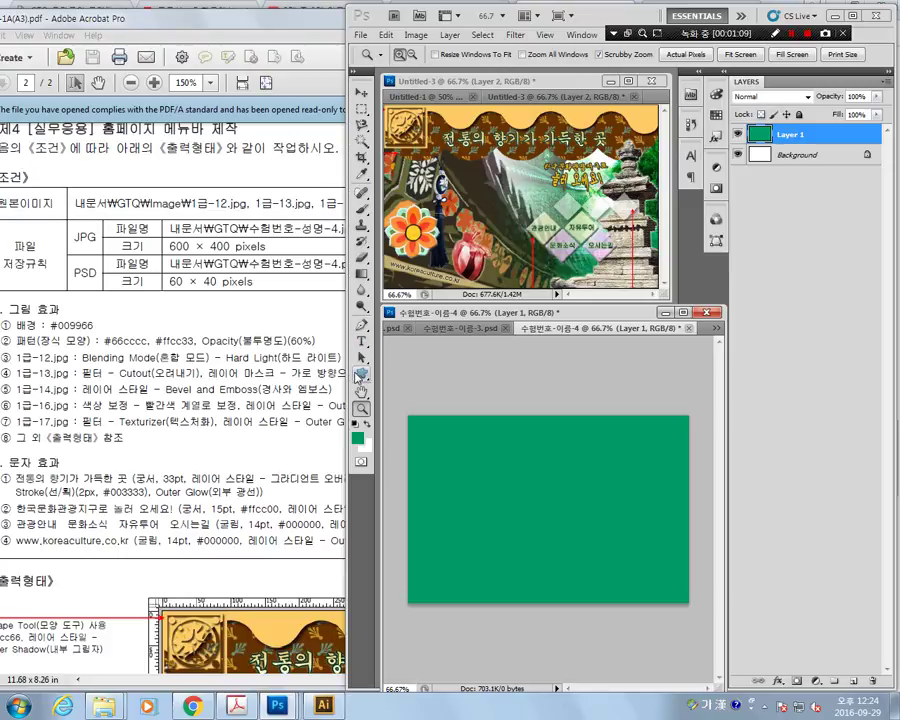
click(360, 375)
Choose the ornament custom shape and draw a small one near the canvas's upper left.
click(638, 56)
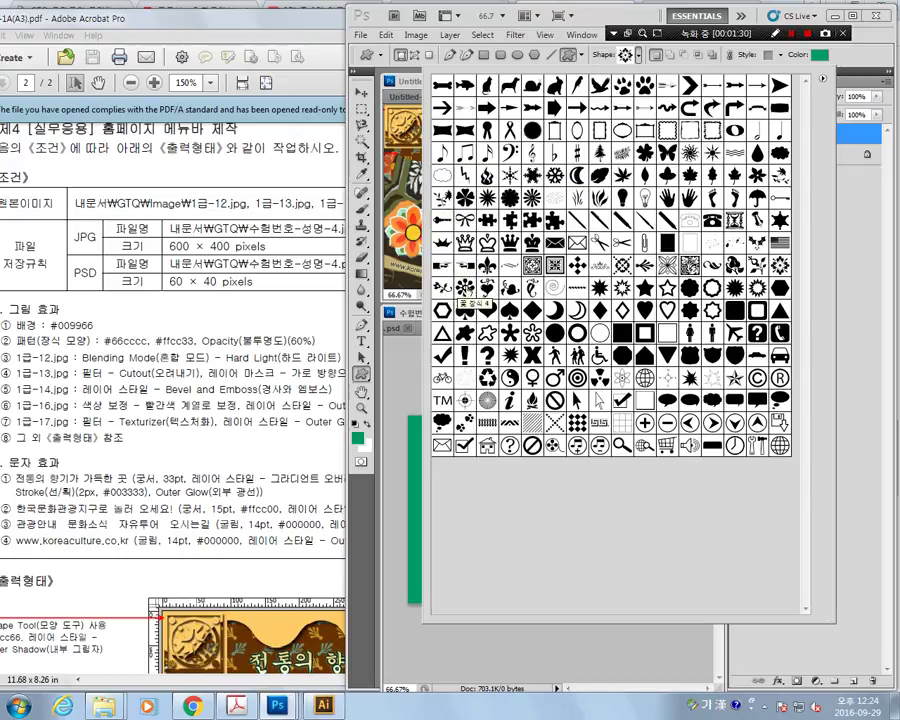
click(643, 266)
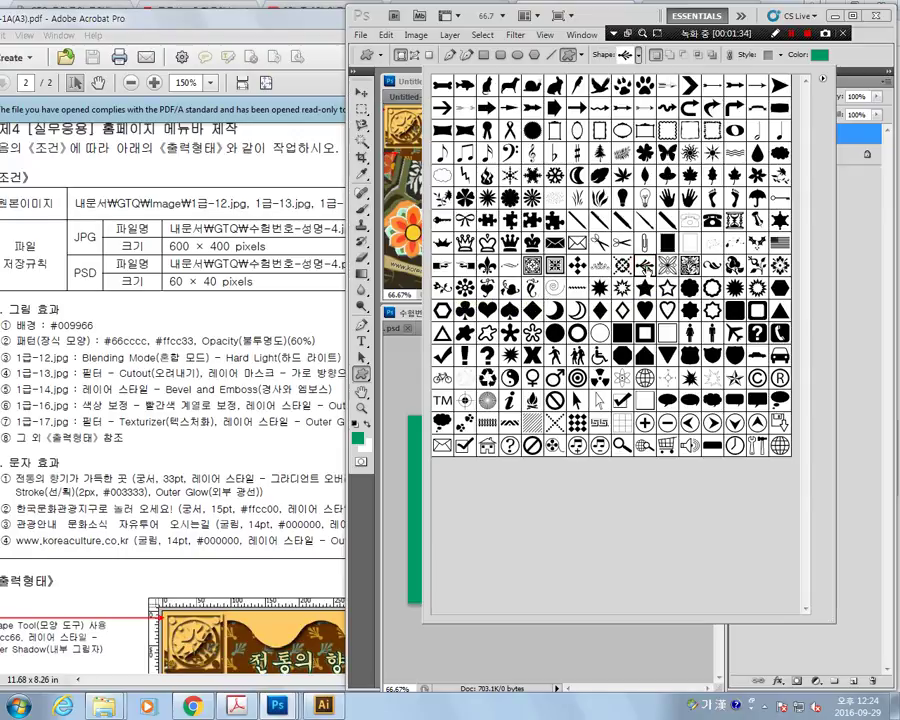
key(Return)
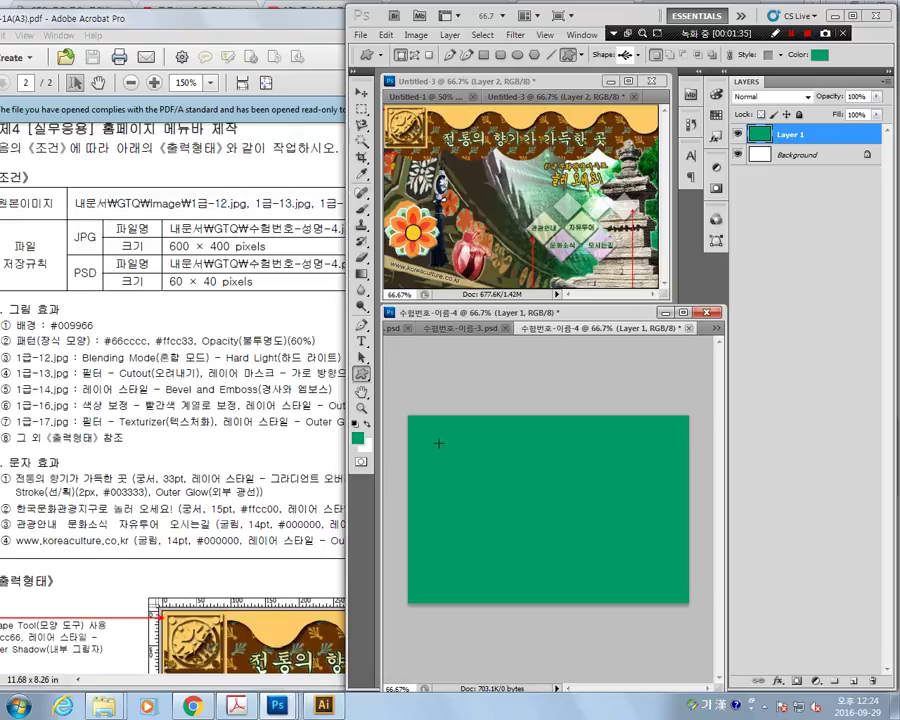
drag(442, 444, 456, 458)
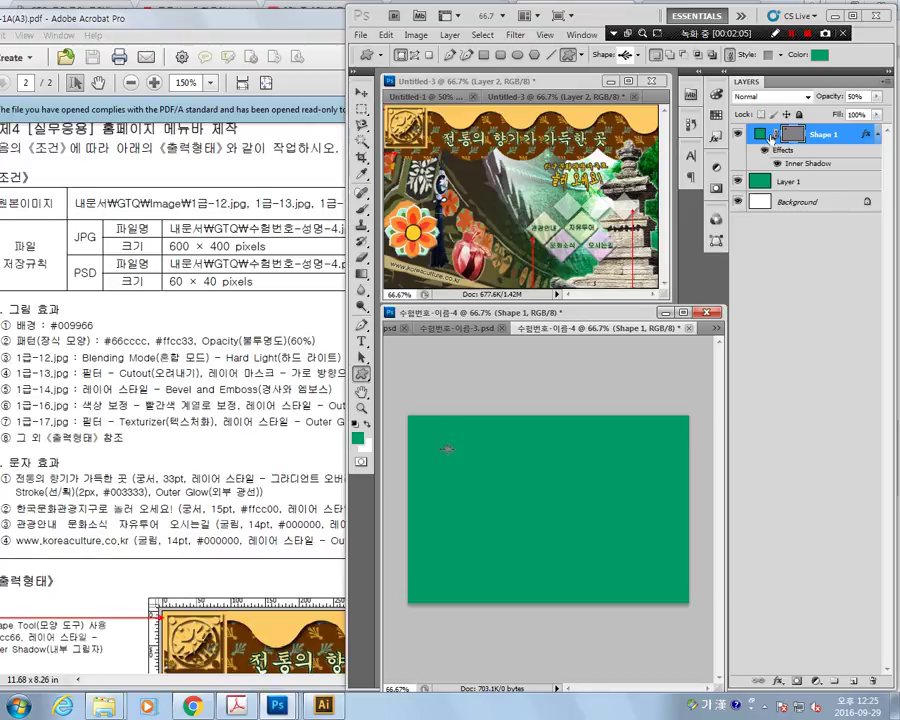
Recolour the Shape 1 ornament teal #66cccc.
double_click(764, 135)
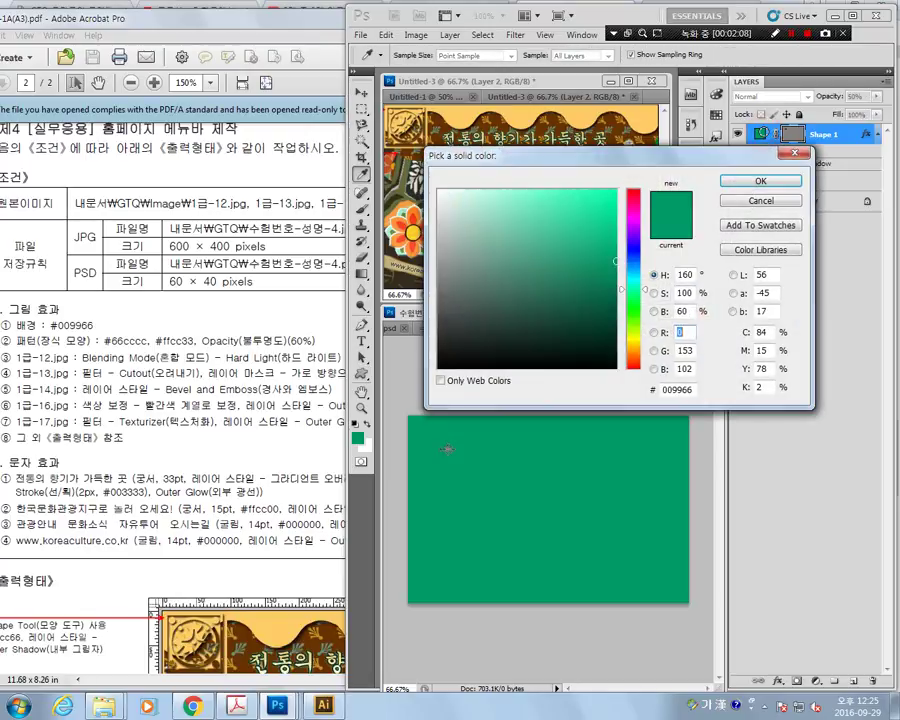
click(678, 389)
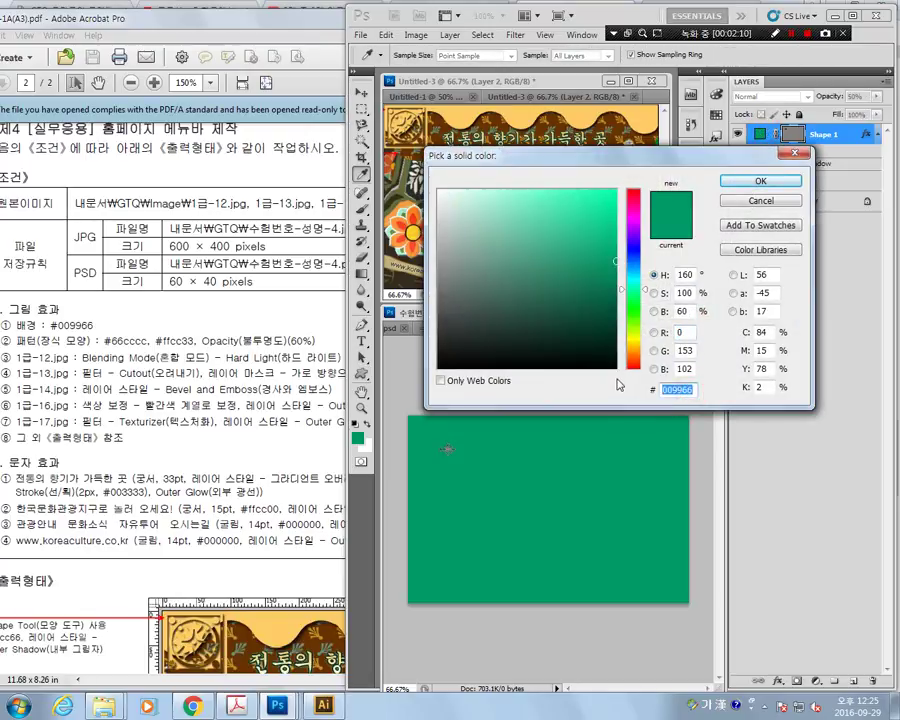
text(66)
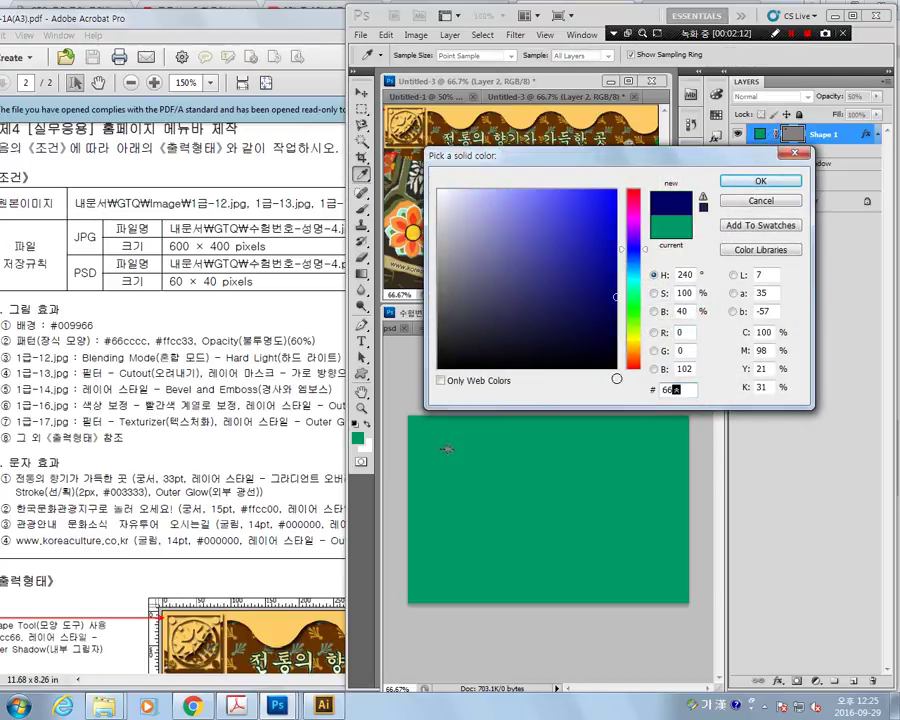
text(cccc)
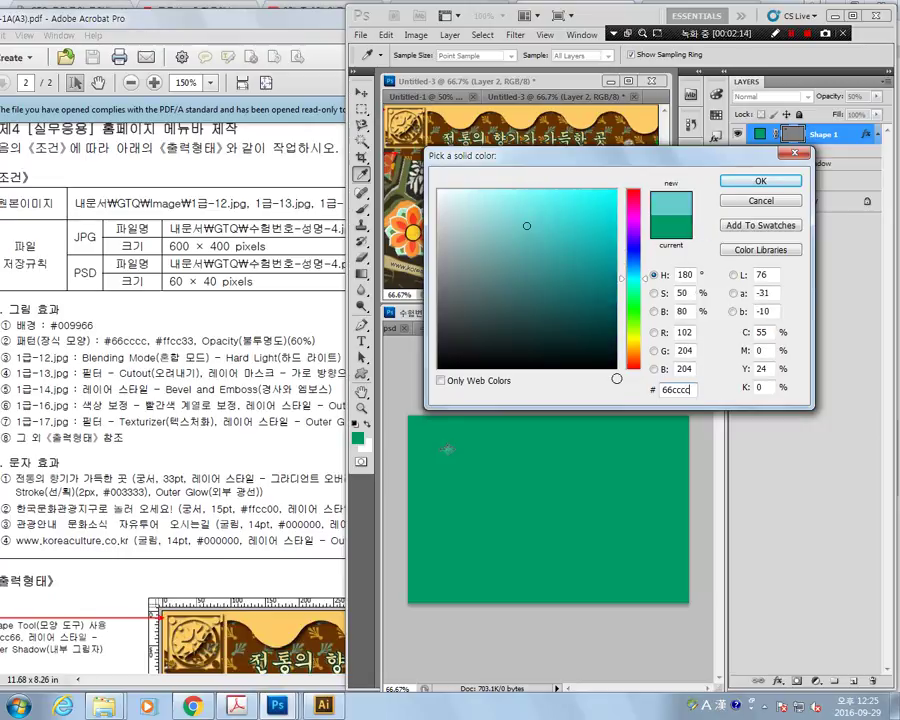
key(Return)
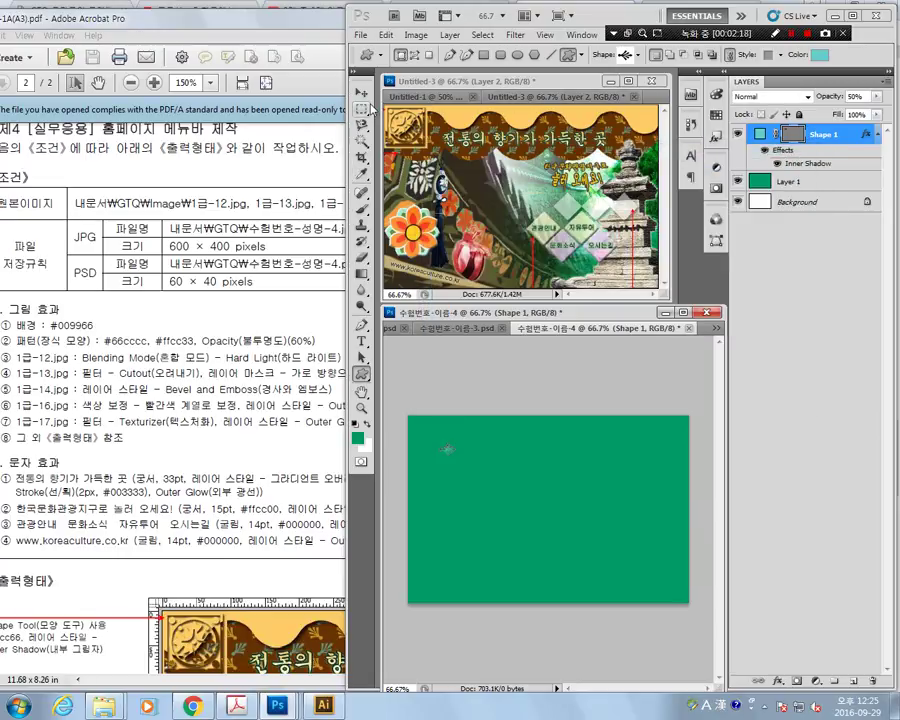
key(v)
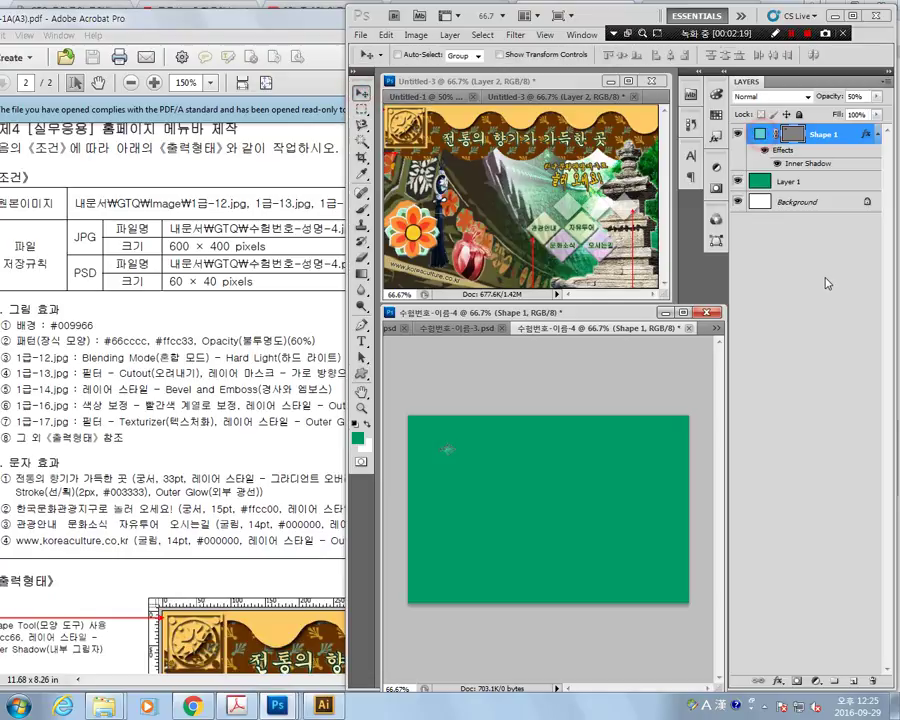
Duplicate Shape 1 and remove the inner shadow from both ornament layers.
right_click(822, 137)
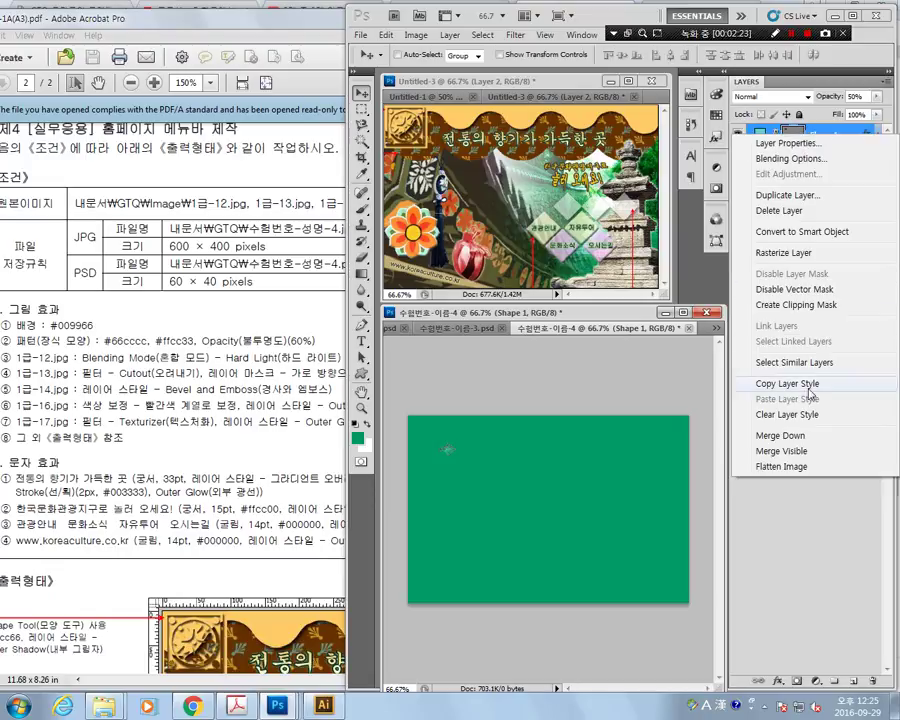
click(801, 199)
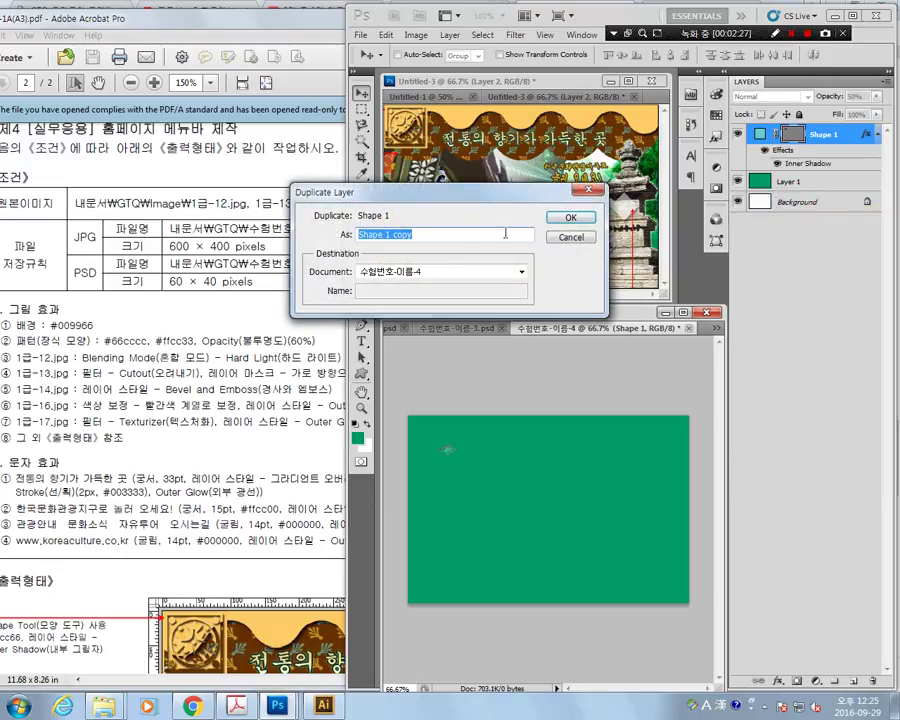
click(574, 216)
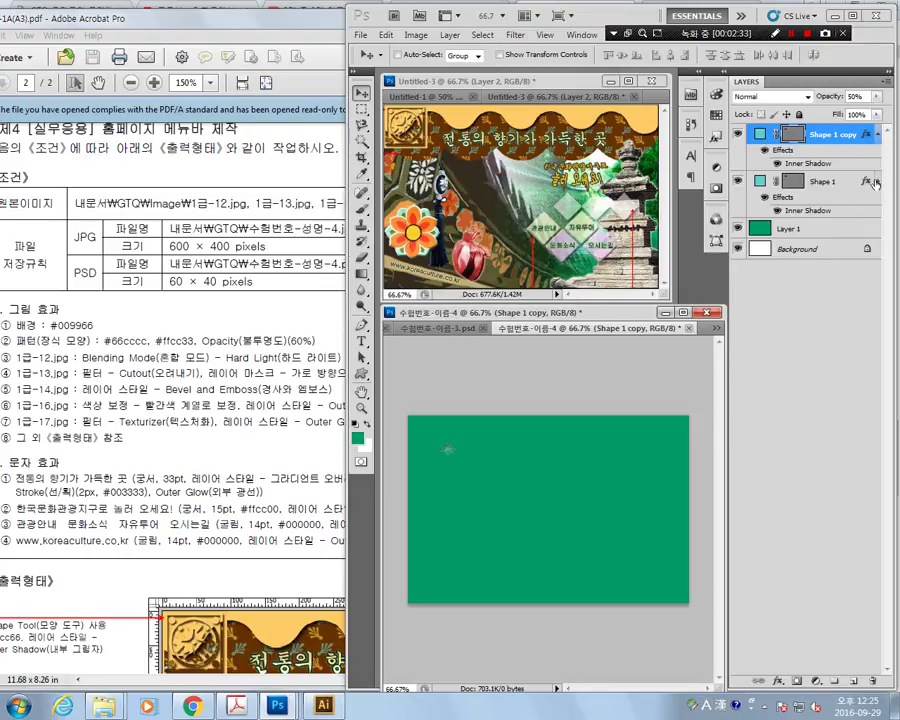
mouse_move(866, 181)
mouse_down()
mouse_move(803, 588)
mouse_move(860, 655)
mouse_up()
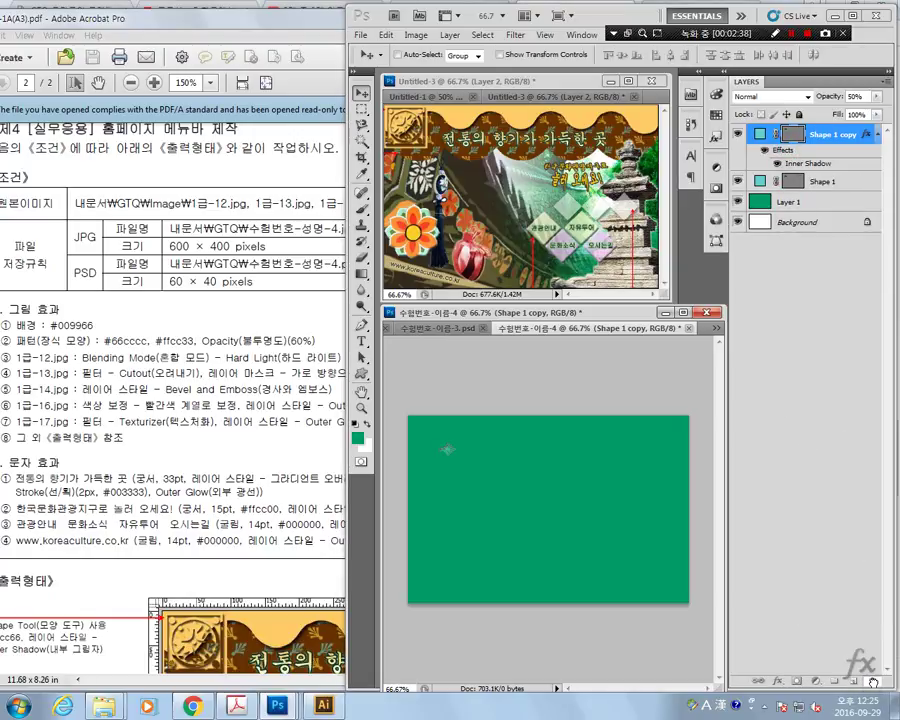
drag(787, 150, 868, 668)
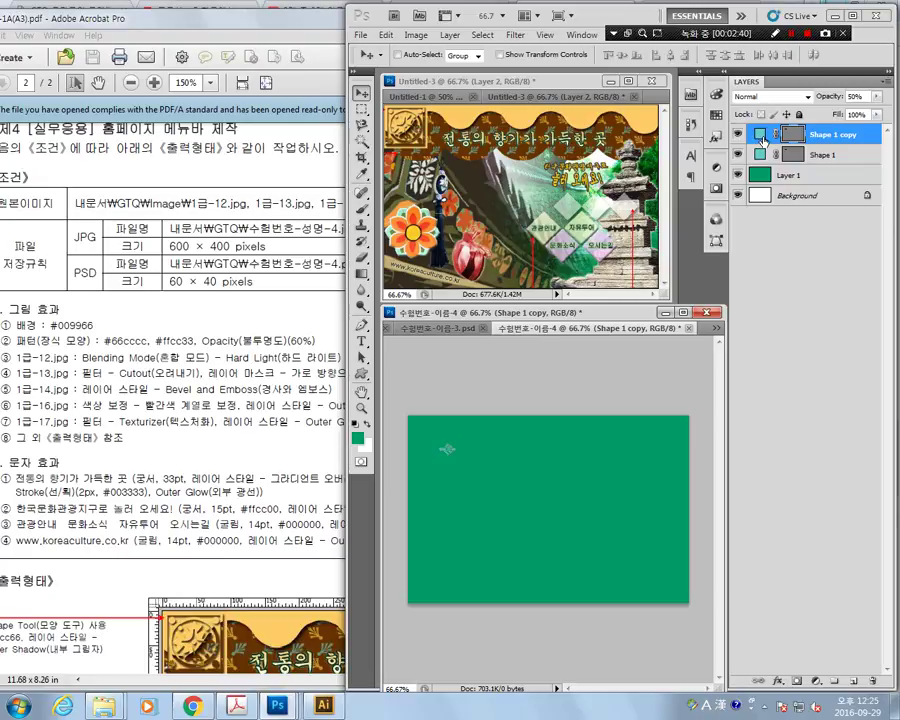
Recolour the copy yellow #ffcc33 and shift it slightly up and left.
double_click(766, 136)
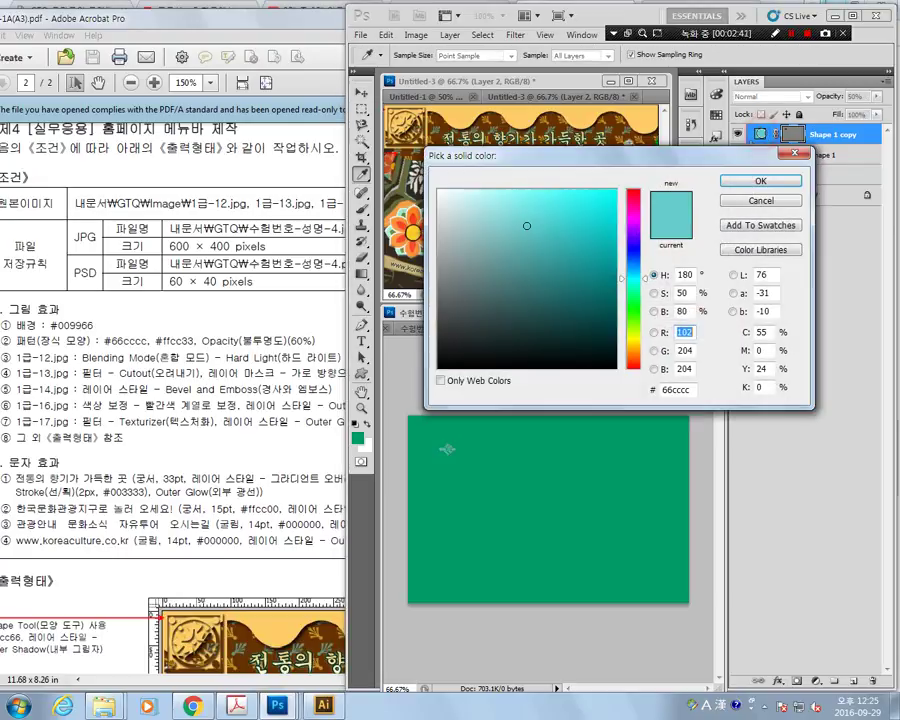
click(676, 389)
text(ffc)
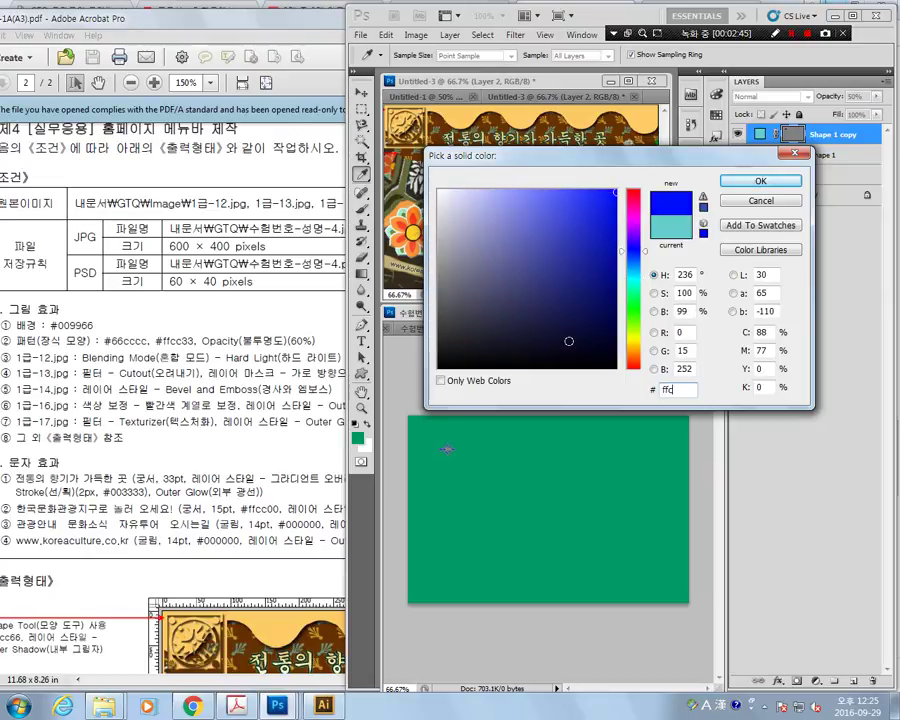
text(c33)
key(Return)
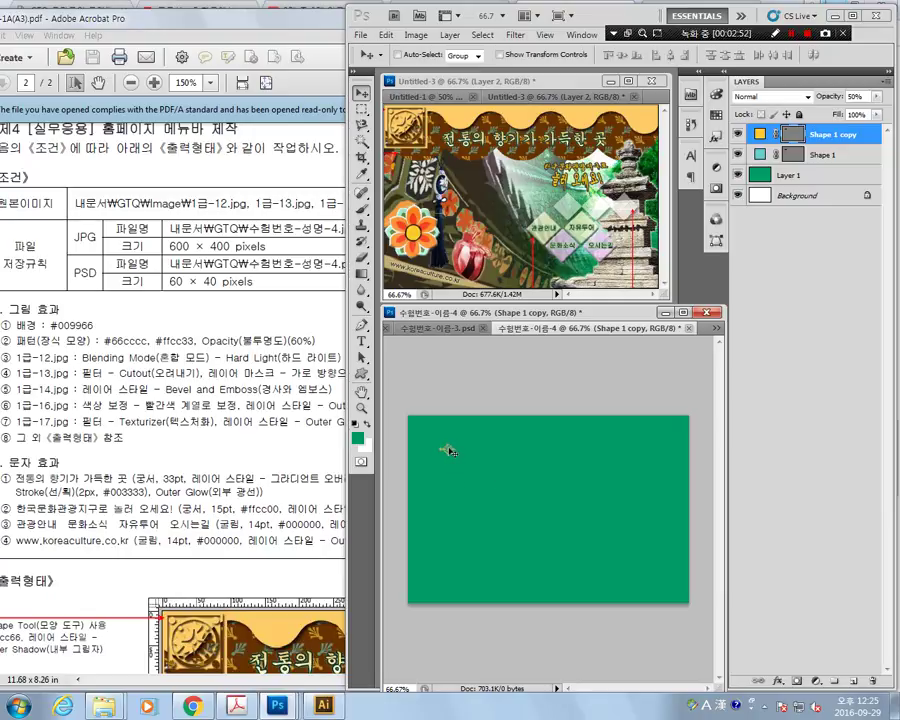
drag(450, 452, 438, 443)
Rotate the yellow Shape 1 copy ornament to -135 degrees.
click(437, 438)
click(386, 35)
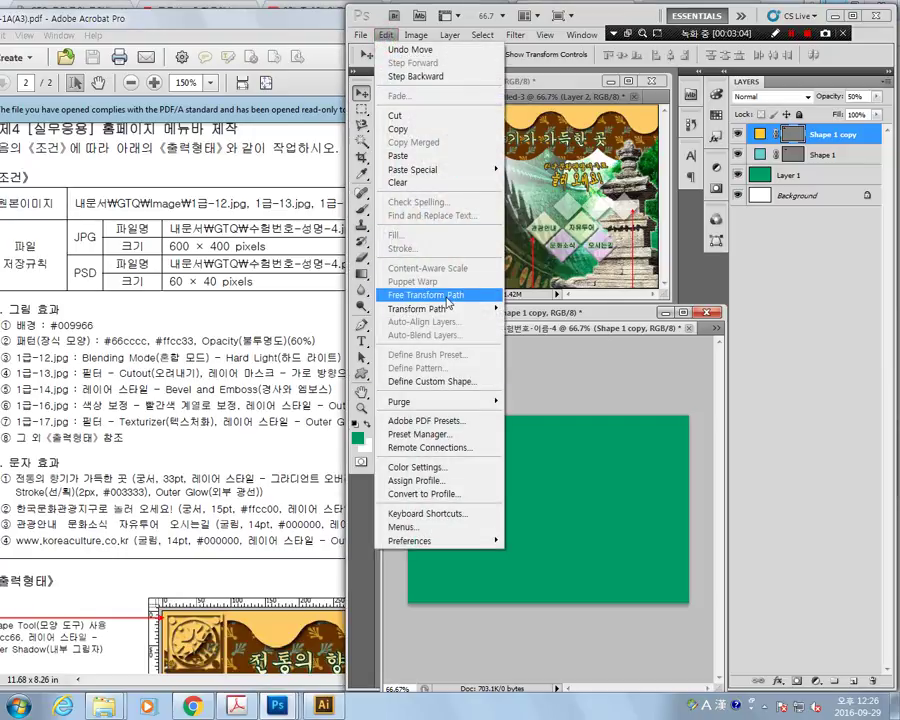
click(447, 297)
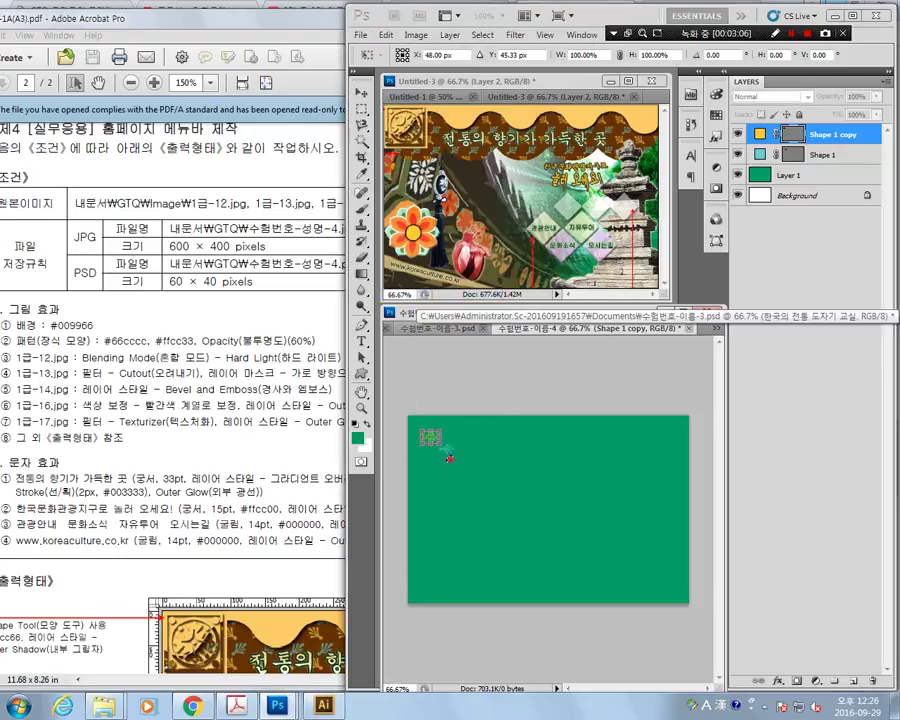
drag(457, 433, 430, 411)
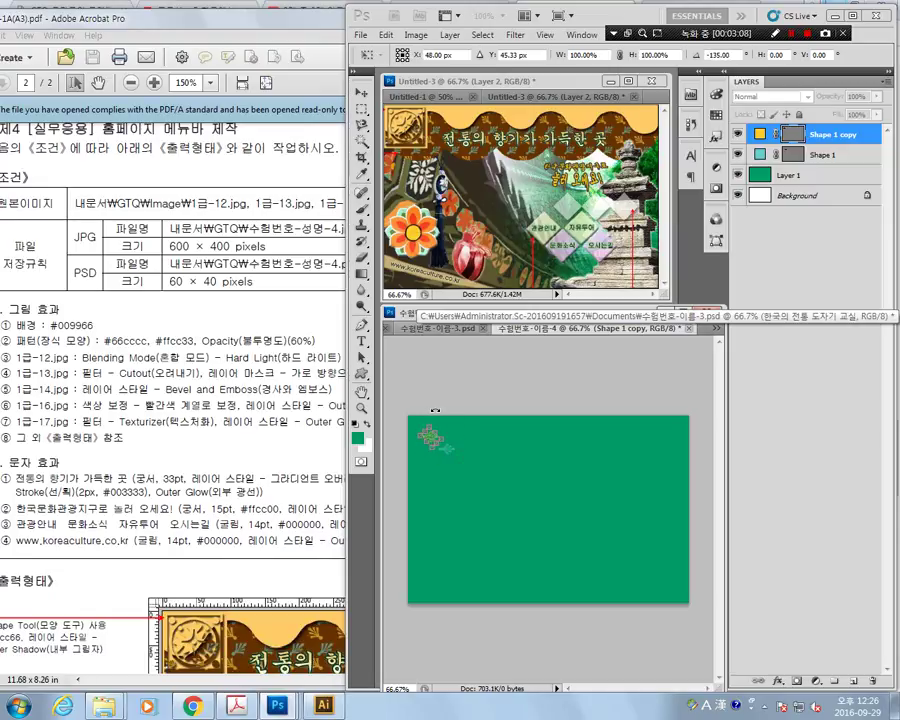
key(Return)
key(5)
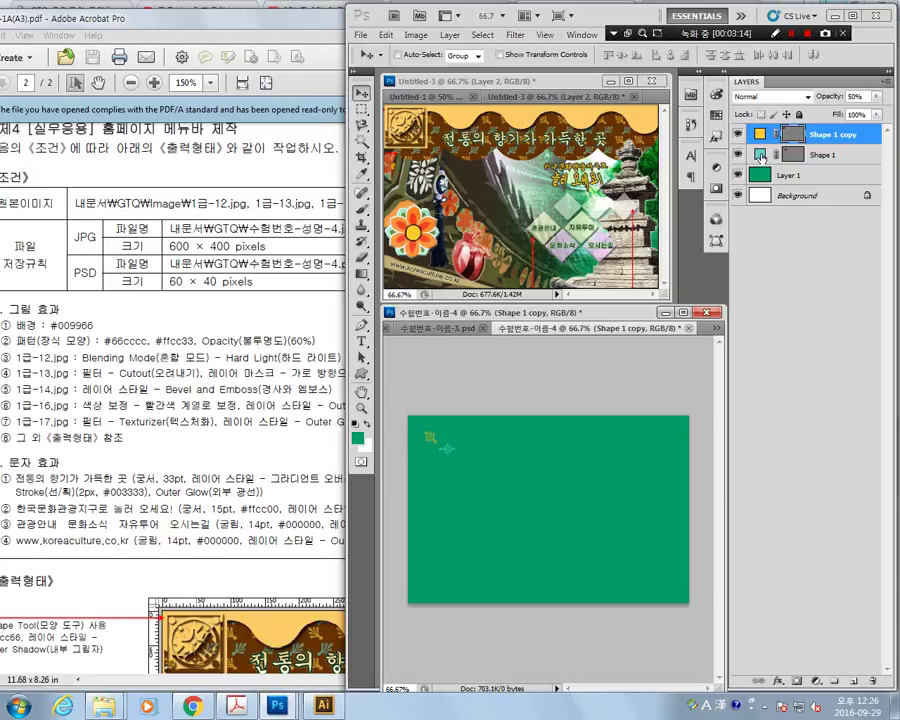
Rotate the teal Shape 1 ornament -45 degrees and nudge it down and right.
click(758, 160)
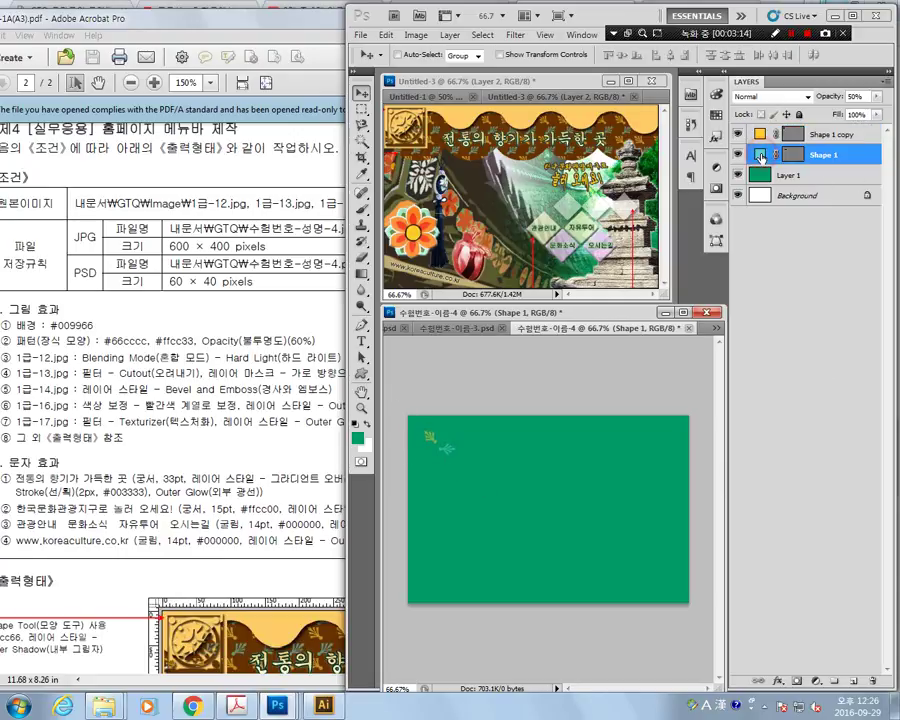
click(384, 35)
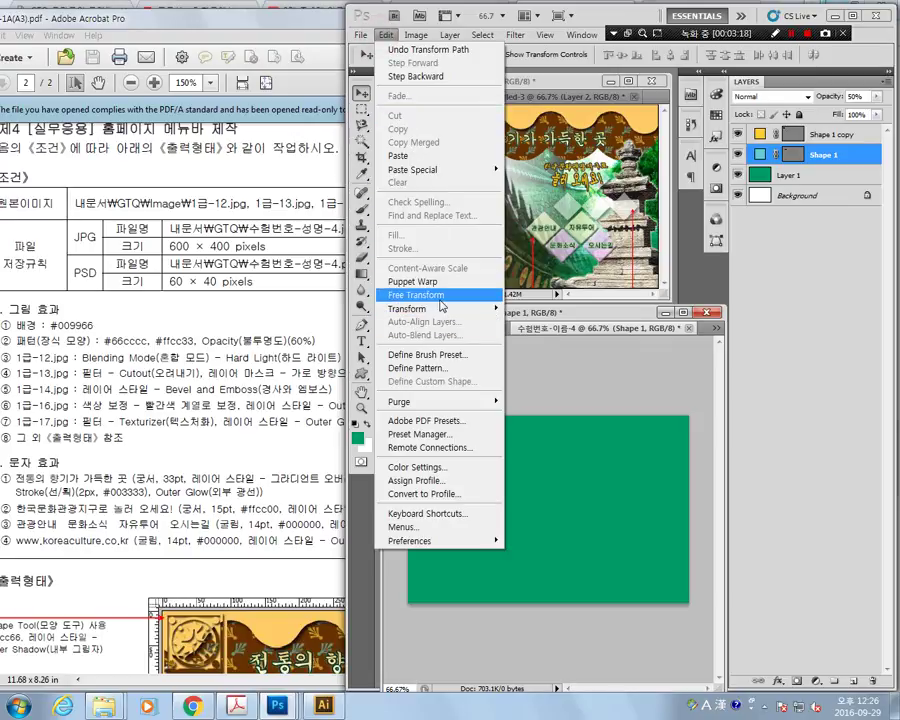
click(440, 297)
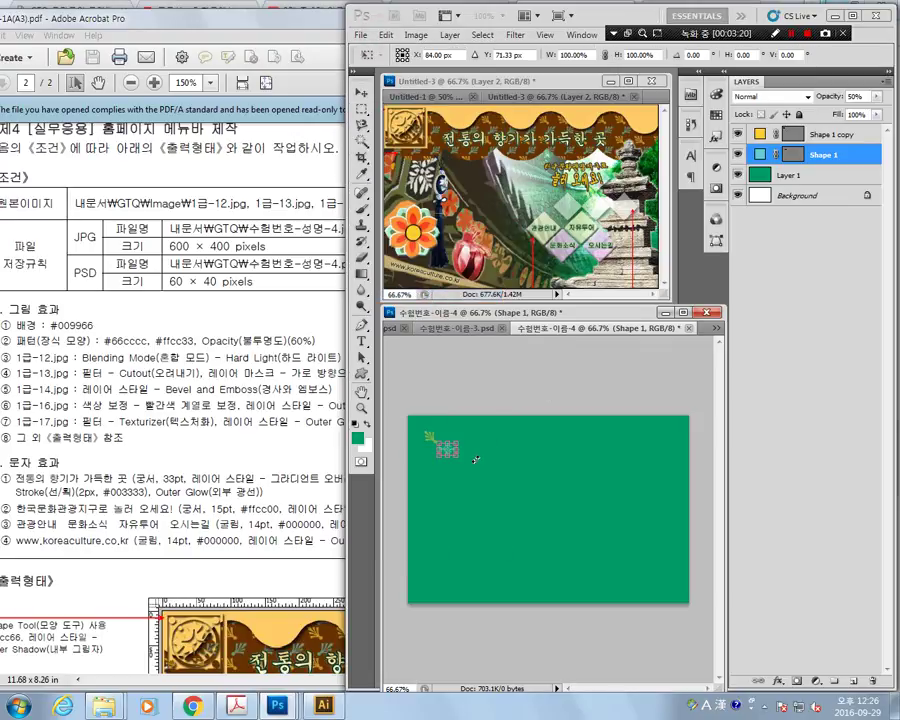
drag(476, 460, 478, 437)
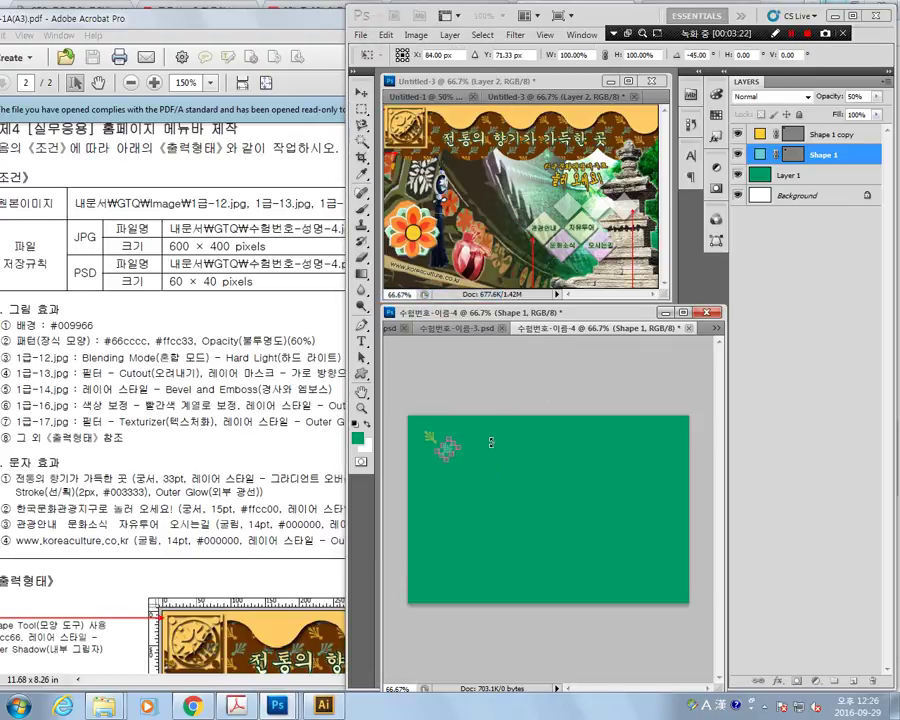
key(Return)
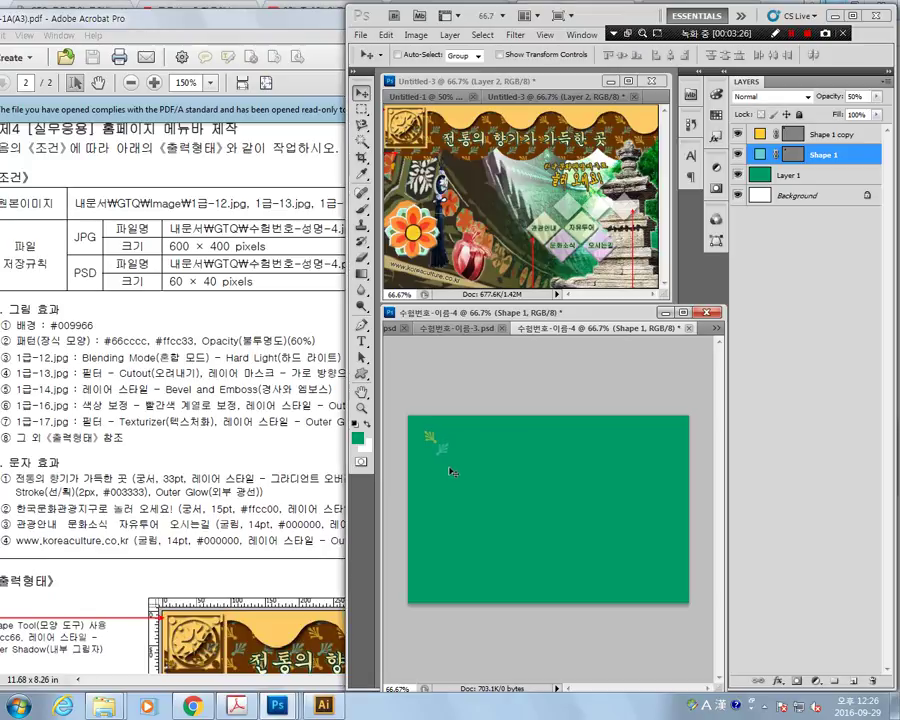
key(shift+Down)
key(Right)
key(Right)
key(Right)
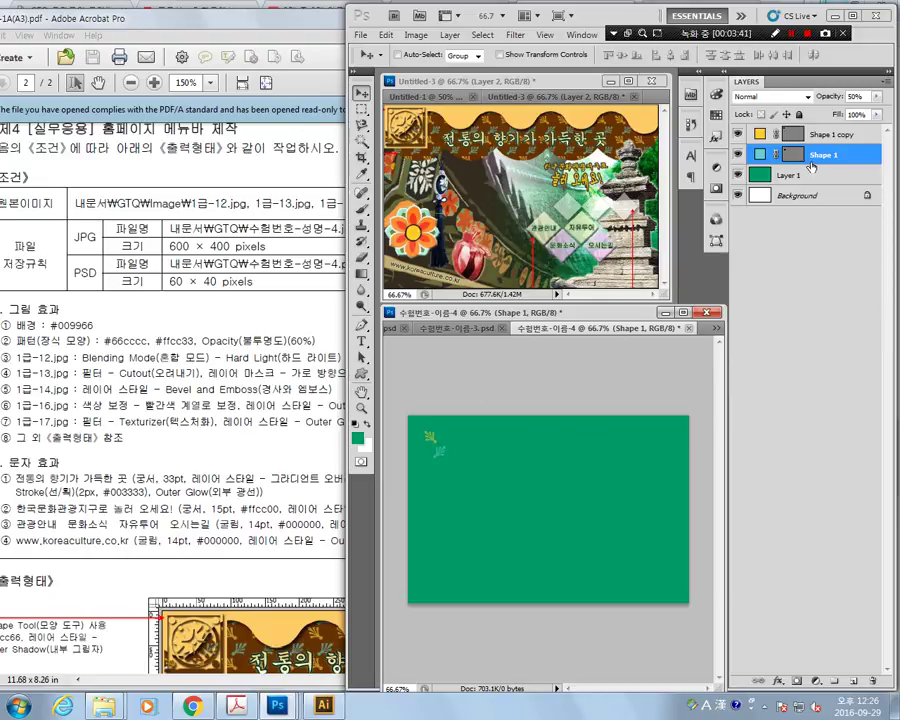
Select both ornament layers and shrink them together to about 78%.
click(836, 138)
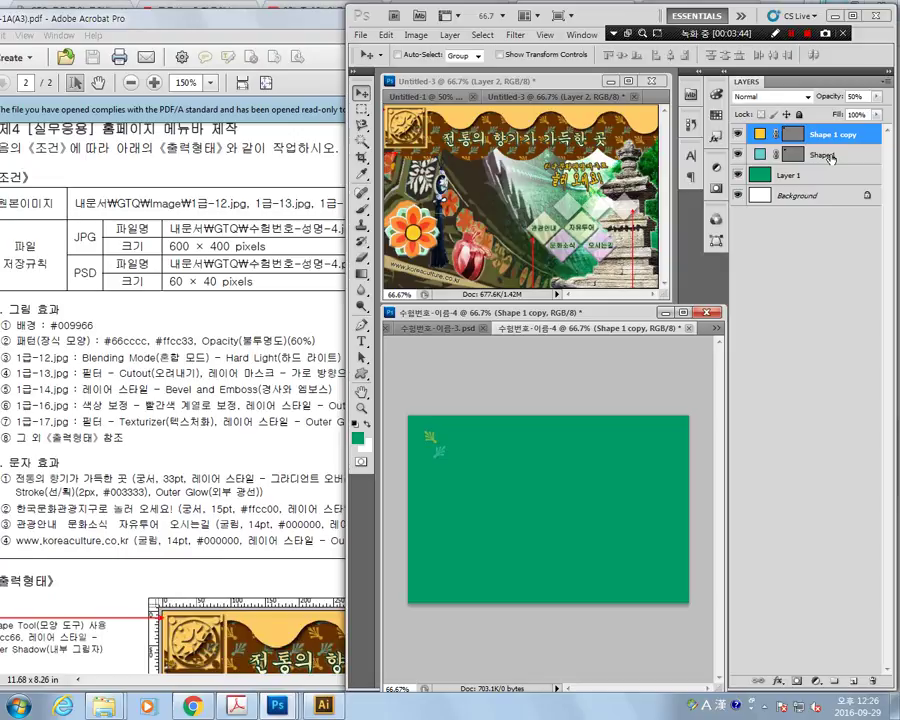
shift+click(826, 156)
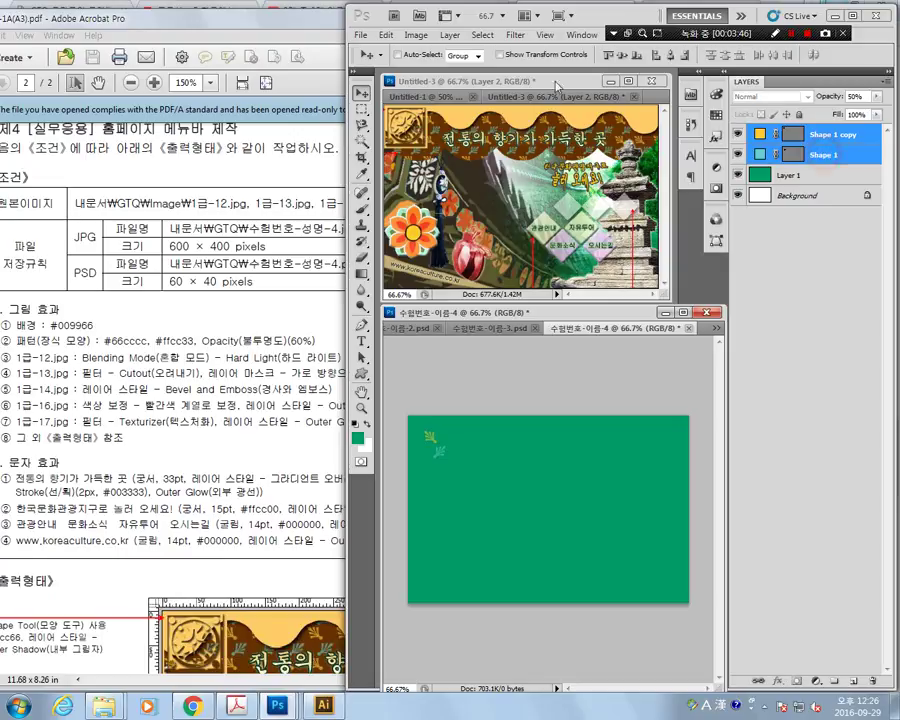
click(386, 36)
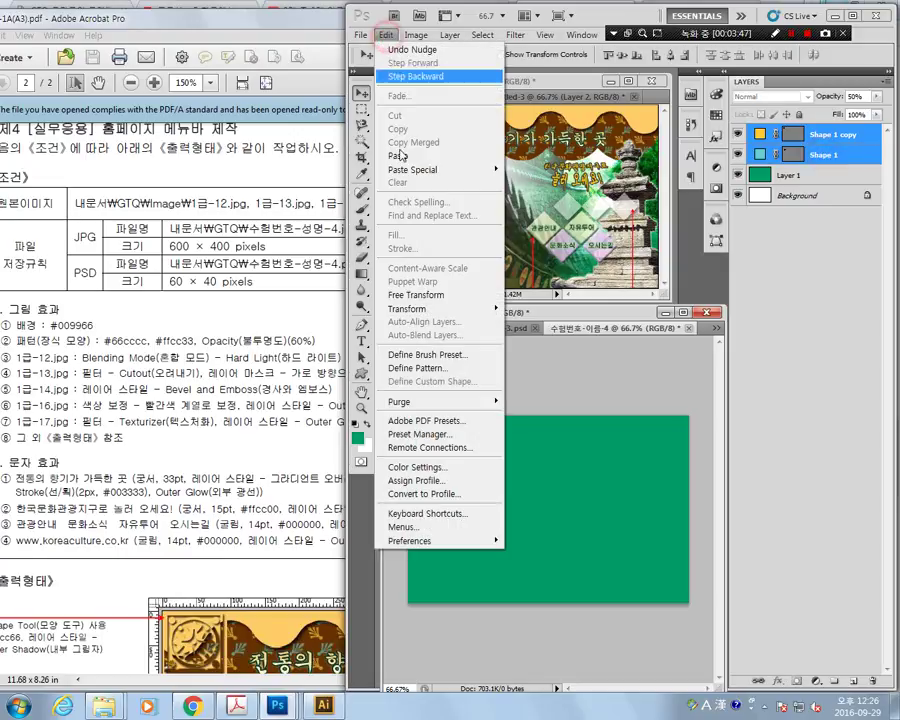
click(425, 296)
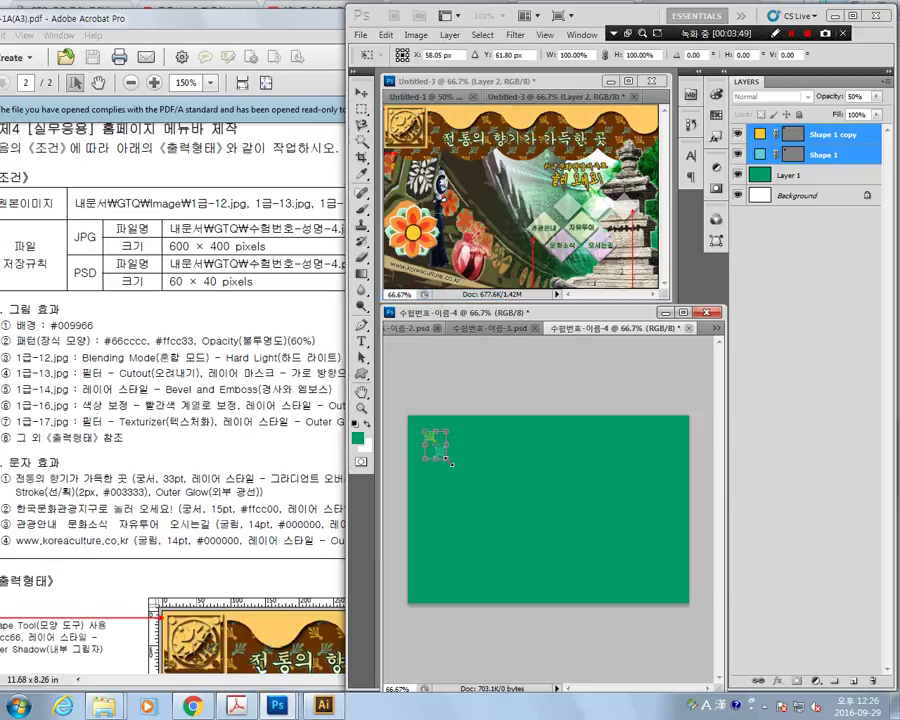
drag(452, 464, 440, 453)
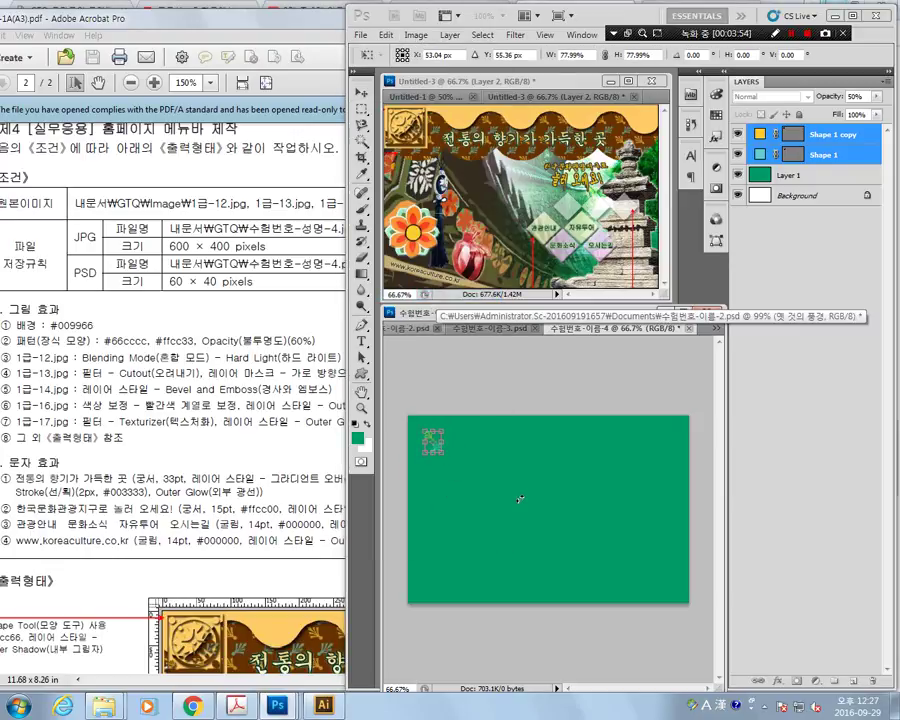
key(Return)
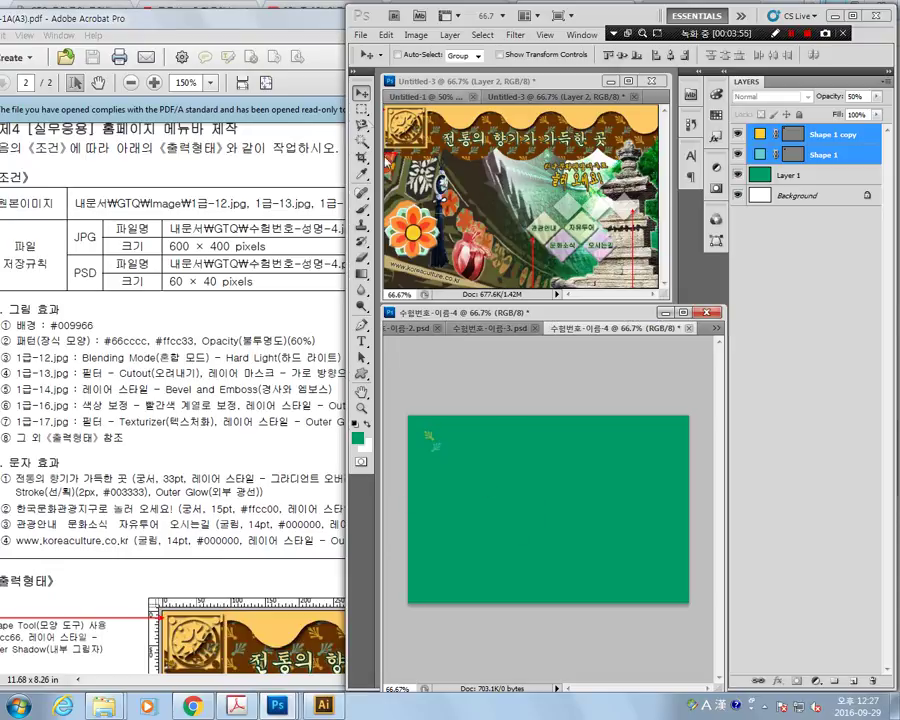
click(780, 175)
Draw a rectangular marquee selection around the two ornaments.
click(825, 137)
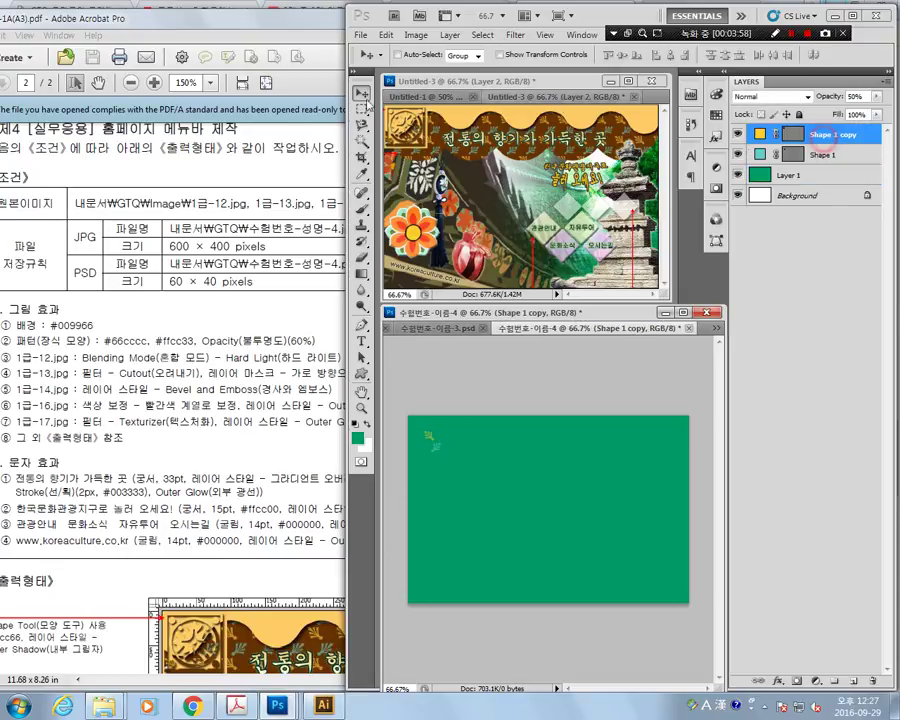
click(361, 113)
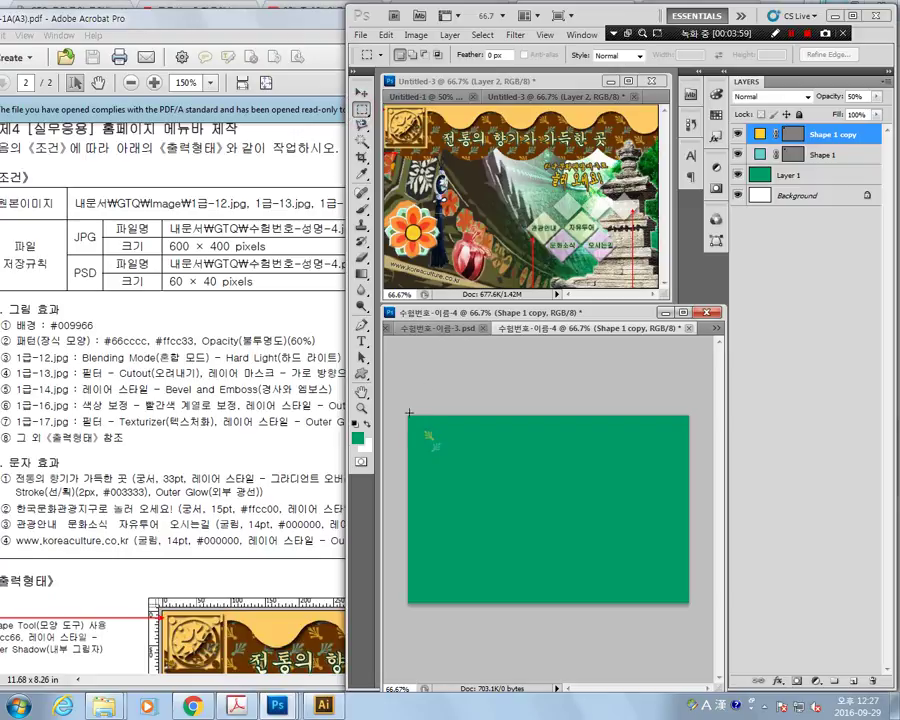
click(421, 428)
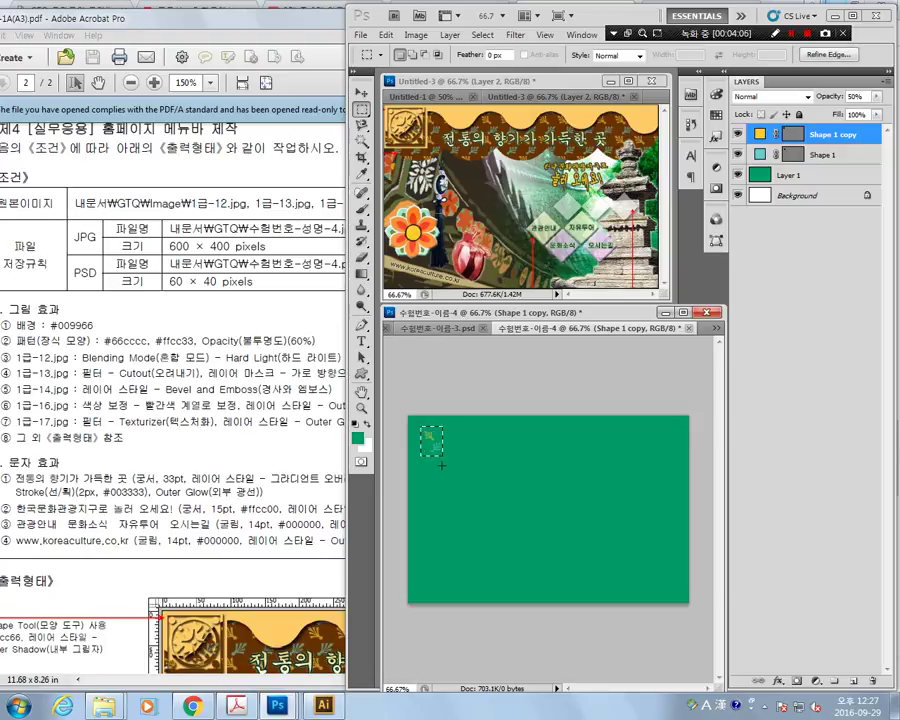
click(441, 457)
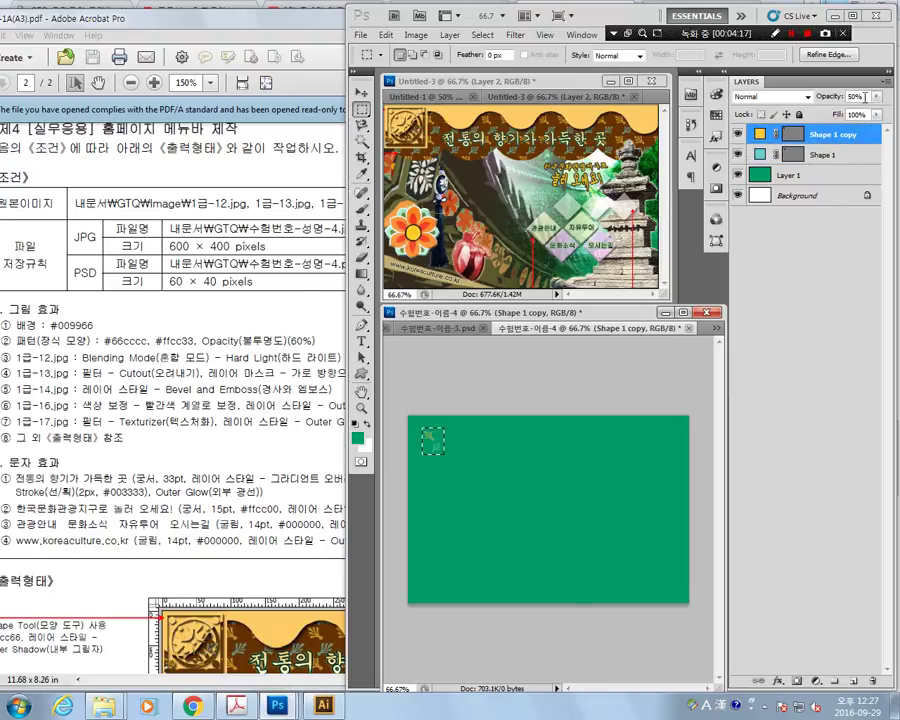
Set the Shape 1 layer opacity to 60%.
click(855, 96)
text(60)
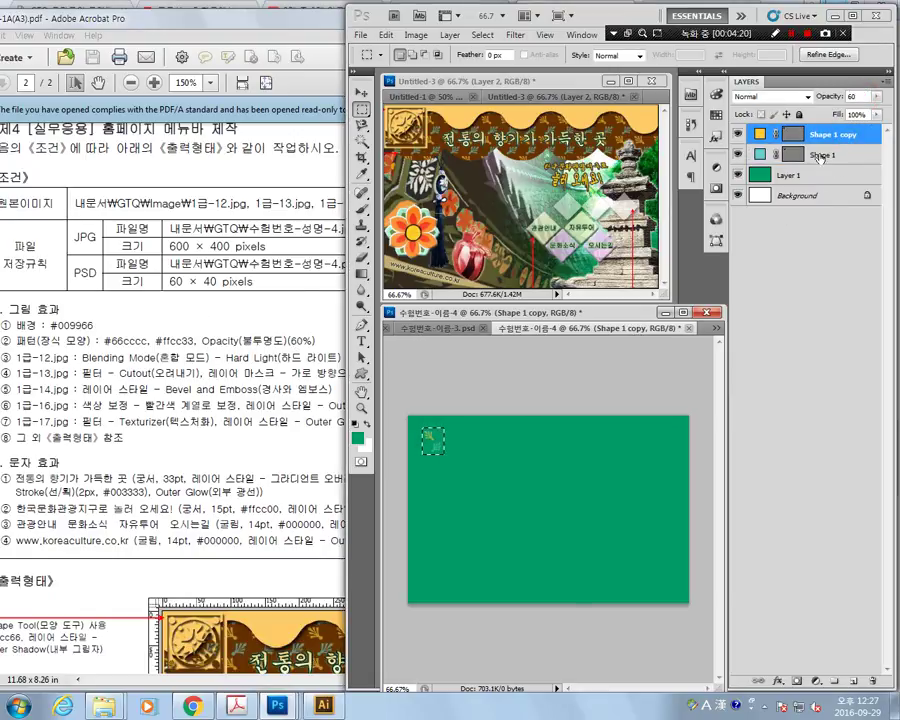
click(845, 154)
click(866, 96)
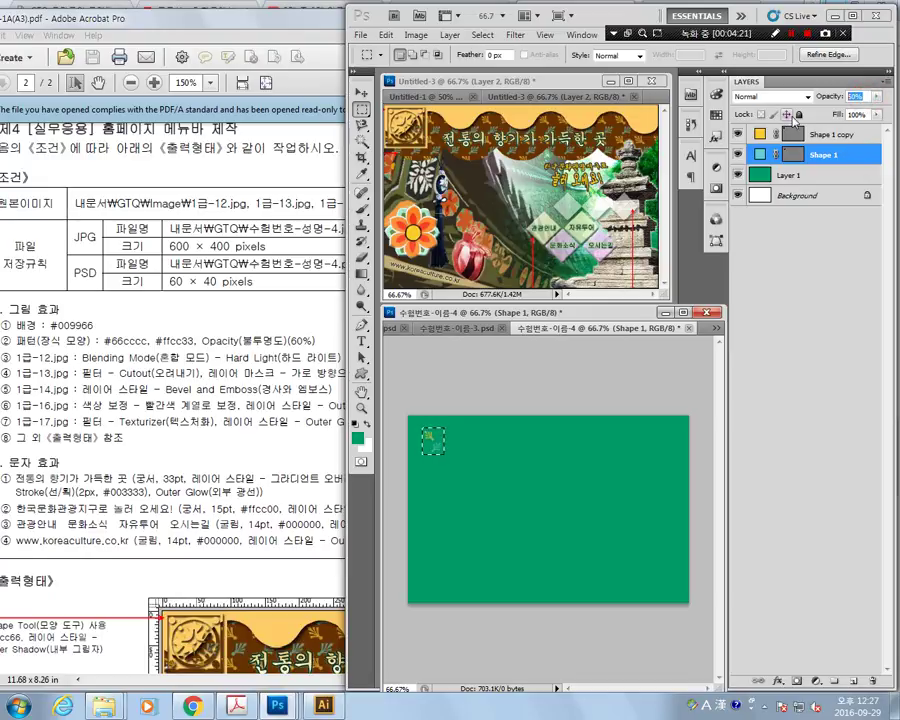
text(60)
click(832, 133)
click(822, 154)
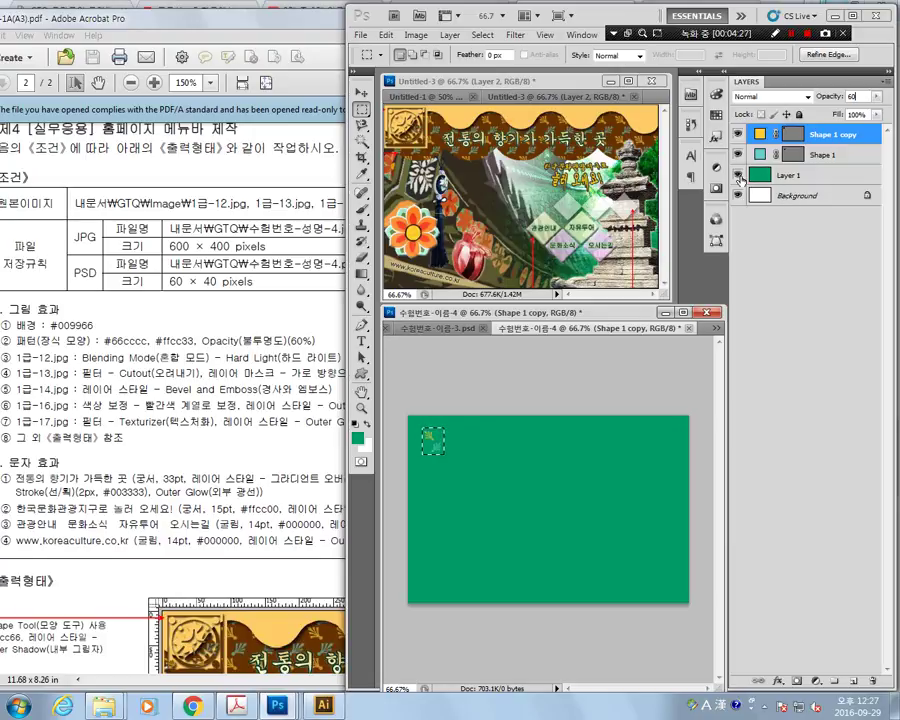
Hide the green Layer 1 and the white Background layer.
click(738, 175)
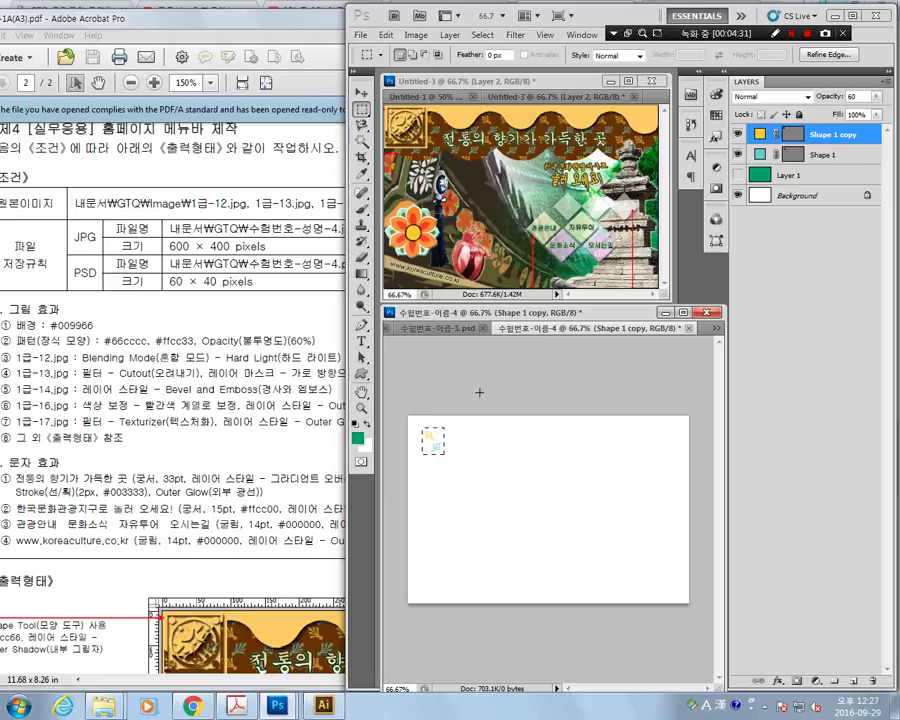
click(738, 196)
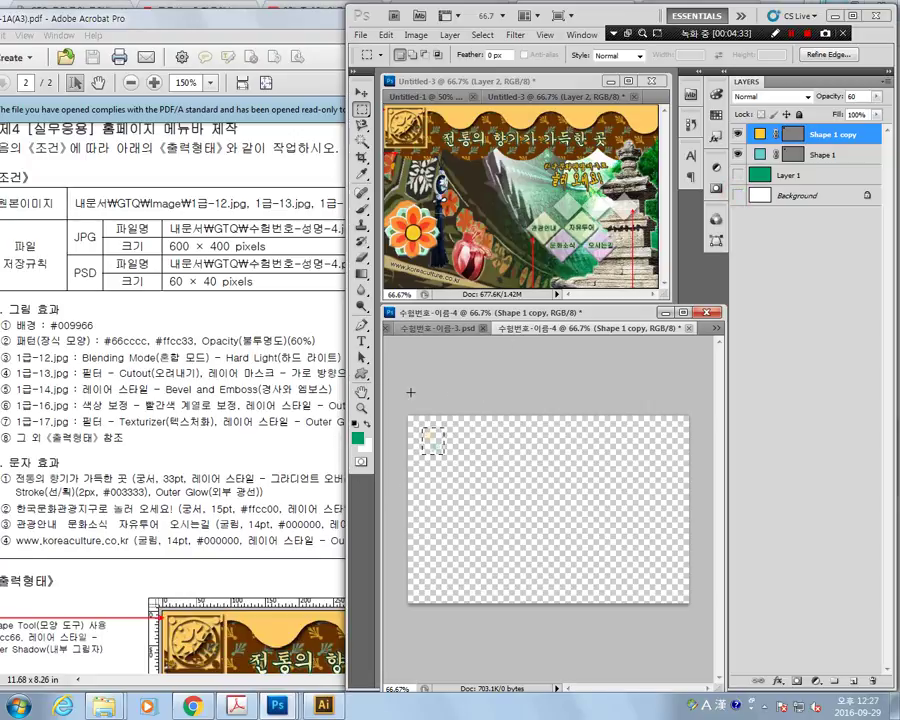
click(385, 35)
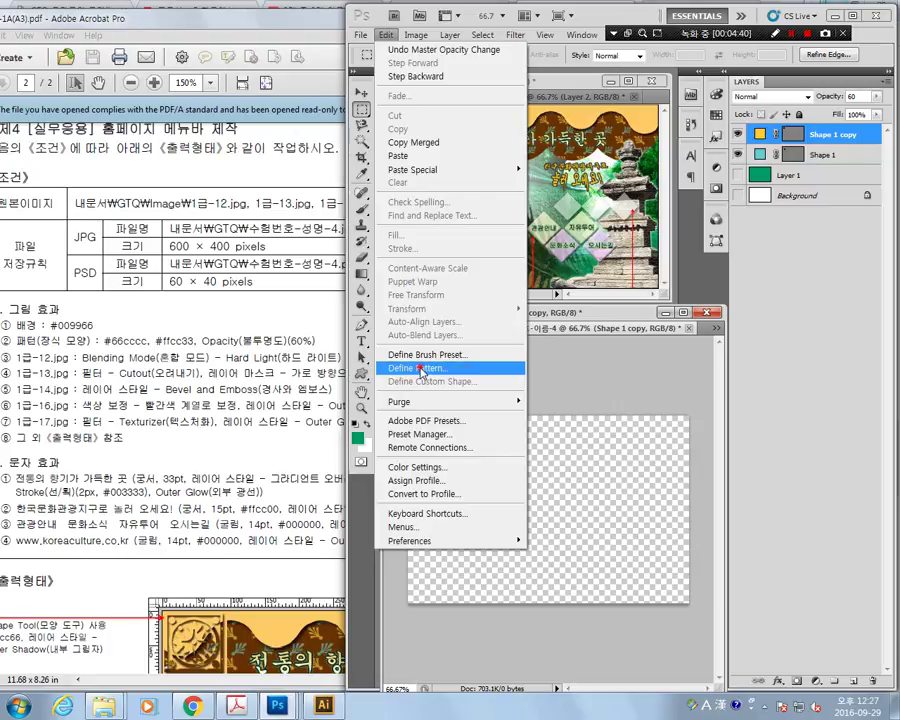
Define a pattern named 장식 from the selected ornaments.
click(421, 369)
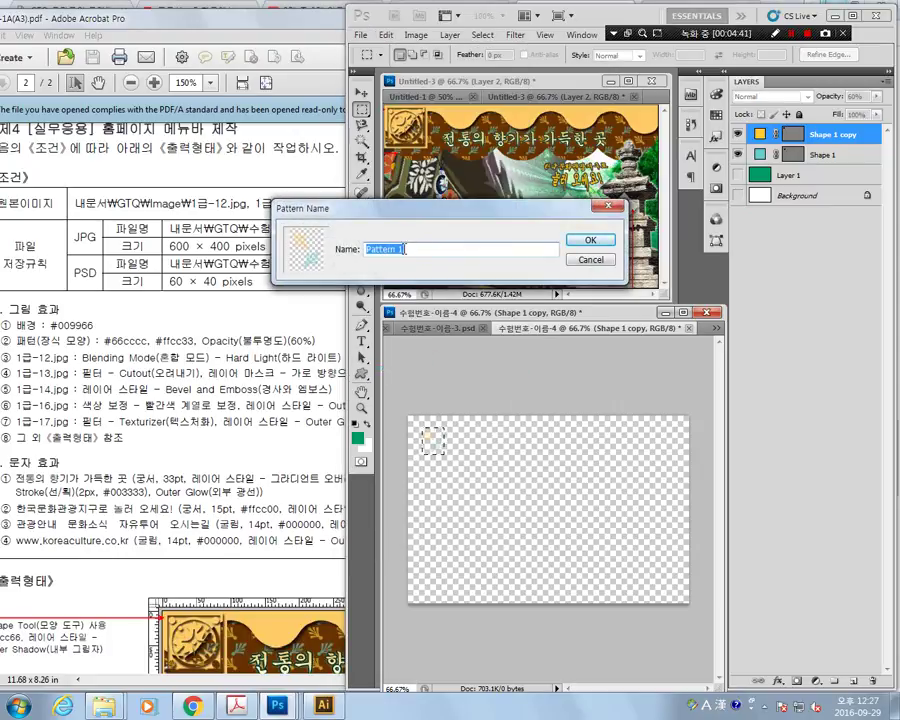
text(w)
text(장시)
key(Return)
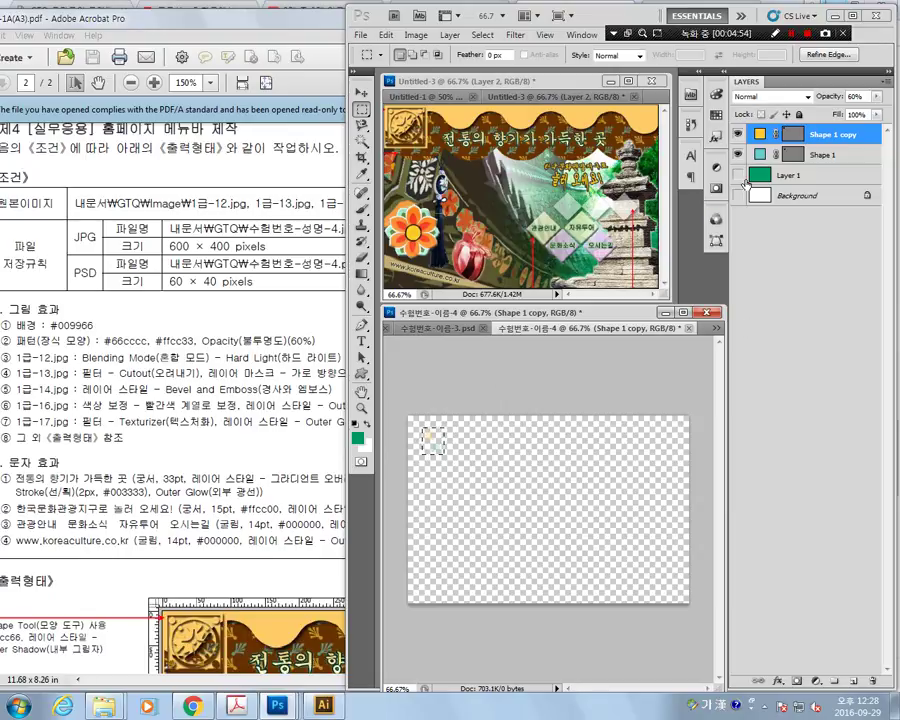
Show green Layer 1, hide both ornament layers, and deselect.
click(738, 175)
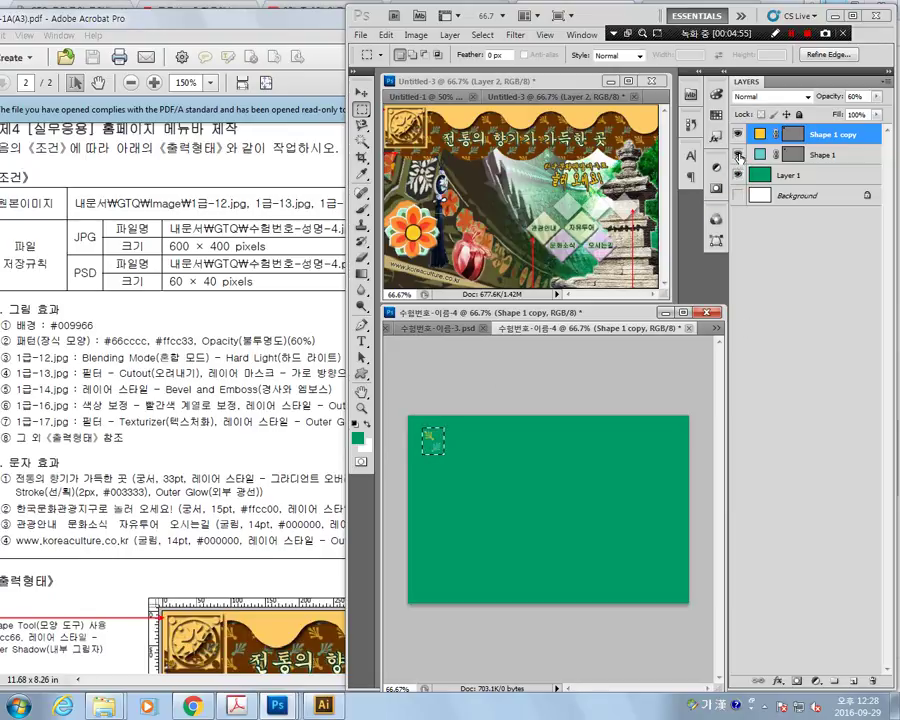
drag(740, 155, 738, 134)
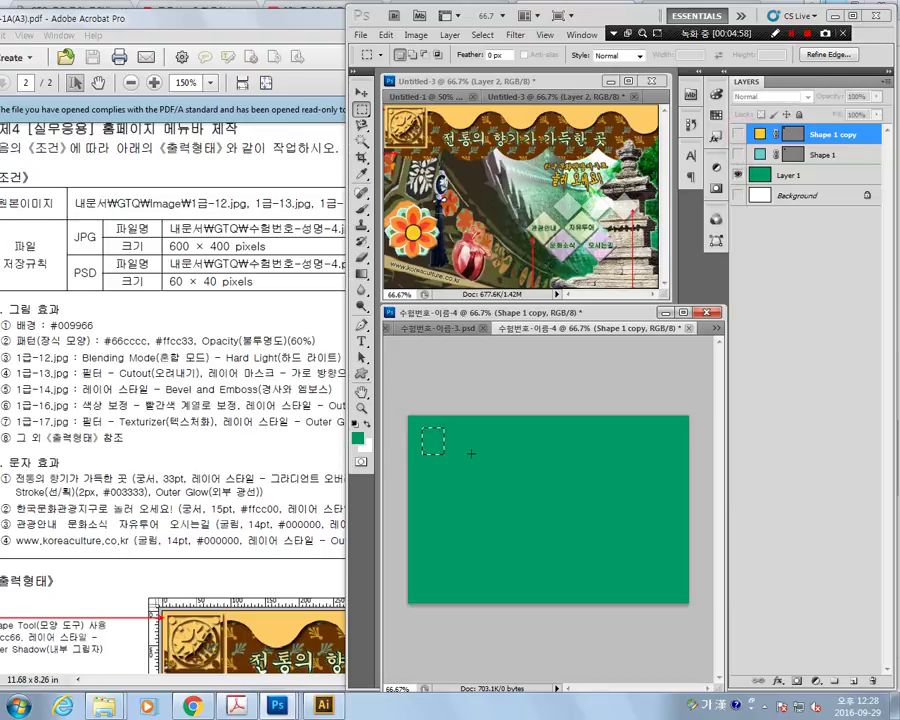
click(469, 452)
Review the pattern requirements and lines ③–④ on the task sheet in Acrobat.
click(310, 341)
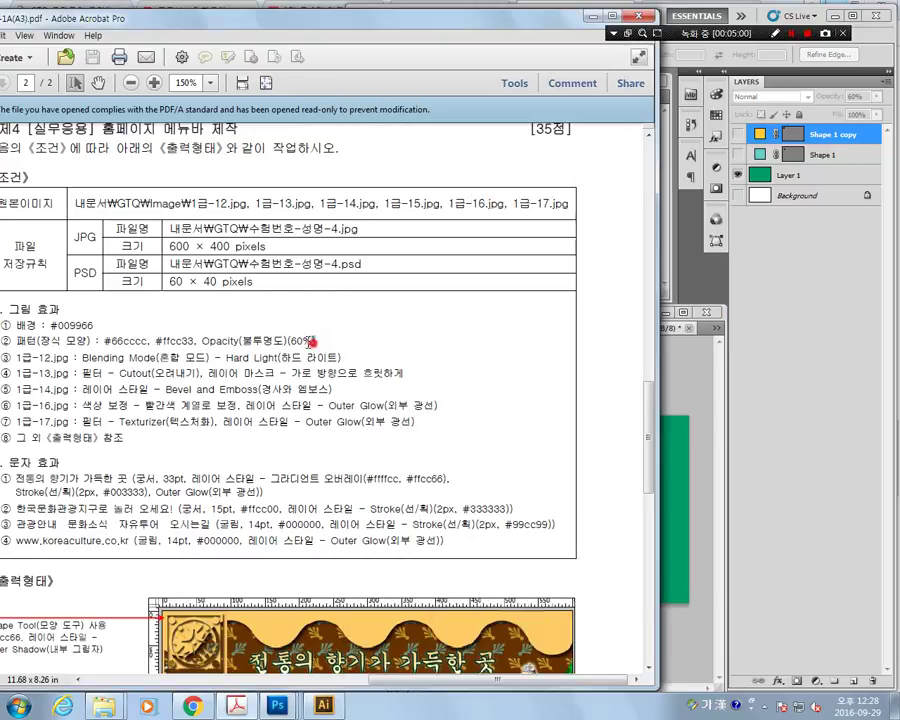
mouse_move(310, 341)
mouse_down()
mouse_move(20, 341)
mouse_move(90, 357)
mouse_move(405, 373)
mouse_up()
click(16, 356)
click(373, 405)
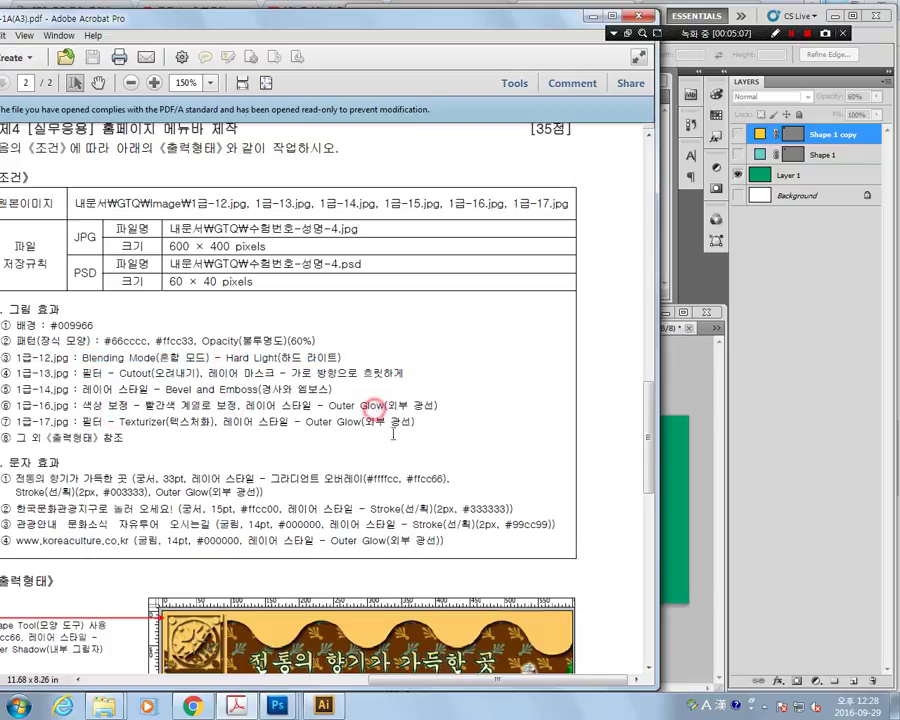
click(792, 434)
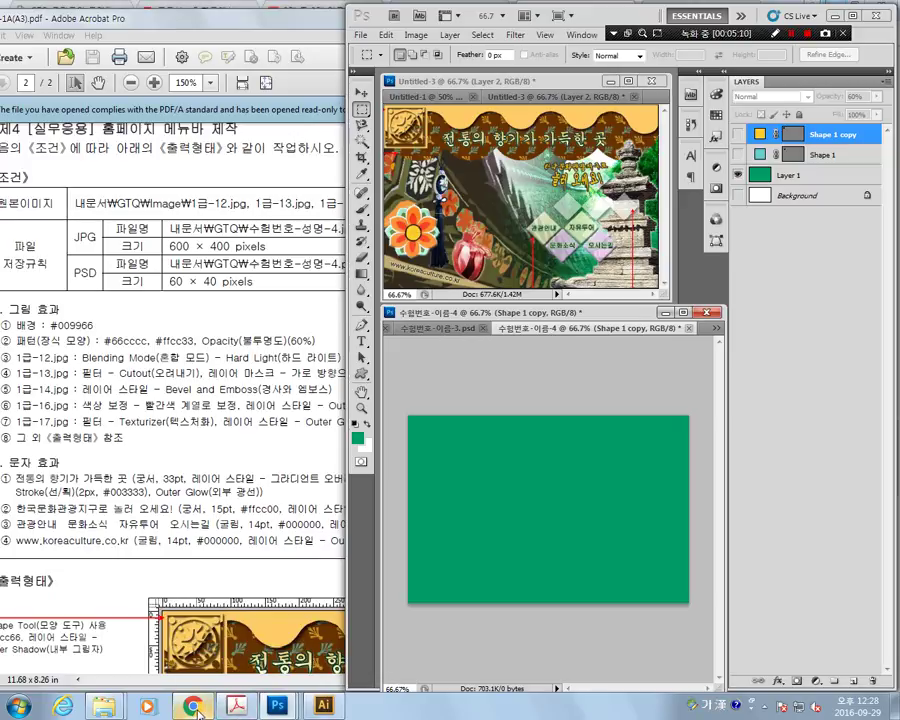
Place the 1급-12 stone-wall path photo from Explorer into the composite.
mouse_move(104, 704)
click(90, 618)
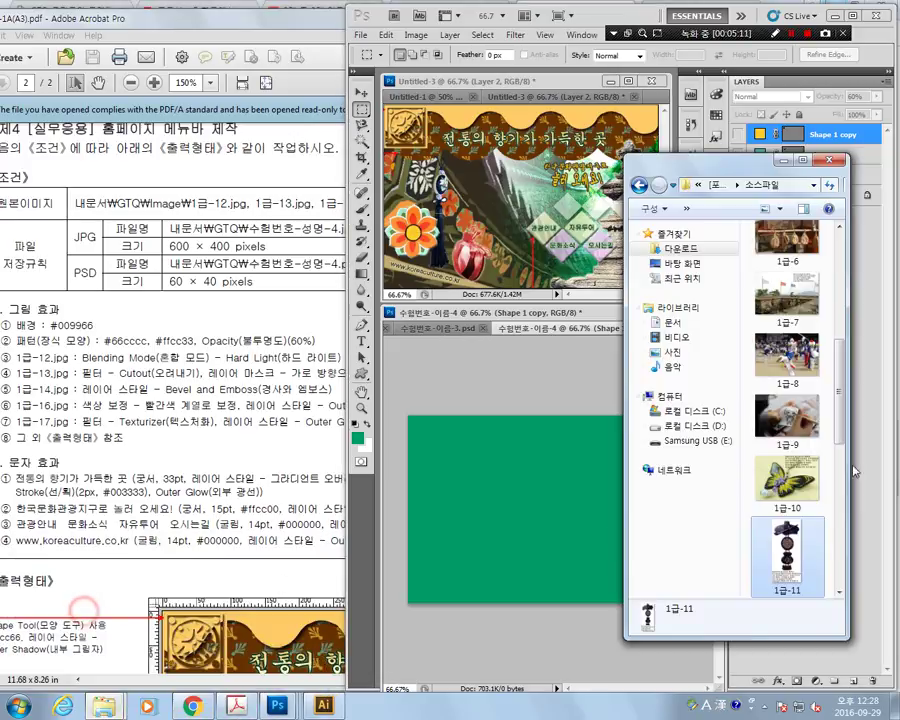
scroll(789, 560, down, 3)
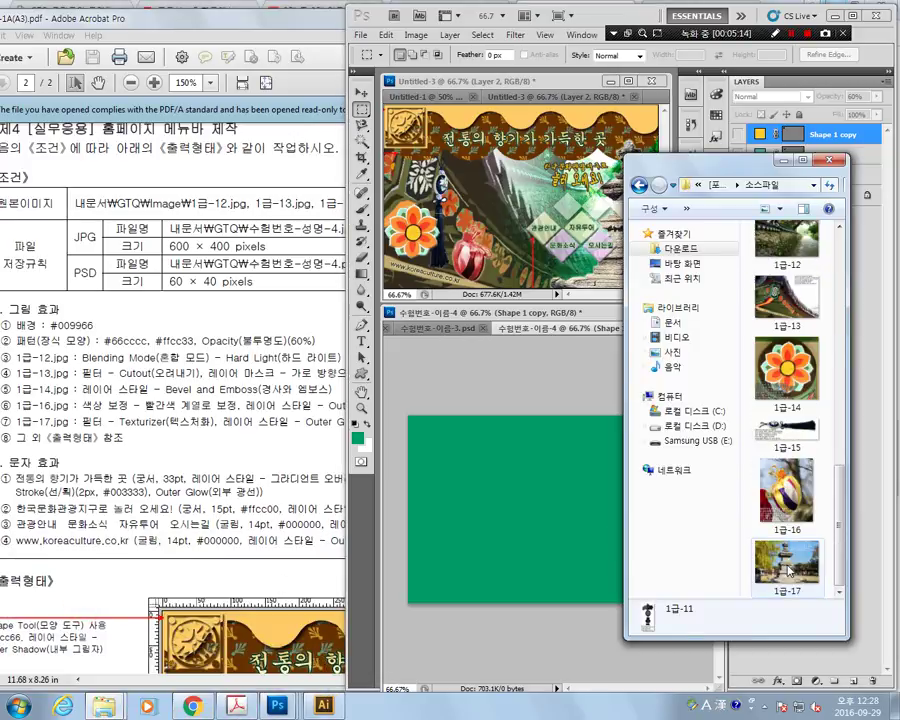
scroll(789, 500, up, 2)
click(797, 408)
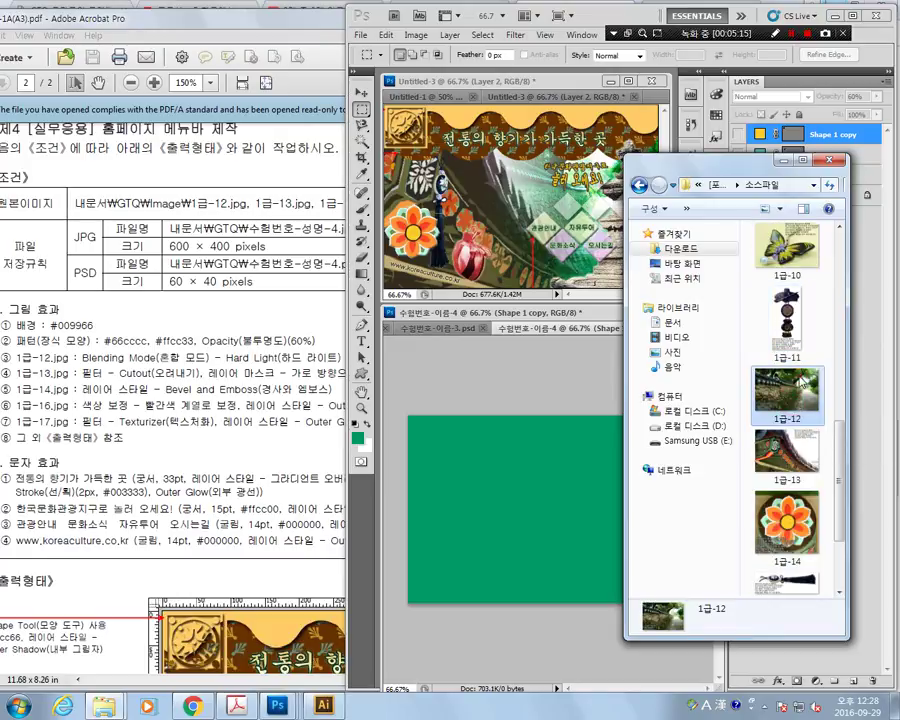
drag(797, 408, 504, 588)
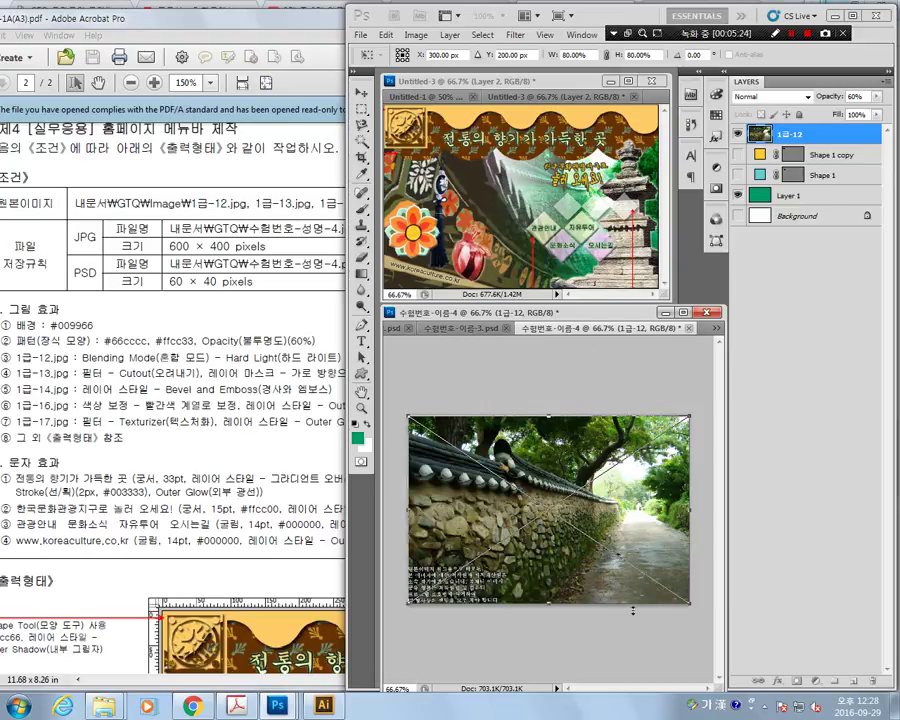
key(Return)
Set the 1급-12 layer's blend mode to Hard Light.
double_click(794, 139)
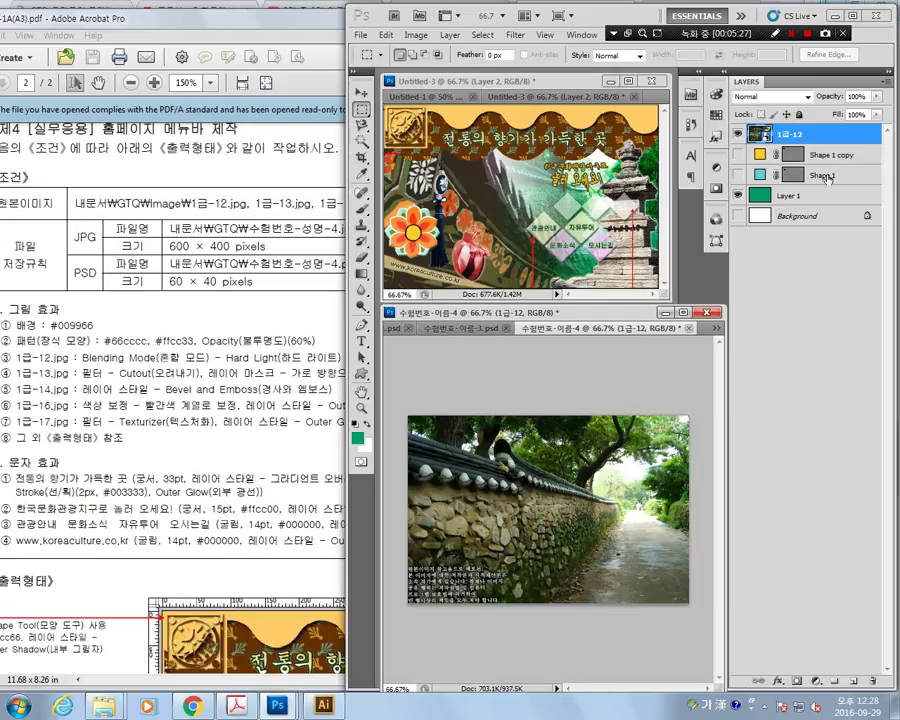
click(768, 97)
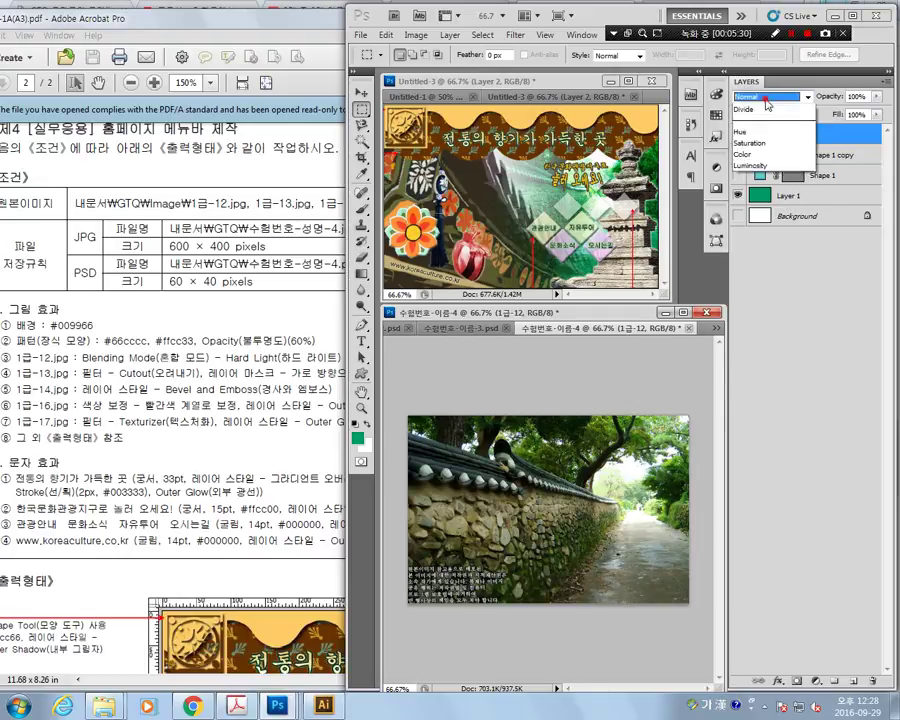
click(808, 97)
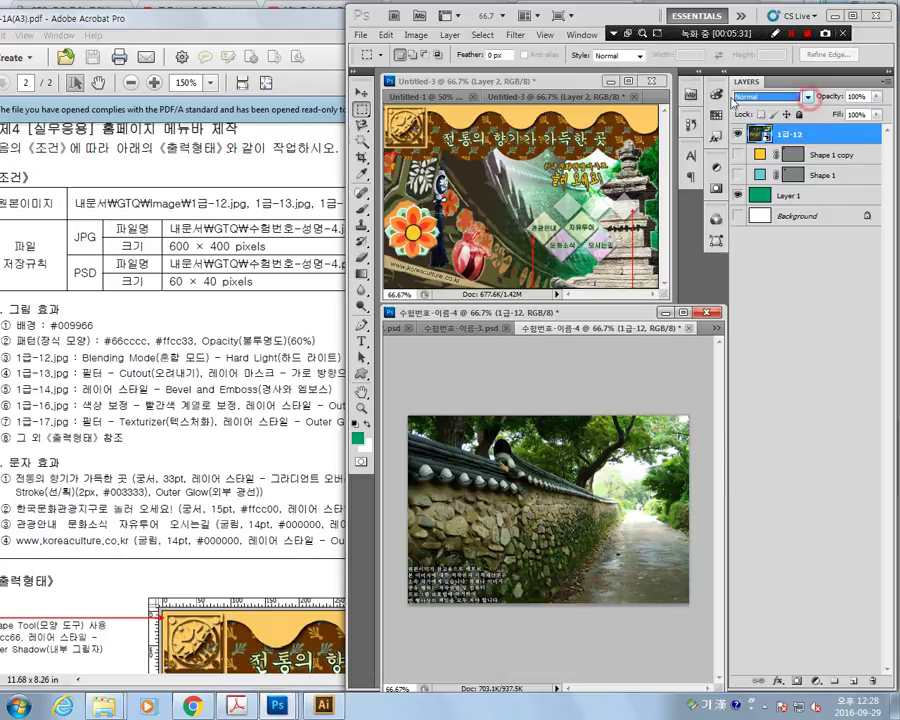
click(745, 97)
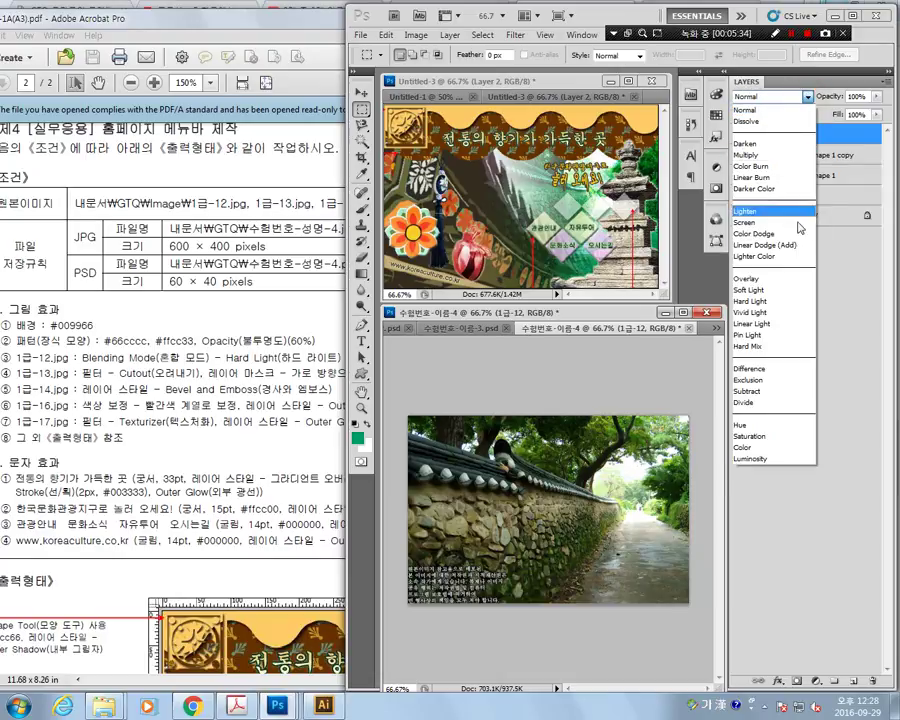
click(796, 300)
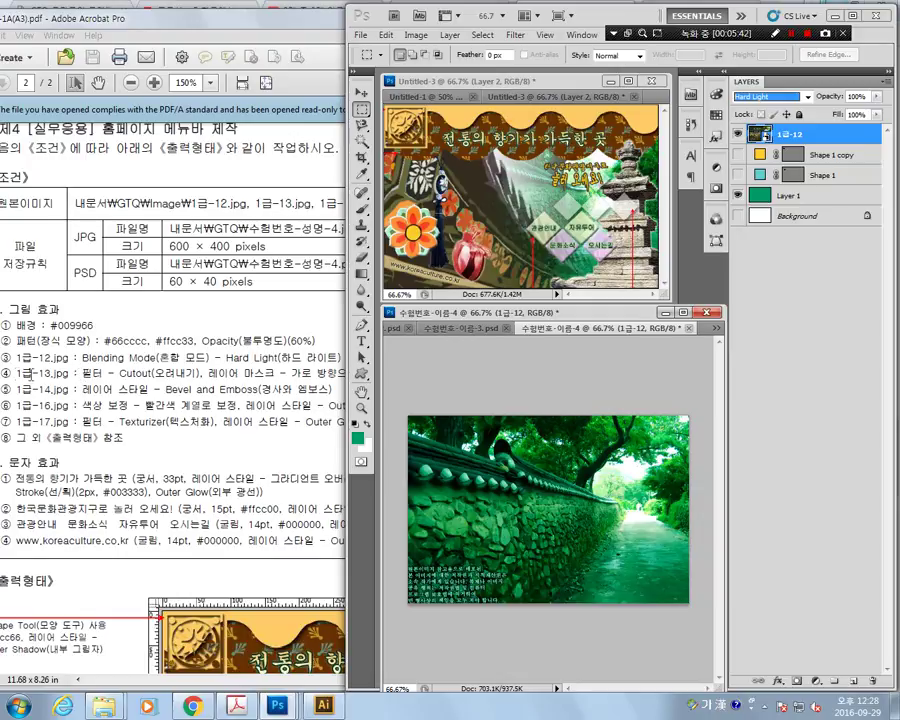
click(27, 373)
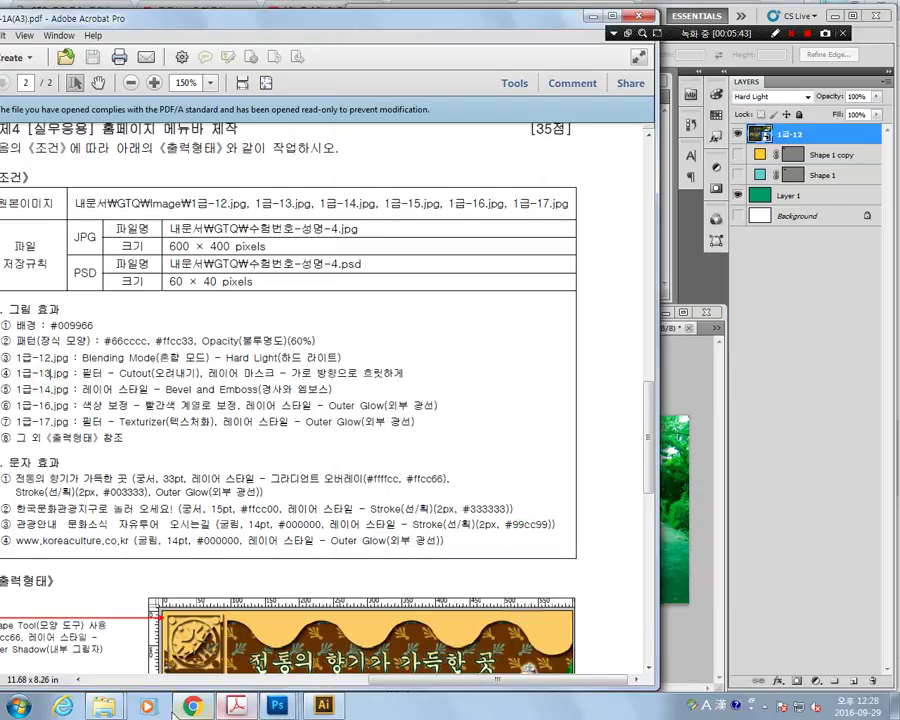
Place the 1급-13 roof-eaves photo at about 86% and shift it left to X 172.5 px.
click(98, 628)
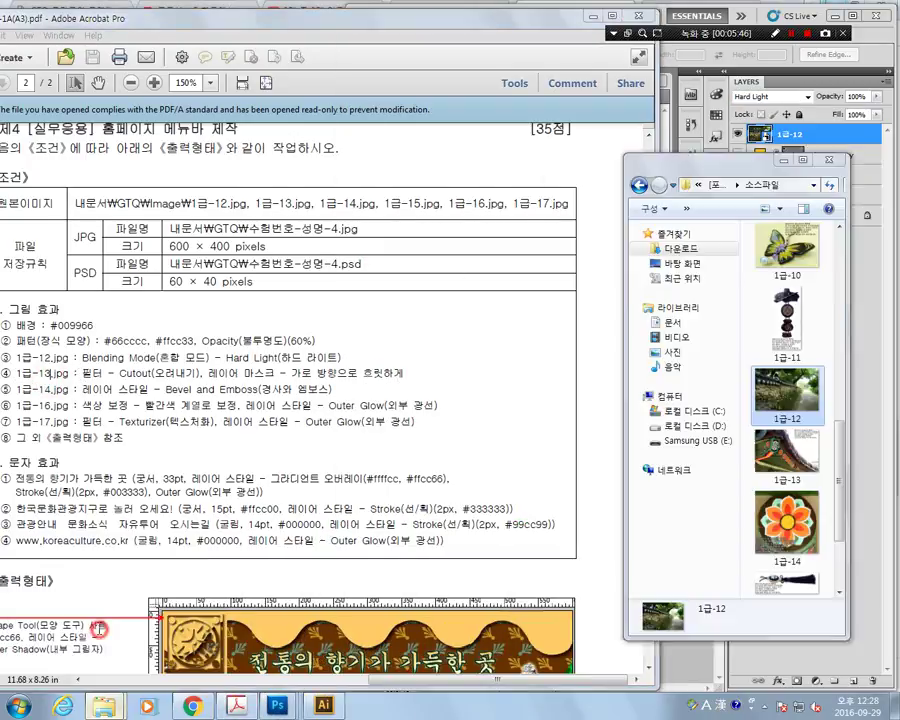
click(862, 311)
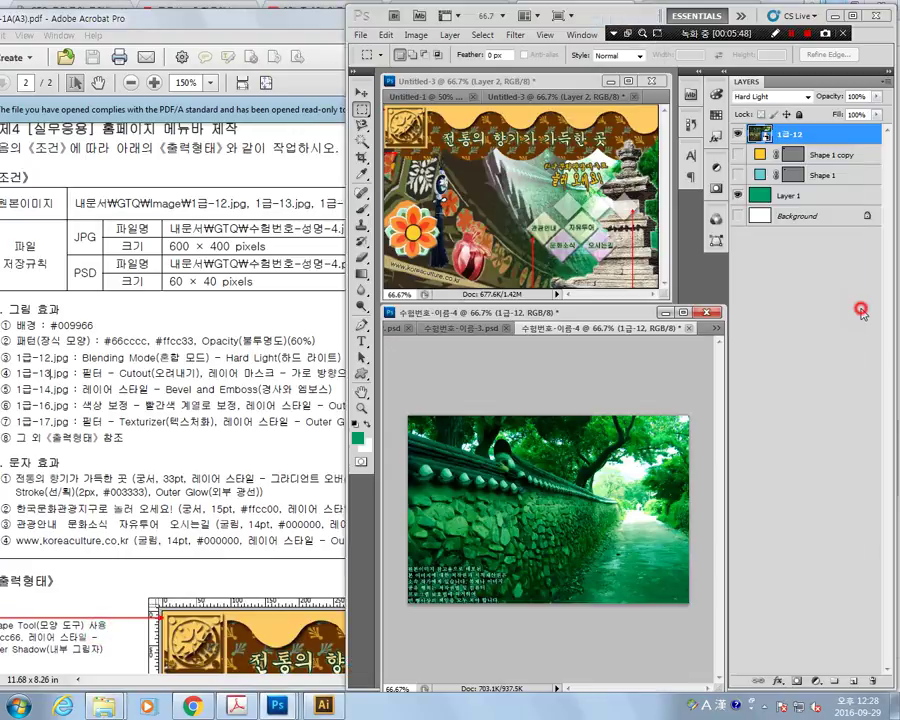
mouse_move(103, 705)
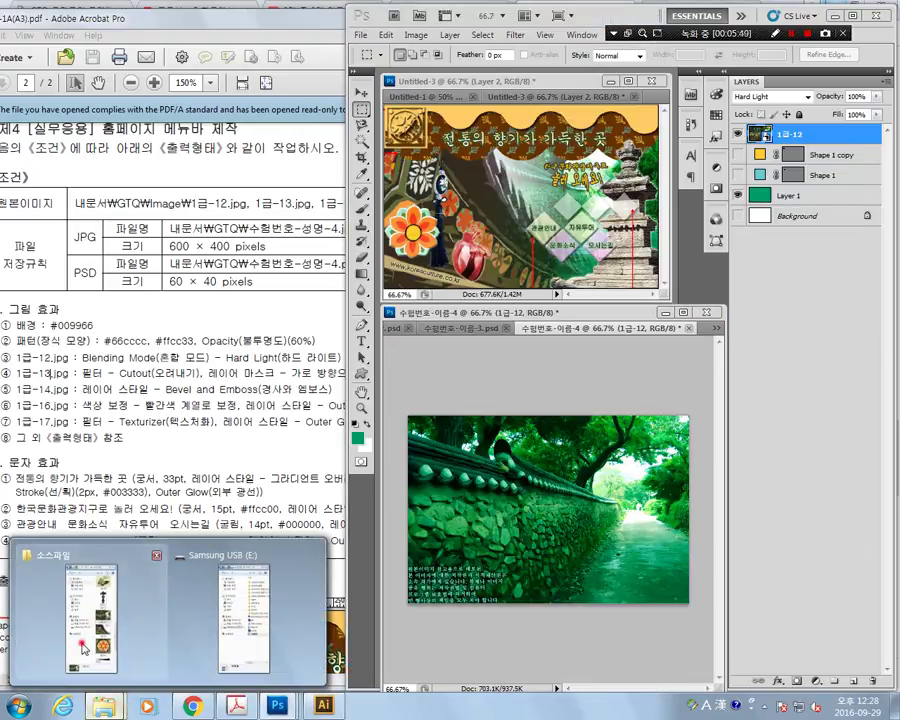
click(83, 648)
drag(787, 452, 558, 462)
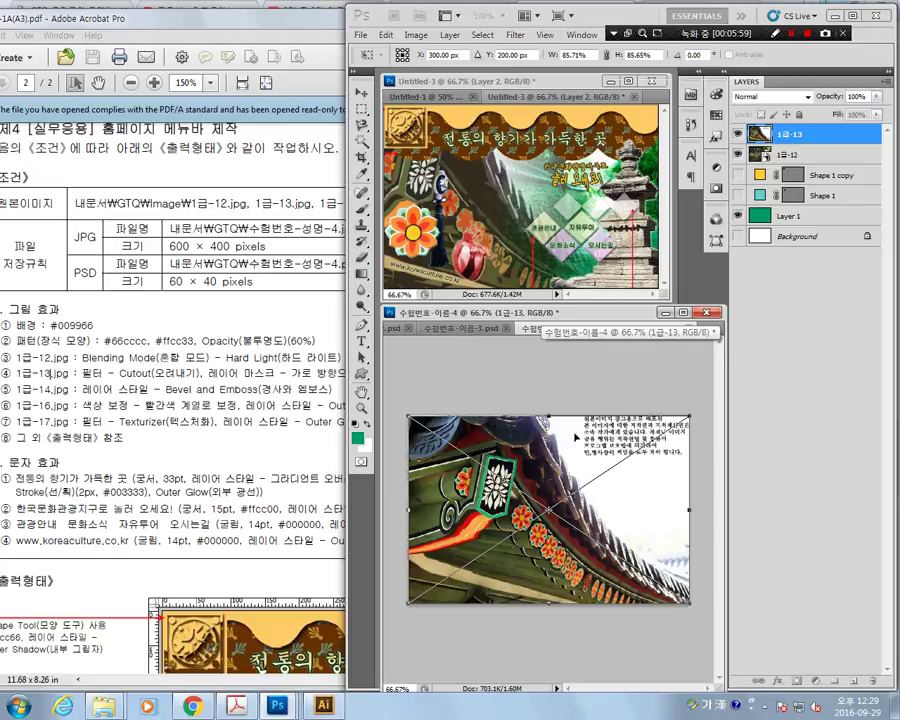
drag(603, 546, 518, 546)
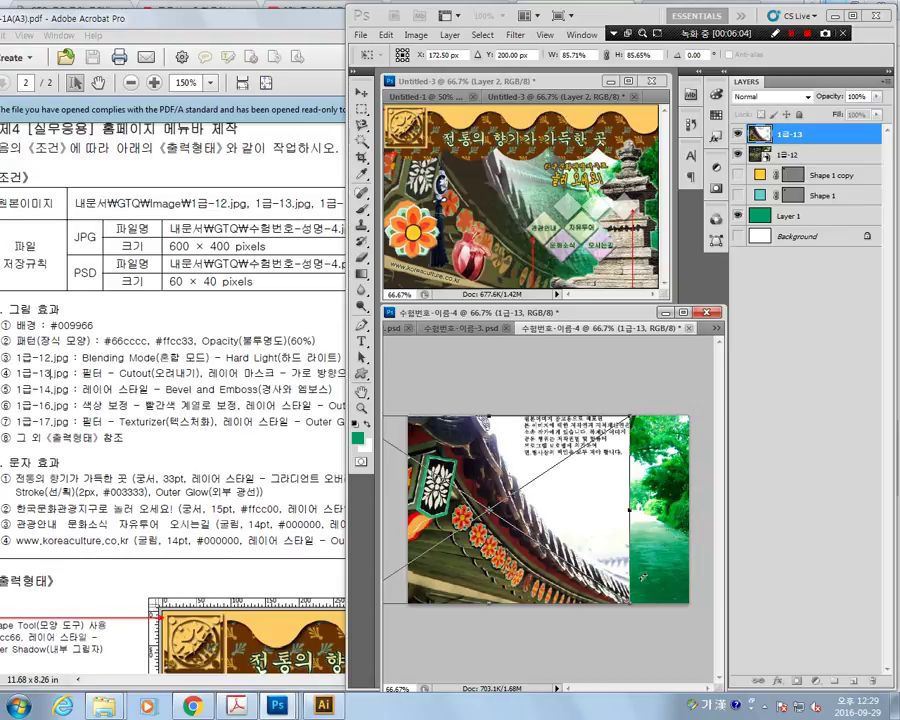
key(Return)
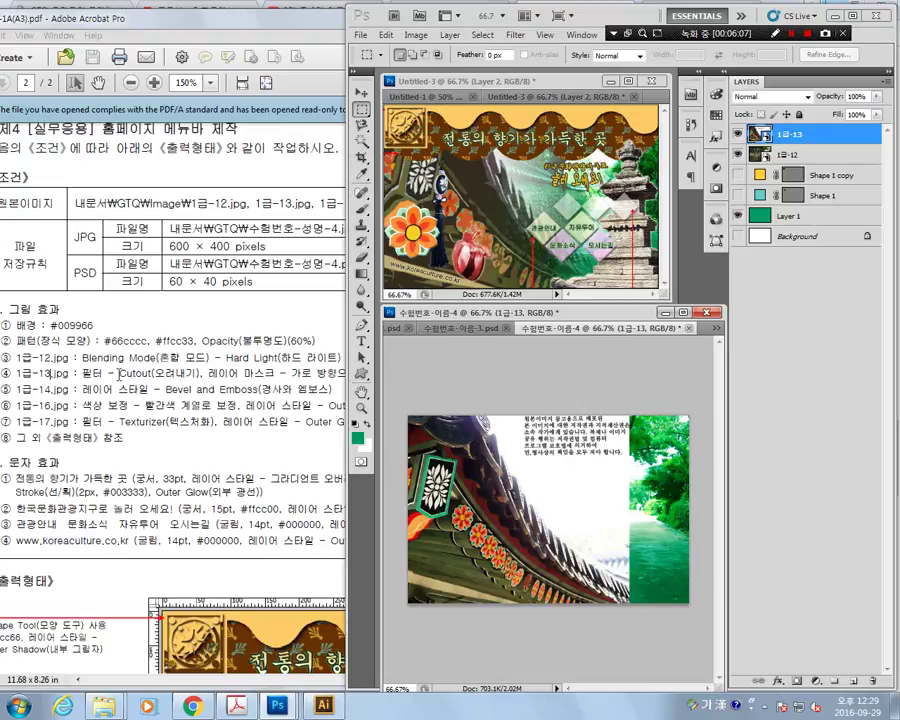
Mark the Cutout requirement on the task sheet and open Filter Gallery on the roof photo.
drag(119, 373, 197, 373)
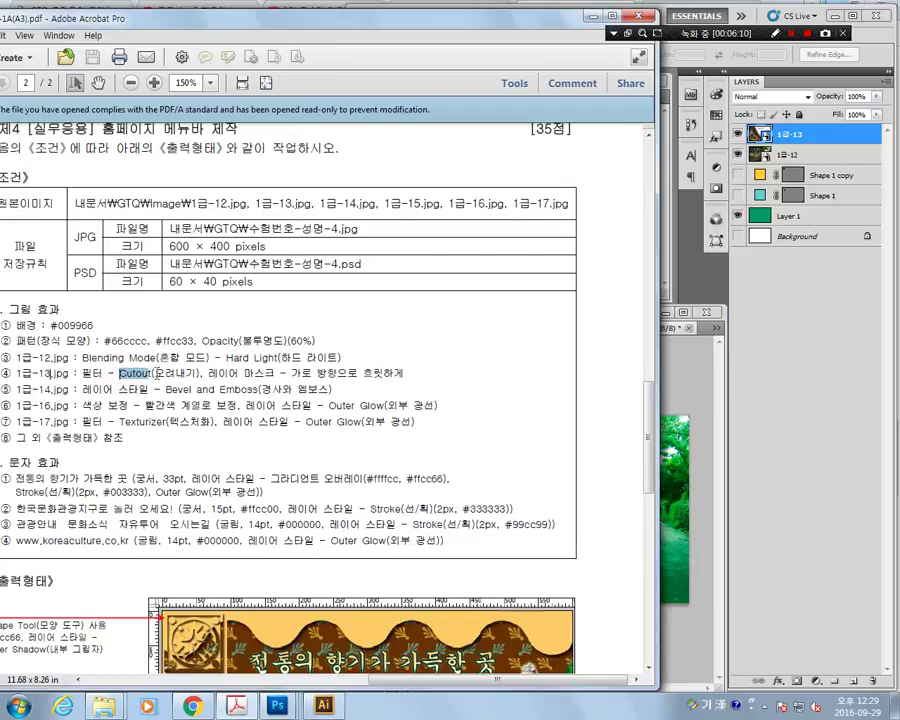
click(688, 383)
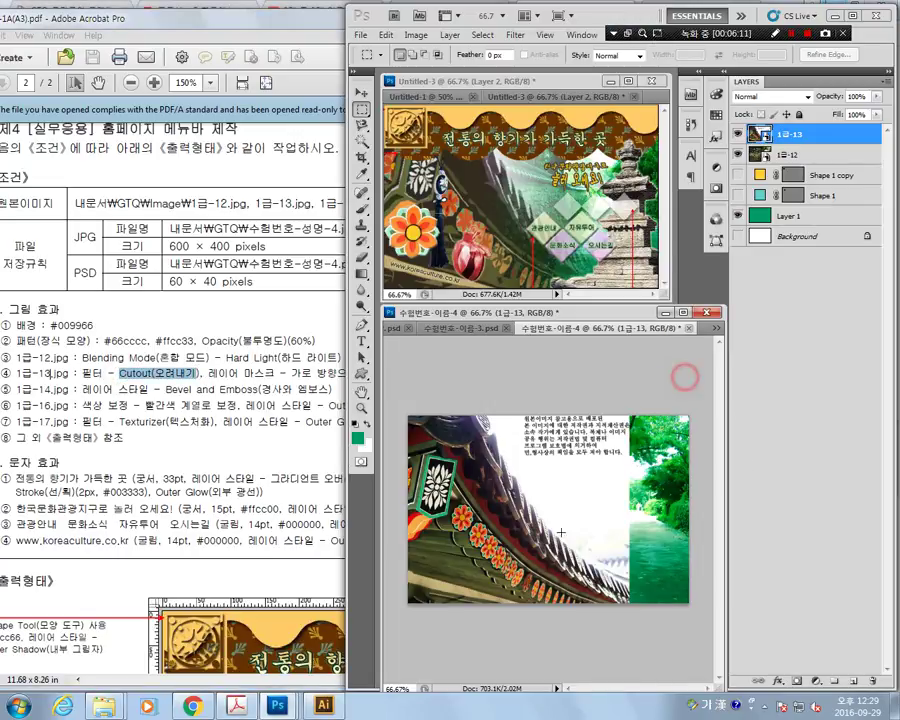
click(514, 35)
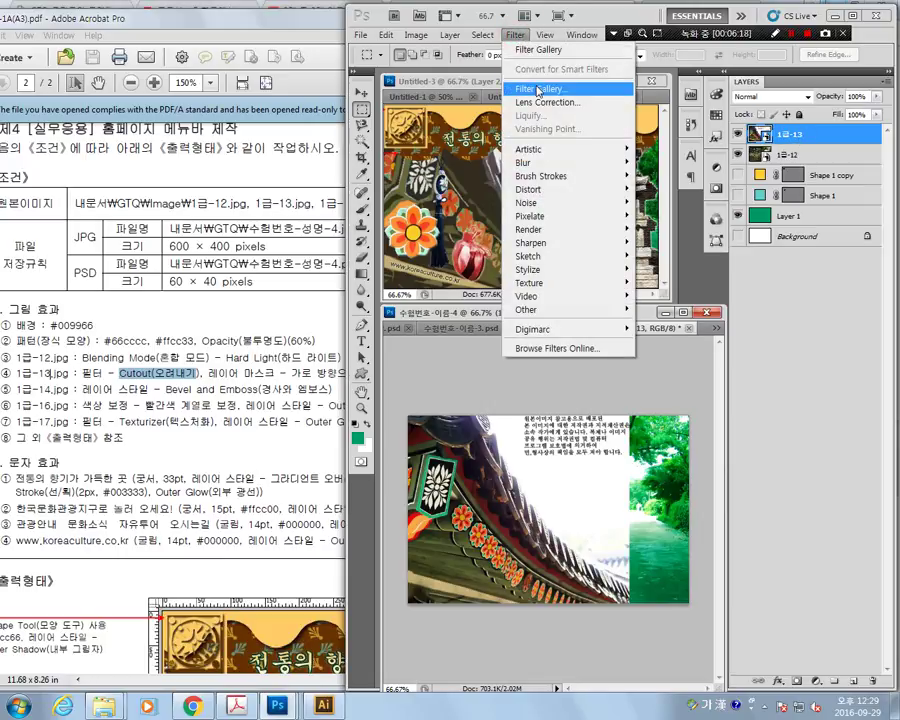
click(538, 90)
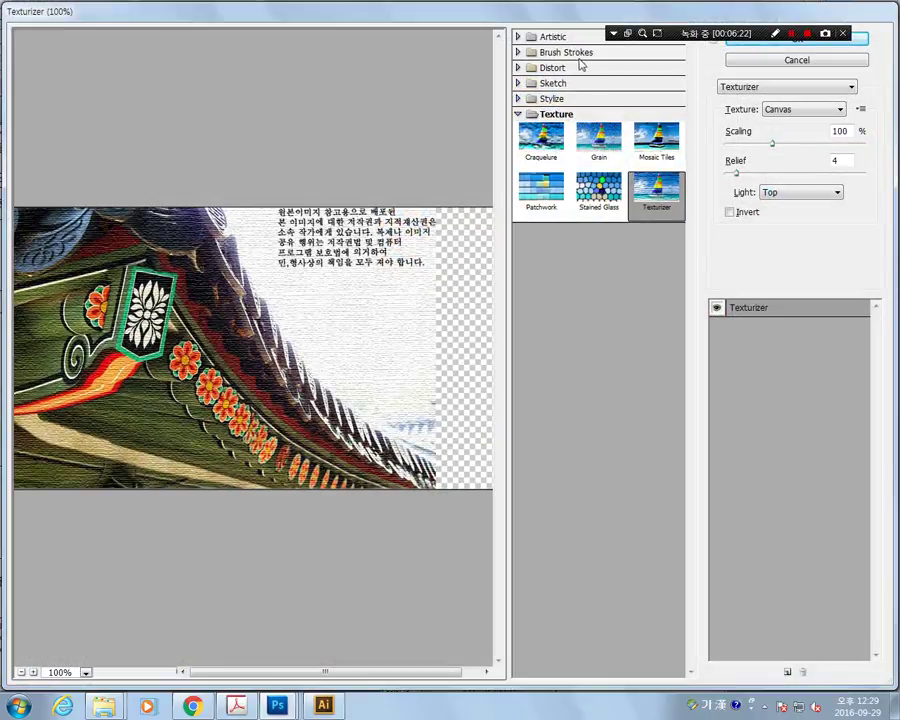
Apply Artistic > Cutout (Levels 4, Simplicity 4, Fidelity 2) to the 1급-13 roof photo.
click(523, 68)
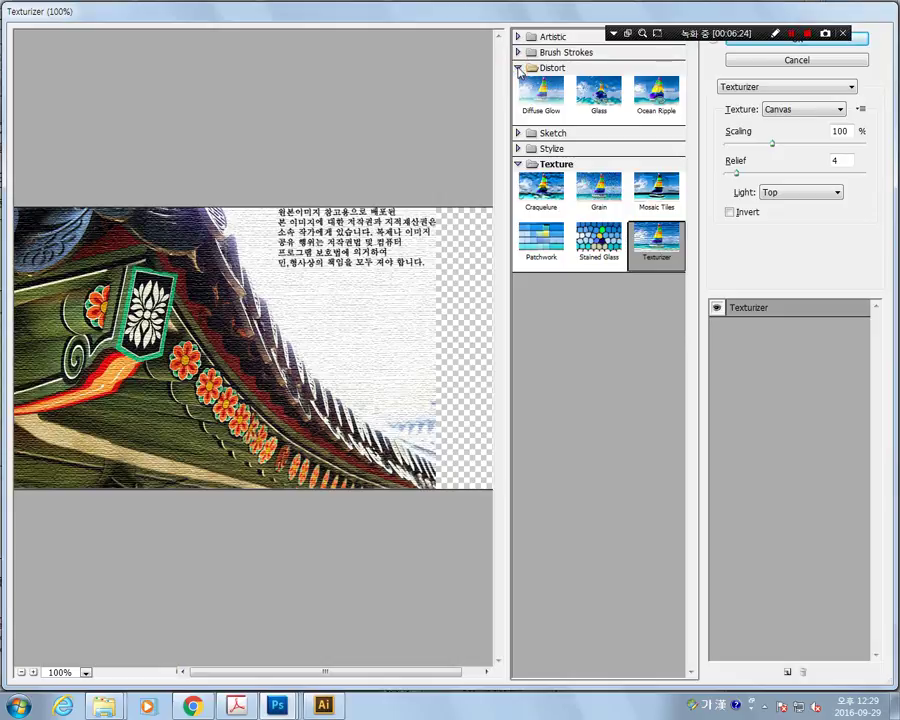
click(518, 53)
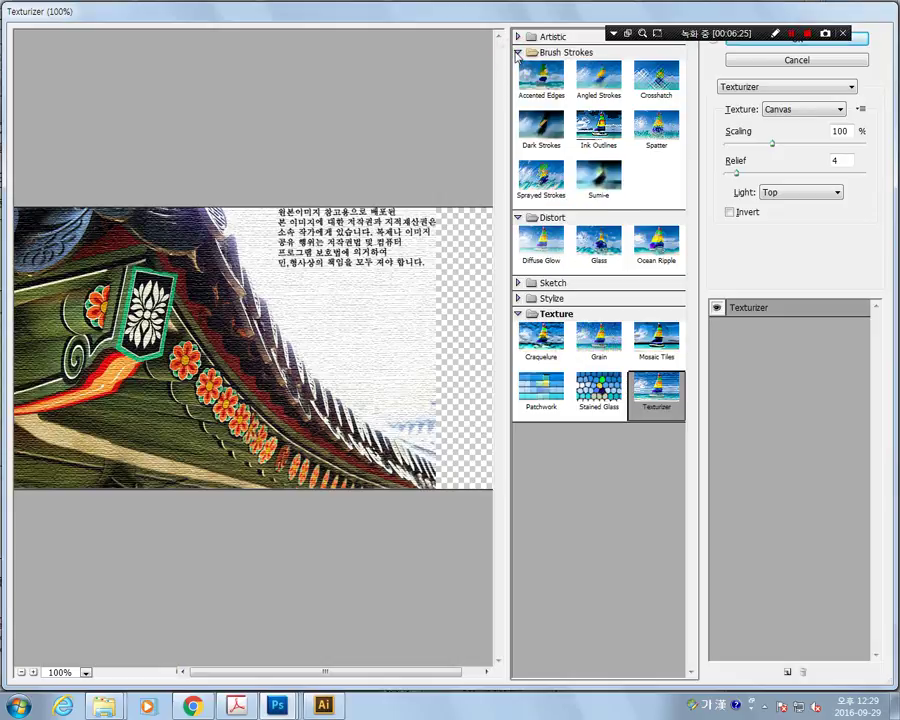
click(518, 37)
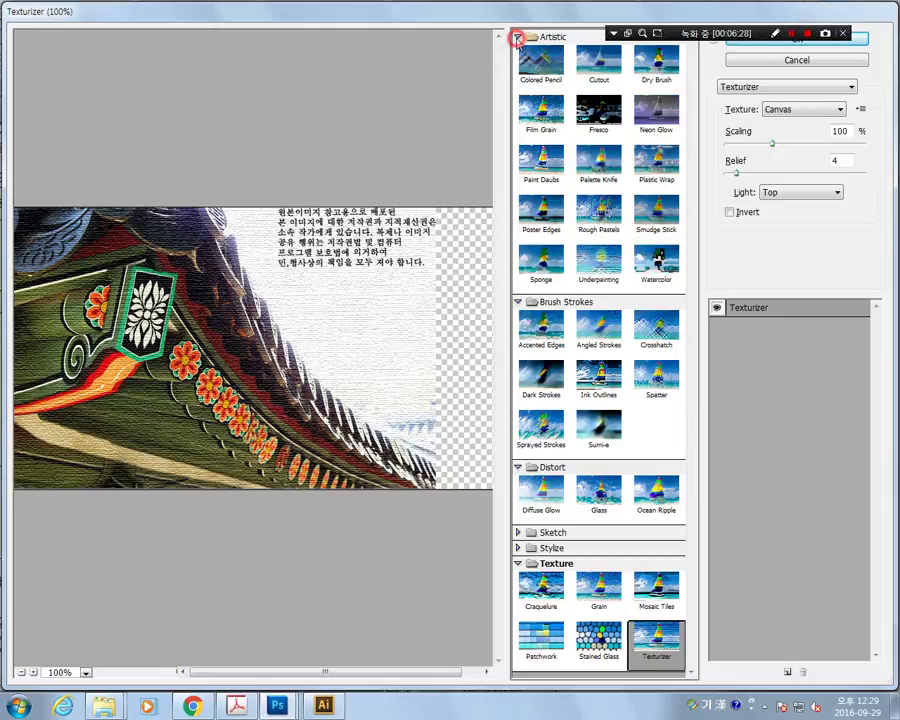
click(518, 37)
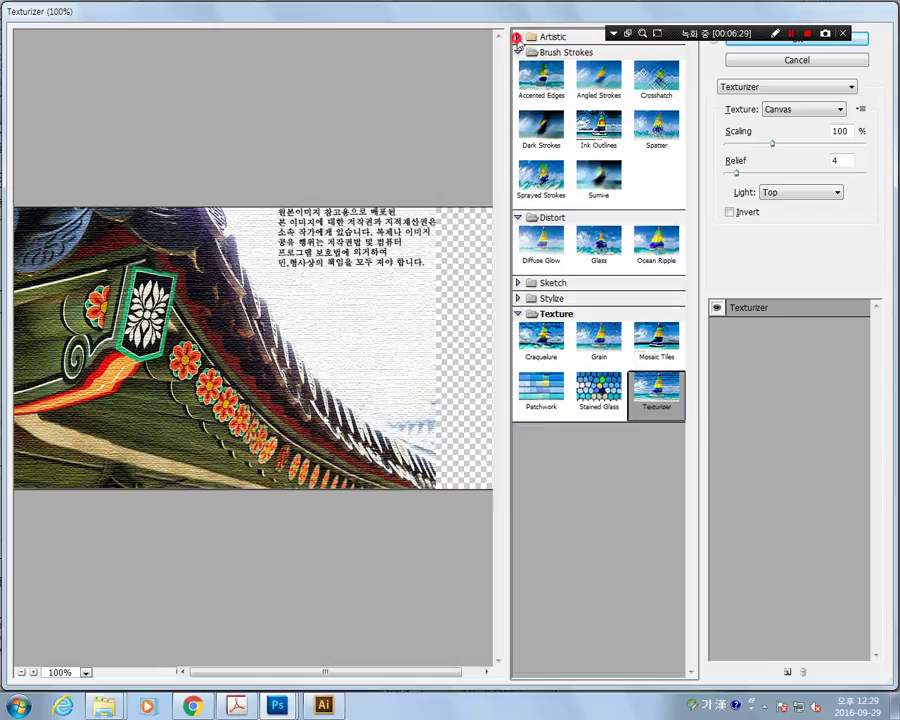
click(518, 299)
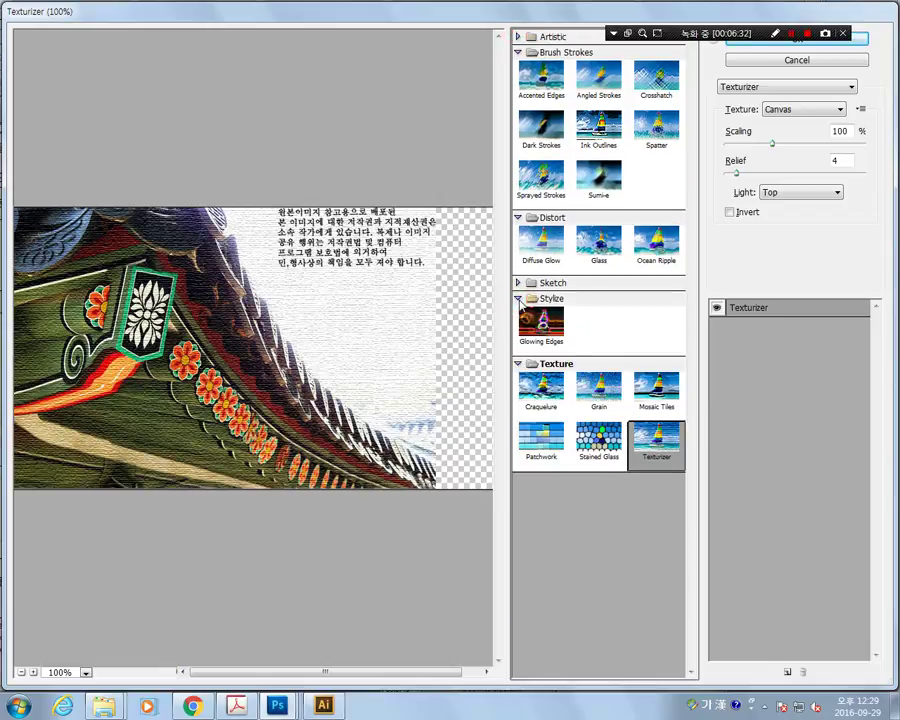
click(518, 299)
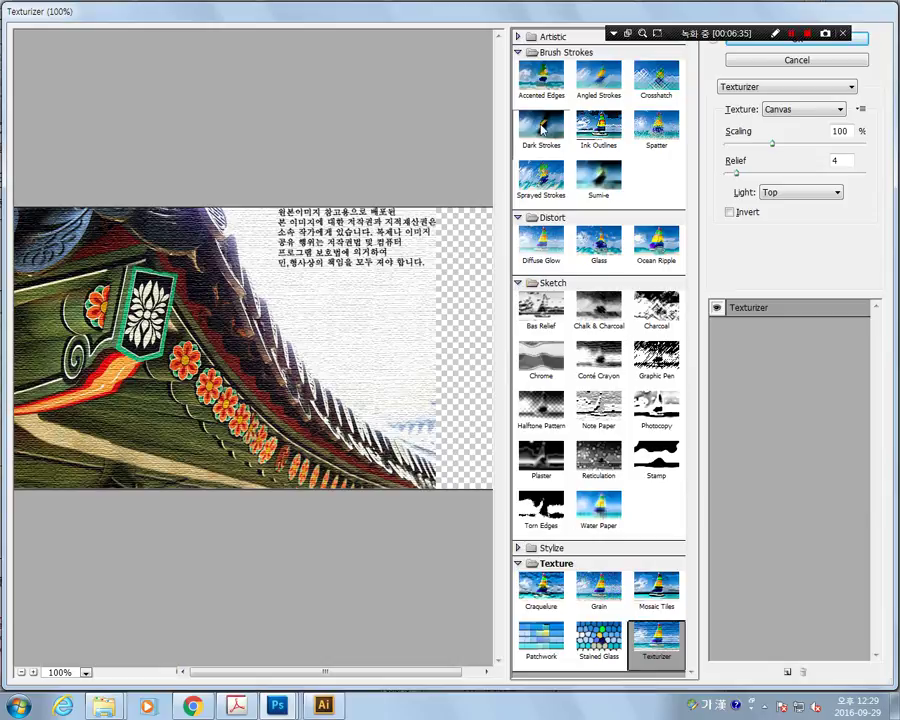
click(518, 37)
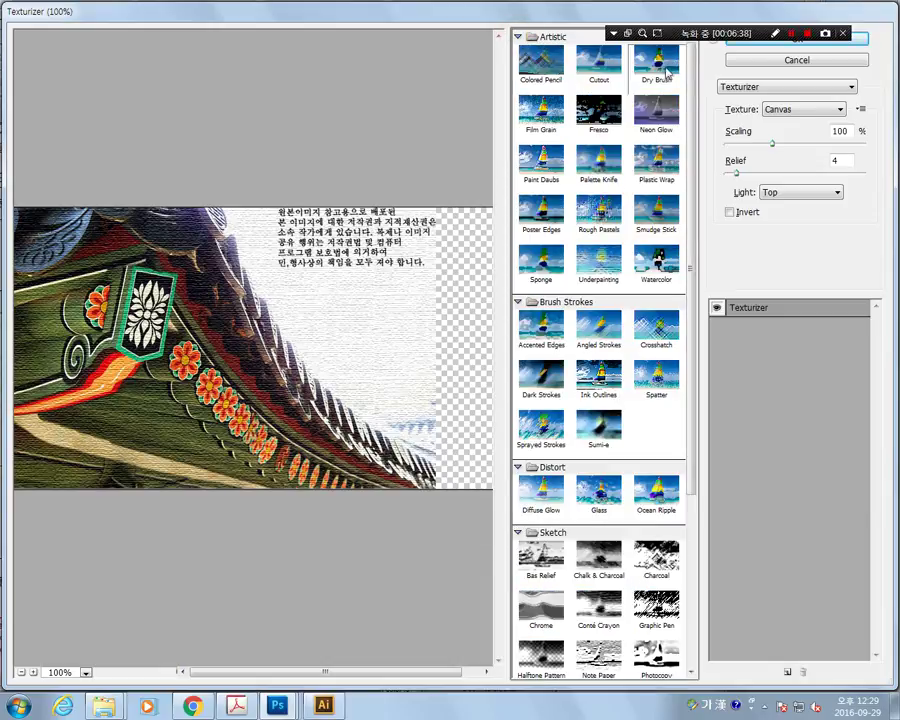
click(603, 72)
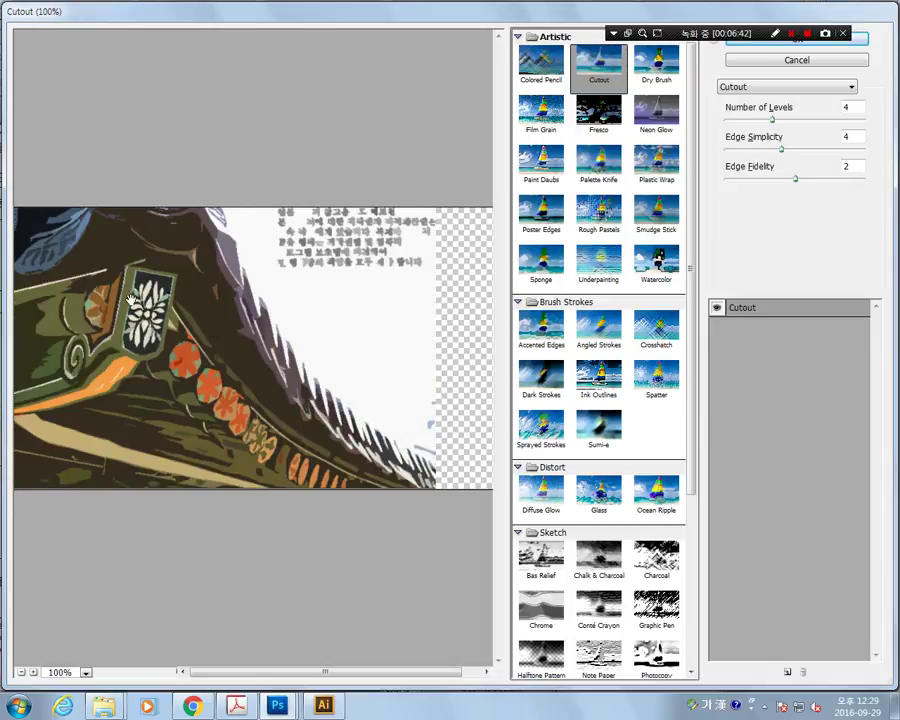
click(797, 38)
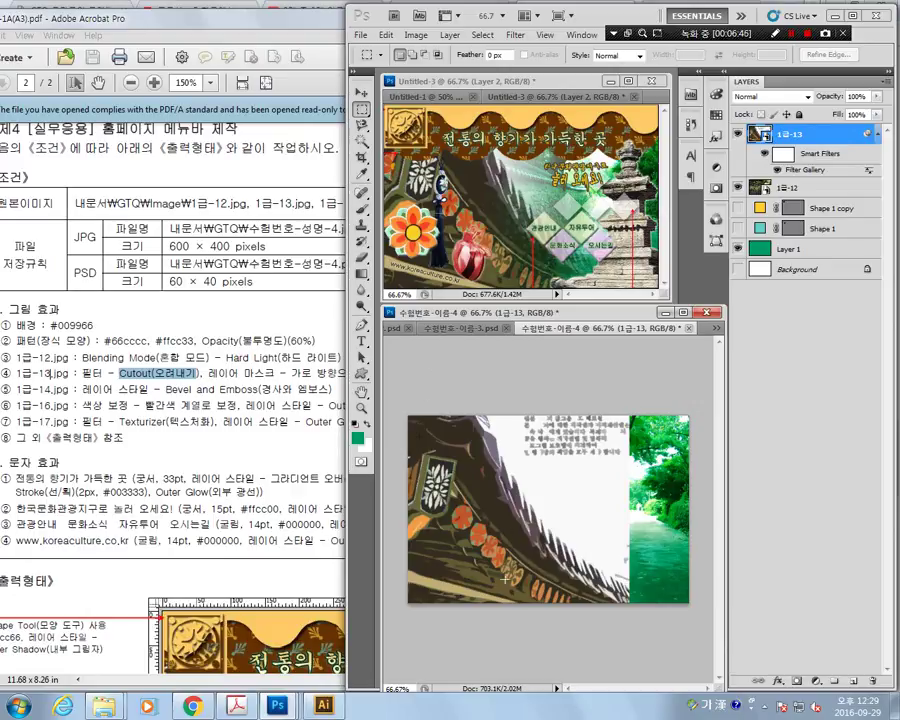
click(335, 462)
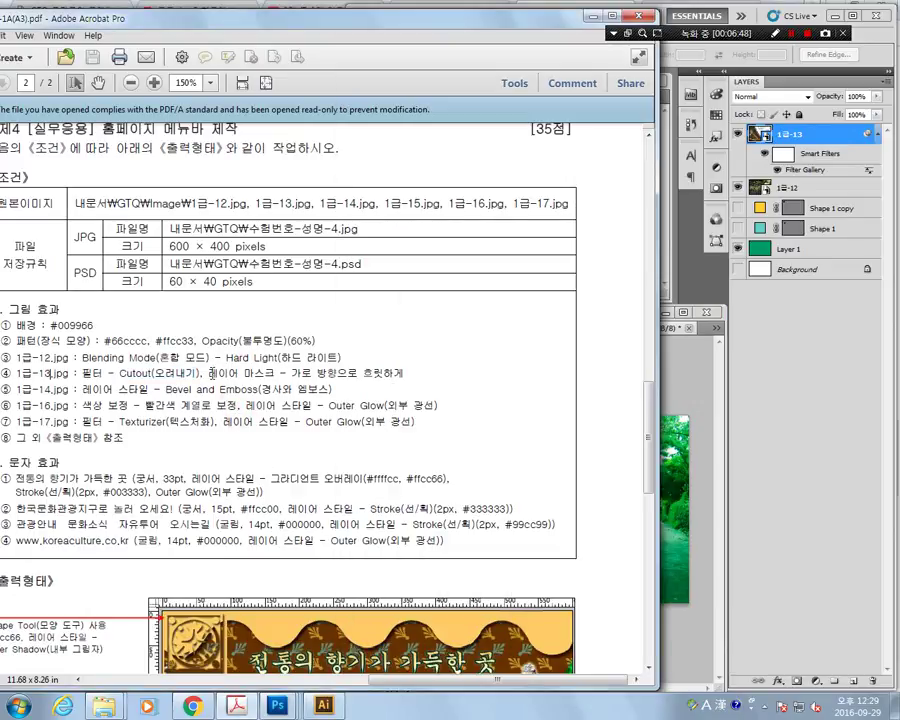
click(689, 375)
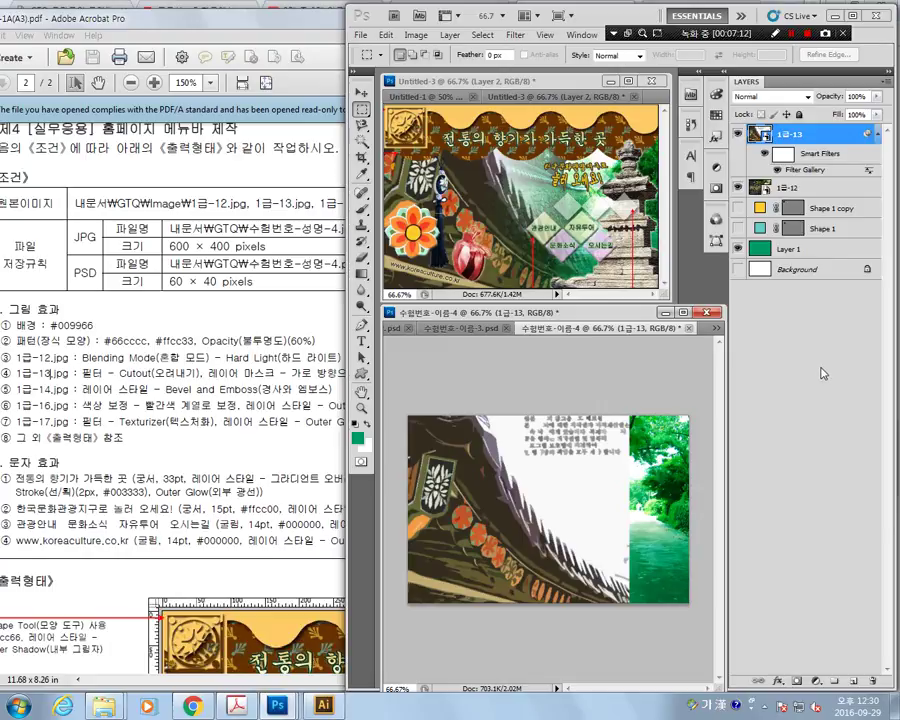
Mask the 1급-13 layer, then redo its left-to-right gradient so the roof fades into the path photo.
click(796, 680)
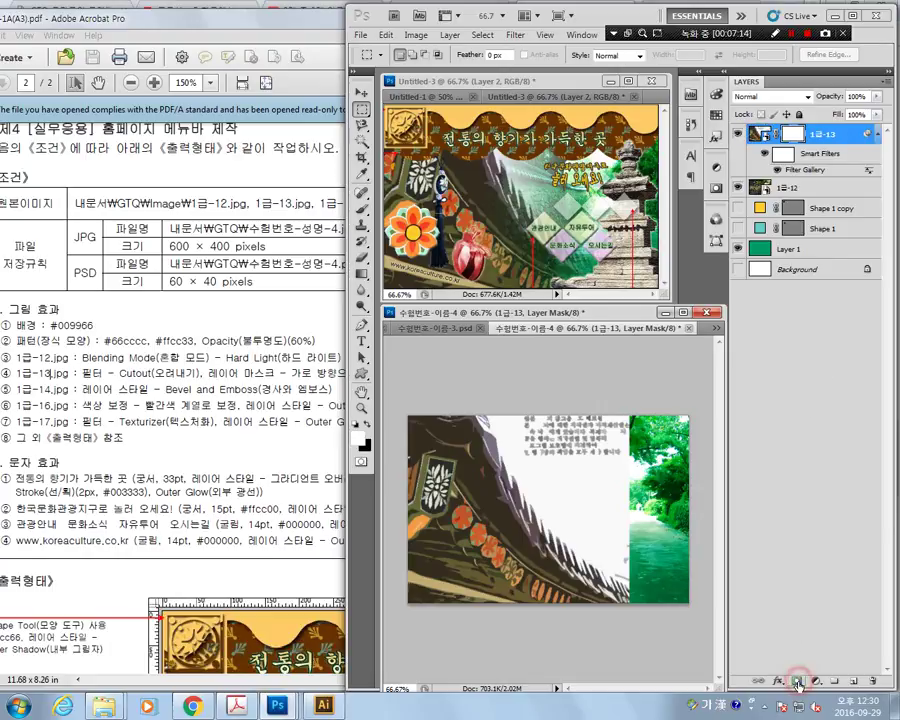
click(363, 276)
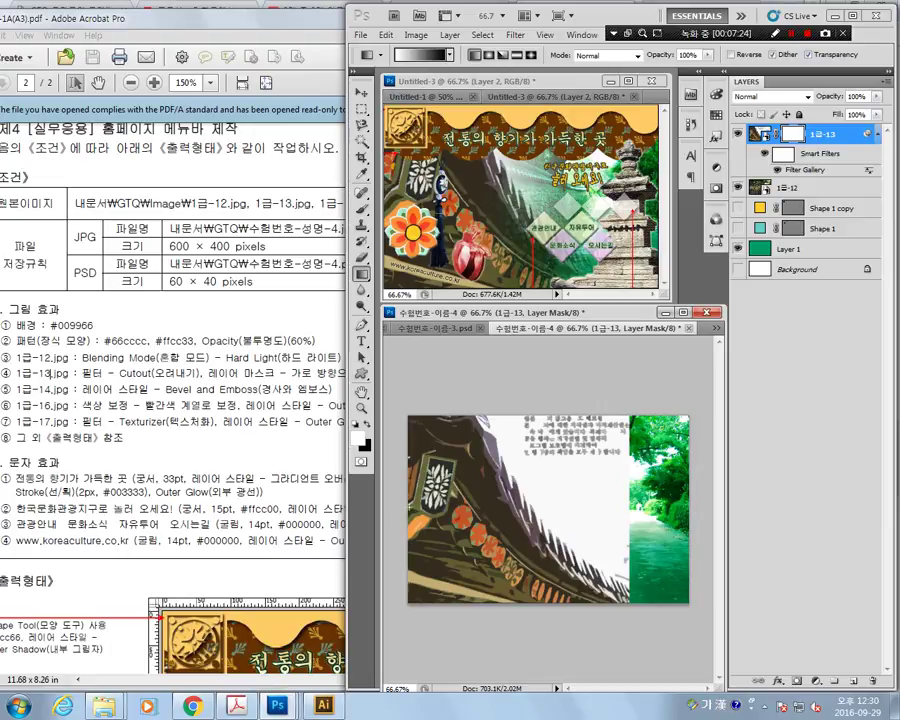
drag(407, 507, 628, 516)
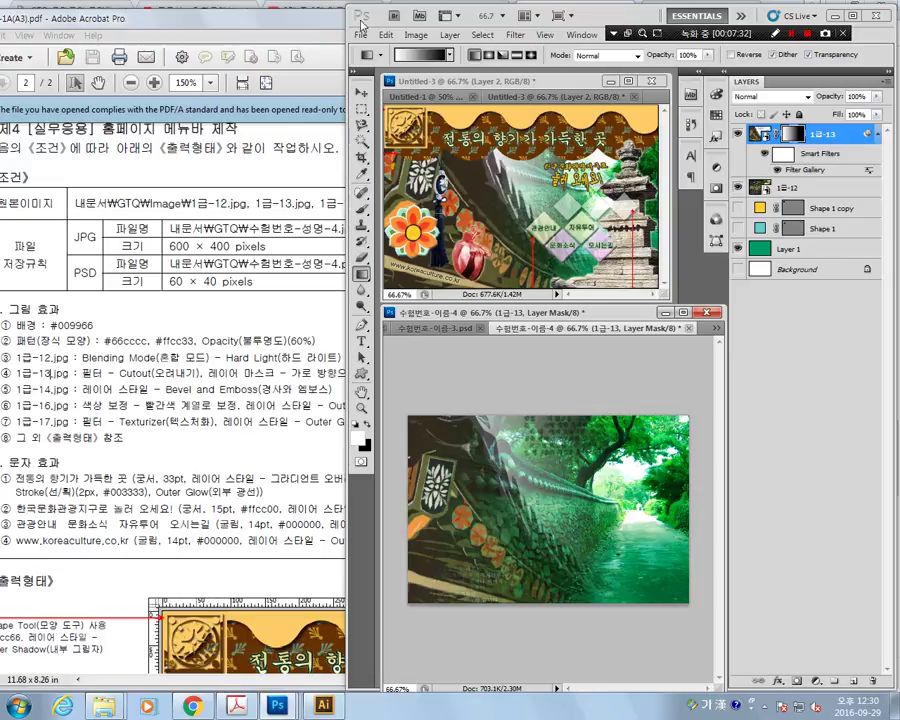
click(385, 34)
click(405, 75)
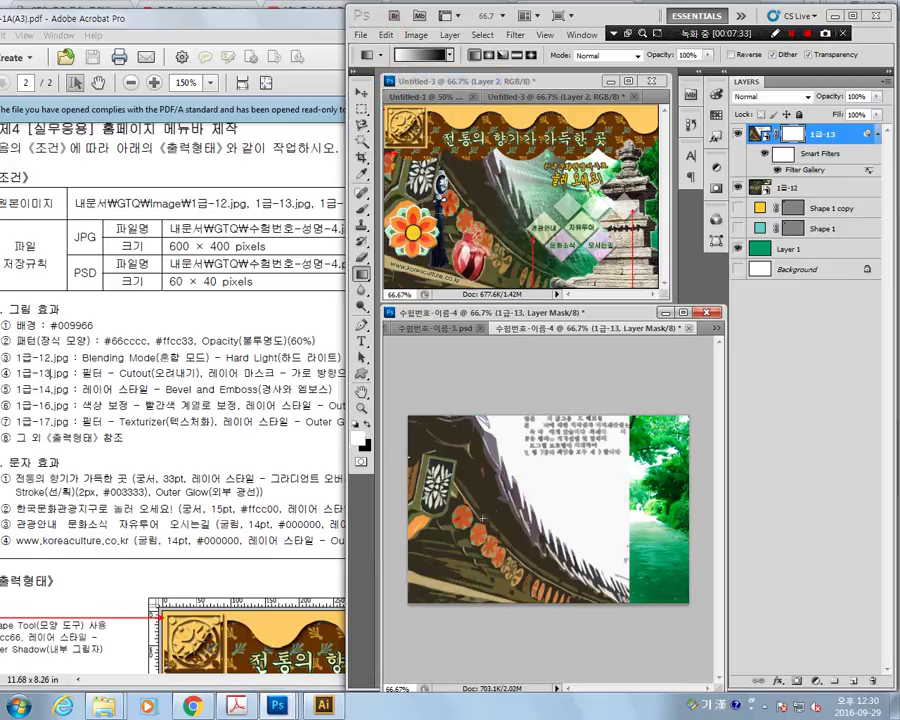
drag(493, 509, 627, 529)
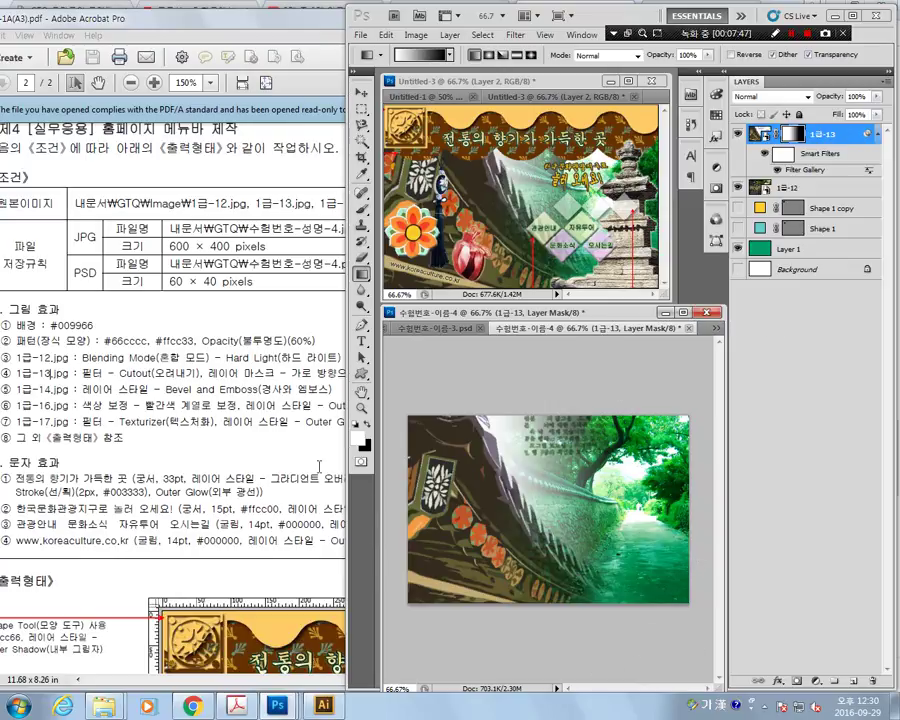
click(190, 278)
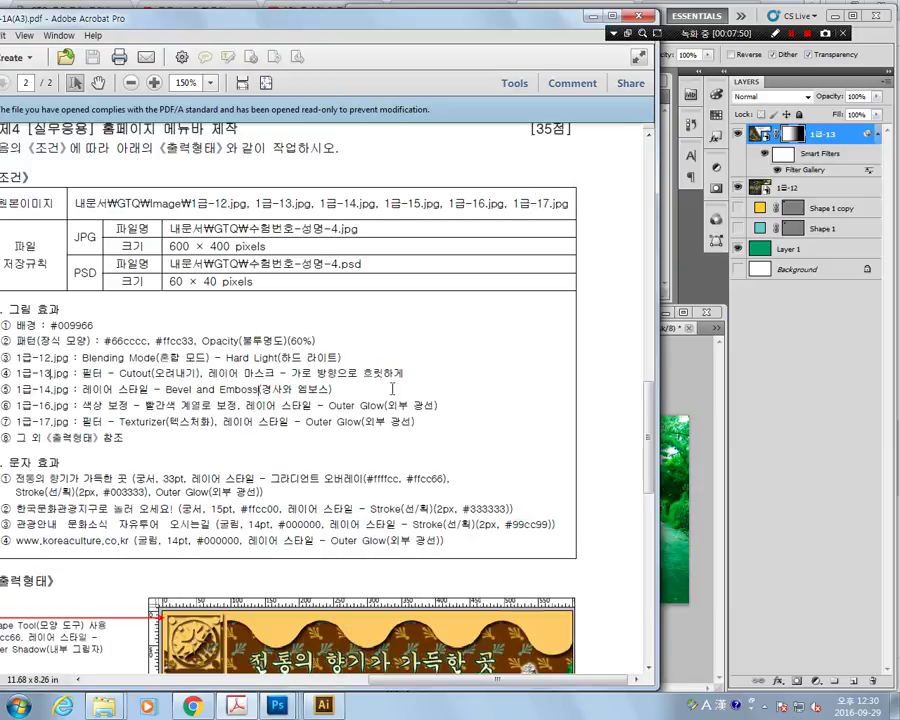
Highlight the 1급-13 Cutout and 1급-14 Bevel and Emboss requirements, then return to the source folder.
mouse_move(404, 372)
mouse_down()
mouse_move(8, 374)
mouse_move(42, 392)
mouse_move(126, 396)
mouse_up()
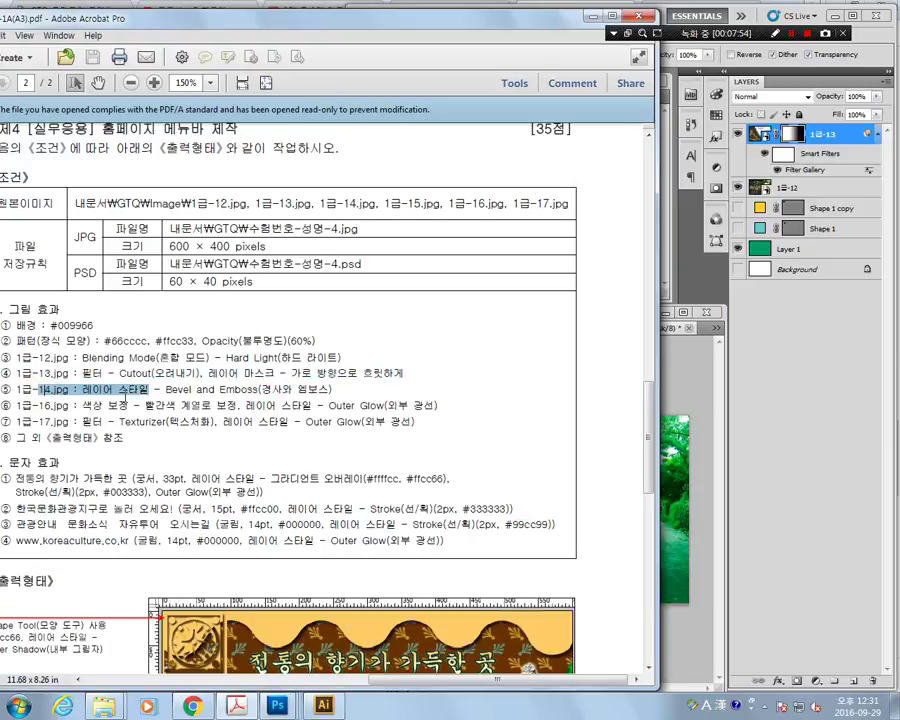
drag(68, 389, 331, 391)
click(848, 466)
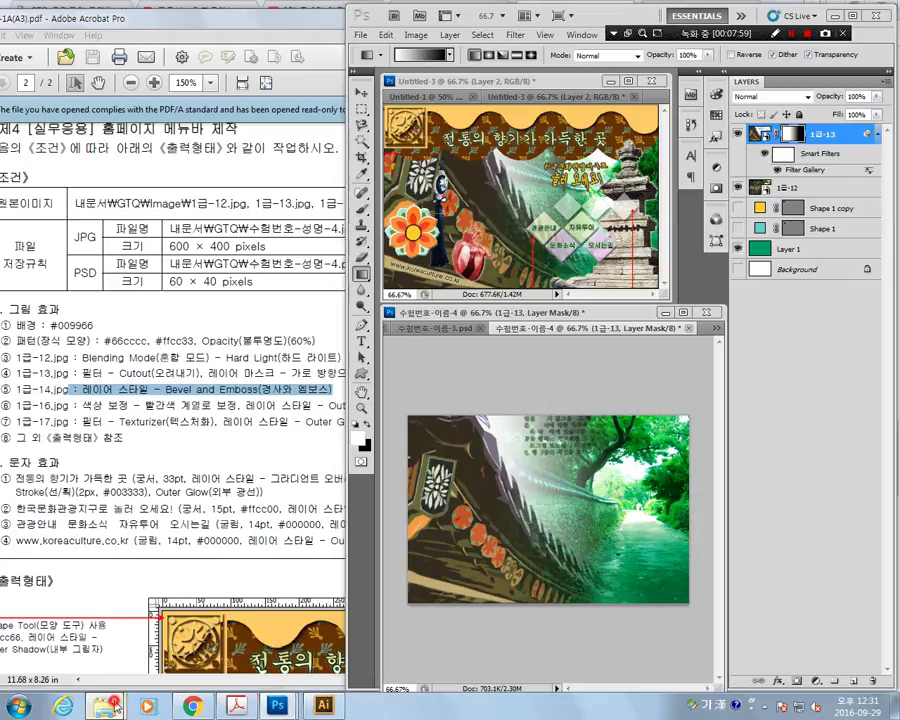
mouse_move(104, 705)
click(75, 615)
Drop the 1급-14 flower photo onto the 수험번호-이름-4 canvas and commit the placement.
click(784, 540)
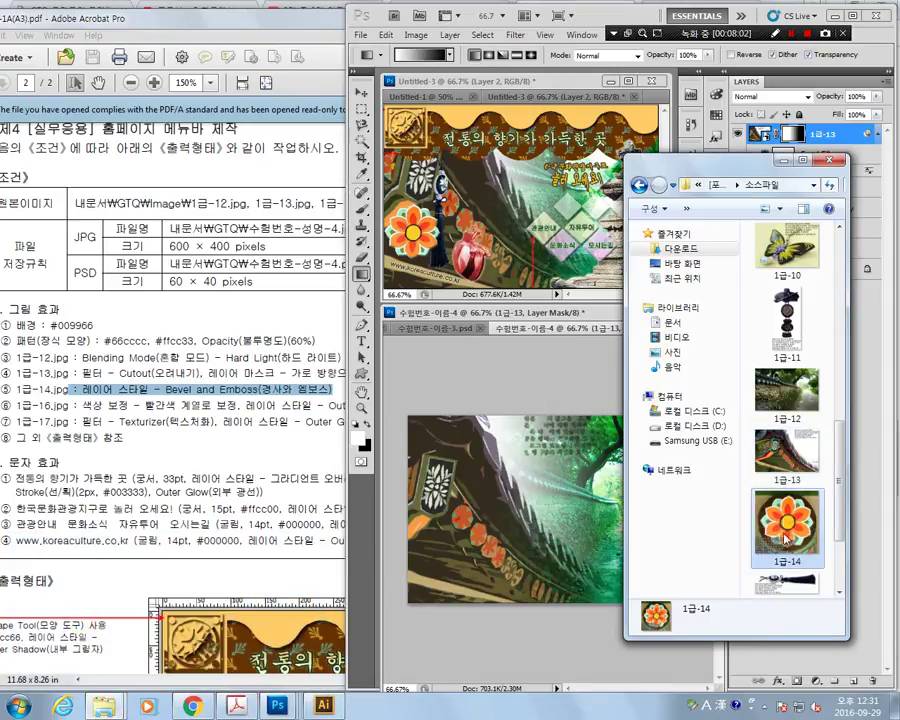
drag(788, 522, 530, 528)
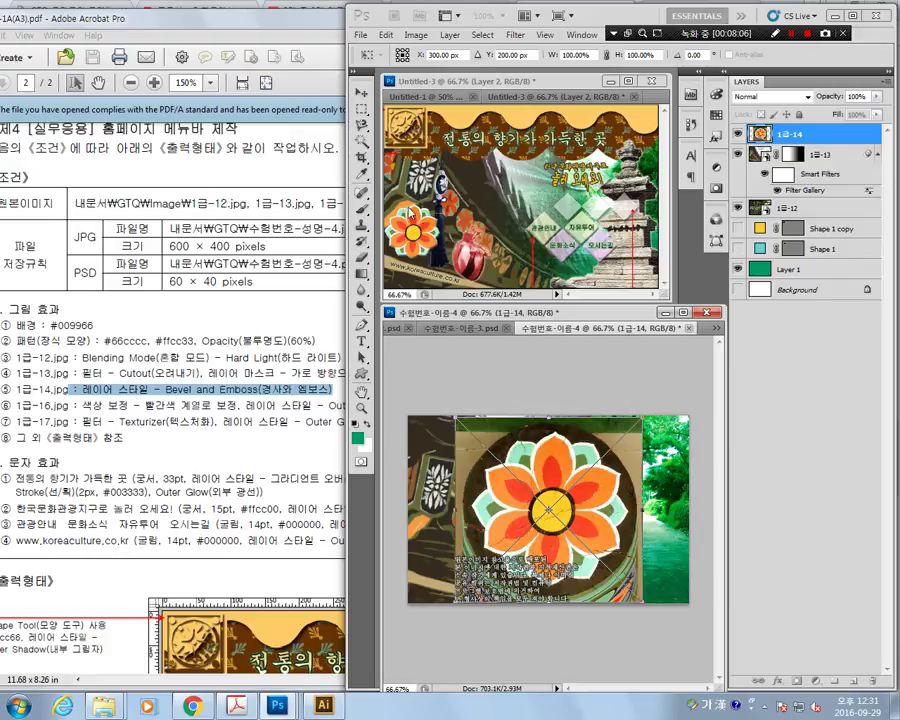
key(Escape)
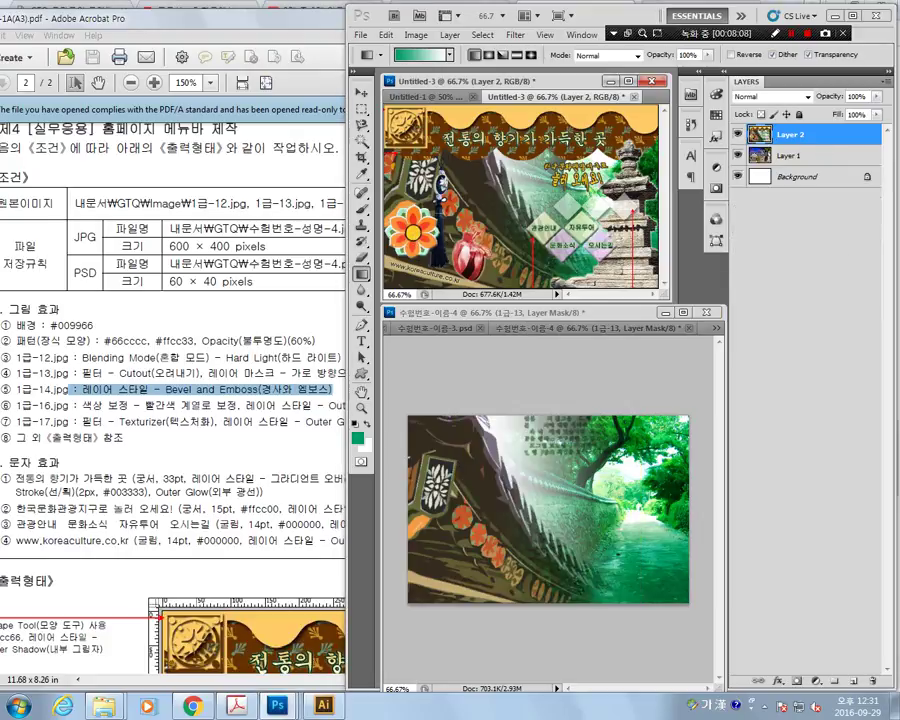
click(556, 318)
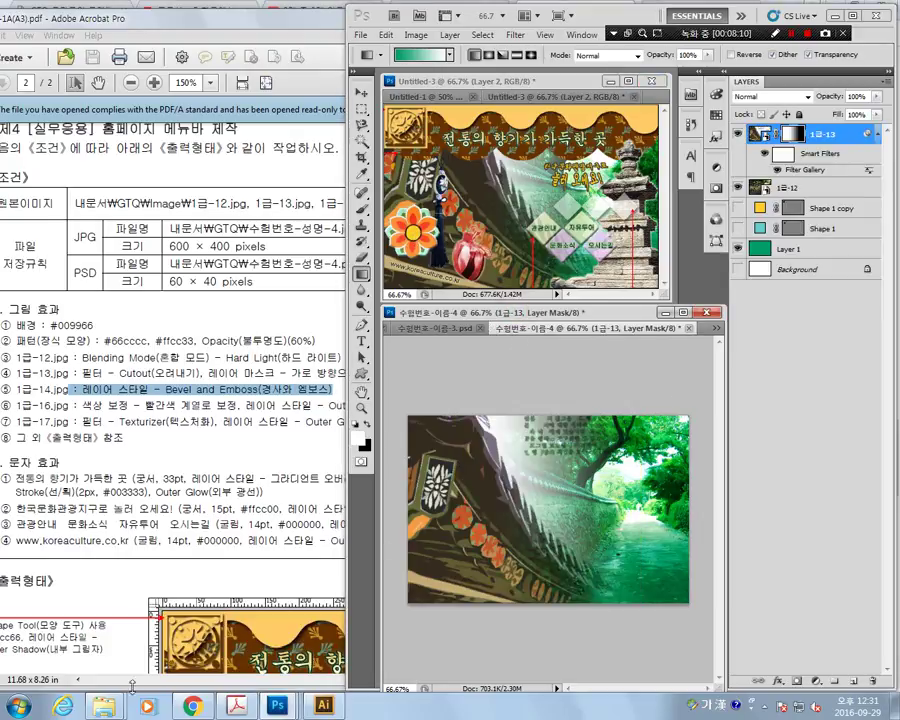
mouse_move(104, 705)
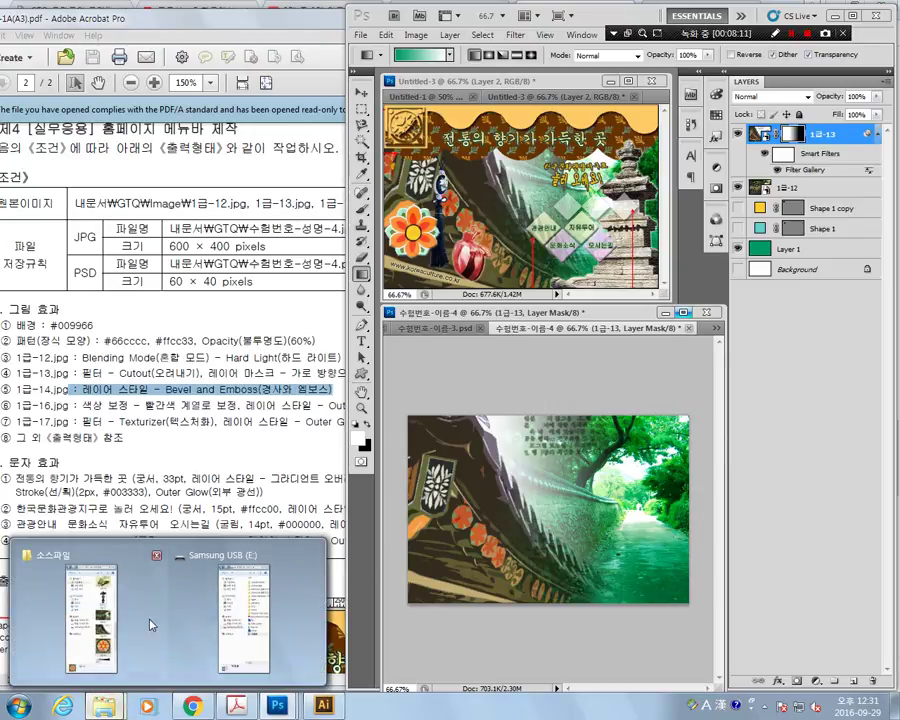
click(150, 625)
drag(652, 603, 532, 524)
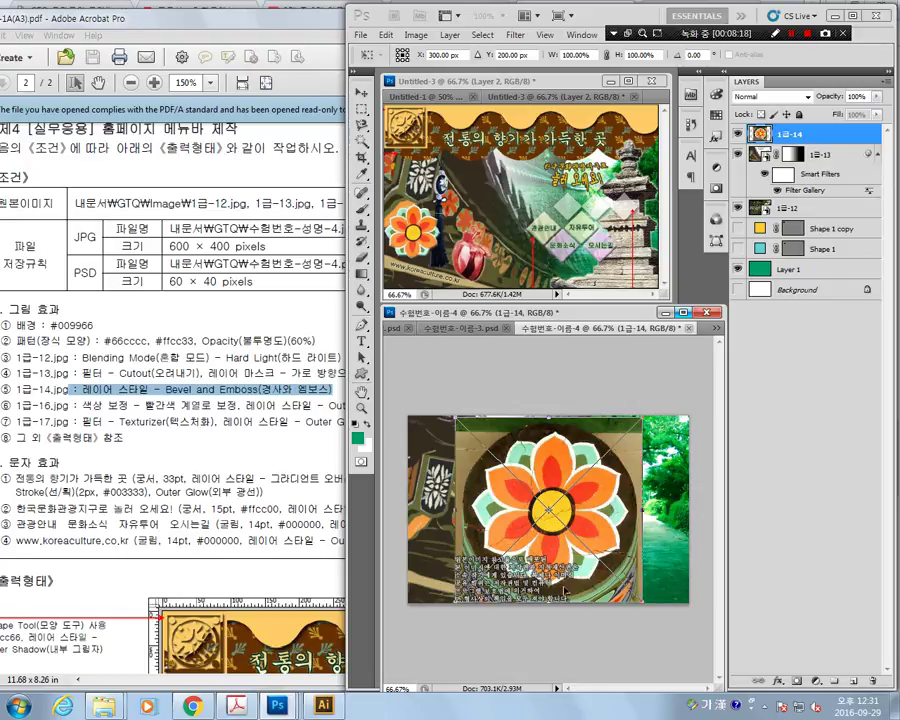
key(Return)
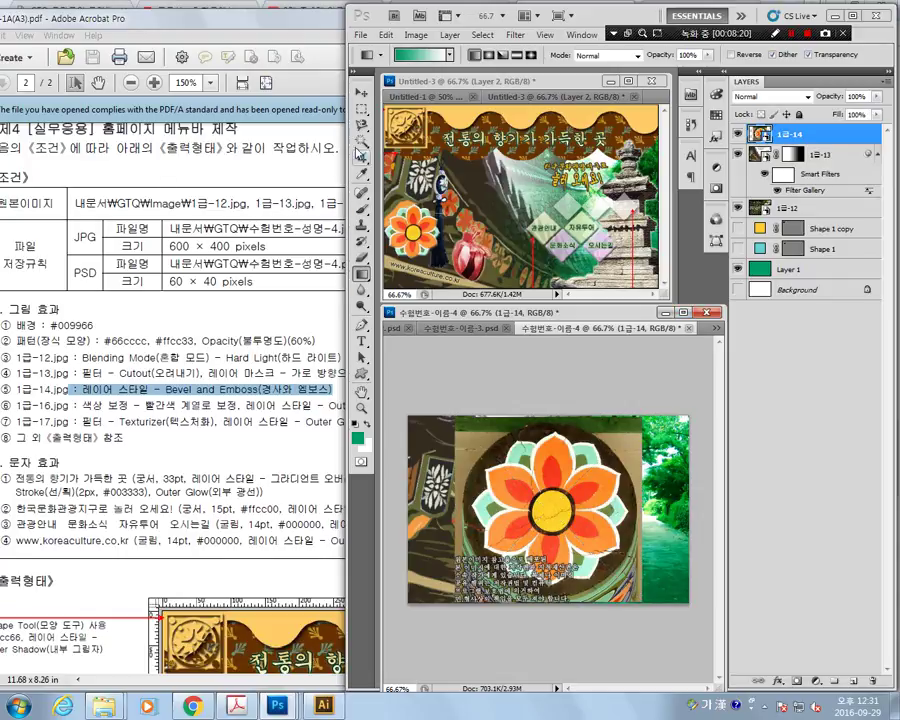
Magic Wand the dark ring around the flower and delete everything outside it.
drag(364, 127, 400, 152)
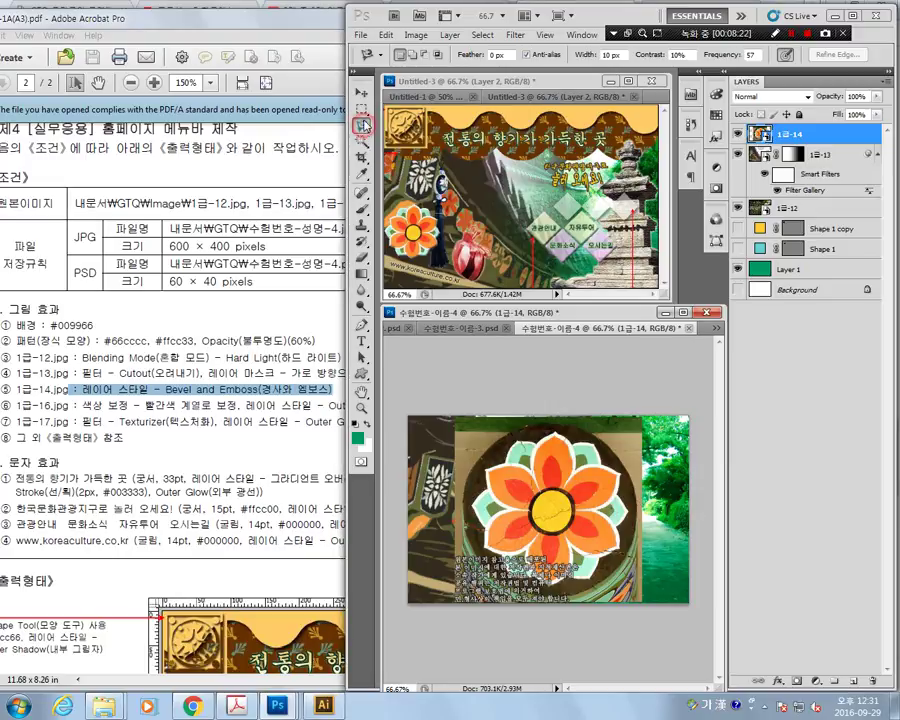
click(363, 142)
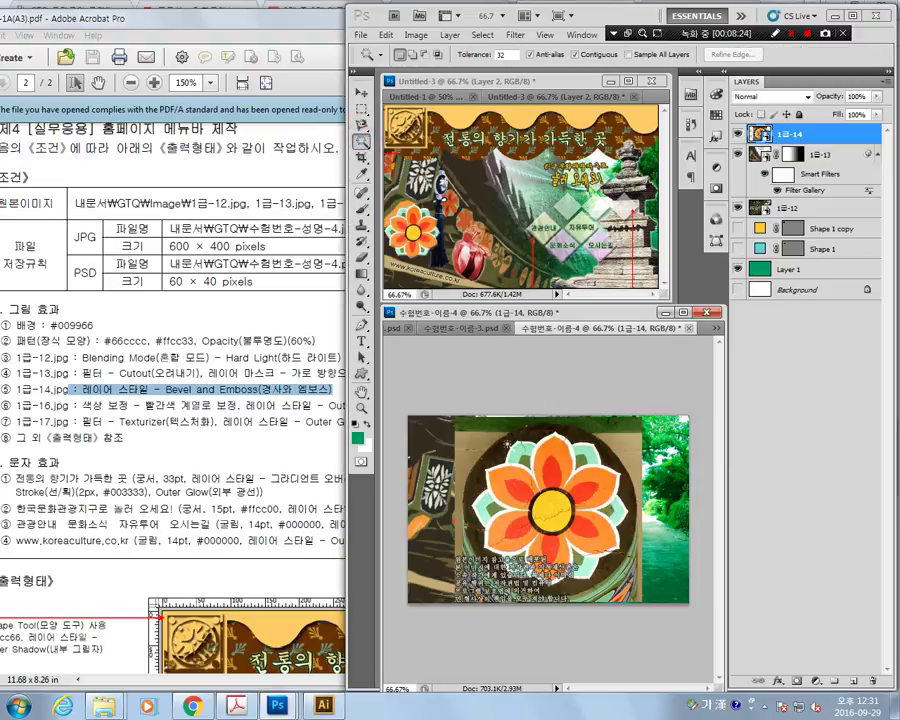
click(507, 443)
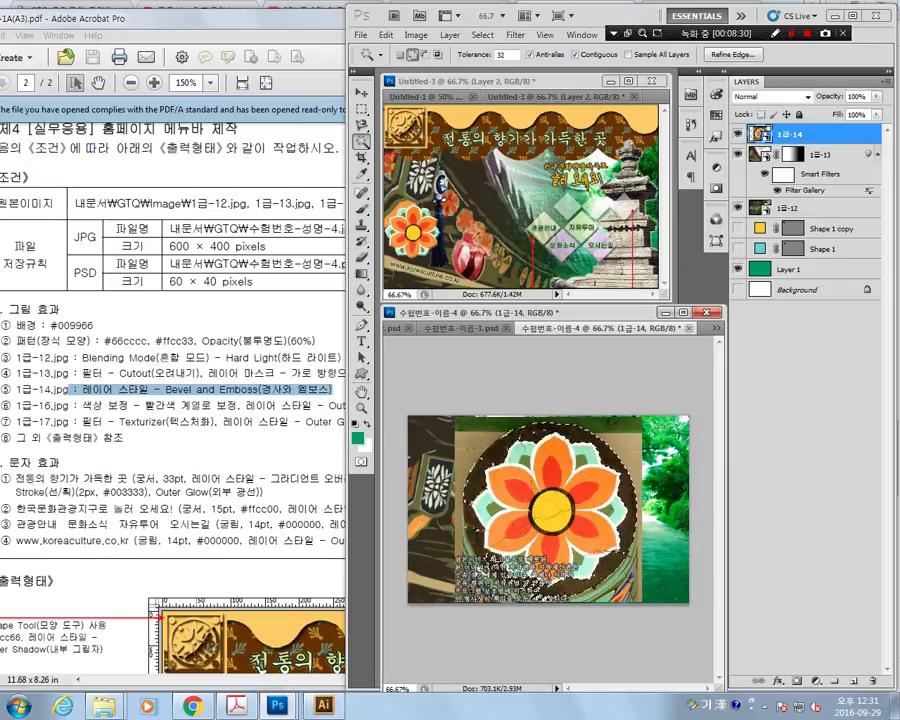
shift+click(470, 525)
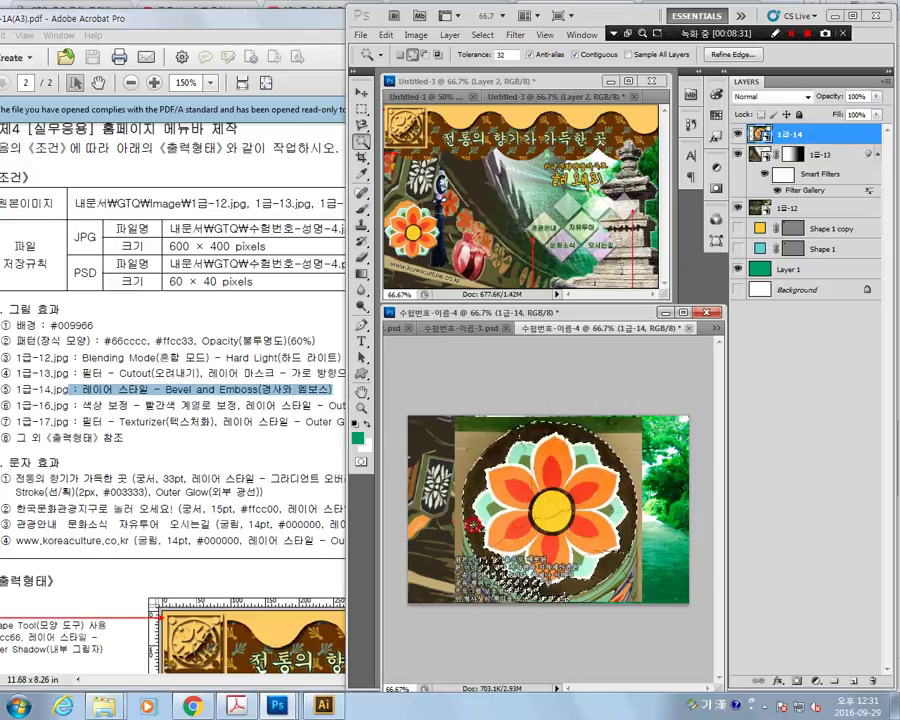
key(ctrl+shift+i)
key(Delete)
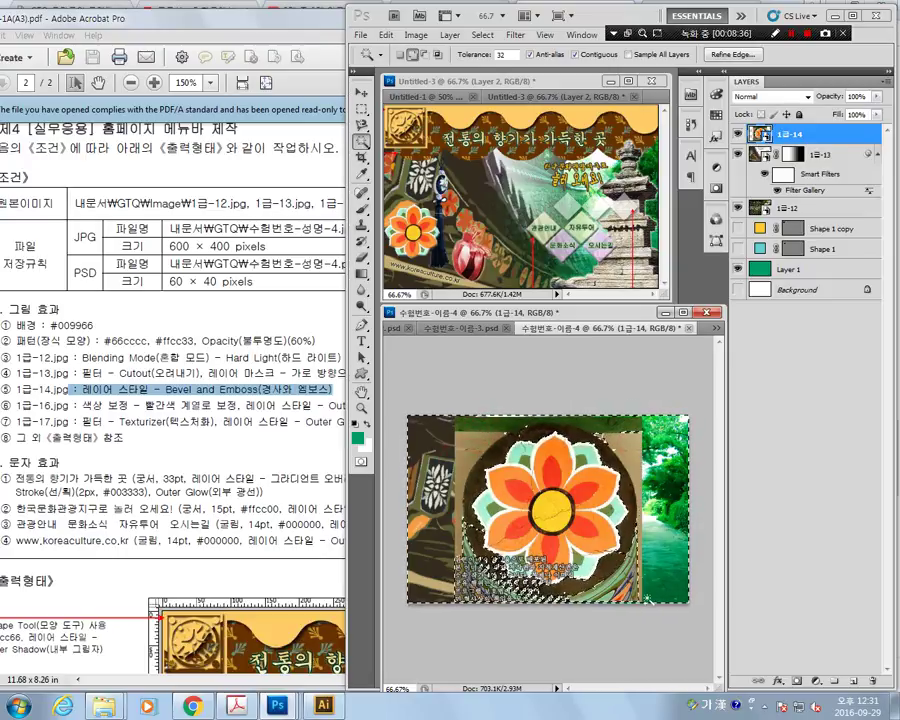
drag(646, 596, 657, 608)
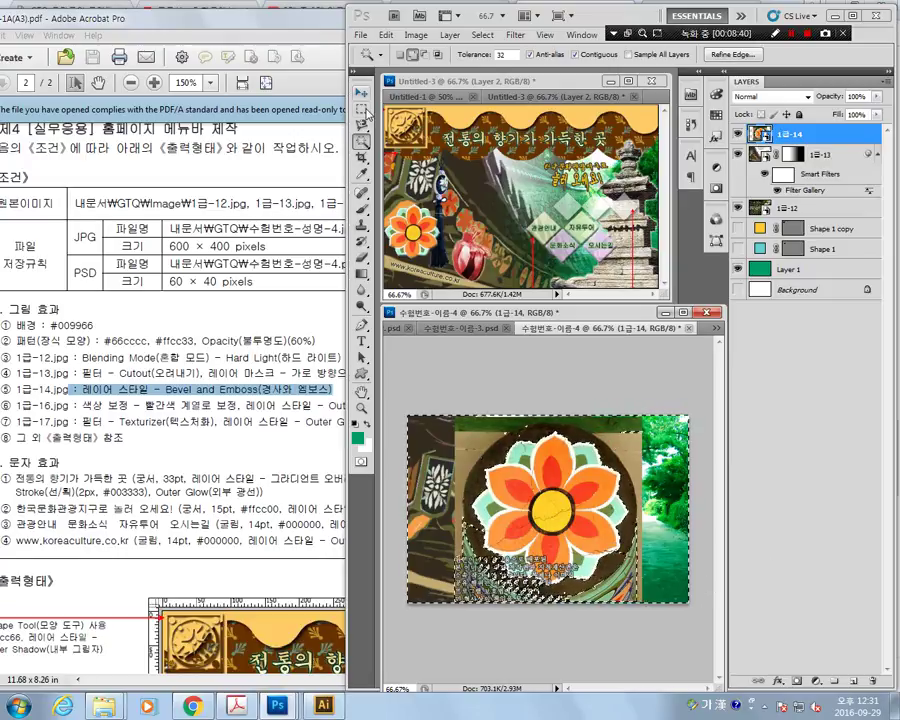
Select an elliptical area around the flower and copy it onto a new Layer 2.
key(m)
click(447, 416)
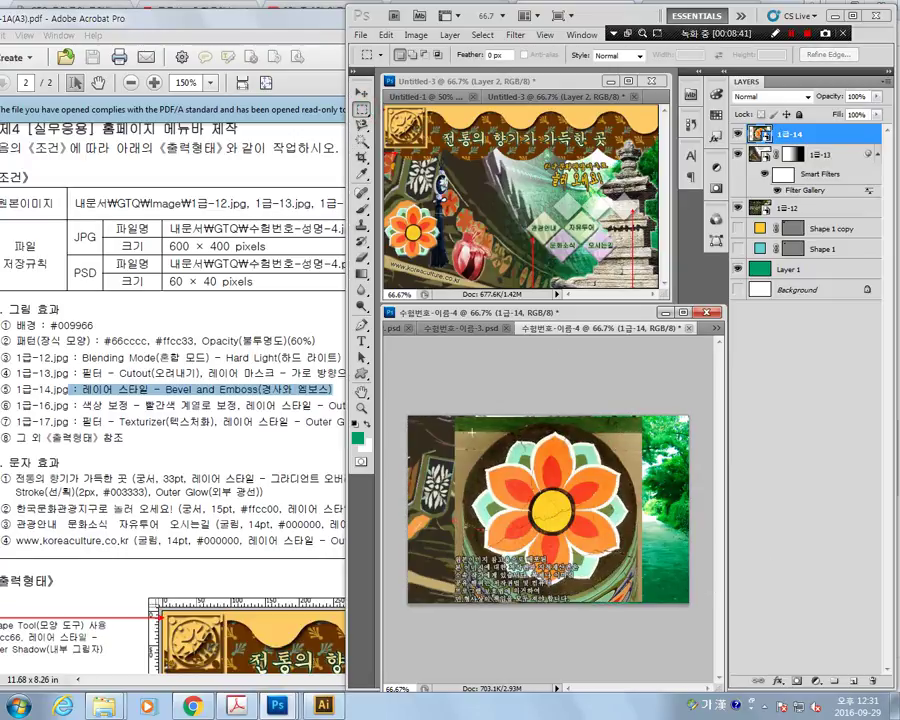
right_click(362, 108)
click(420, 113)
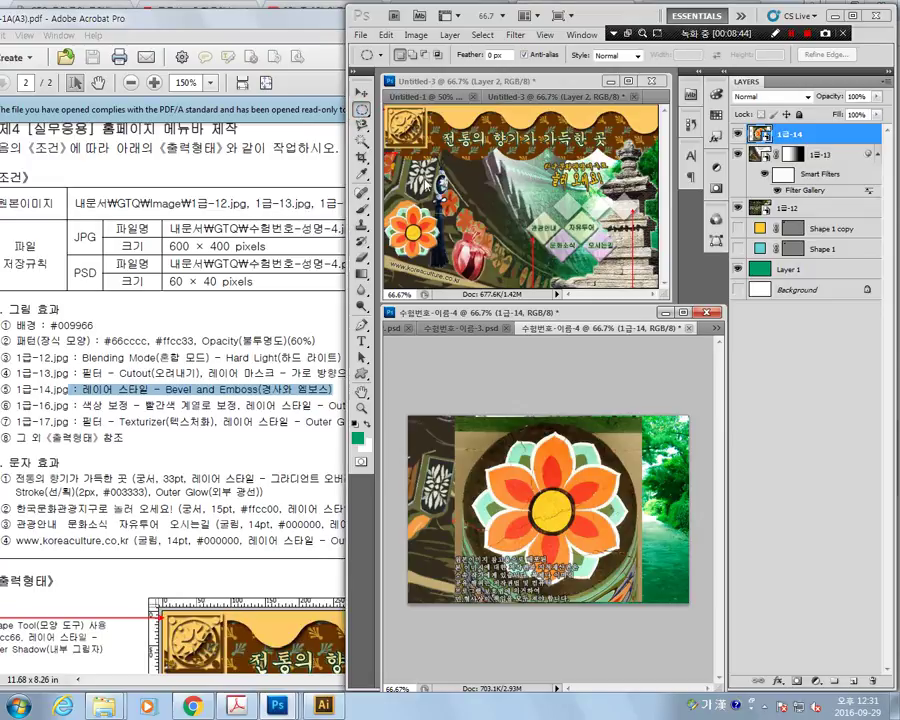
drag(463, 425, 613, 560)
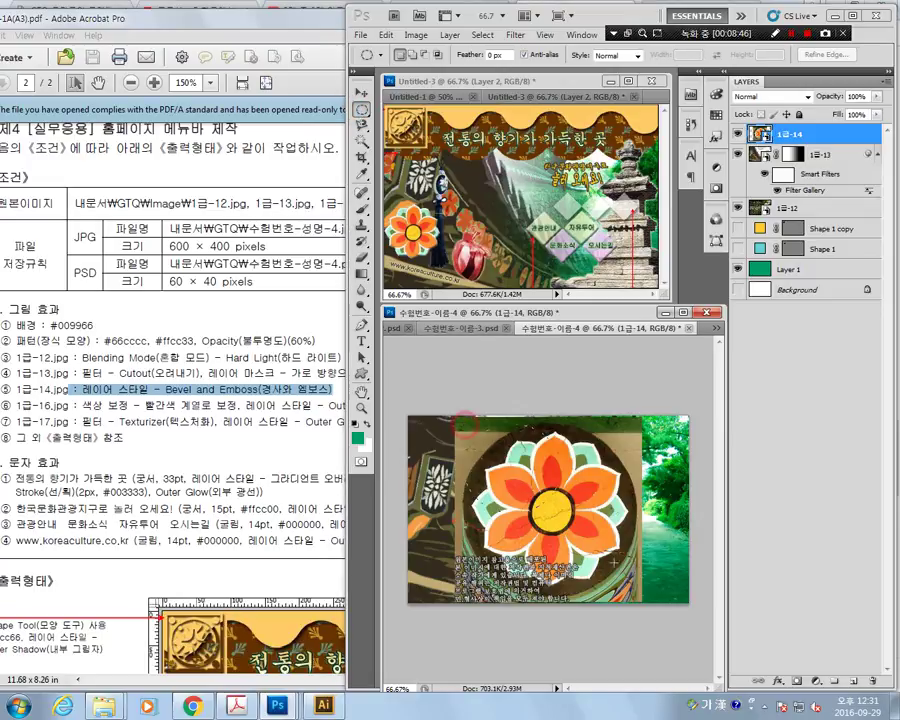
drag(463, 423, 643, 600)
right_click(594, 213)
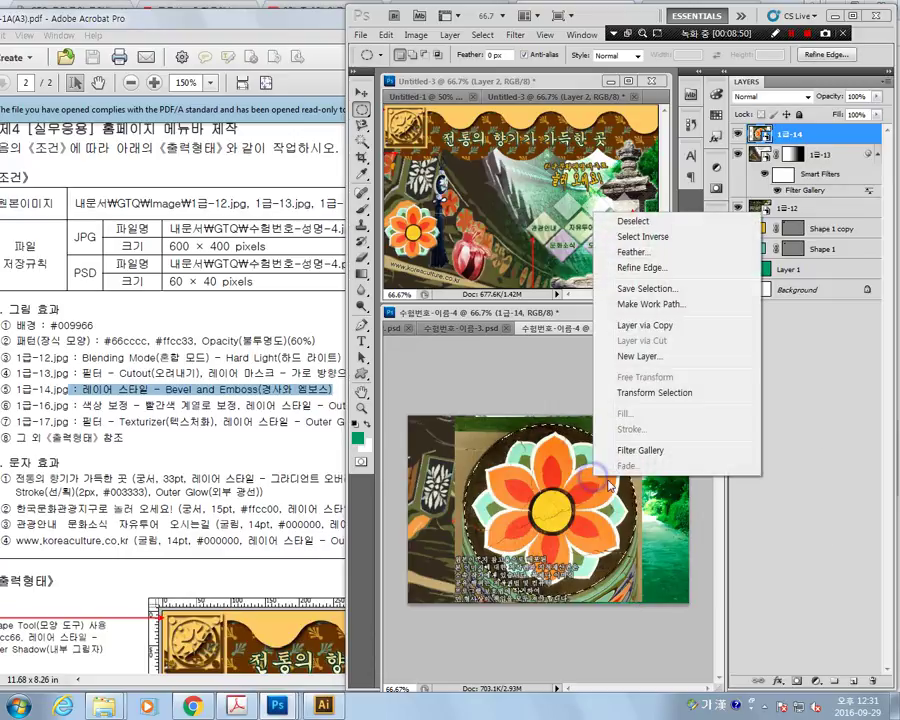
click(650, 325)
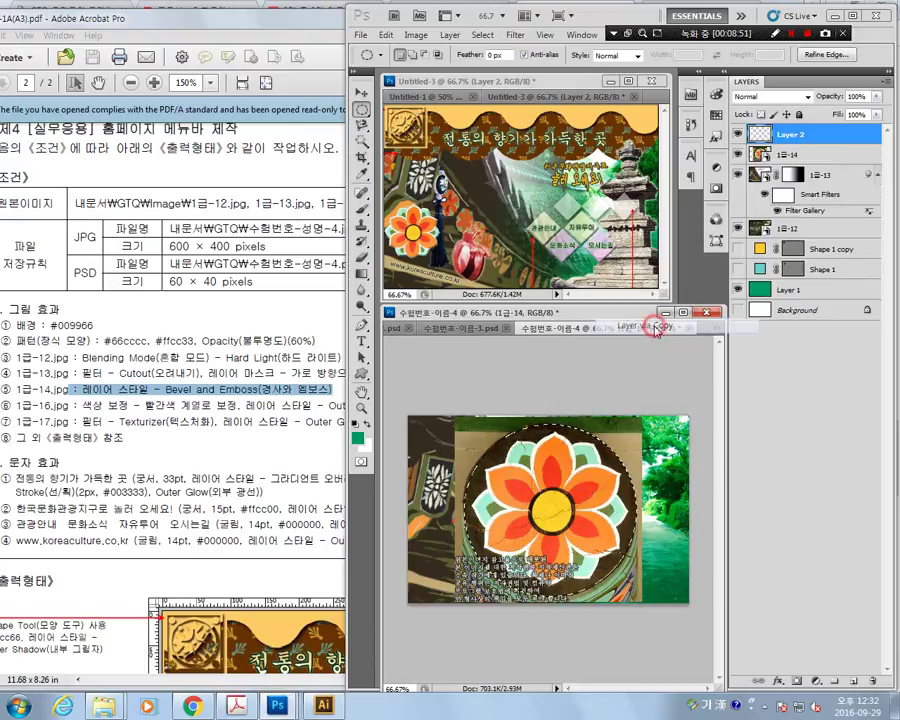
Hide the 1급-14 layer, delete the brown ring from the flower copy, and deselect.
click(740, 155)
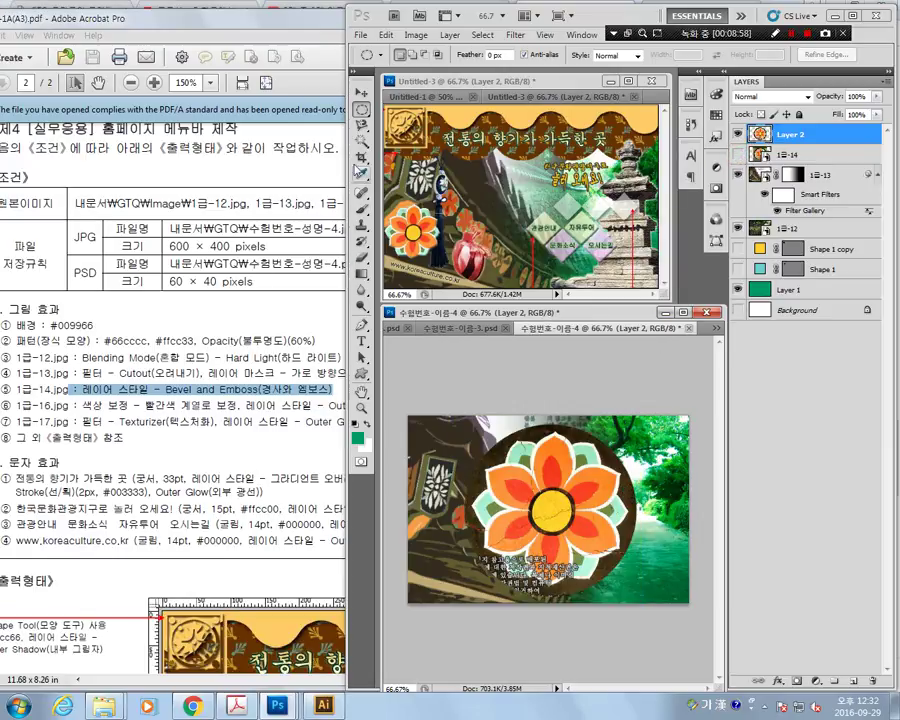
key(w)
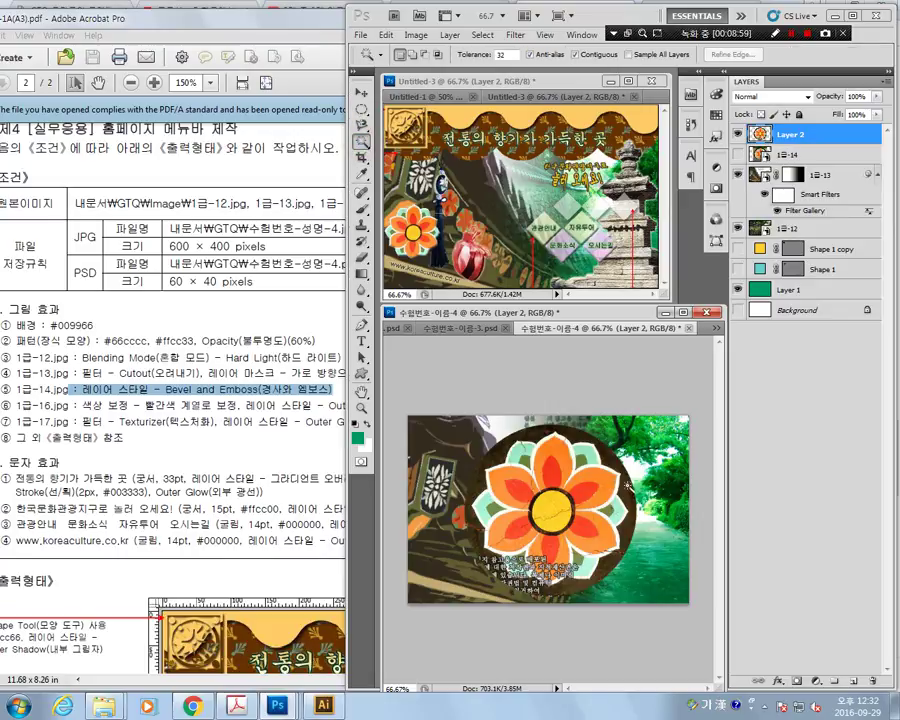
click(662, 551)
key(Delete)
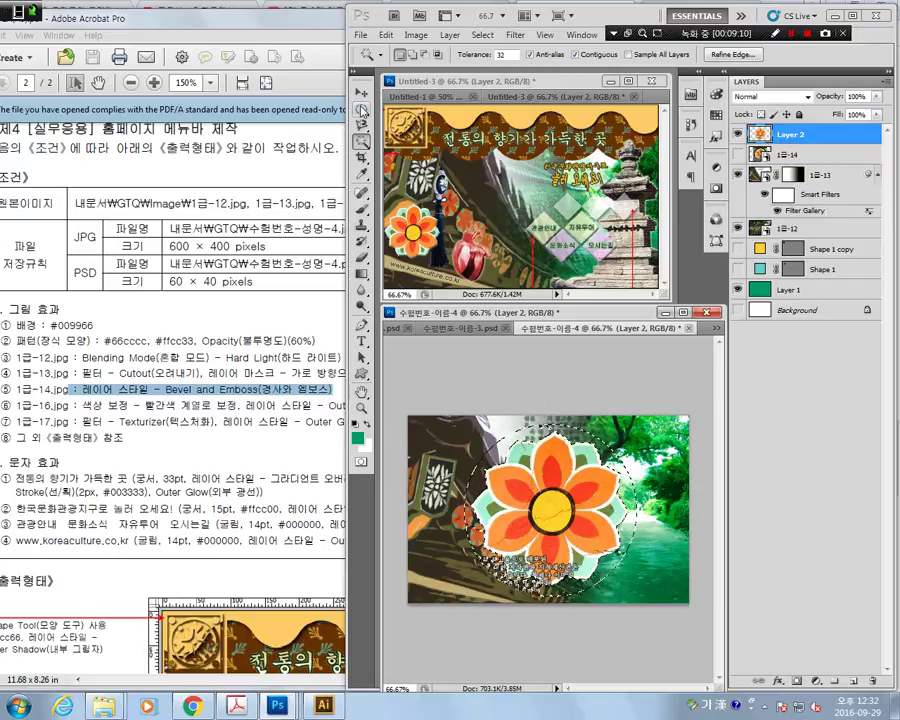
click(480, 35)
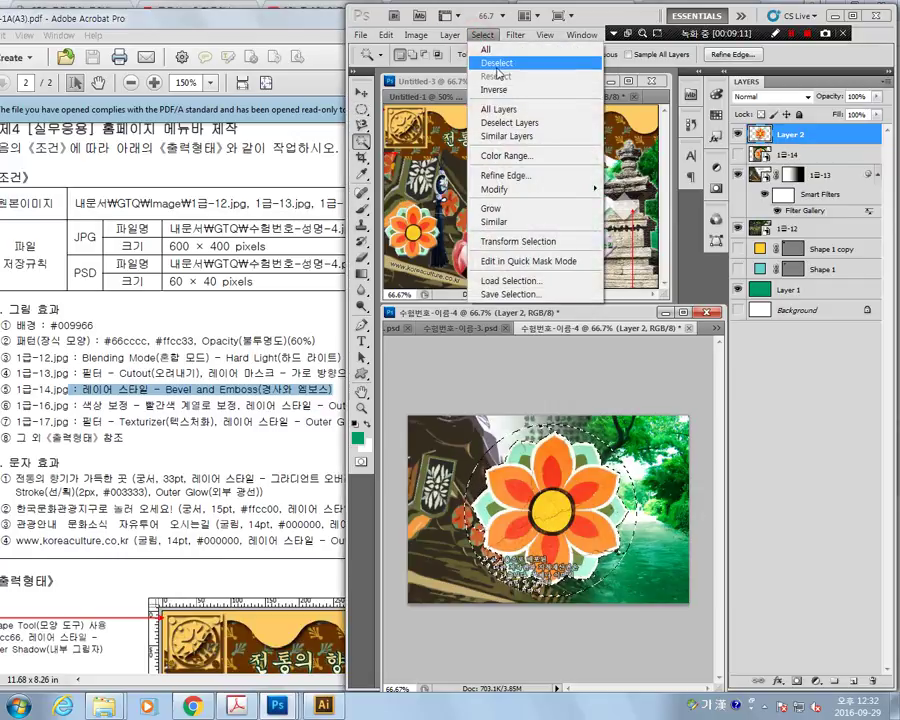
click(500, 62)
Free Transform the flower down to about 29.55% and move it to the lower left.
click(361, 92)
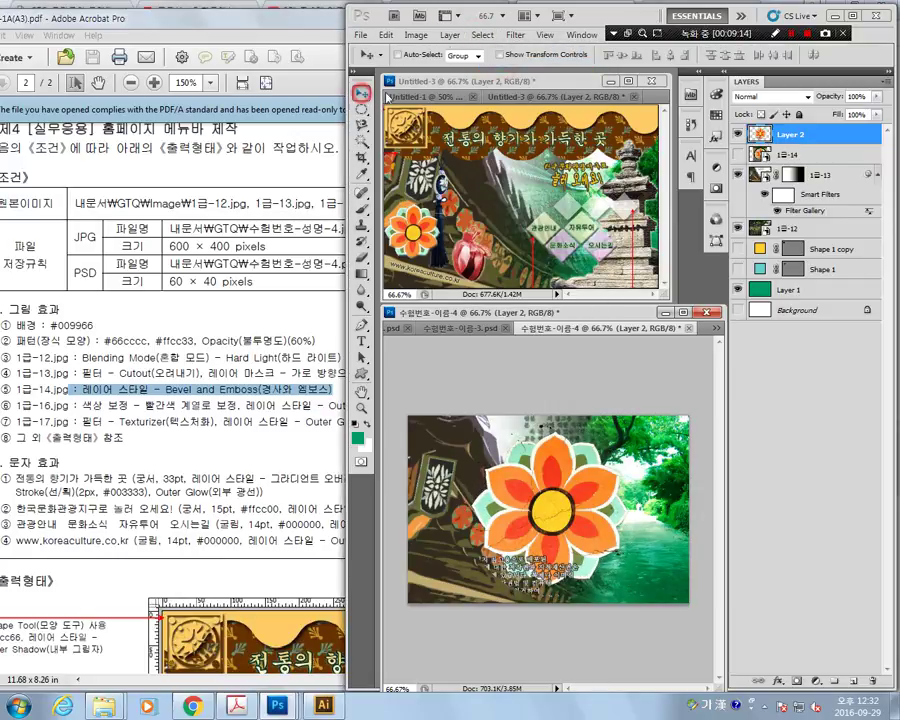
click(389, 35)
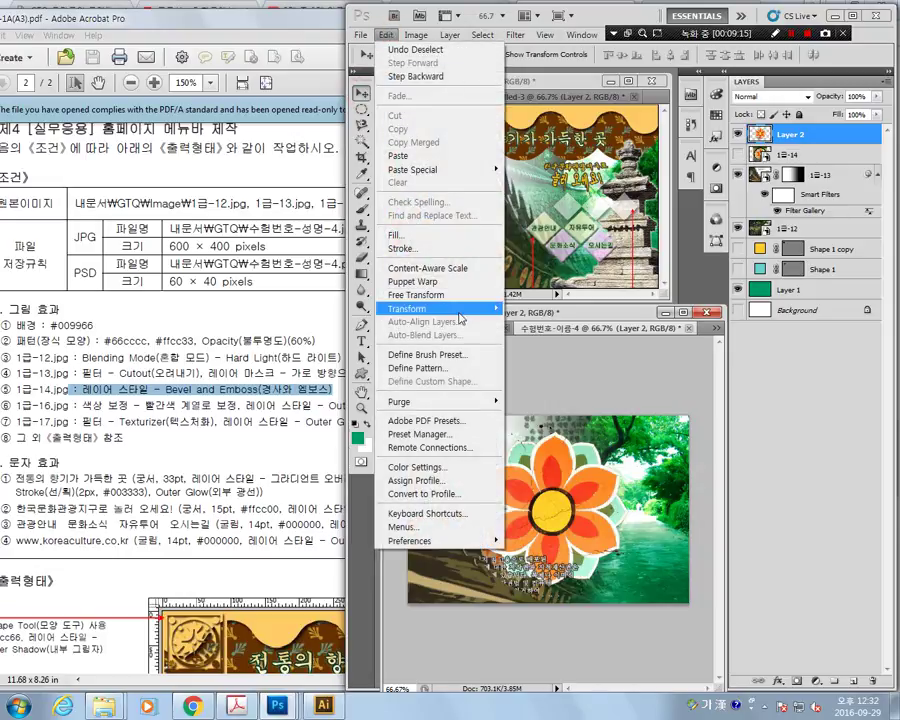
click(432, 295)
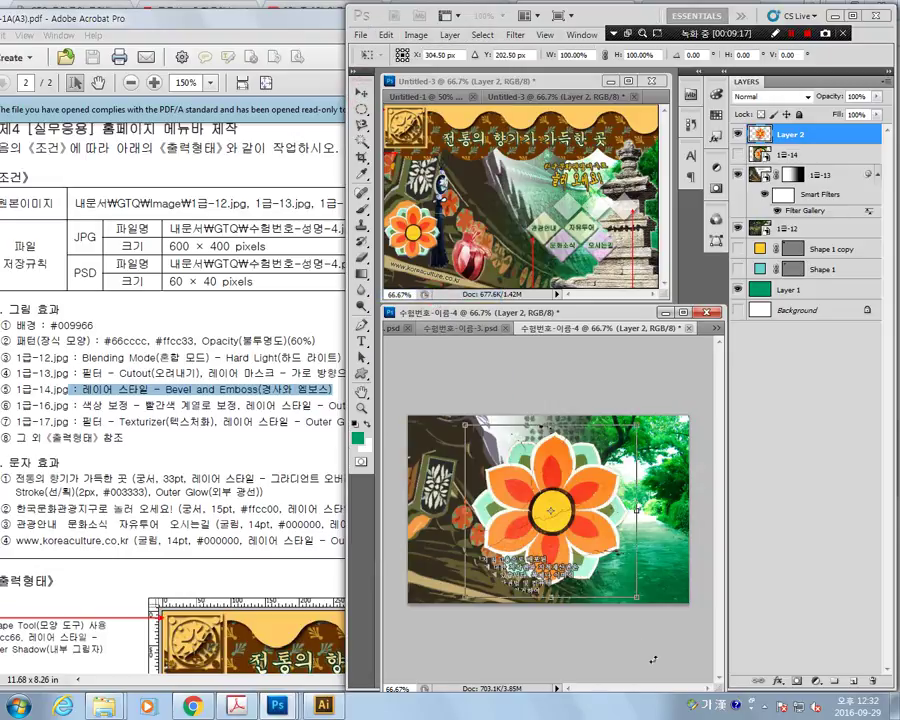
mouse_move(637, 510)
mouse_down()
mouse_move(520, 458)
mouse_move(451, 576)
mouse_move(433, 546)
mouse_up()
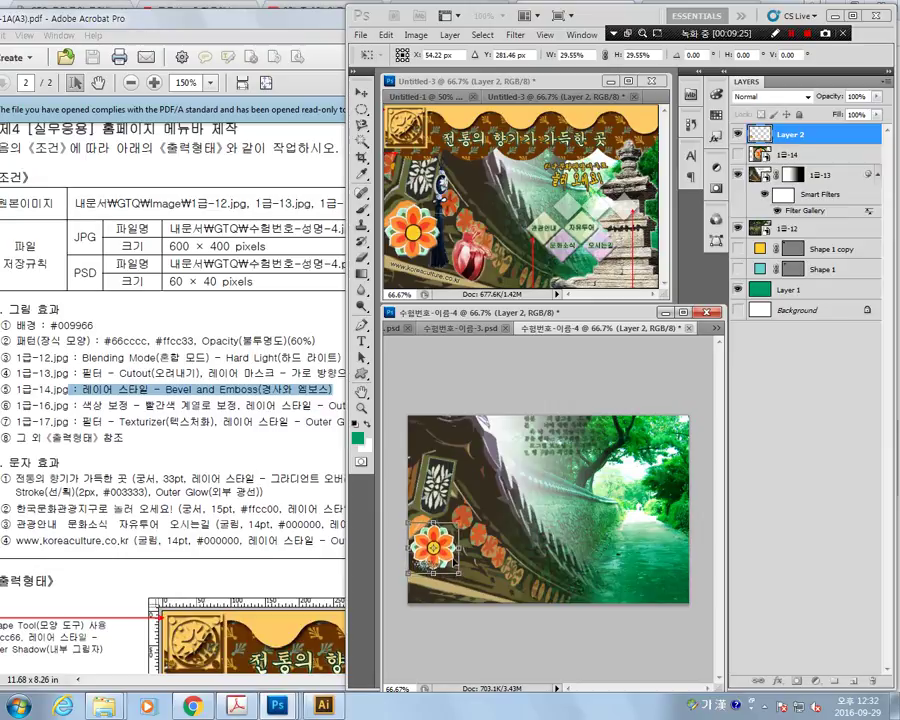
key(Return)
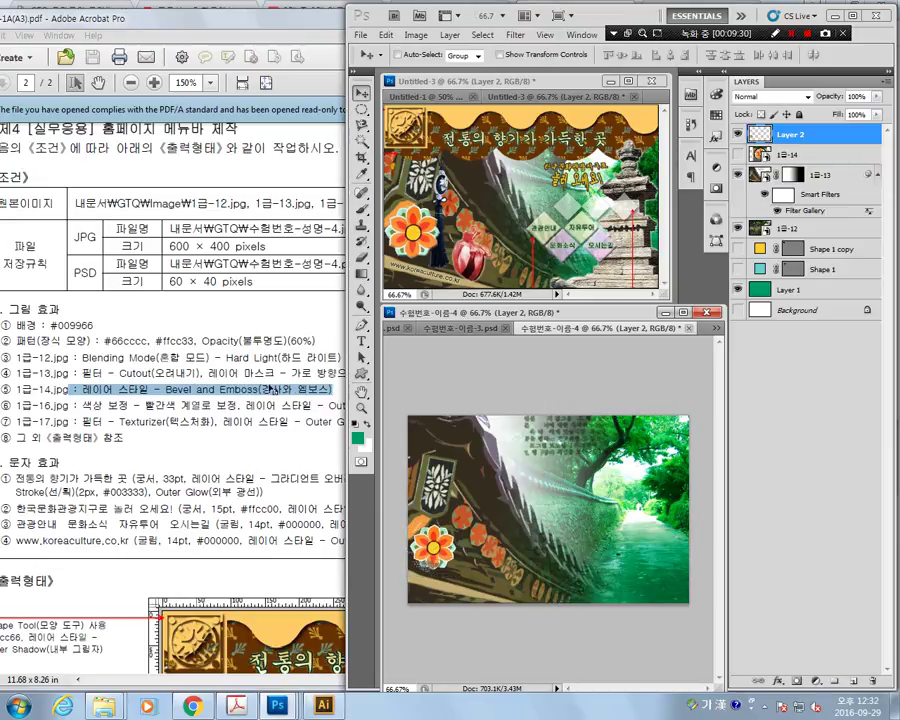
Apply a Bevel and Emboss style to Layer 2 through Blending Options.
right_click(799, 139)
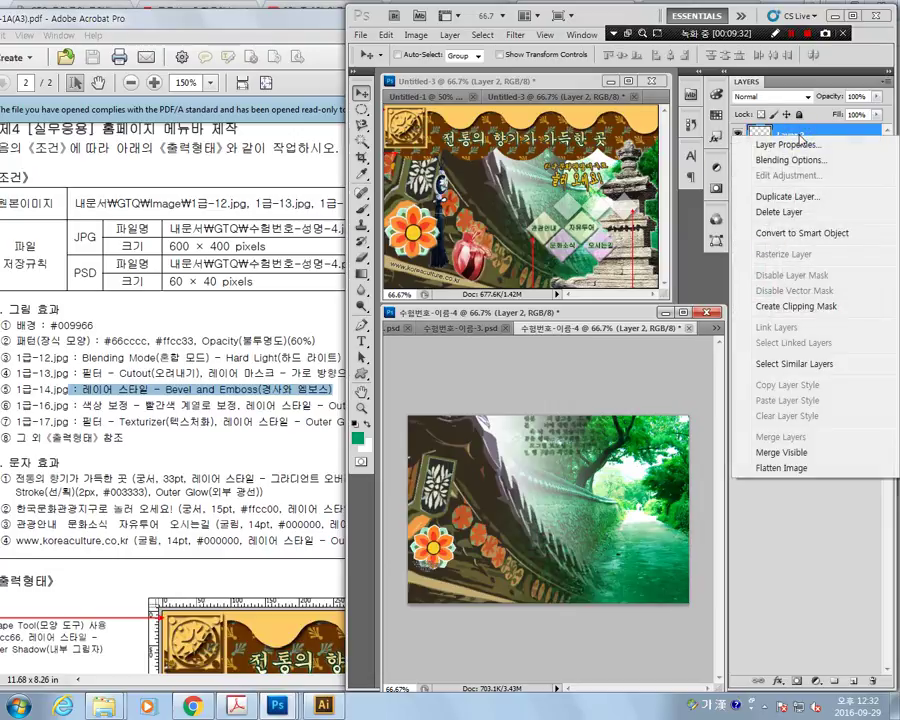
click(803, 161)
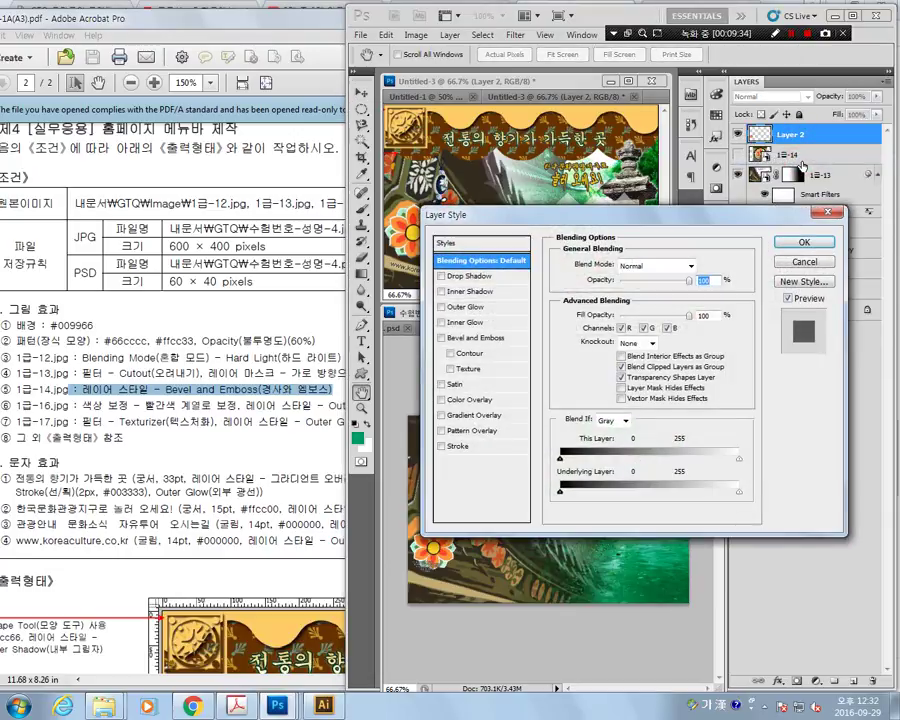
click(484, 342)
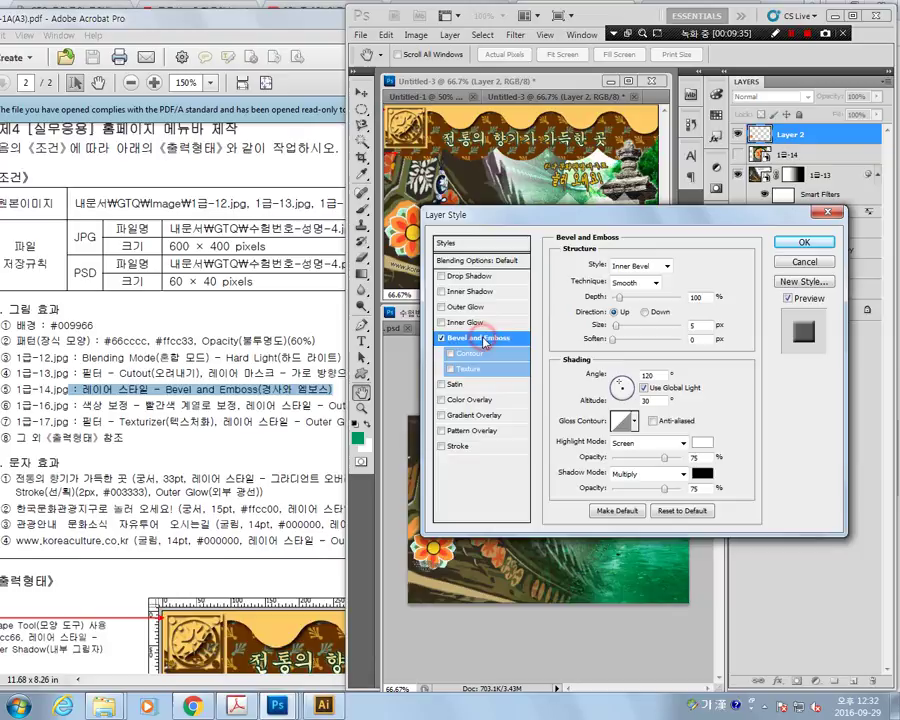
click(803, 242)
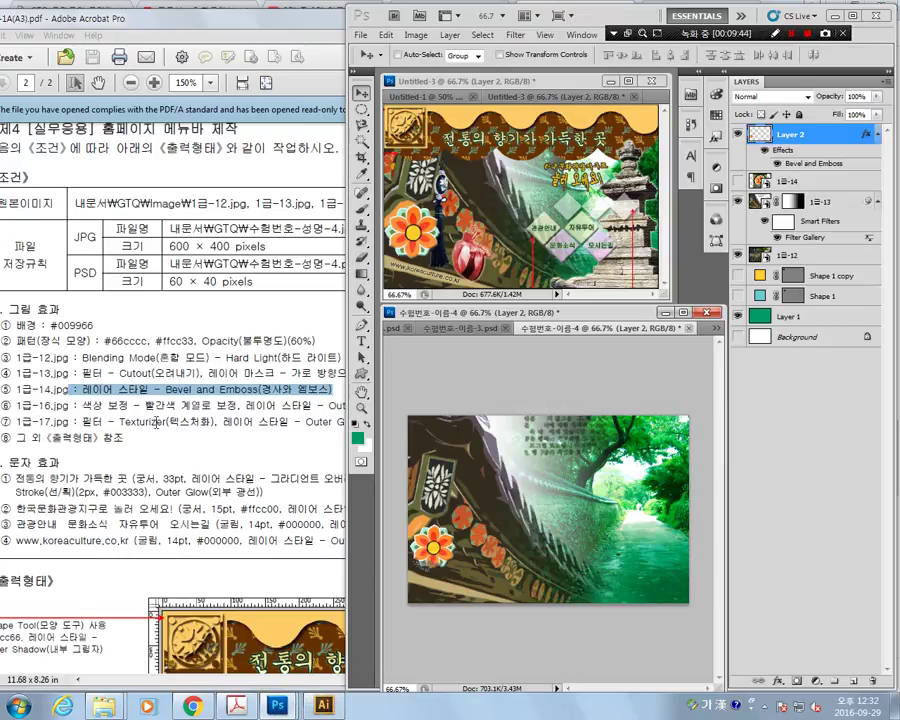
Drag the 1급-16 pouch photo from the 소스파일 folder onto the Photoshop canvas.
mouse_move(103, 705)
click(101, 623)
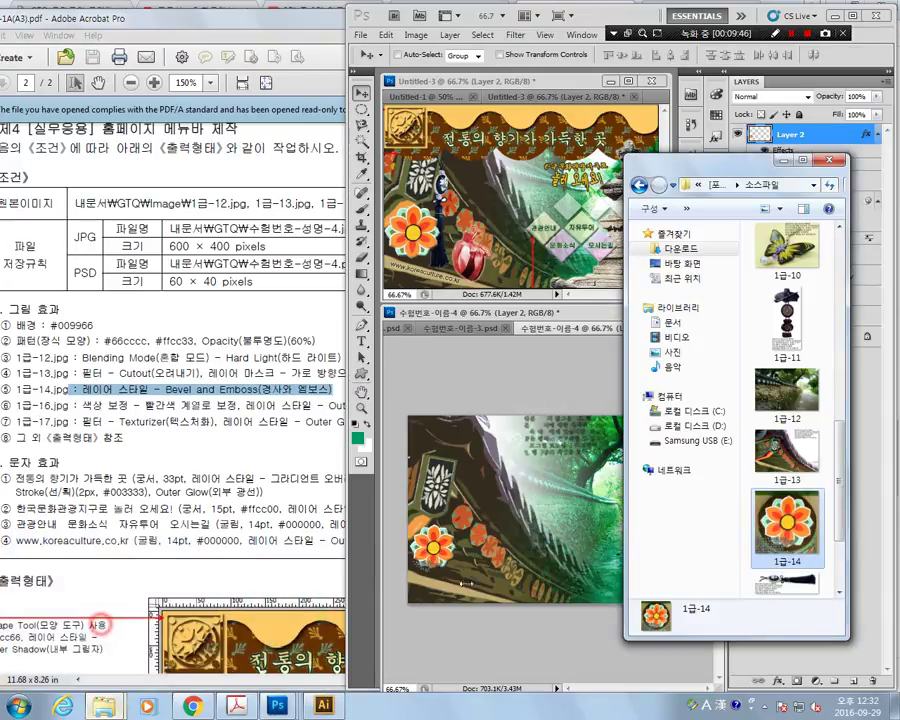
scroll(790, 540, down, 2)
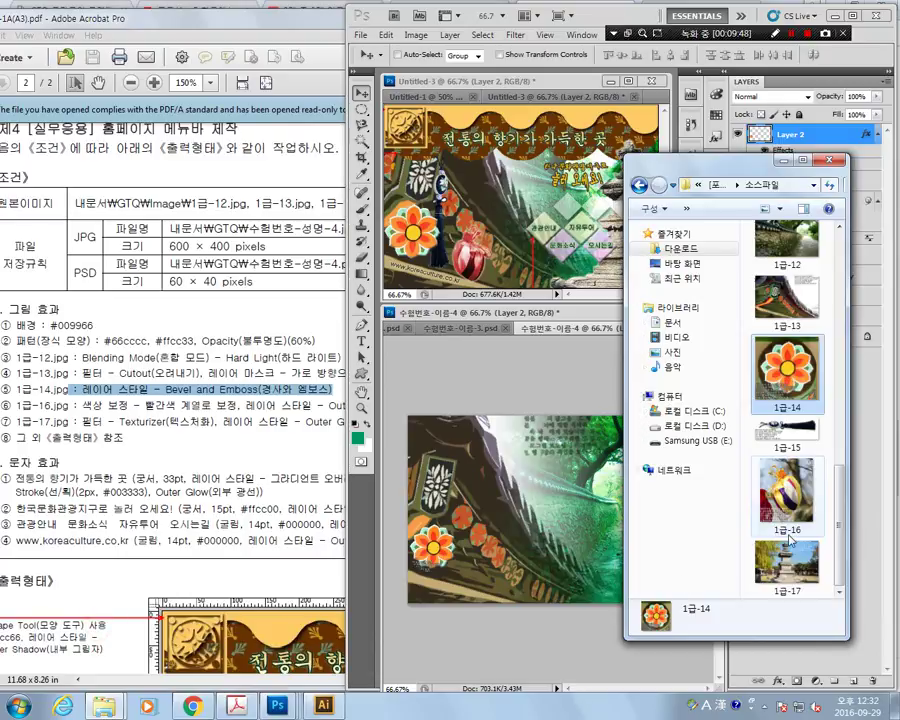
click(800, 485)
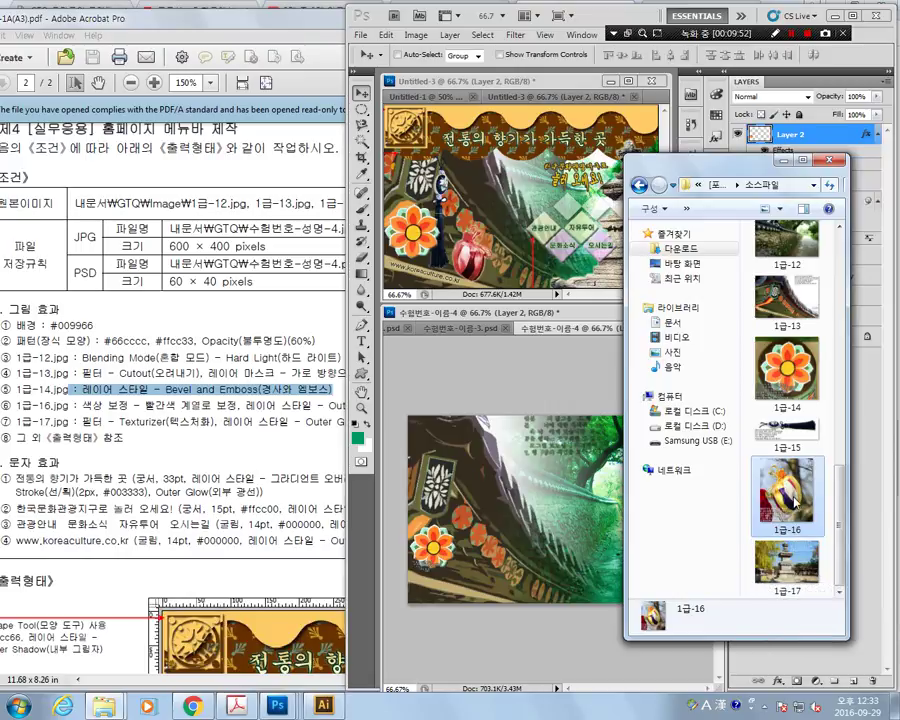
mouse_move(790, 490)
mouse_down()
mouse_move(527, 548)
mouse_move(535, 570)
mouse_up()
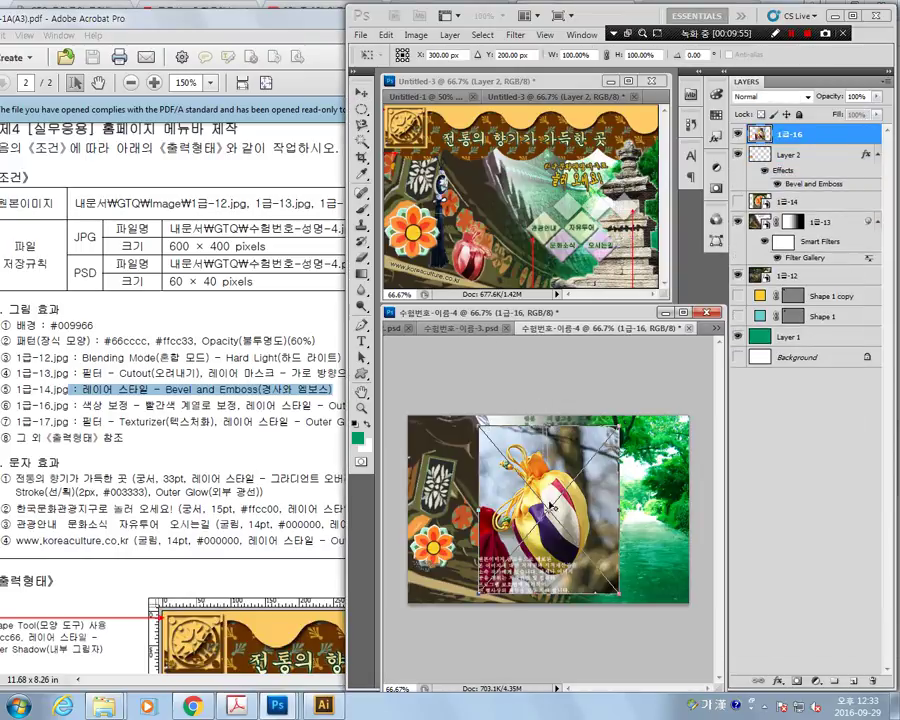
Flip the placed 1급-16 pouch photo horizontally and commit the placement.
right_click(588, 286)
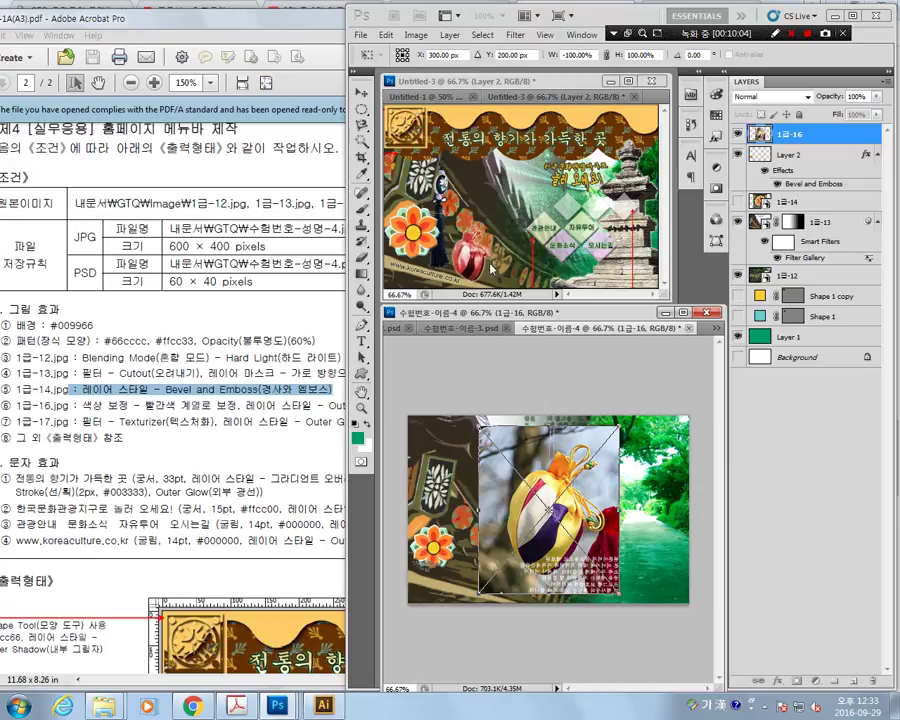
key(Return)
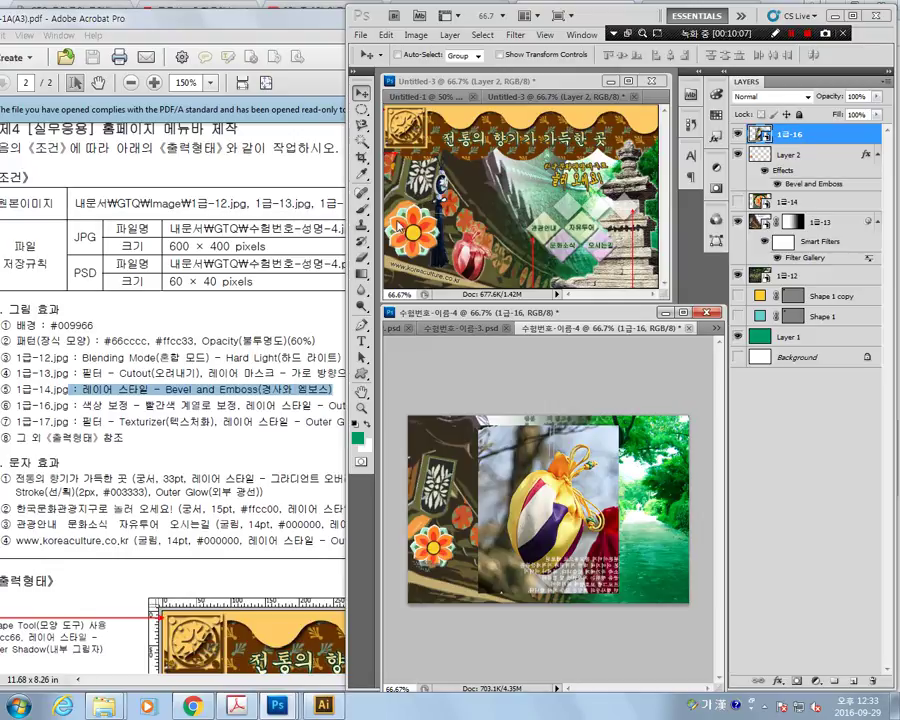
click(362, 127)
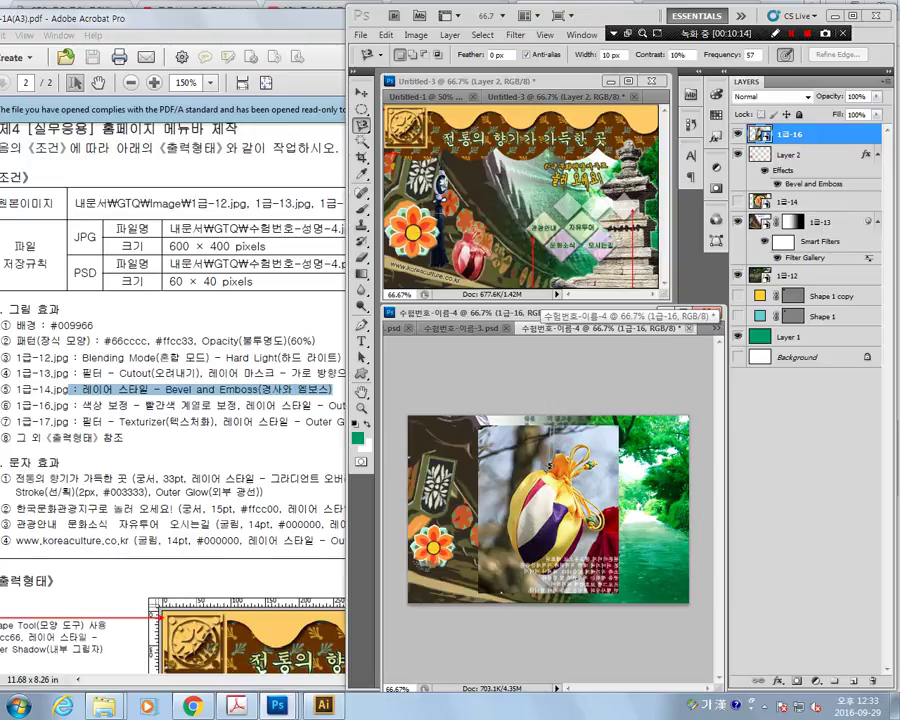
Lasso the pouch plus its top knot, copy it to Layer 3, and hide 1급-16.
click(525, 466)
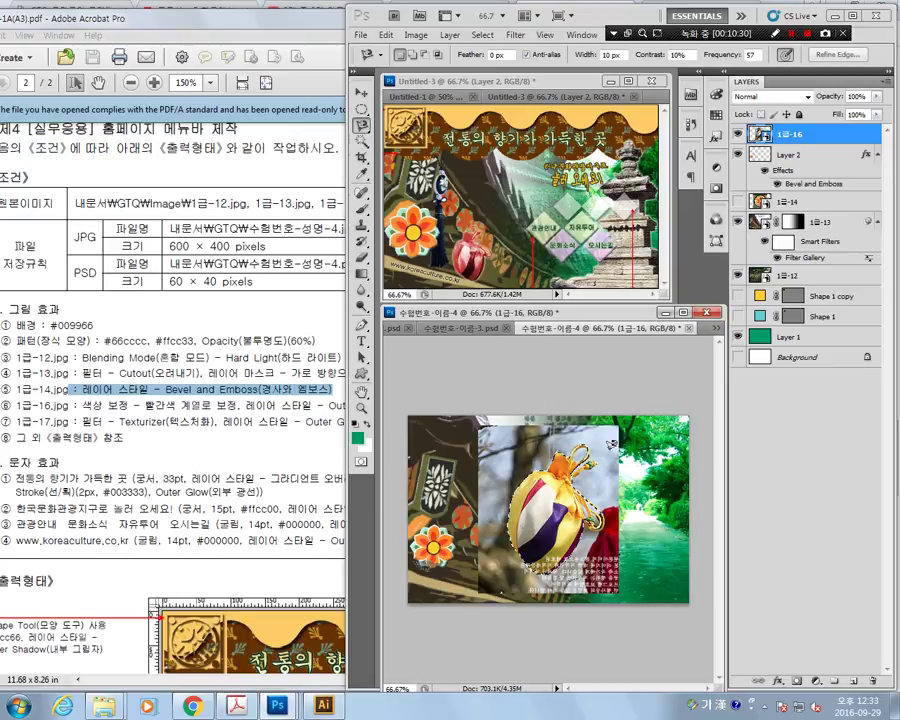
double_click(620, 487)
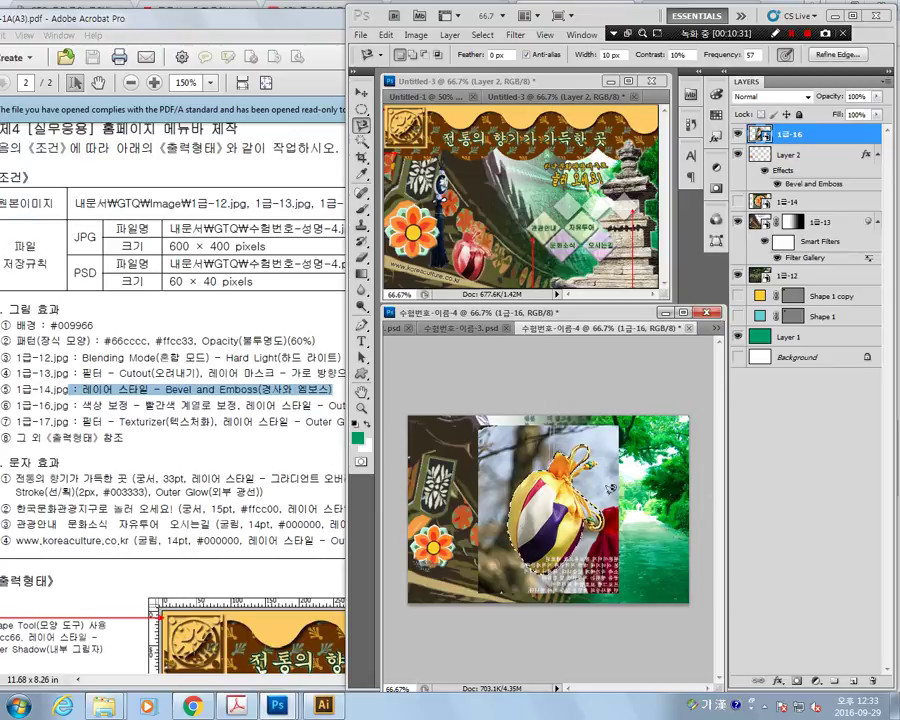
key(shift)
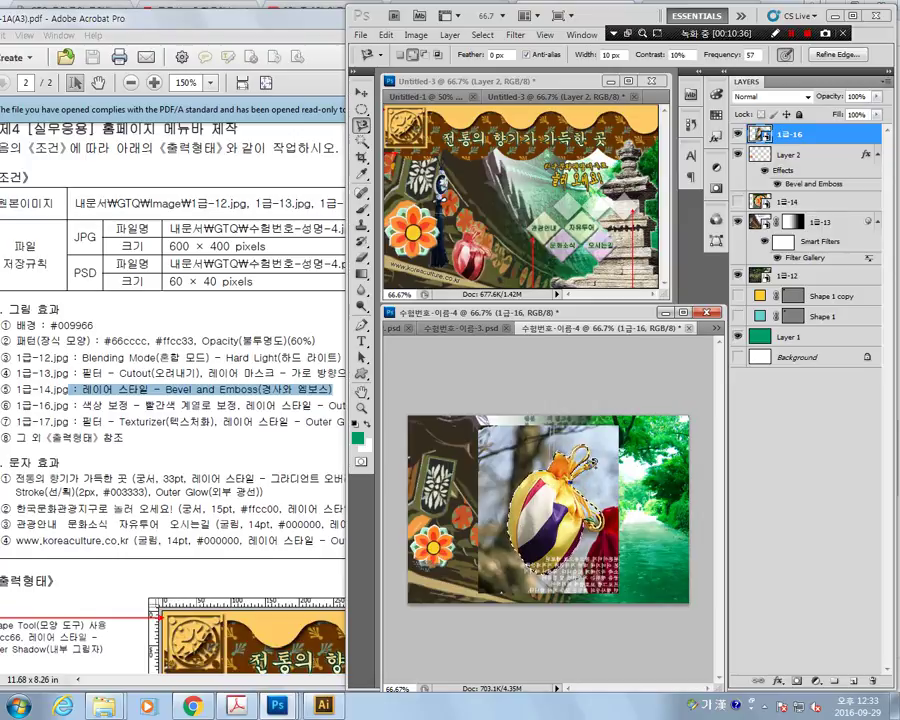
click(601, 459)
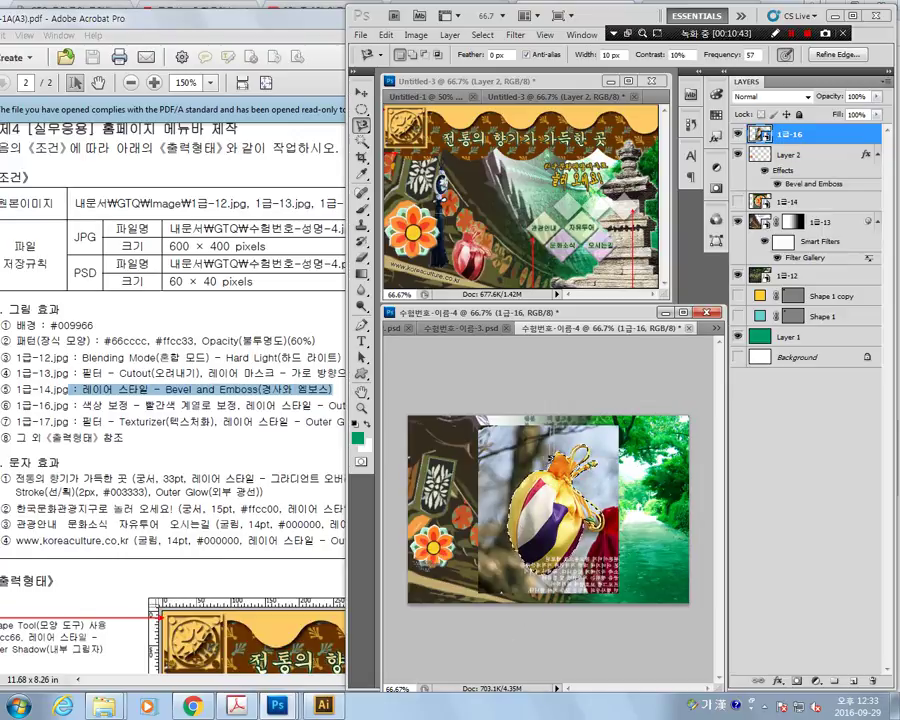
right_click(555, 512)
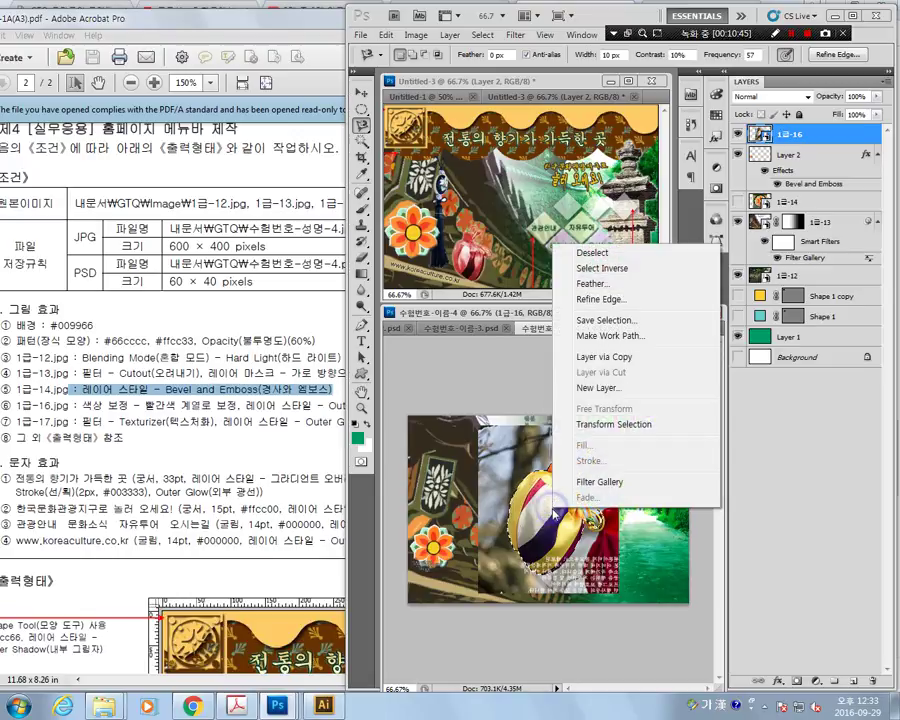
click(614, 356)
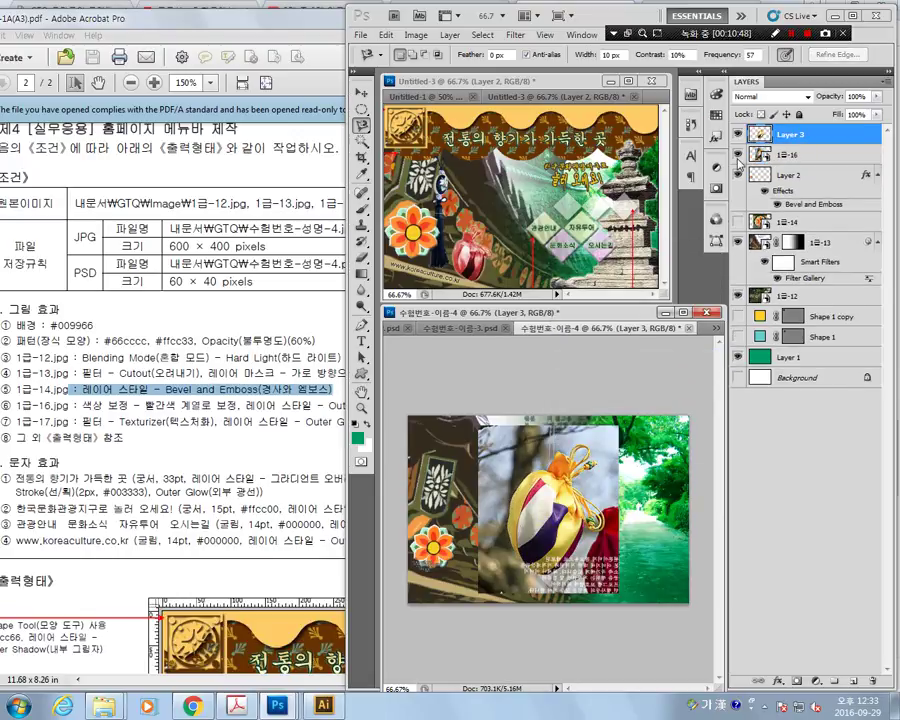
click(738, 155)
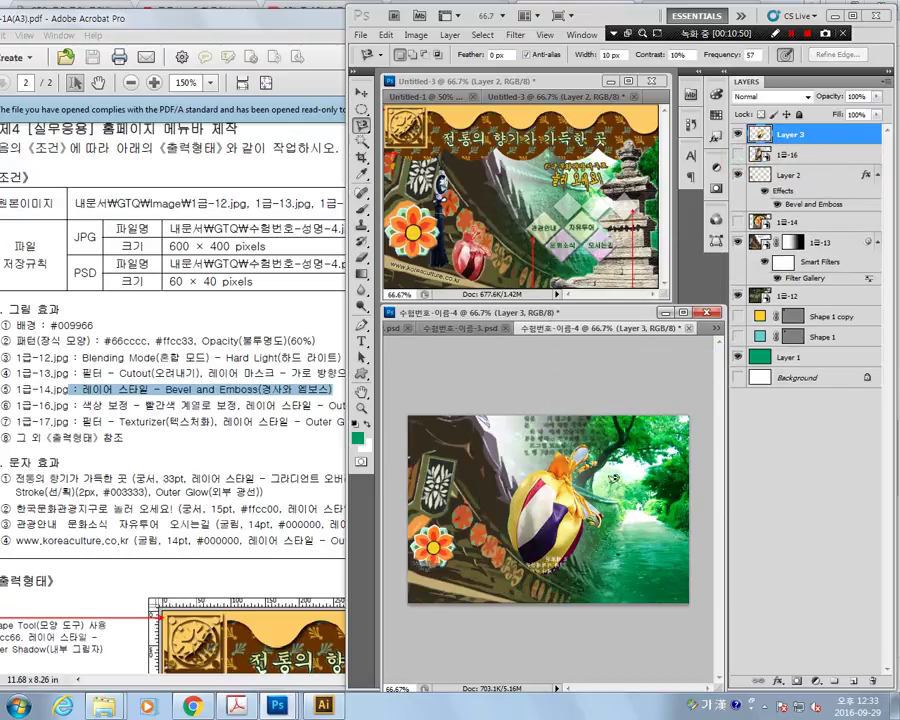
Magic Wand the leftover background near the pouch's top knot, then deselect everything.
click(362, 142)
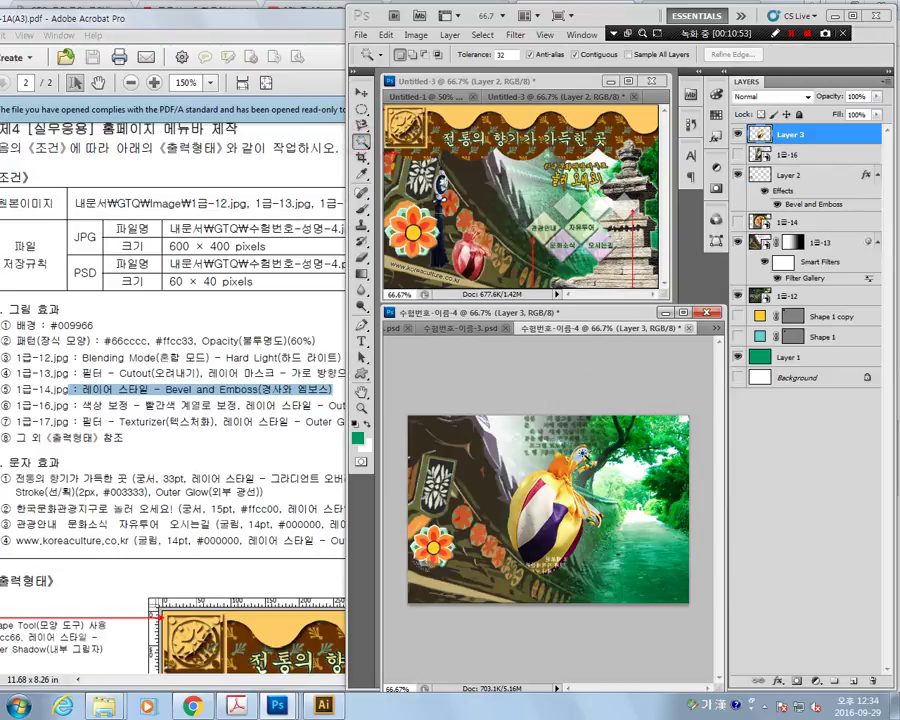
click(580, 453)
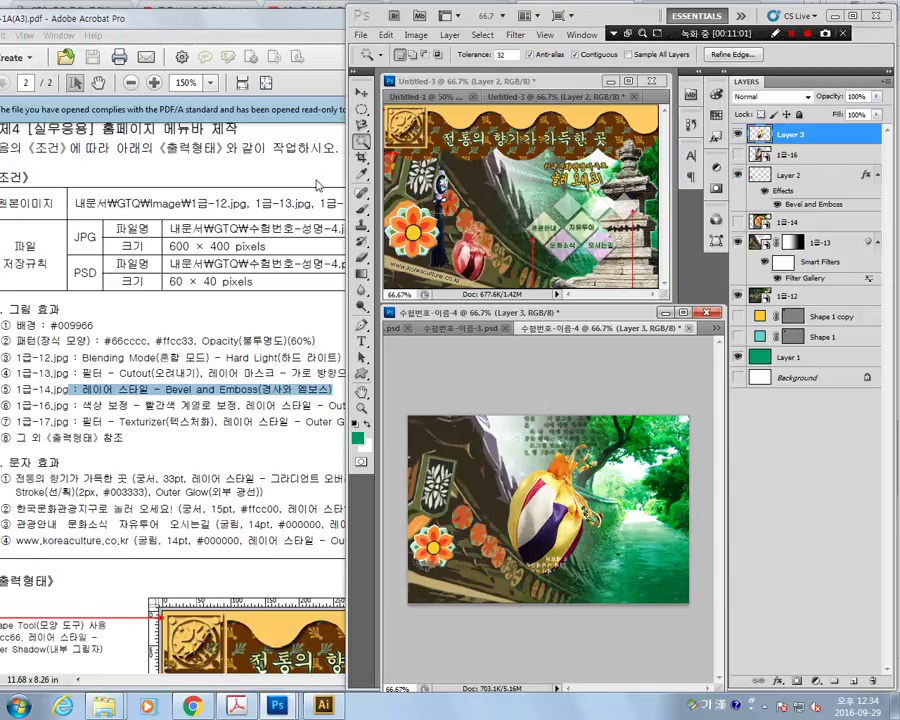
click(482, 34)
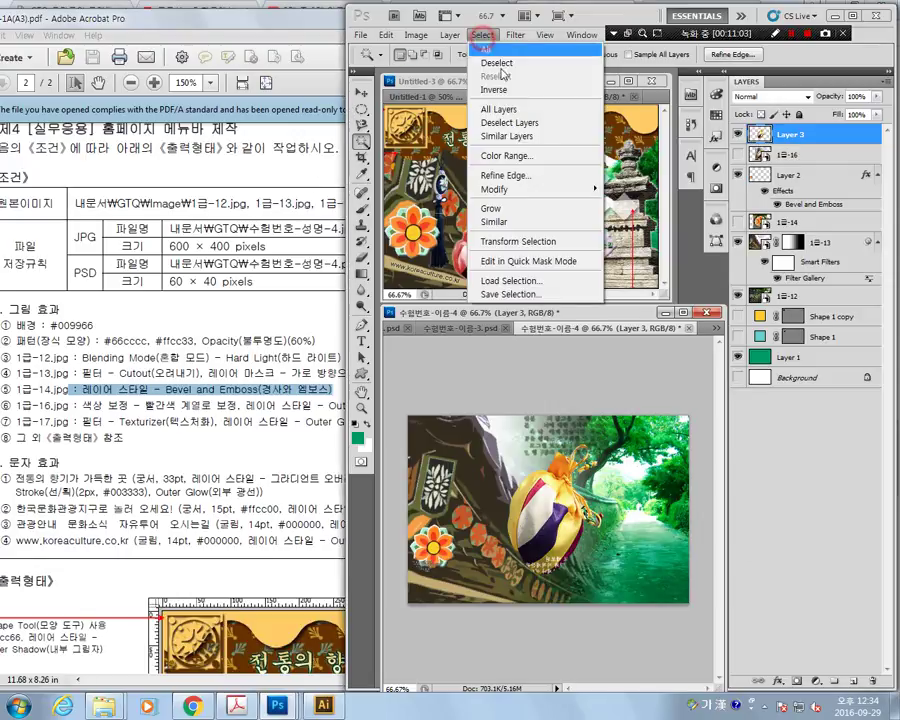
click(510, 62)
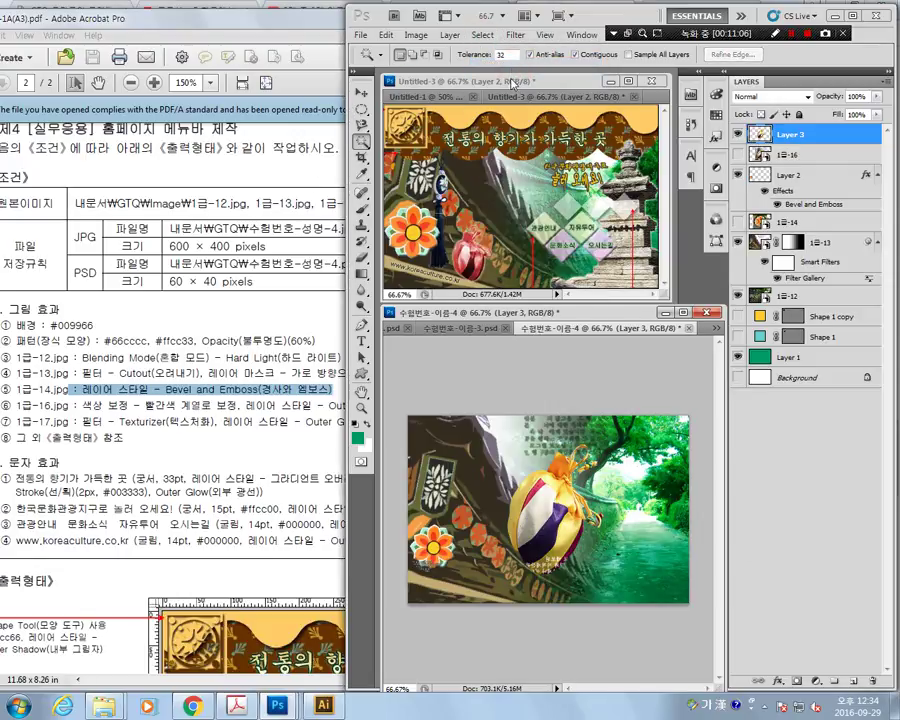
Shrink the pouch to about 40.5%, tilt it about -16.5°, and commit it beside the lower-left flower.
click(386, 34)
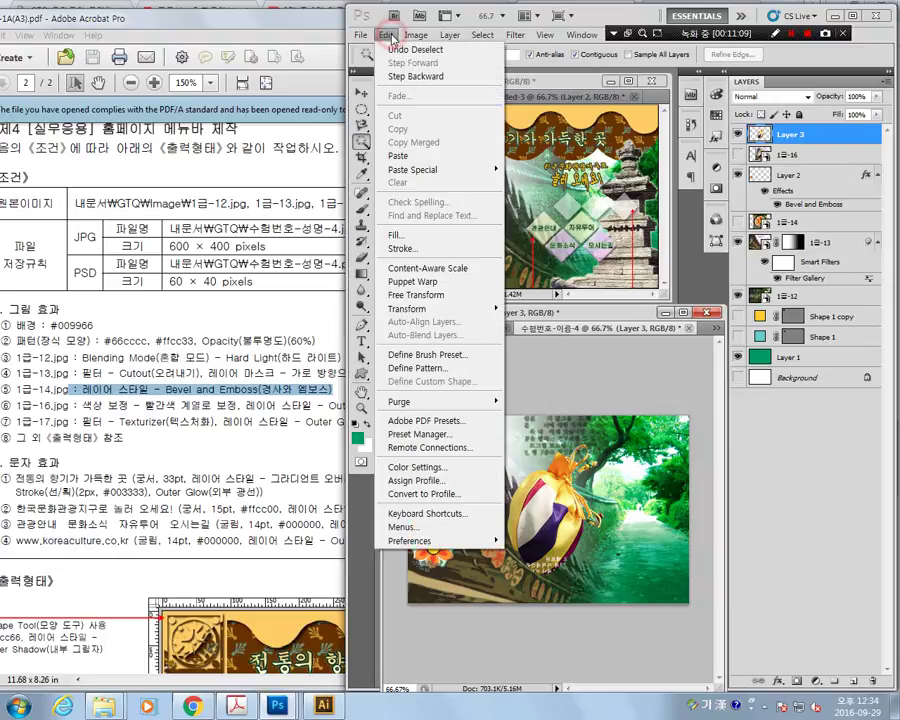
click(434, 296)
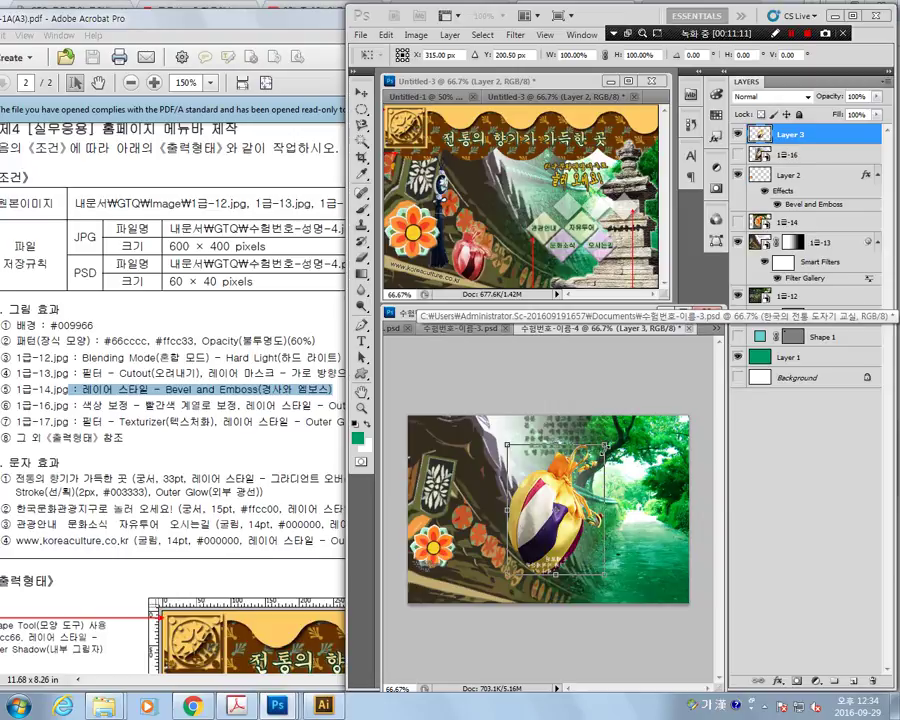
drag(607, 445, 545, 521)
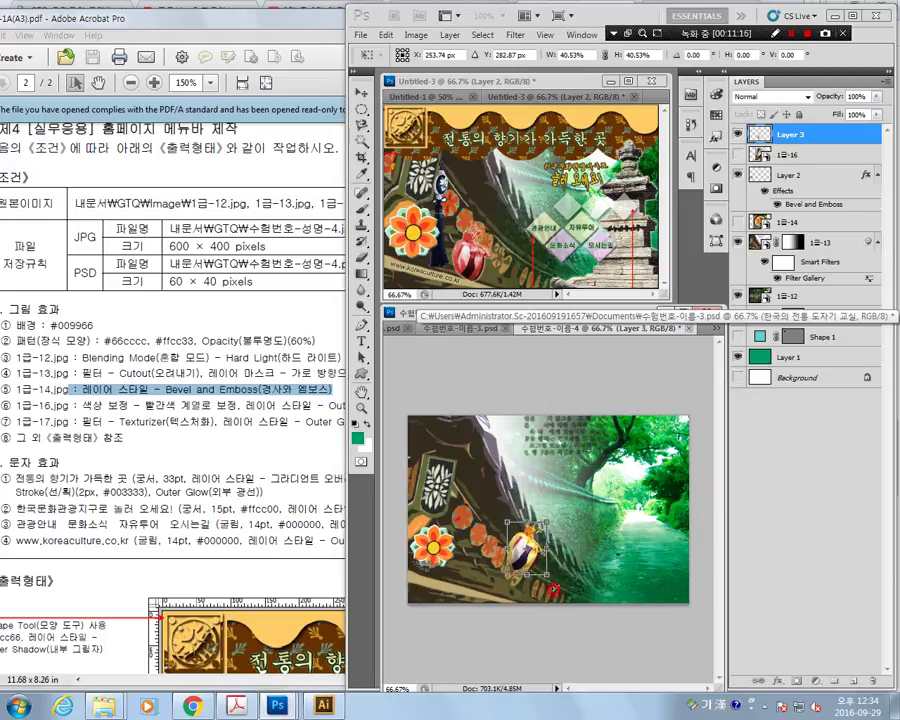
mouse_move(554, 590)
mouse_down()
mouse_move(566, 578)
mouse_move(494, 580)
mouse_up()
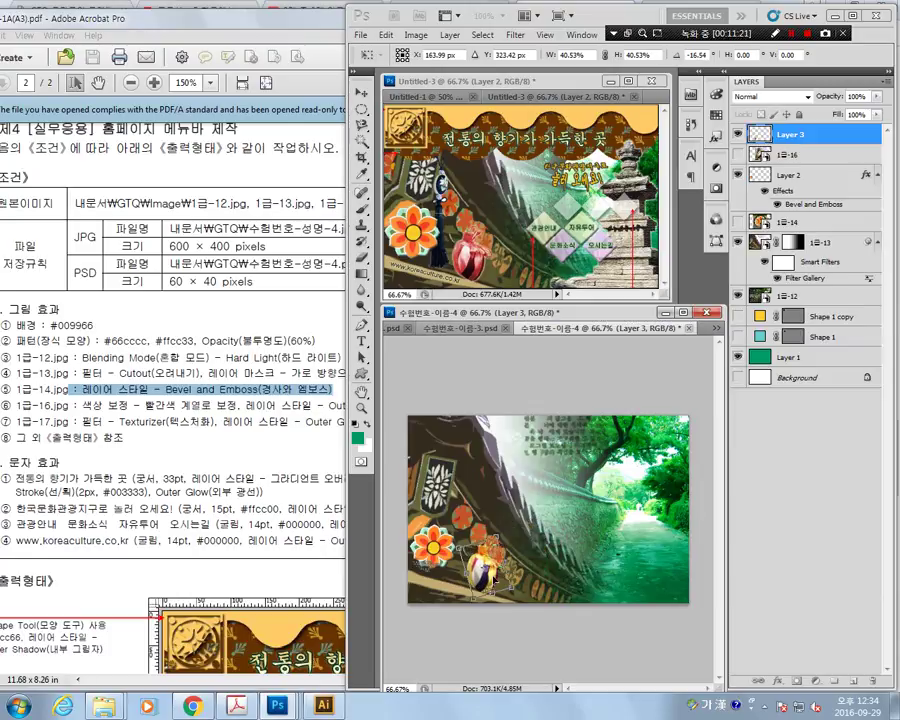
key(Return)
click(361, 141)
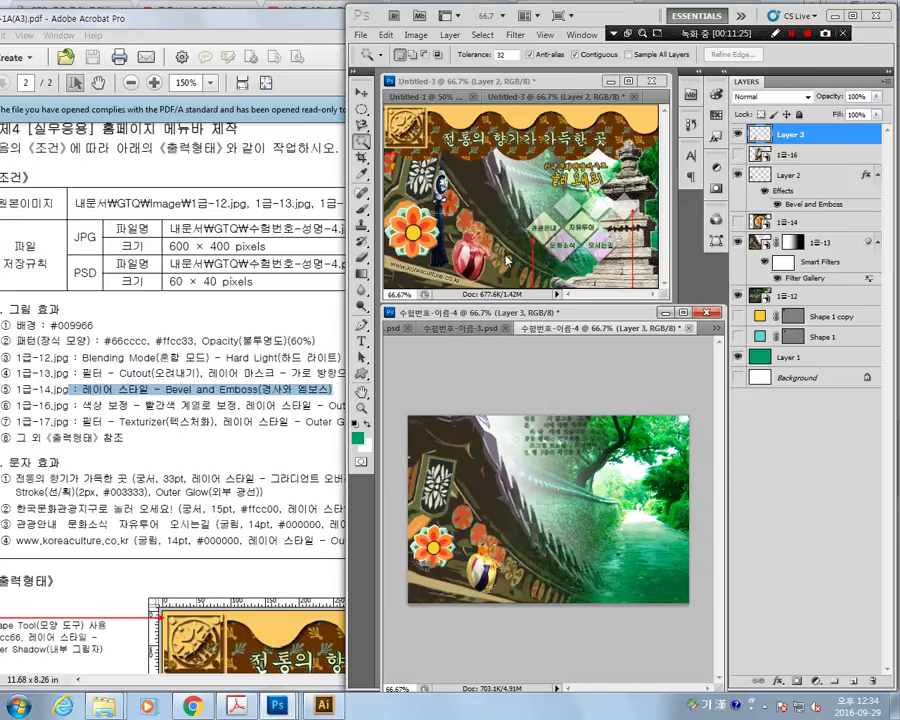
click(415, 34)
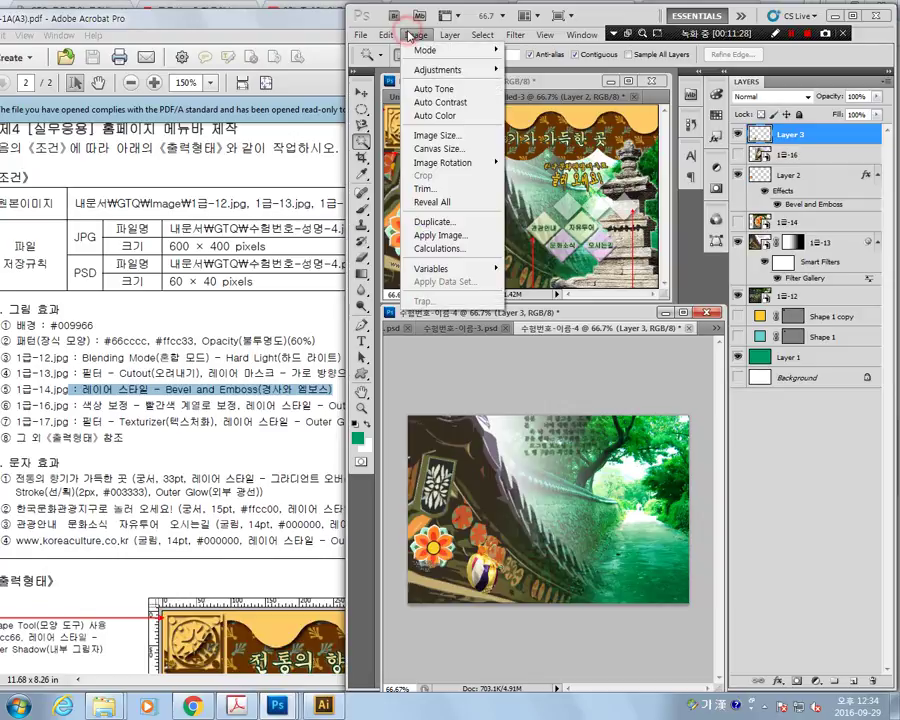
mouse_move(438, 70)
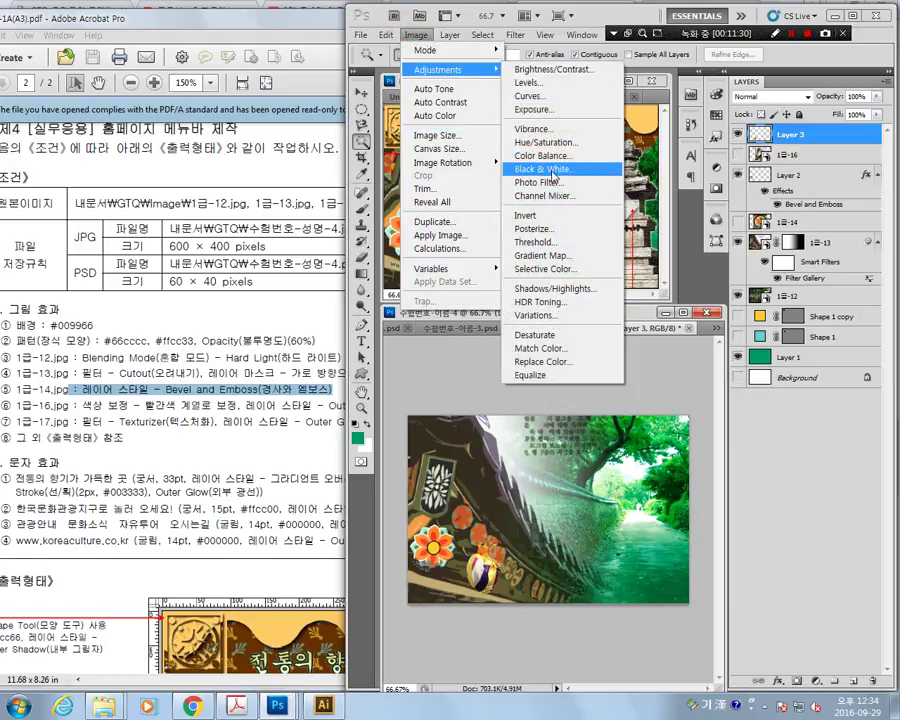
Use Color Balance to push the pouch's midtones, highlights and shadows fully toward red.
click(575, 158)
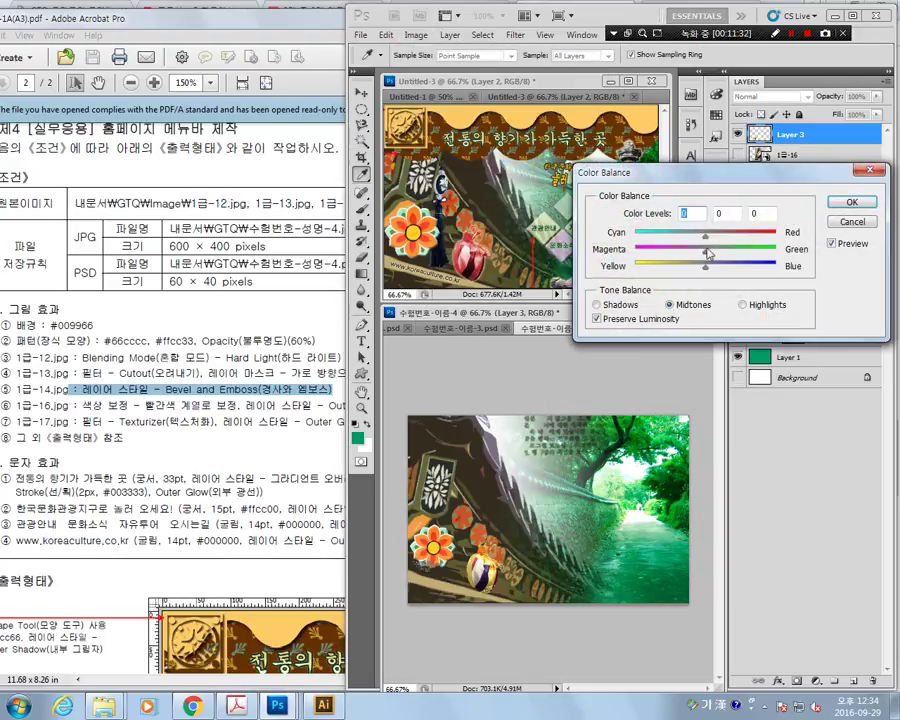
drag(711, 241, 785, 238)
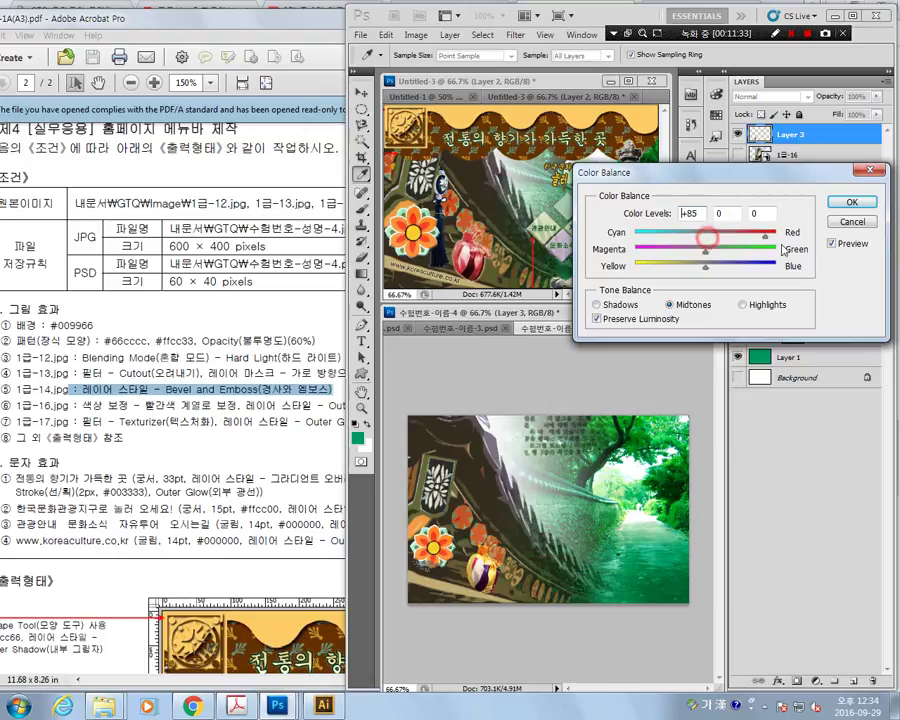
click(743, 305)
drag(705, 238, 777, 235)
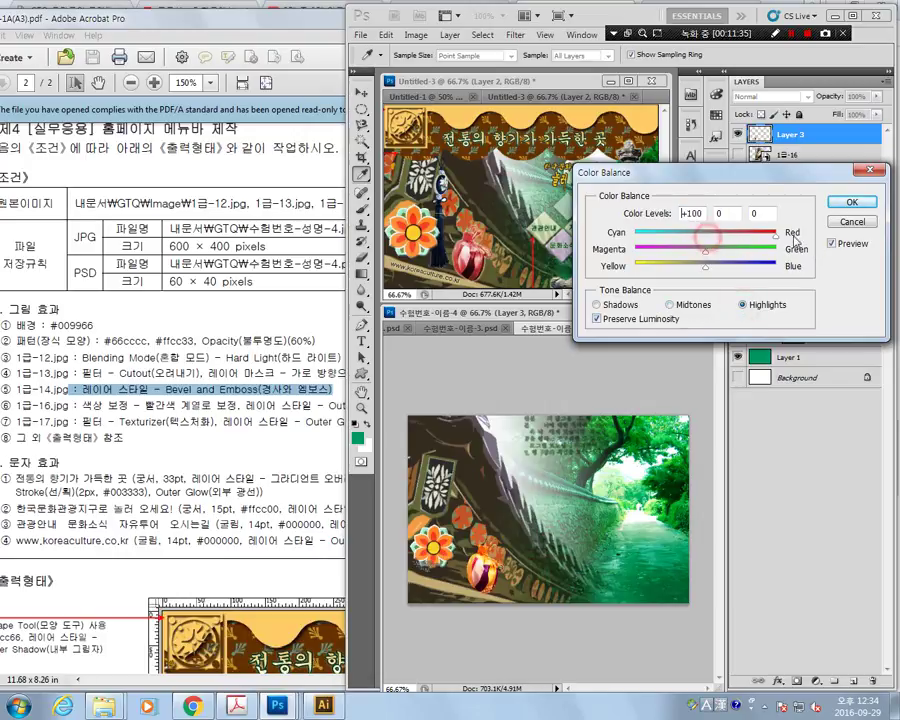
click(597, 305)
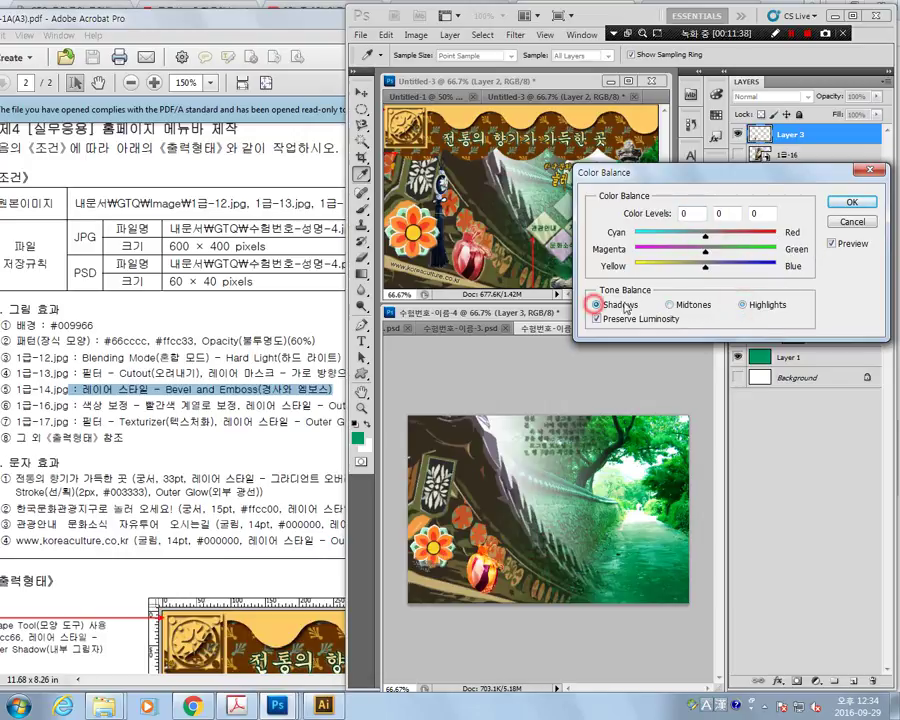
drag(705, 238, 777, 236)
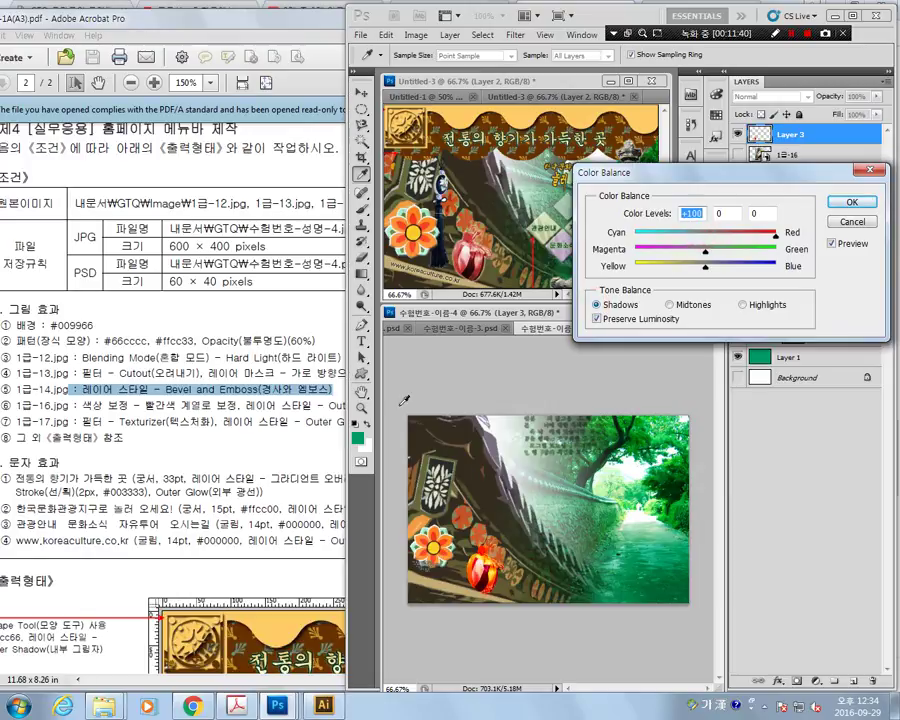
click(858, 205)
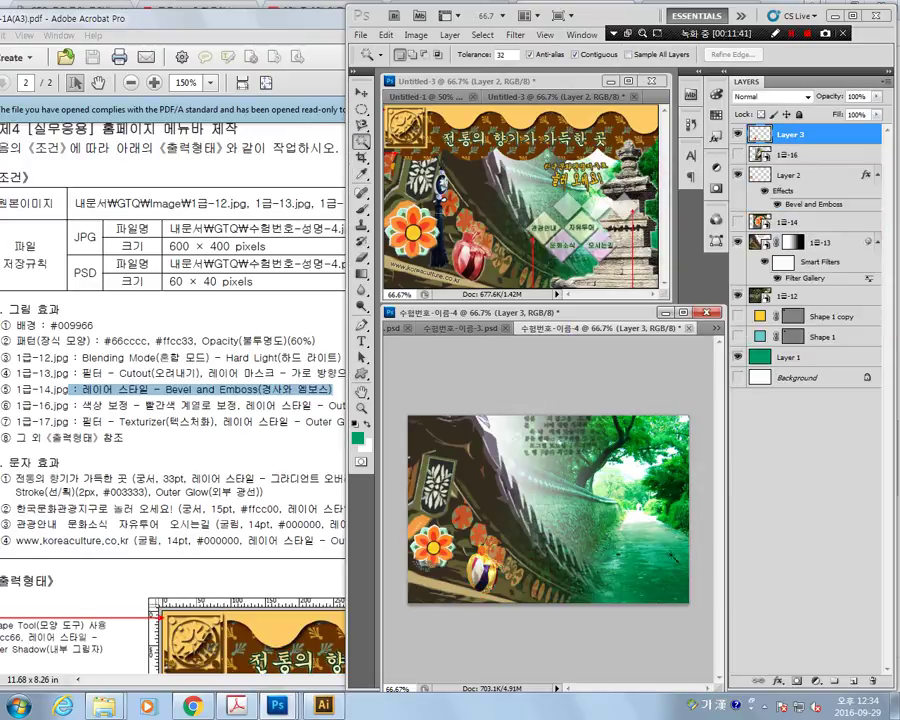
Desaturate the pouch, then re-balance it toward red in midtones and highlights.
click(414, 36)
mouse_move(438, 70)
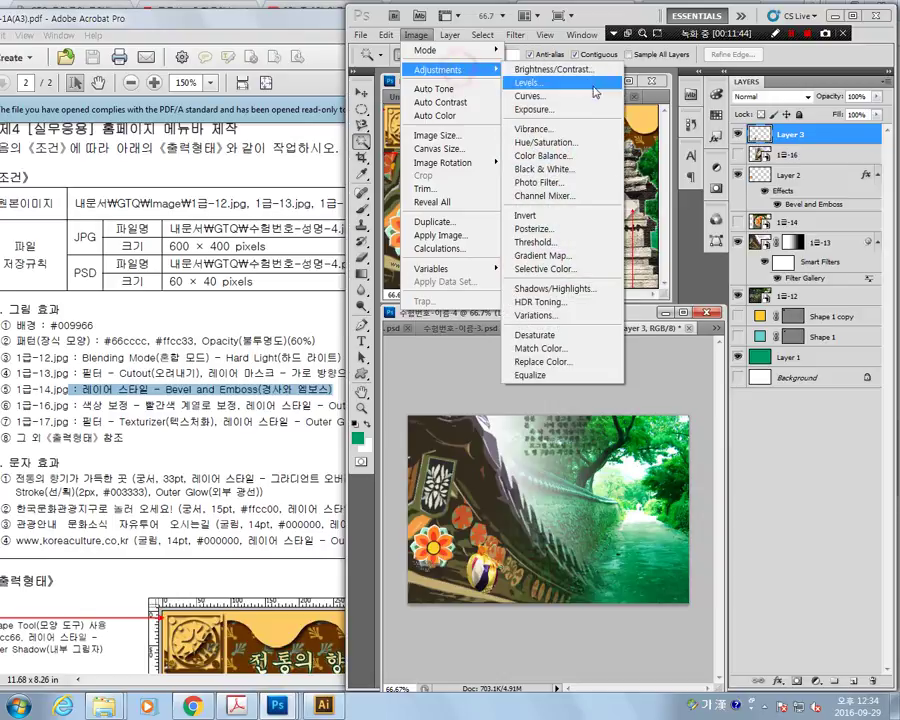
click(573, 336)
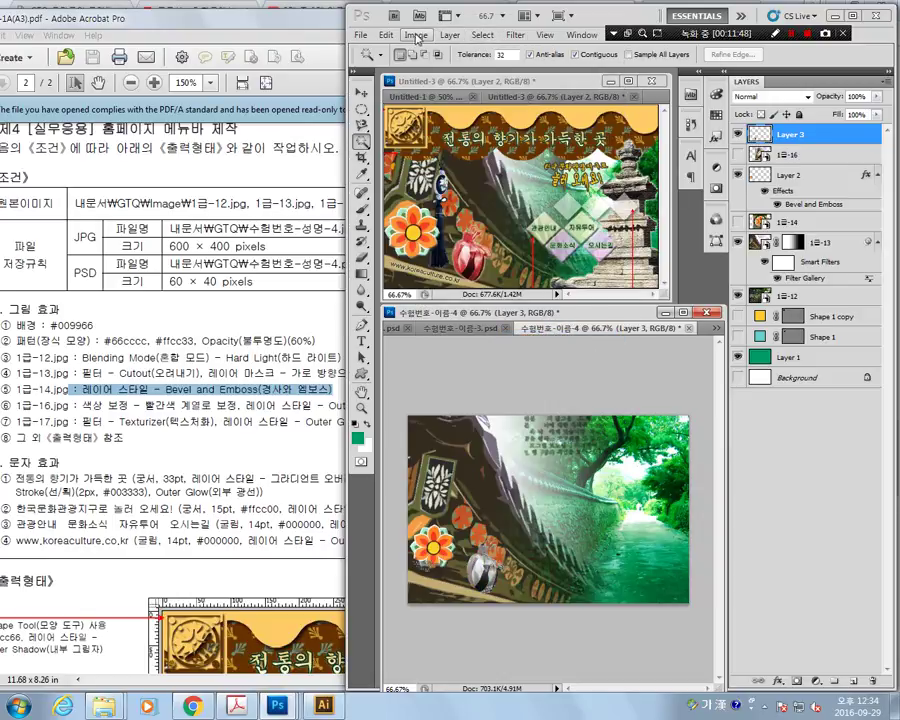
click(416, 35)
mouse_move(450, 69)
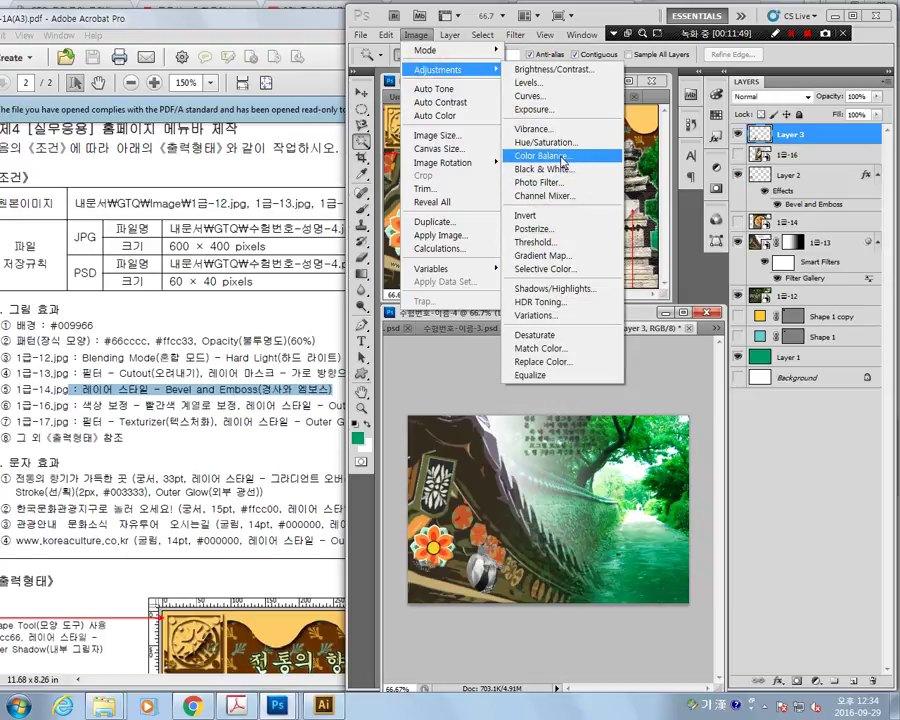
click(480, 152)
drag(706, 236, 778, 236)
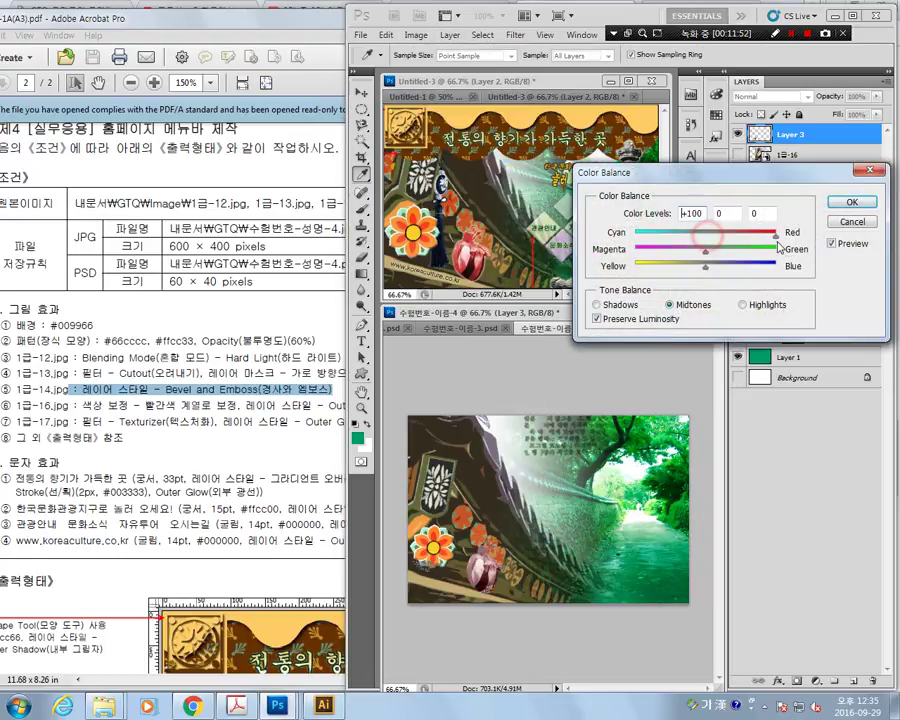
drag(706, 250, 696, 250)
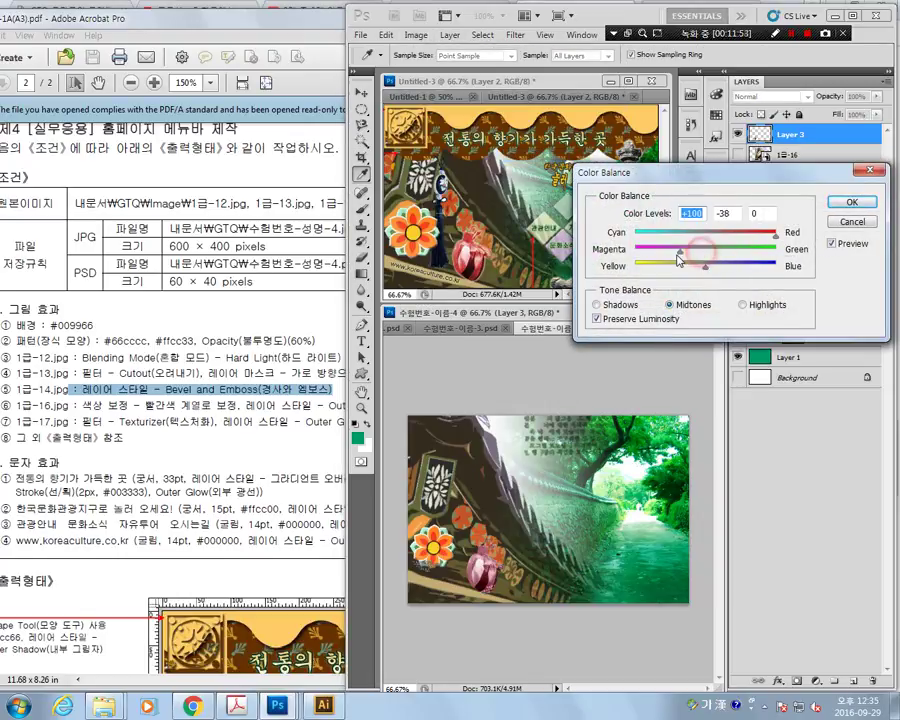
click(742, 304)
mouse_move(705, 236)
mouse_down()
mouse_move(755, 248)
mouse_move(653, 236)
mouse_move(741, 238)
mouse_up()
click(596, 304)
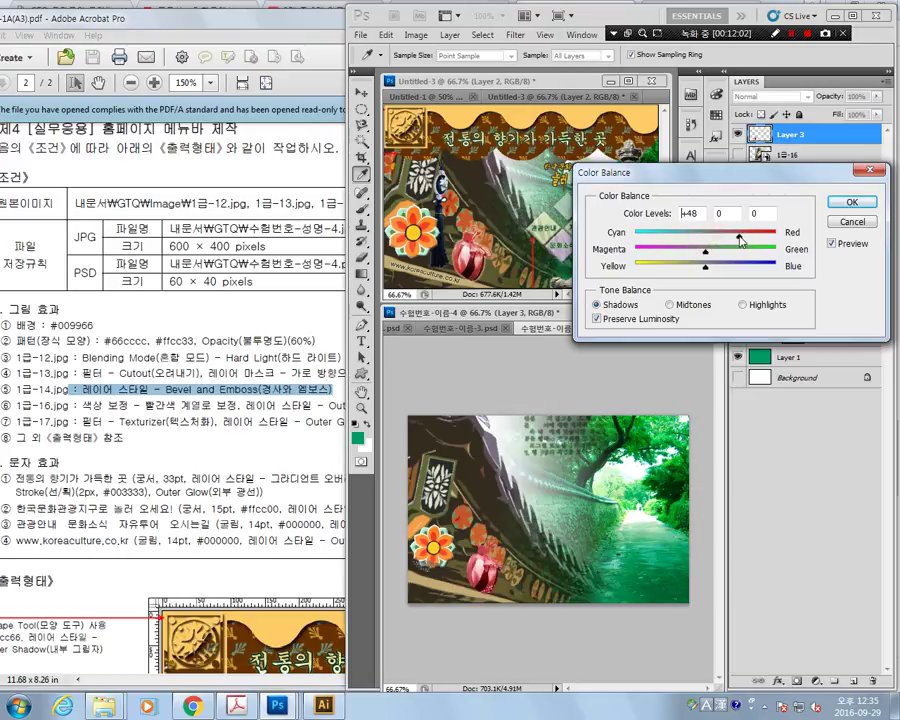
click(852, 202)
Mark the red-tone correction requirement in the task sheet.
key(w)
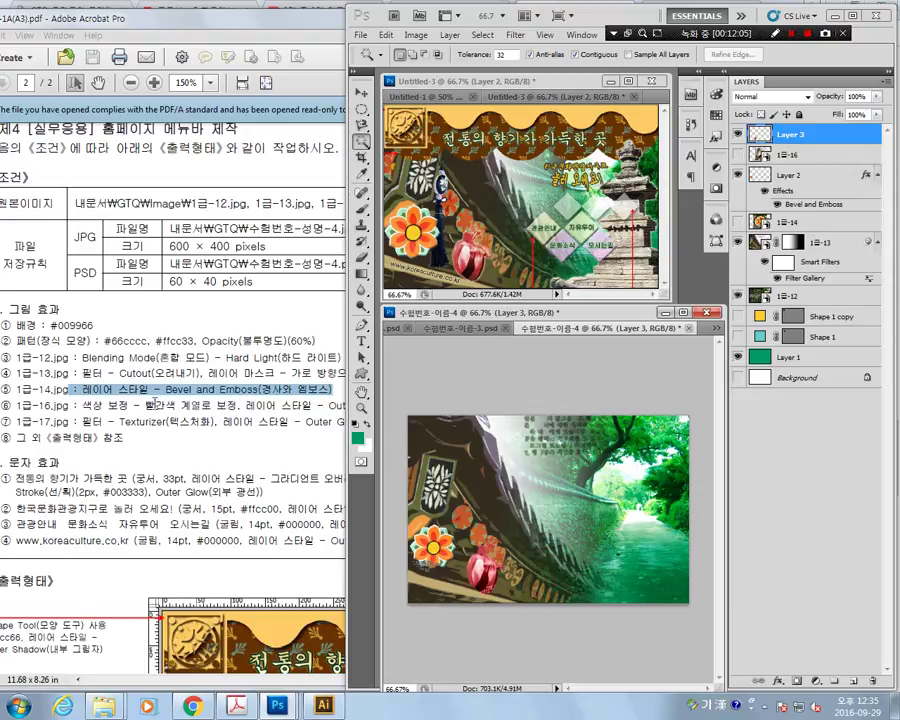
click(153, 403)
drag(145, 405, 385, 408)
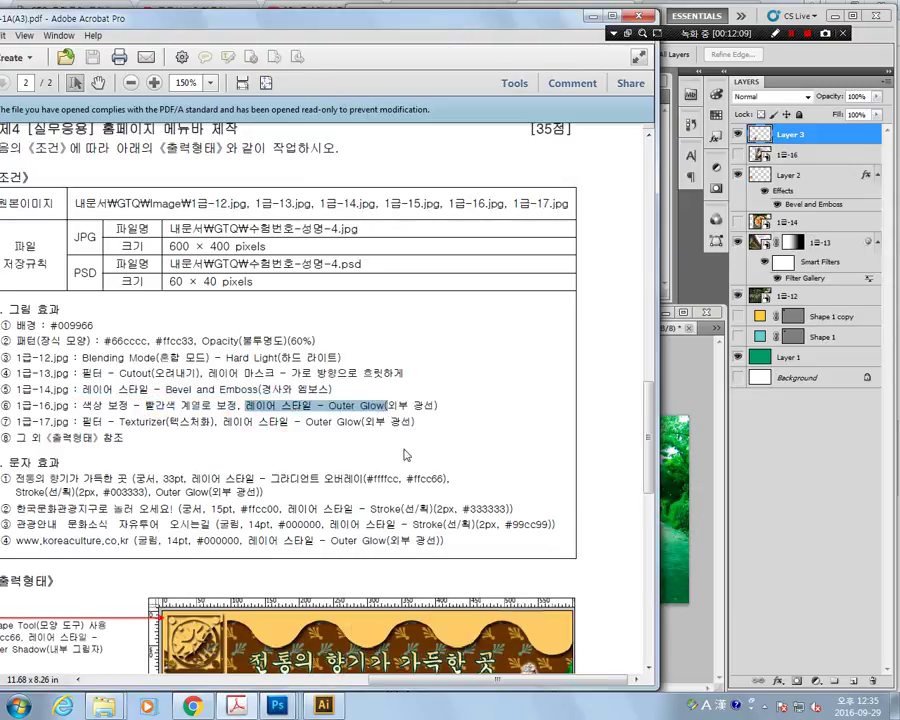
Give the Layer 3 pouch an Outer Glow layer style through Blending Options.
click(790, 133)
right_click(791, 136)
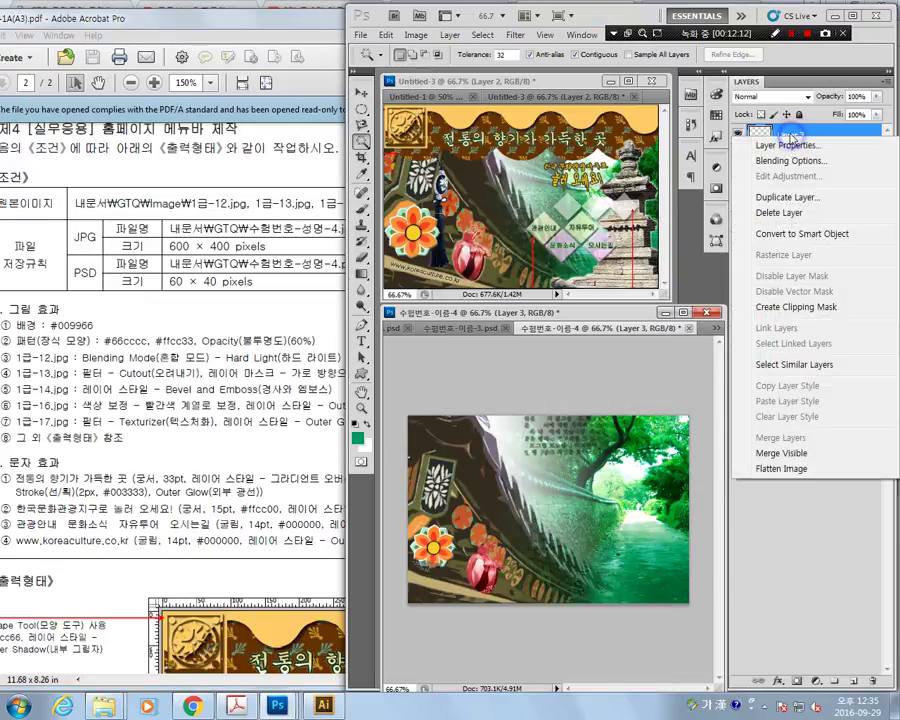
click(770, 160)
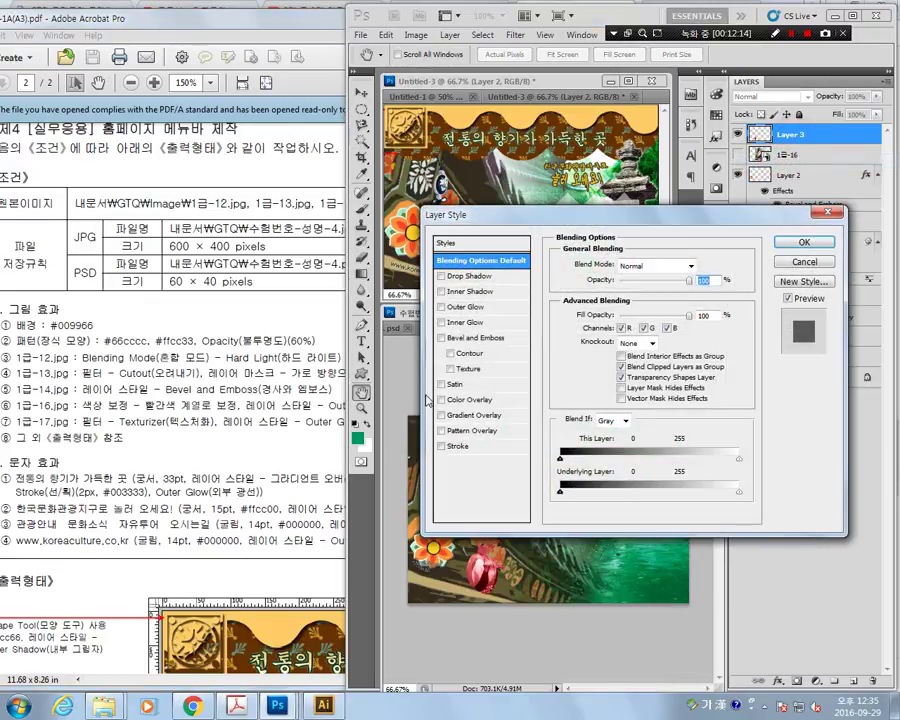
click(472, 307)
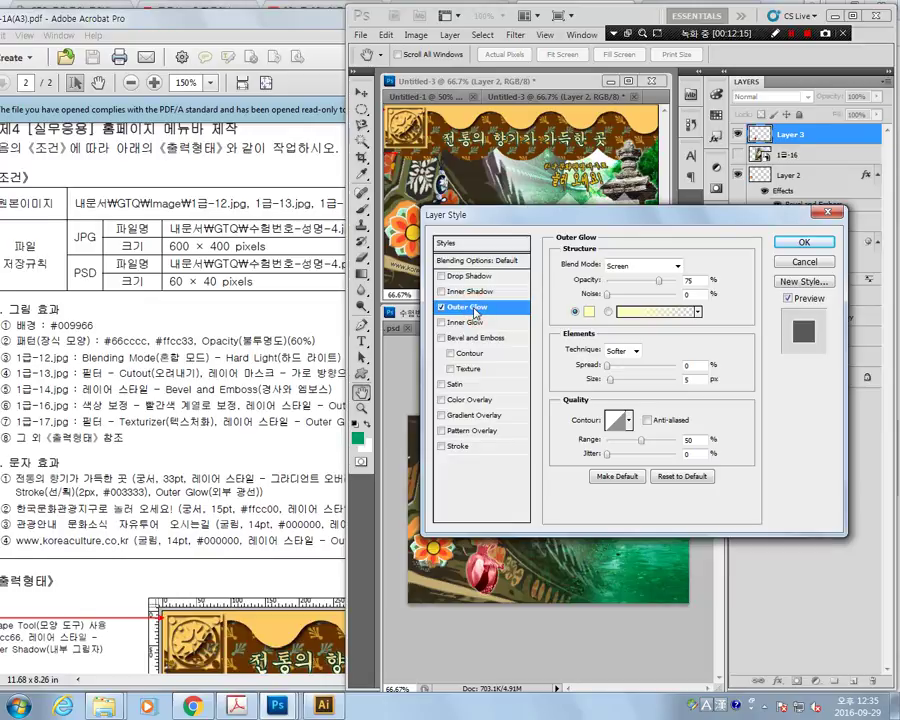
click(803, 242)
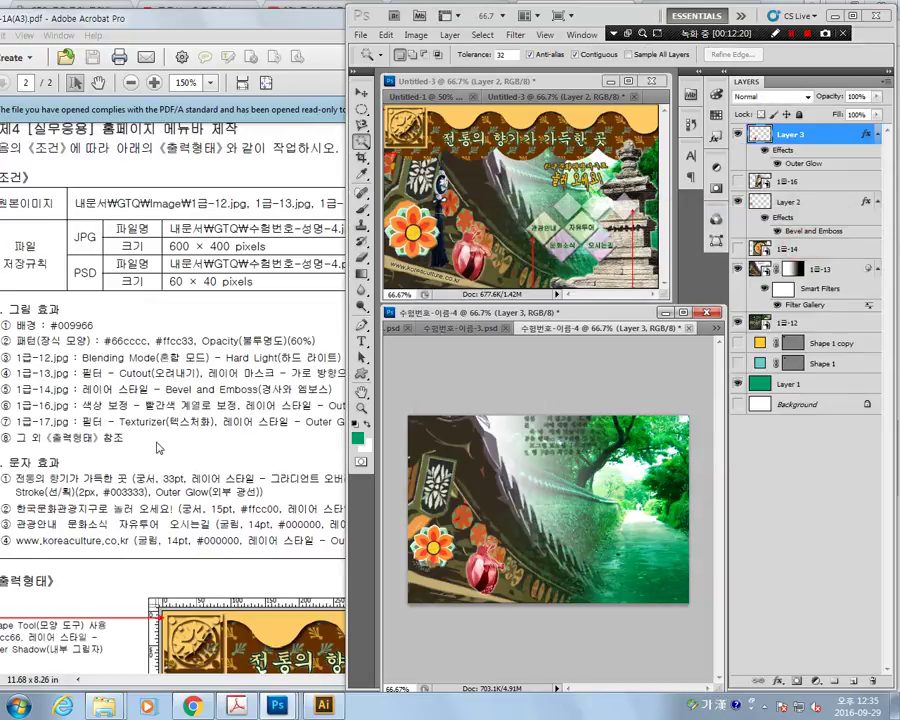
click(157, 447)
Mark the 1급-17 Texturizer and Outer Glow requirements in the task sheet.
drag(16, 421, 362, 421)
click(181, 430)
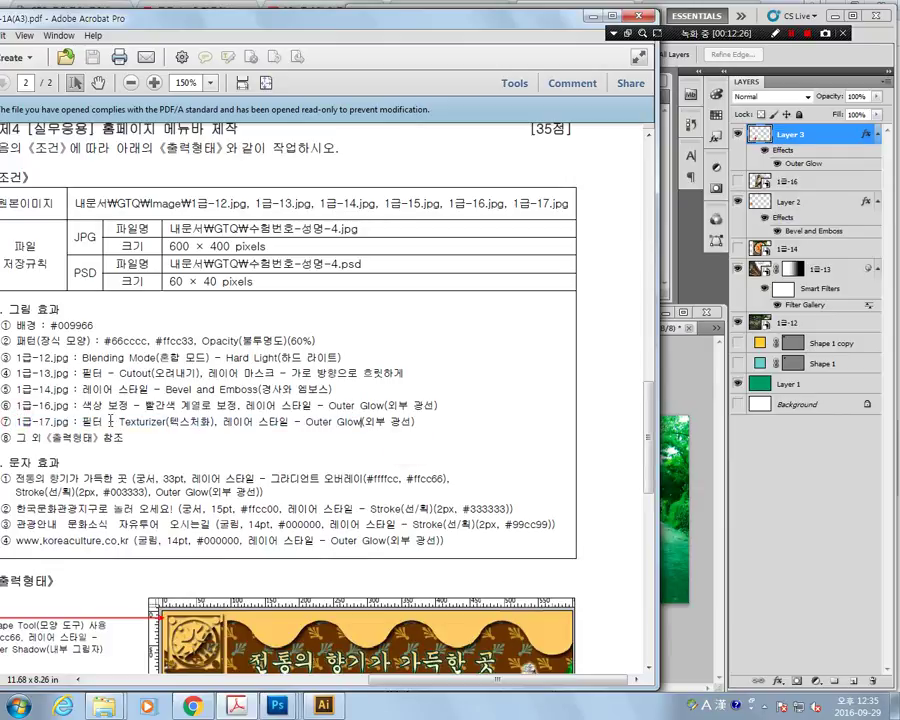
drag(82, 421, 216, 421)
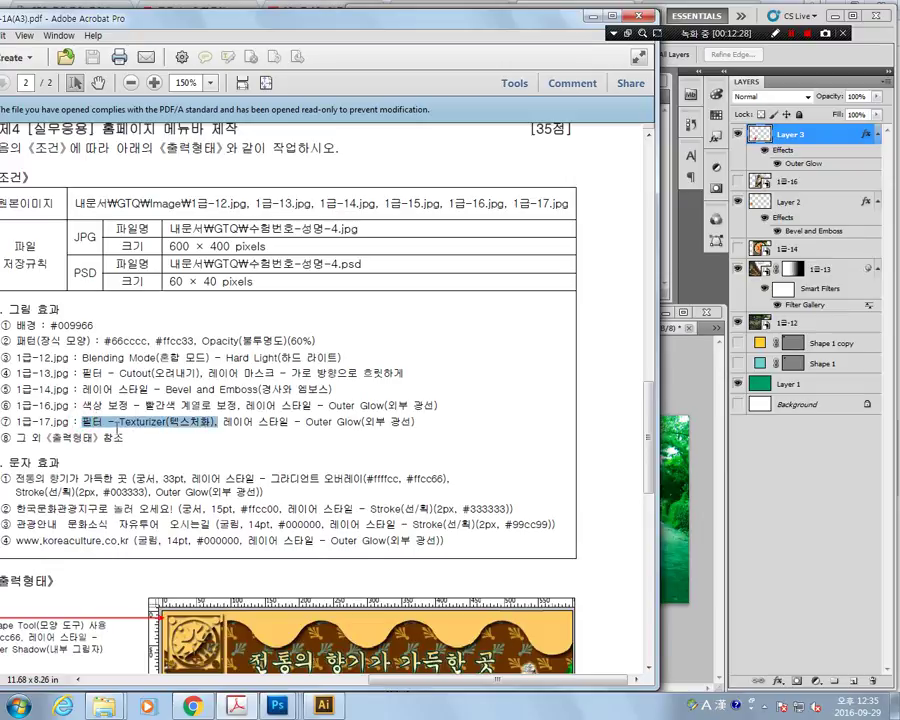
drag(119, 423, 218, 422)
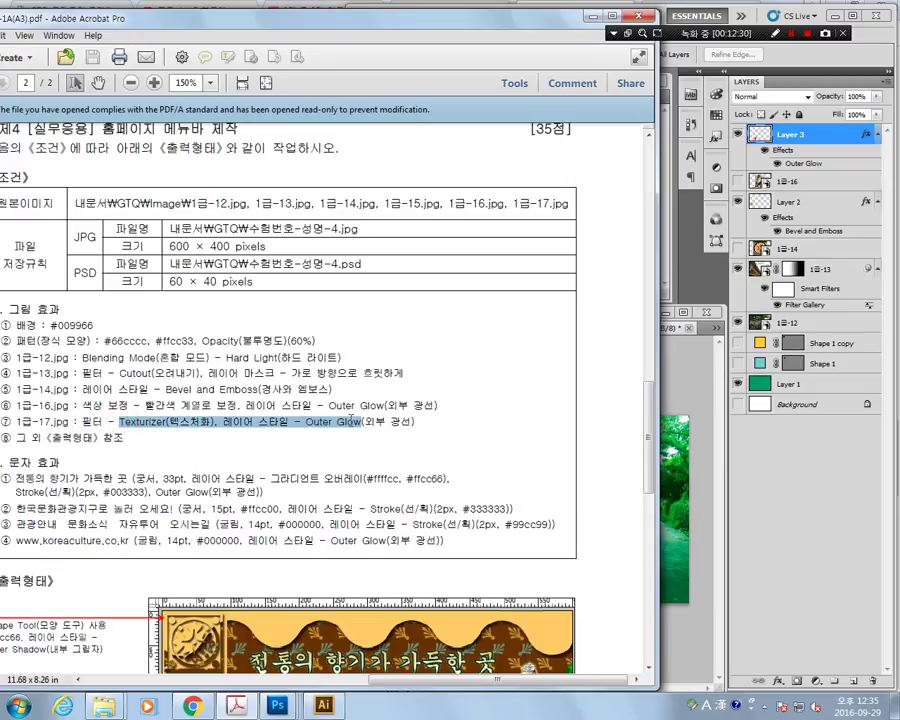
click(230, 448)
Place 1급-17.jpg, flip it horizontally, scale it to about 77%, and commit it lower right.
click(790, 465)
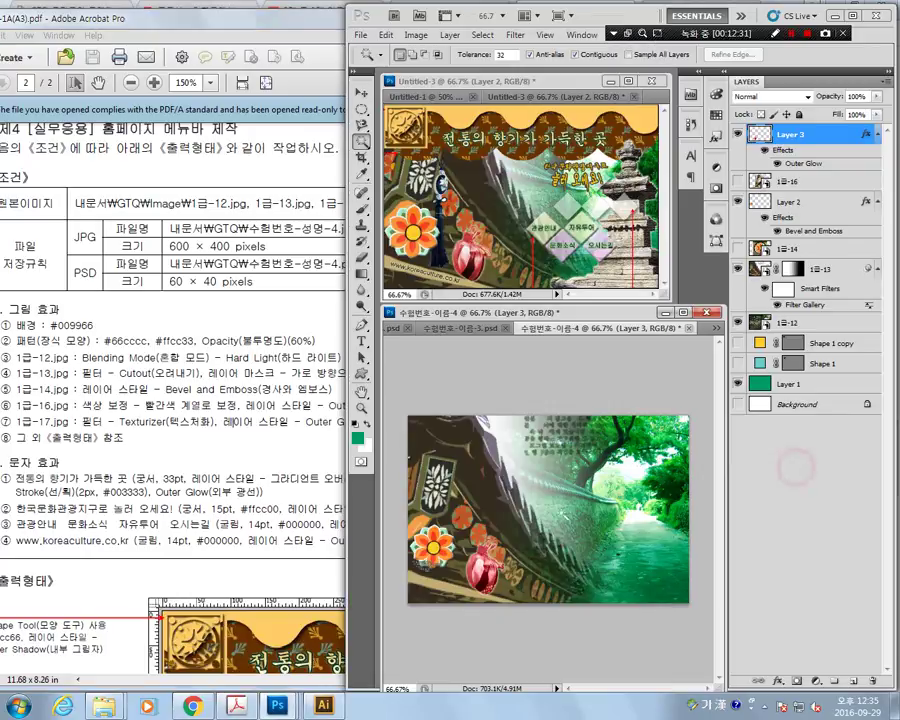
mouse_move(103, 705)
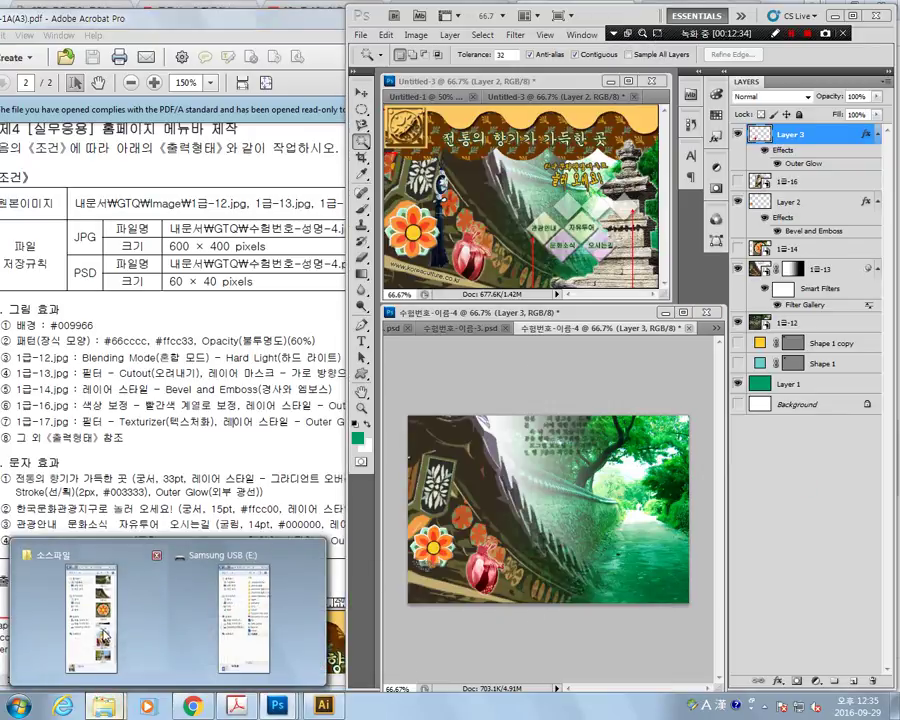
click(72, 652)
drag(786, 561, 568, 538)
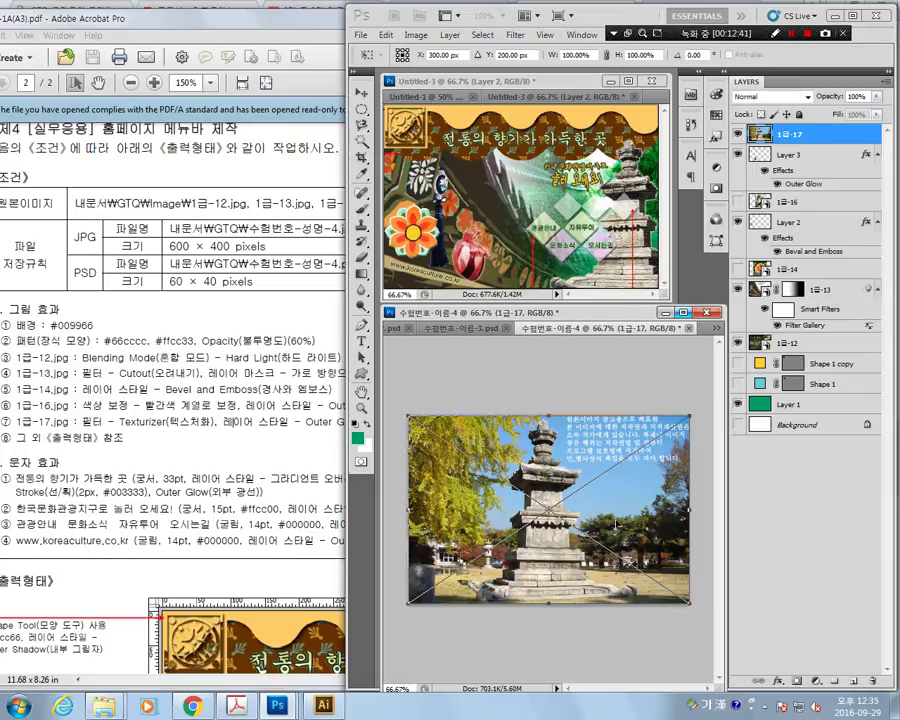
right_click(616, 524)
click(662, 486)
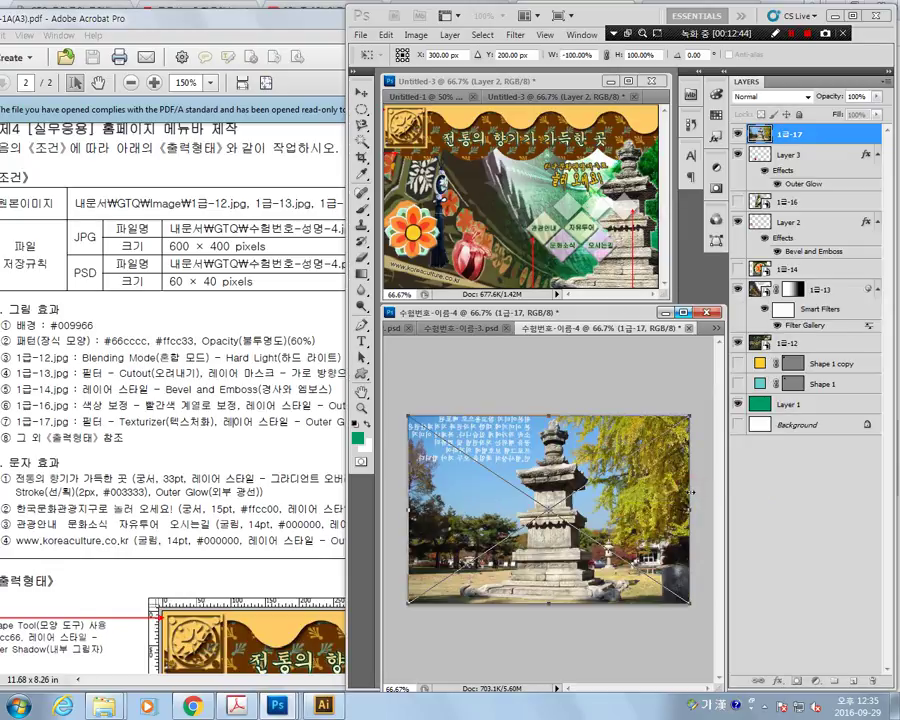
drag(631, 547, 742, 541)
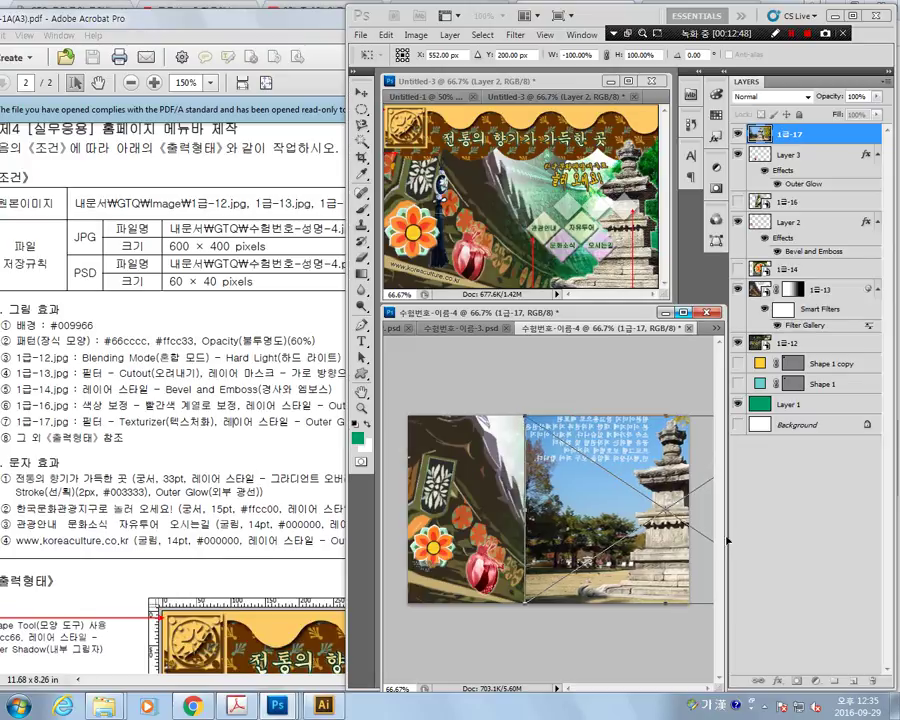
mouse_move(542, 382)
mouse_down()
mouse_move(510, 381)
mouse_move(573, 463)
mouse_move(551, 491)
mouse_up()
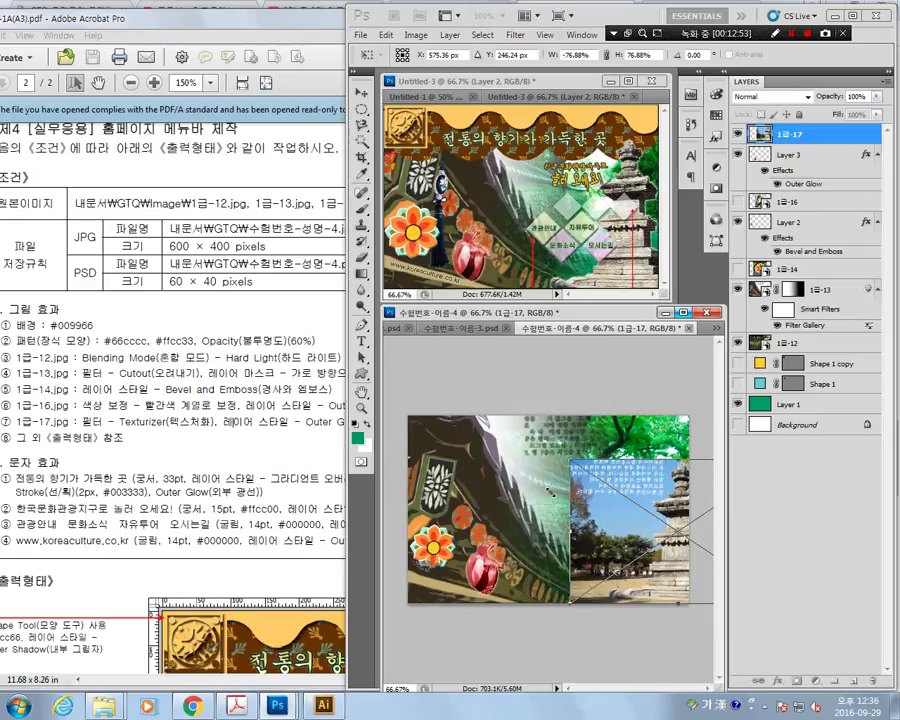
drag(674, 578, 656, 588)
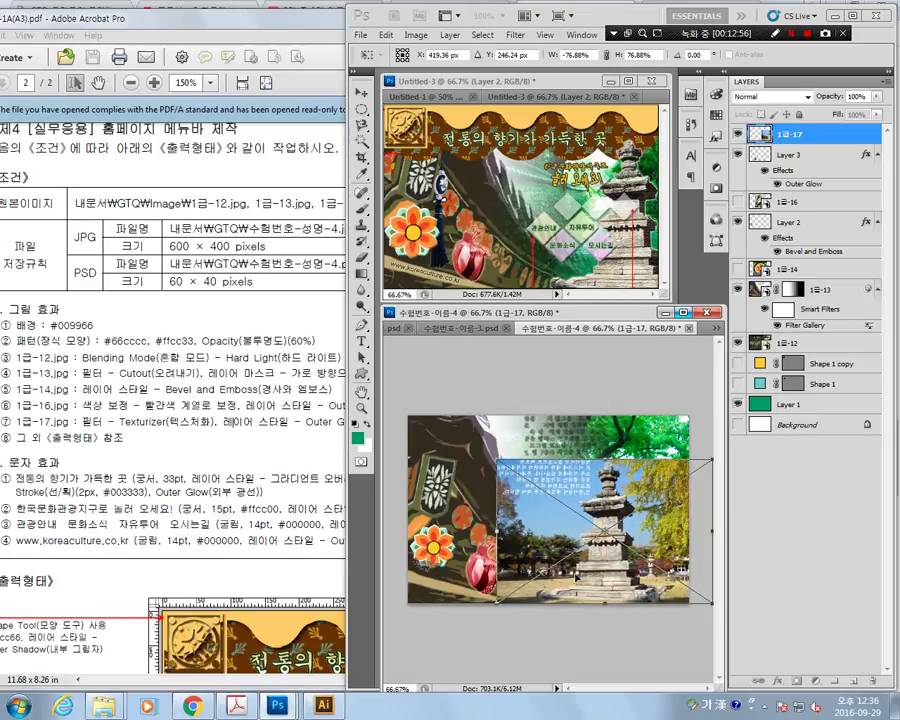
key(Return)
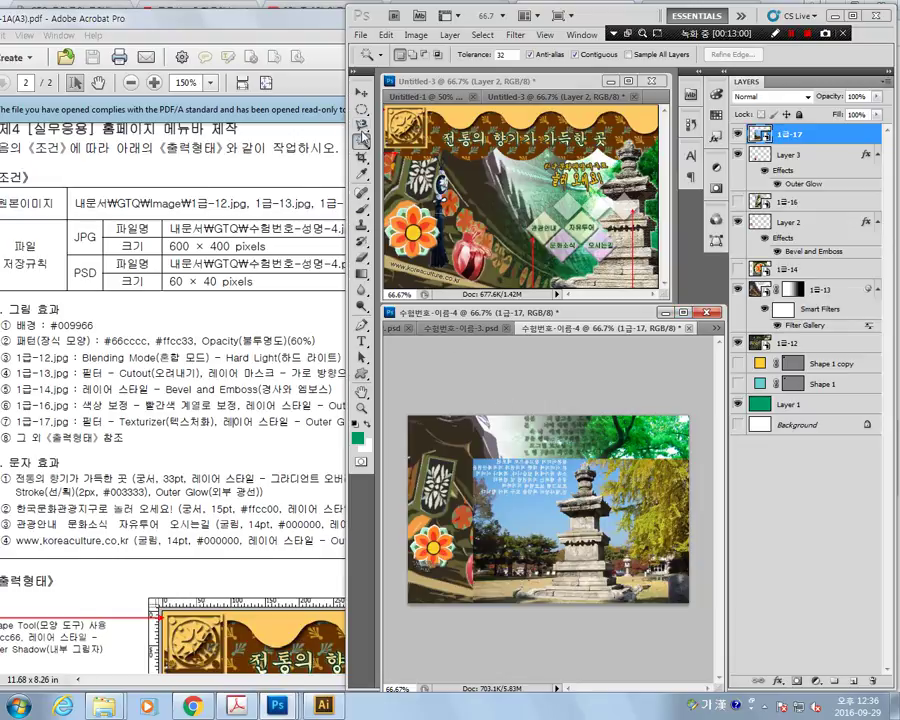
key(l)
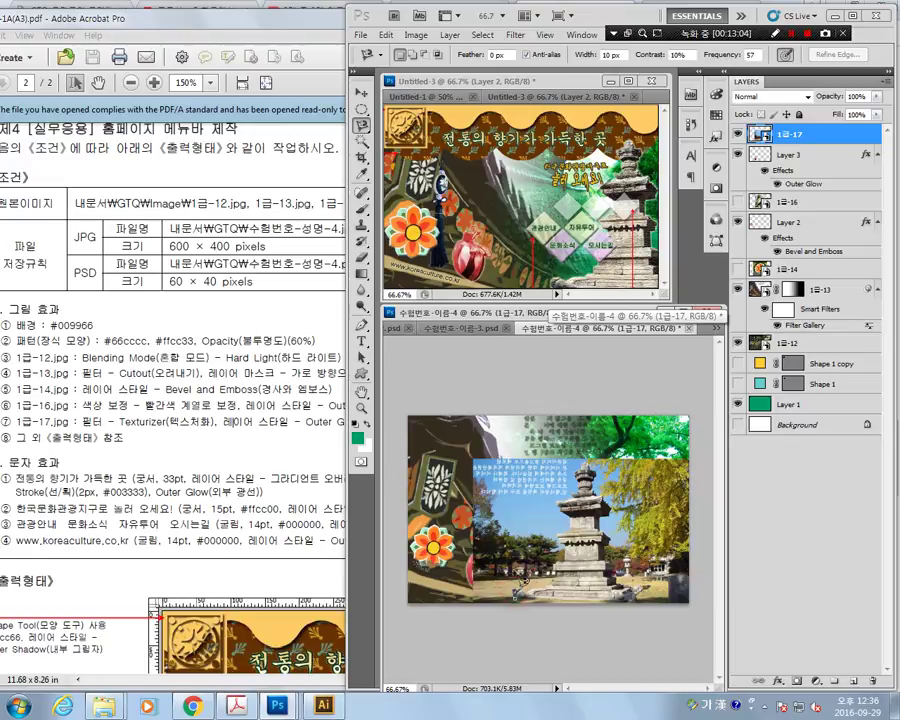
click(523, 588)
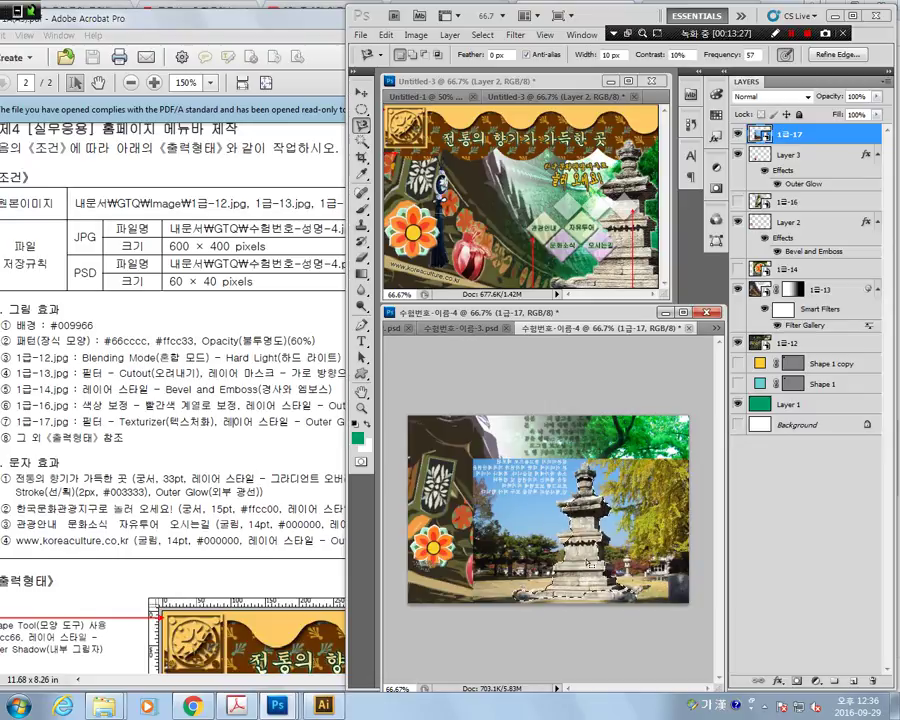
click(361, 408)
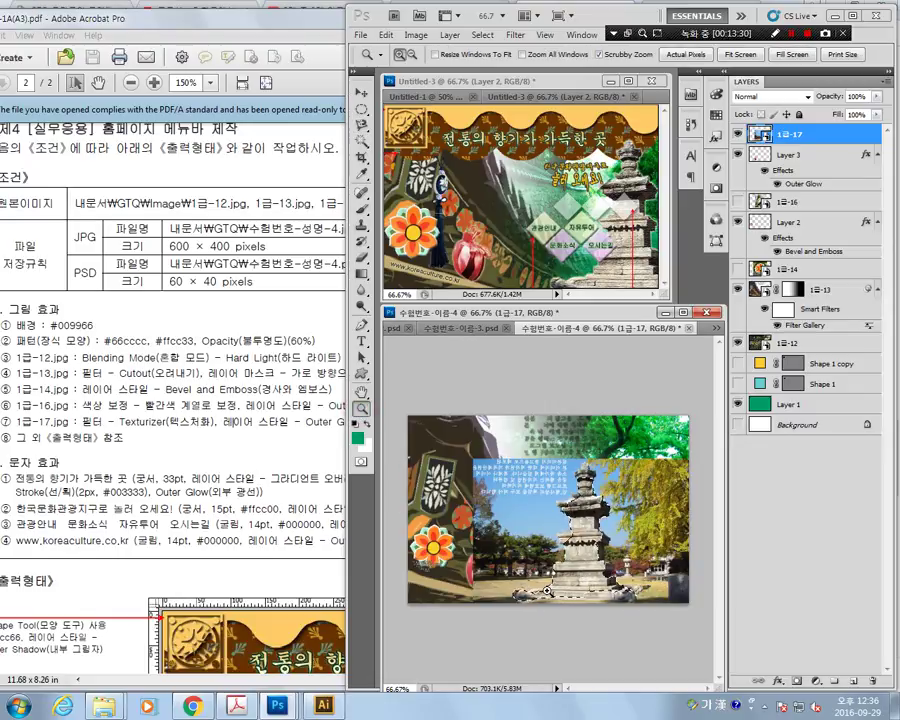
Trace a Magnetic Lasso outline down and around the pagoda body and close it.
click(500, 510)
click(578, 637)
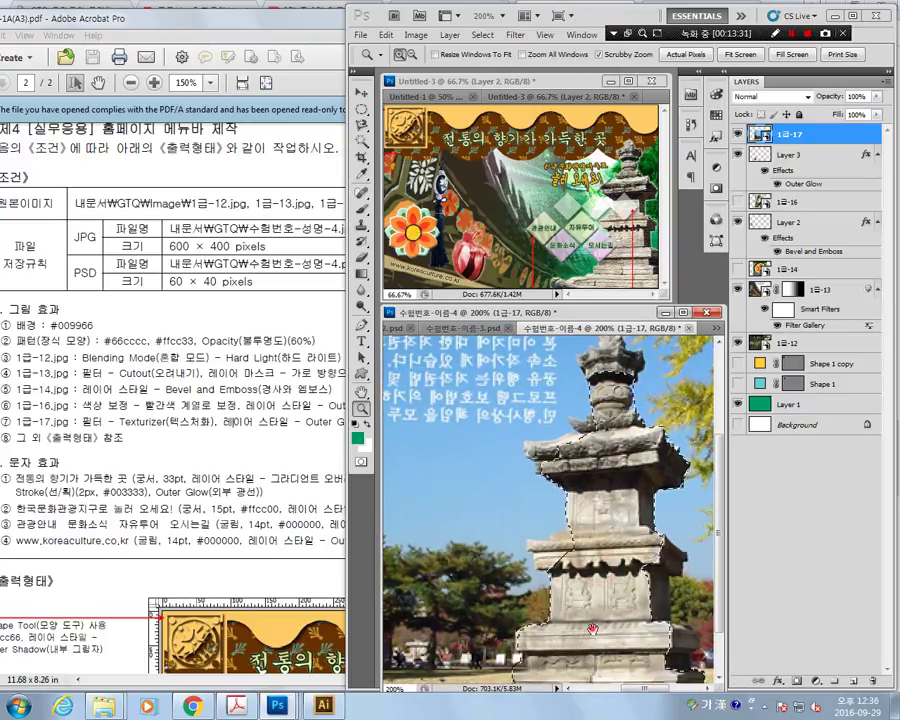
drag(581, 496, 573, 436)
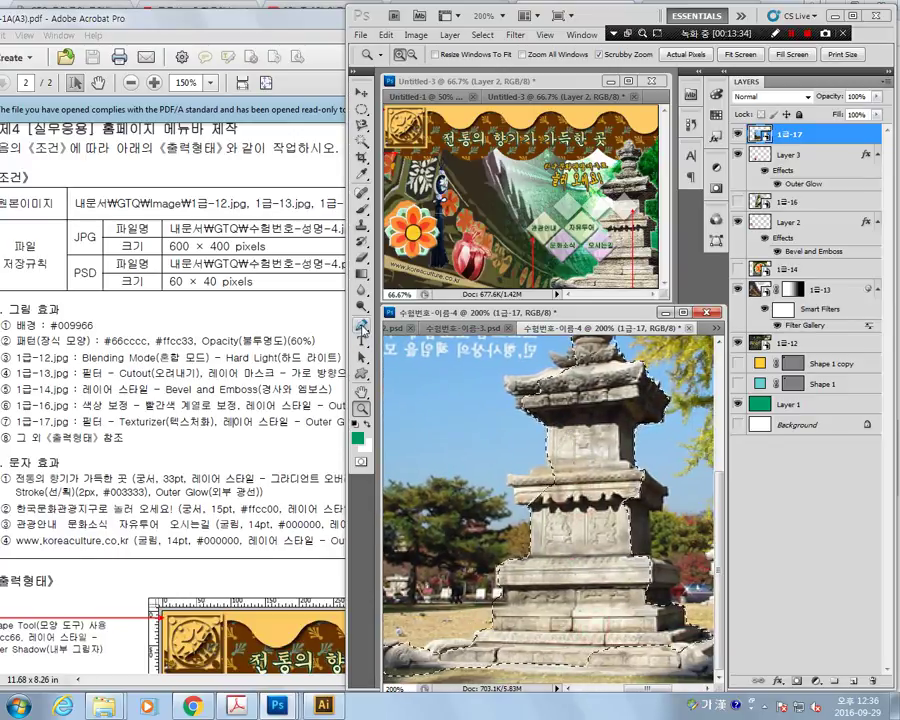
click(362, 127)
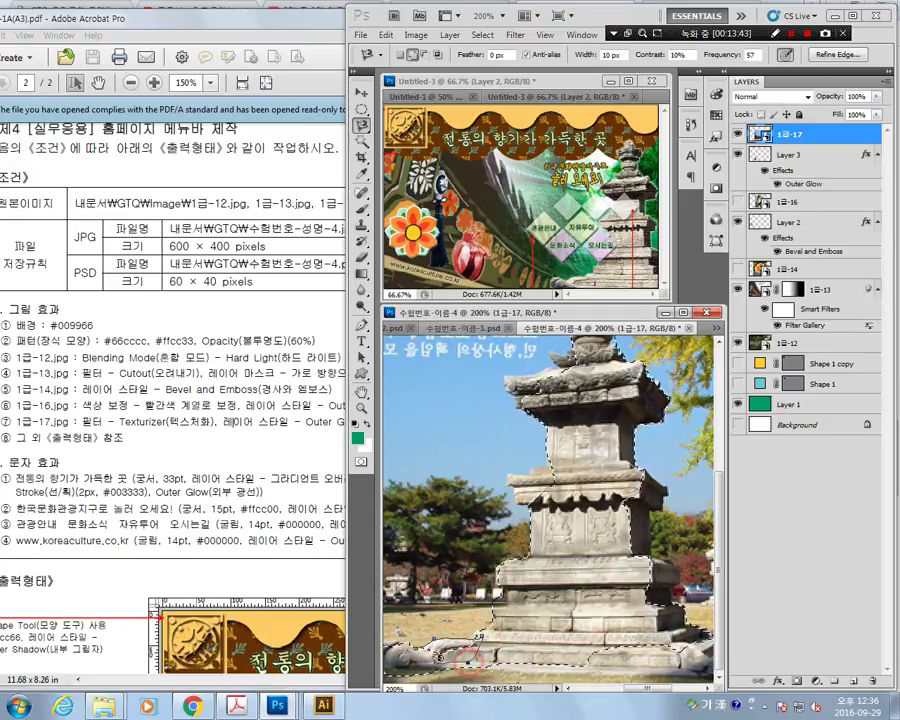
click(530, 660)
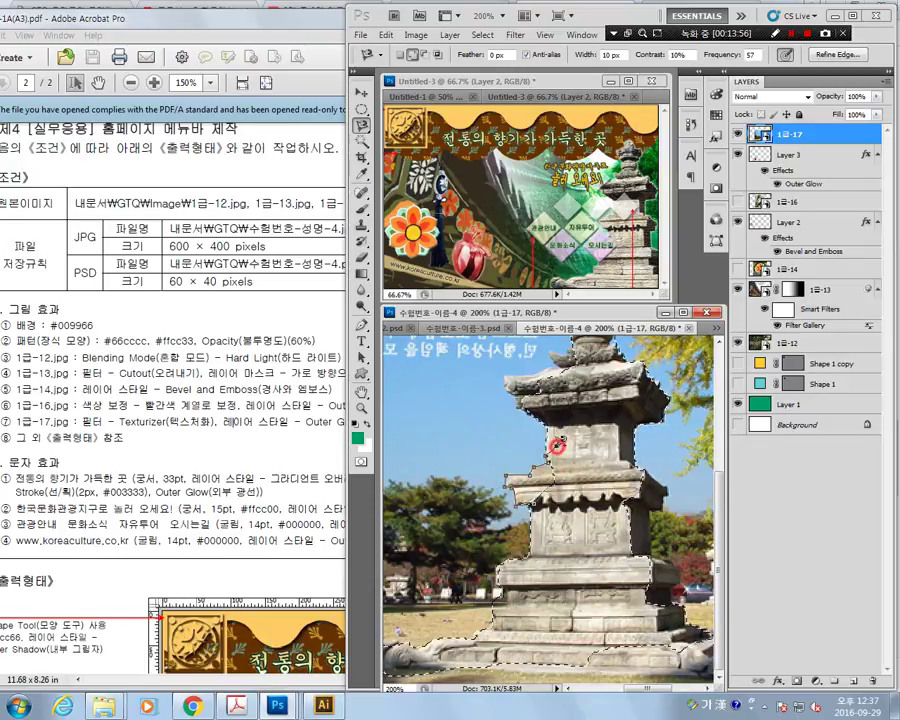
double_click(577, 500)
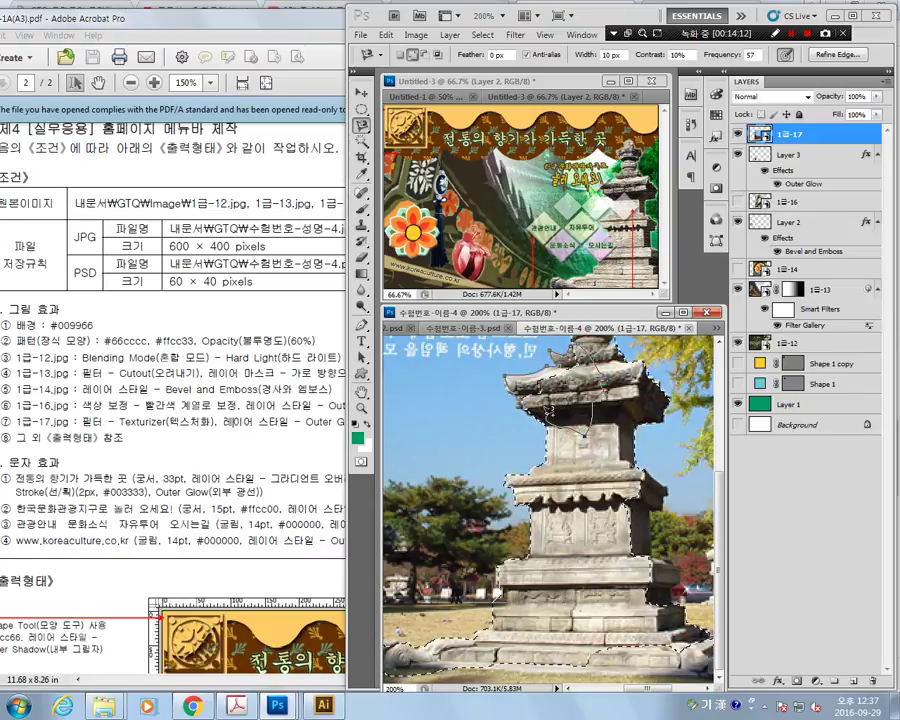
drag(584, 436, 582, 577)
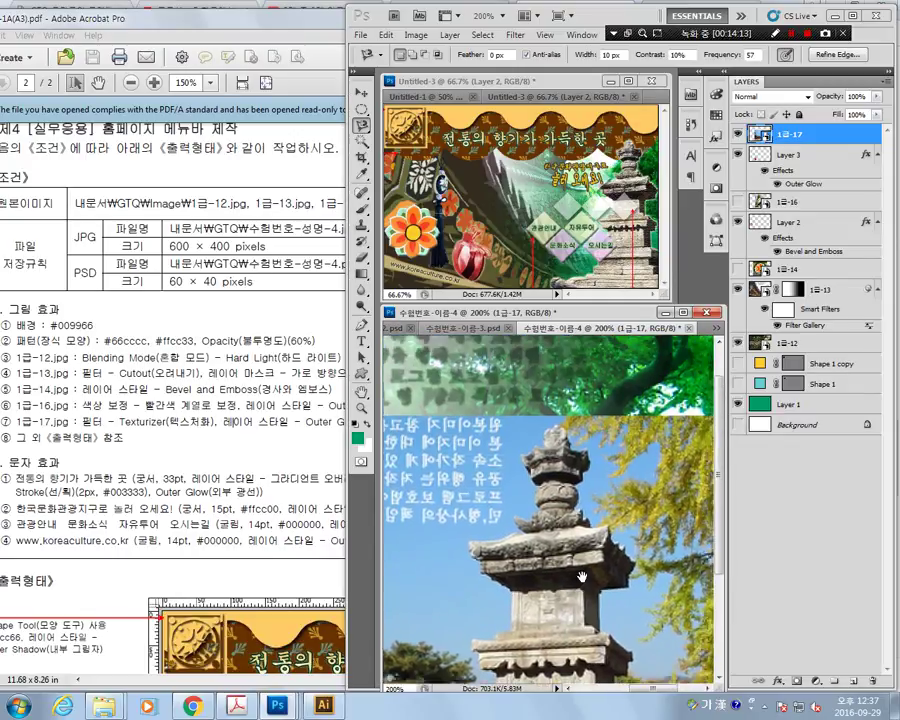
key(Return)
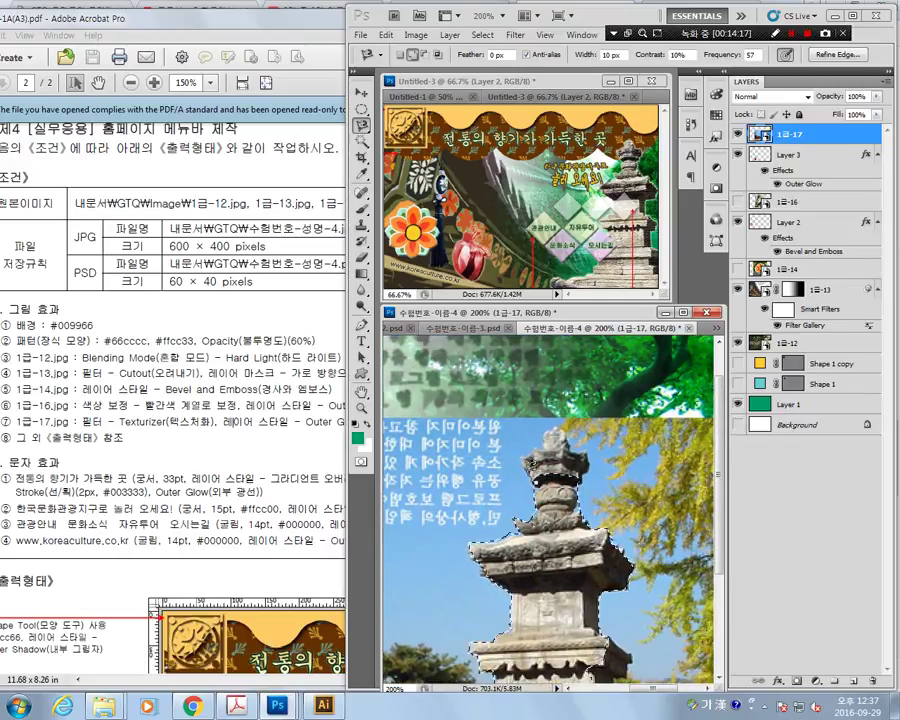
Refine the outline along the pagoda's top edge, then accidentally deselect with Ctrl+D.
click(522, 456)
click(535, 445)
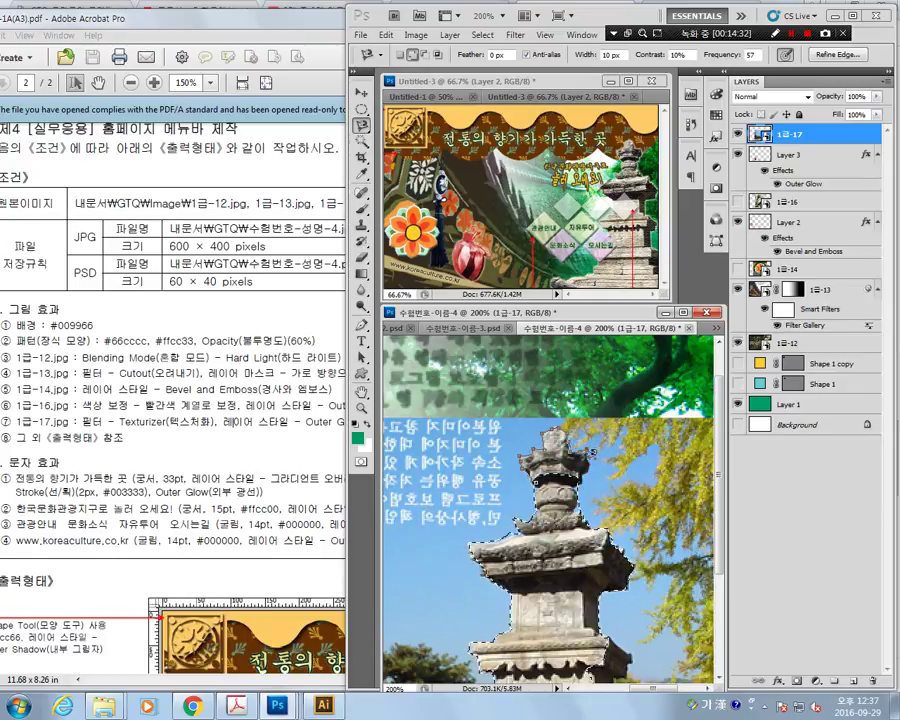
click(584, 468)
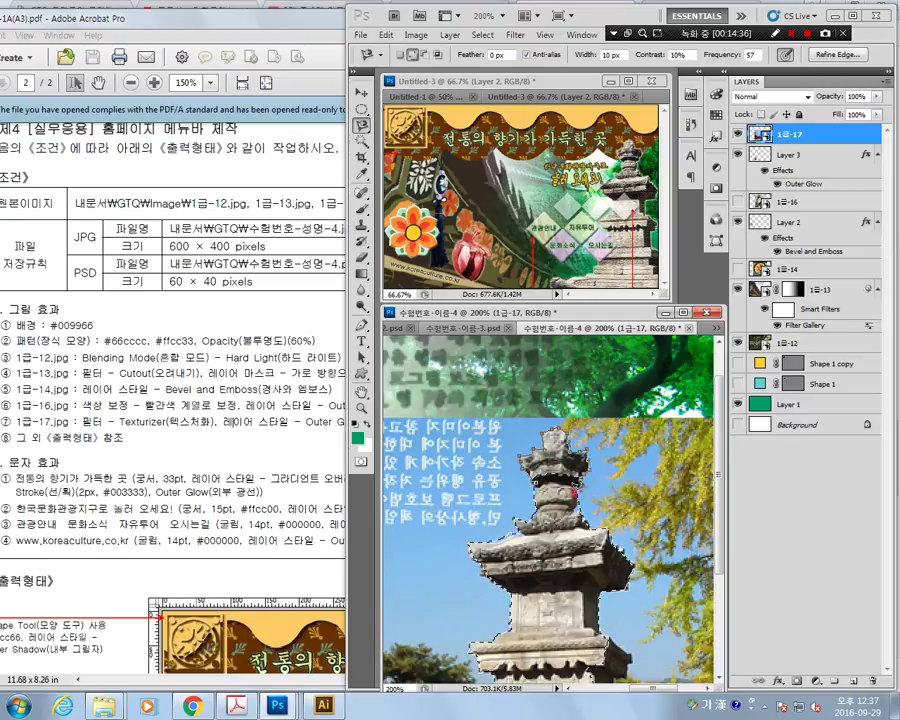
key(ctrl+d)
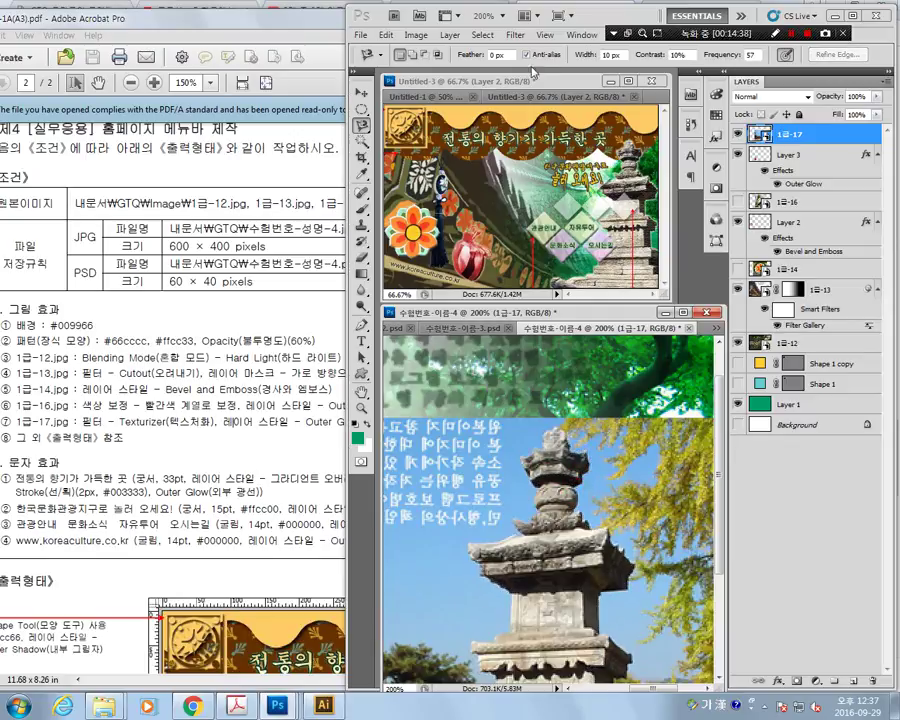
Step backward to restore the deselected pagoda selection.
click(385, 35)
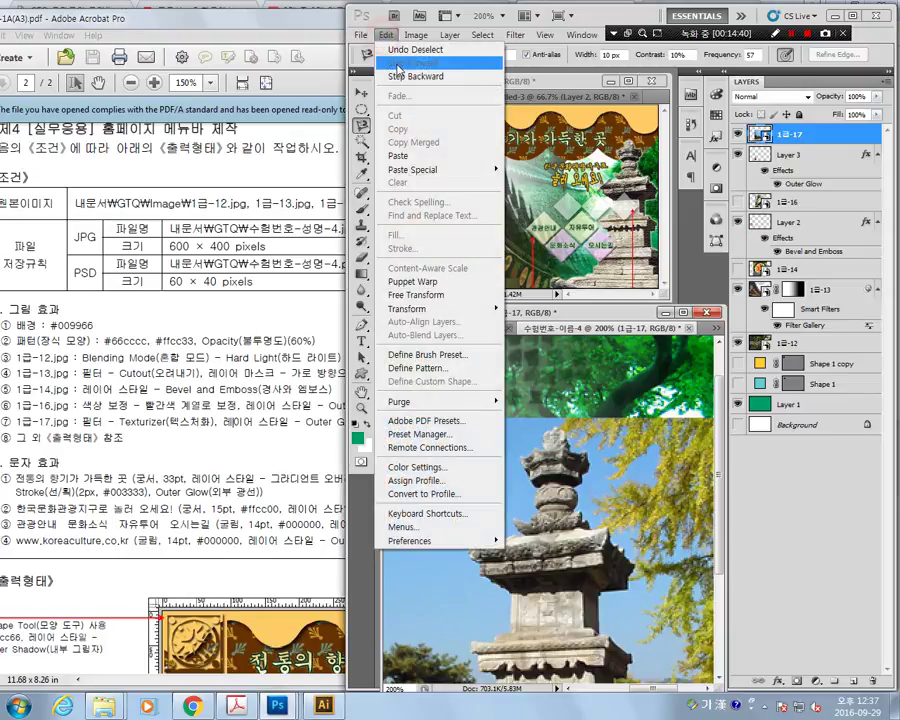
click(425, 77)
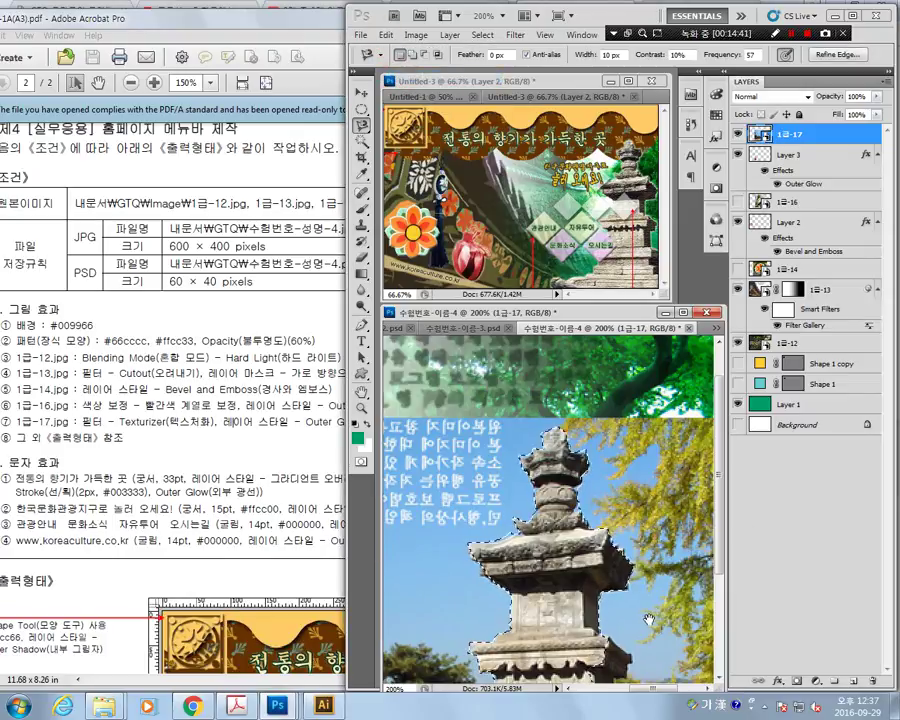
mouse_move(660, 564)
mouse_down()
mouse_move(605, 557)
mouse_move(626, 586)
mouse_up()
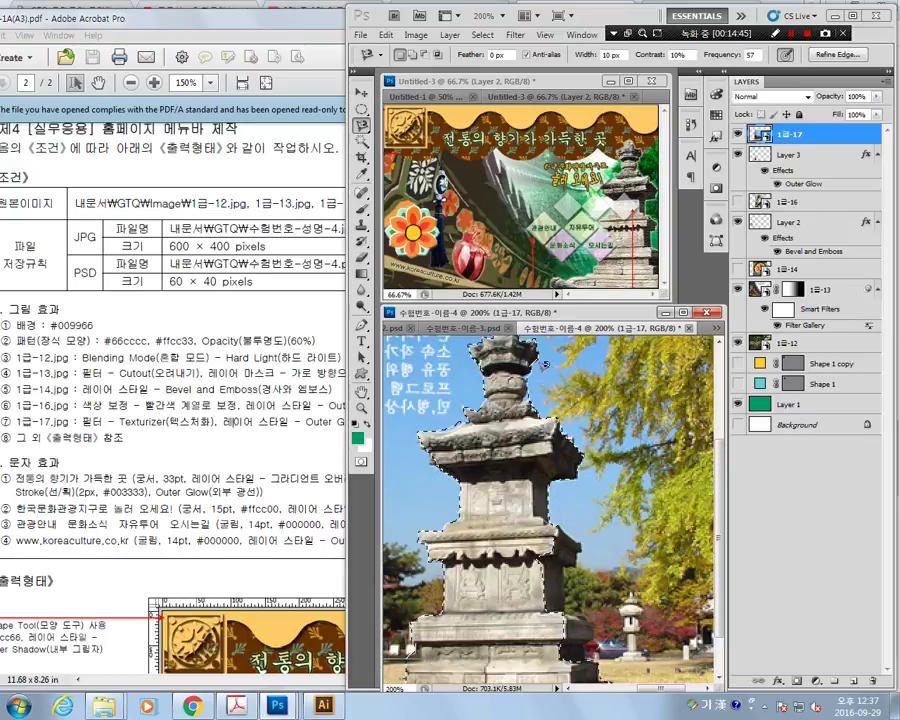
drag(595, 508, 555, 453)
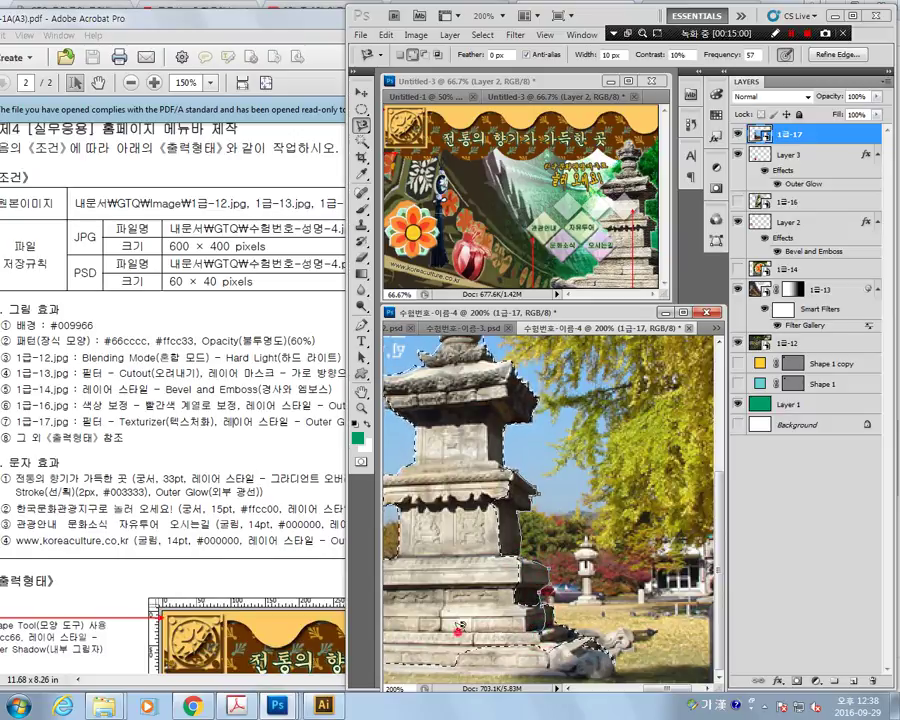
drag(490, 541, 582, 478)
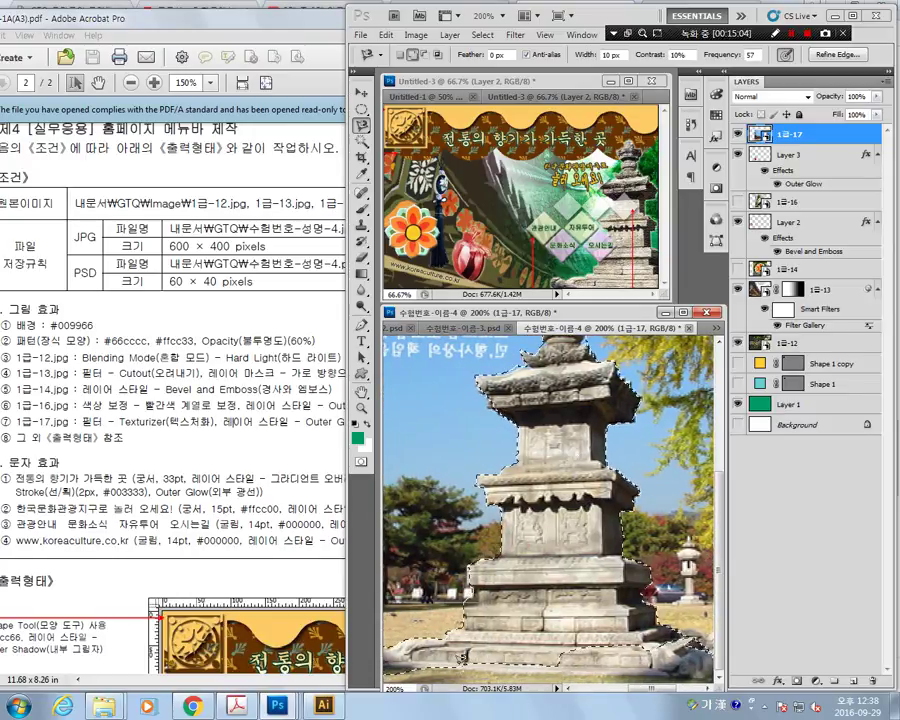
Extend the pagoda selection along the stone base with the Magnetic Lasso.
click(505, 672)
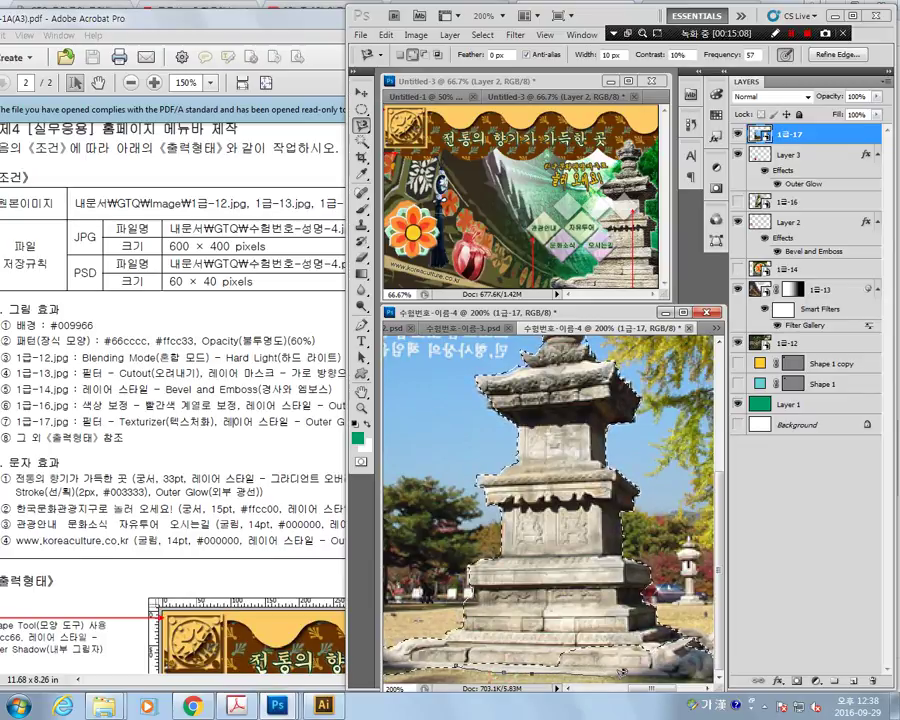
click(668, 670)
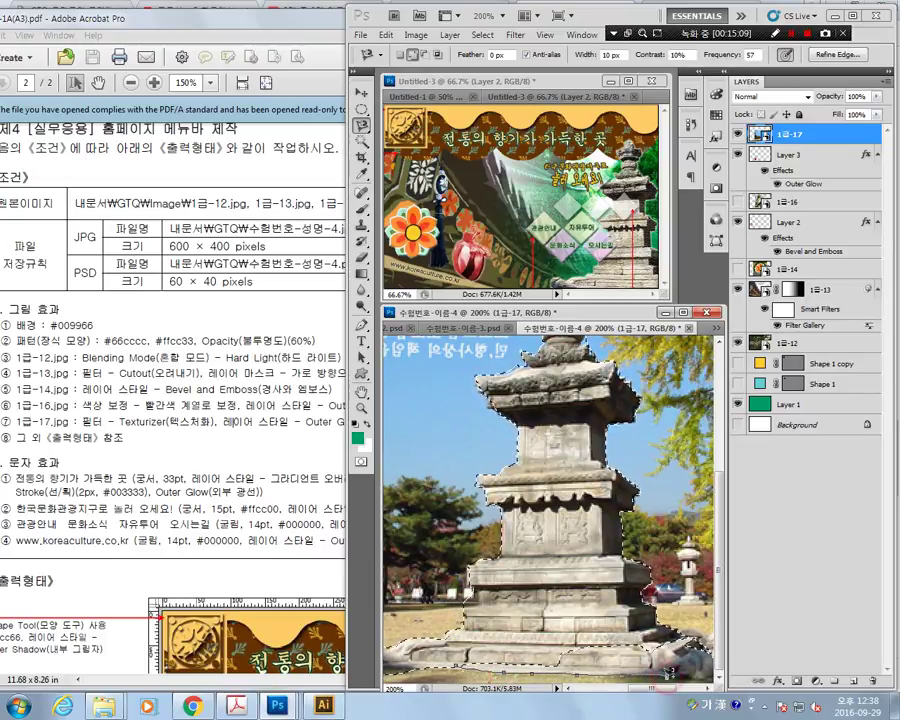
drag(668, 670, 527, 668)
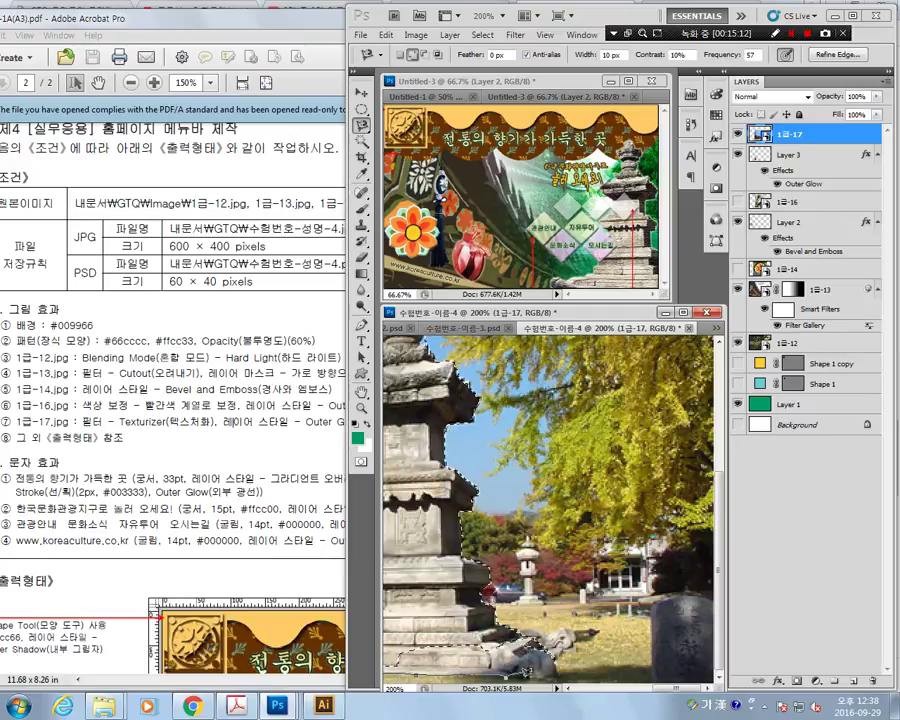
click(524, 676)
click(561, 663)
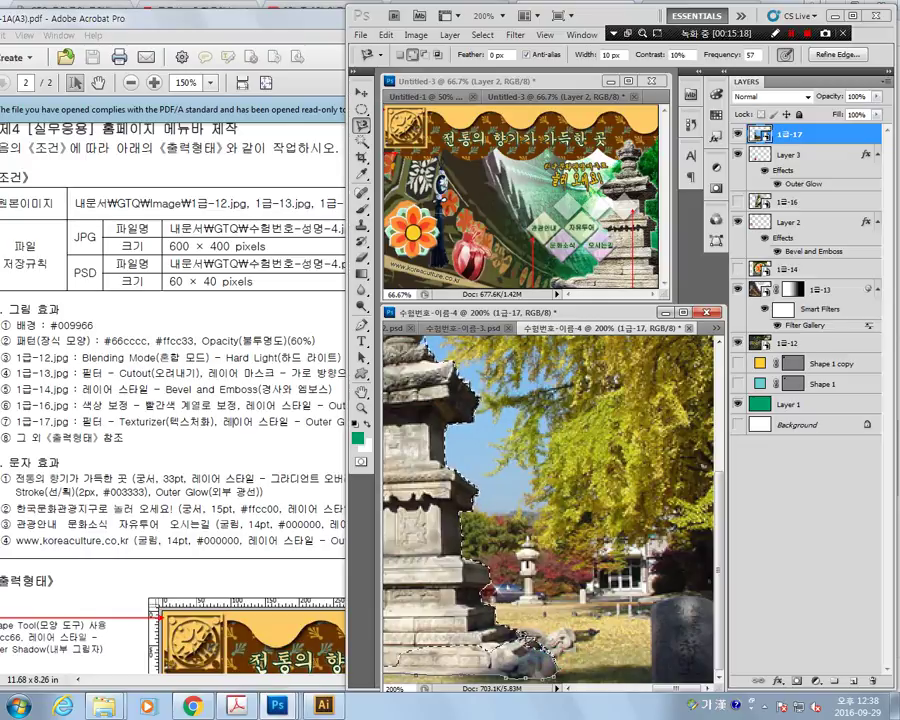
double_click(428, 609)
drag(428, 609, 605, 578)
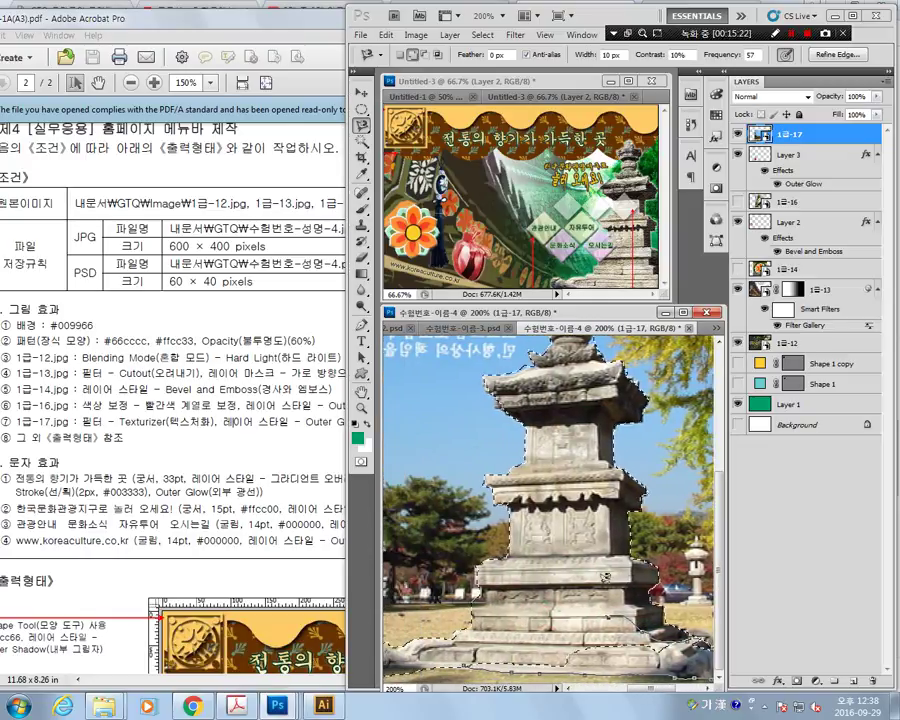
click(605, 577)
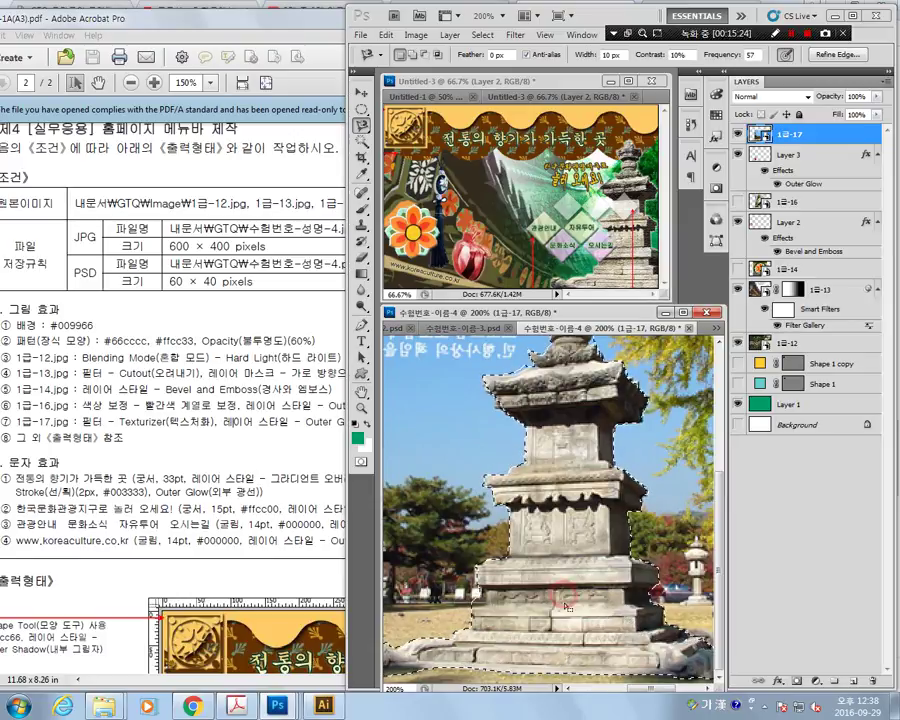
key(Escape)
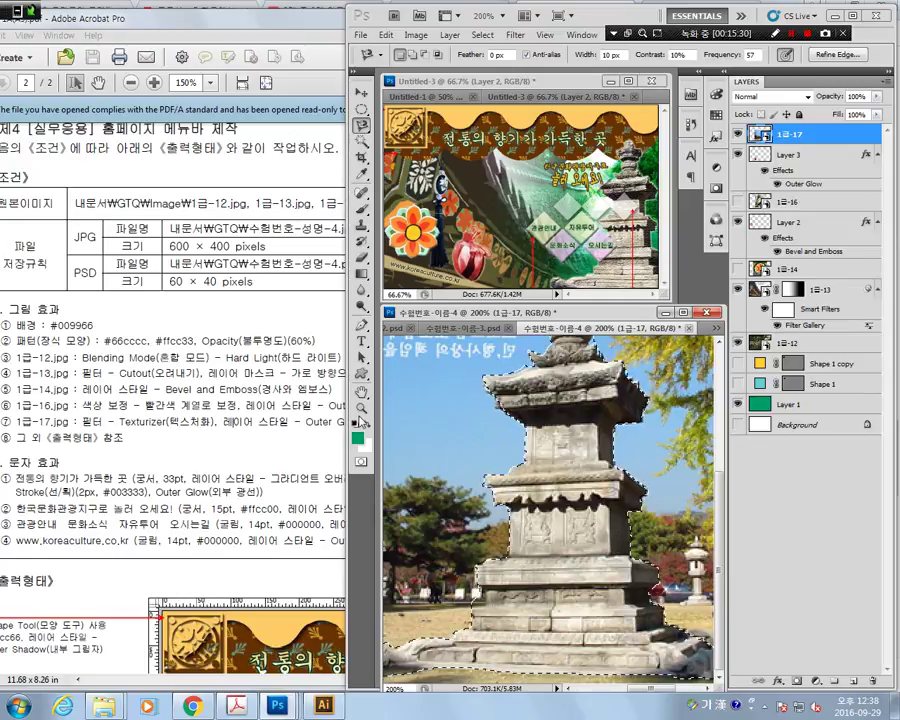
Zoom out to fit the whole 1급-17 image with the completed selection.
click(361, 408)
alt+click(544, 589)
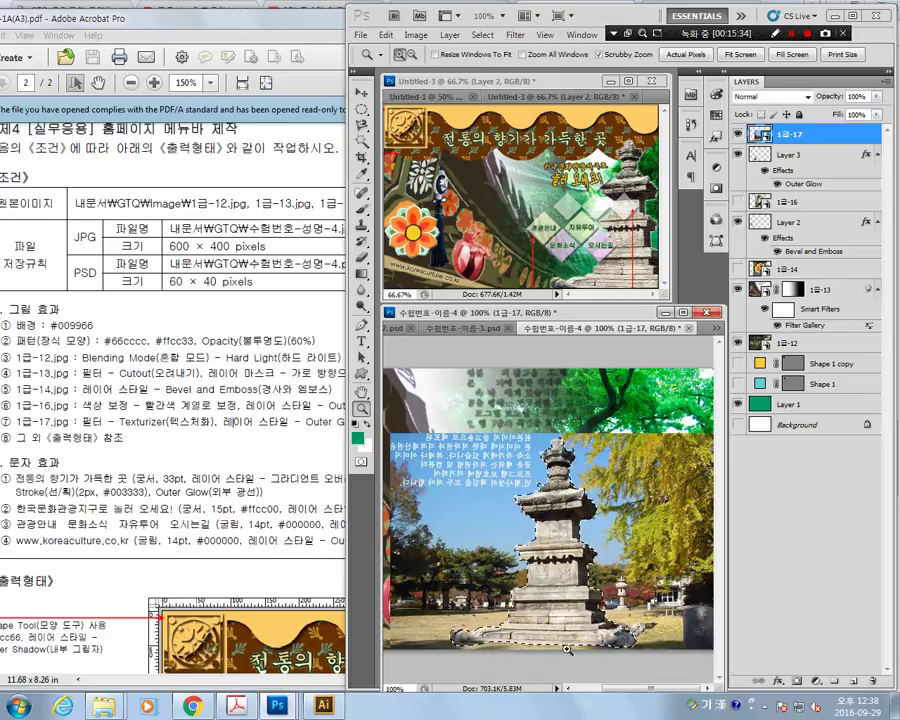
alt+click(594, 604)
key(w)
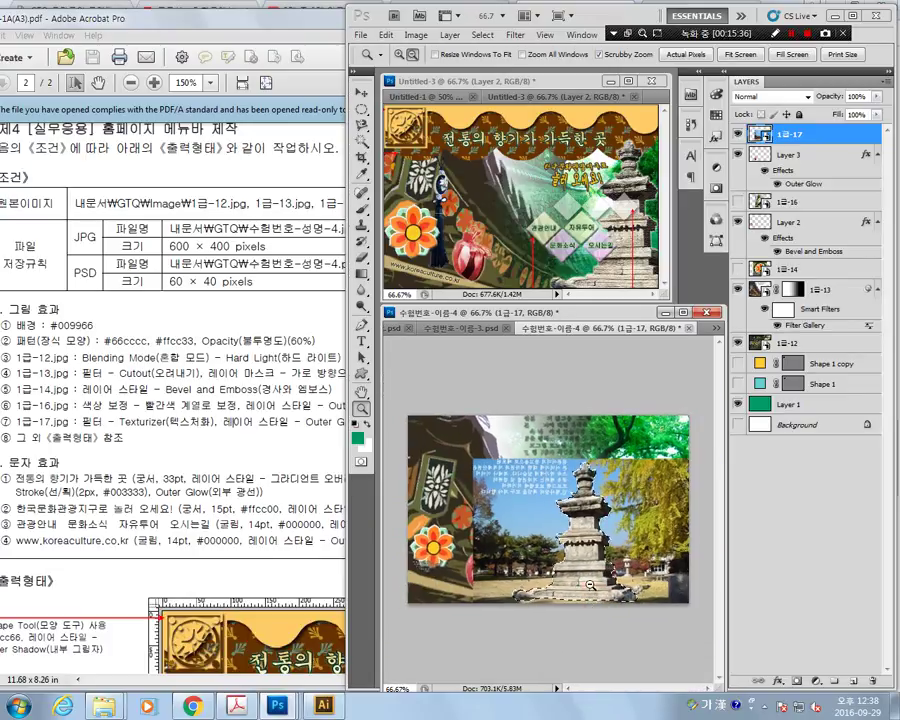
drag(600, 588, 601, 476)
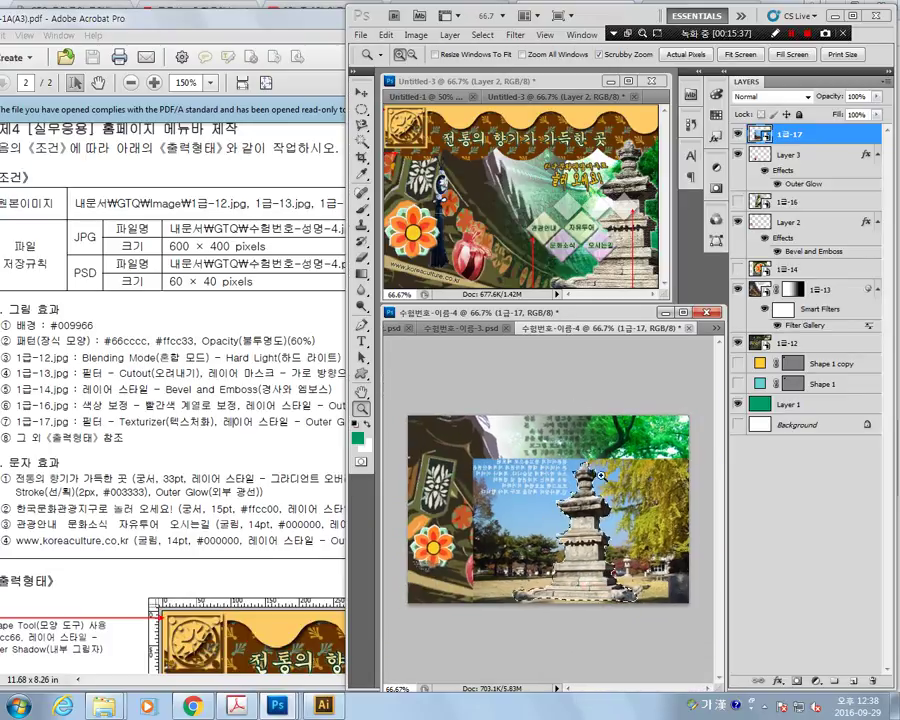
right_click(589, 555)
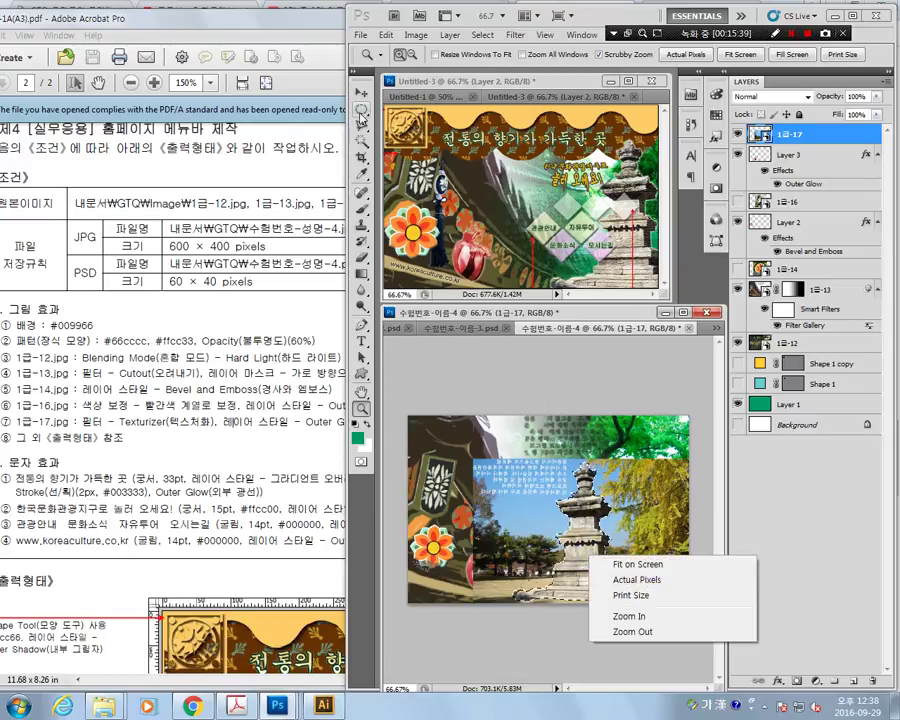
key(Escape)
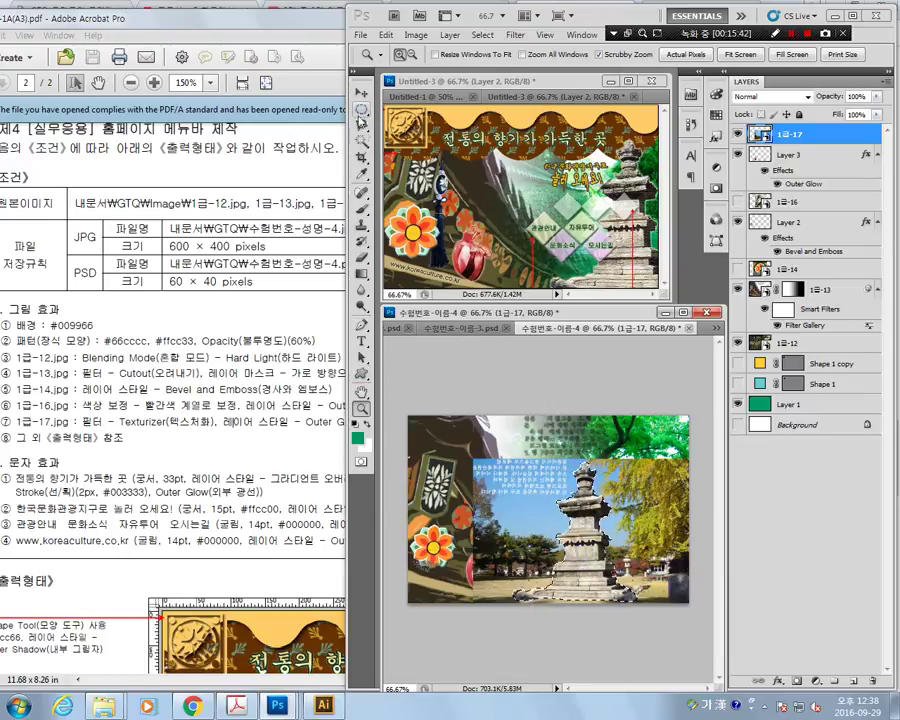
Copy the pagoda to Layer 4, hide the 1급-17 layer, and move the pagoda right.
key(l)
right_click(600, 556)
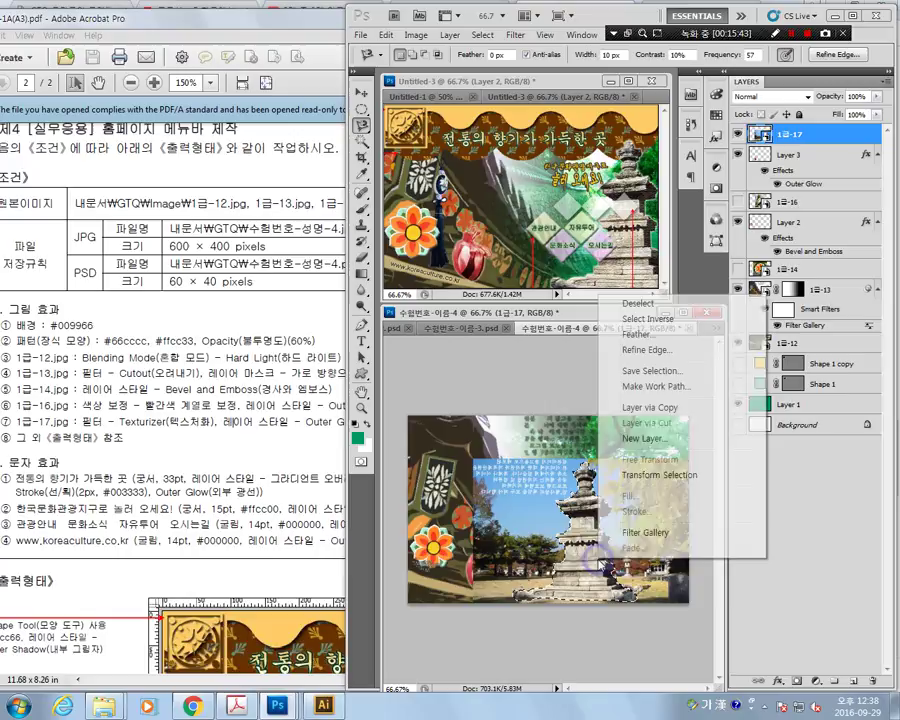
click(672, 406)
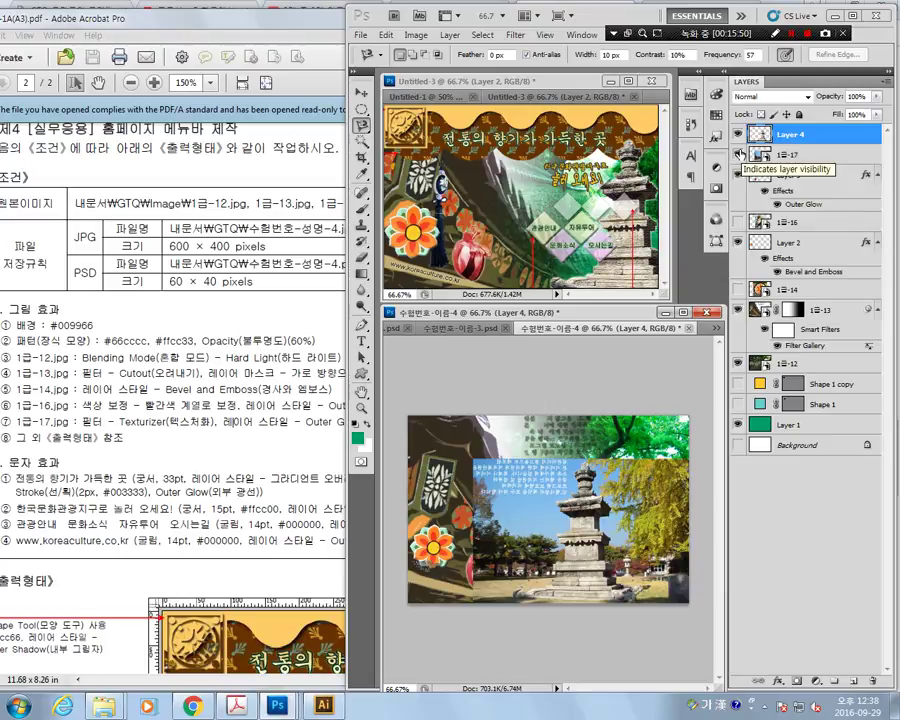
click(739, 155)
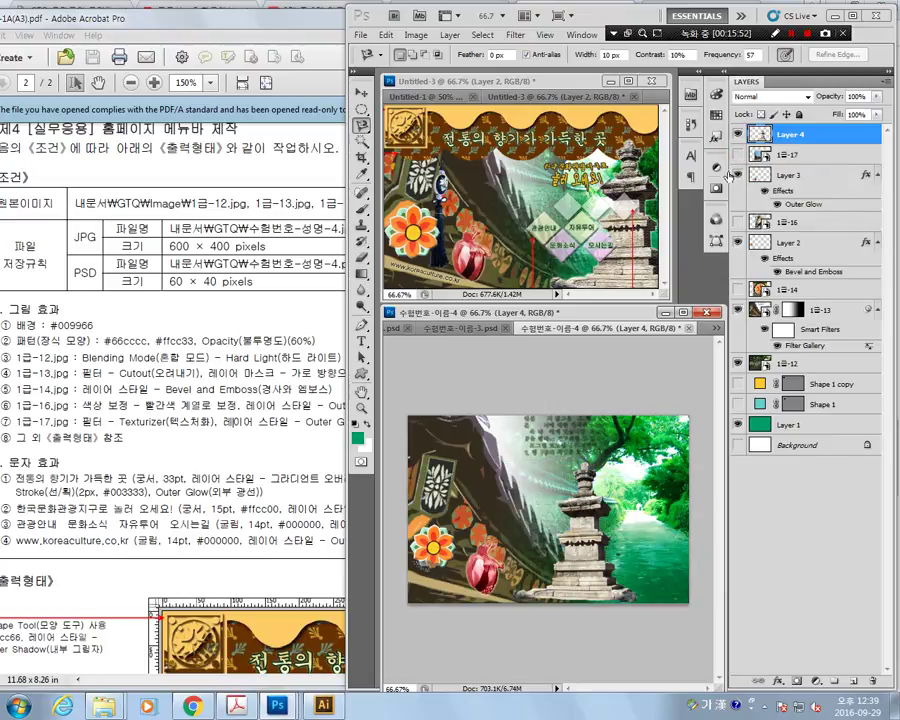
key(v)
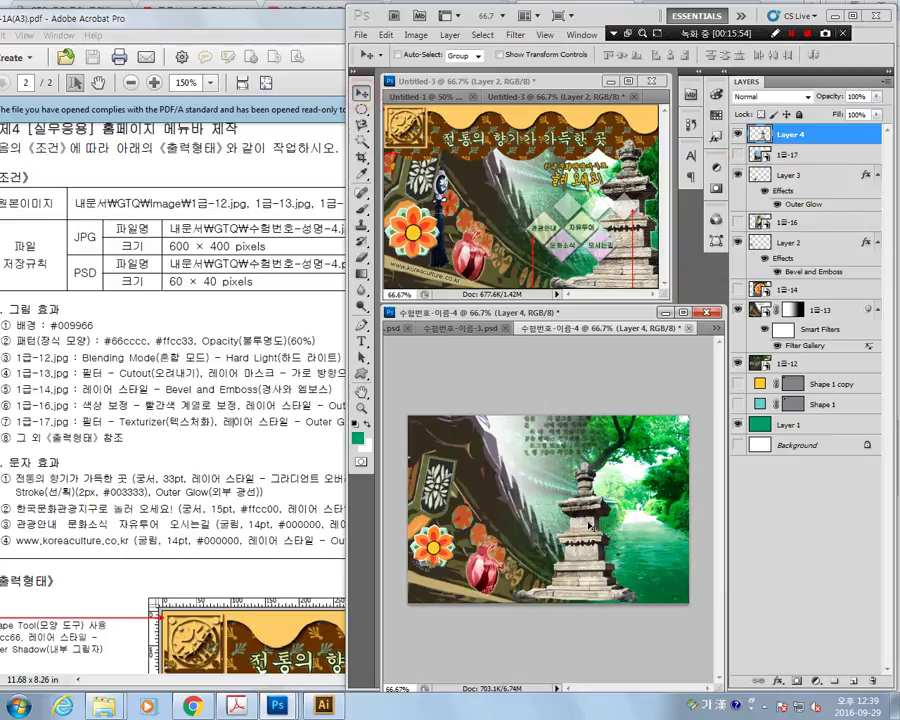
drag(587, 578, 657, 580)
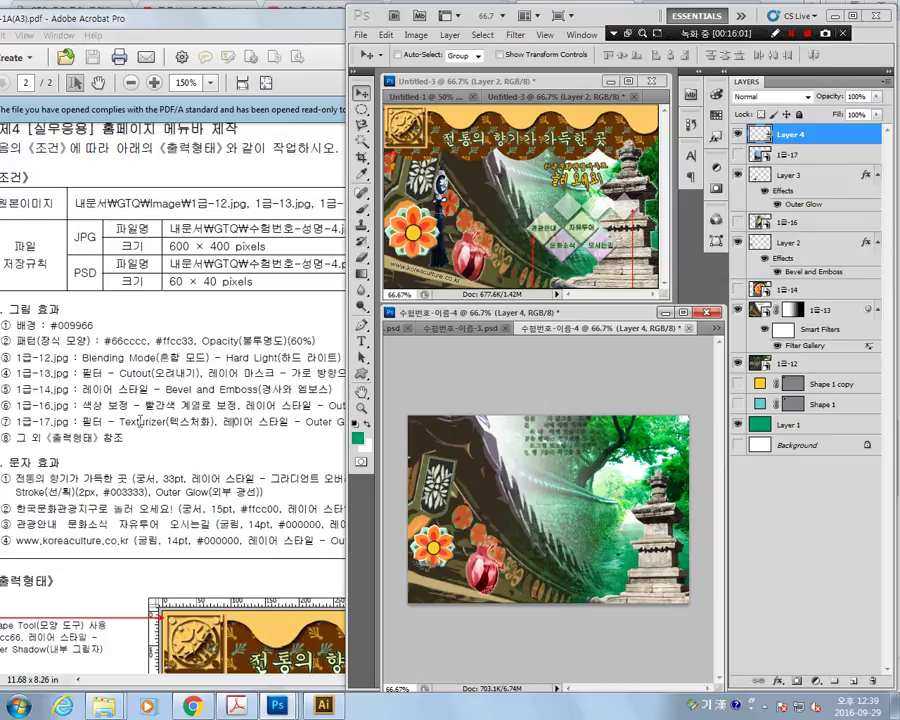
Apply a Texturizer filter (Canvas, 100% scaling, relief 4) to the Layer 4 pagoda.
right_click(797, 137)
click(515, 34)
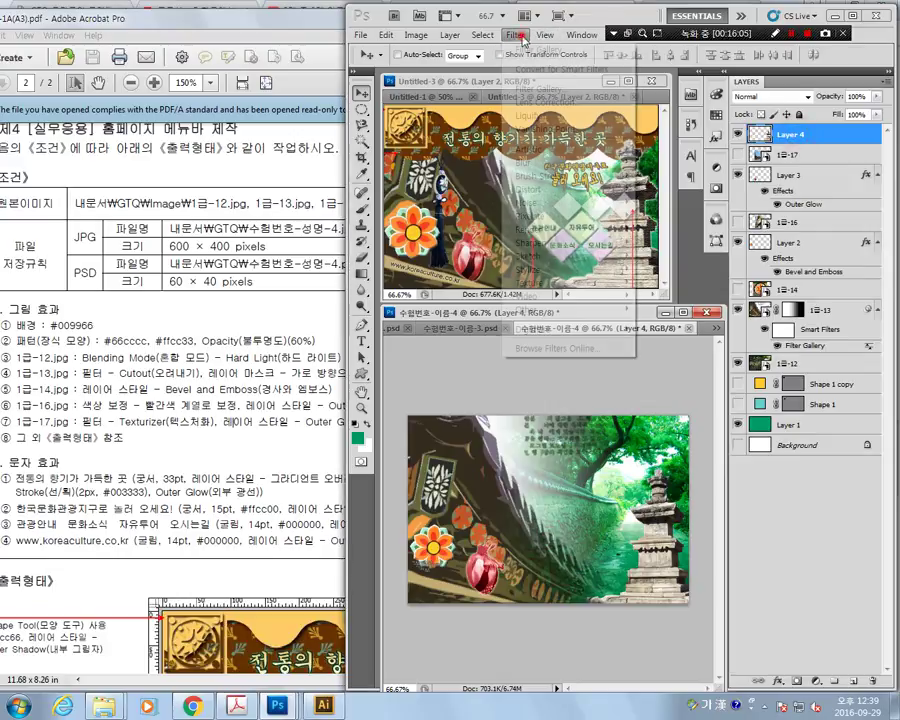
click(515, 34)
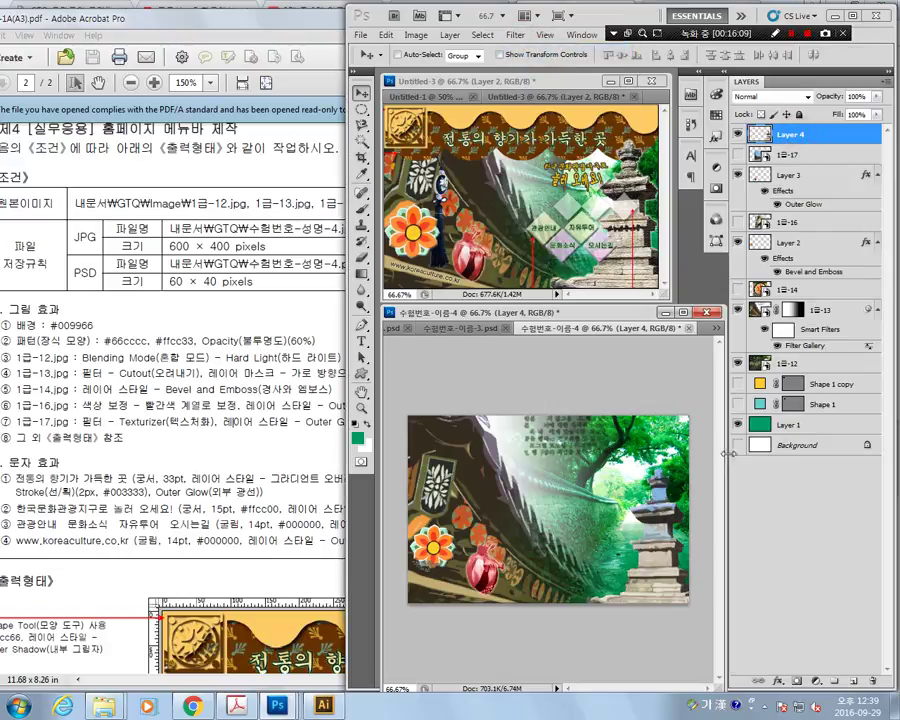
click(386, 34)
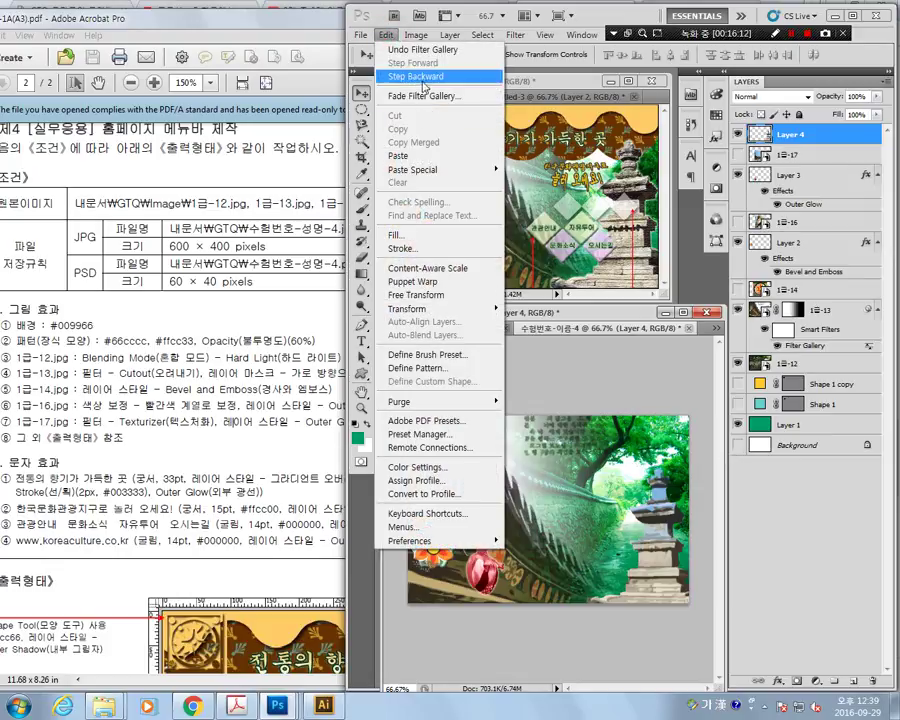
click(406, 76)
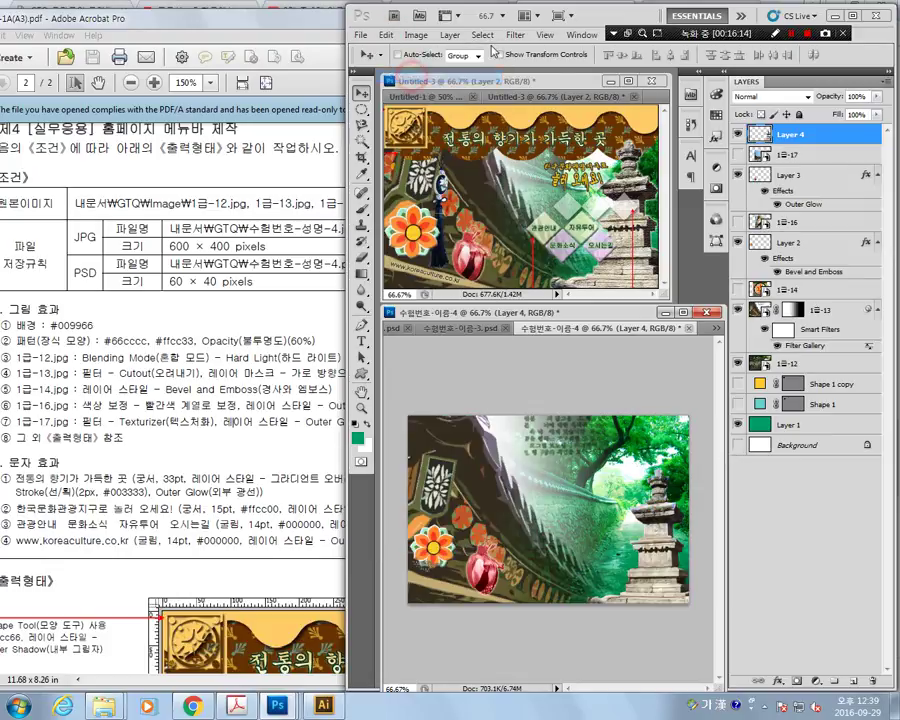
click(513, 35)
click(526, 89)
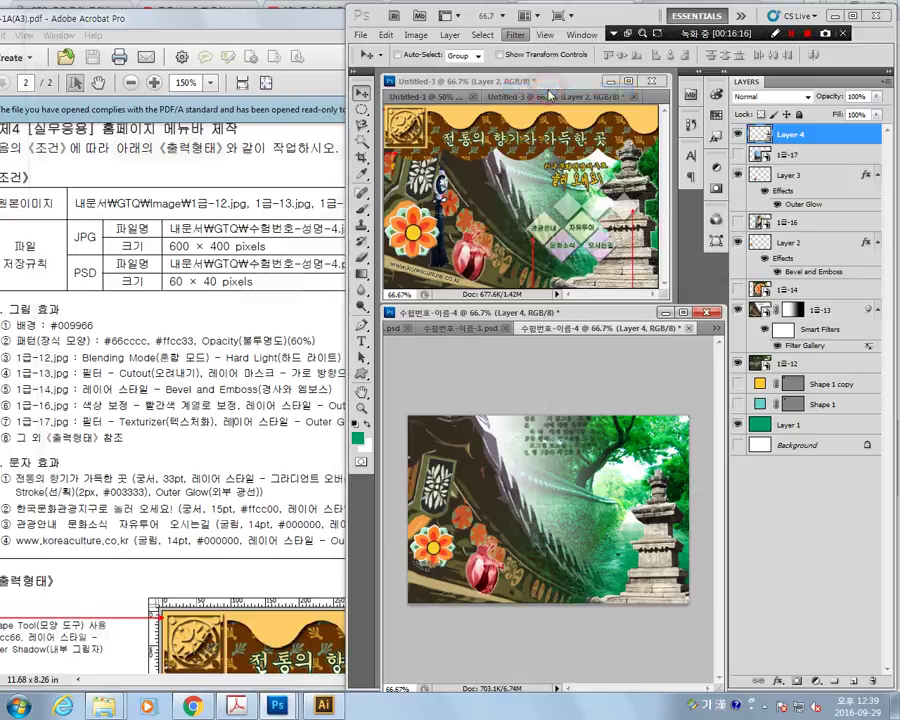
click(519, 364)
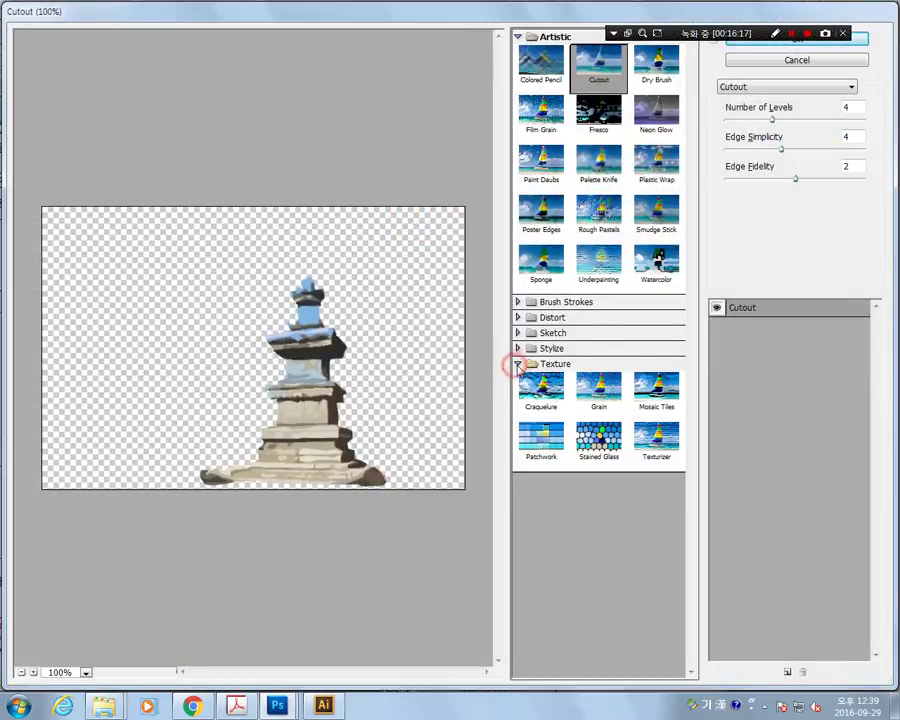
click(655, 450)
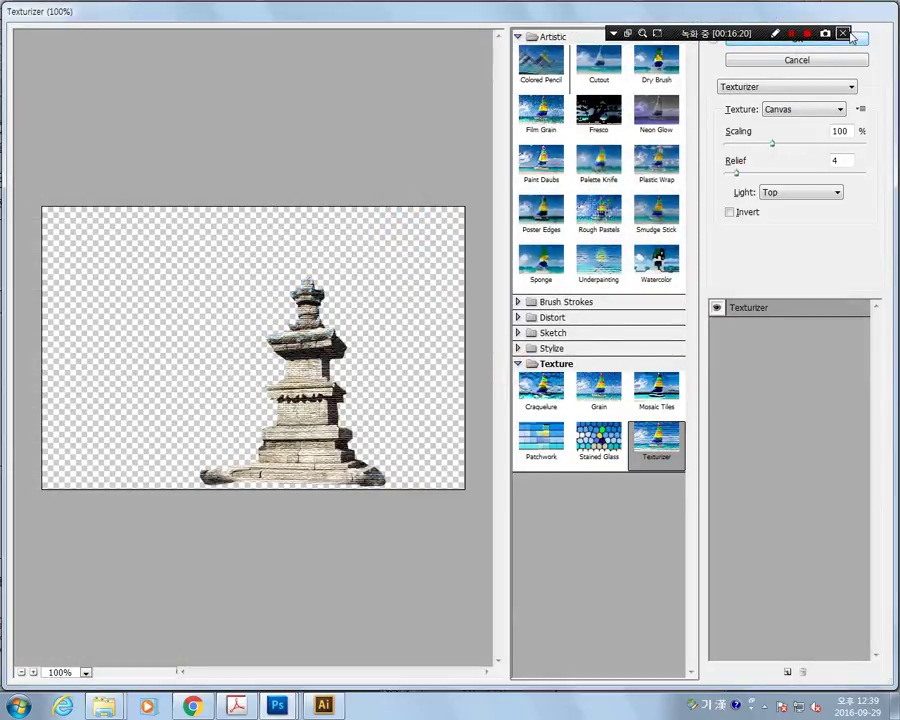
click(858, 42)
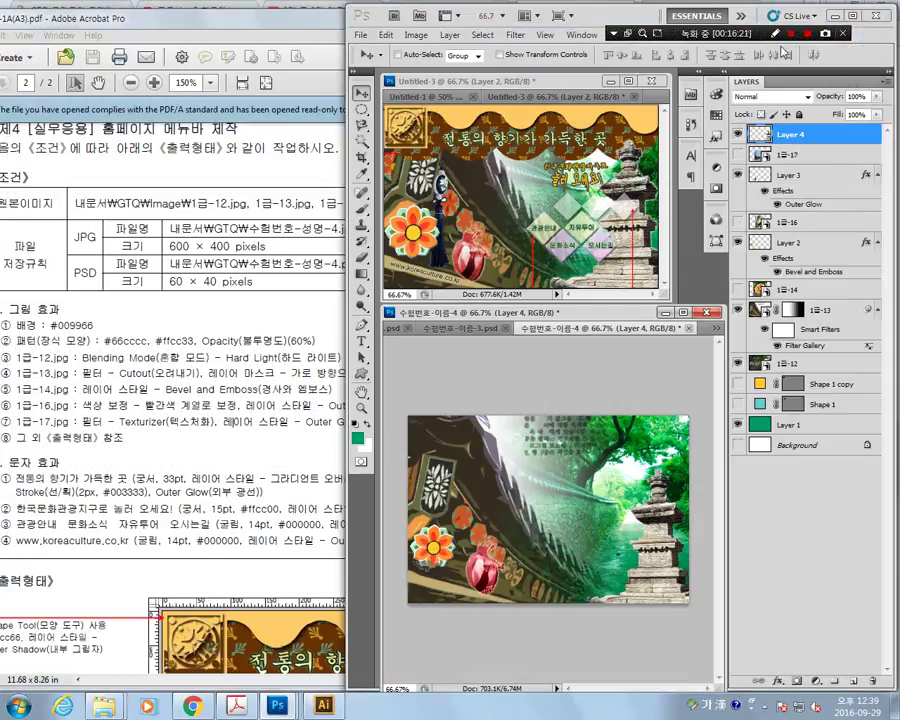
drag(765, 38, 740, 22)
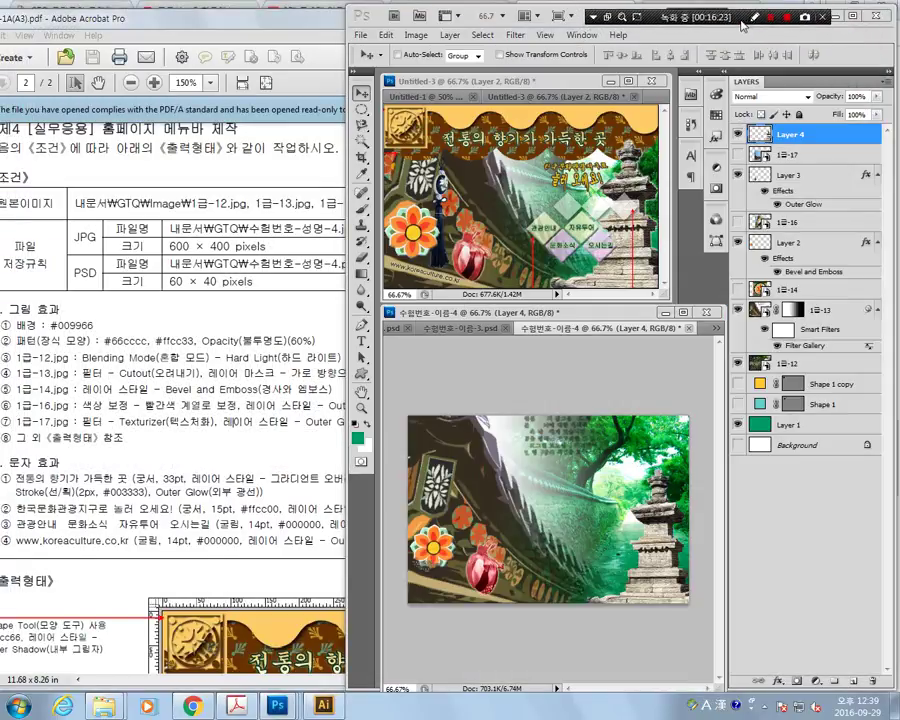
Give the Layer 4 pagoda an Outer Glow layer style through Blending Options.
click(303, 447)
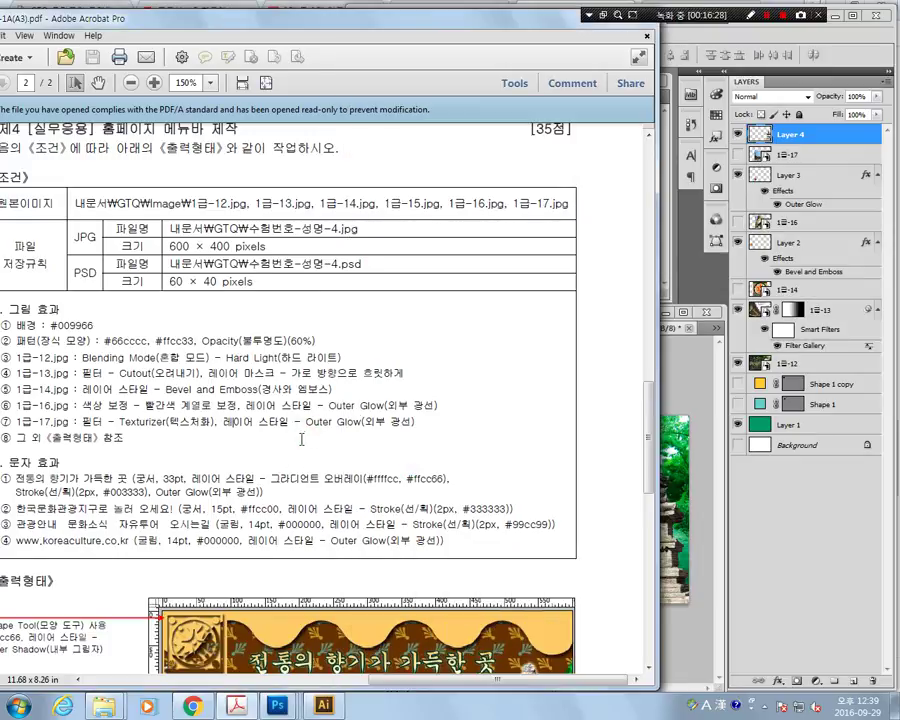
click(830, 532)
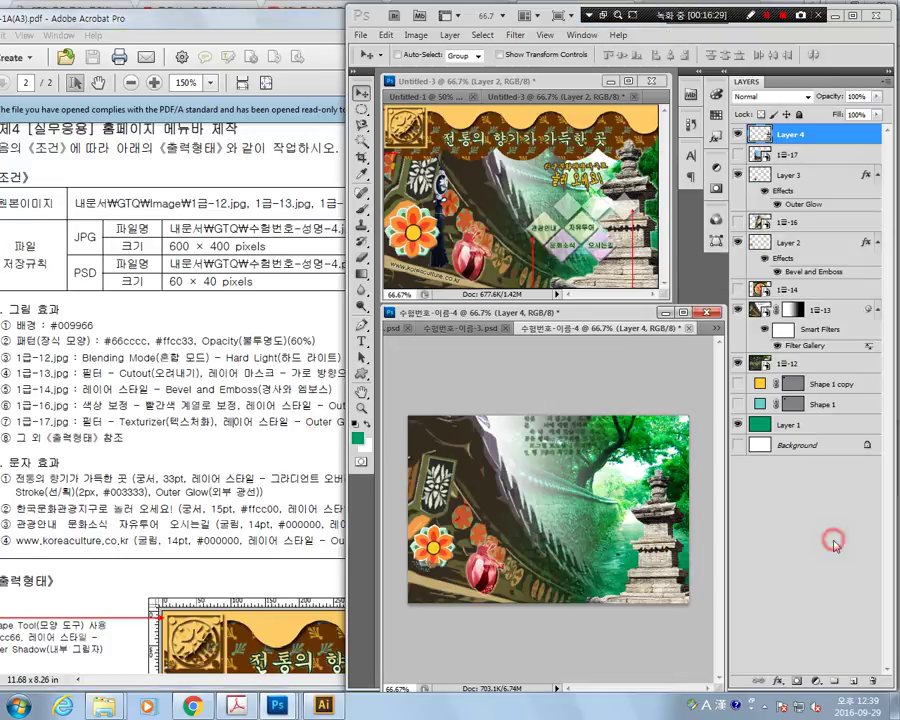
right_click(801, 141)
click(792, 160)
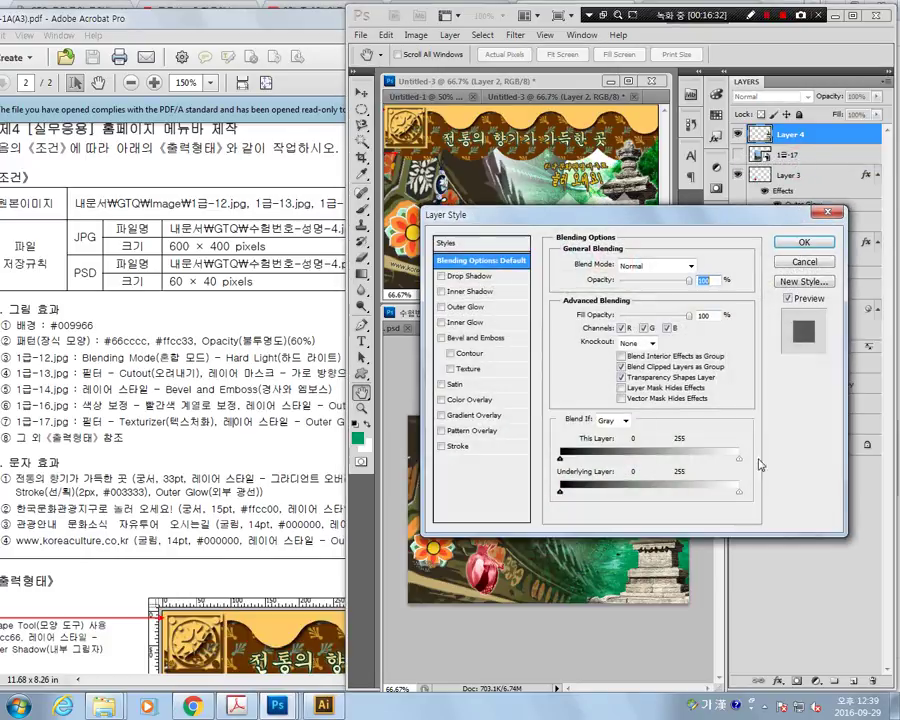
click(468, 308)
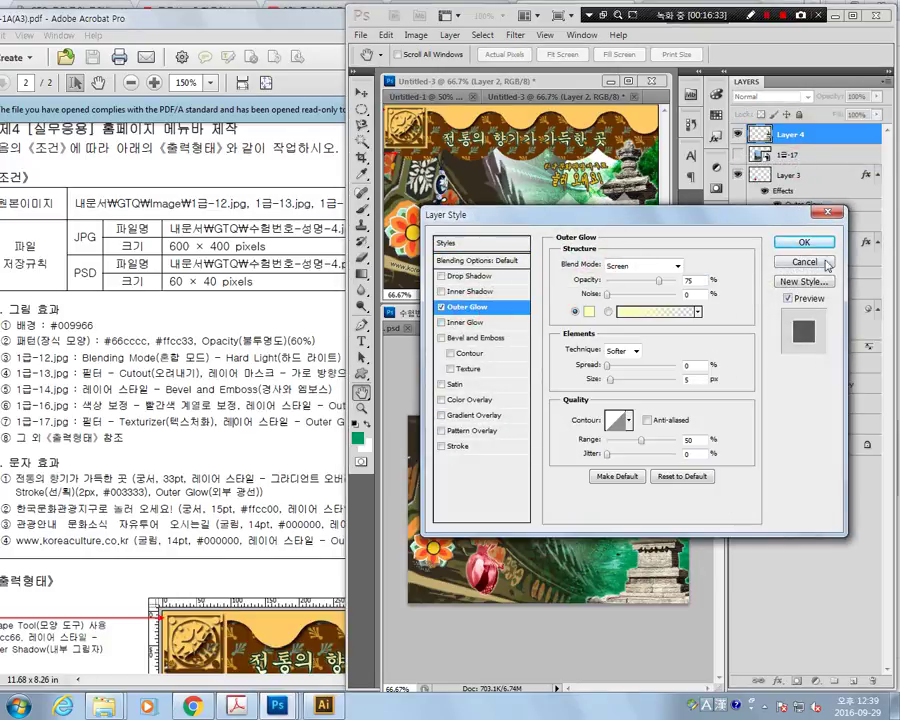
click(803, 242)
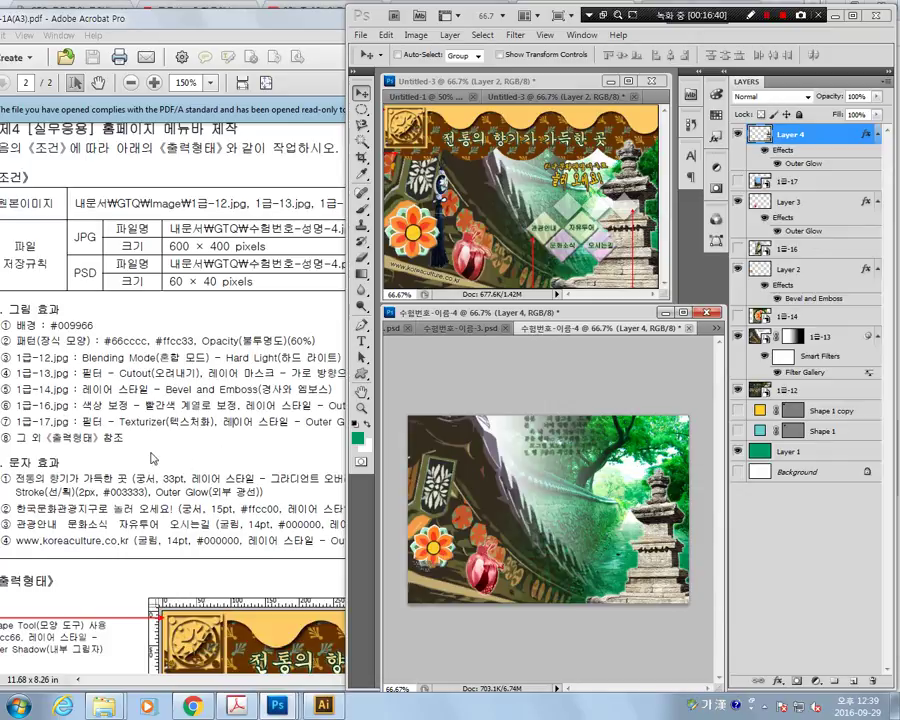
click(106, 318)
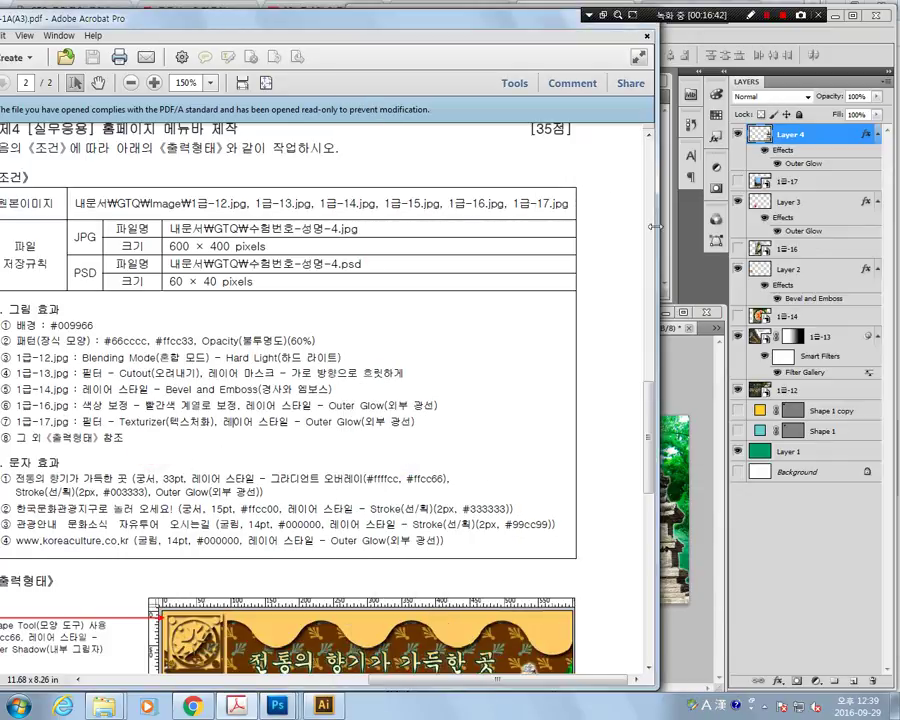
Draw the square frame custom shape near the canvas's top-left corner as Shape 2.
drag(648, 420, 650, 530)
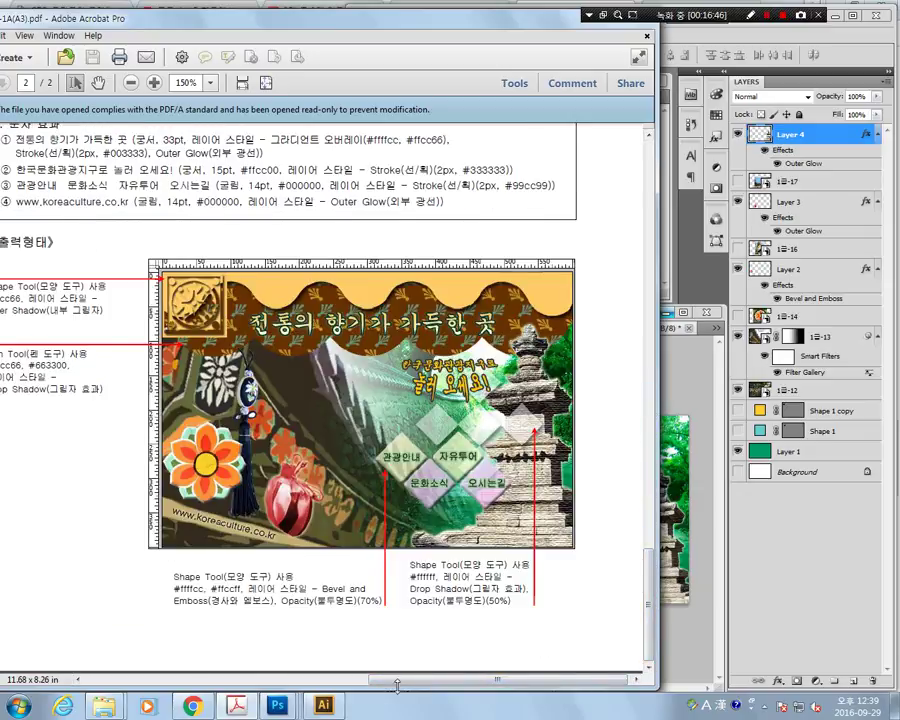
mouse_move(396, 680)
mouse_down()
mouse_move(372, 682)
mouse_move(158, 286)
mouse_up()
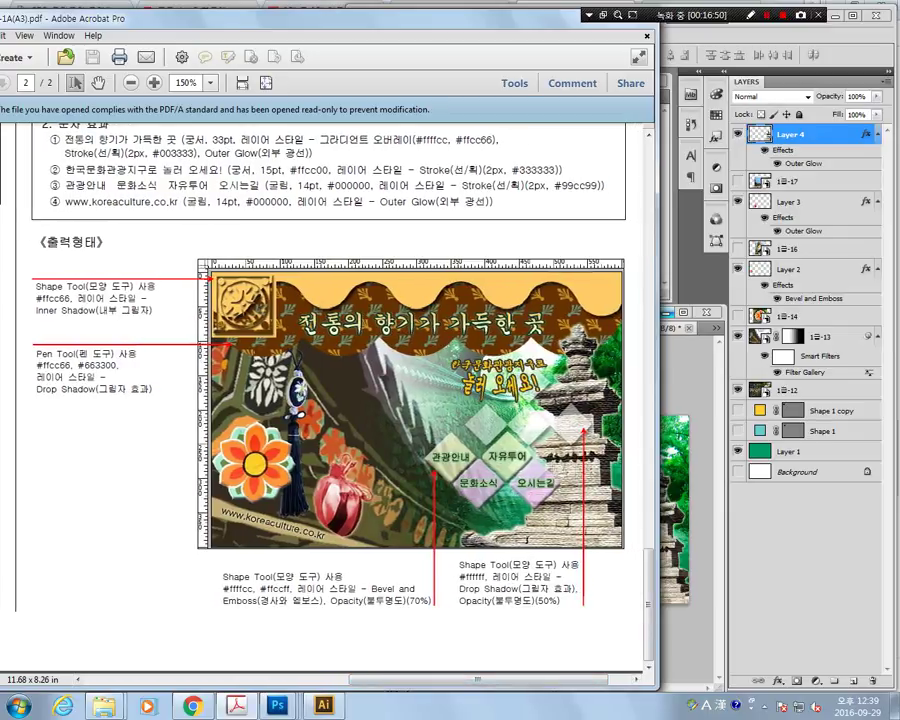
click(797, 548)
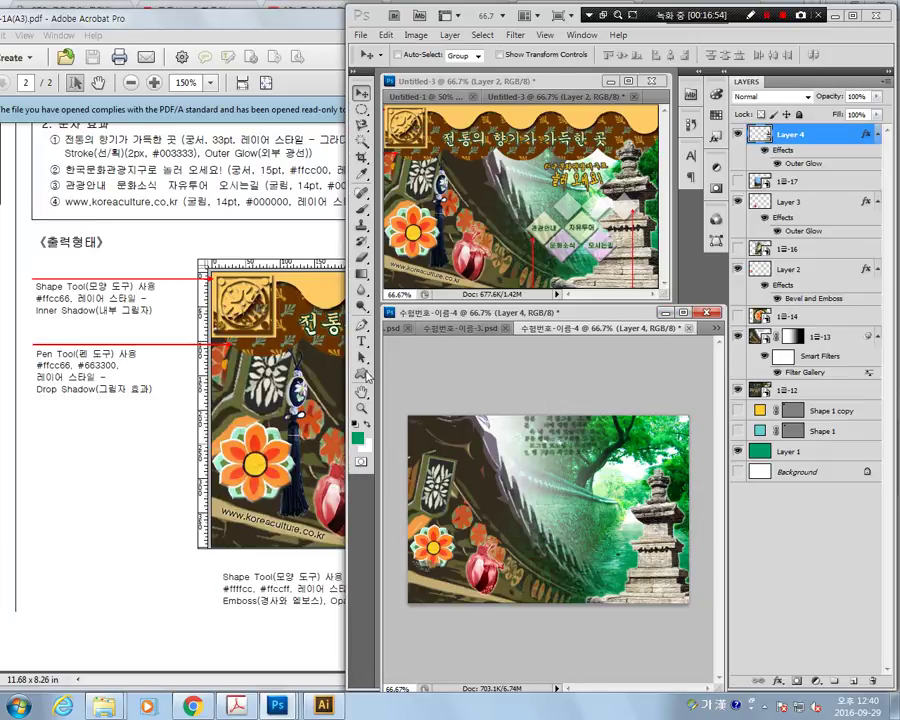
click(362, 374)
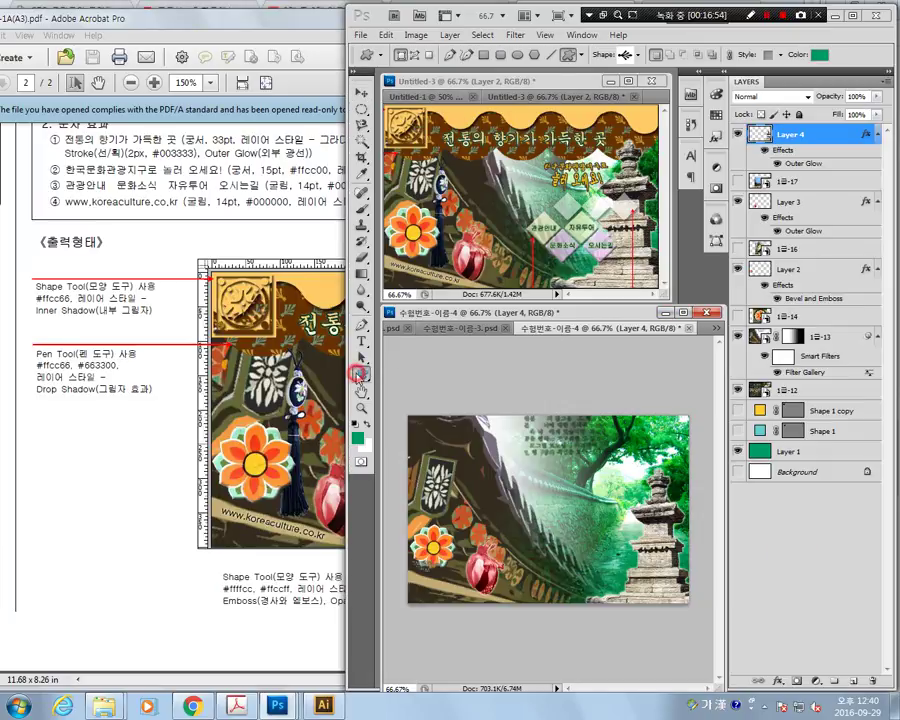
click(639, 57)
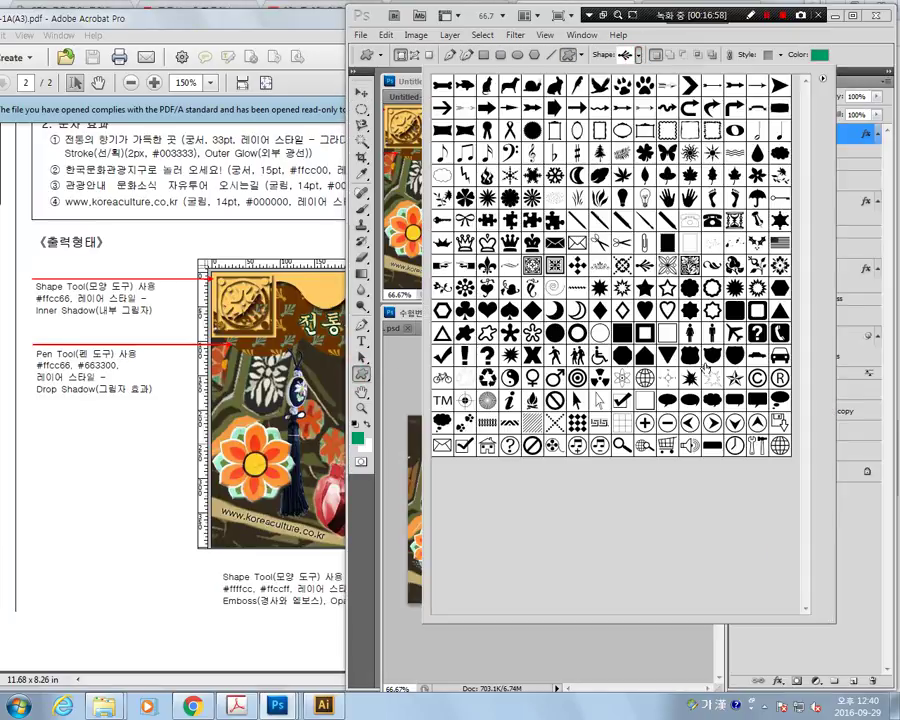
double_click(535, 266)
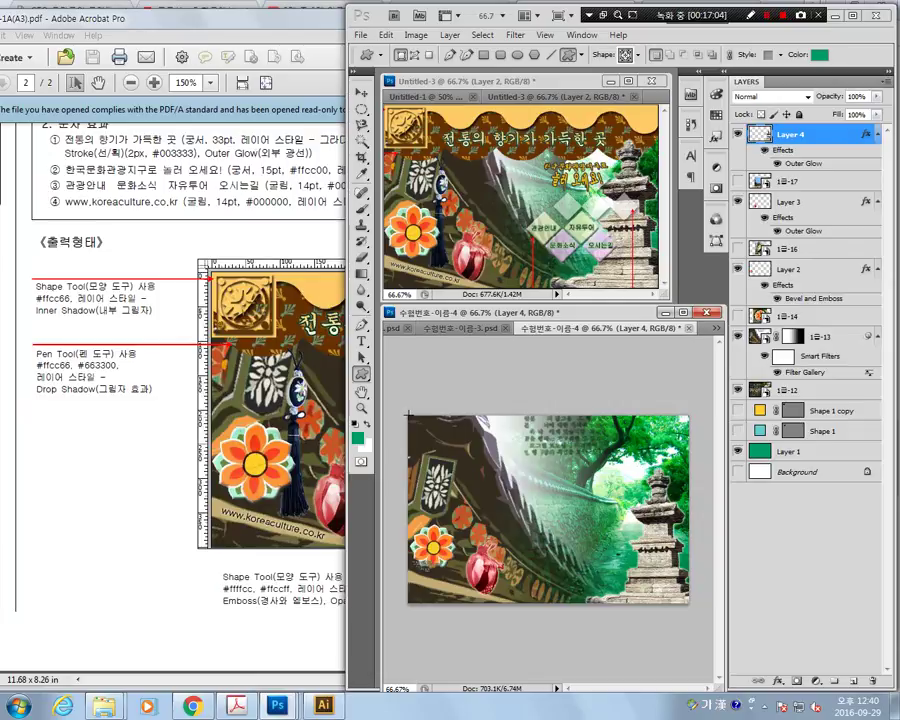
drag(407, 413, 456, 461)
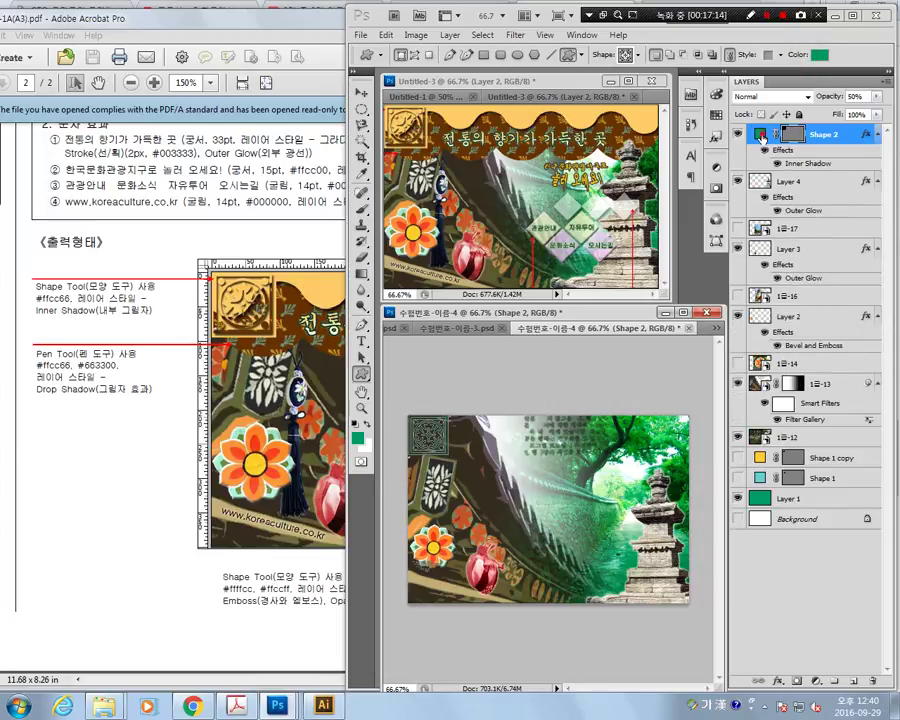
Change the Shape 2 emblem fill colour to light orange #ffcc66.
click(810, 57)
click(690, 389)
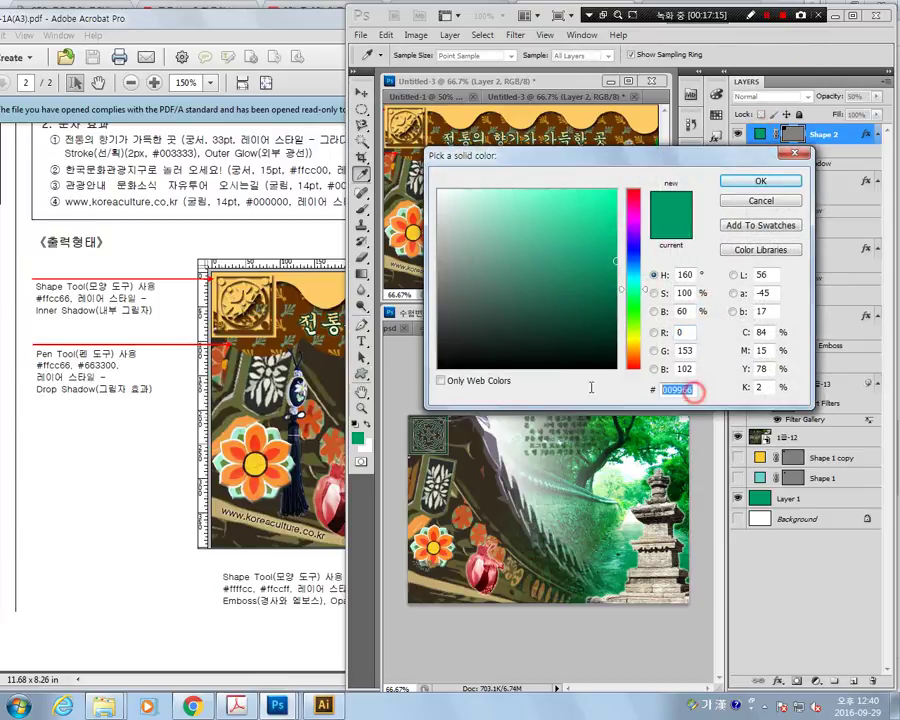
text(f)
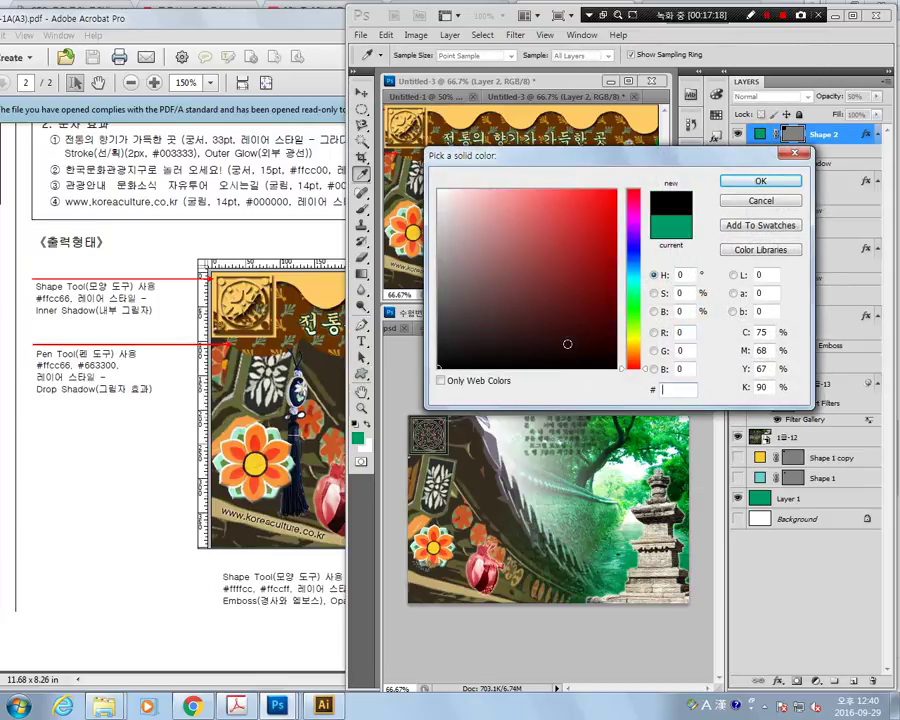
text(f)
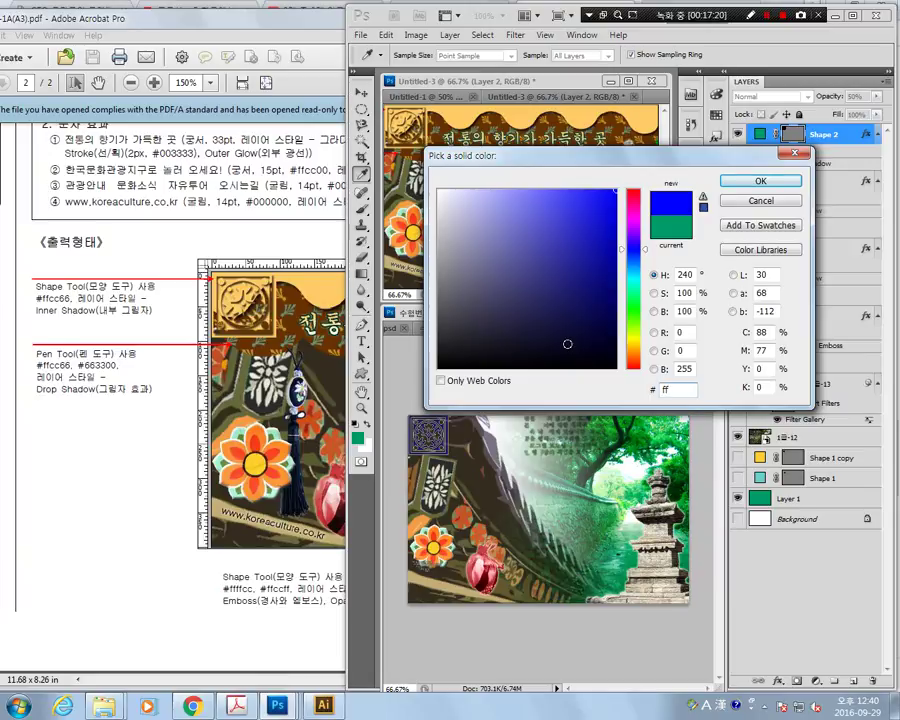
text(cc66)
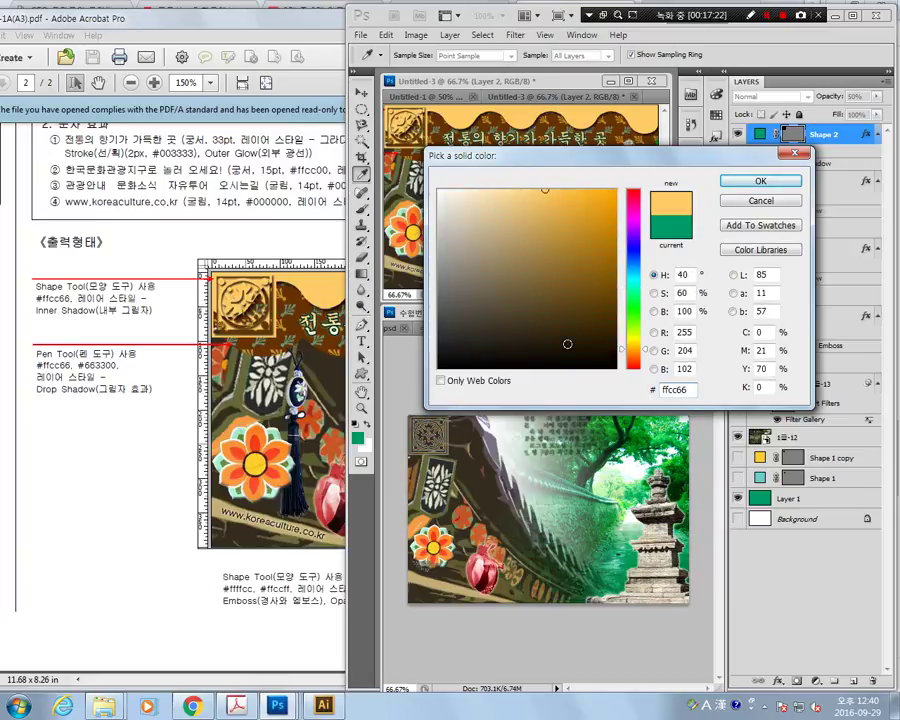
key(Return)
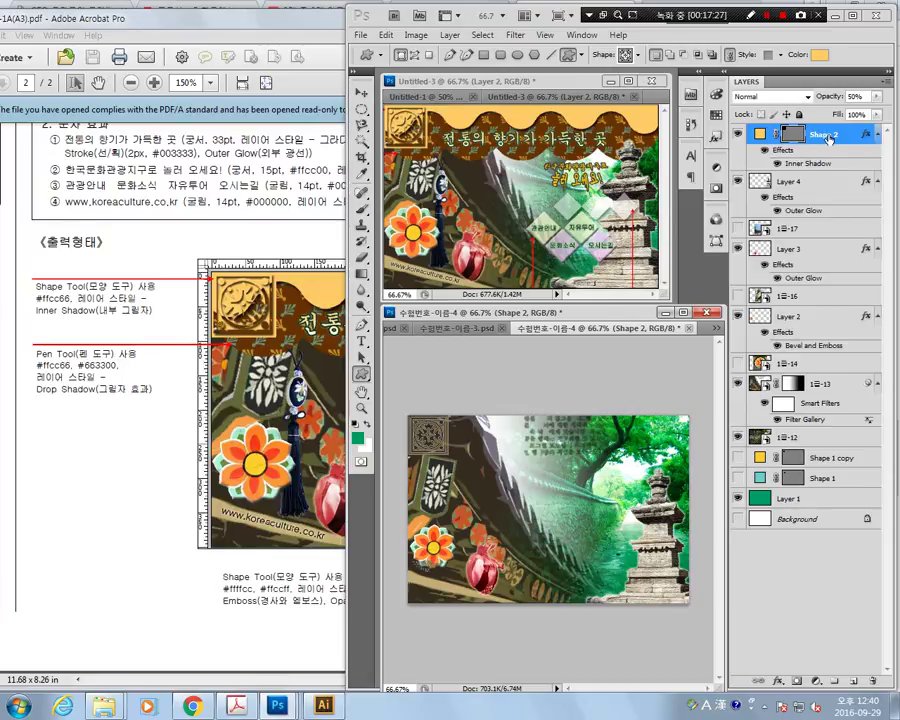
Confirm the emblem's blending options, keeping its Inner Shadow and 50% opacity.
right_click(829, 139)
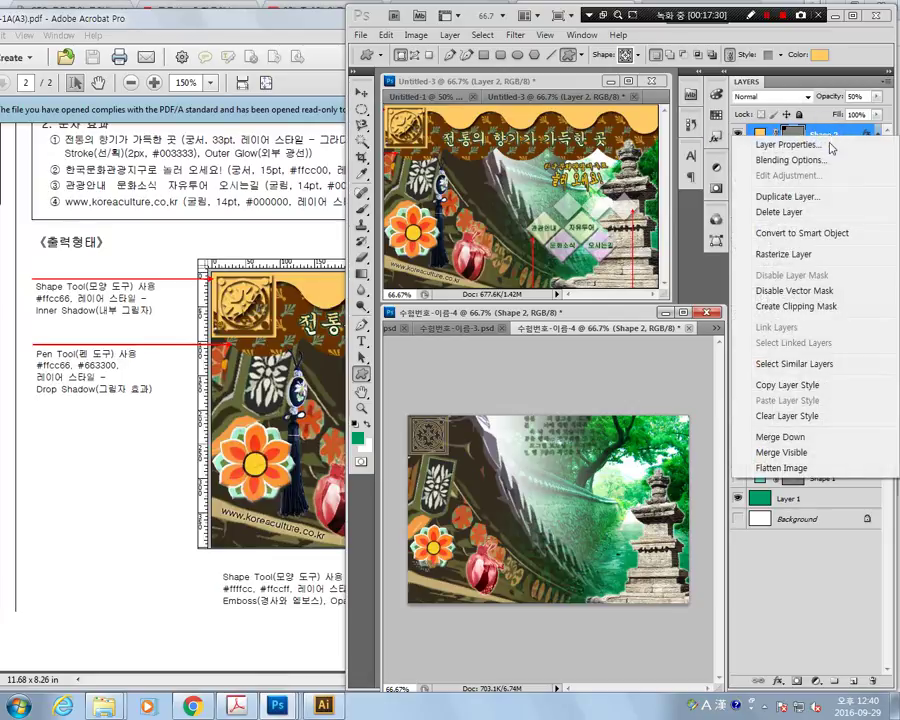
click(811, 162)
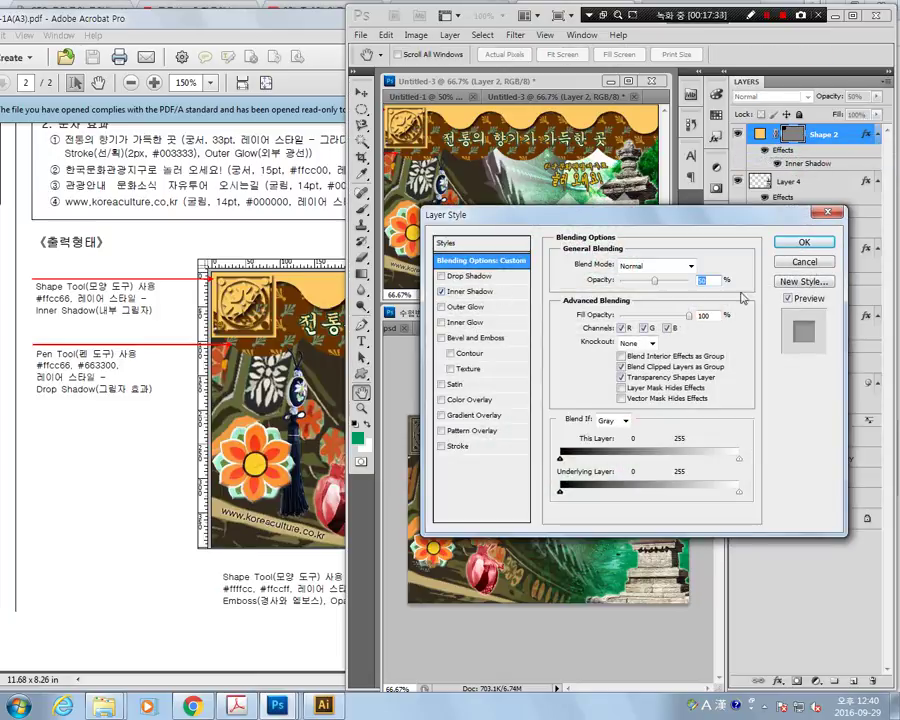
click(808, 244)
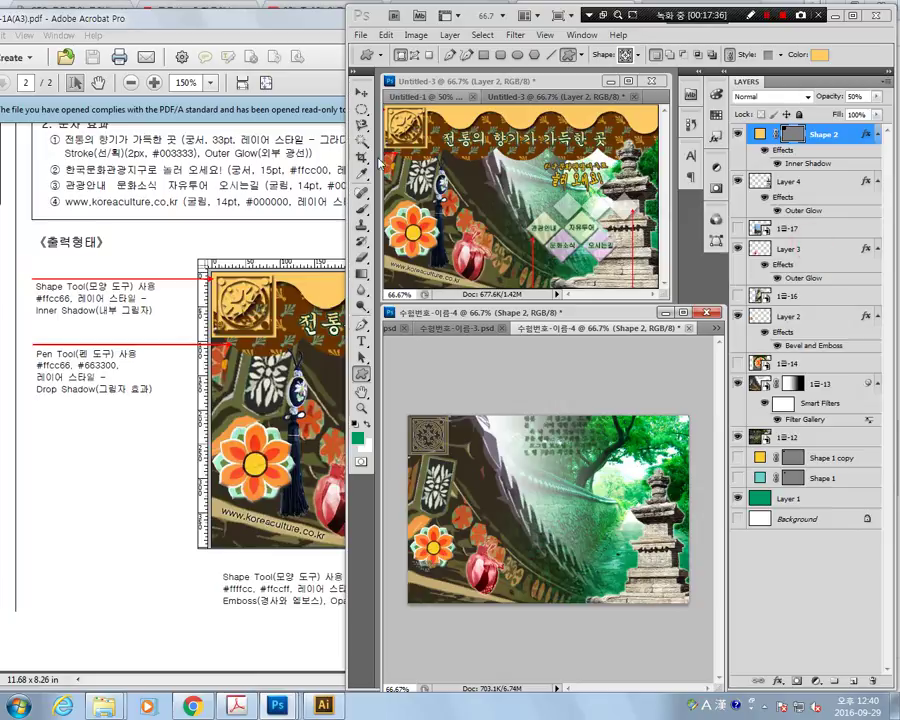
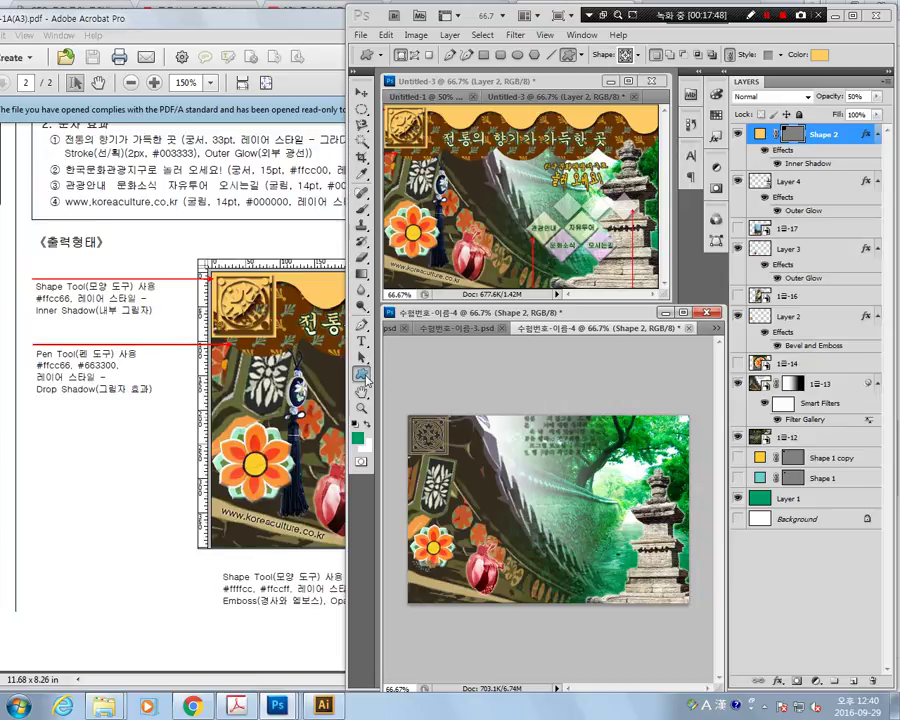
On a new empty layer, draw a closed wavy pen path along the photo's top band.
click(361, 325)
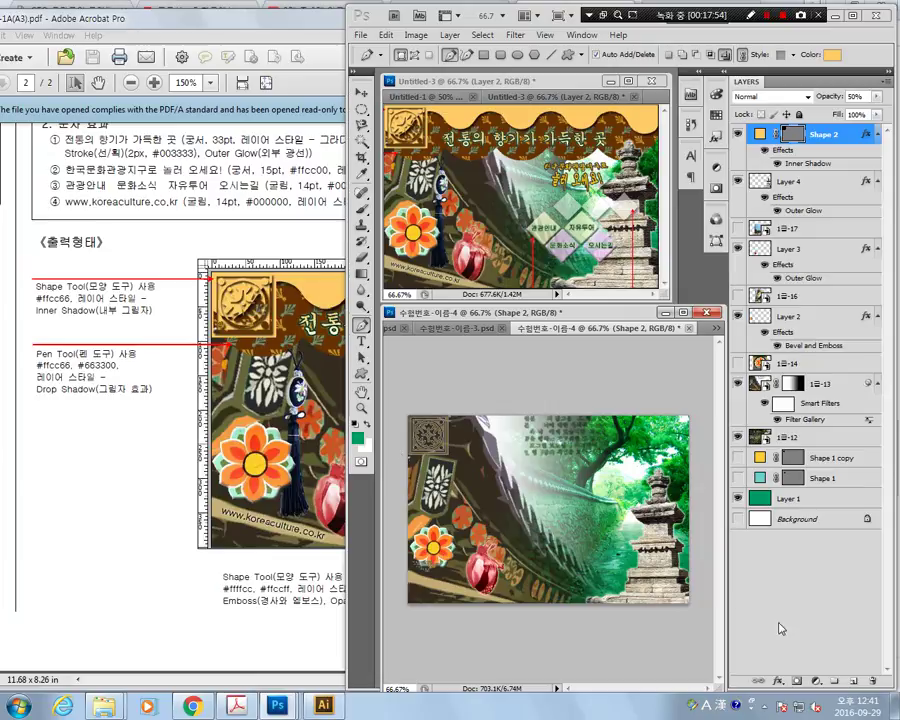
key(ctrl+shift+alt+n)
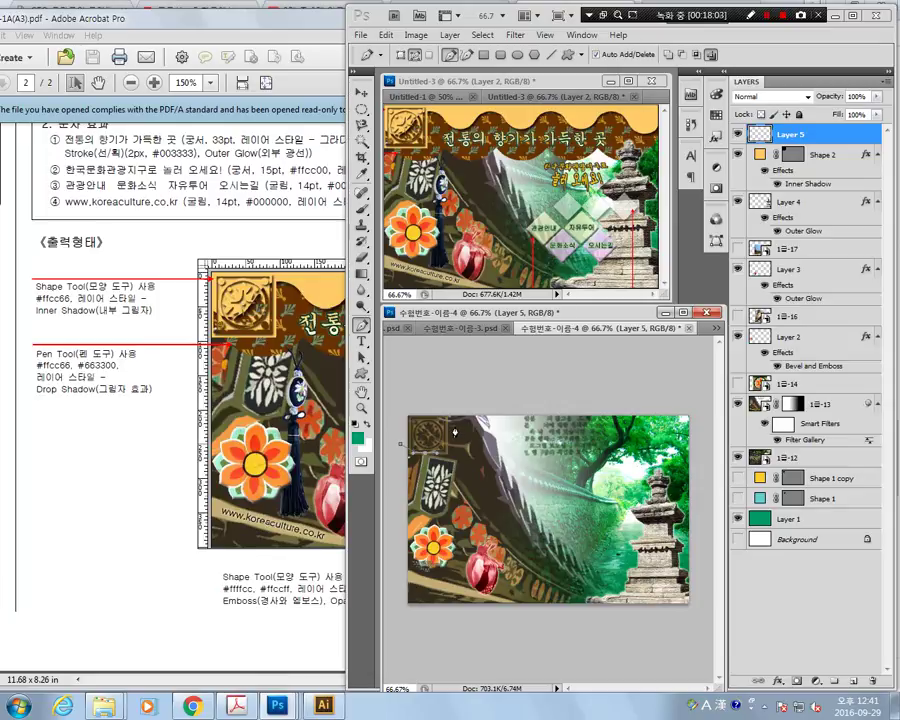
drag(455, 430, 467, 430)
click(499, 446)
drag(507, 430, 519, 432)
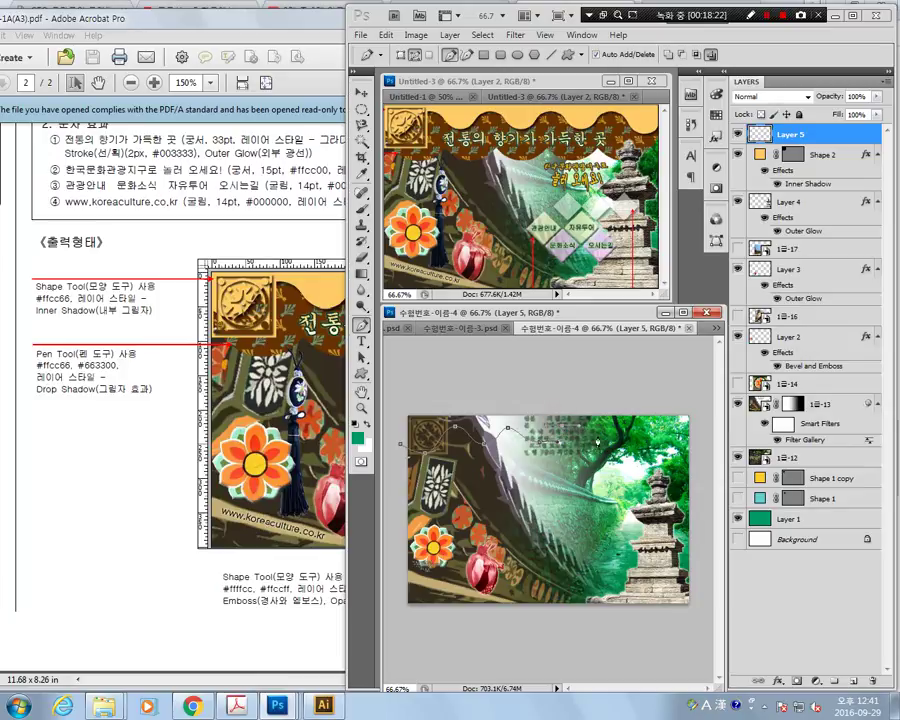
drag(607, 453, 628, 451)
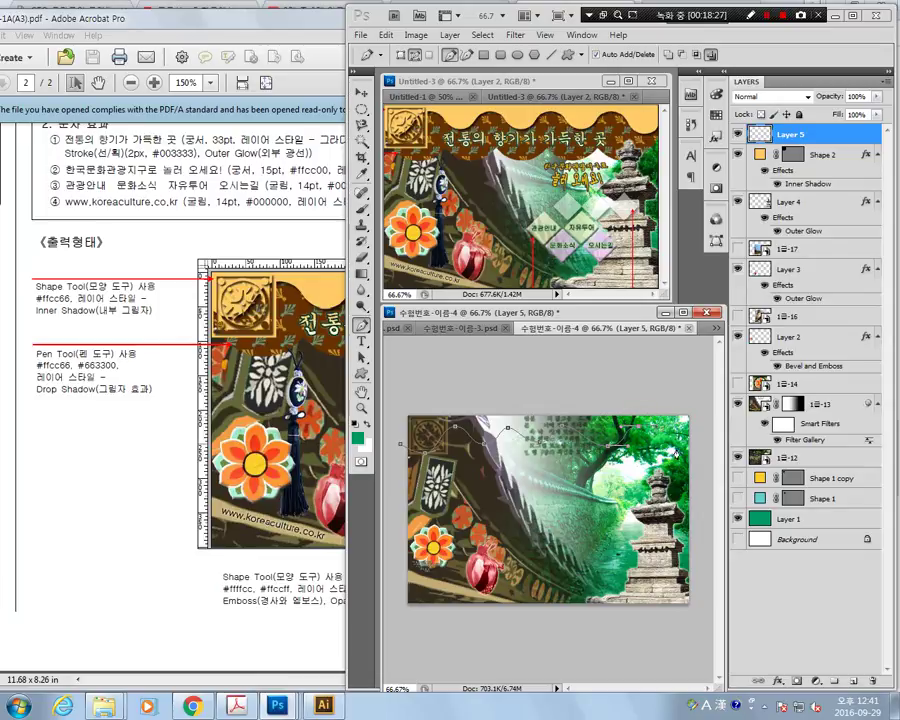
drag(675, 455, 698, 454)
click(694, 411)
click(402, 411)
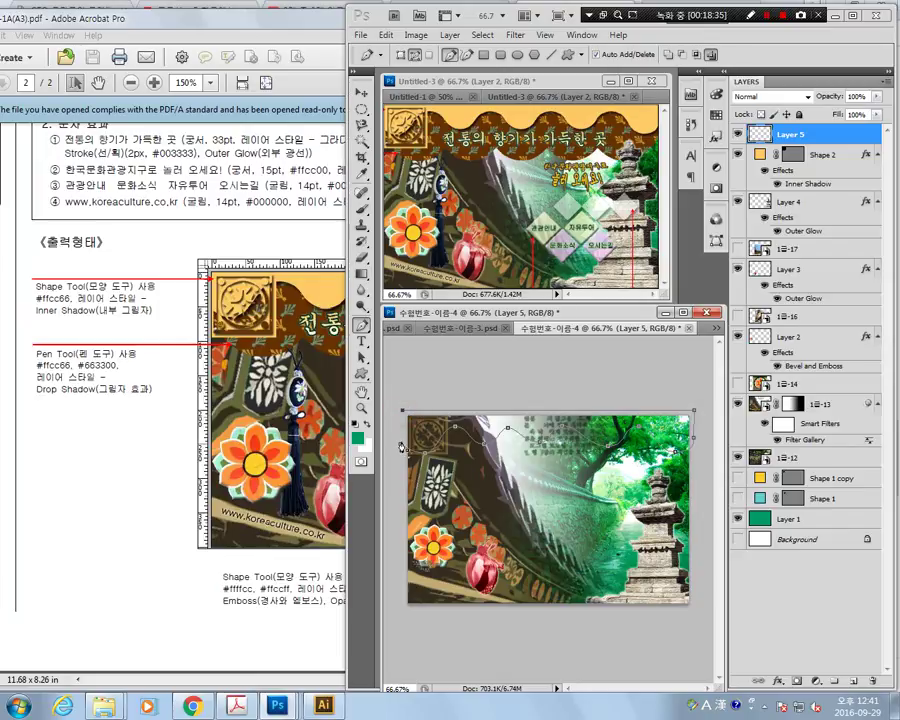
click(400, 447)
Select the wavy path, cancel its Fill Path options, and delete the path.
right_click(796, 143)
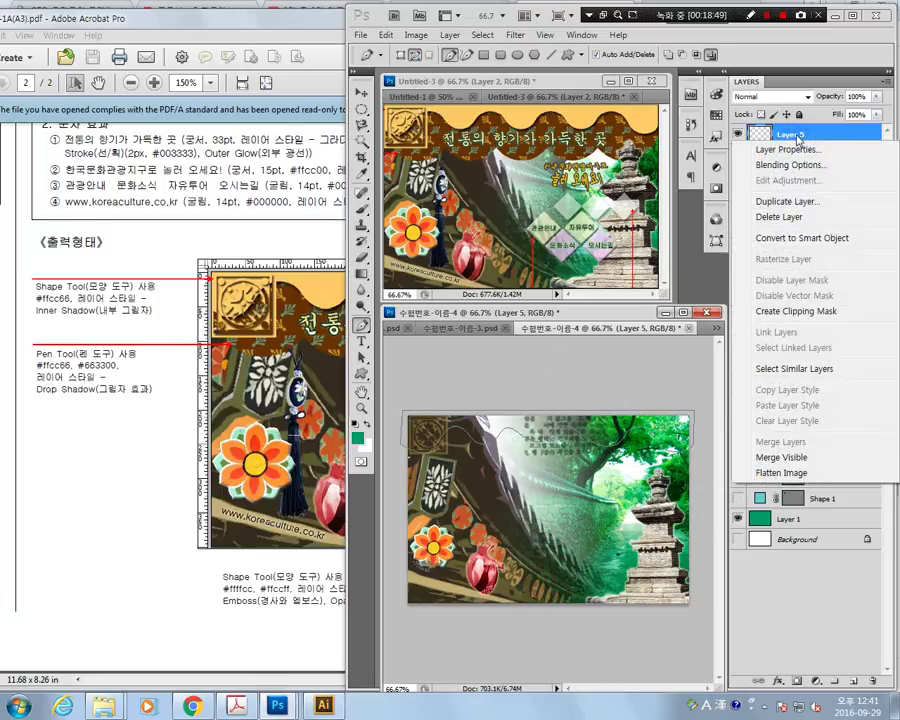
right_click(512, 424)
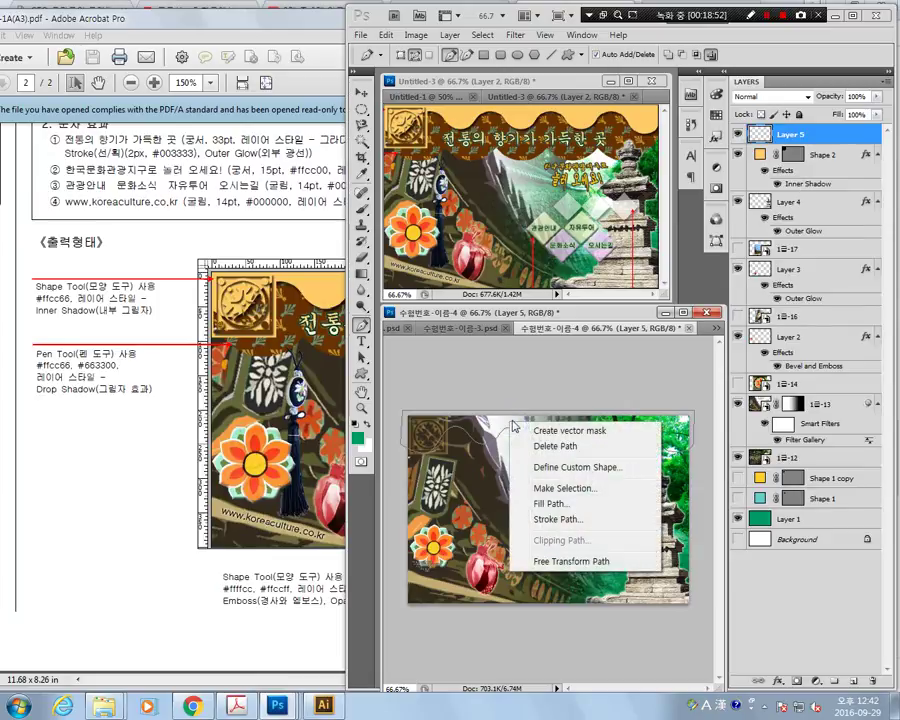
click(362, 358)
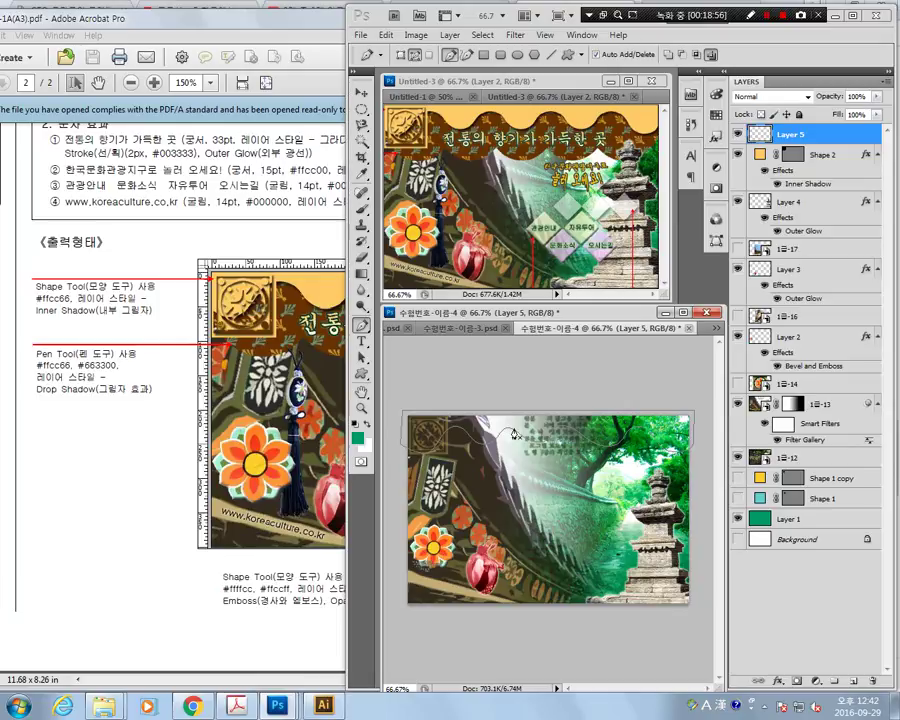
click(362, 357)
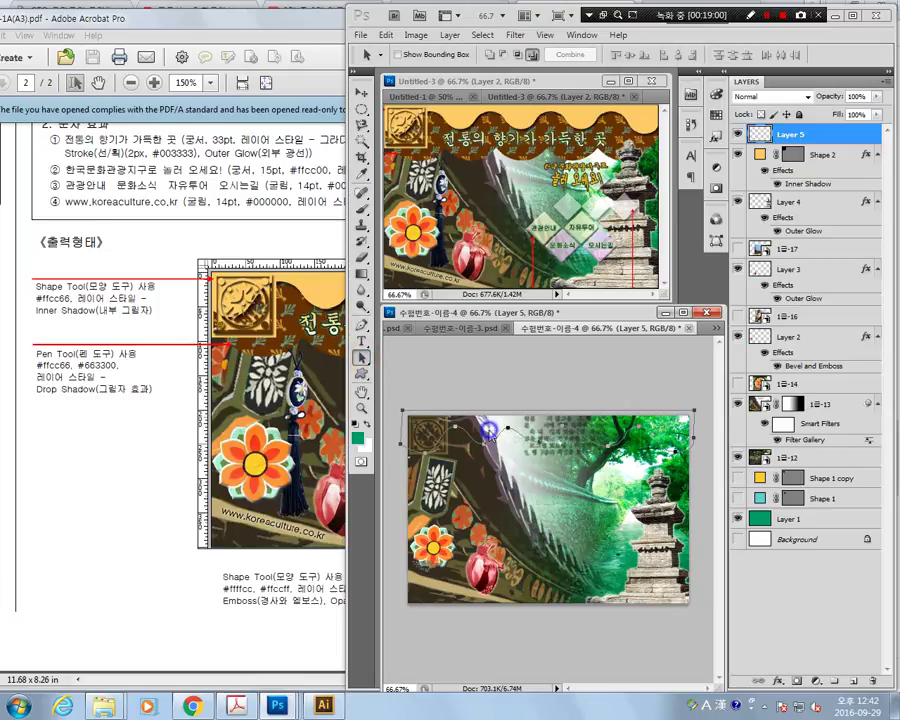
right_click(490, 434)
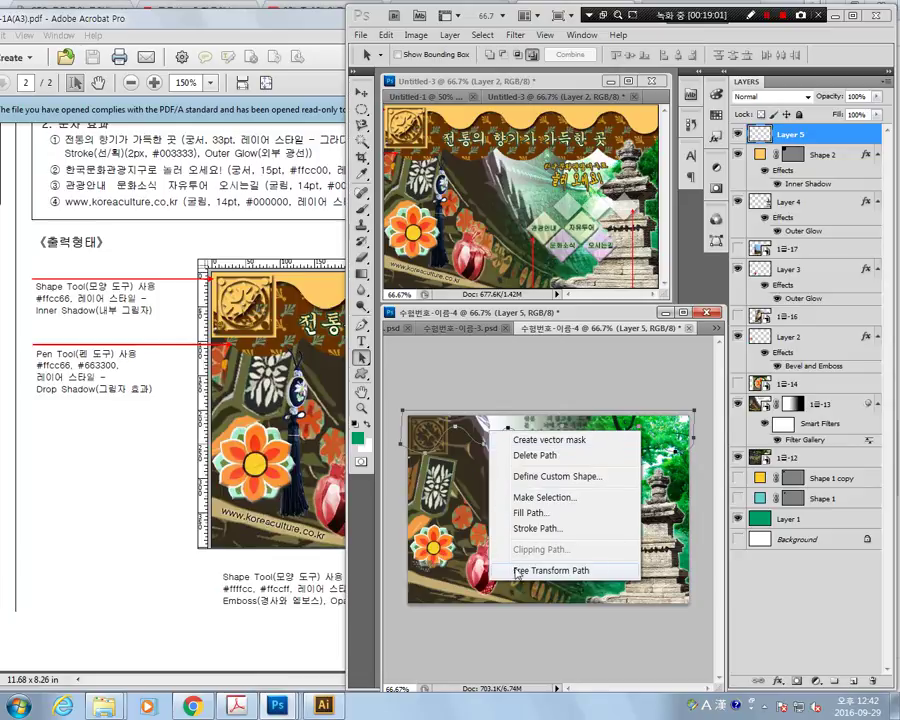
click(530, 513)
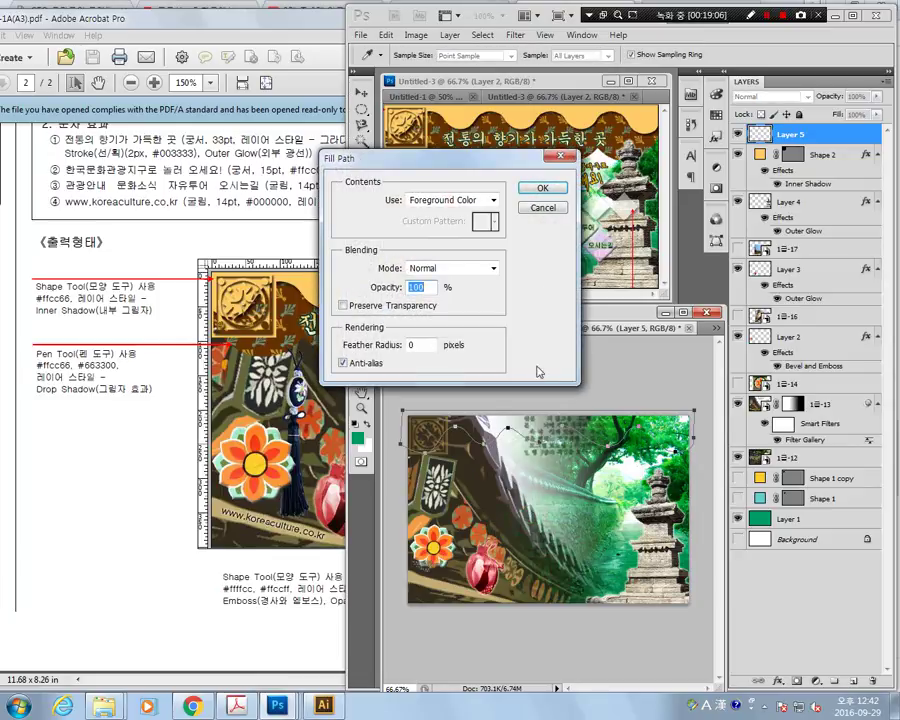
click(543, 209)
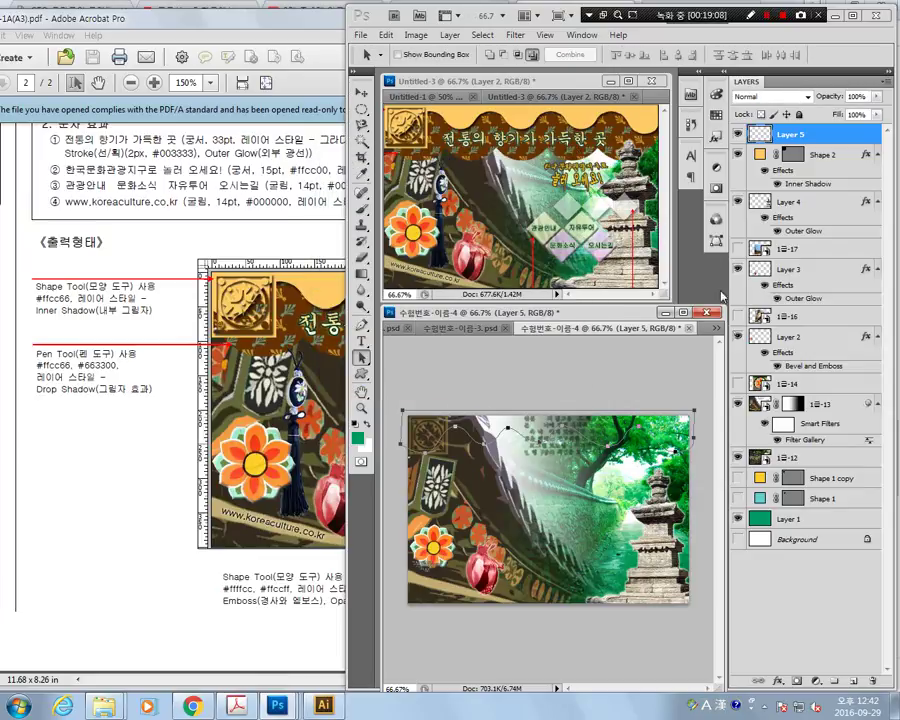
key(Escape)
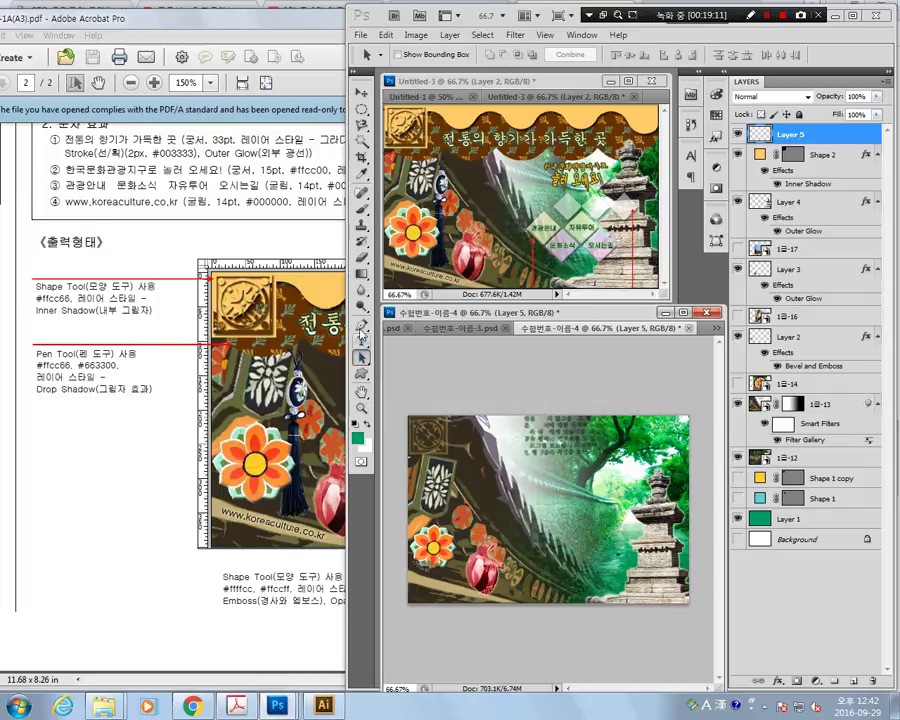
Switch the Pen to Shape Layers and start the shape at the top-left, undoing a misplaced point.
click(362, 325)
click(404, 55)
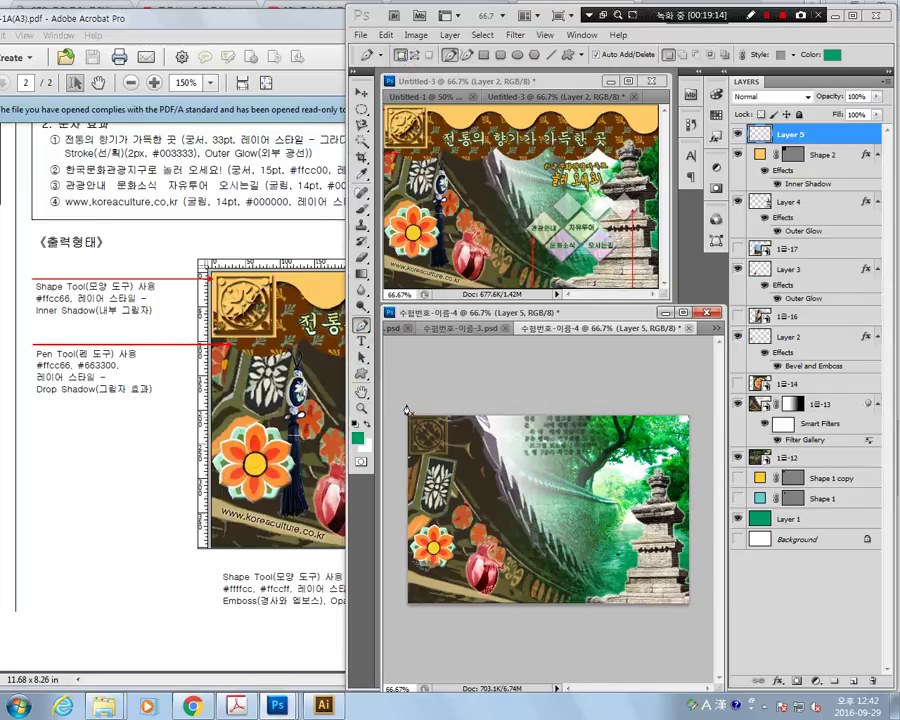
click(401, 410)
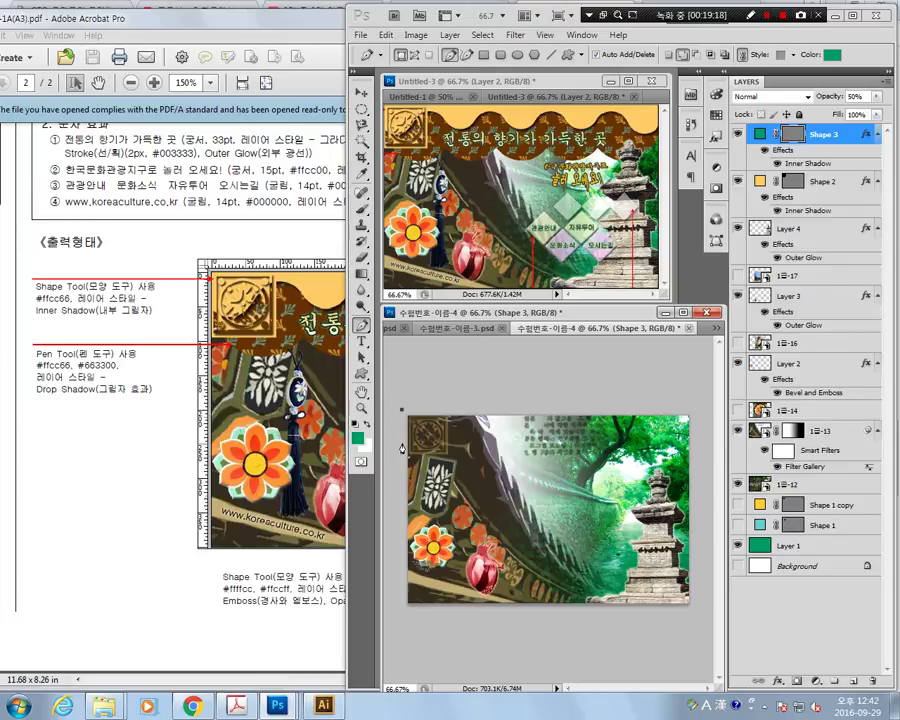
click(402, 444)
drag(425, 448, 444, 452)
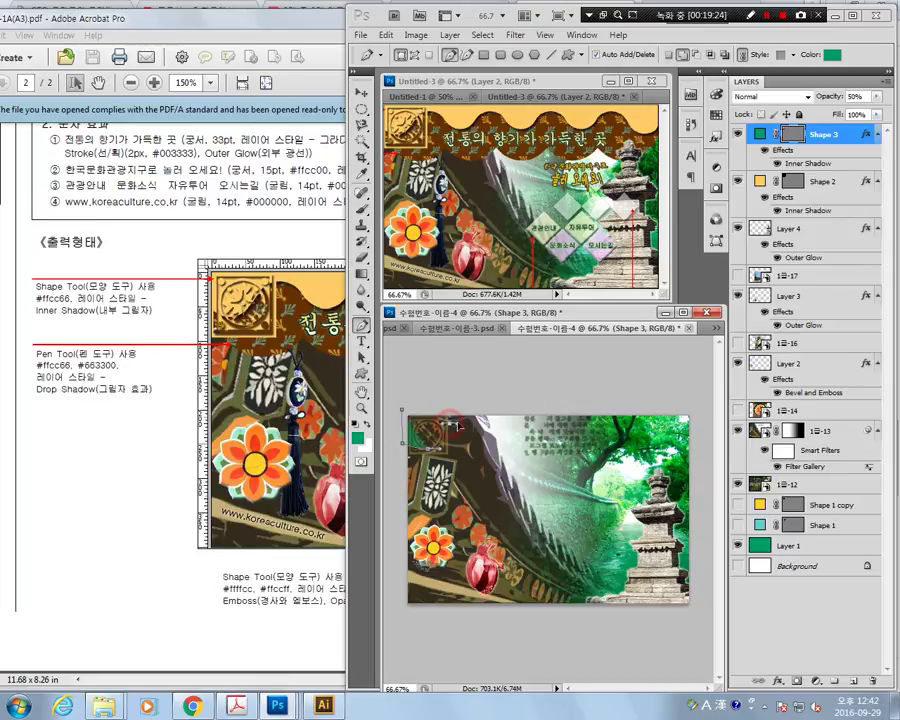
drag(452, 429, 463, 428)
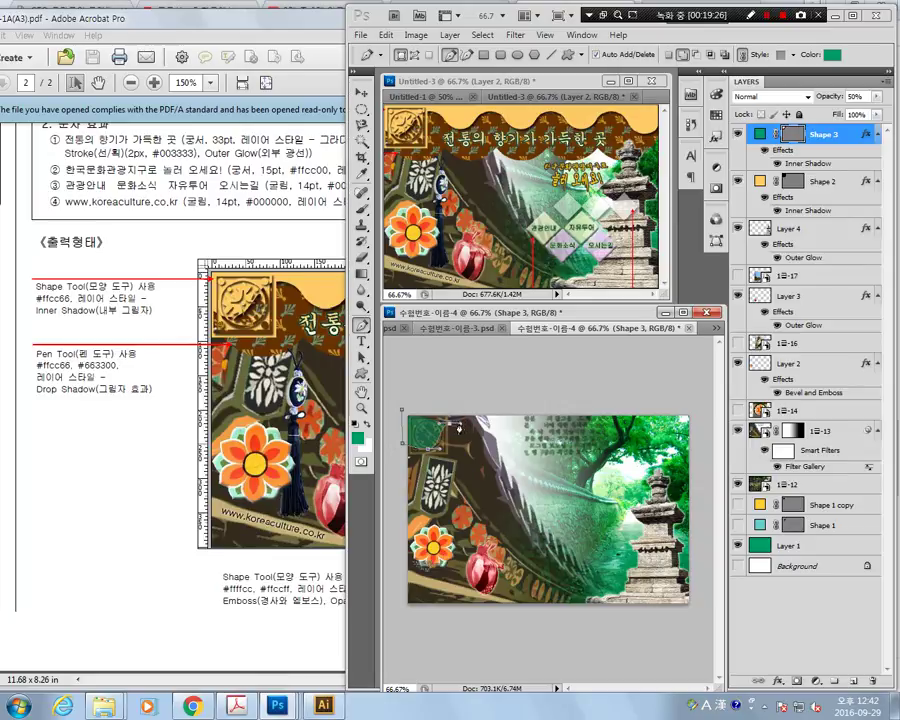
click(386, 34)
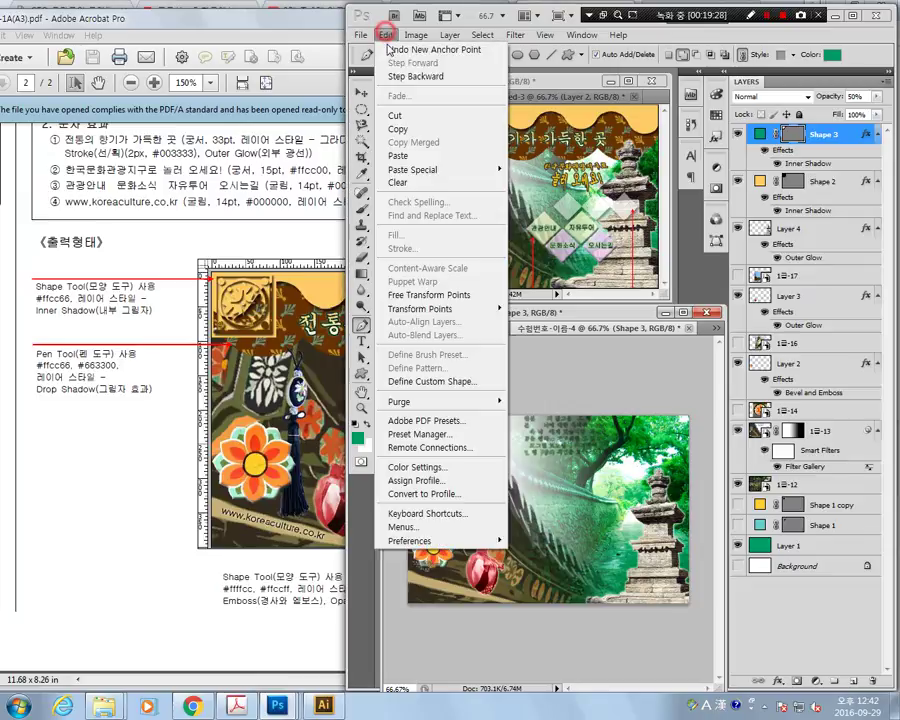
click(420, 76)
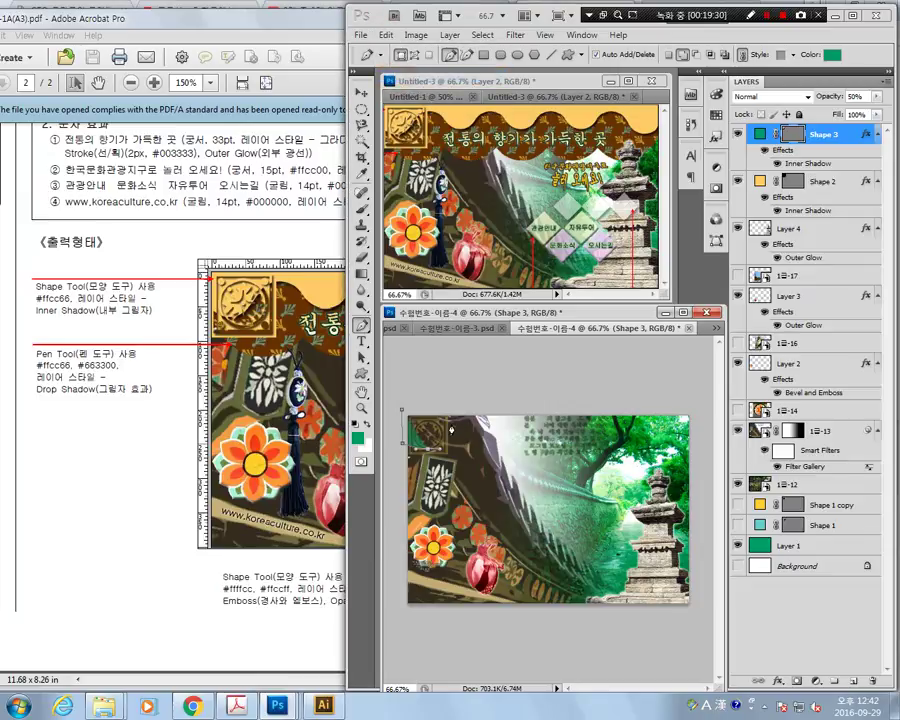
Finish the scallops across the top, close the green shape, and remove its Inner Shadow.
mouse_move(451, 429)
mouse_down()
mouse_move(531, 427)
mouse_move(583, 439)
mouse_up()
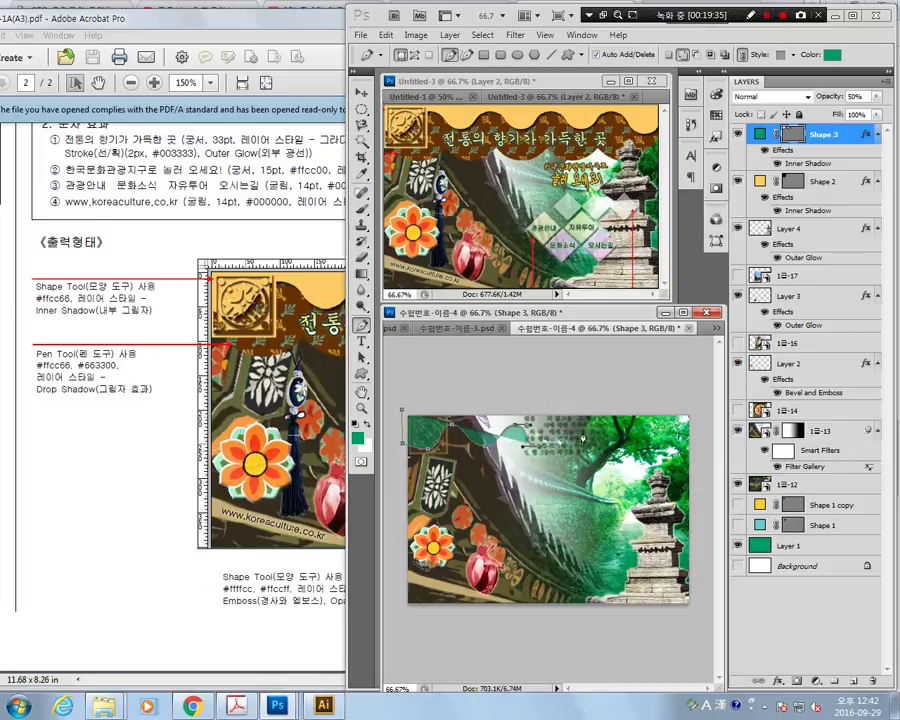
drag(566, 428, 613, 461)
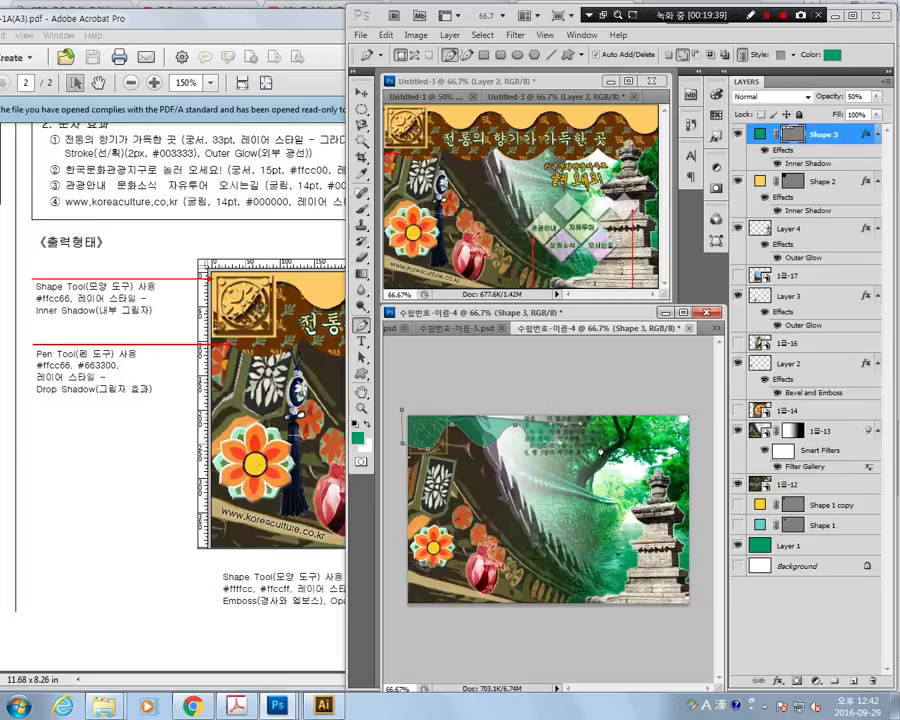
drag(599, 451, 629, 431)
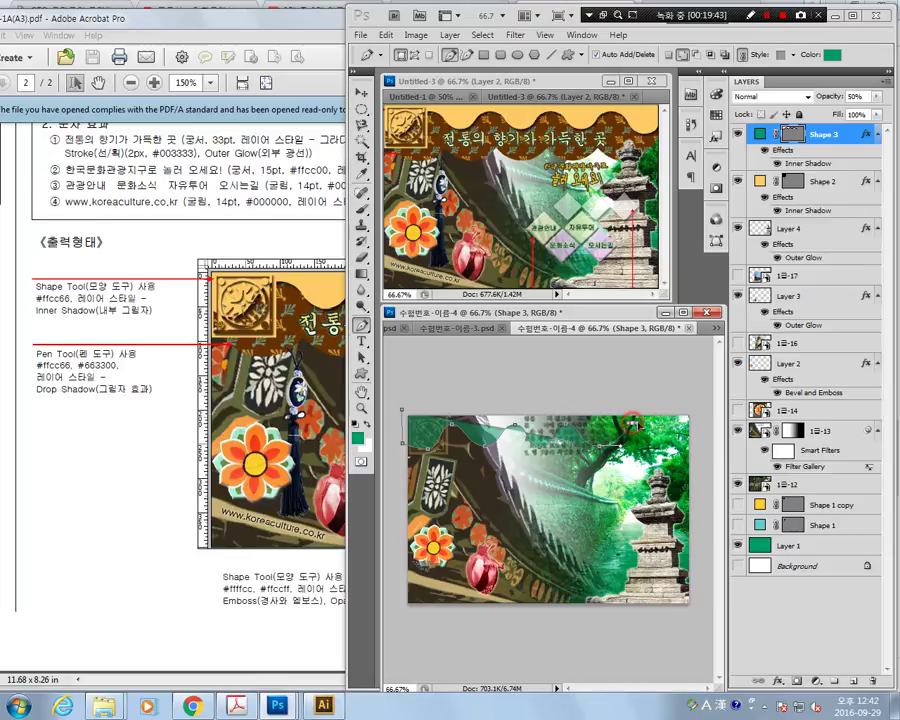
drag(629, 429, 660, 441)
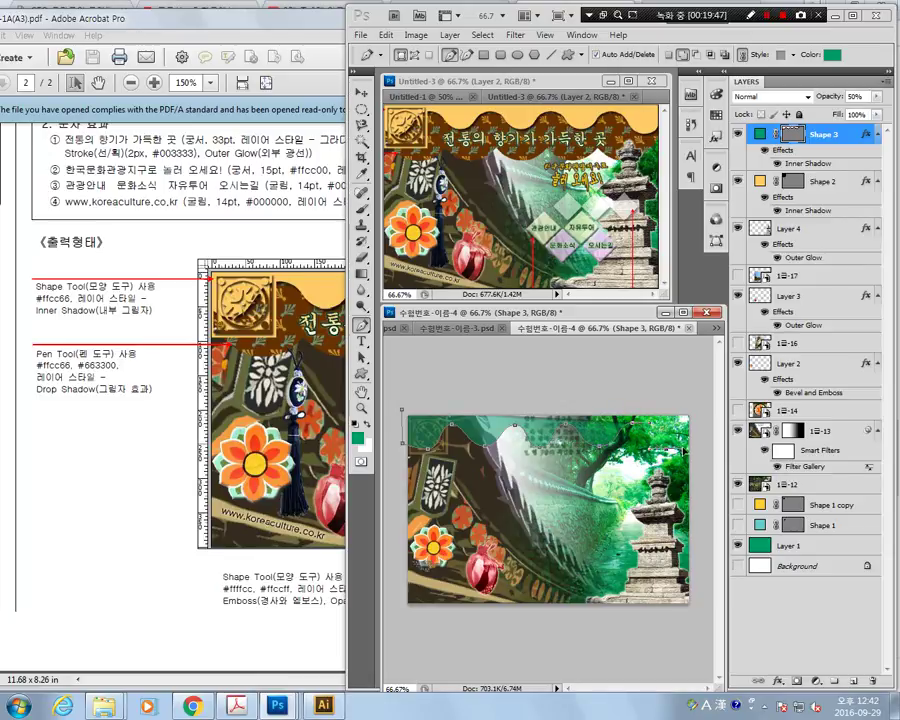
drag(684, 452, 690, 447)
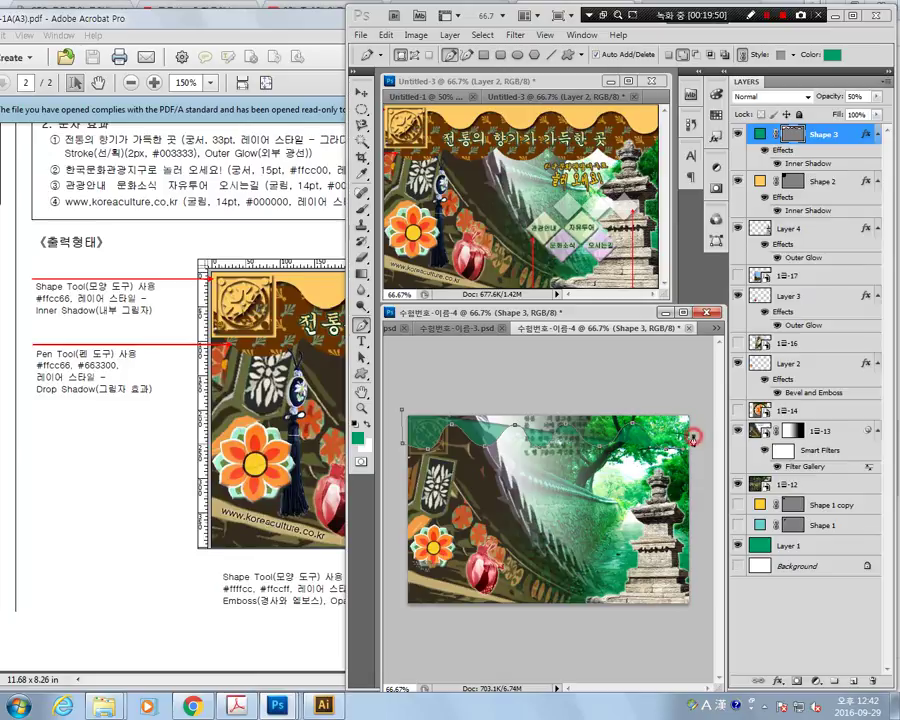
click(693, 408)
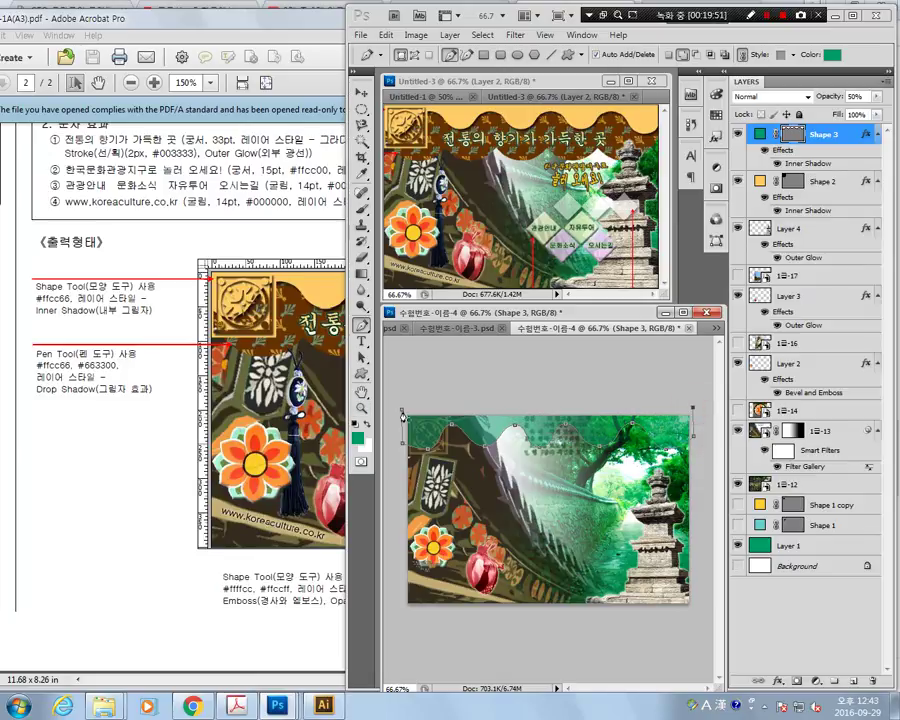
click(402, 410)
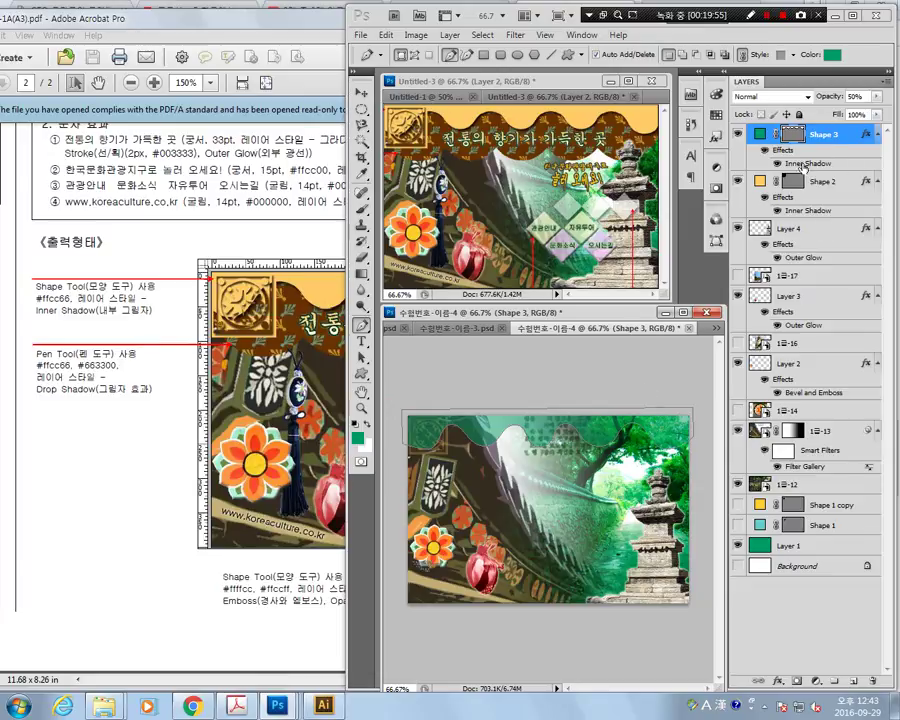
mouse_move(786, 150)
mouse_down()
mouse_move(875, 490)
mouse_move(873, 679)
mouse_up()
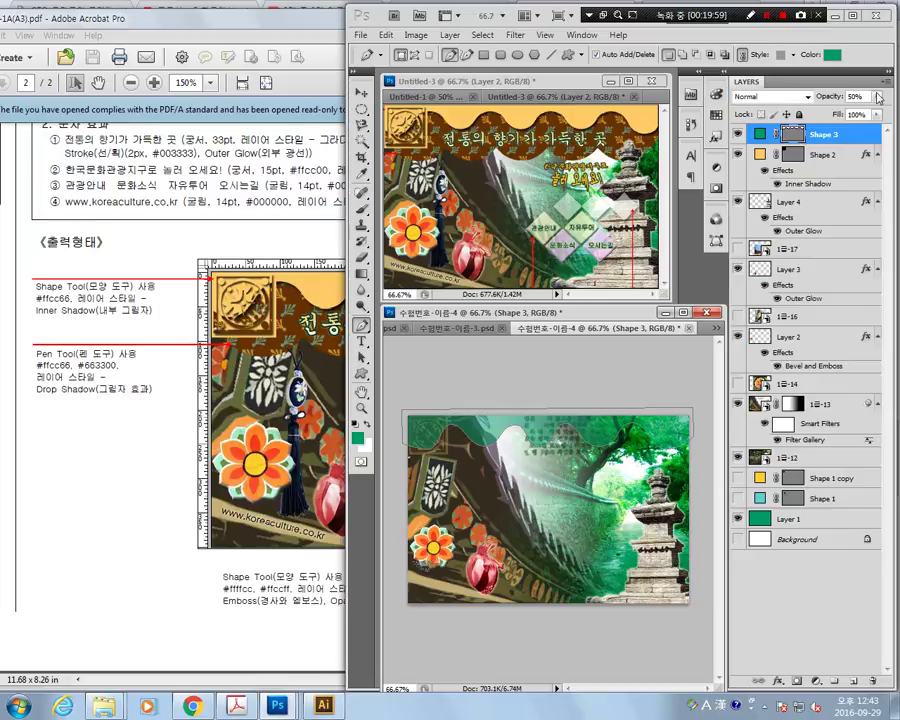
Set Shape 3 and Shape 2 to 100% opacity, then reselect Shape 3.
click(868, 97)
text(100)
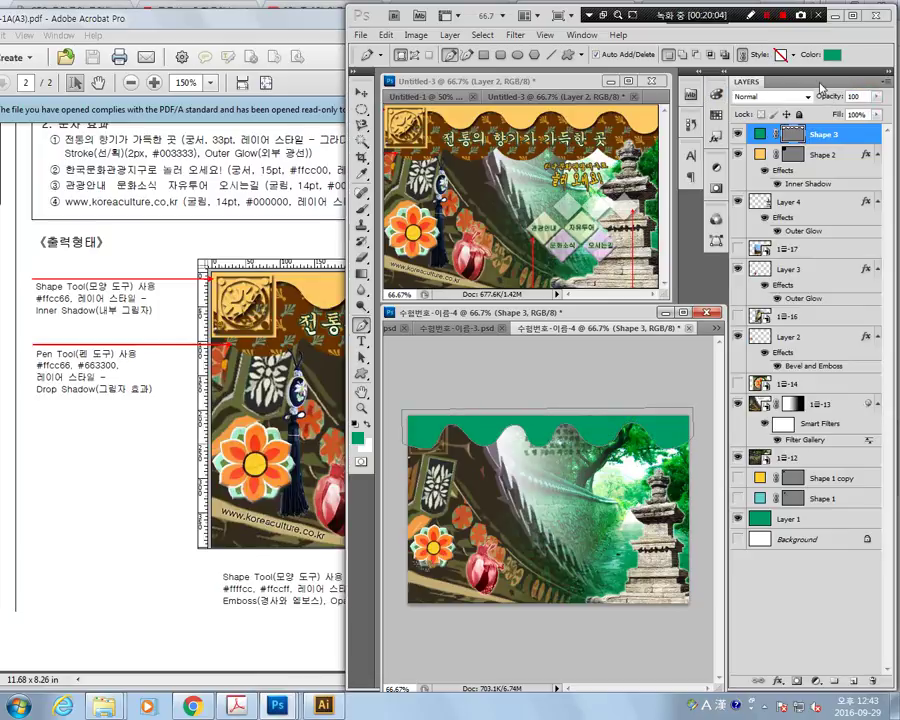
click(828, 160)
click(858, 97)
text(10)
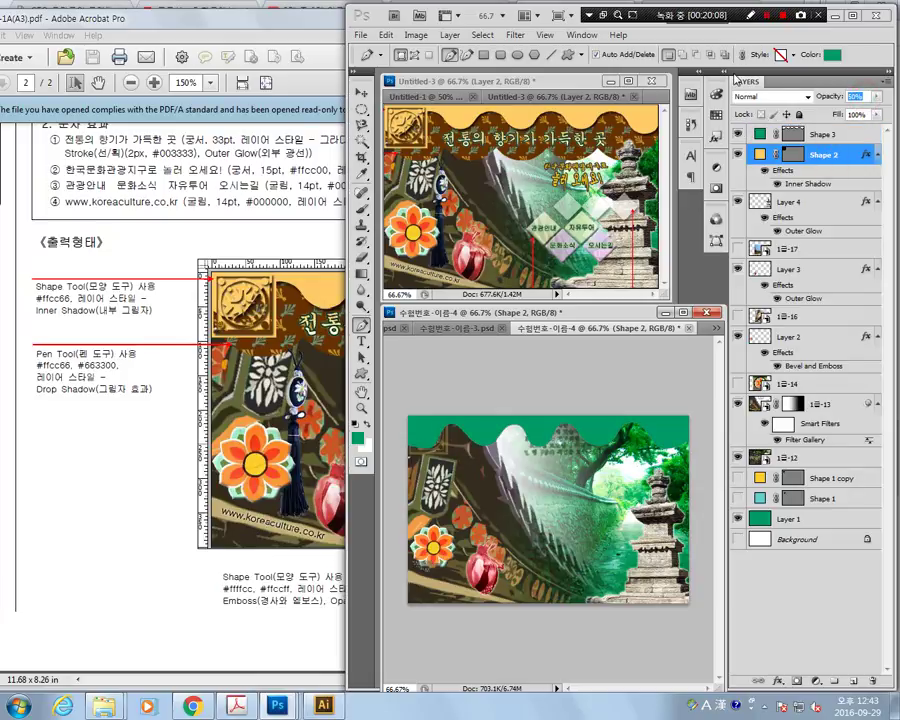
text(0)
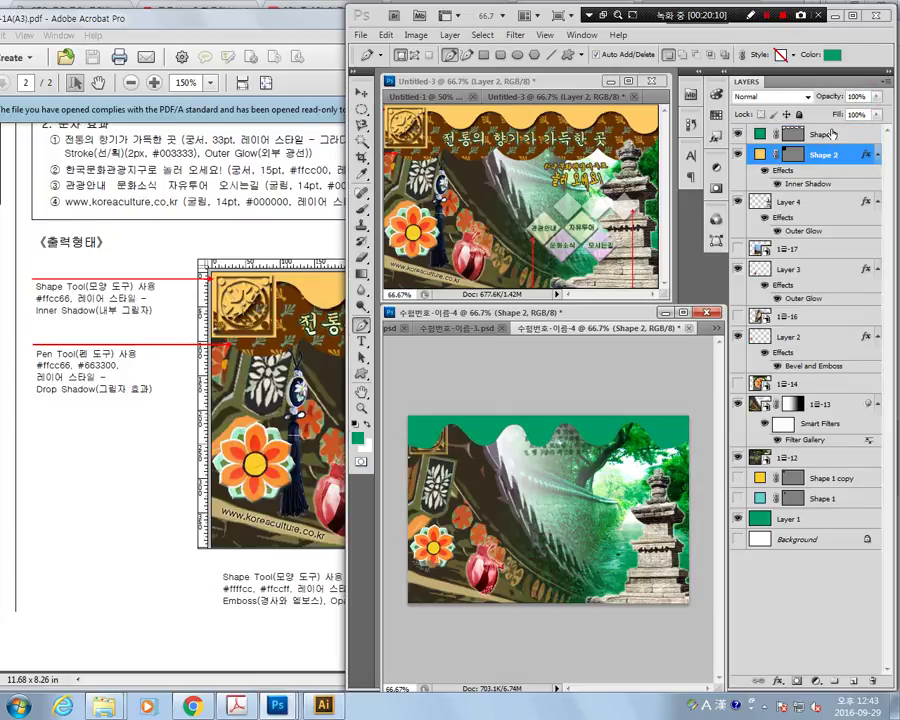
key(alt+bracketright)
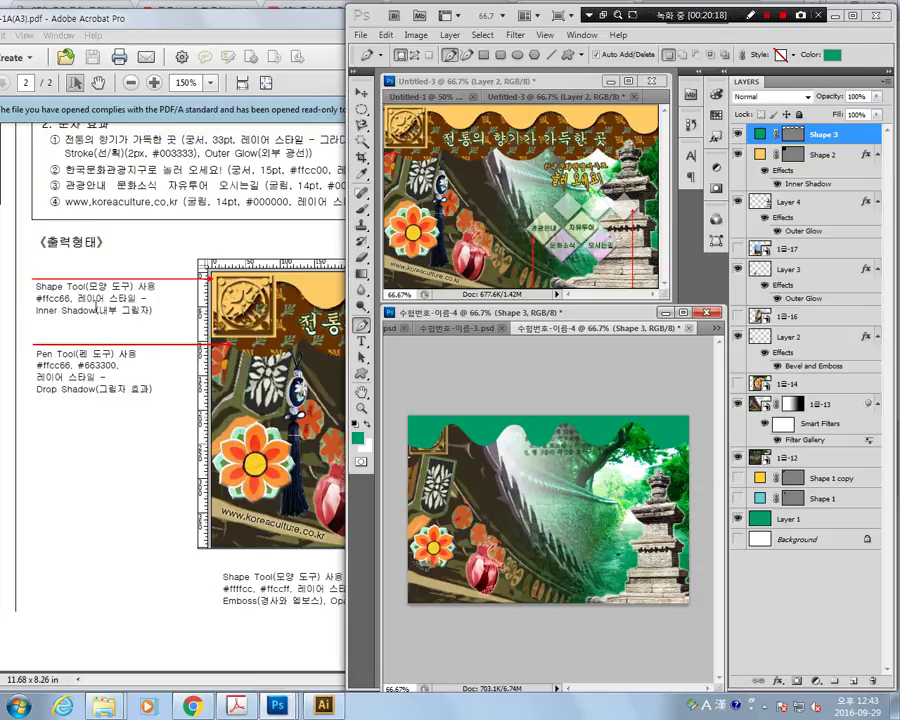
Change Shape 3's fill colour to hex ffcc66.
double_click(761, 134)
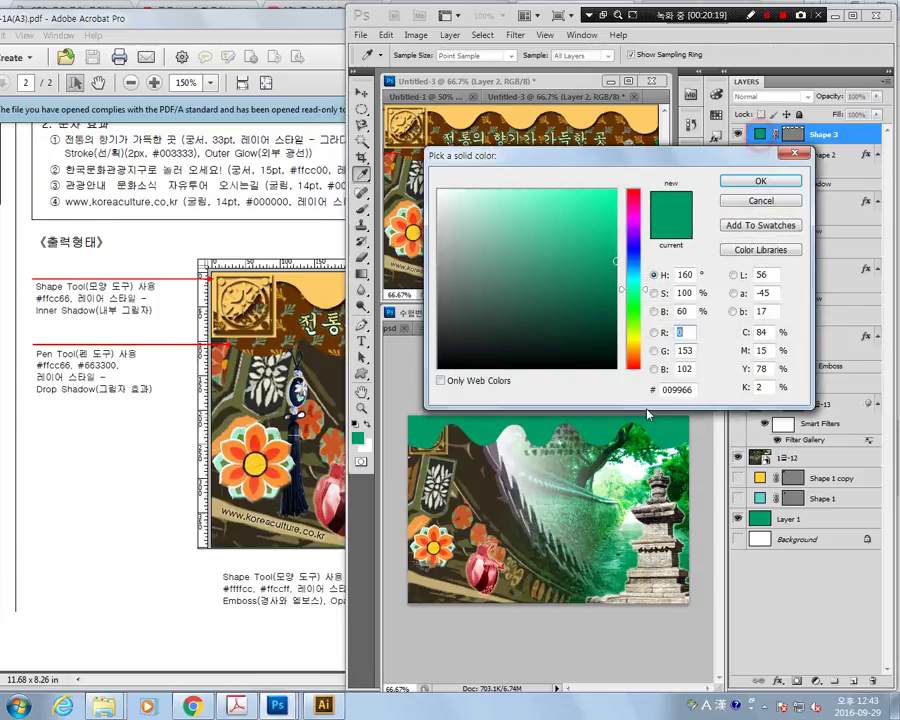
double_click(678, 389)
text(f)
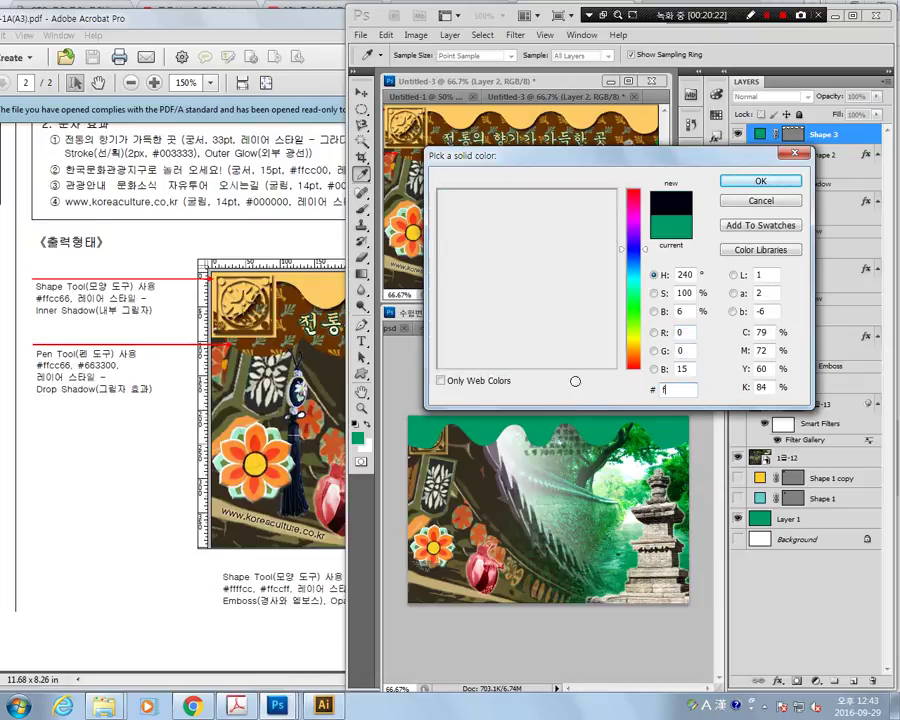
text(fcc6)
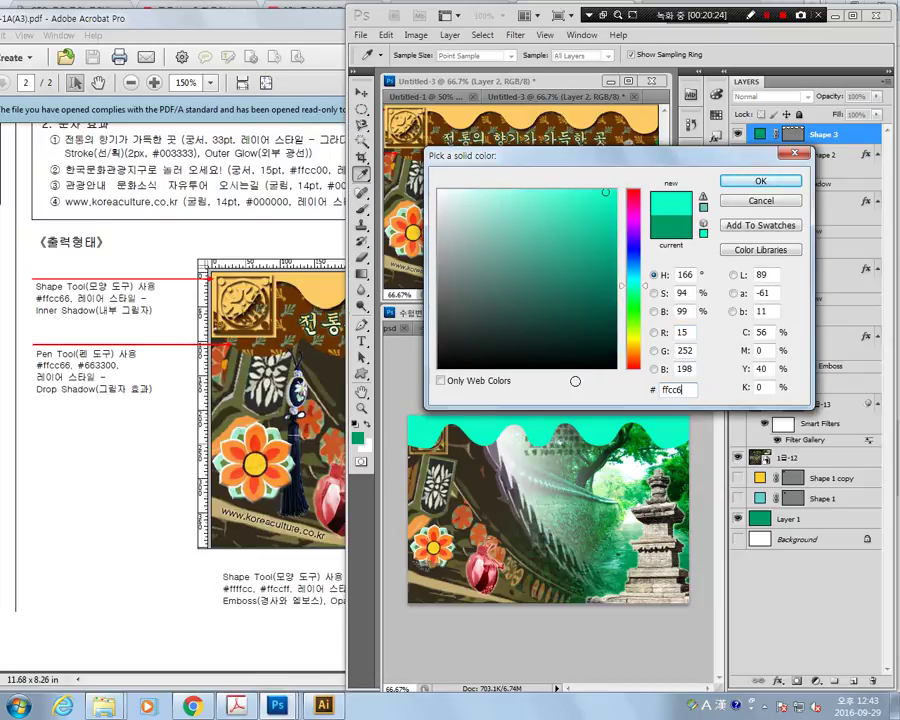
text(6)
click(762, 181)
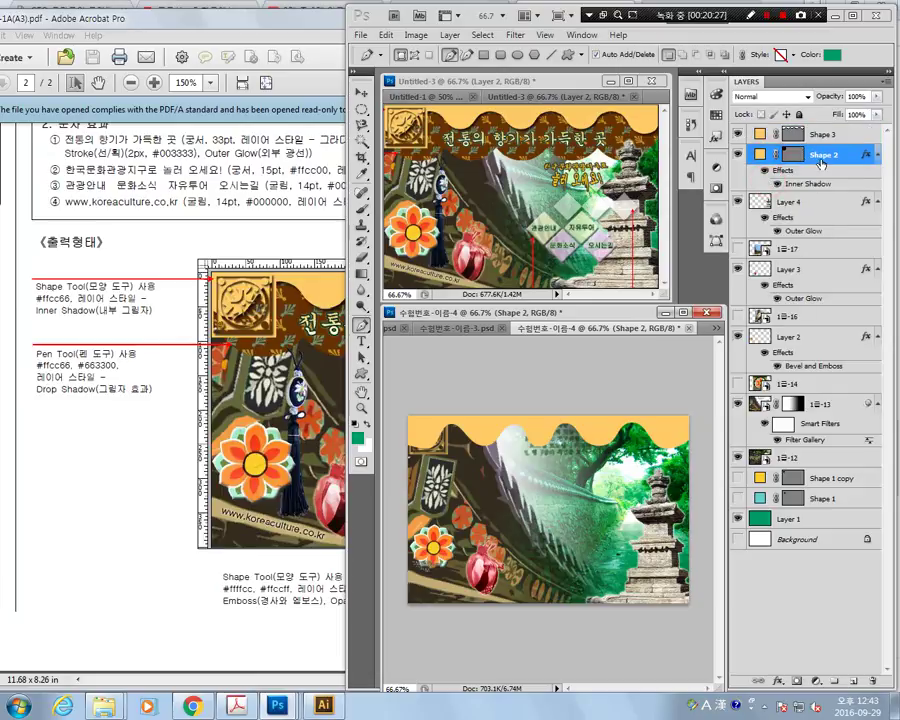
Move Shape 2 above Shape 3 in the Layers panel and select Layer 4.
drag(822, 187, 820, 130)
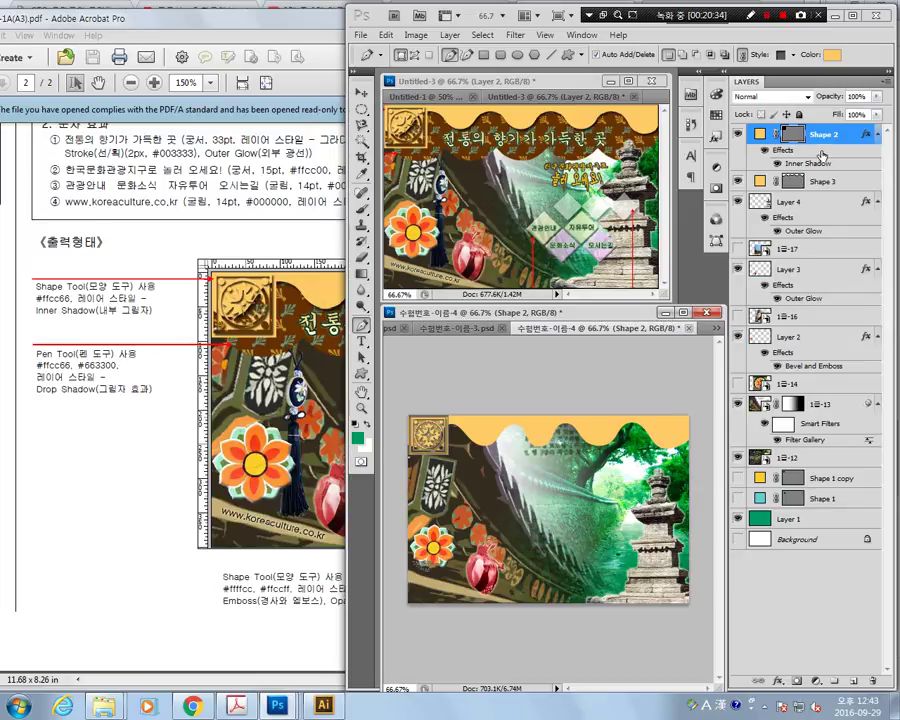
click(810, 203)
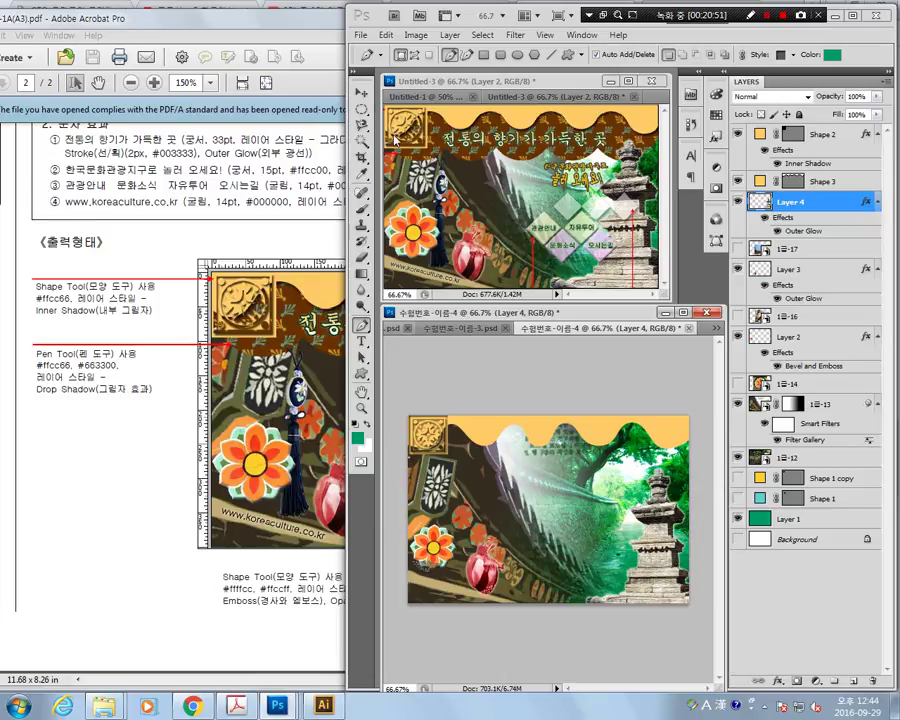
With the Pen in Shape Layers mode, draw the first two cornered scallops from the left edge.
click(401, 56)
click(405, 459)
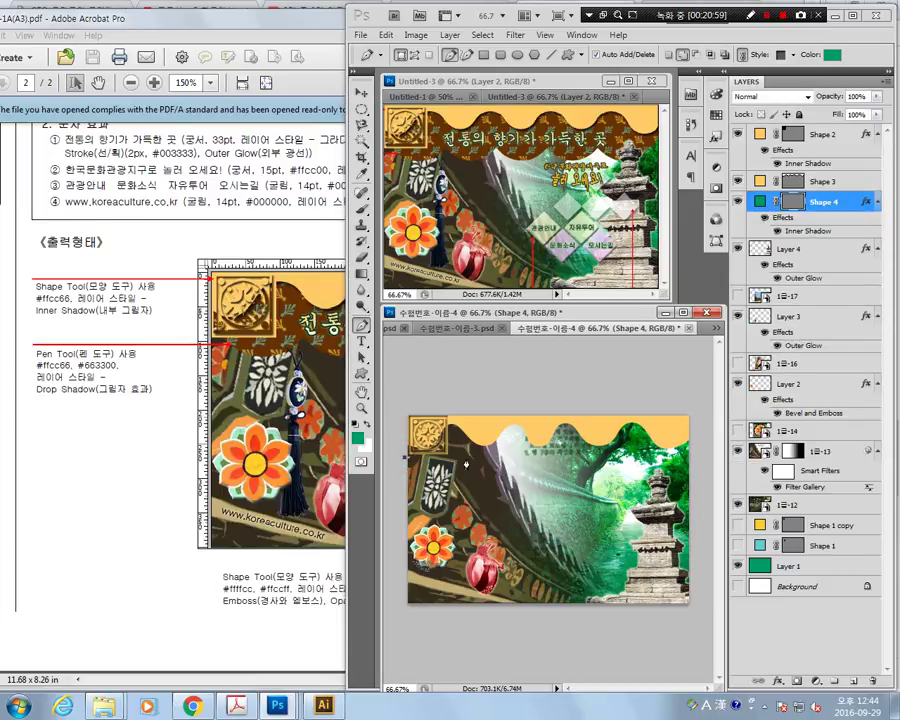
mouse_move(466, 461)
mouse_down()
mouse_move(491, 410)
mouse_move(491, 418)
mouse_up()
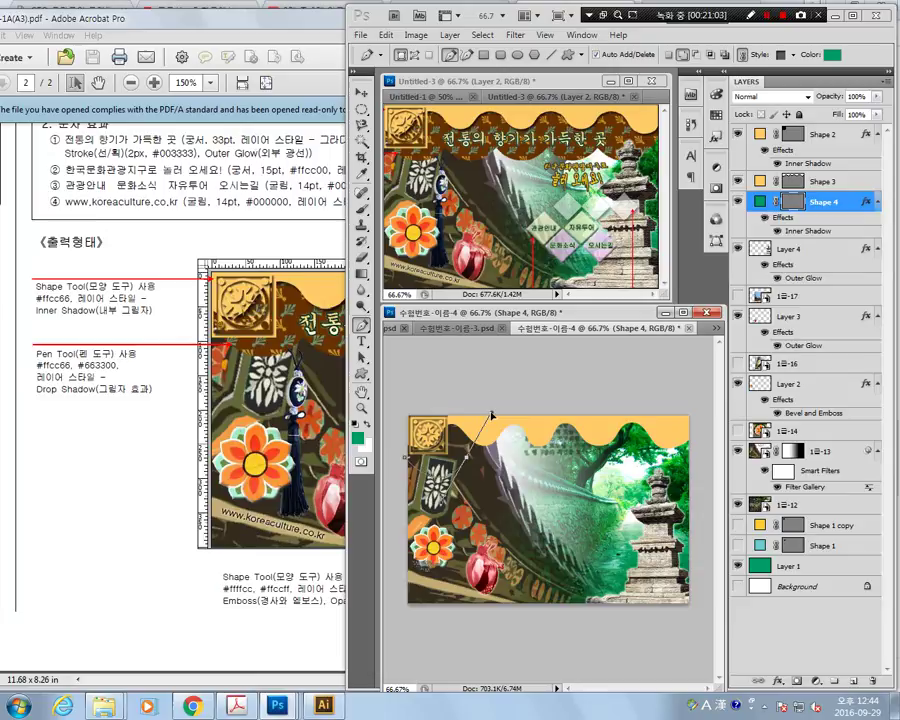
click(466, 460)
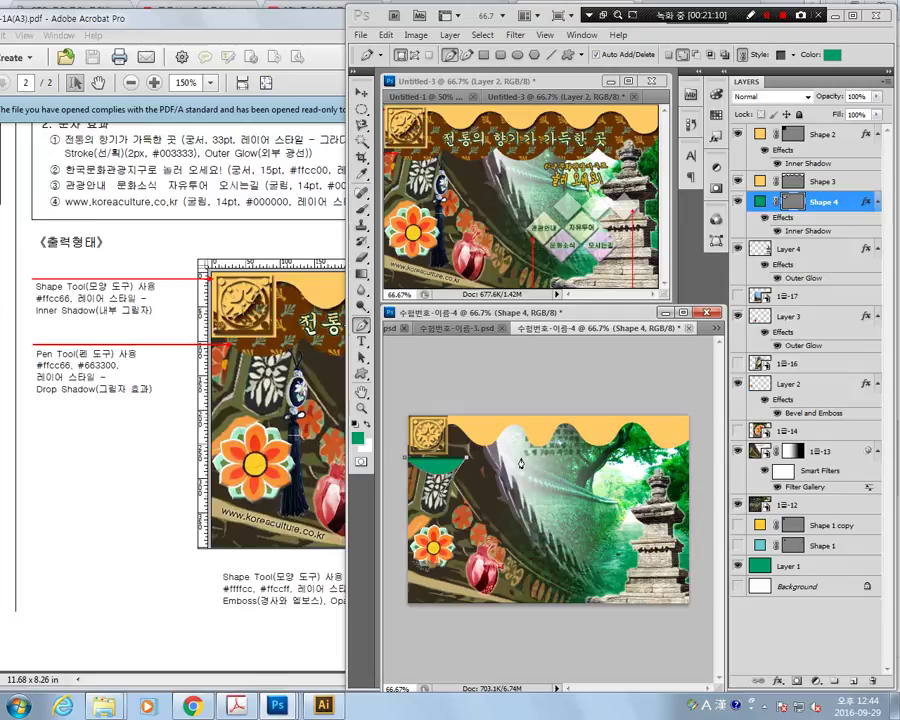
drag(522, 461, 547, 421)
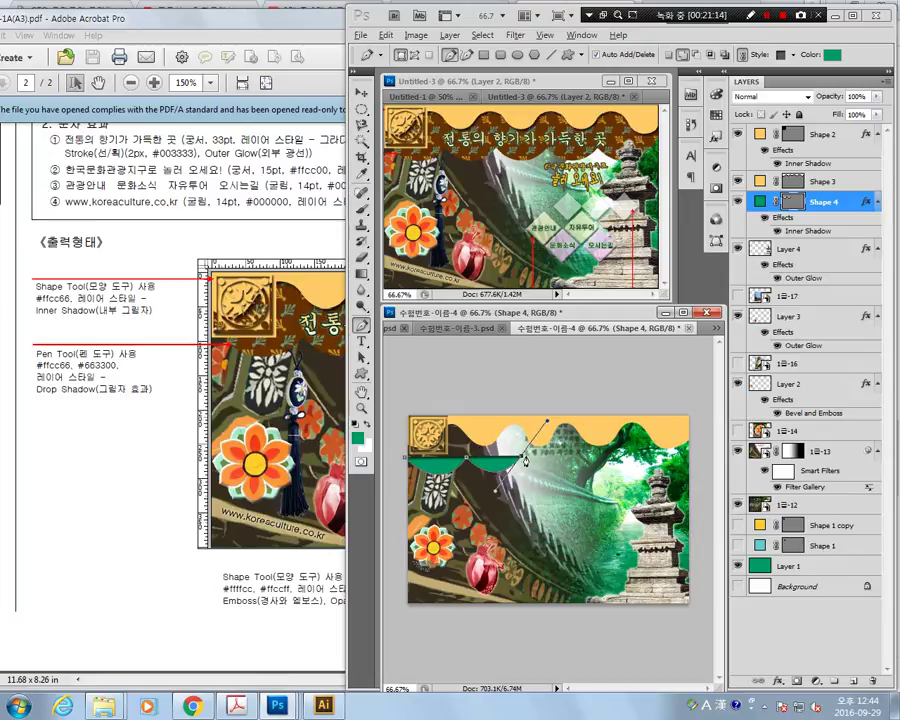
alt+click(522, 461)
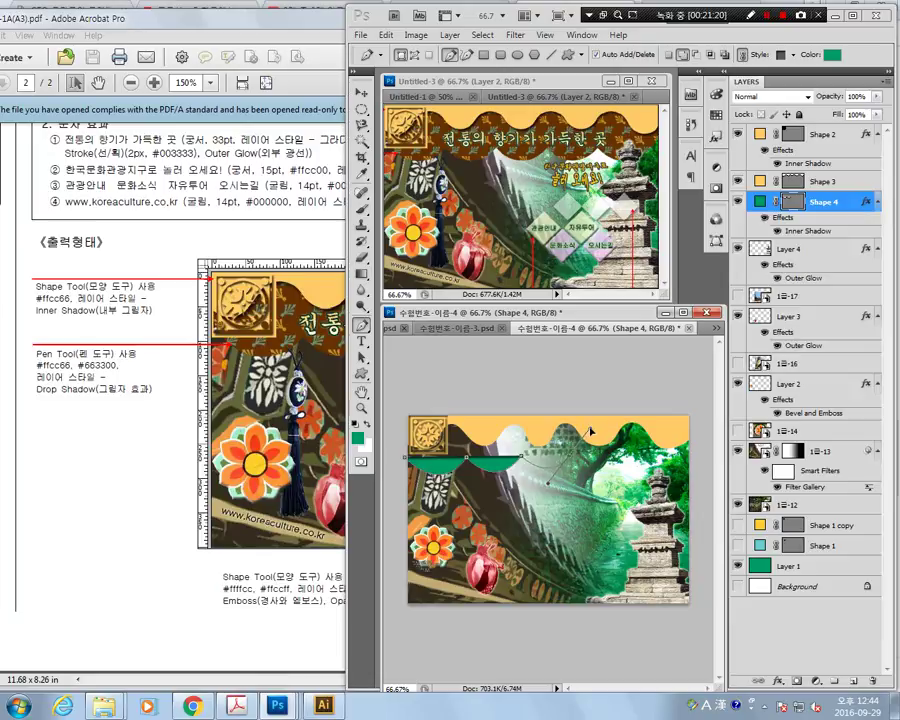
Add the third and fourth scallops, the right-edge corners, and close the green Shape 4.
drag(568, 462, 590, 425)
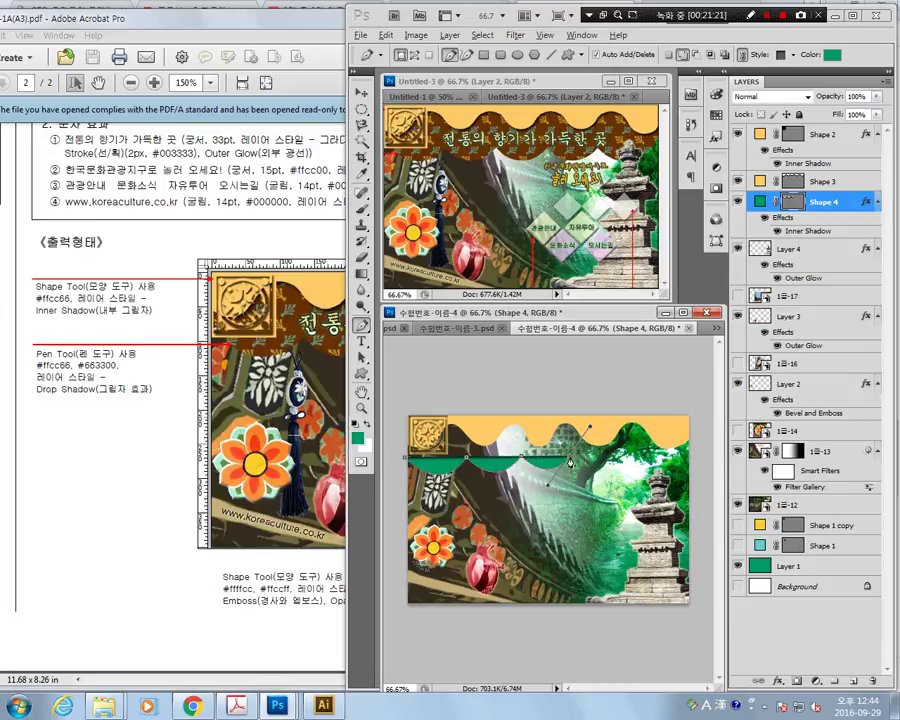
alt+click(568, 462)
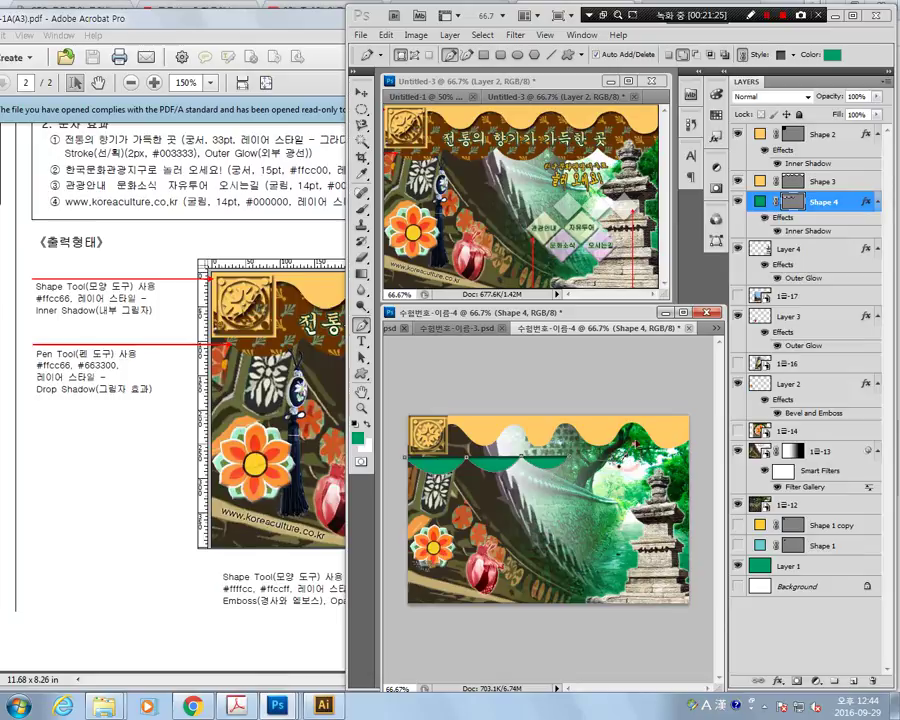
drag(625, 461, 649, 424)
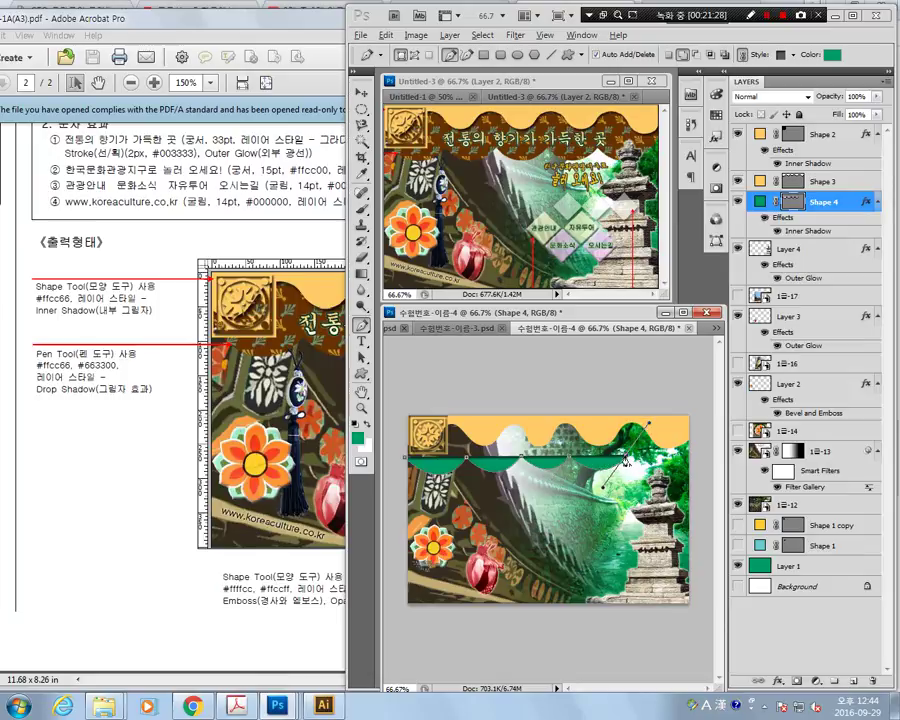
alt+click(627, 457)
click(695, 443)
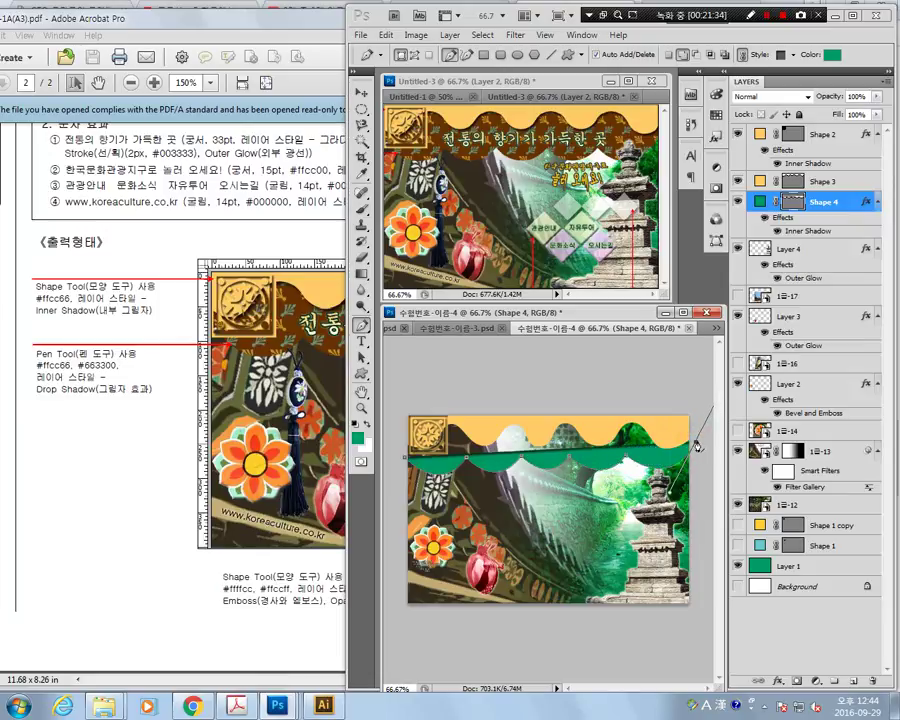
click(695, 408)
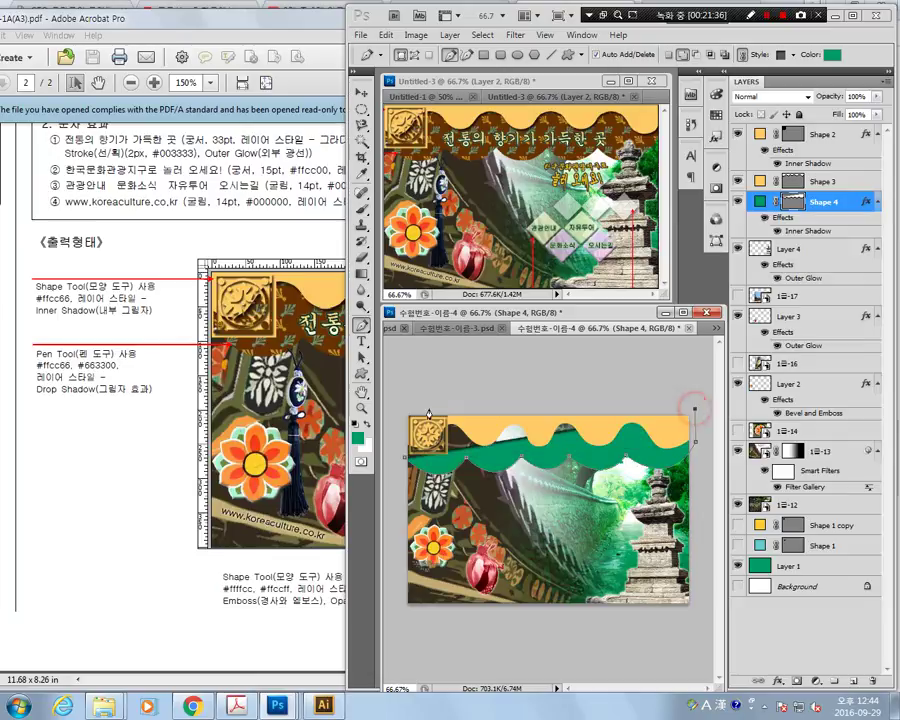
click(404, 458)
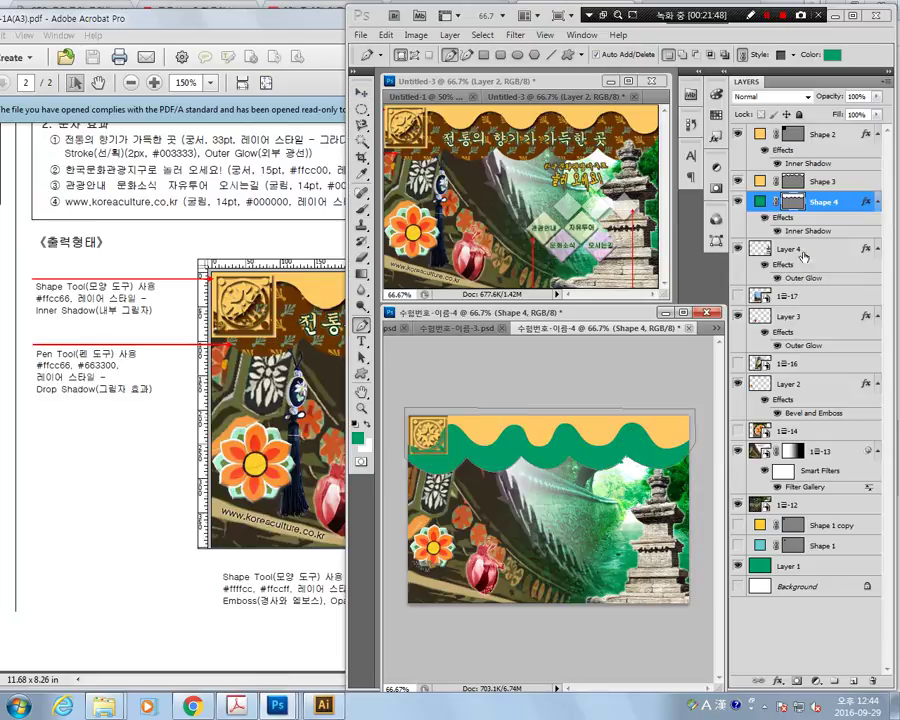
Scroll the instruction PDF up to the effects list and select the ffcc66 colour on the Pen Tool note.
click(361, 93)
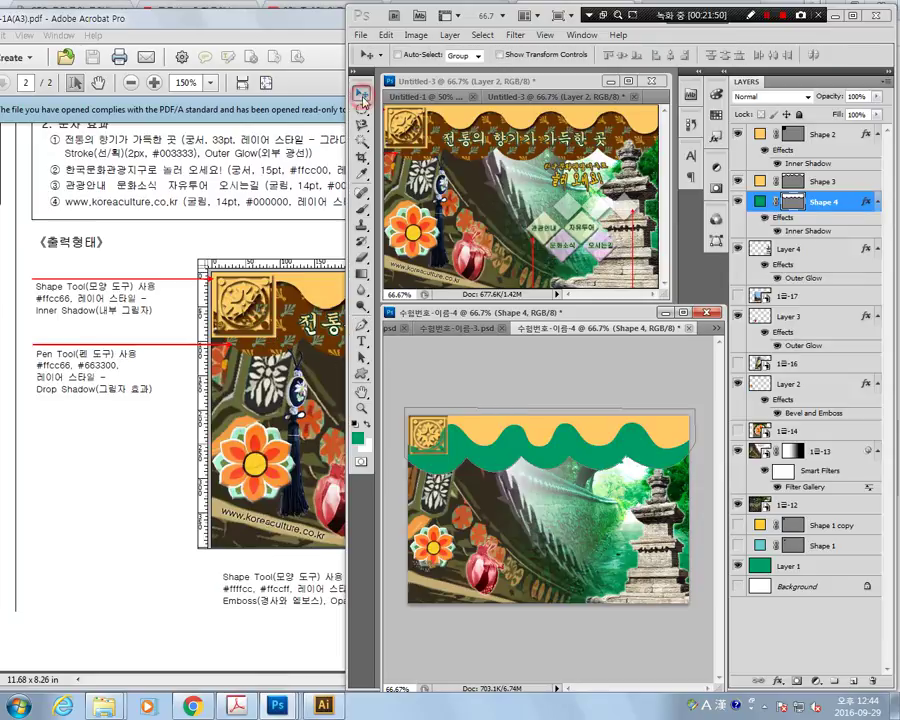
click(157, 516)
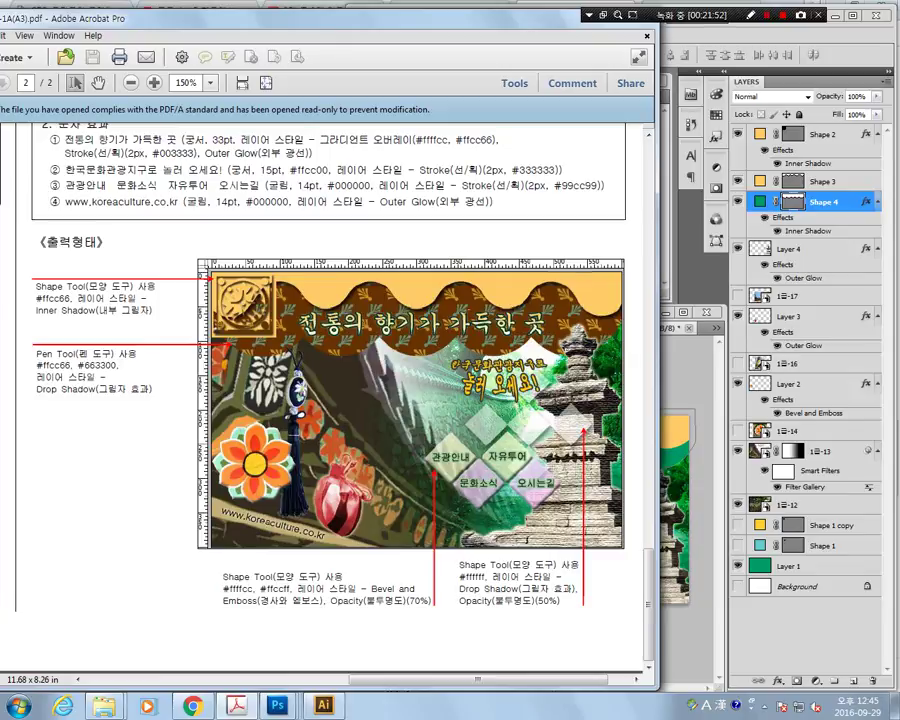
scroll(389, 420, up, 2)
scroll(389, 420, up, 1)
scroll(389, 420, up, 1)
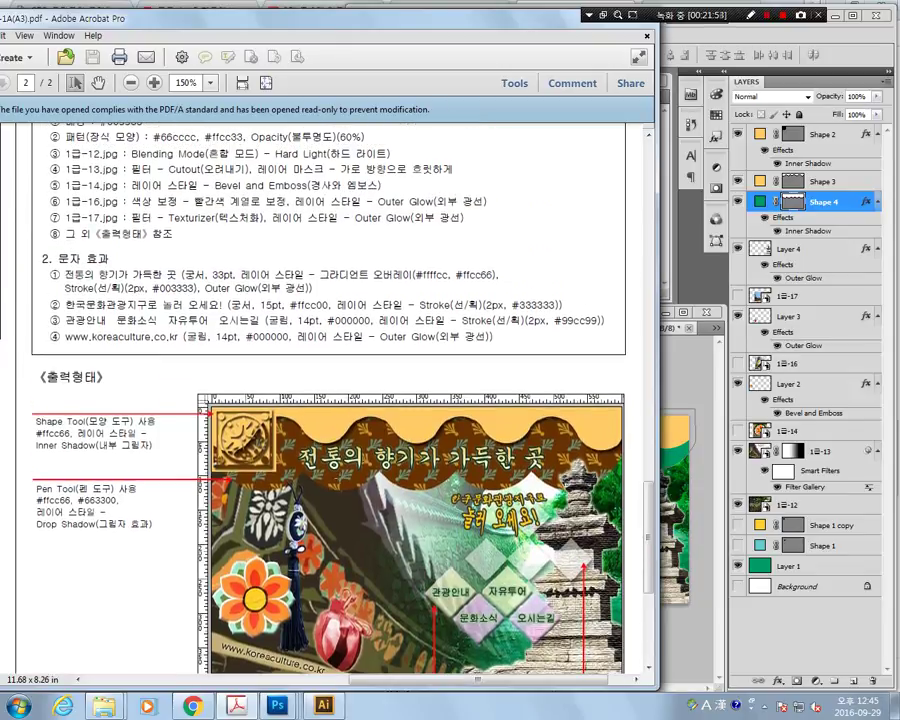
scroll(389, 420, up, 1)
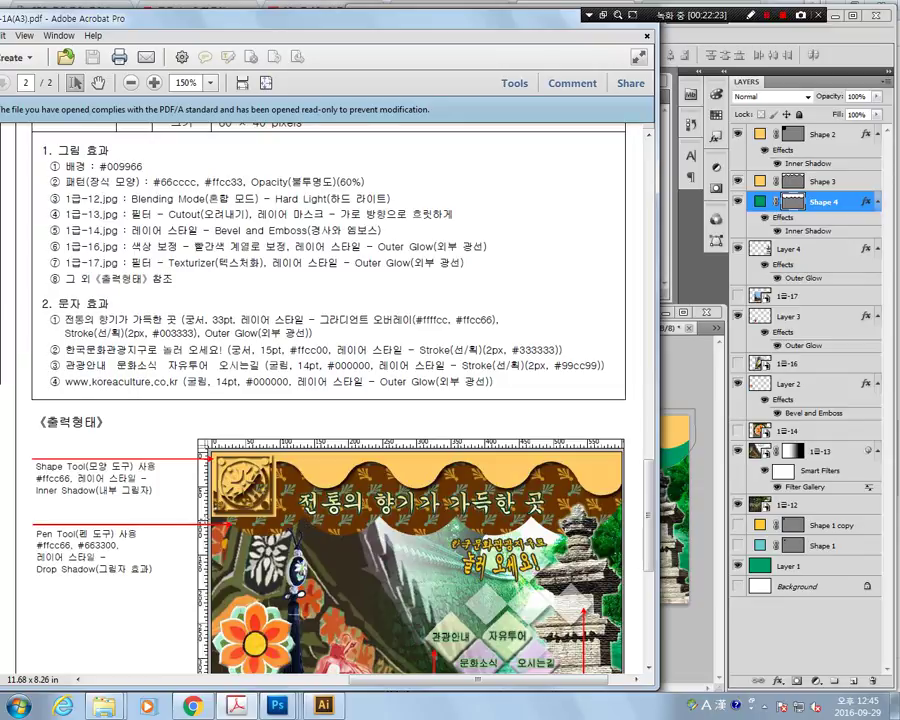
double_click(55, 545)
Set Shape 4's fill colour to hex 663300 dark brown.
click(765, 205)
double_click(763, 204)
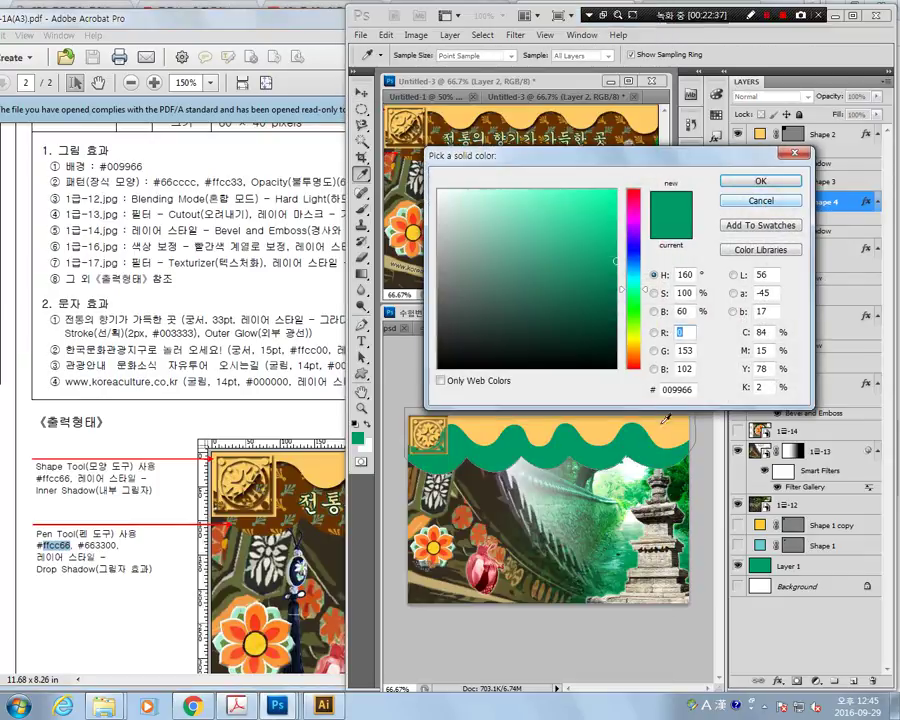
double_click(677, 389)
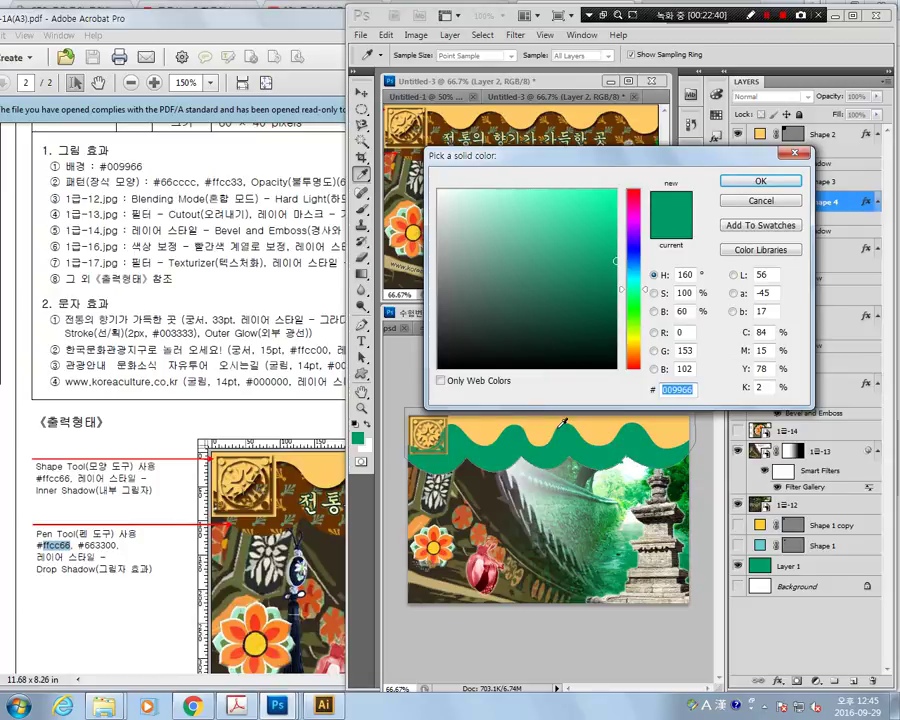
text(663300)
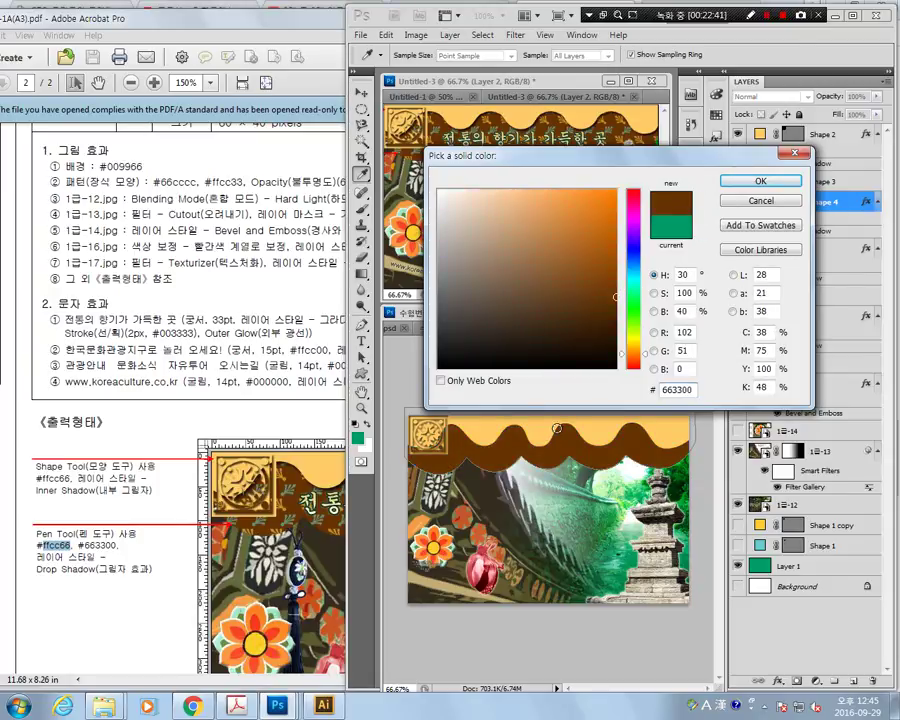
key(Return)
key(v)
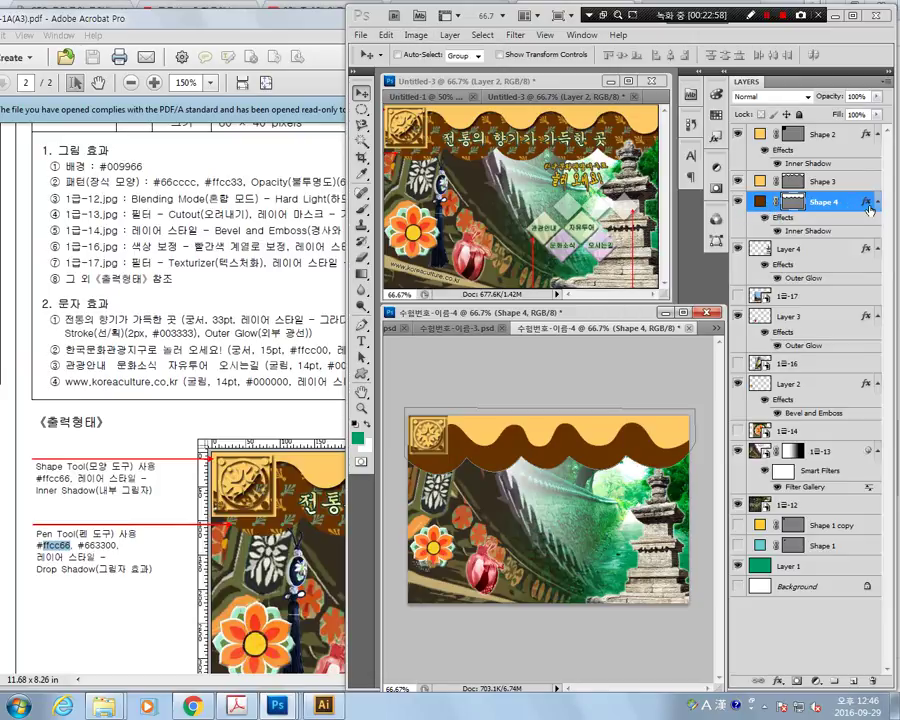
Give Shape 4 a transparent decorative Pattern Overlay in its layer style.
double_click(811, 231)
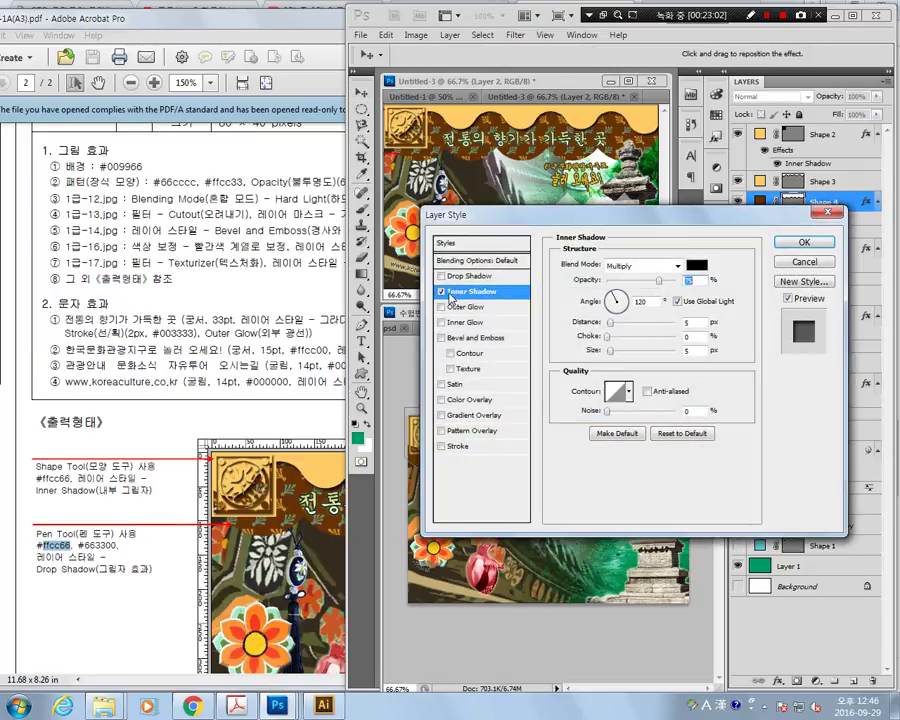
click(441, 291)
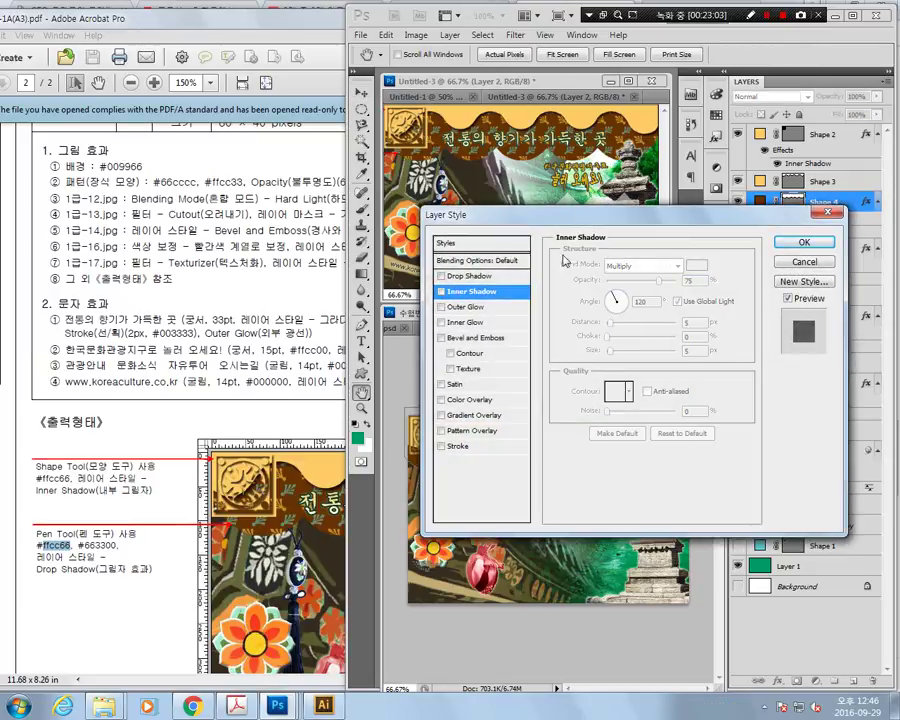
click(475, 432)
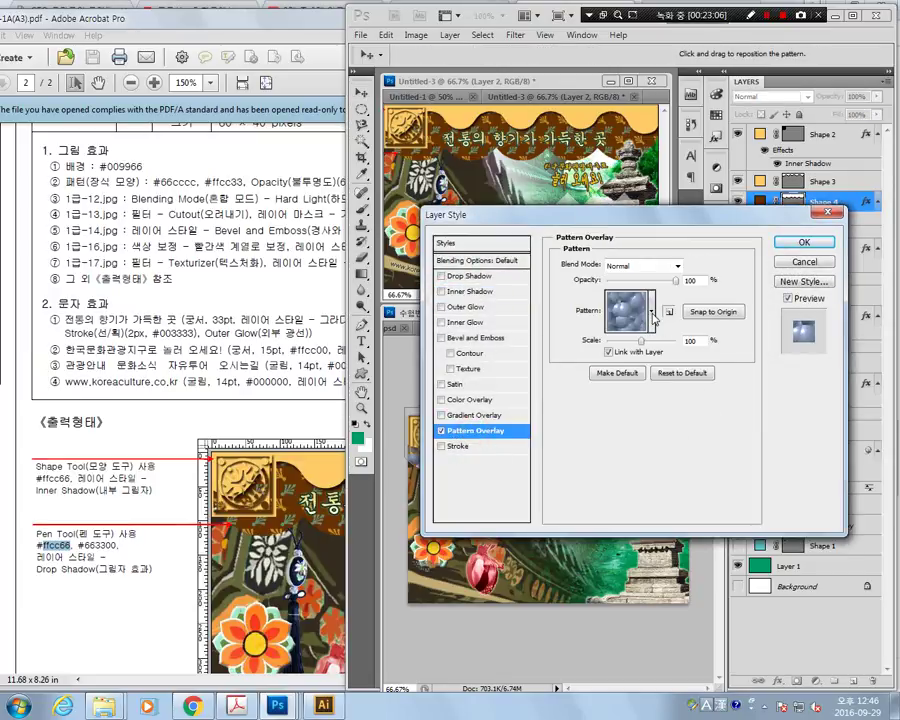
click(653, 316)
click(605, 353)
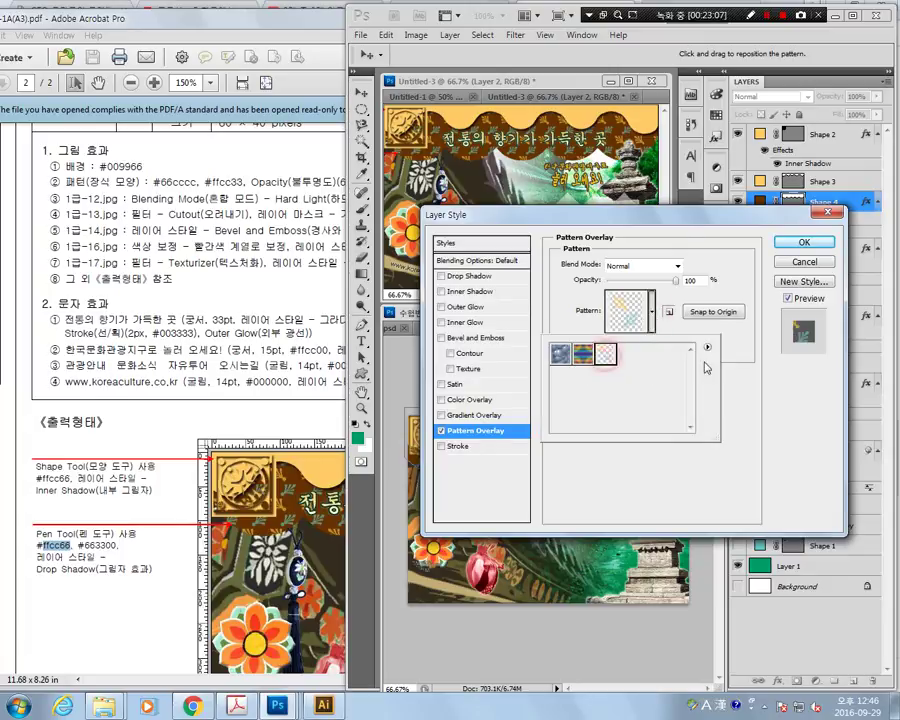
click(628, 215)
mouse_move(628, 215)
mouse_down()
mouse_move(711, 305)
mouse_move(639, 196)
mouse_up()
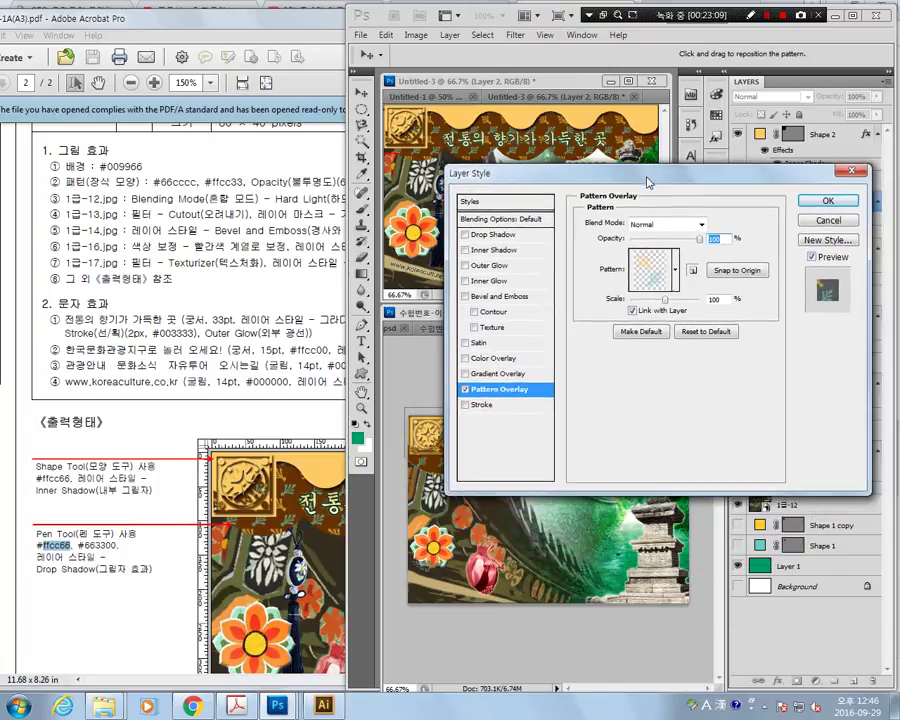
click(810, 202)
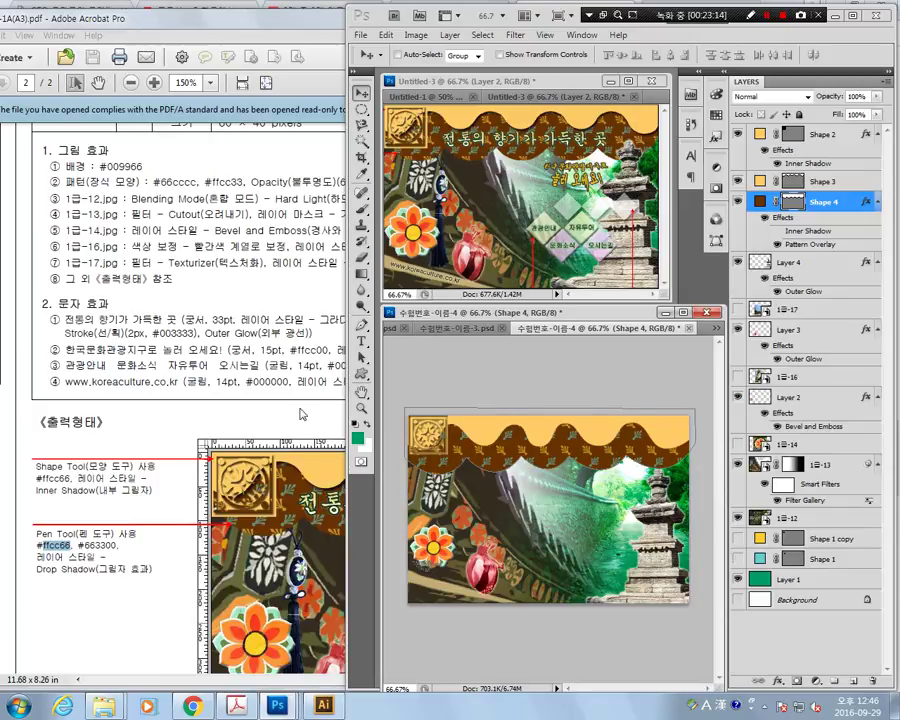
Add a Drop Shadow to the brown Shape 4 band.
double_click(800, 246)
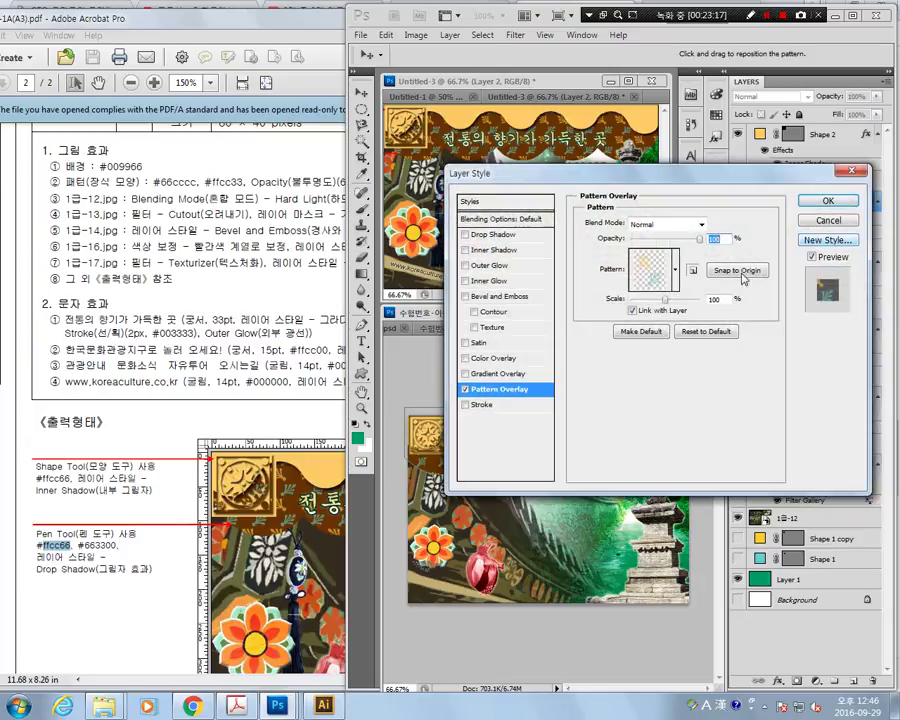
click(495, 235)
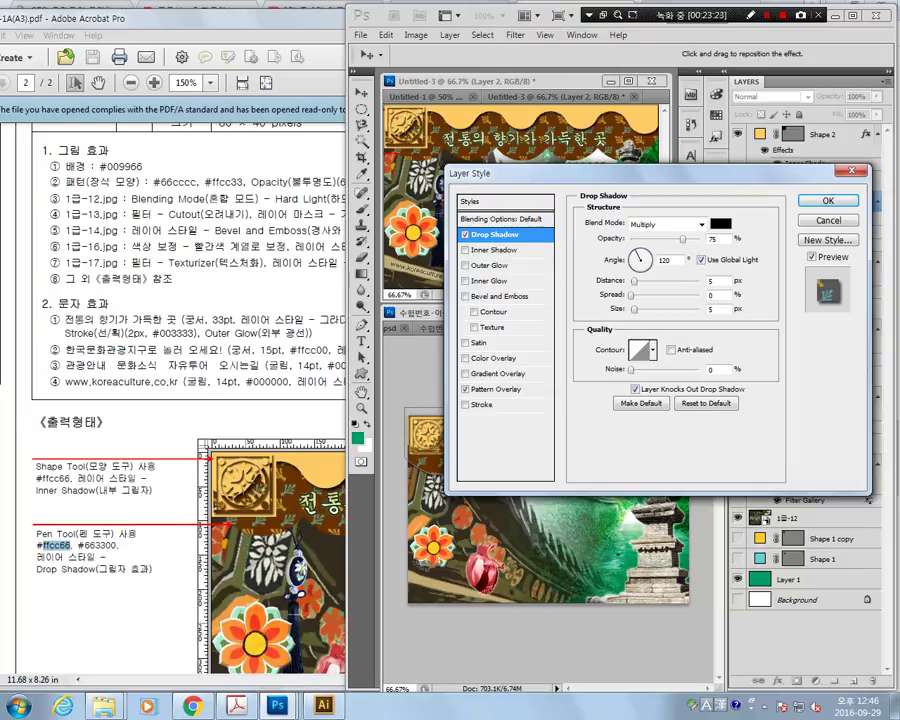
click(466, 236)
click(828, 200)
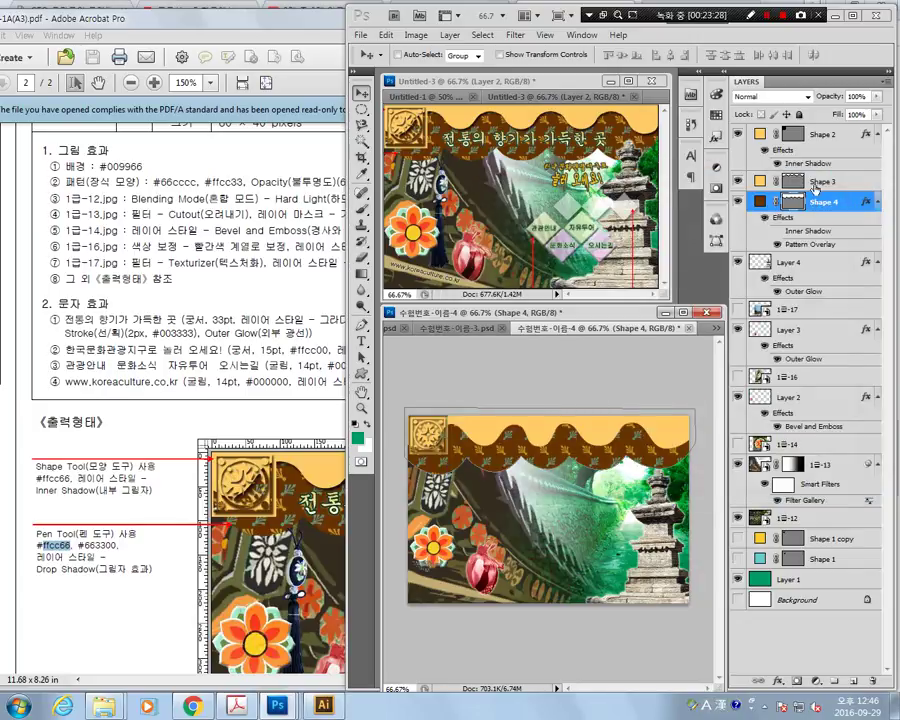
Add a Drop Shadow to the yellow Shape 3 layer via Blending Options.
click(818, 180)
right_click(805, 180)
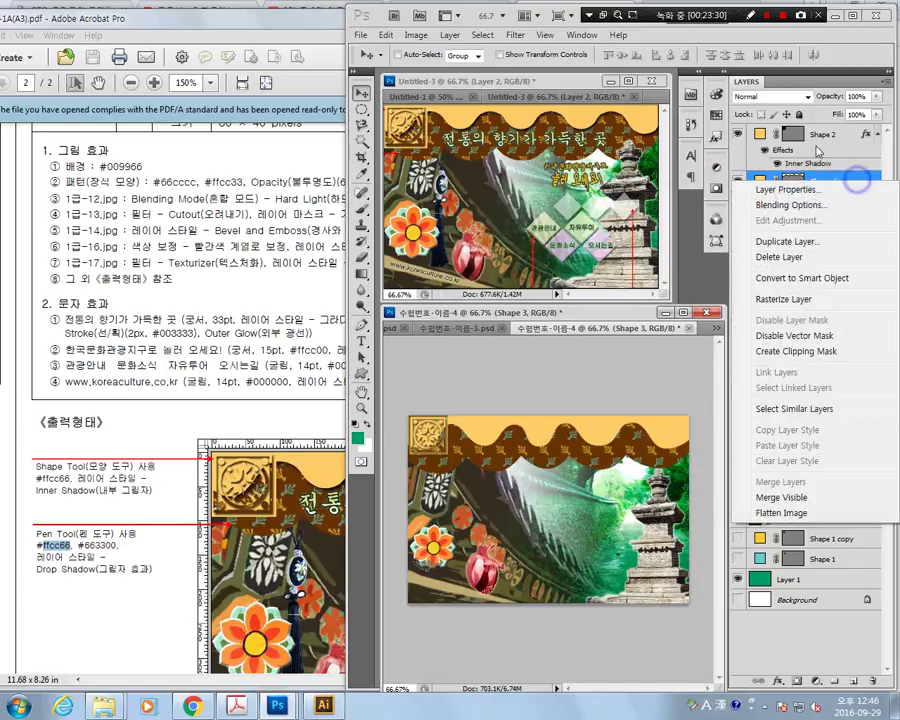
click(768, 204)
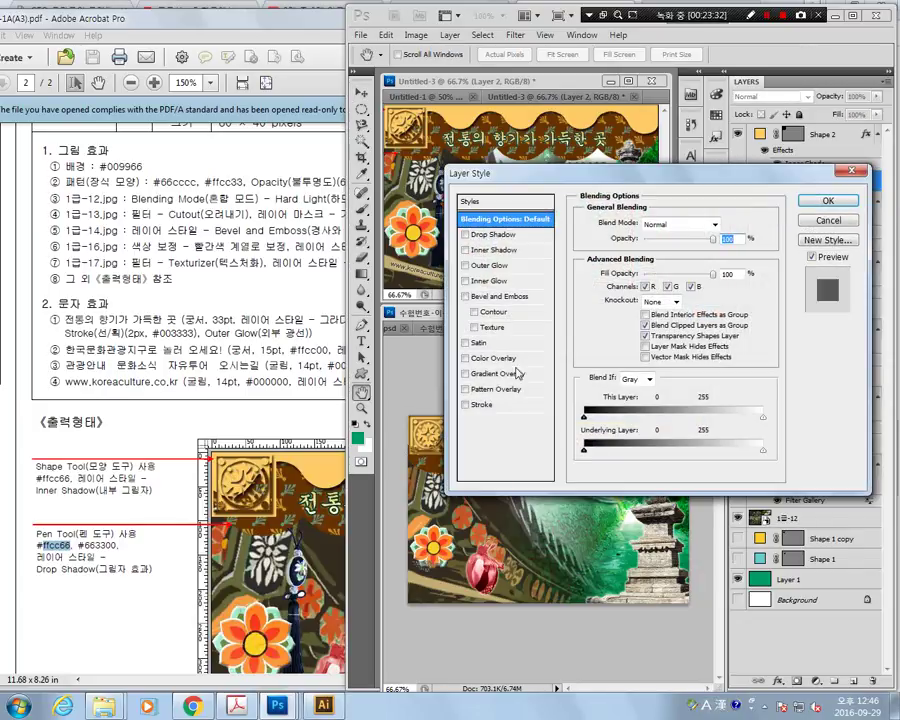
click(490, 234)
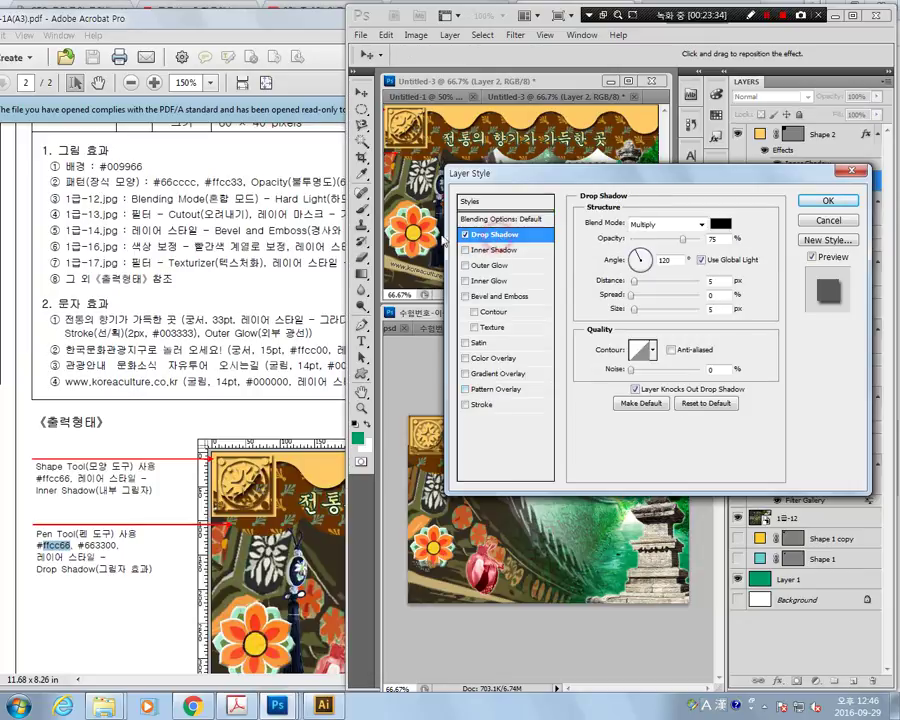
click(828, 200)
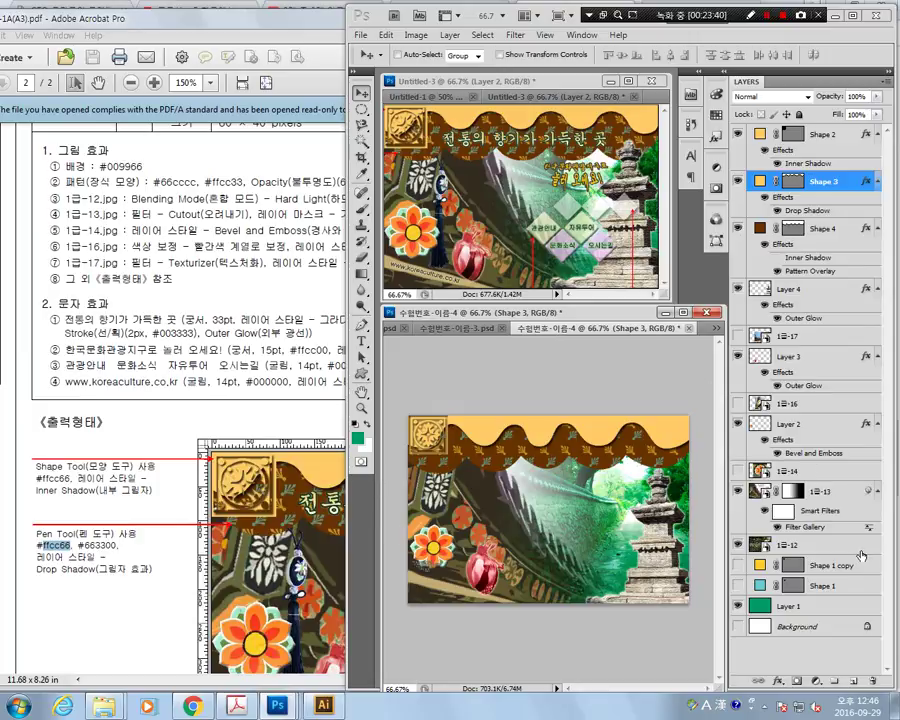
Scroll the reference PDF down to the finished sample poster and its menu-button captions.
click(136, 642)
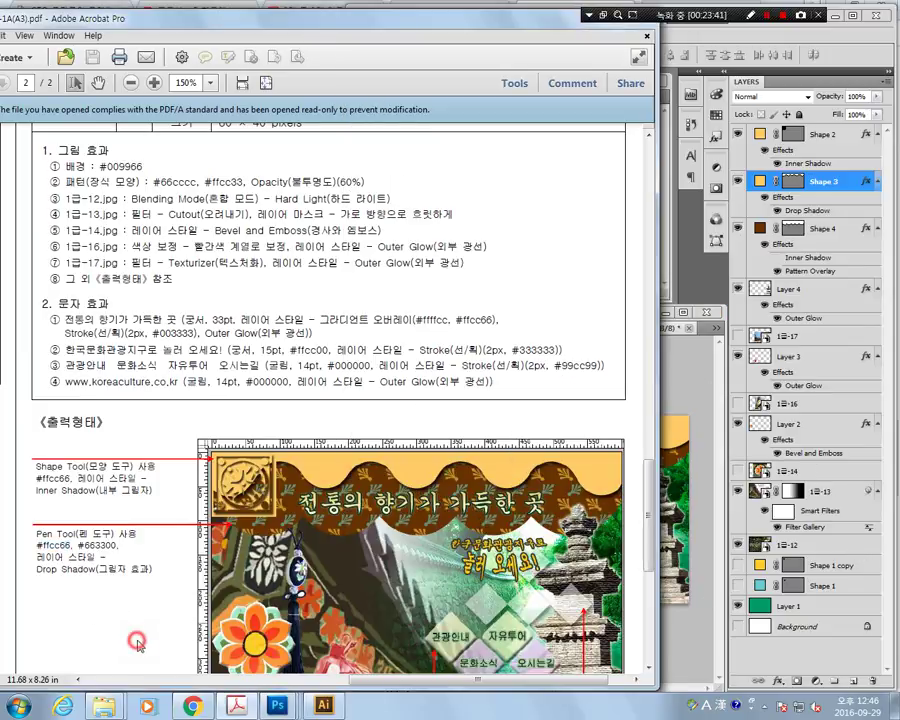
scroll(136, 642, down, 2)
scroll(454, 585, down, 3)
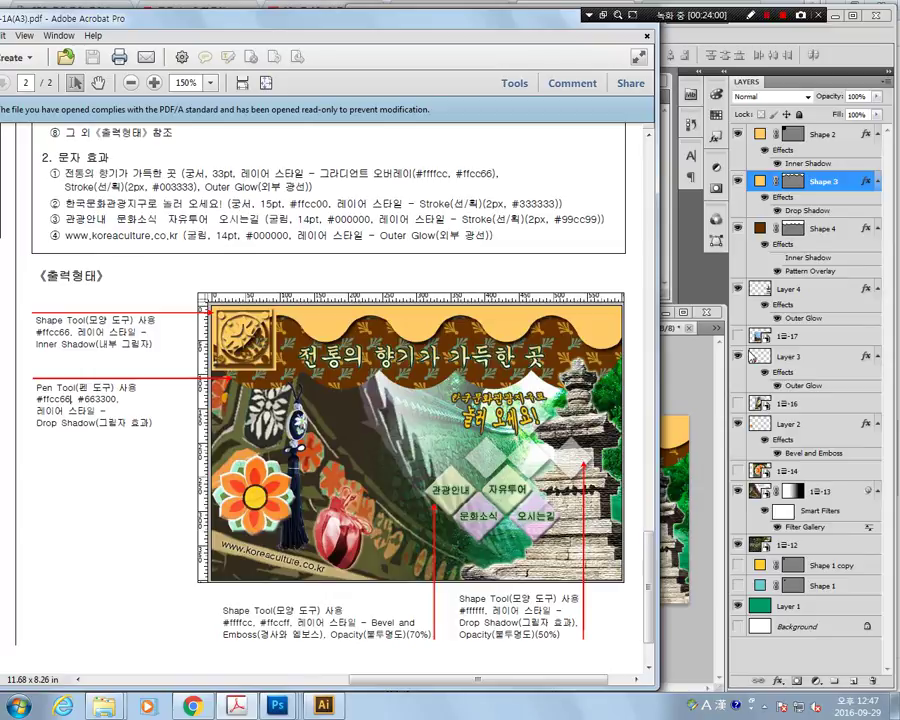
click(669, 390)
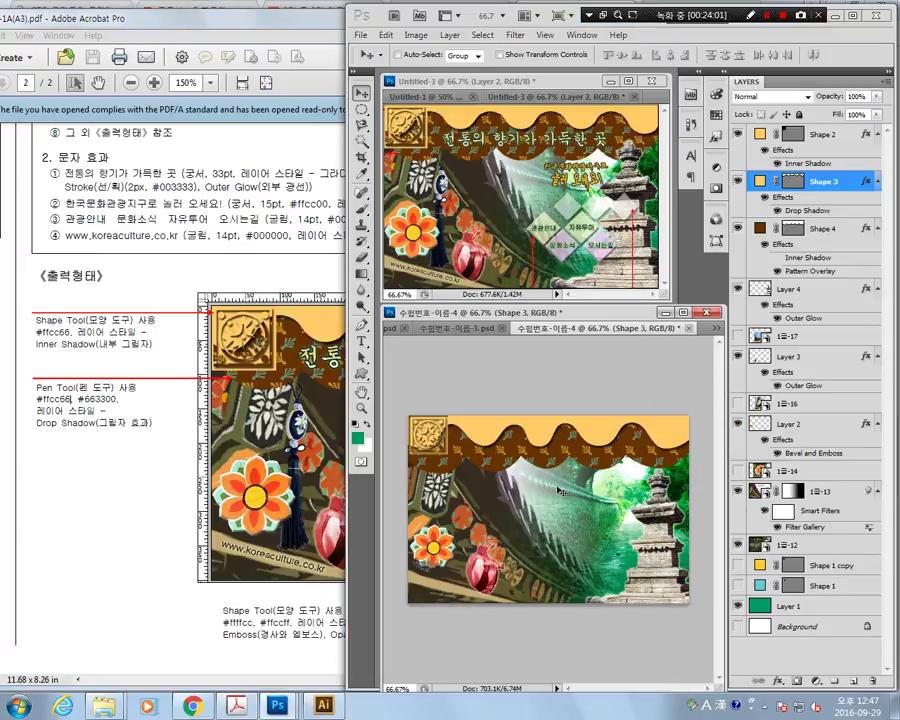
click(210, 618)
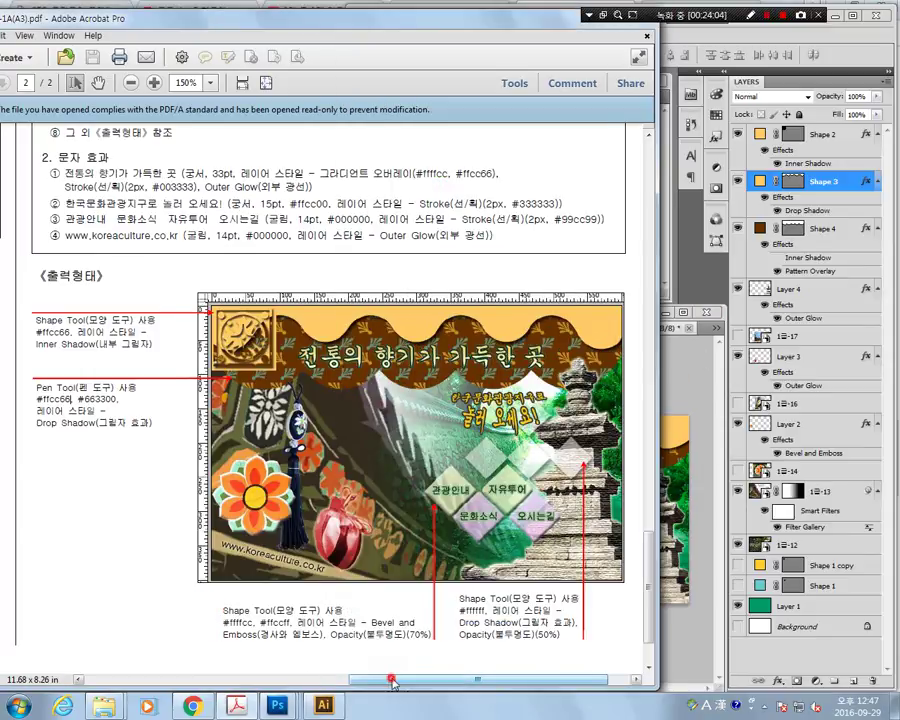
drag(392, 680, 440, 680)
Draw a green diamond (Shape 5) in the lower middle of the poster and delete its Inner Shadow effect.
key(alt+Tab)
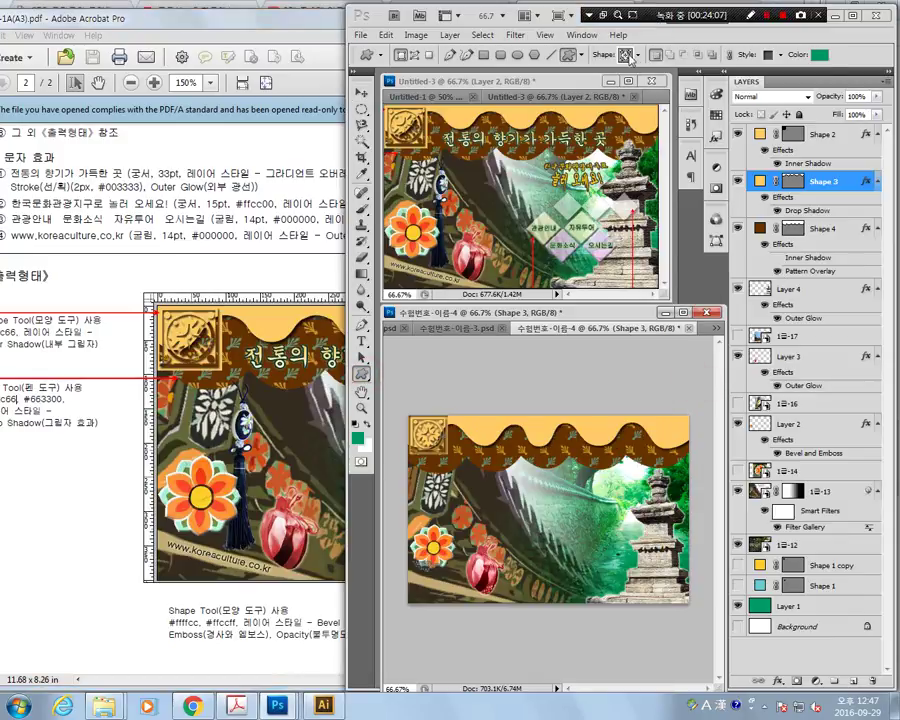
click(628, 55)
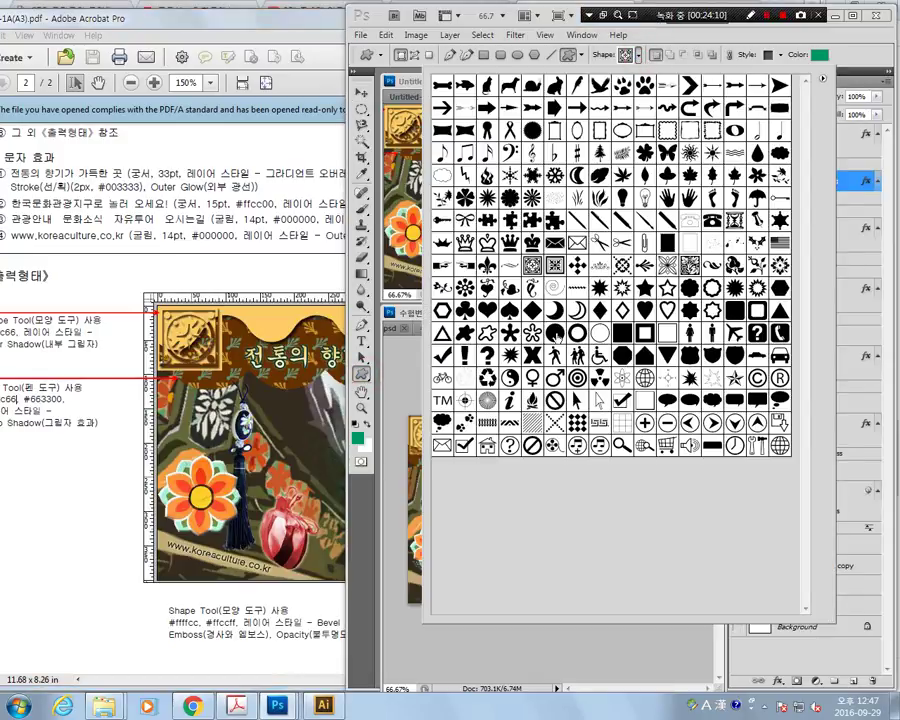
click(601, 311)
key(Return)
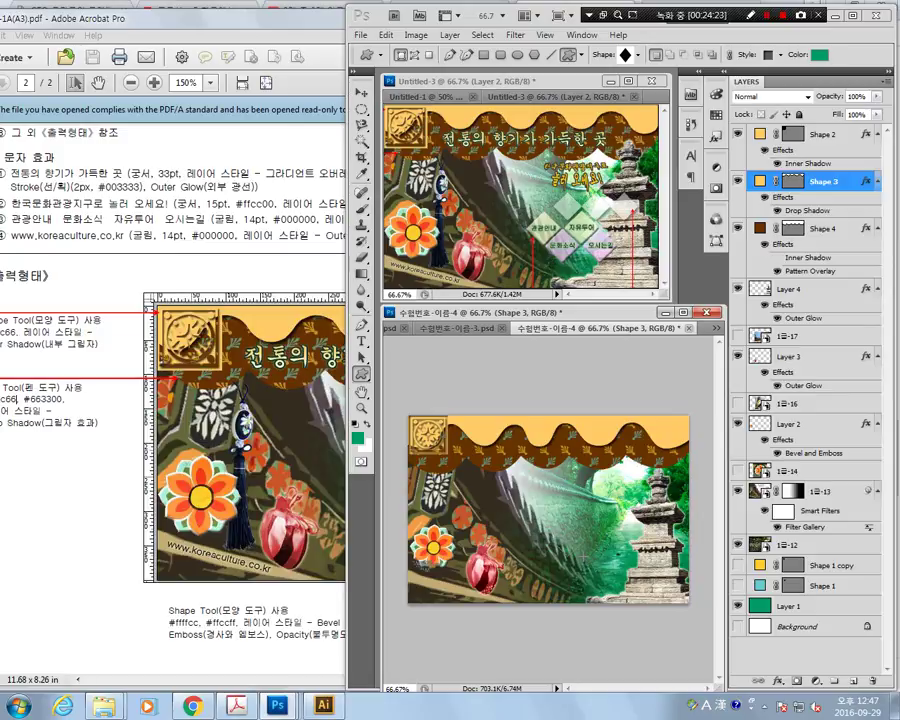
drag(555, 528, 582, 555)
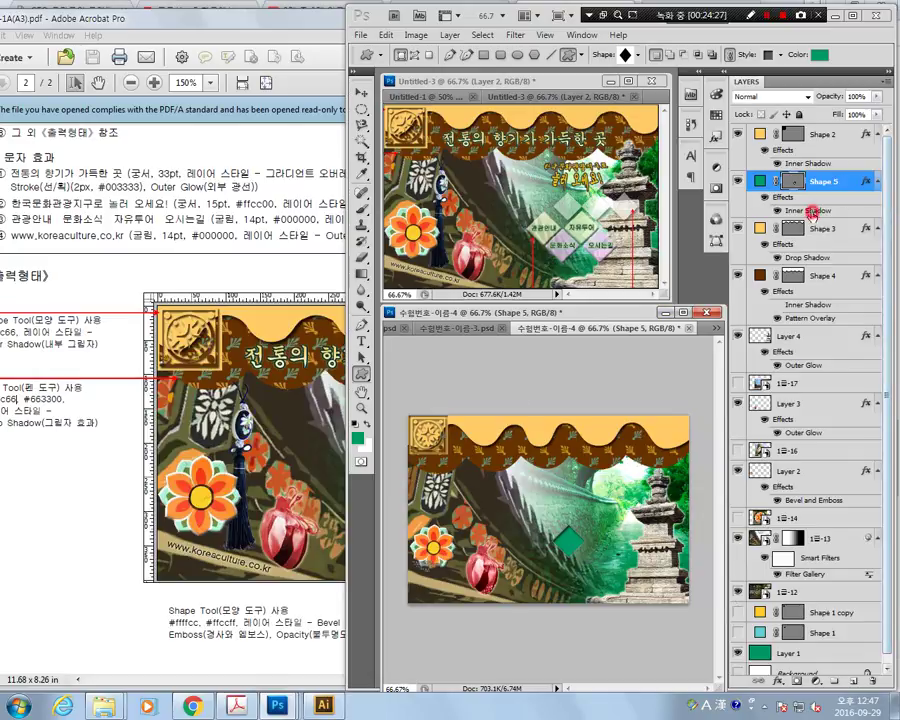
drag(868, 230, 877, 680)
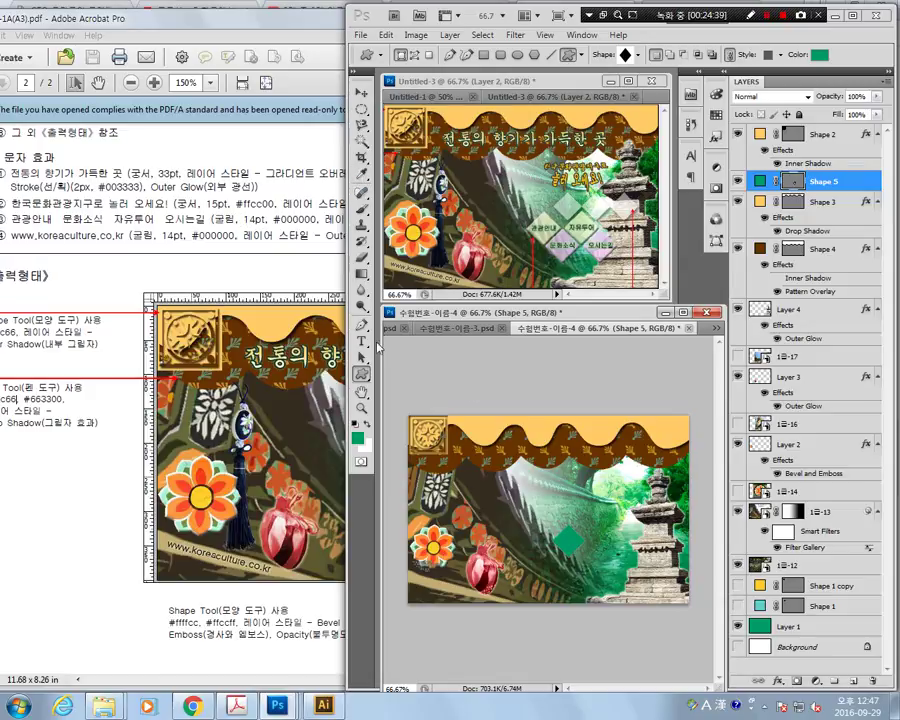
Add a 관광안내 text layer on the poster in the 굴림 font.
key(t)
click(600, 445)
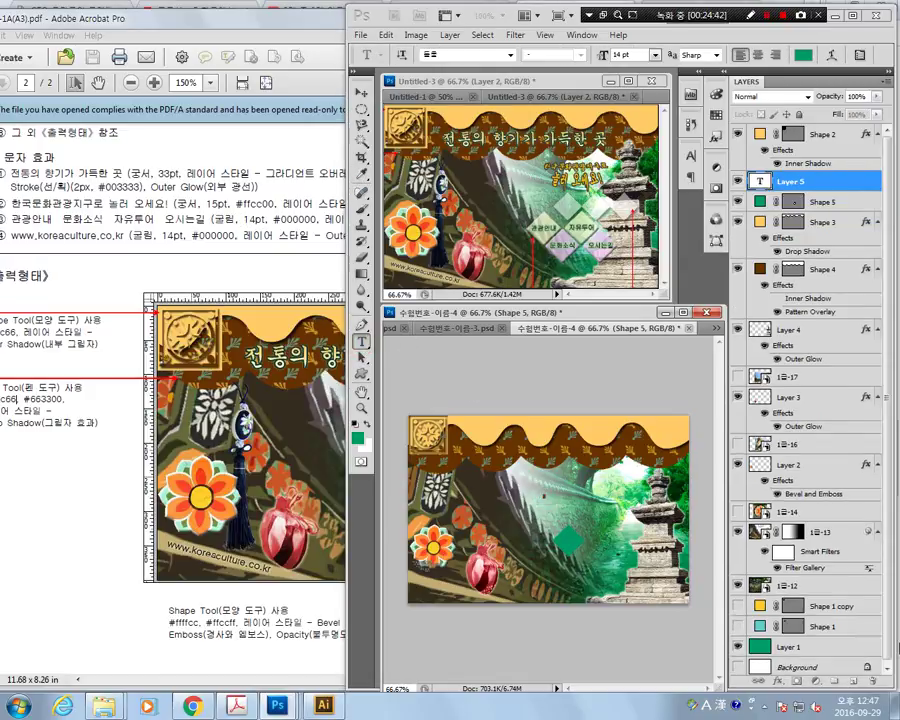
click(510, 55)
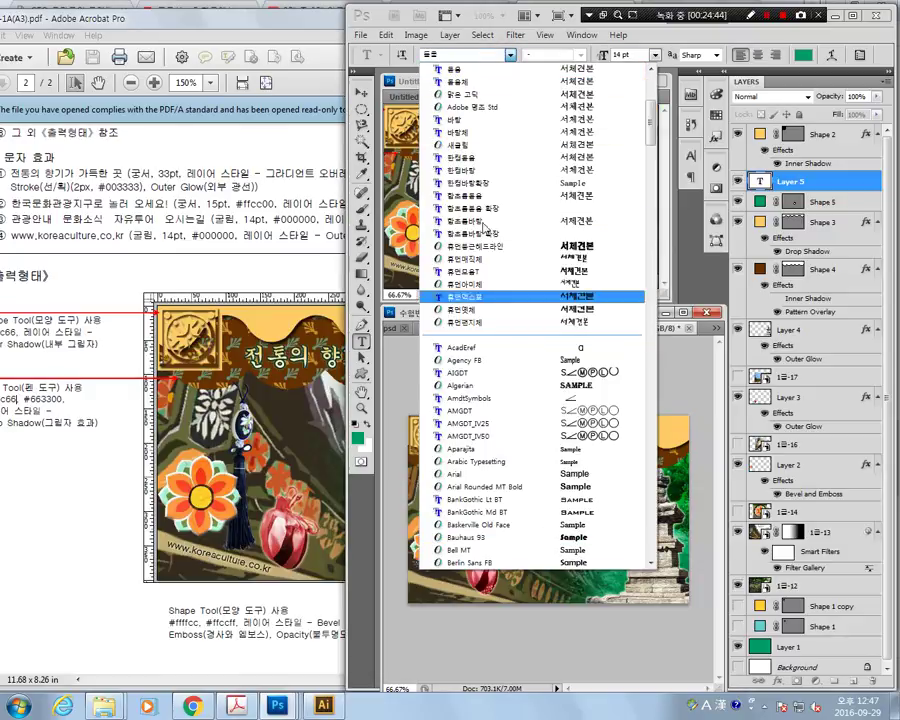
click(468, 172)
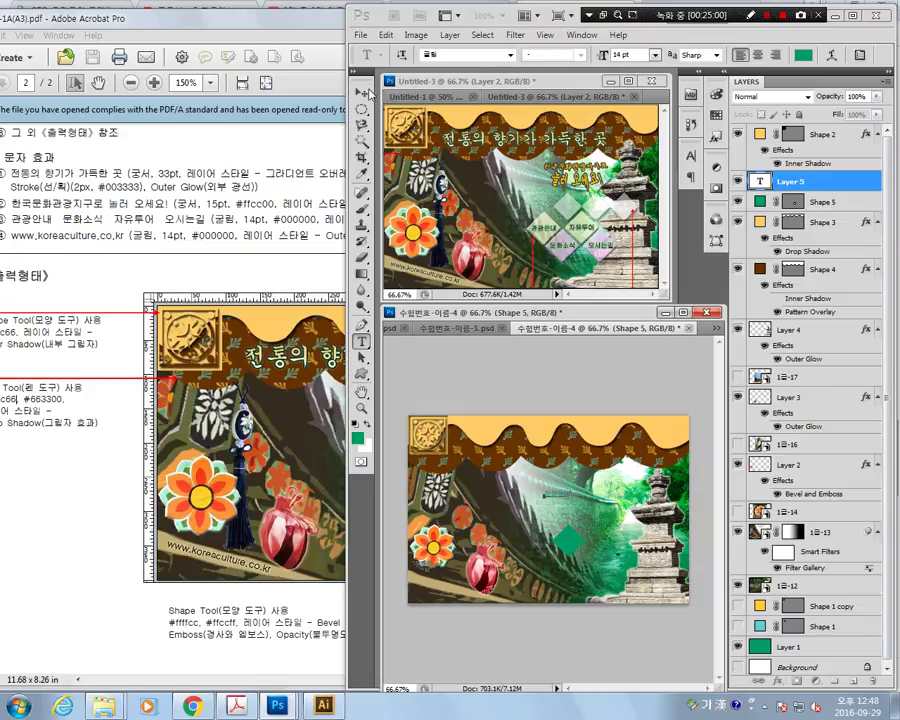
key(ctrl+Return)
key(v)
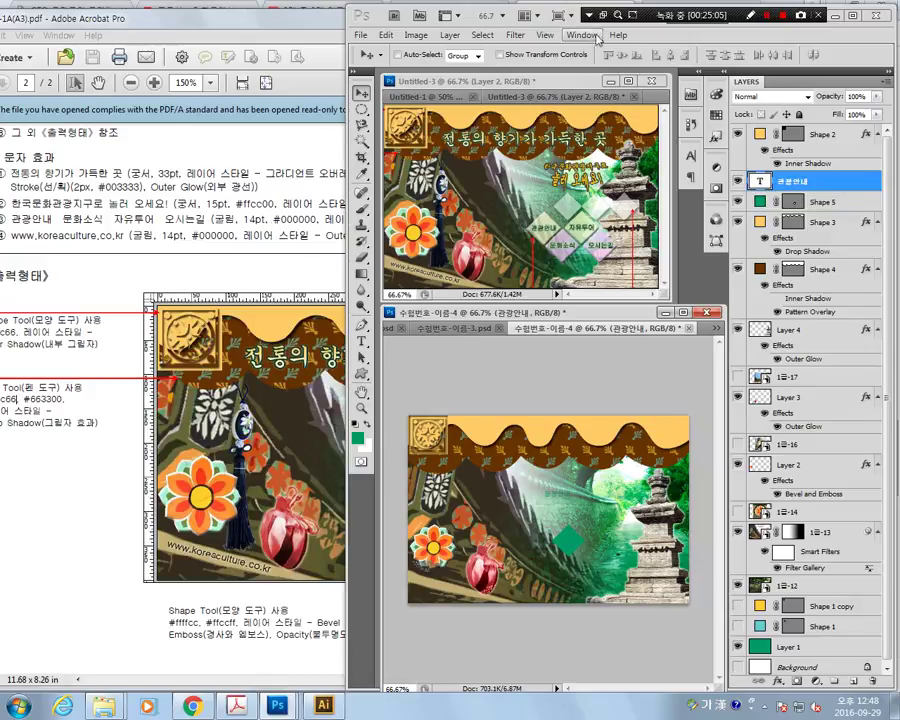
Make the 관광안내 label black and move it onto the green diamond.
double_click(756, 179)
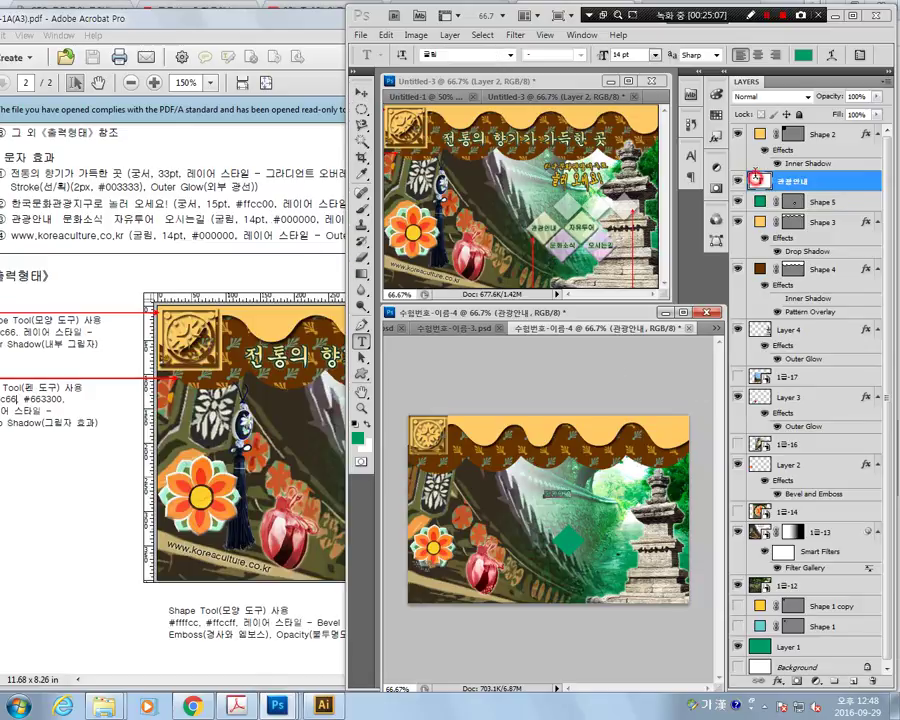
click(803, 55)
drag(480, 350, 413, 394)
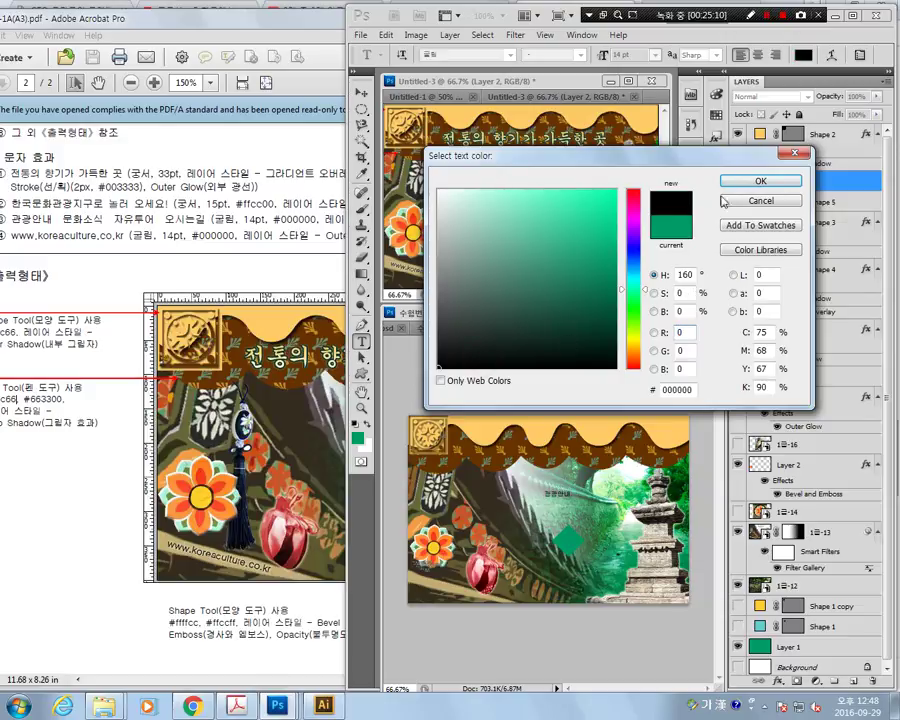
click(760, 181)
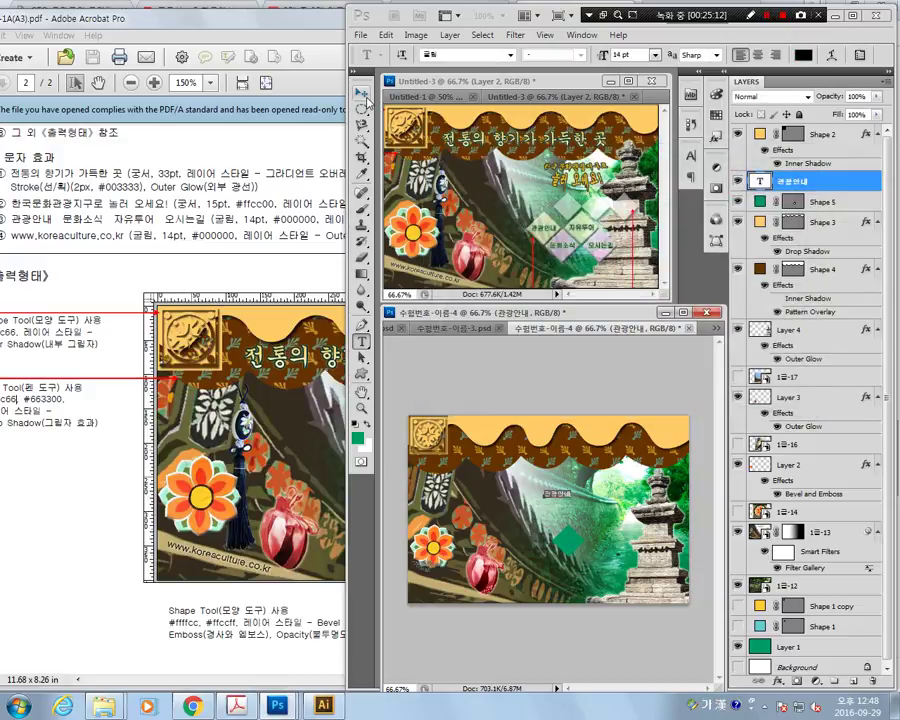
key(v)
drag(562, 497, 576, 548)
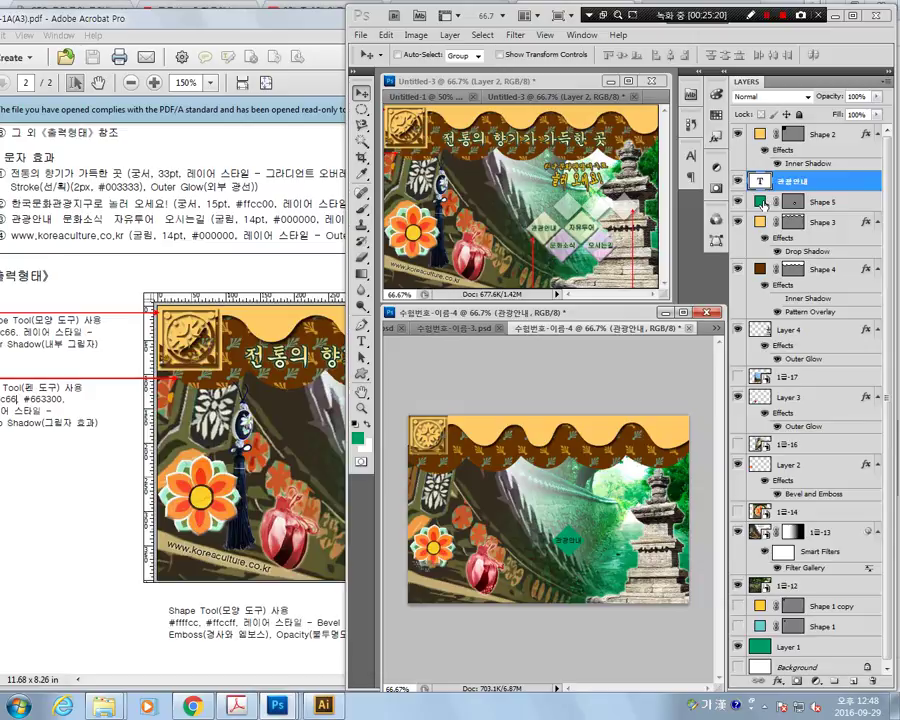
click(829, 203)
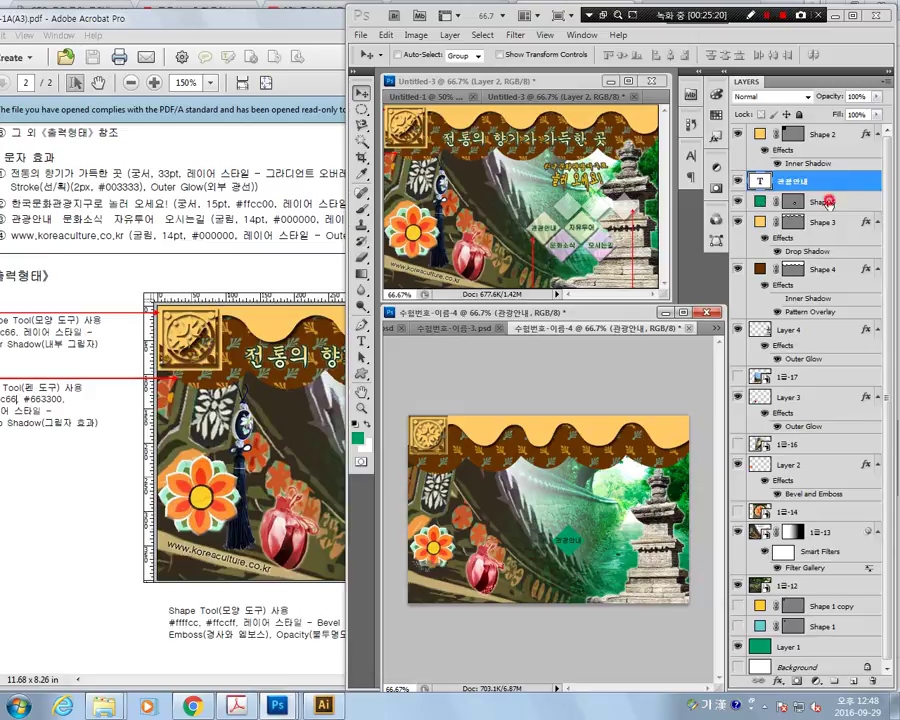
Free-transform the green diamond to about 115% and compare it with the reference PDF.
click(385, 35)
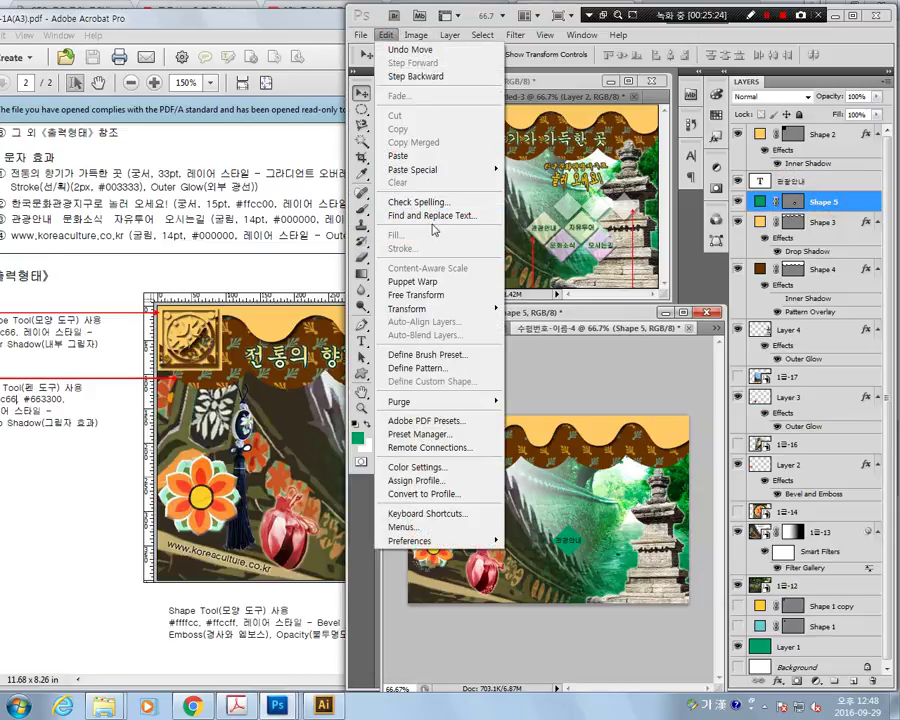
click(416, 295)
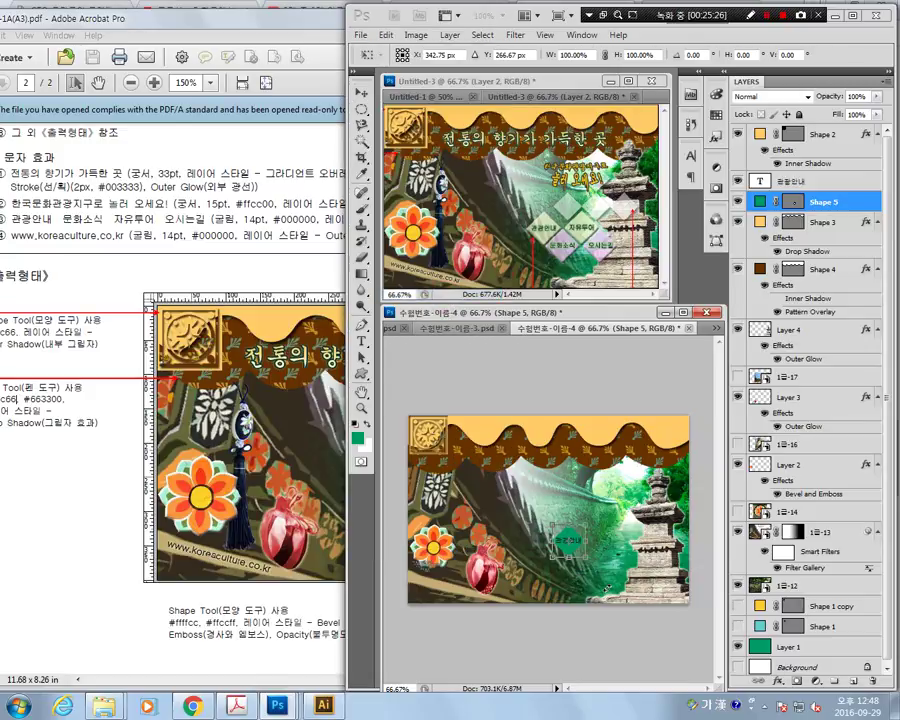
click(586, 556)
drag(588, 560, 594, 566)
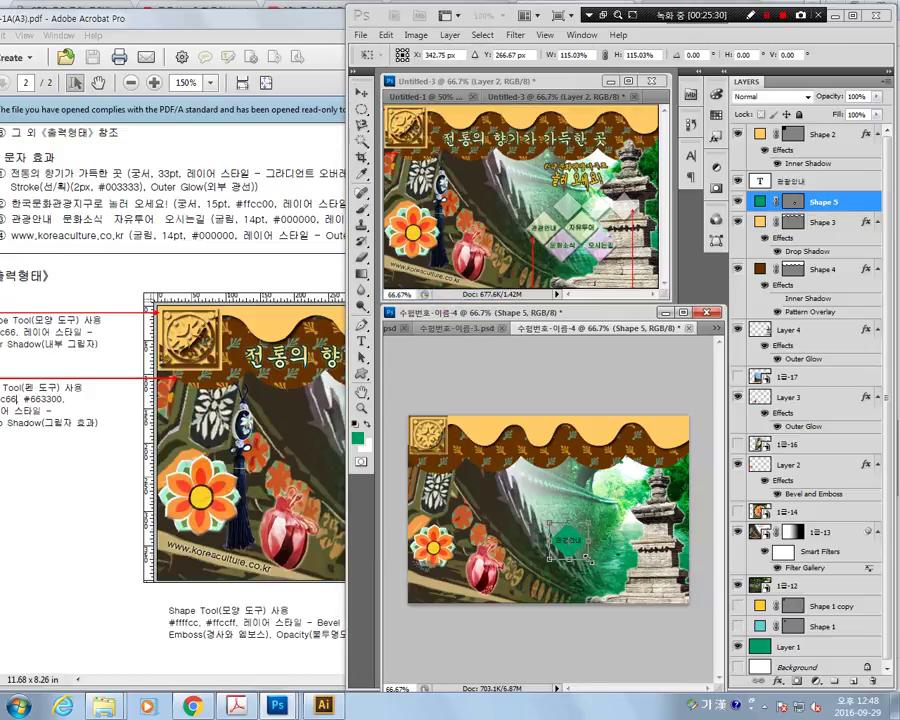
key(Return)
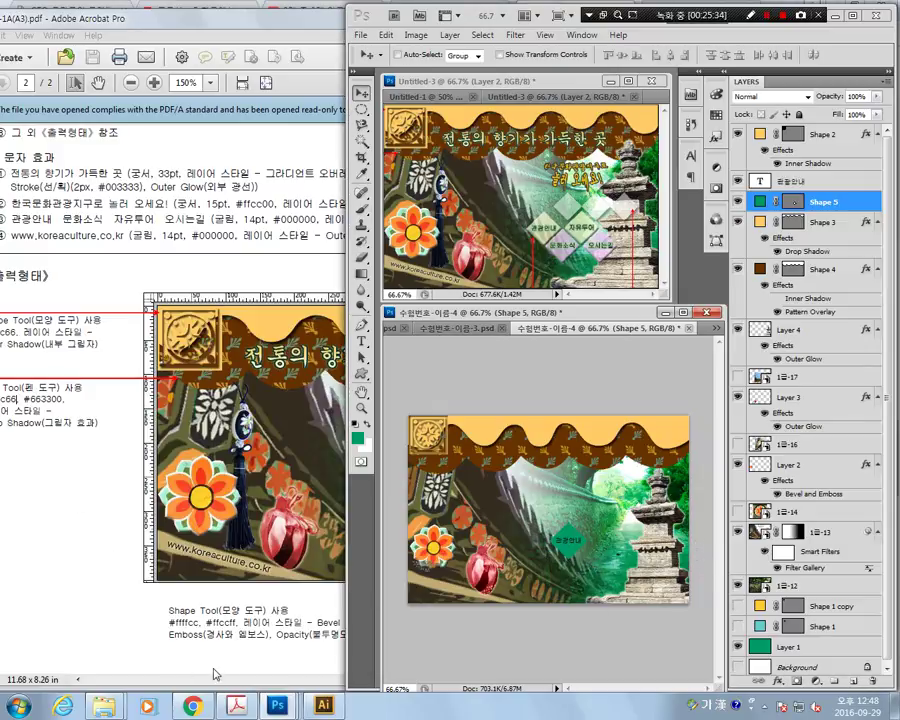
click(175, 641)
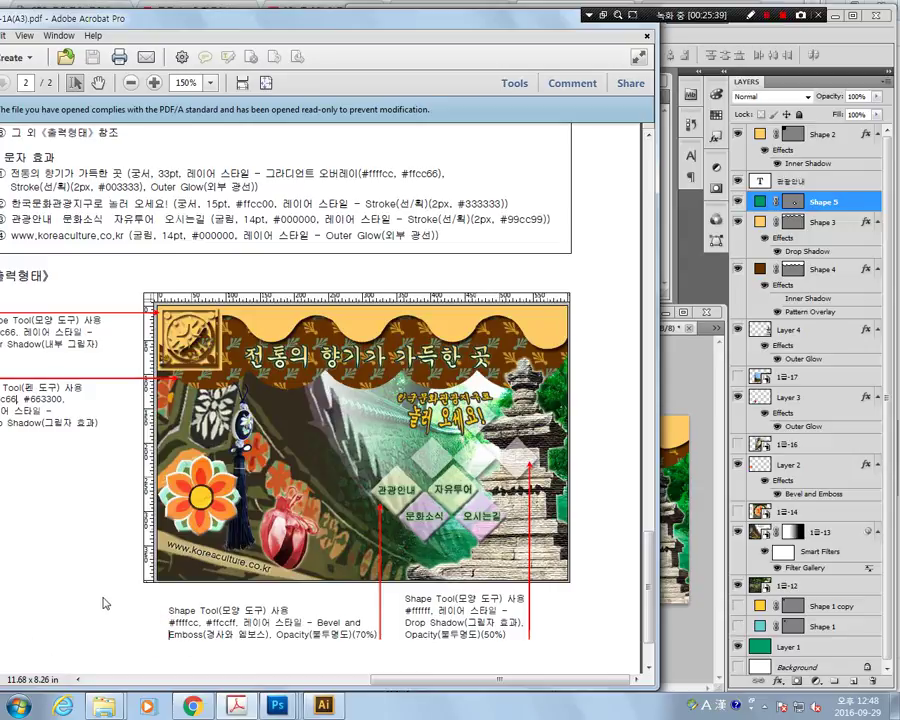
Change the Shape 5 diamond's fill colour from green to pale yellow #ffffcc.
click(800, 183)
double_click(762, 201)
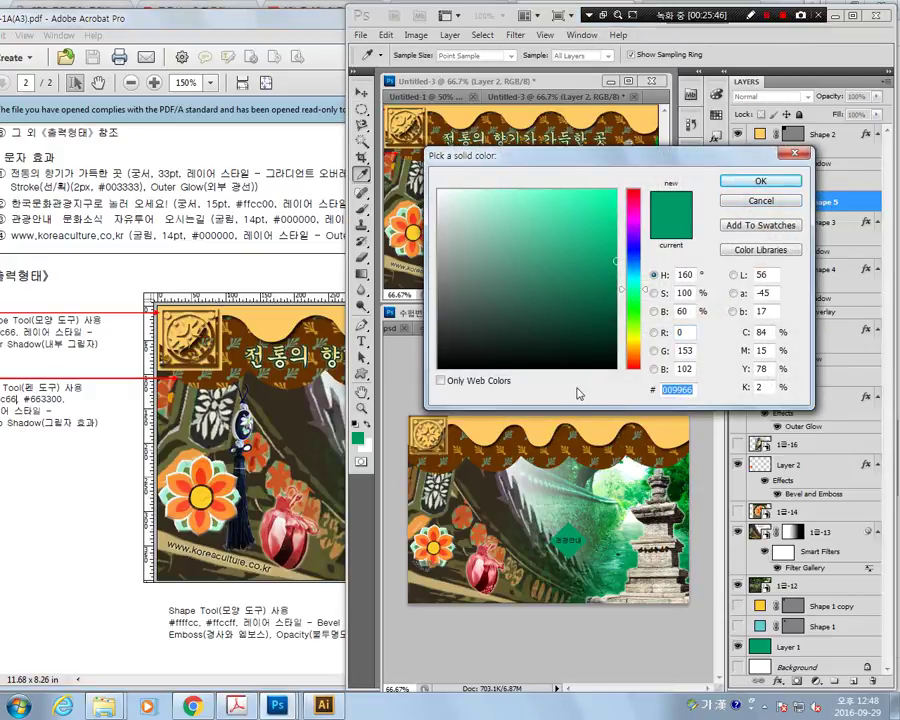
text(0)
key(BackSpace)
text(fff)
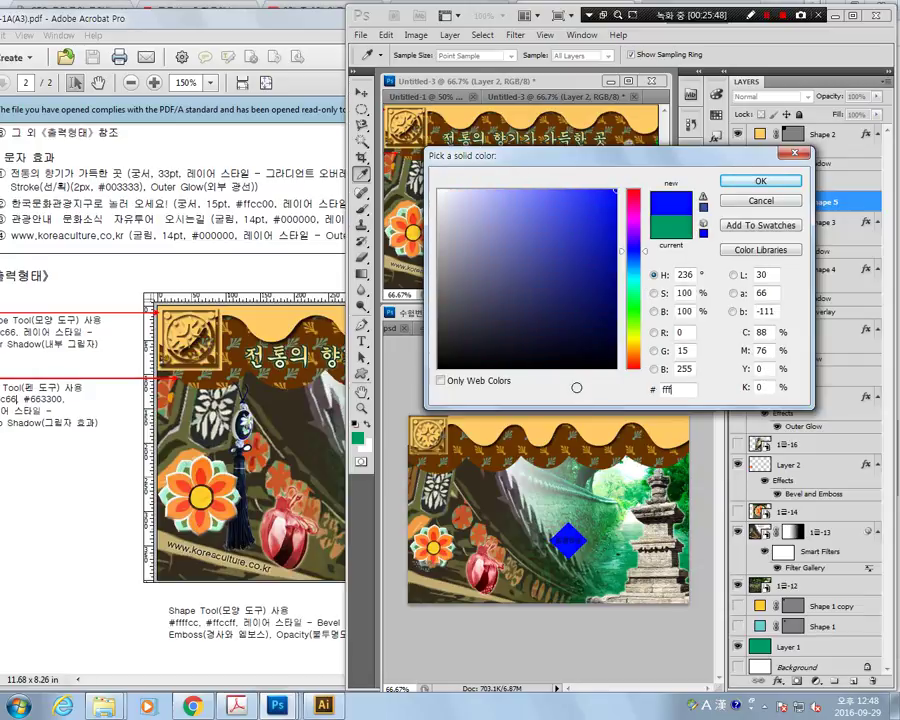
text(fcc)
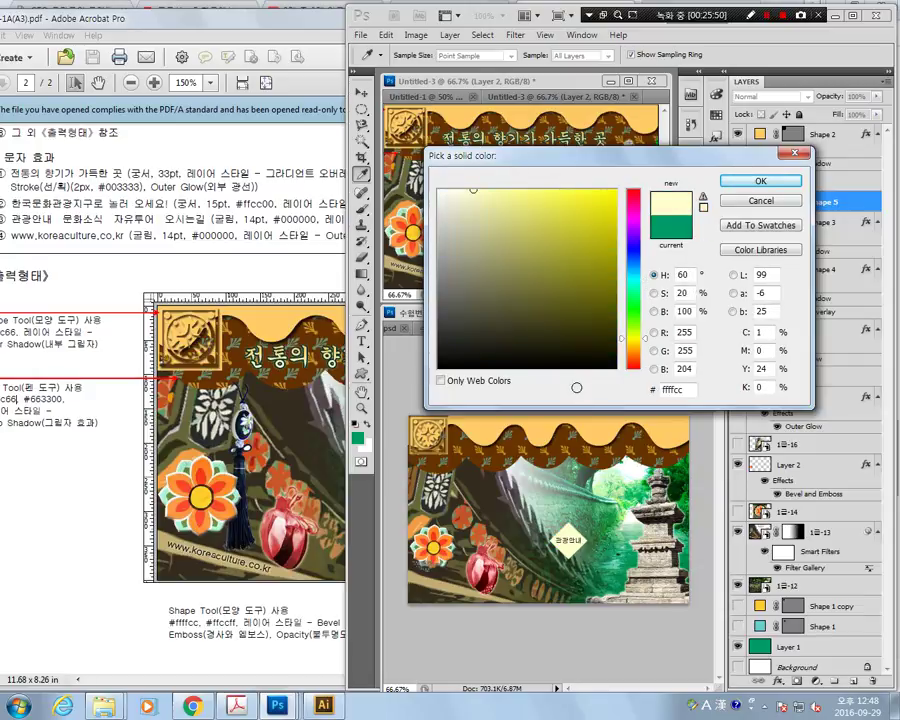
key(Return)
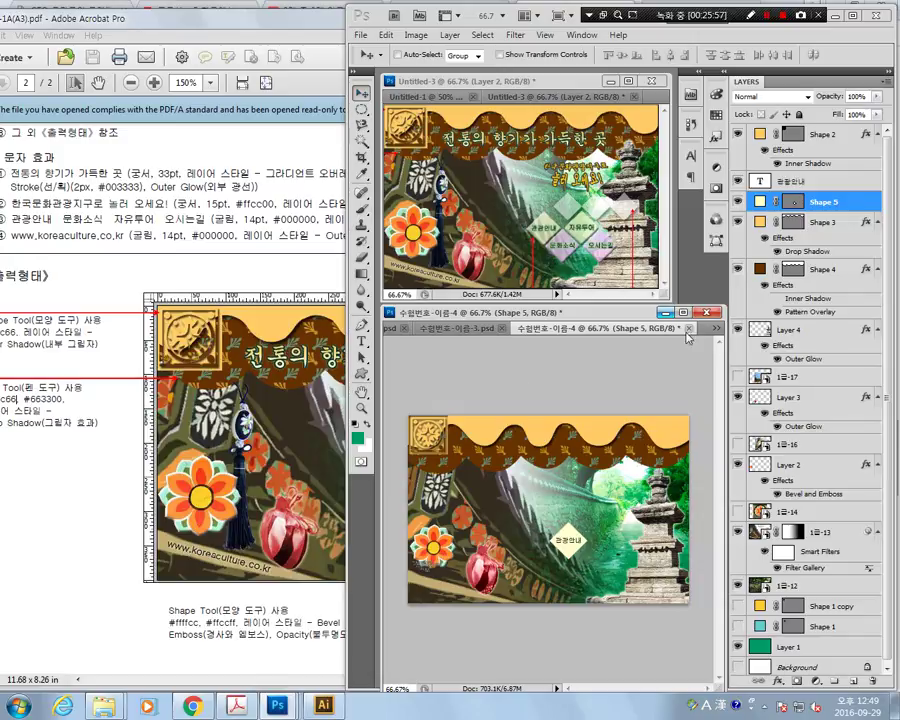
Duplicate the yellow diamond, fill the copy pink #ffccff, and shift it down-right.
right_click(822, 204)
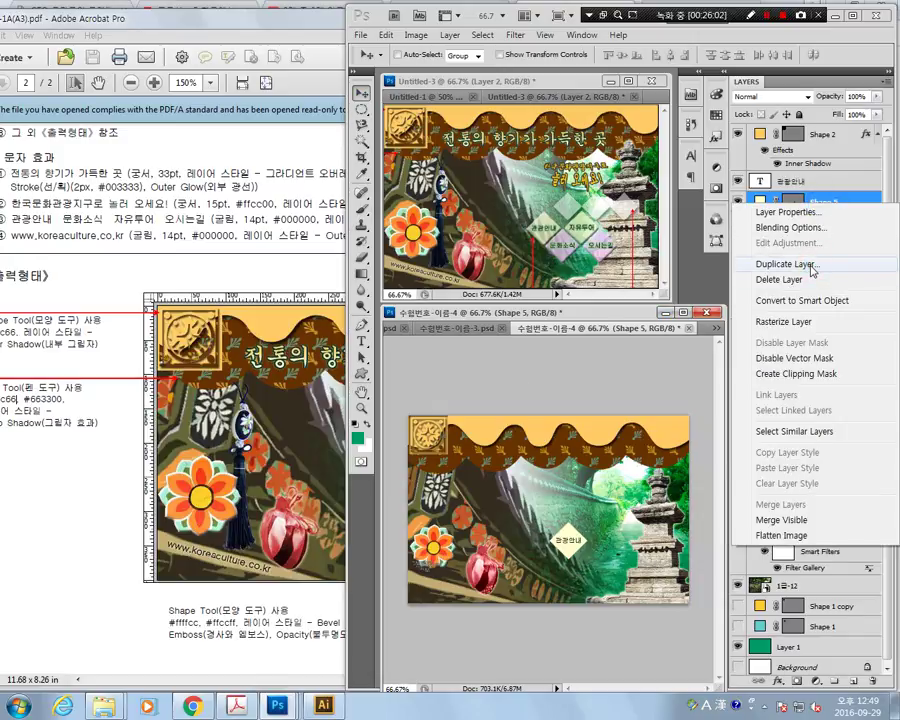
click(812, 266)
click(571, 218)
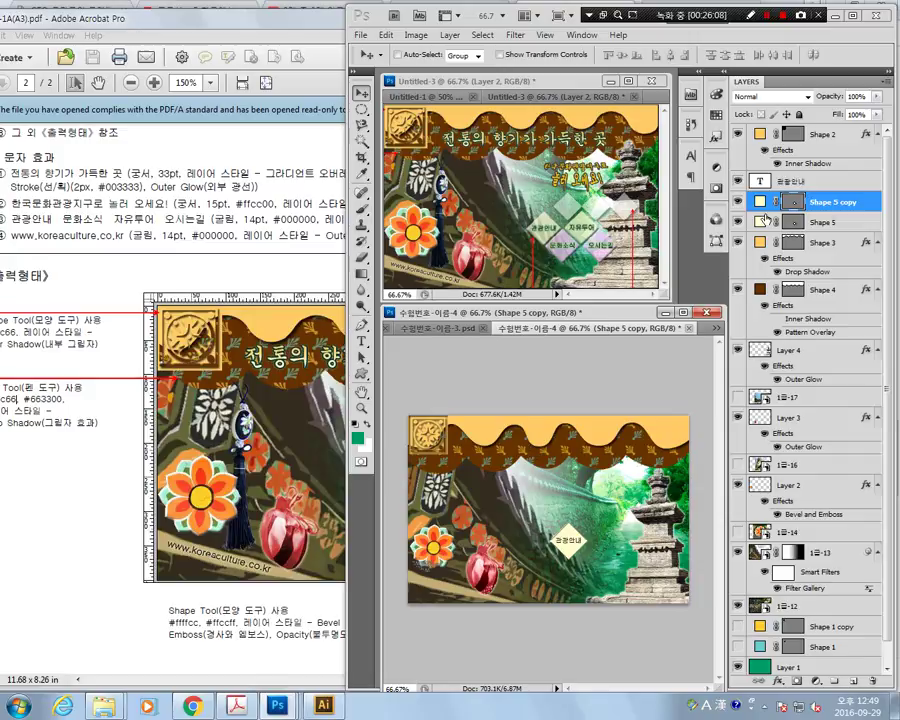
double_click(760, 203)
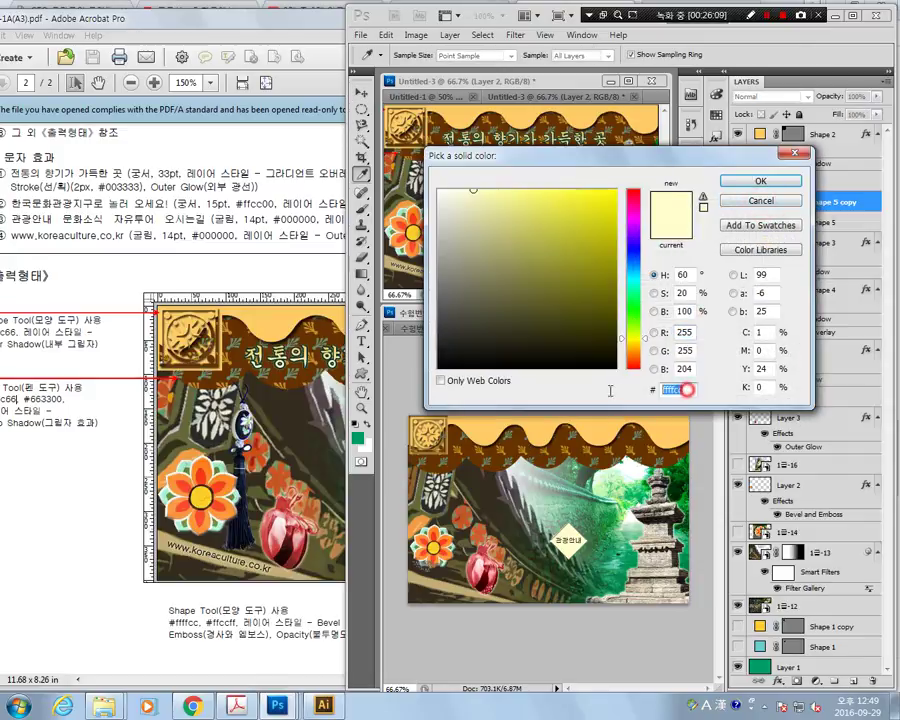
text(ffcc)
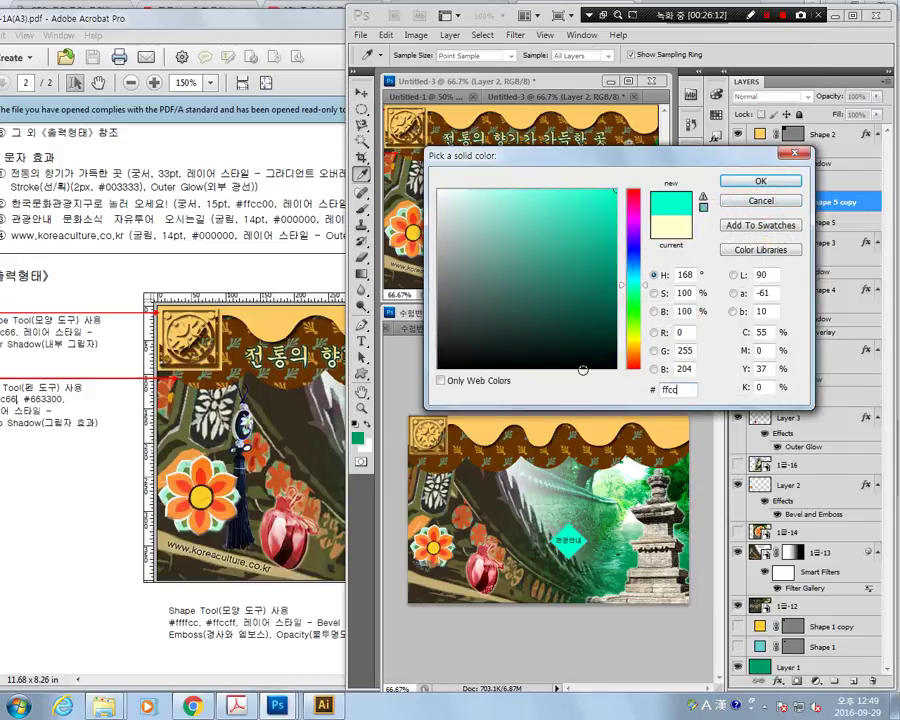
text(ff)
key(Return)
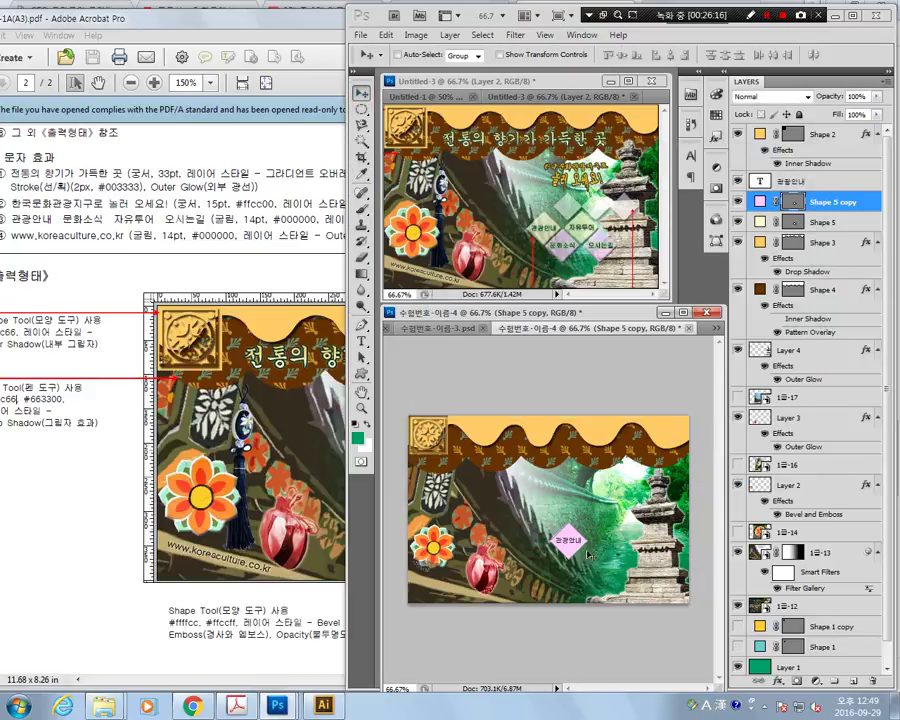
mouse_move(578, 556)
mouse_down()
mouse_move(595, 572)
mouse_move(606, 560)
mouse_up()
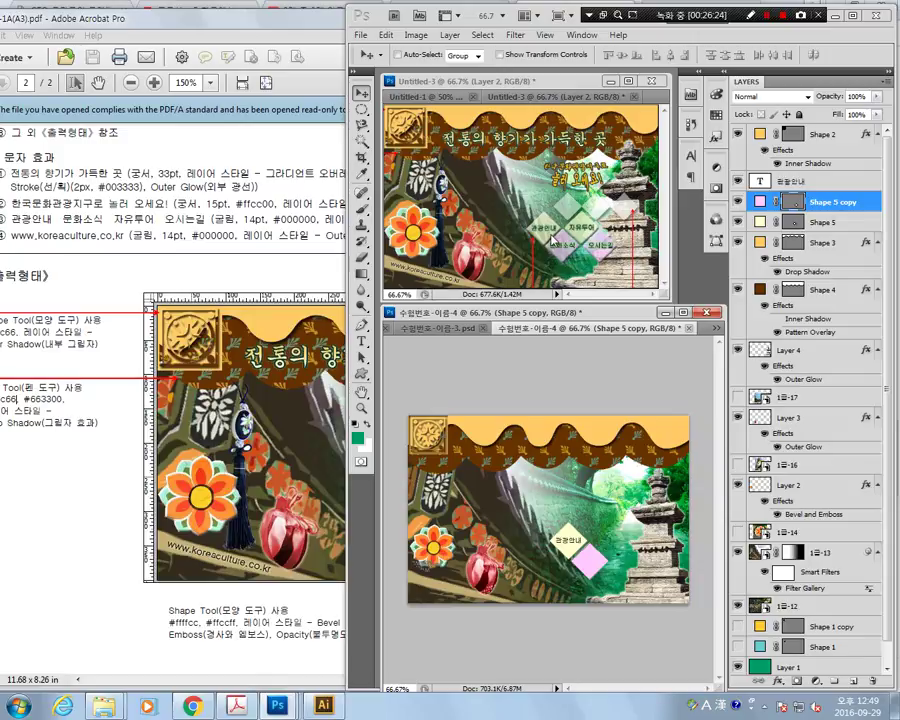
click(80, 557)
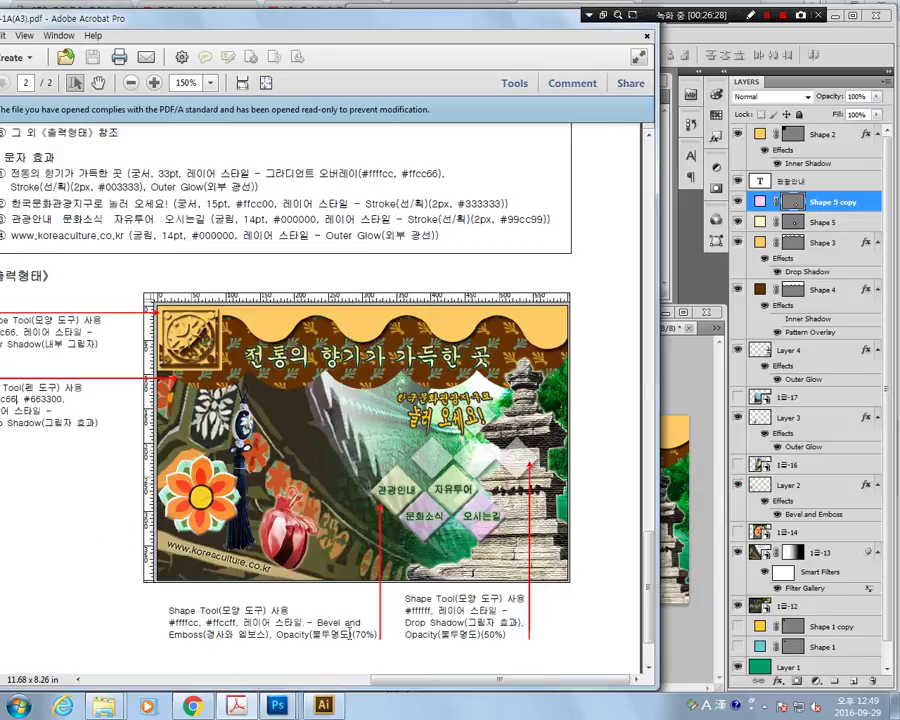
Add Bevel and Emboss to Shape 5 and copy the effect onto the pink Shape 5 copy.
click(822, 226)
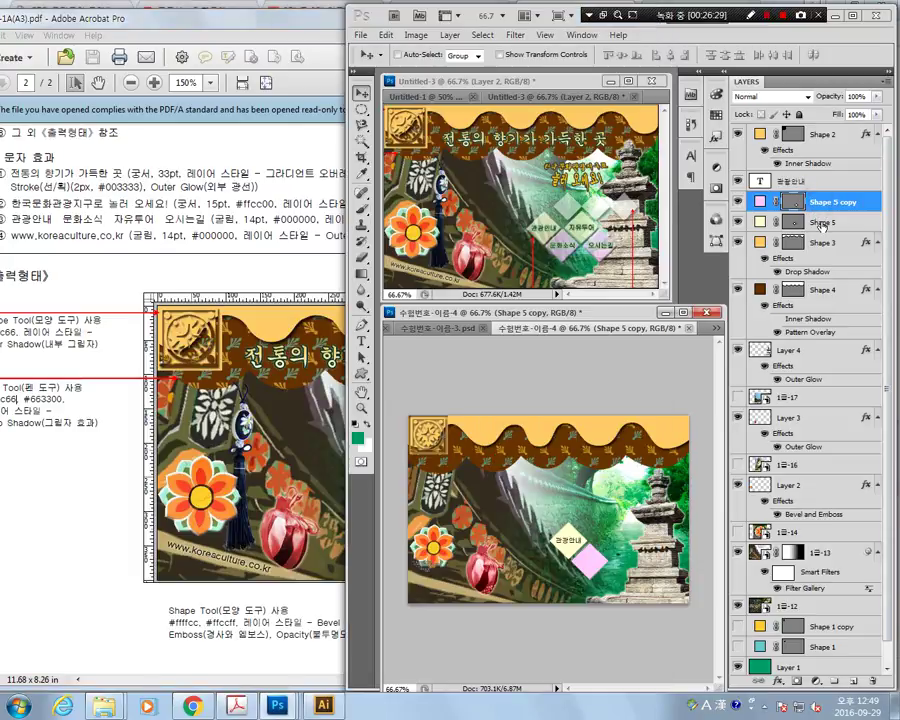
click(822, 223)
right_click(797, 236)
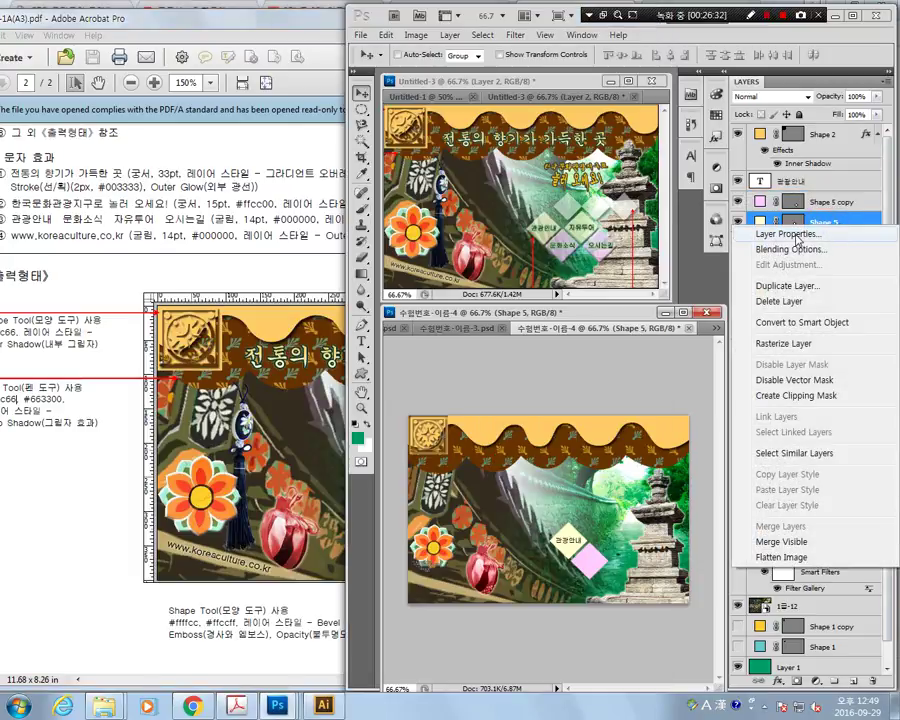
click(798, 252)
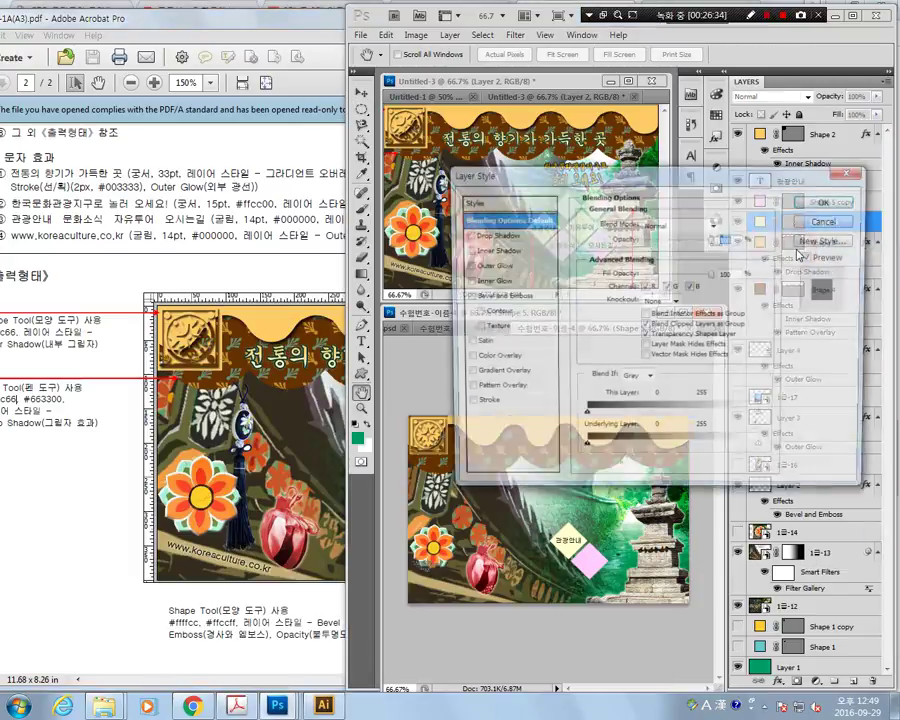
click(502, 296)
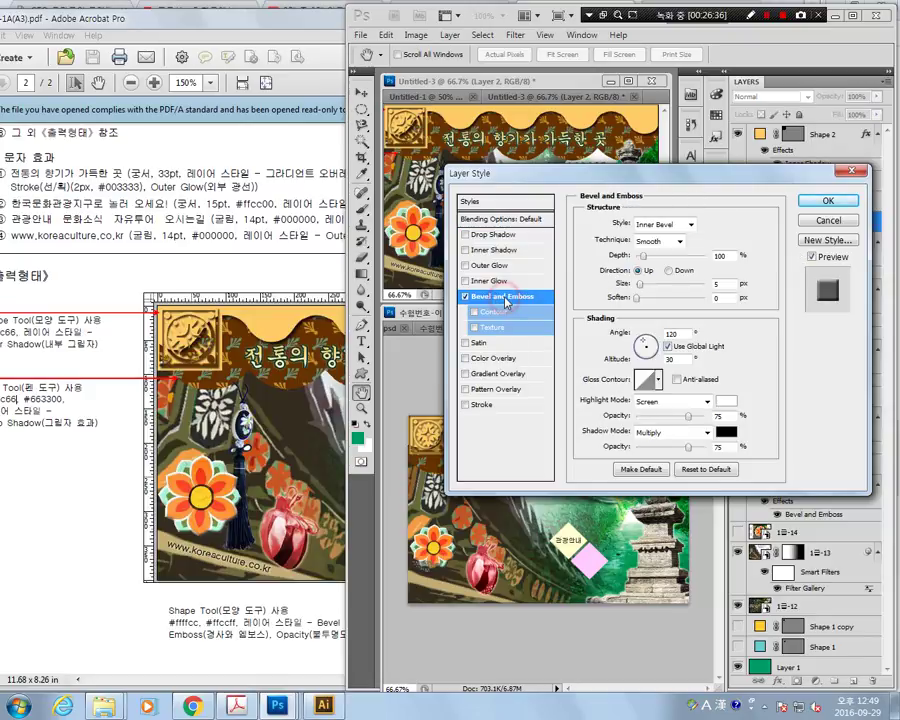
click(834, 204)
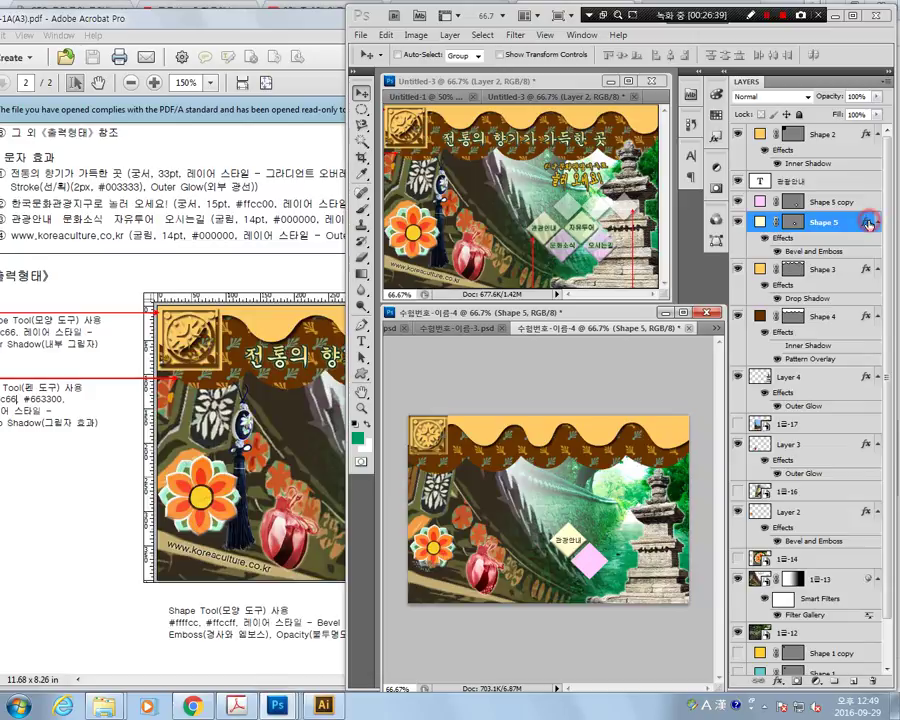
drag(867, 205, 867, 206)
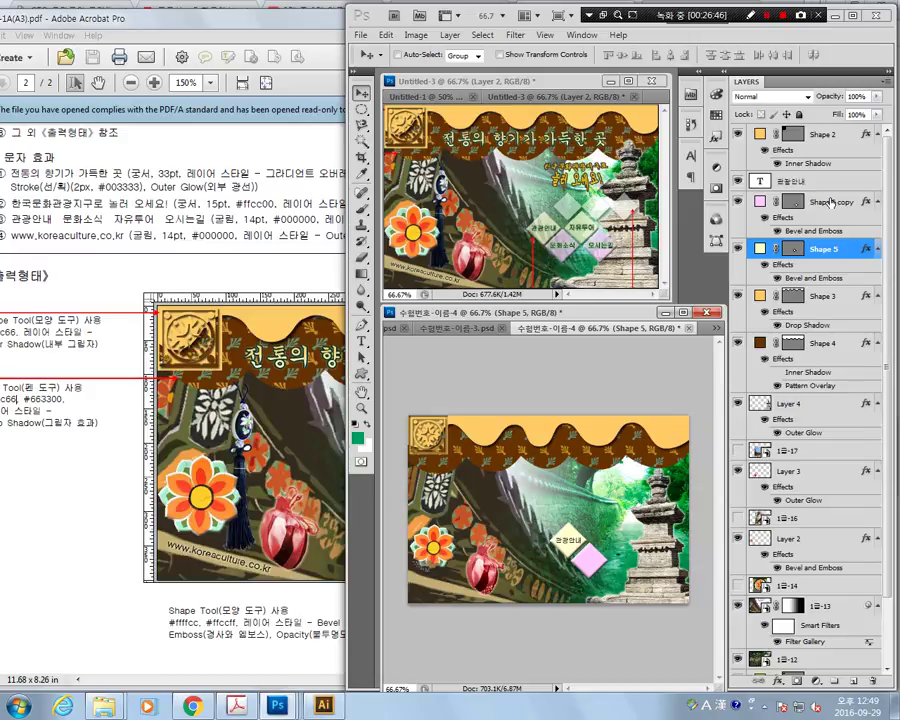
key(alt+bracketright)
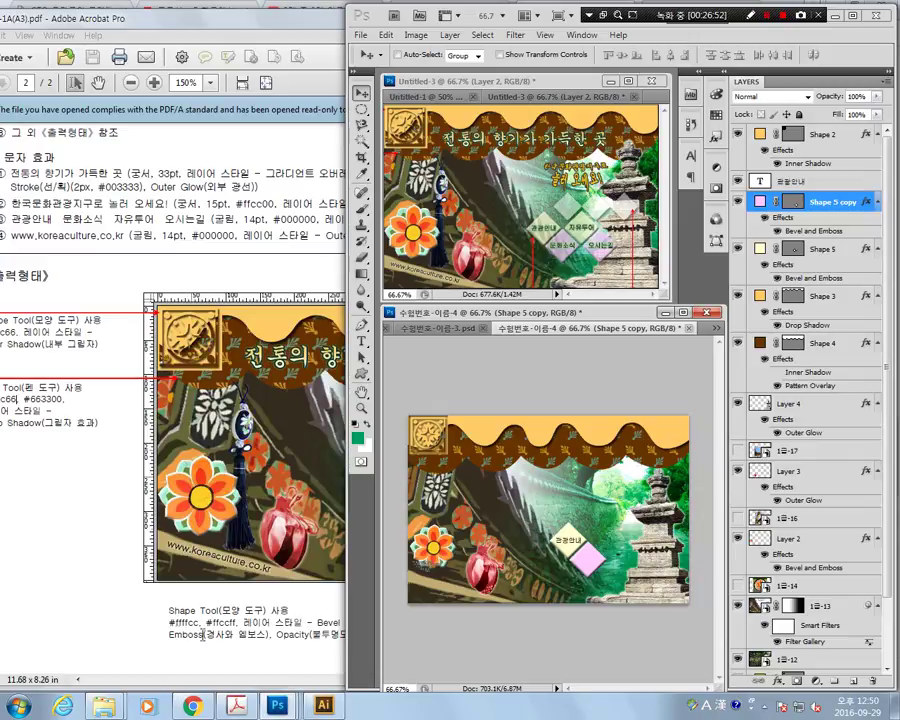
Set both the yellow and pink diamond layers to 70% opacity.
click(277, 640)
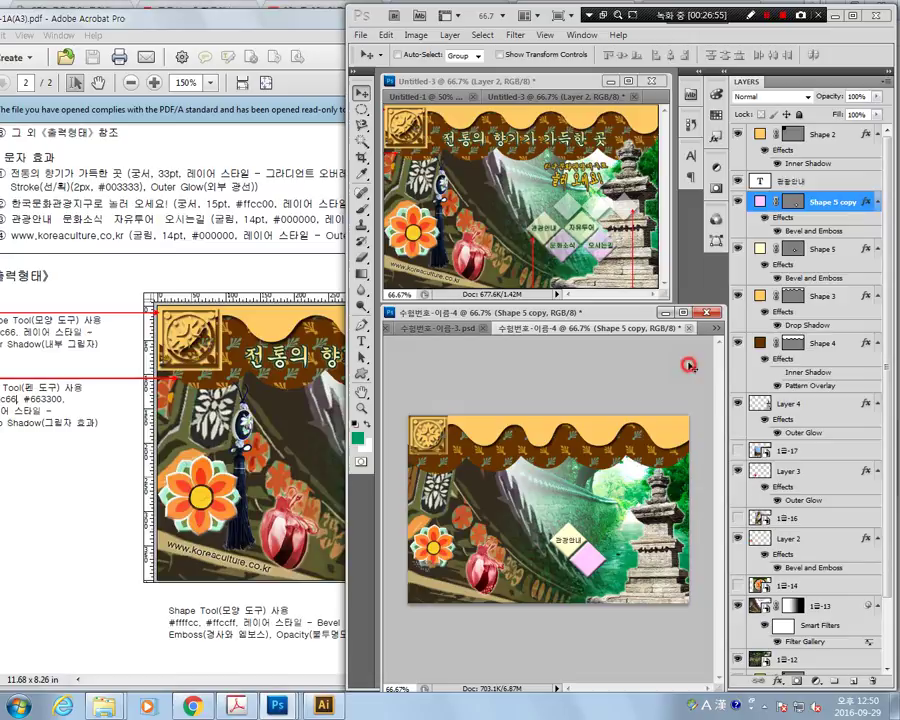
click(828, 251)
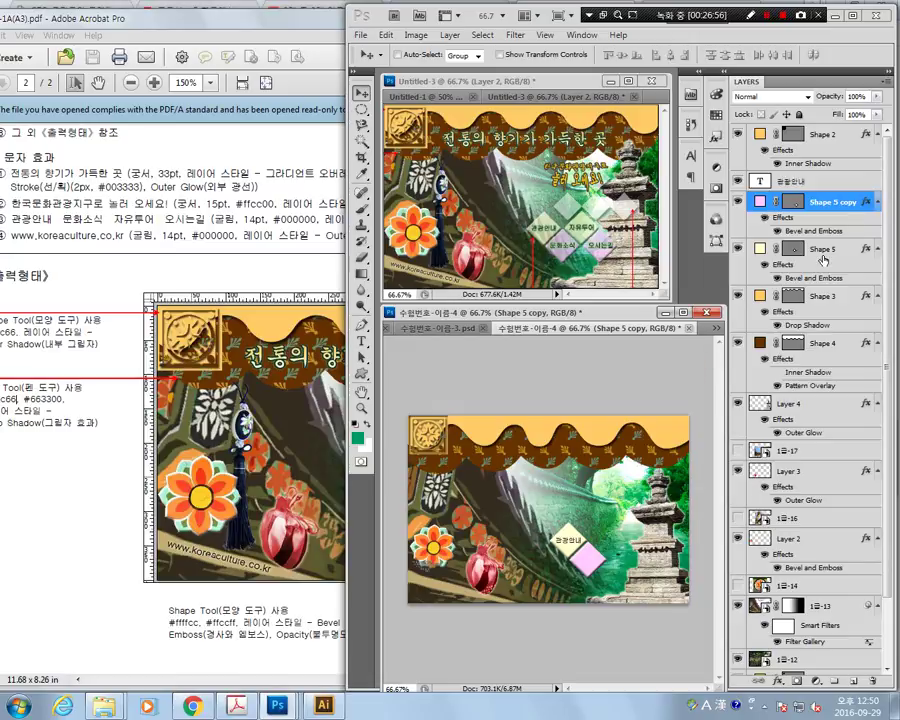
click(857, 96)
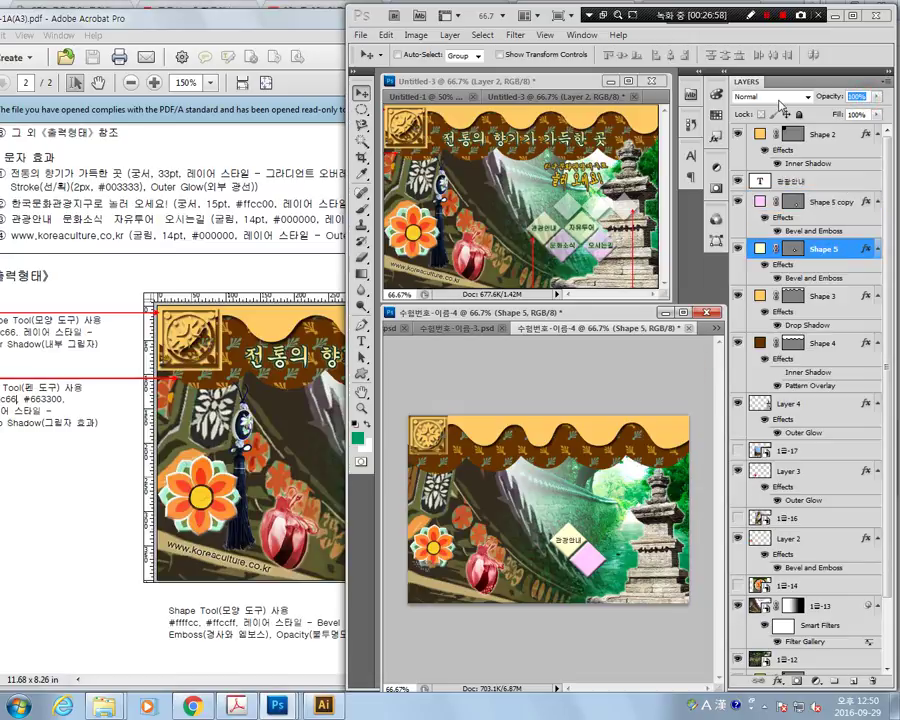
text(70)
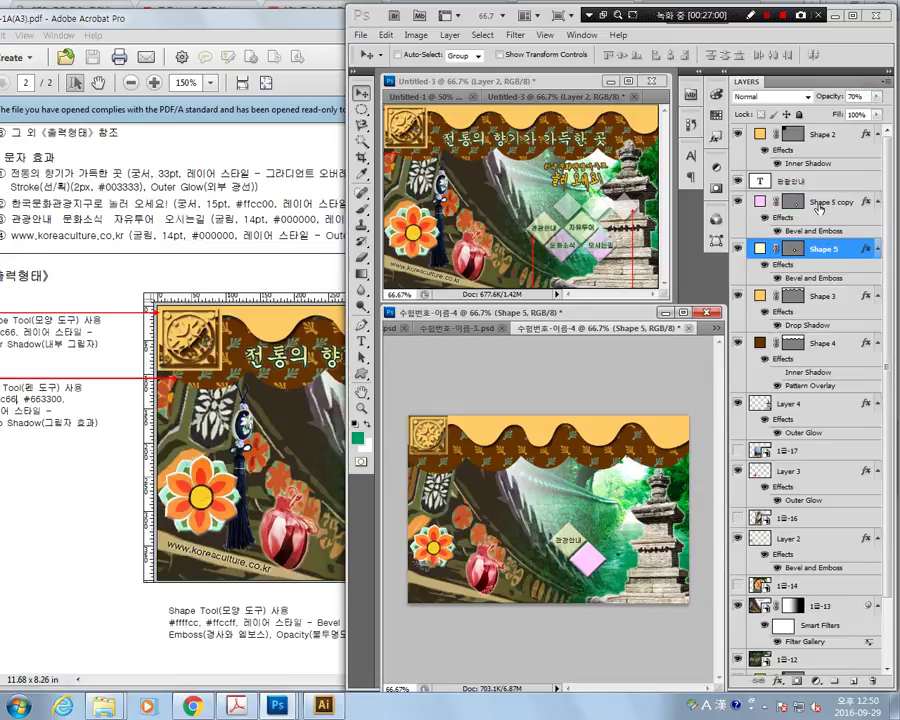
click(832, 202)
text(70)
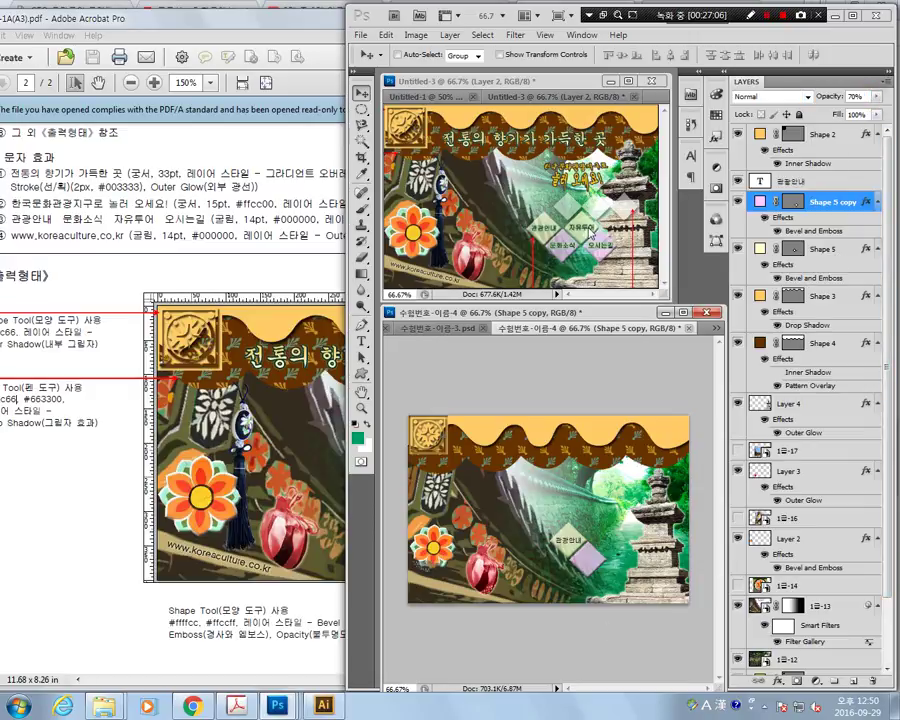
Move both diamonds slightly right together and duplicate the pair with Ctrl+J.
shift+click(808, 252)
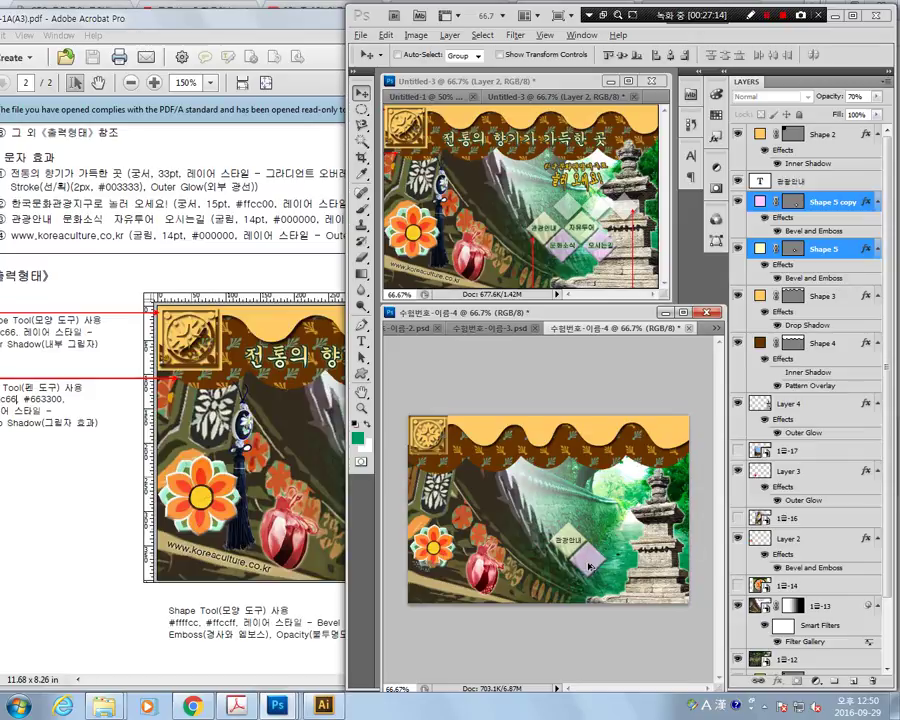
drag(590, 566, 626, 563)
key(ctrl+j)
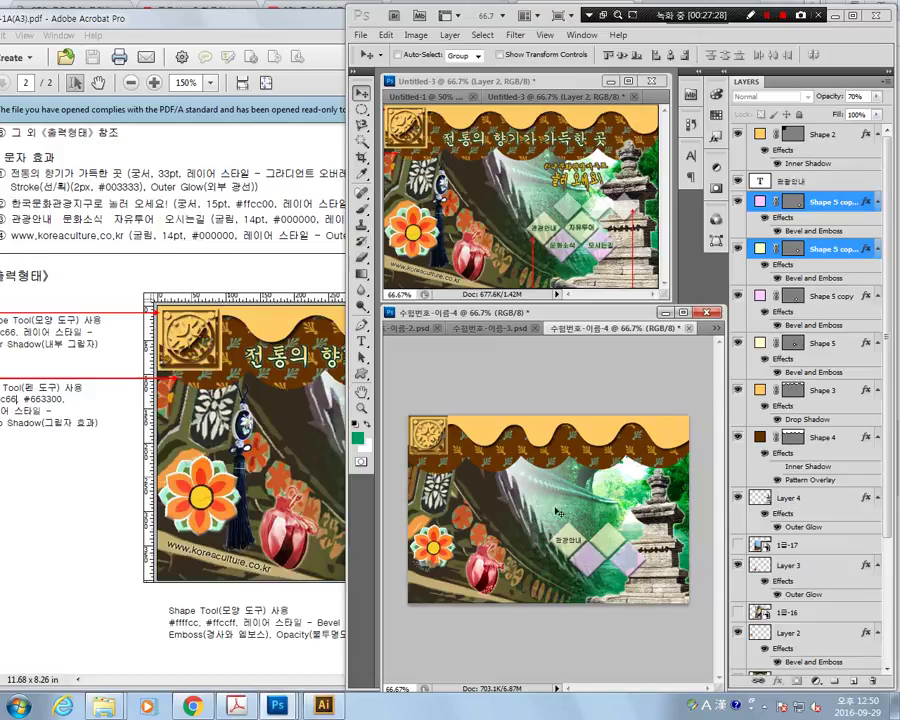
Copy the 관광안내 label, change it to 문화소식, and place it in the adjacent diamond.
click(65, 223)
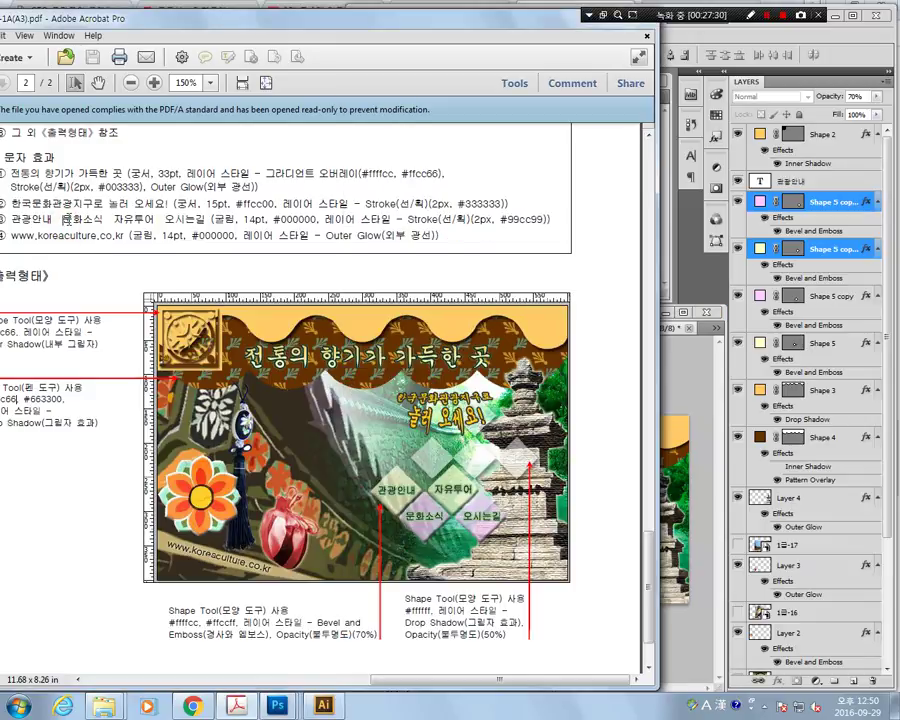
click(820, 180)
click(812, 180)
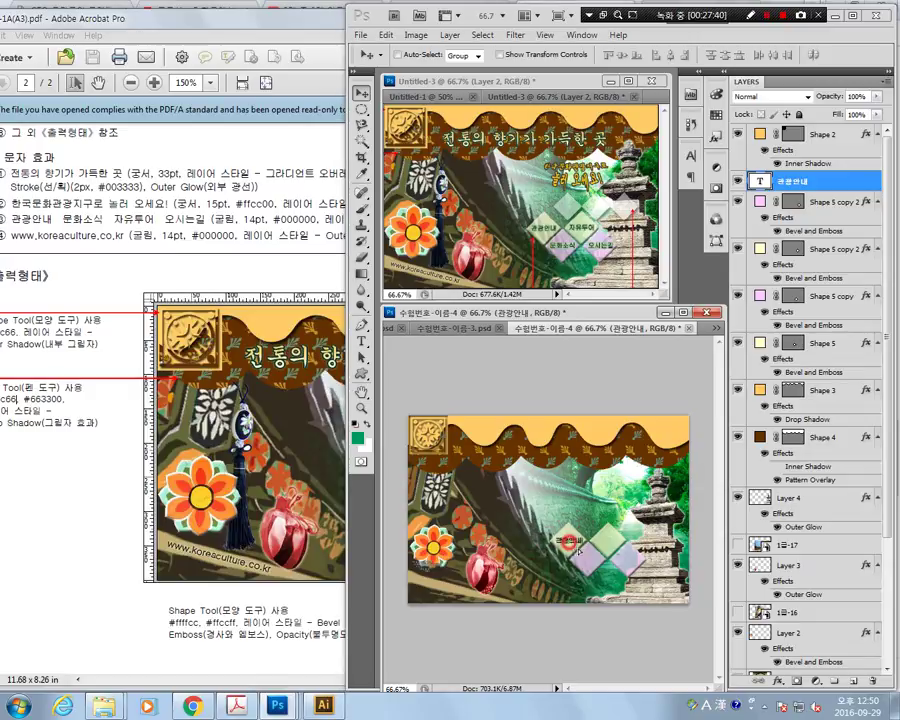
drag(569, 545, 601, 571)
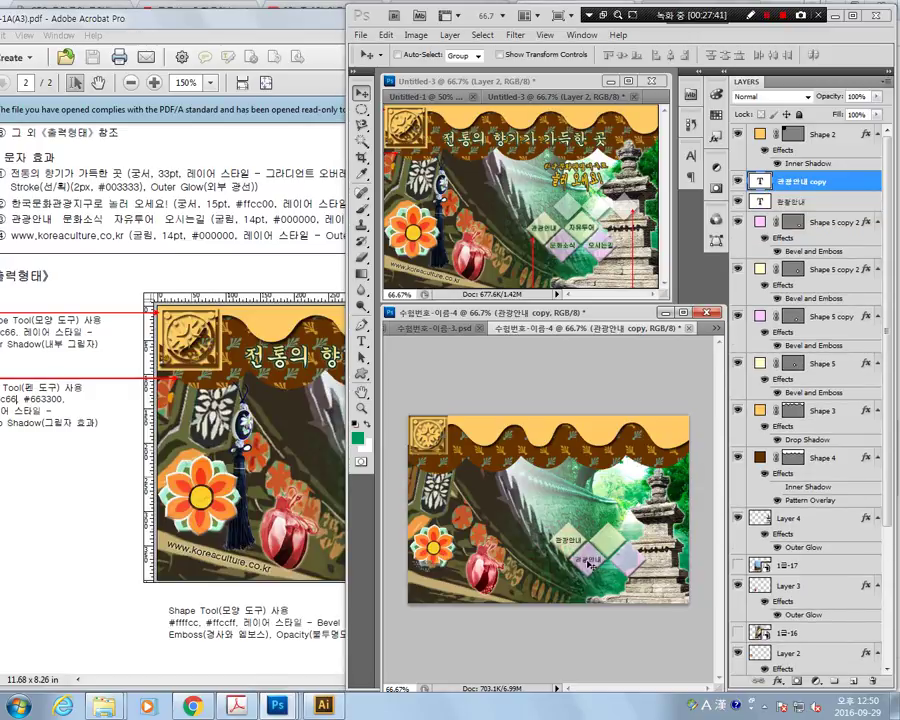
double_click(763, 183)
text(문화소식)
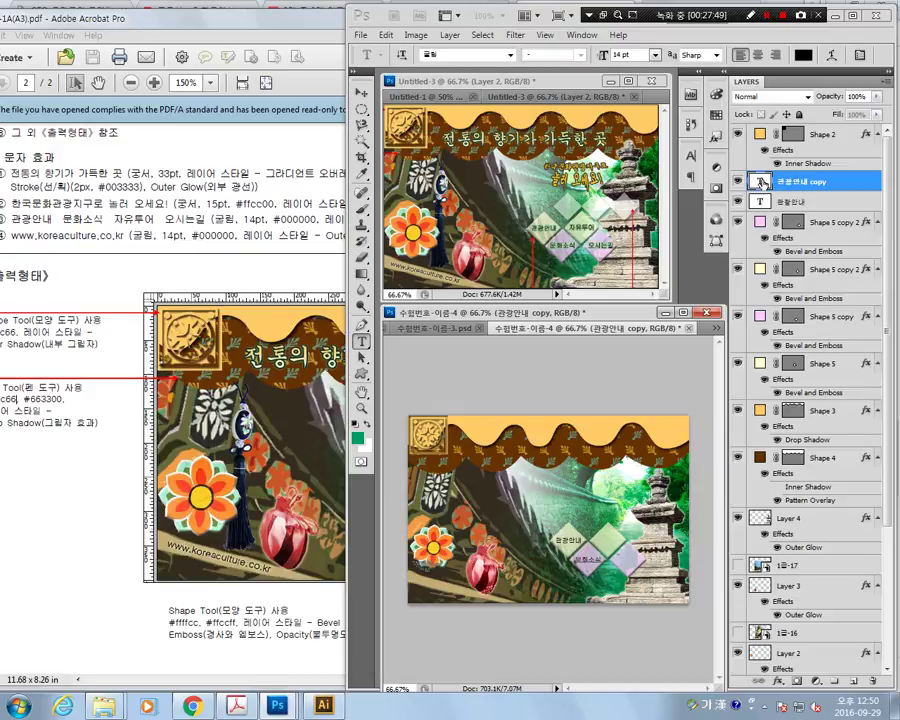
click(362, 92)
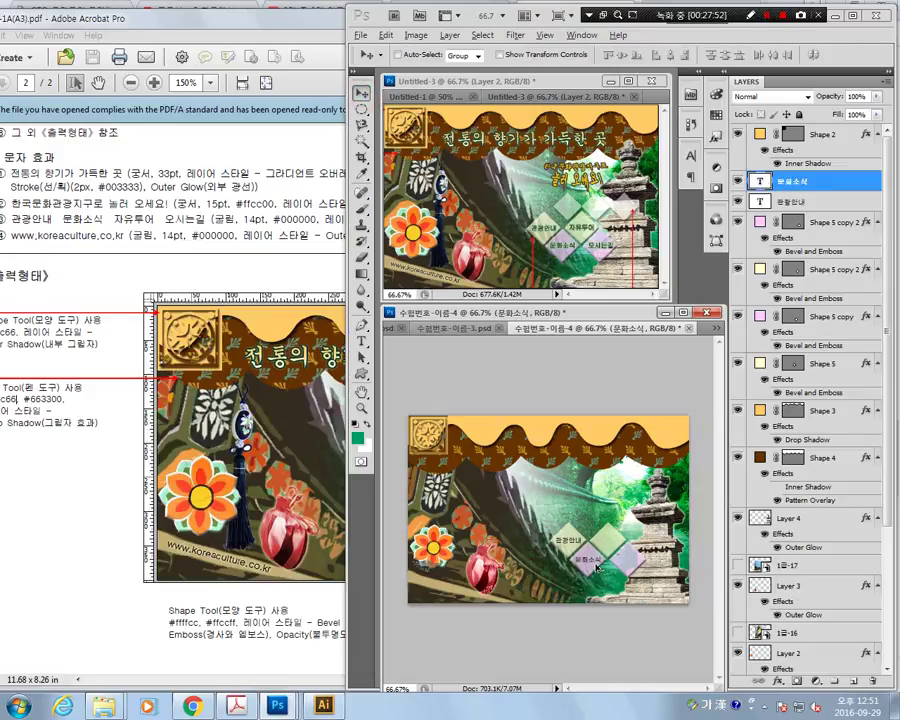
drag(596, 565, 613, 546)
Duplicate the label as 자유투어 and position it in its diamond.
key(ctrl+j)
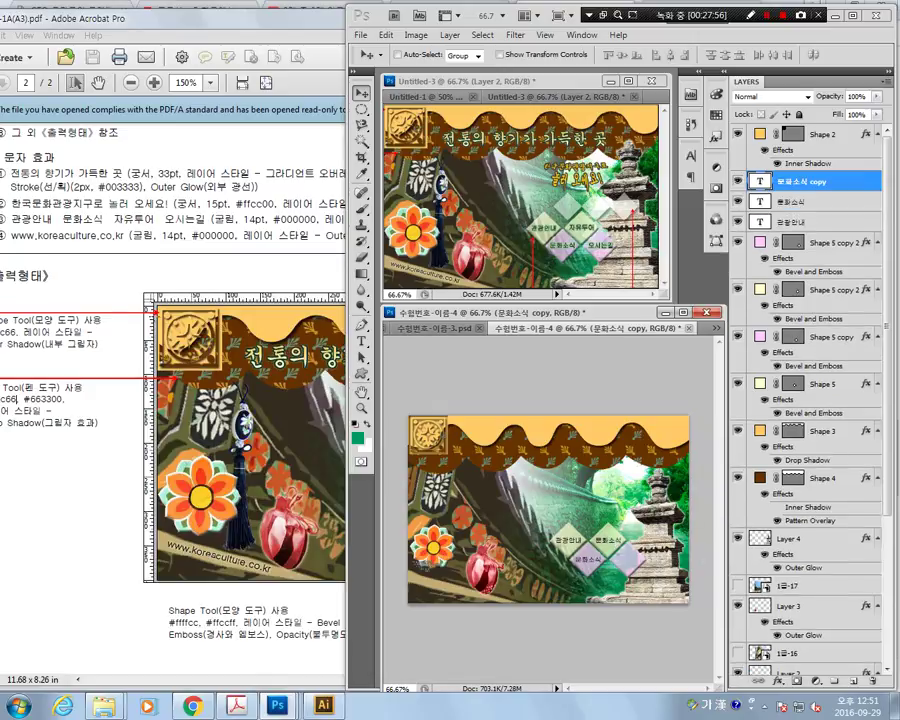
double_click(762, 182)
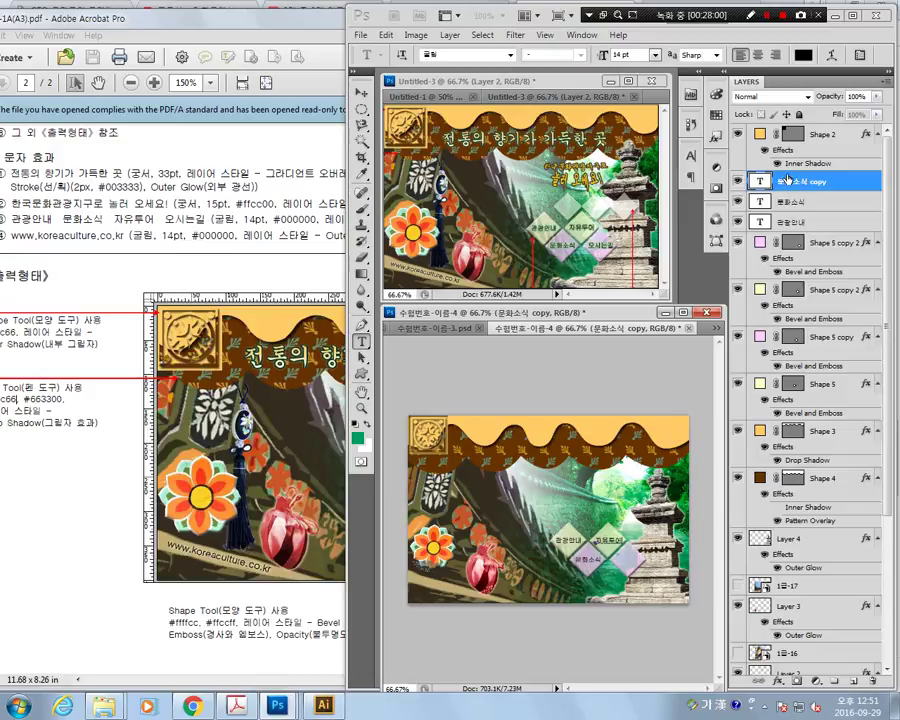
text(자유투어)
click(361, 92)
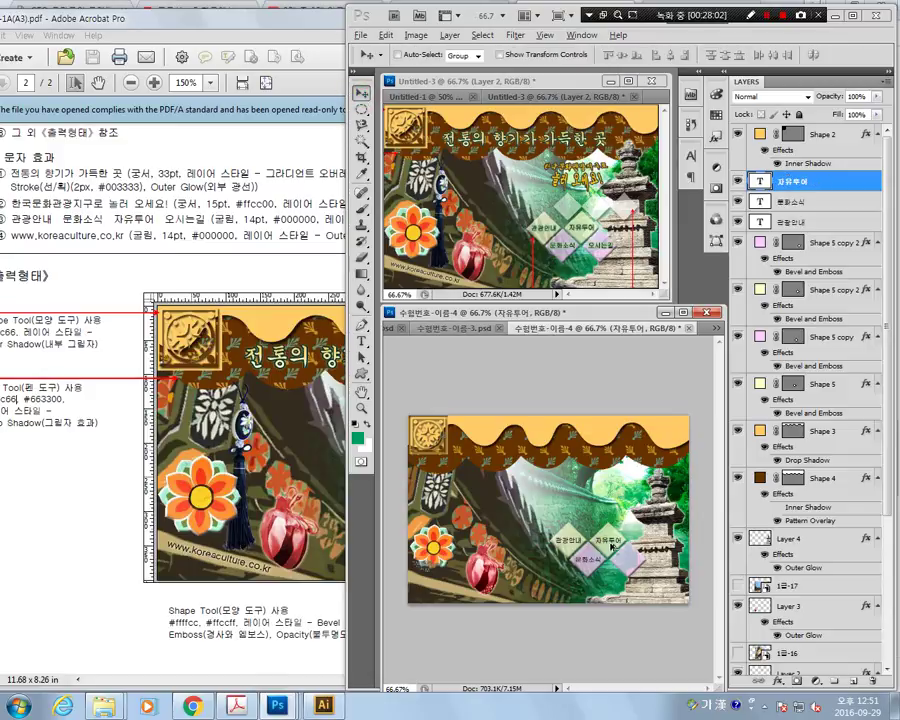
drag(627, 565, 629, 565)
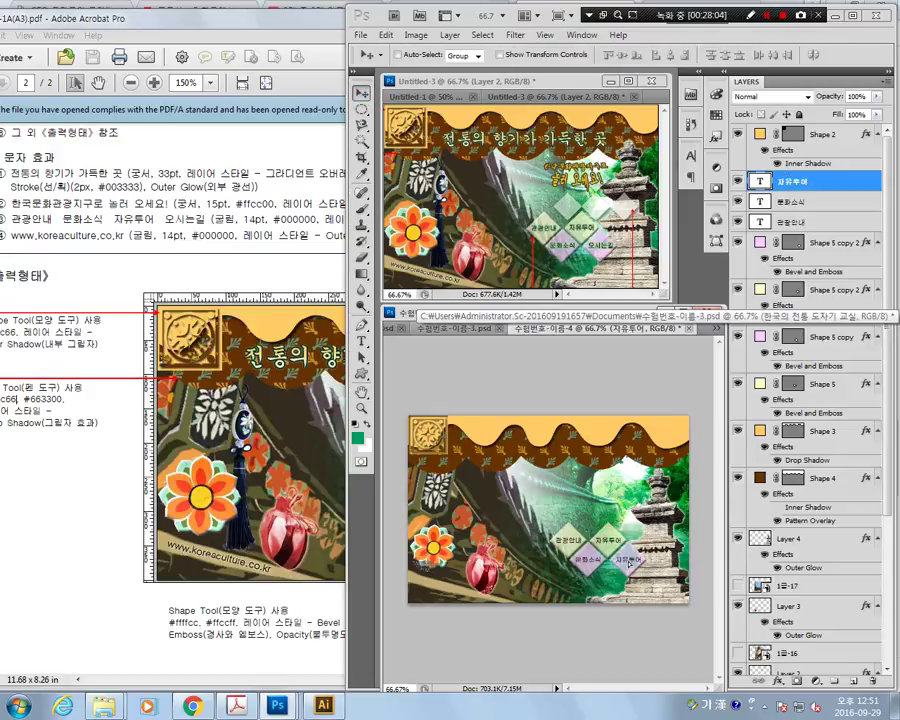
Duplicate the label as 오시는길 for the fourth diamond and check it against the reference PDF.
key(ctrl+j)
key(t)
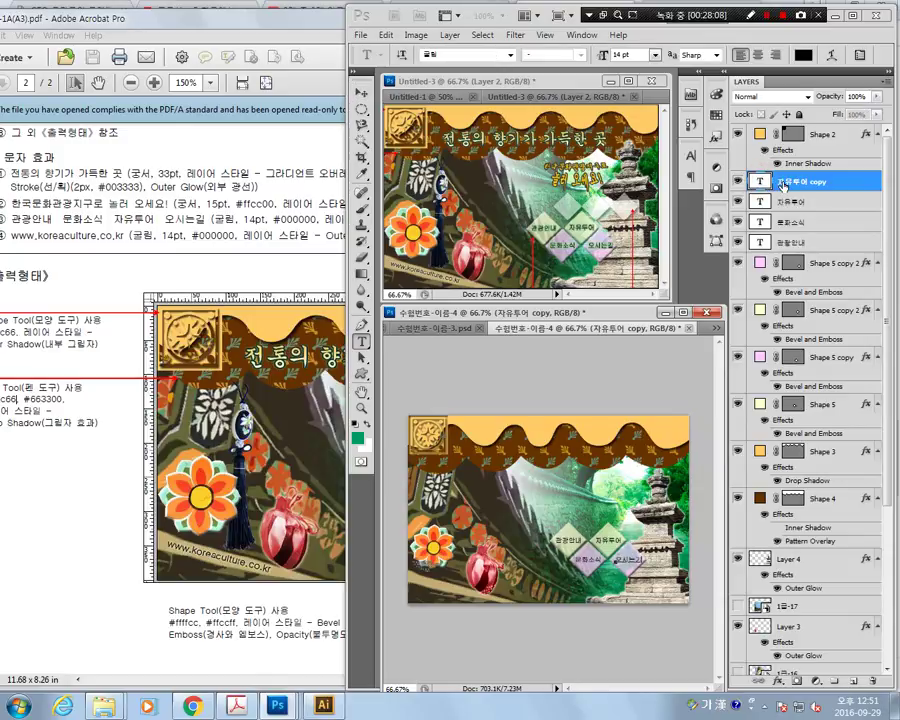
click(363, 94)
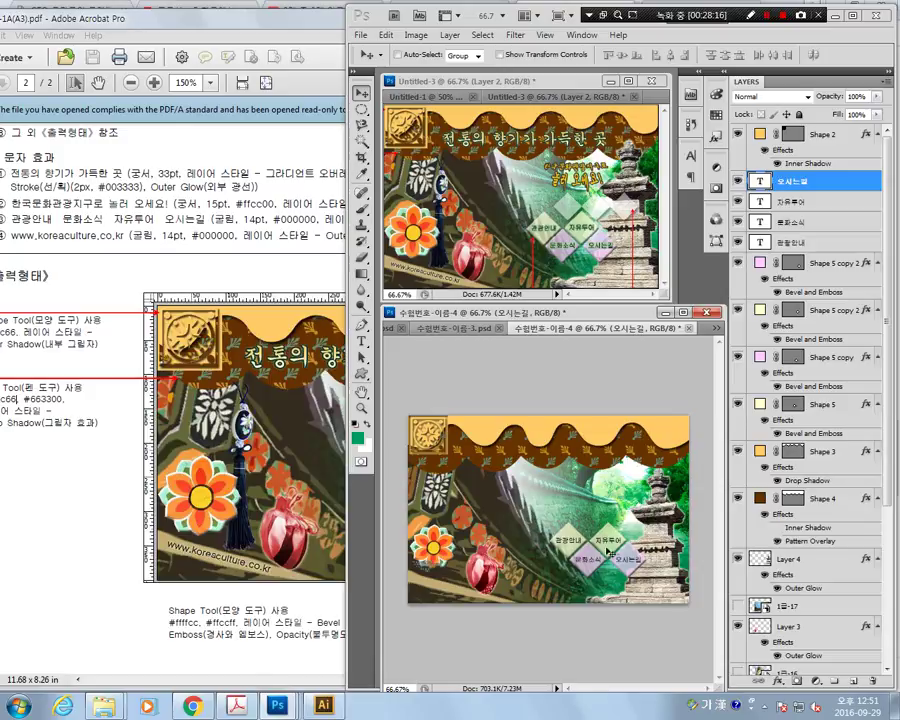
click(127, 612)
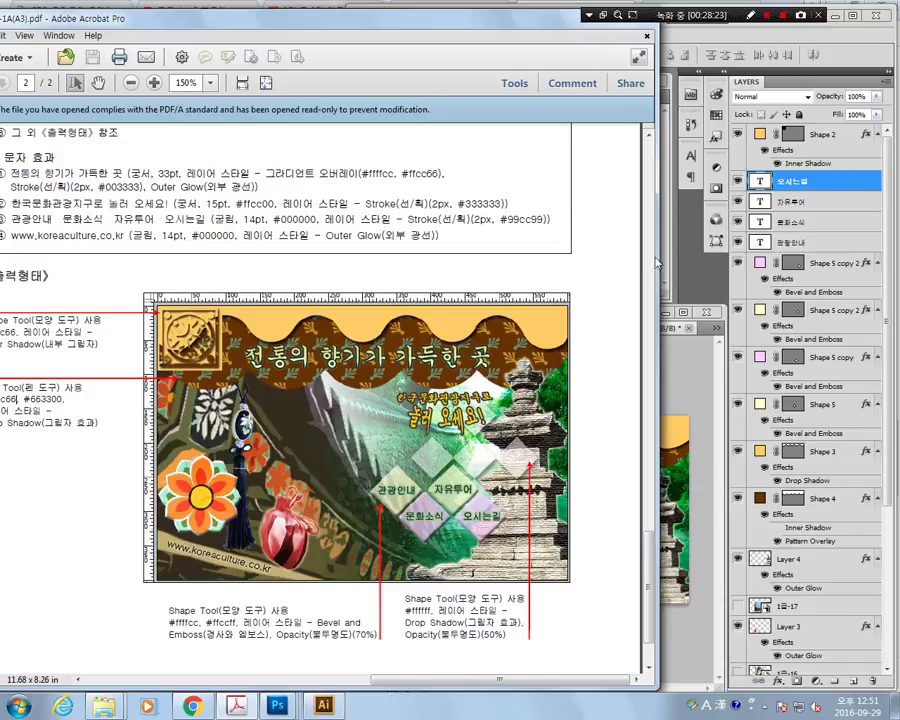
click(760, 243)
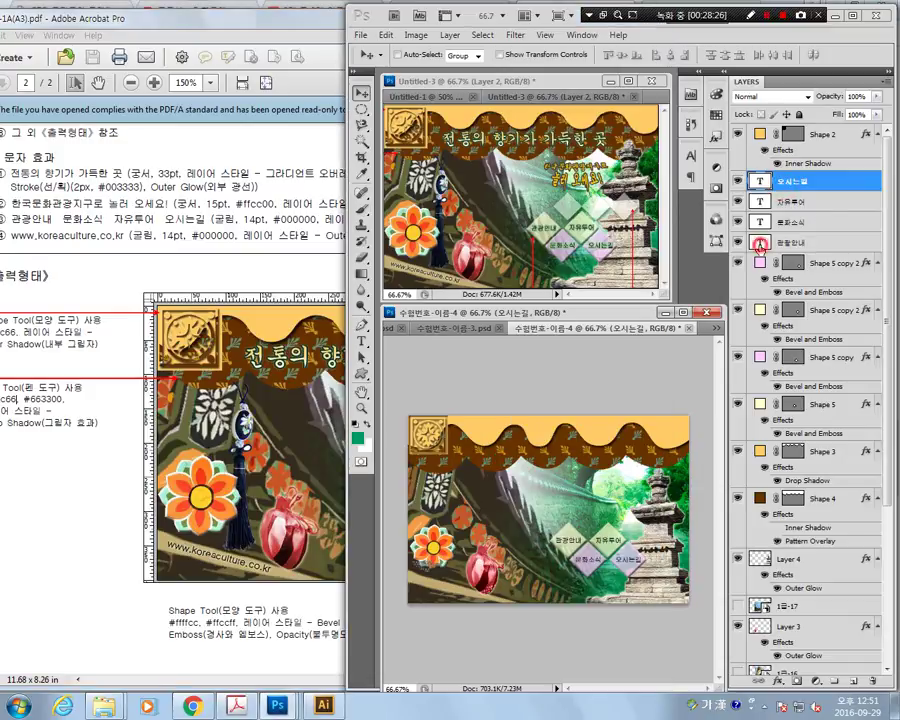
Give the 관광안내 label a light green #99cc99 Stroke and copy it onto the 문화소식 label.
click(760, 243)
right_click(760, 243)
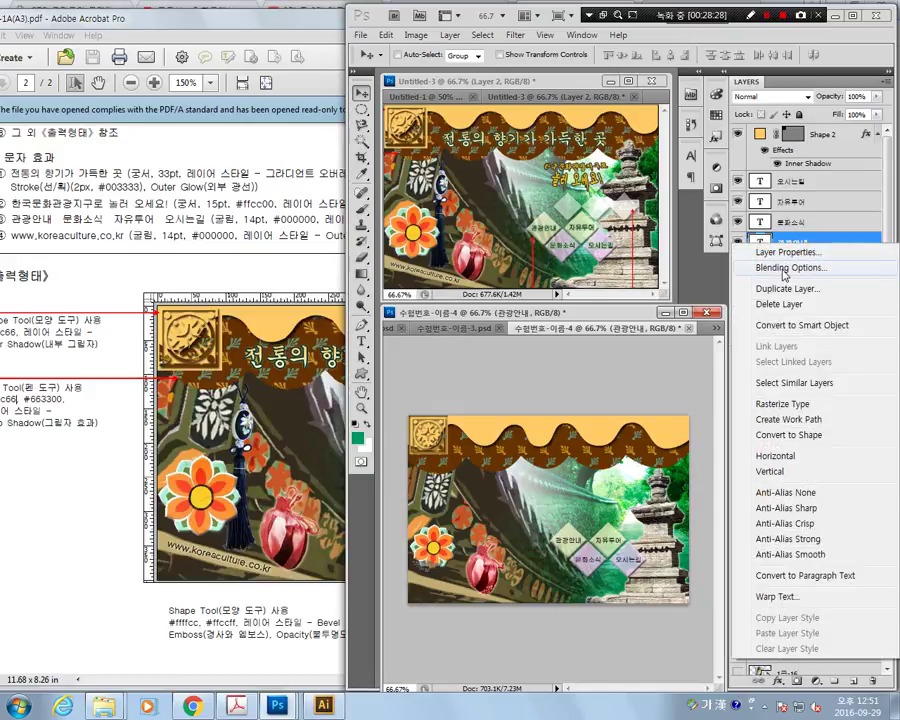
click(787, 268)
click(480, 404)
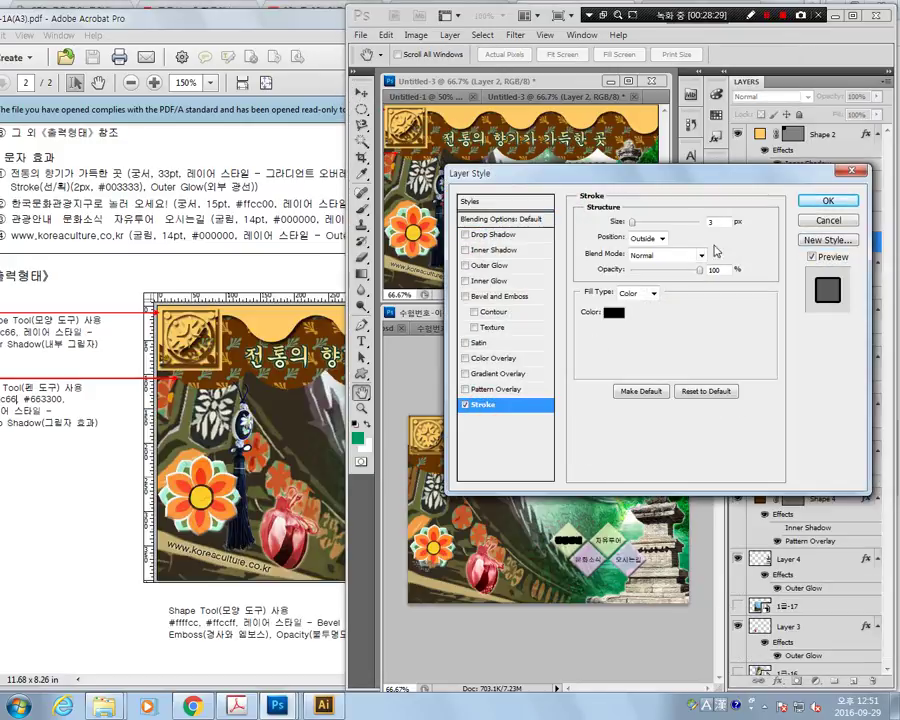
click(613, 312)
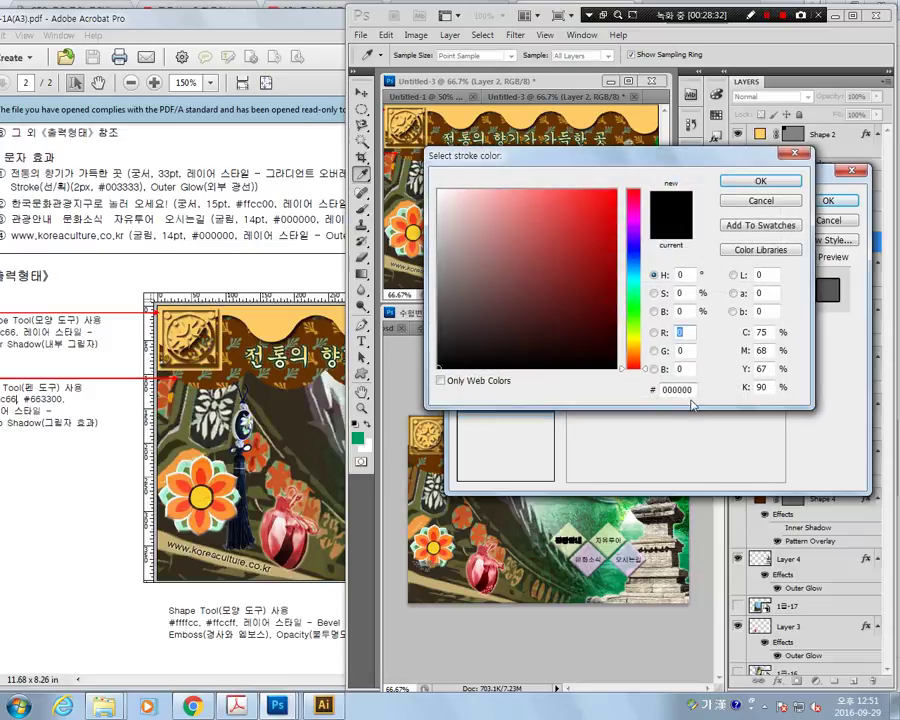
double_click(678, 389)
text(99)
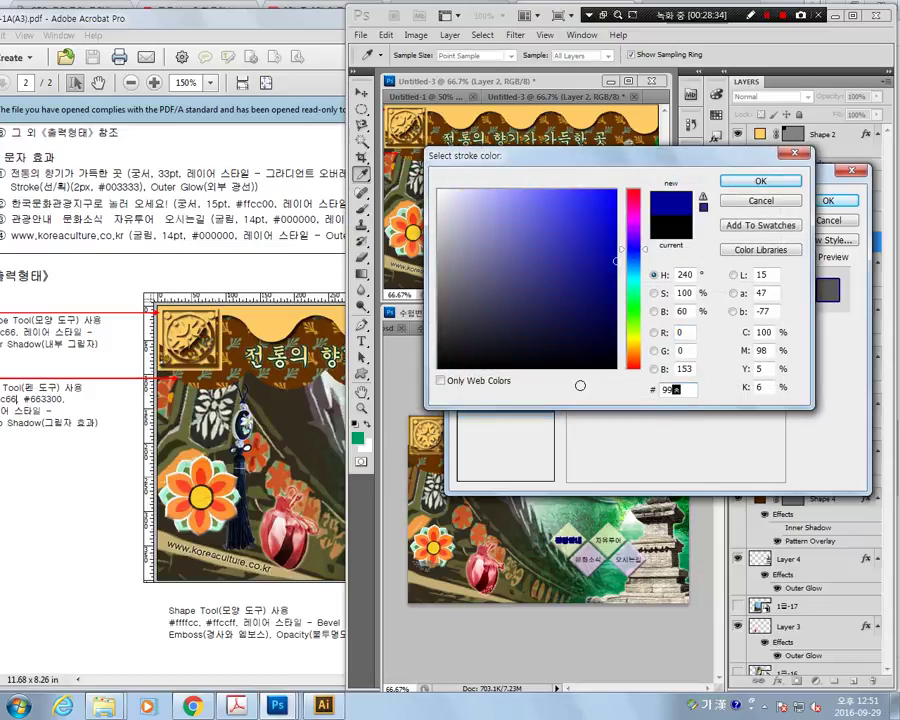
text(cc99)
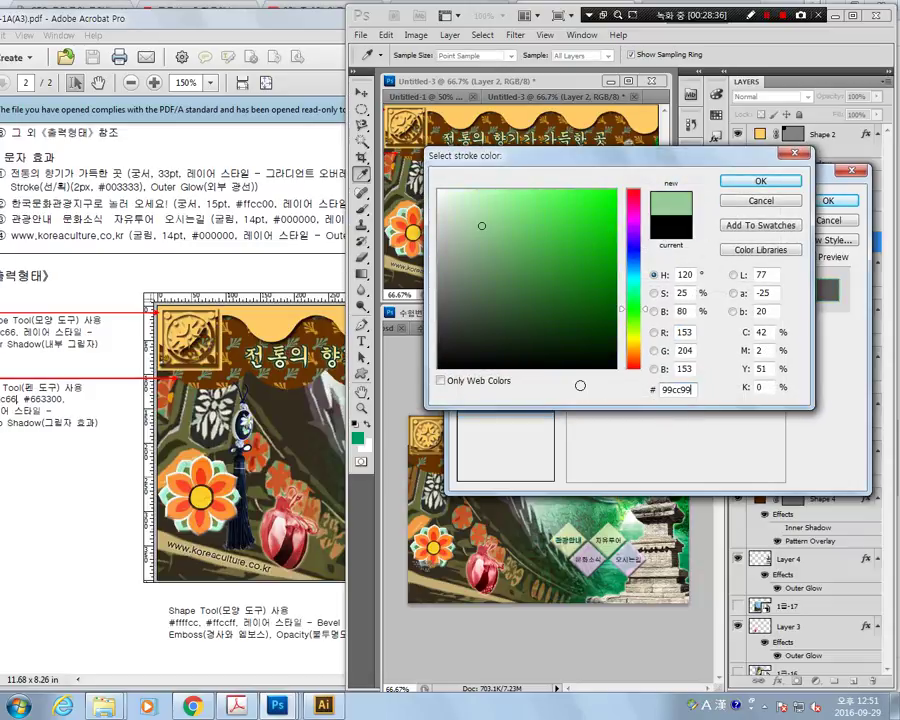
key(Return)
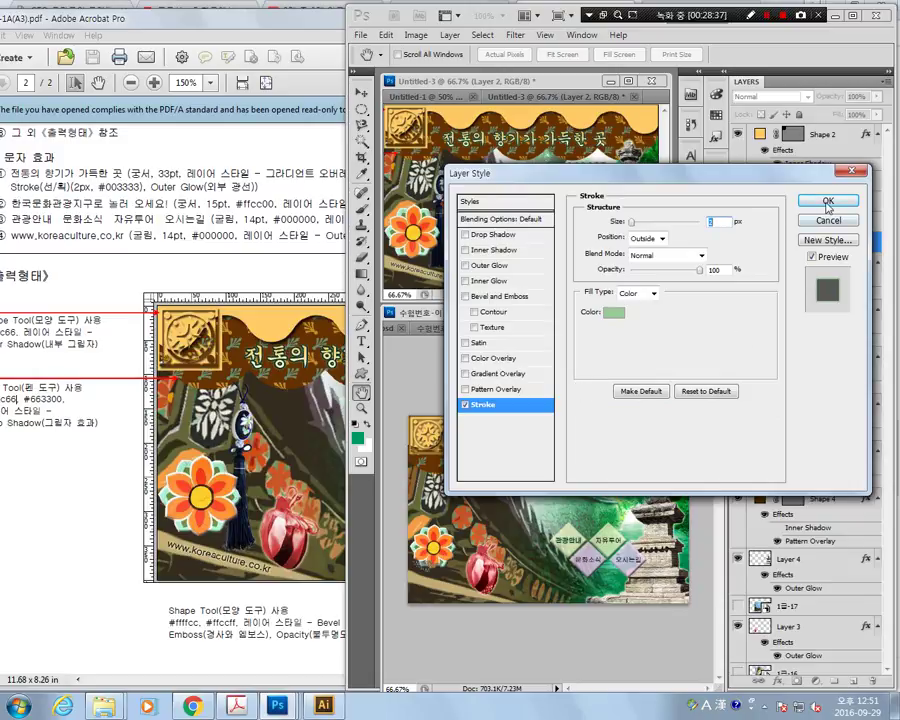
click(824, 202)
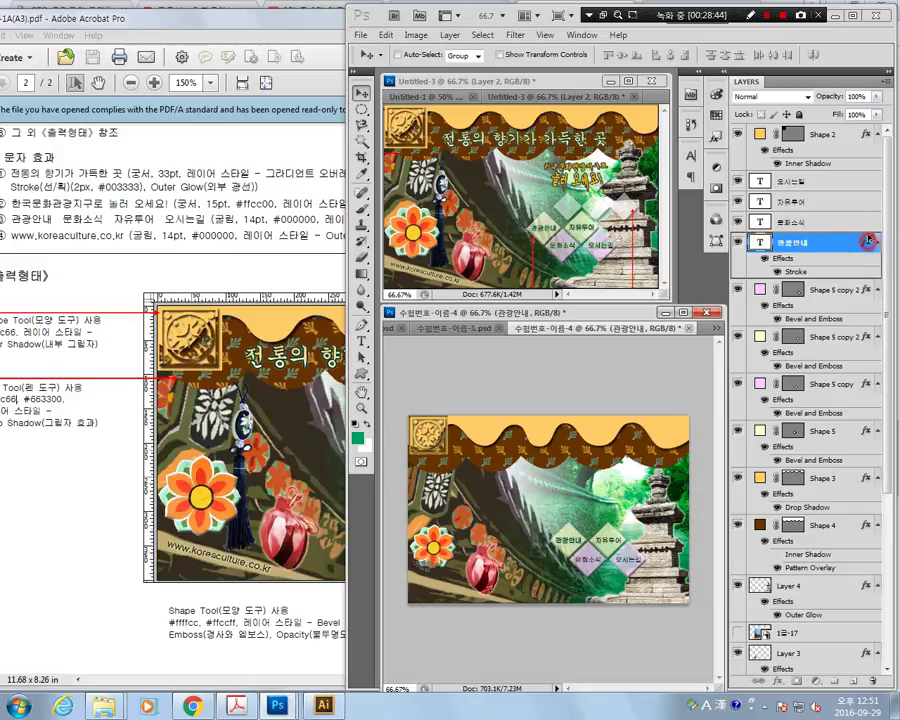
drag(866, 249, 866, 181)
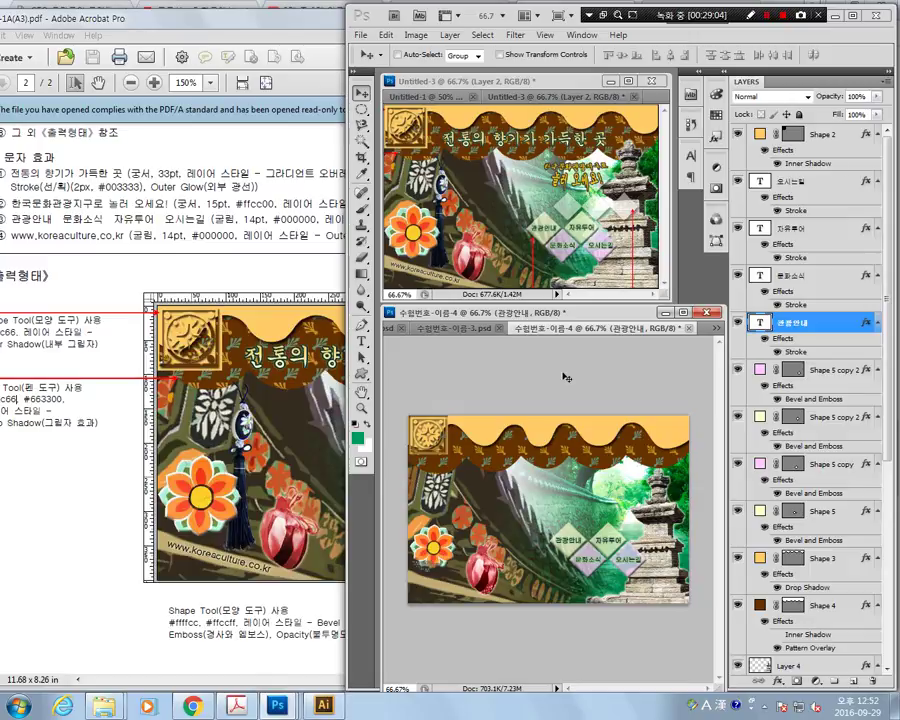
Choose the Custom Shape tool with the diamond preset and make the poster the active document.
click(569, 80)
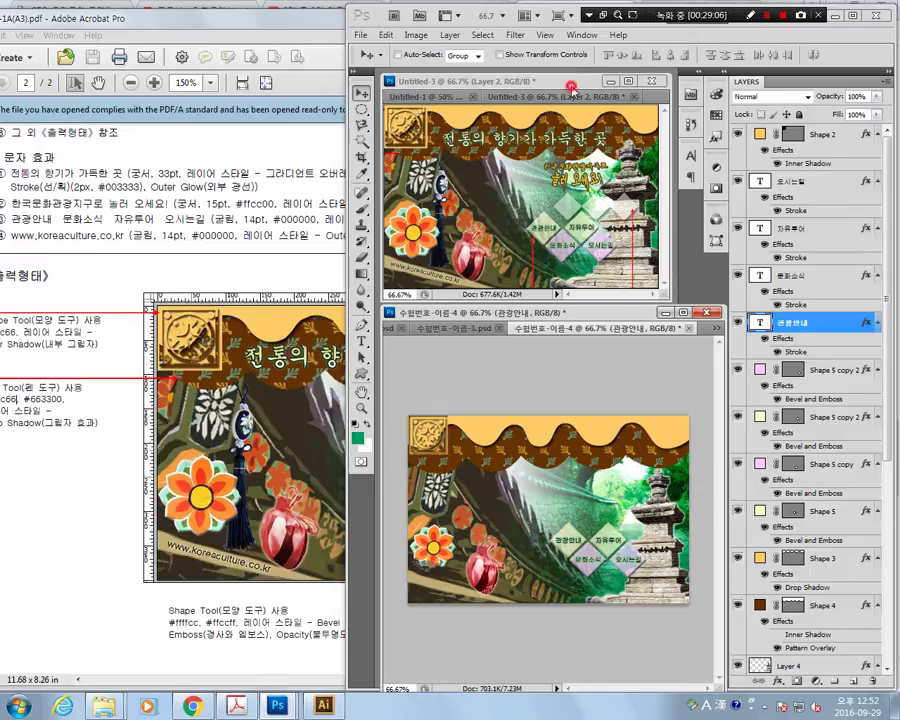
click(188, 625)
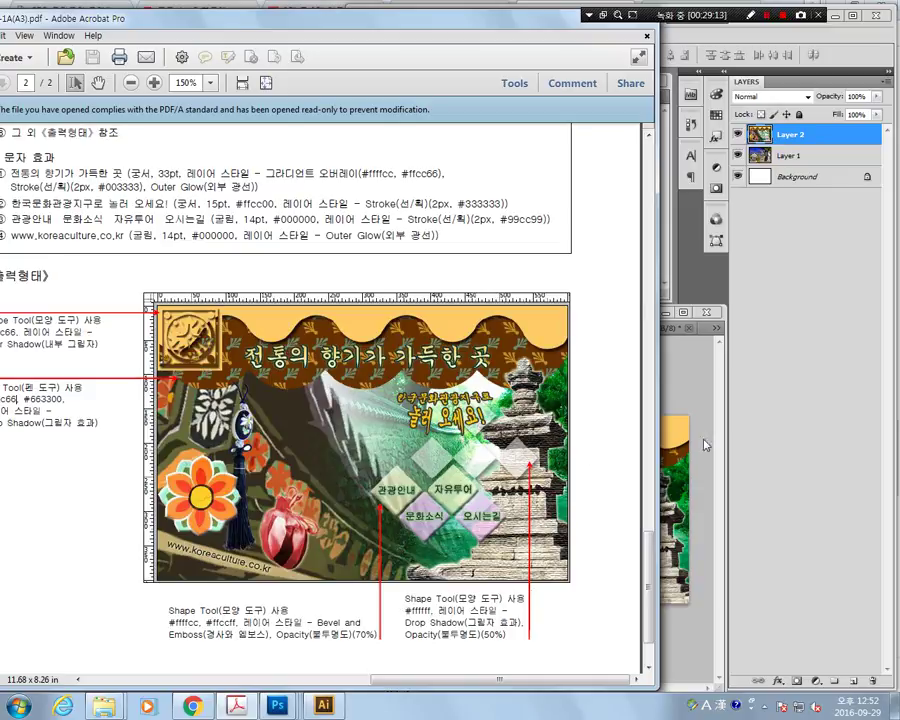
click(790, 414)
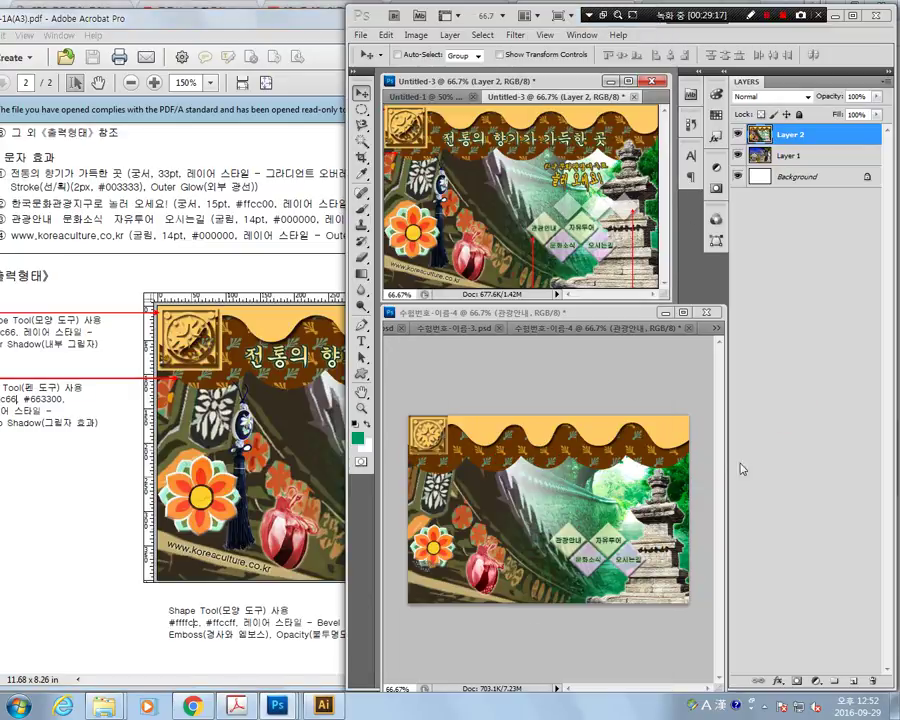
click(361, 373)
click(638, 56)
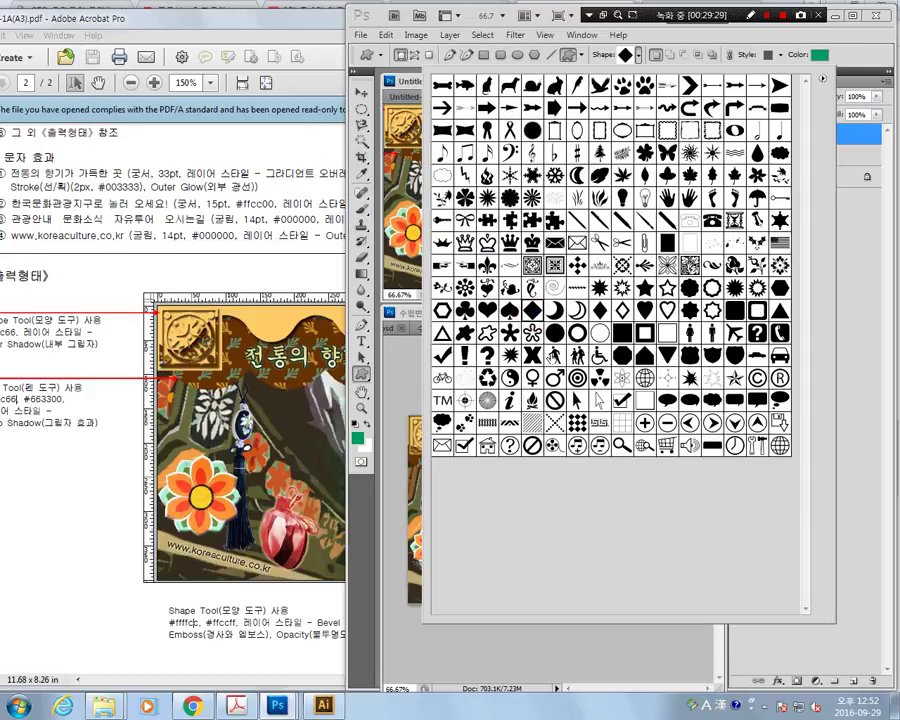
click(388, 253)
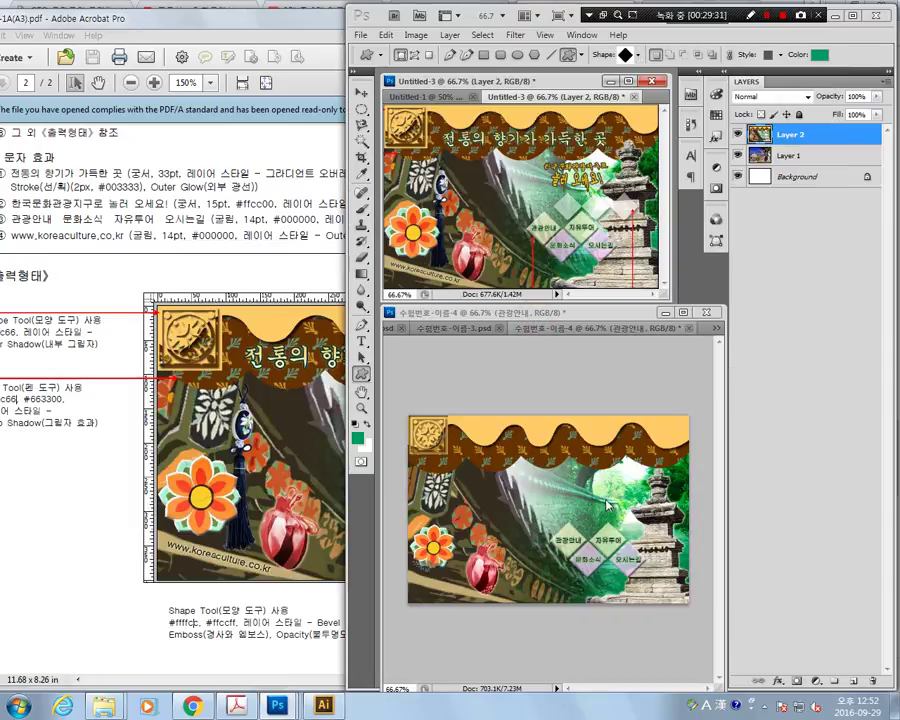
click(592, 490)
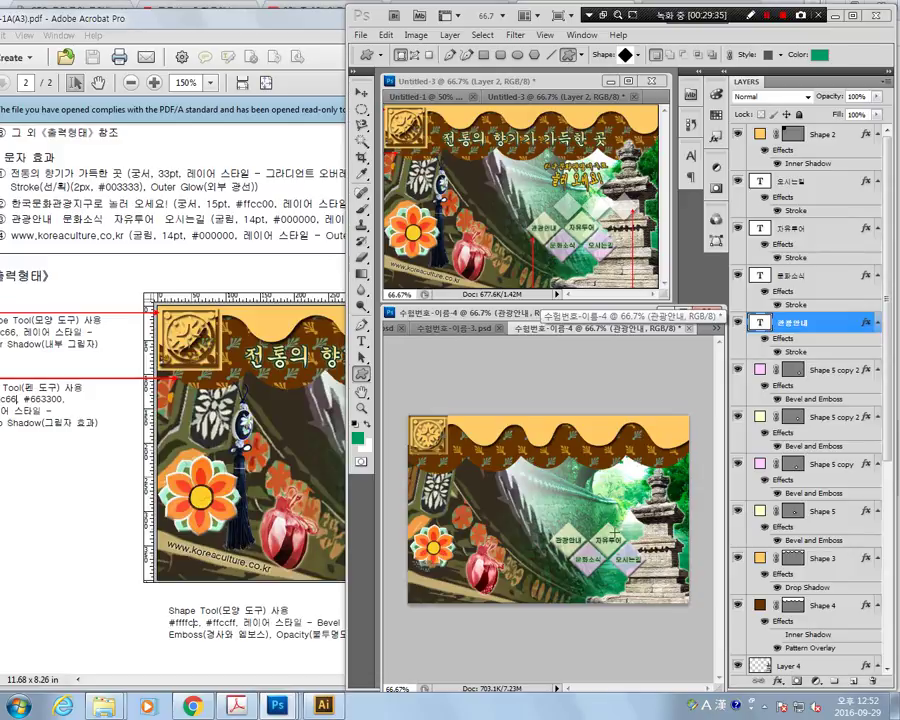
Draw a white diamond near the 자유투어 button and set its opacity to 50%.
drag(616, 530, 596, 500)
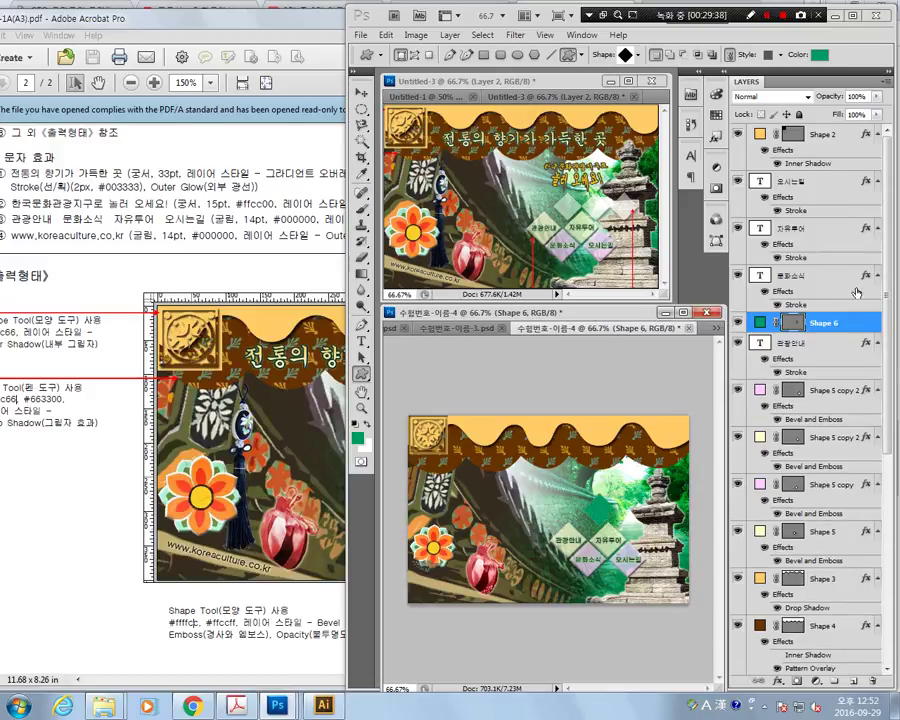
double_click(759, 323)
drag(474, 218, 436, 188)
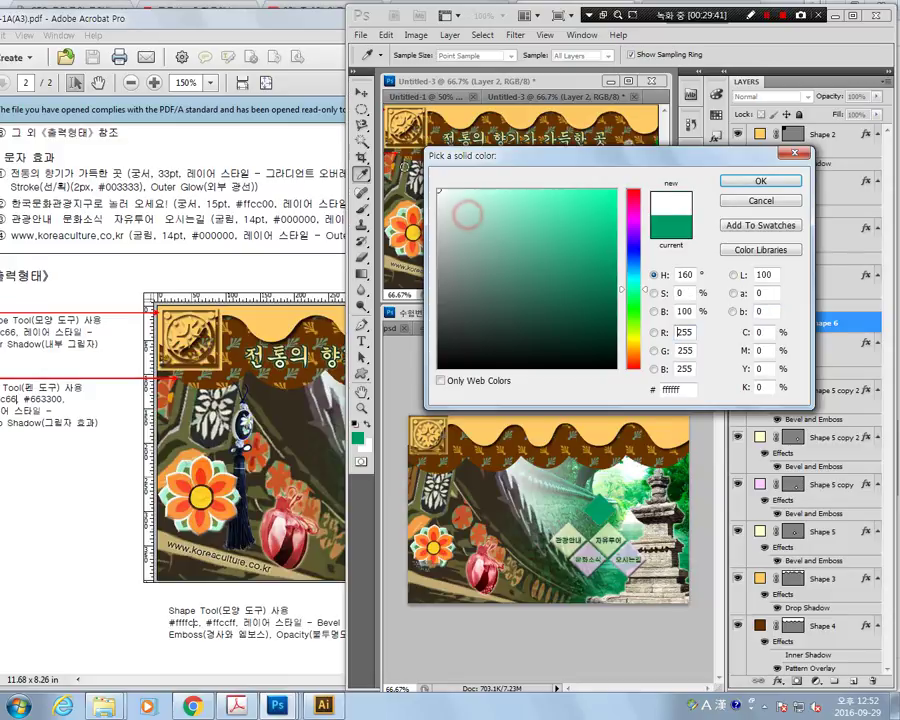
click(730, 181)
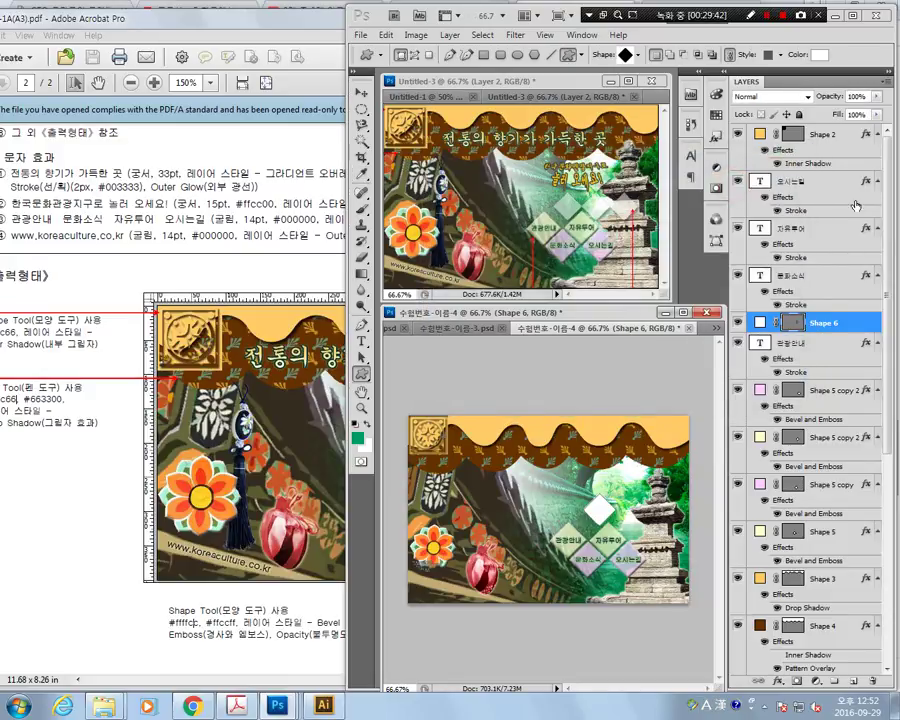
click(868, 97)
text(50)
key(Return)
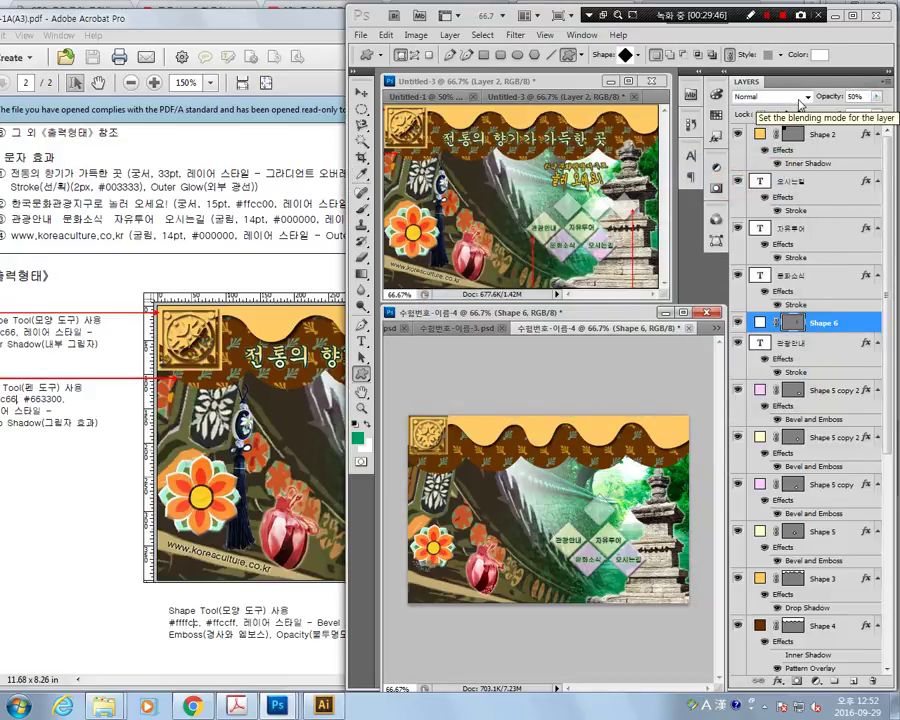
Give the Shape 6 diamond a drop shadow and duplicate it twice.
click(155, 450)
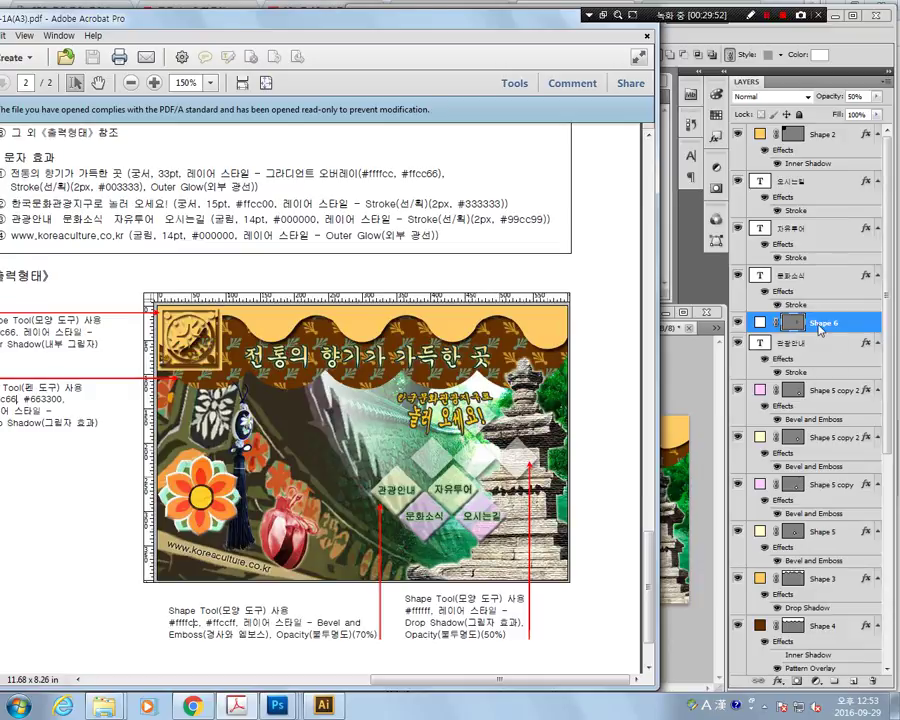
click(818, 328)
right_click(818, 329)
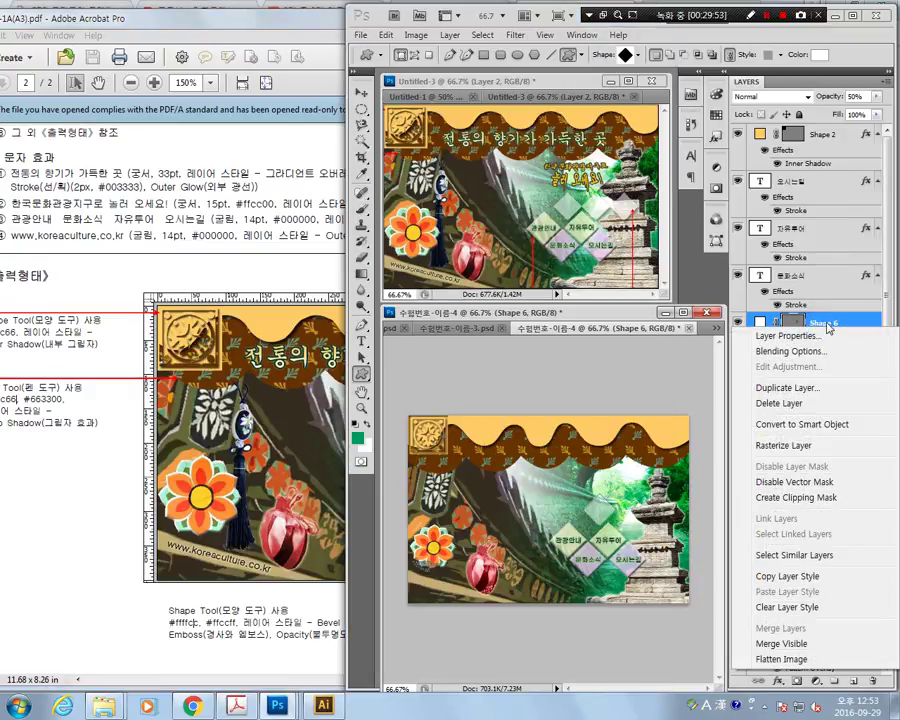
click(803, 351)
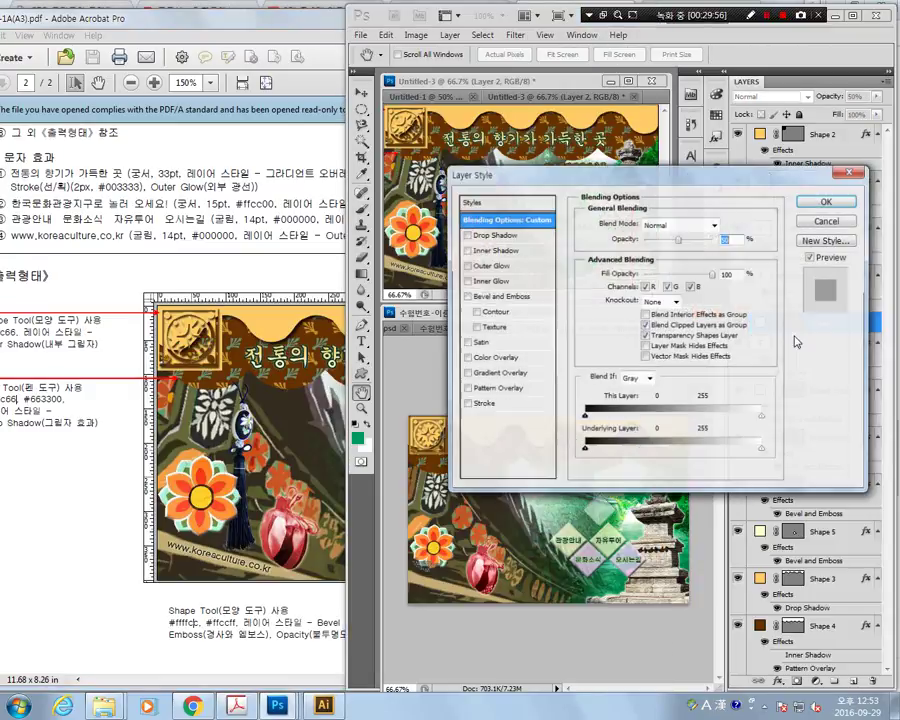
click(488, 235)
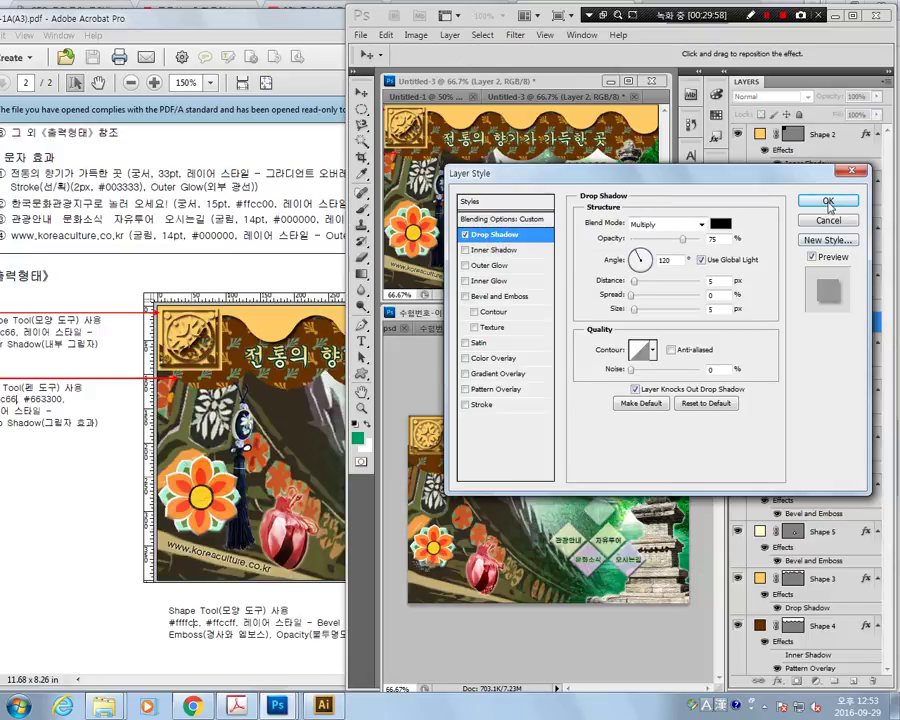
click(829, 203)
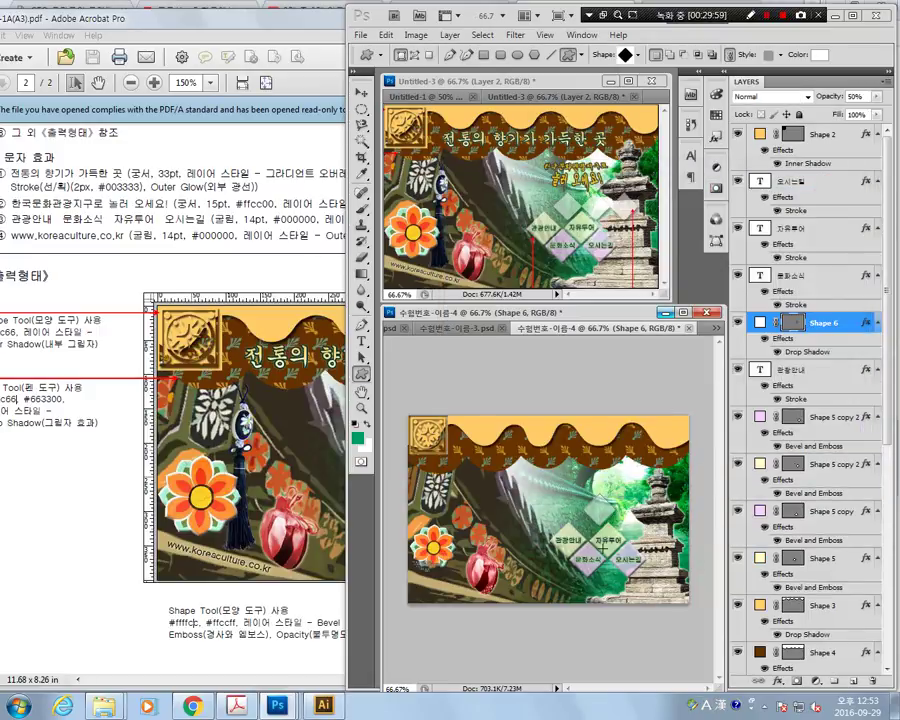
click(364, 92)
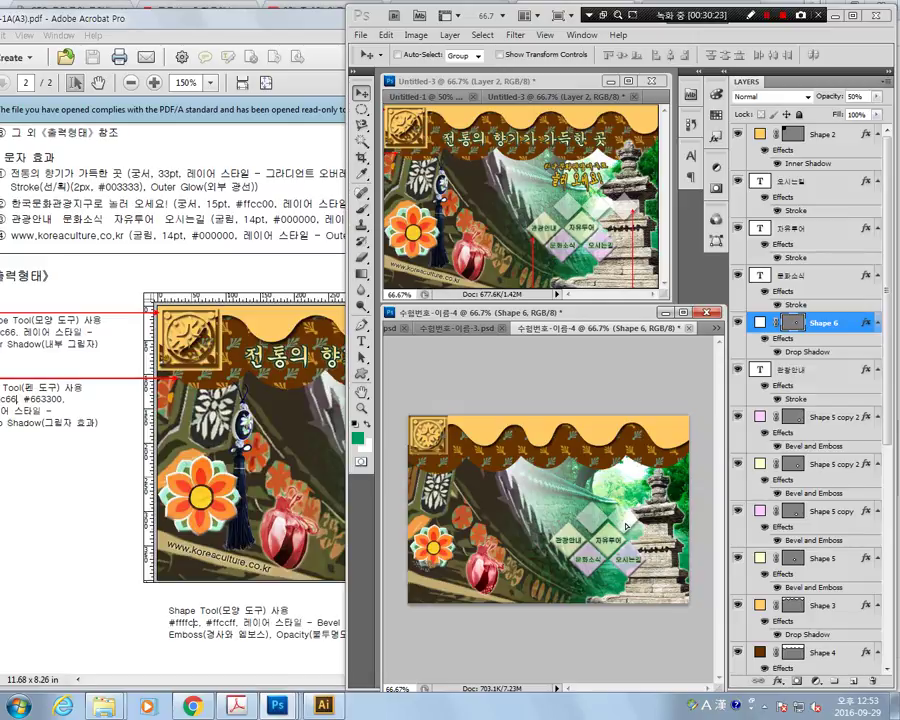
key(ctrl+j)
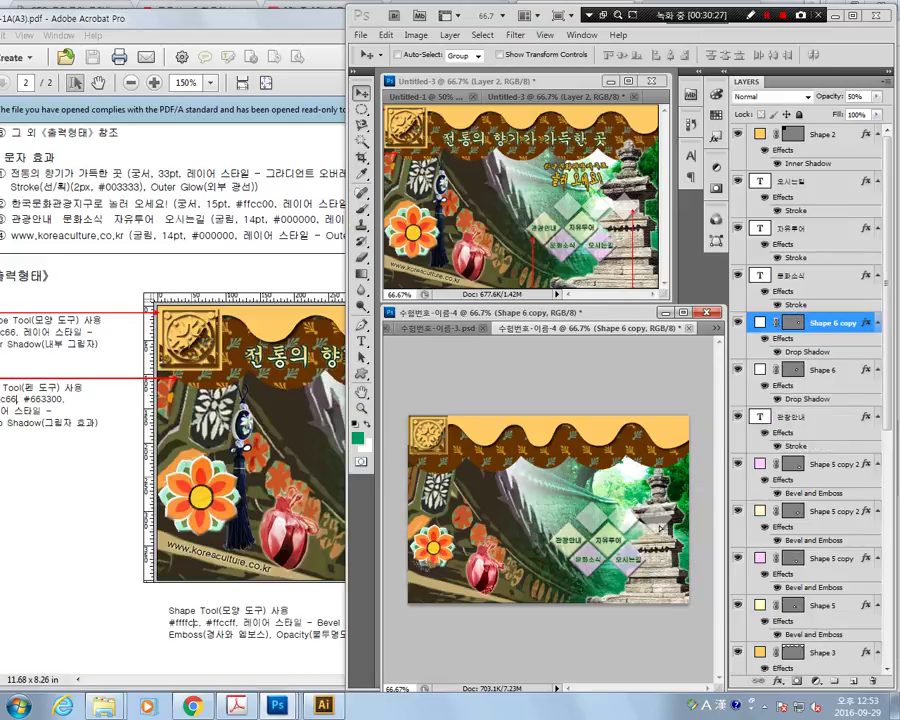
key(ctrl+j)
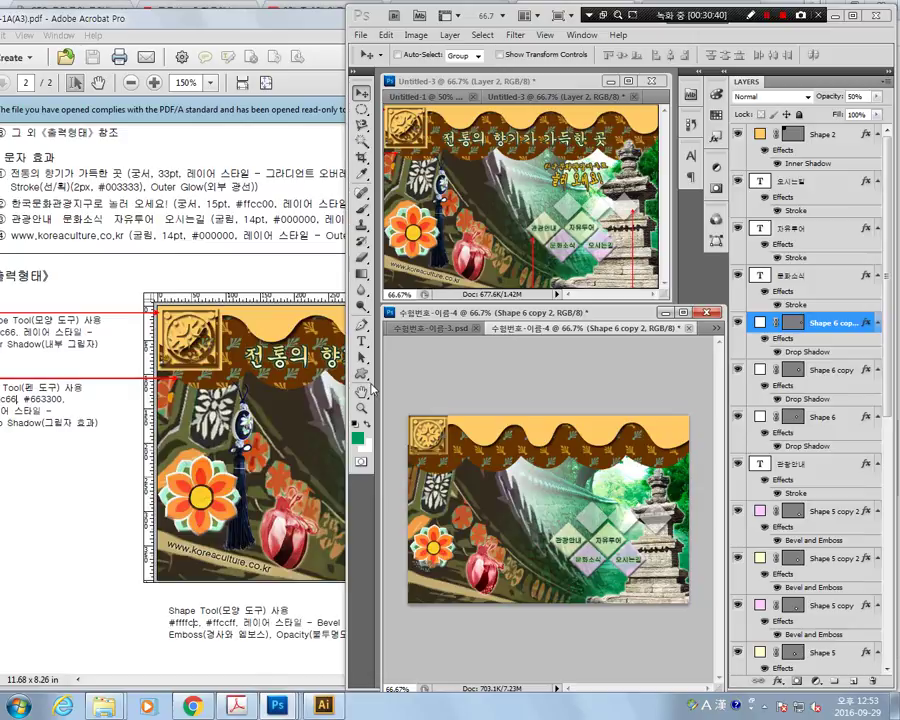
Add the title 전통의 향기가 가득한 곳 in 33 pt 궁서, then compare with the reference PDF.
click(361, 341)
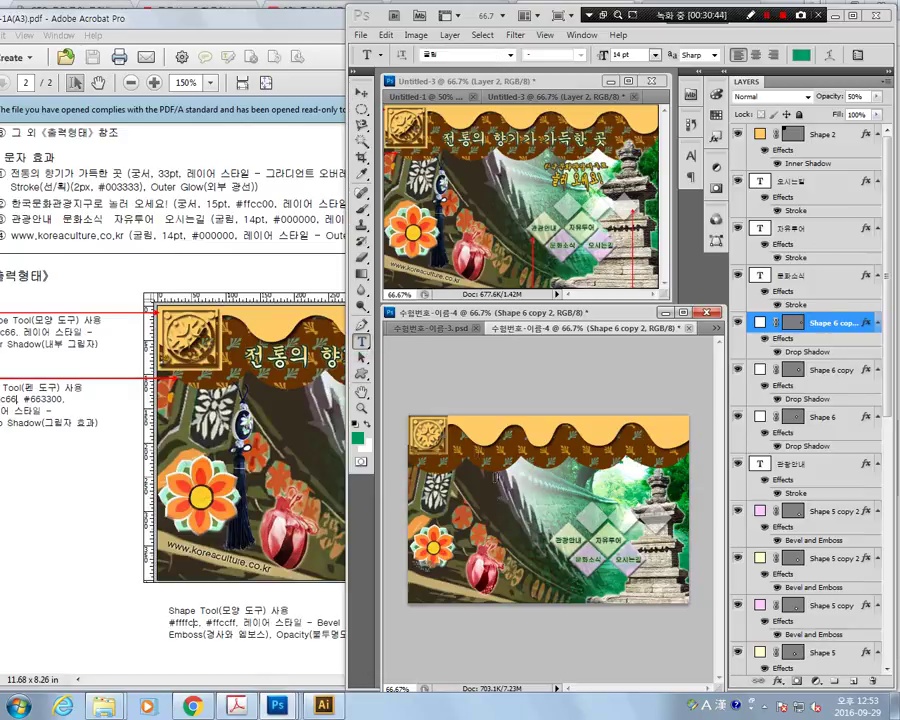
click(486, 488)
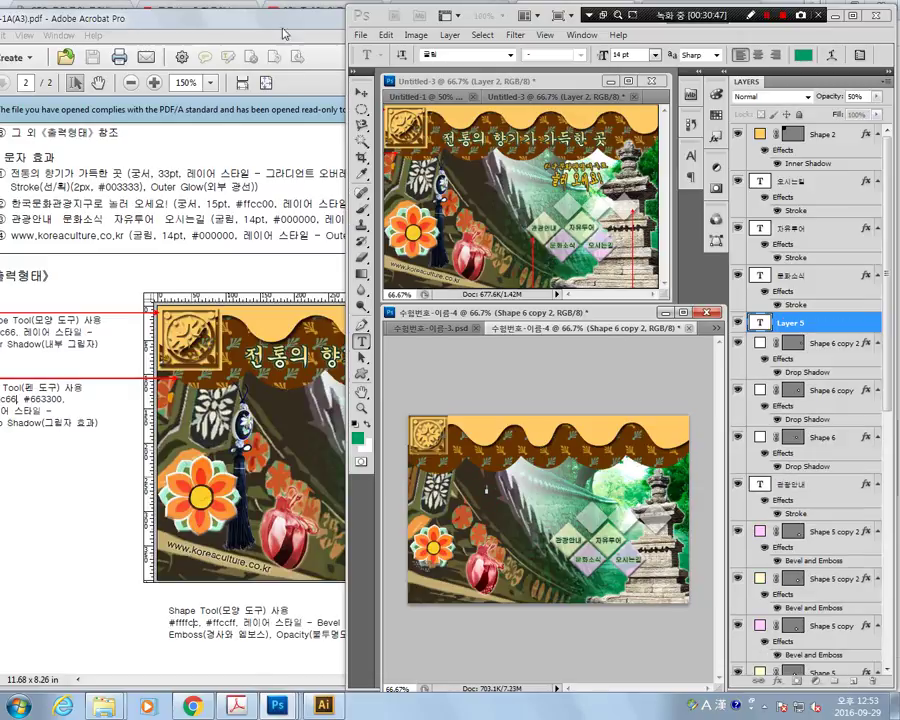
click(510, 55)
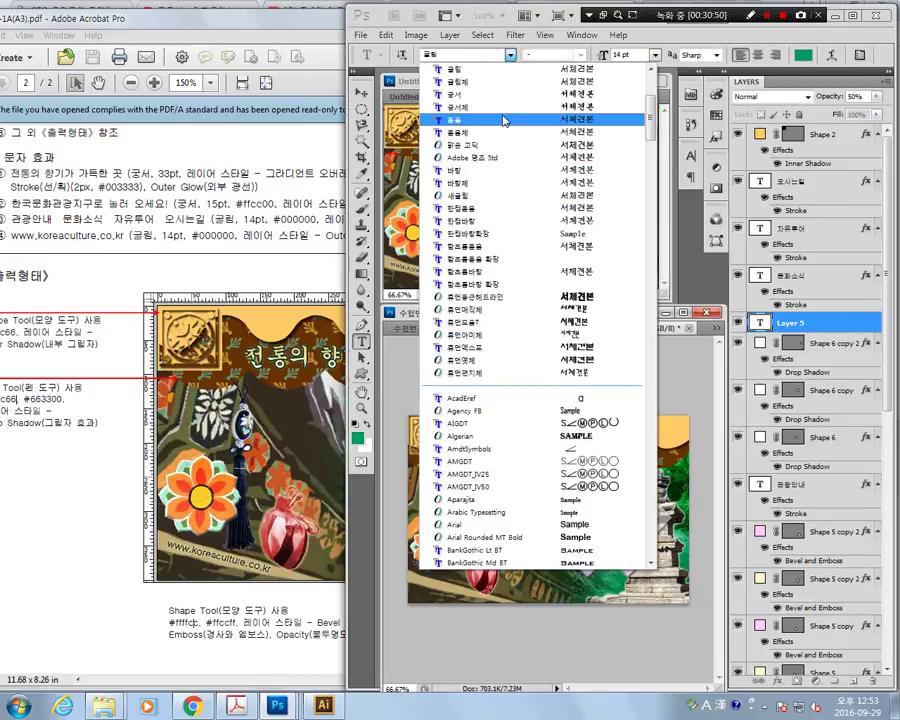
click(503, 95)
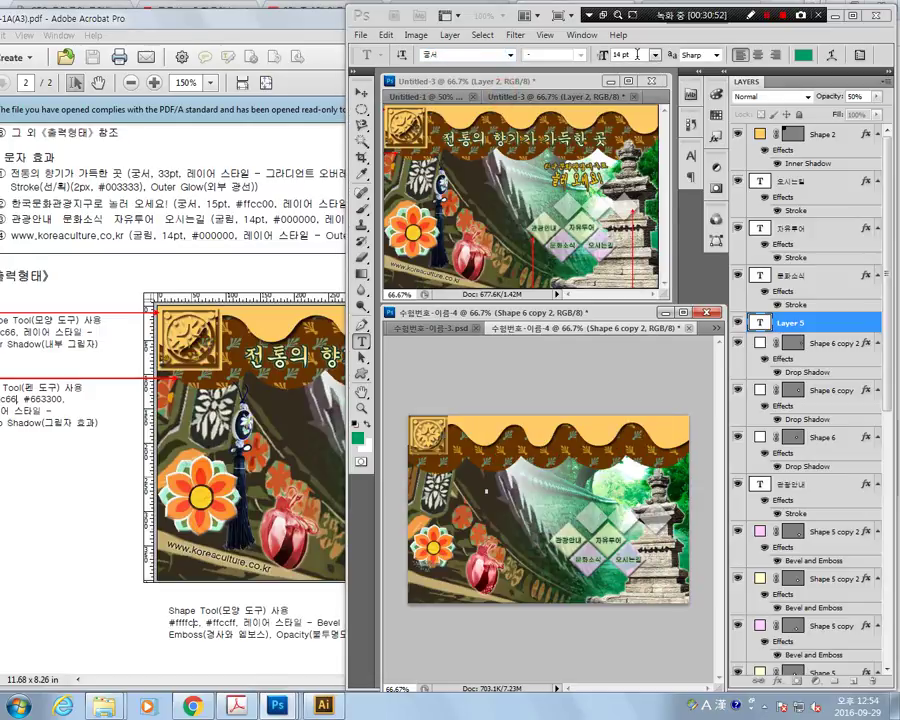
click(631, 55)
text(33)
key(Return)
text(전통)
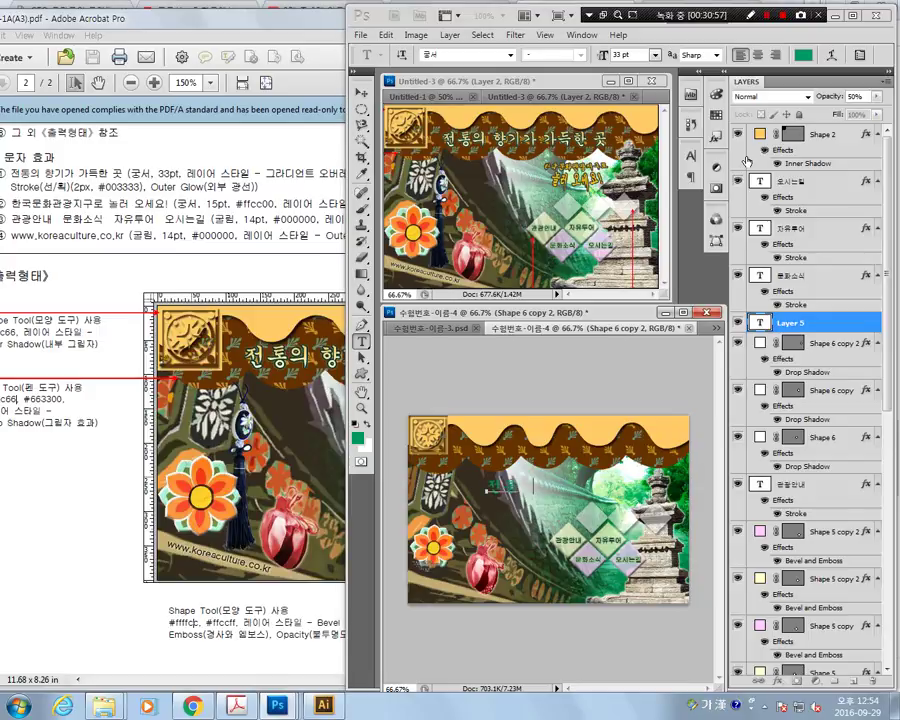
text(의 향기가)
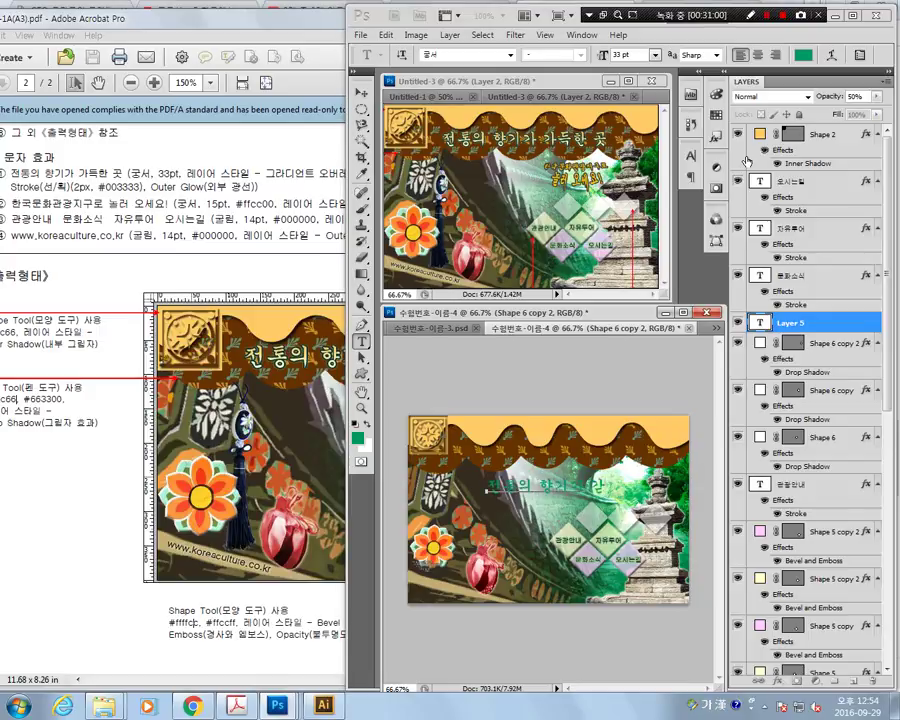
text( 가득한)
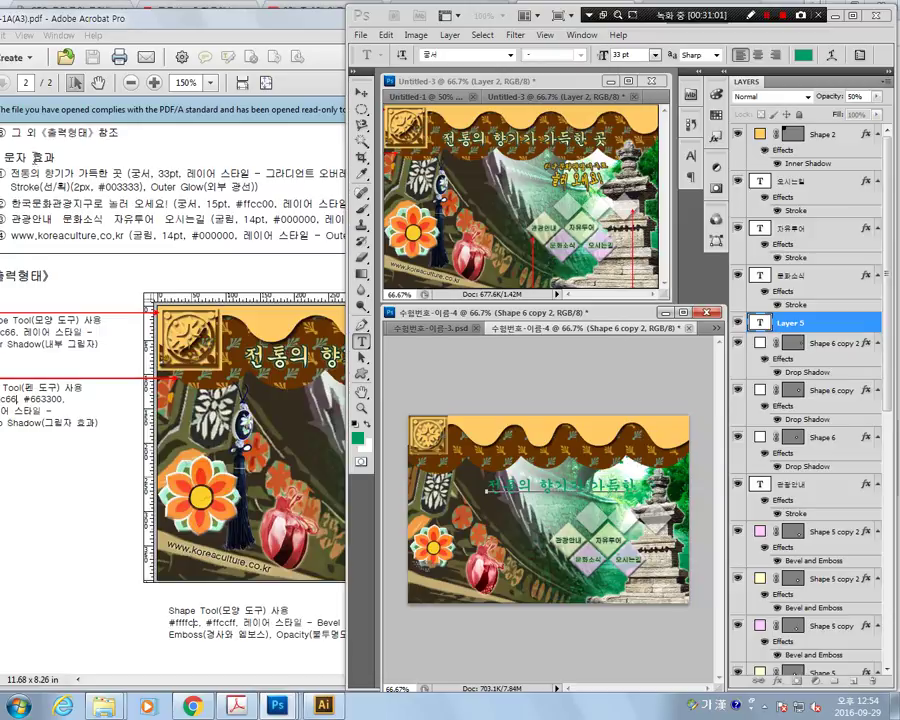
text( 곳)
click(361, 92)
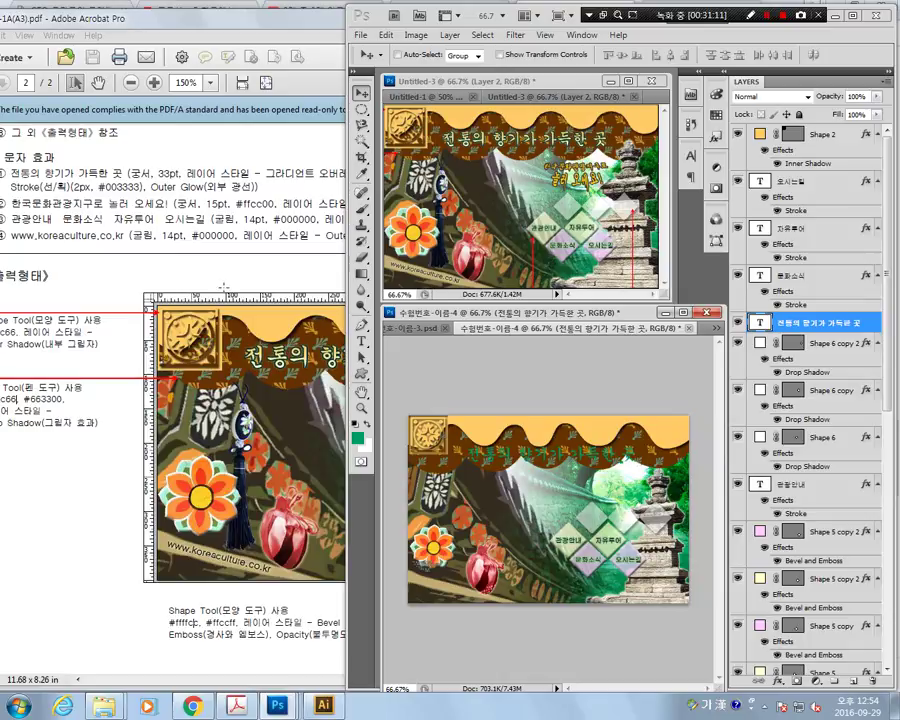
click(245, 185)
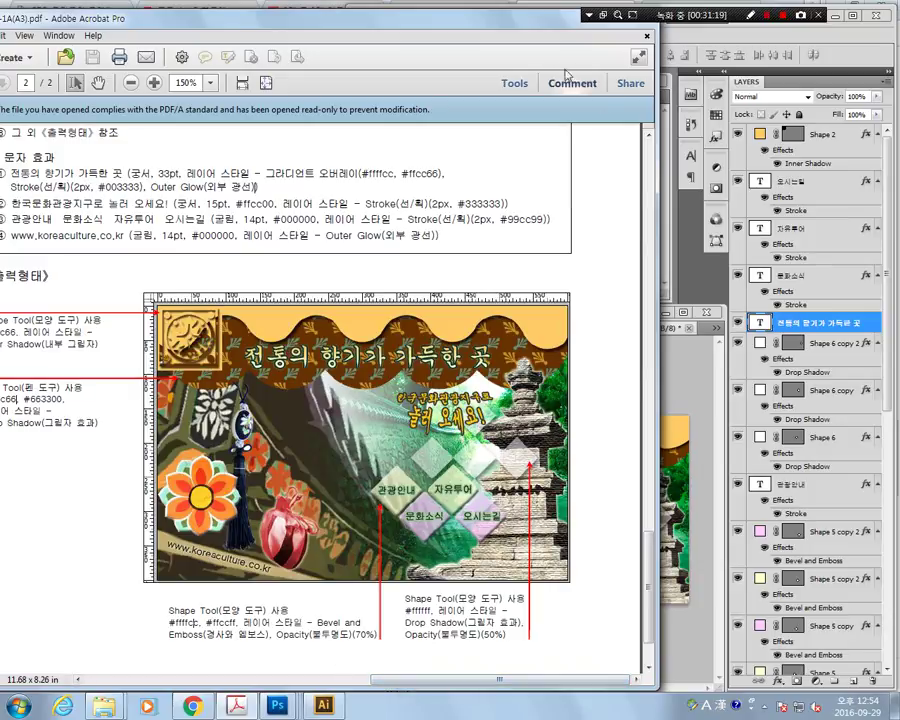
Add a Gradient Overlay effect to the title layer's style.
drag(527, 24, 347, 24)
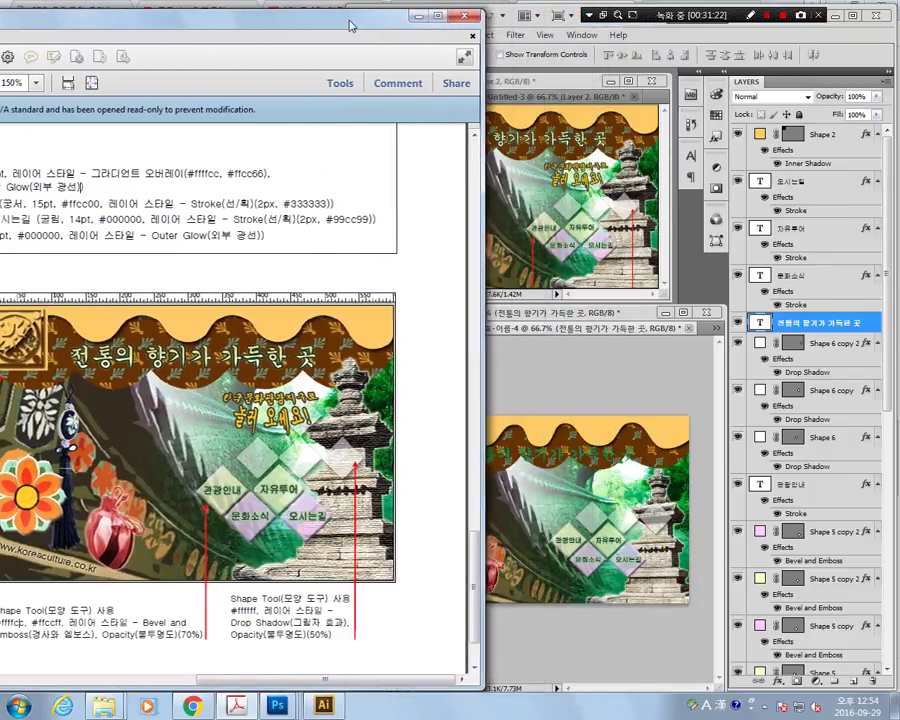
click(596, 70)
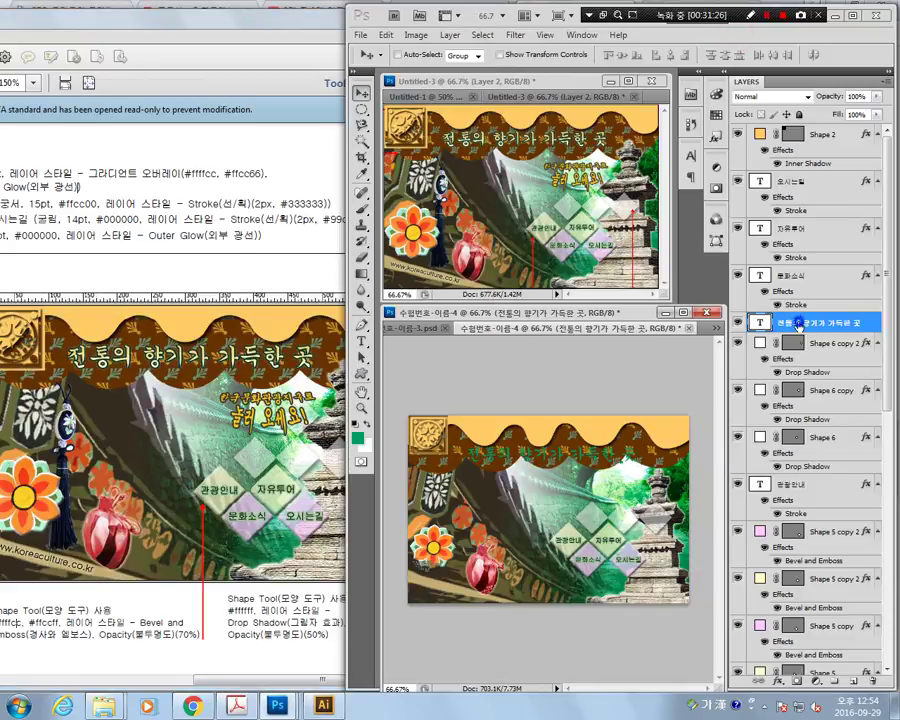
right_click(800, 321)
click(712, 301)
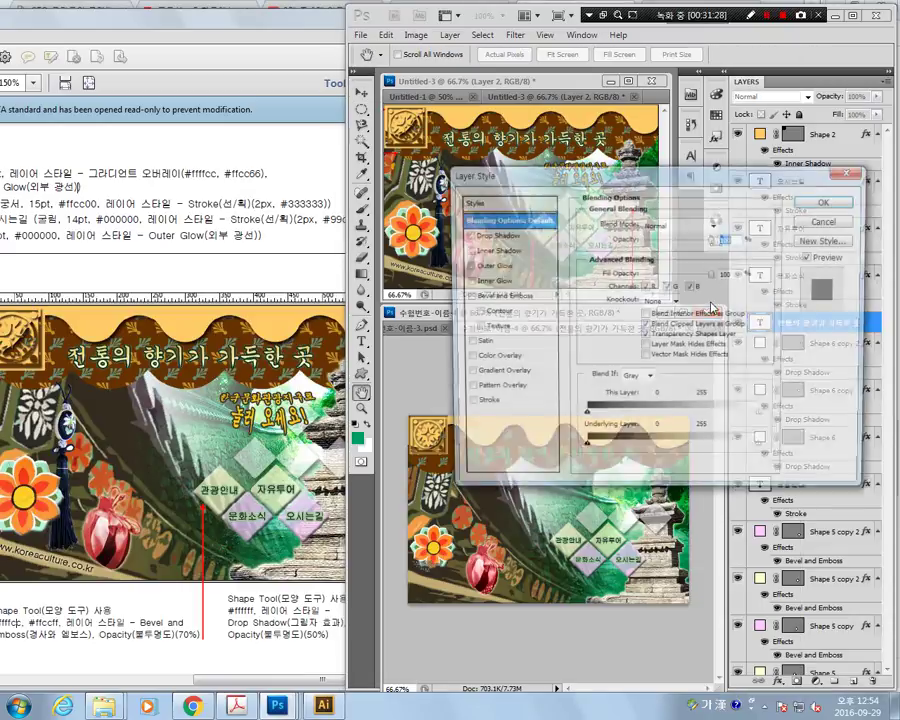
click(495, 374)
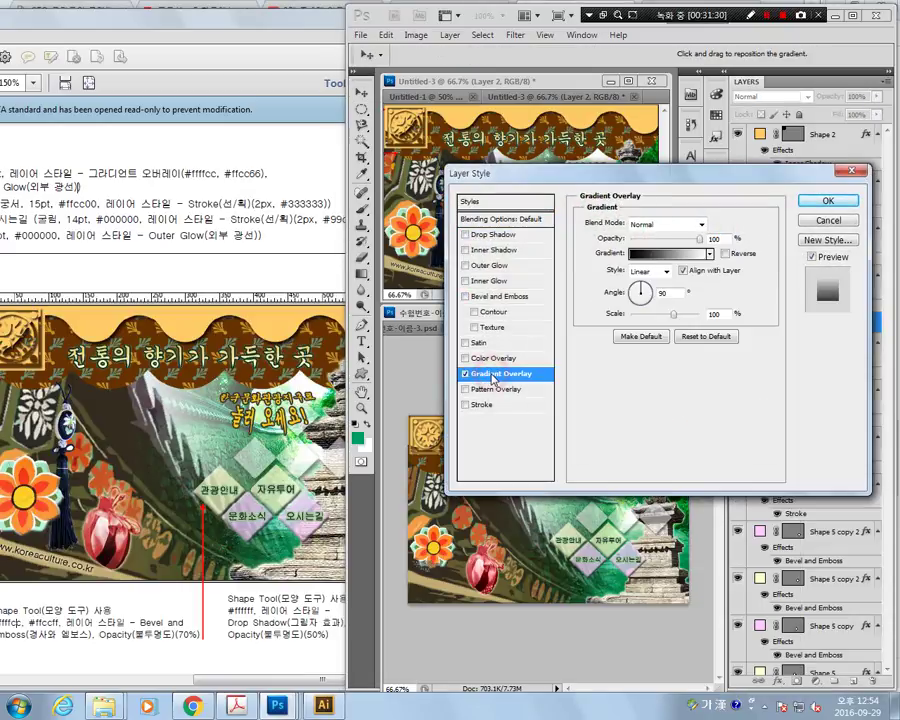
click(665, 247)
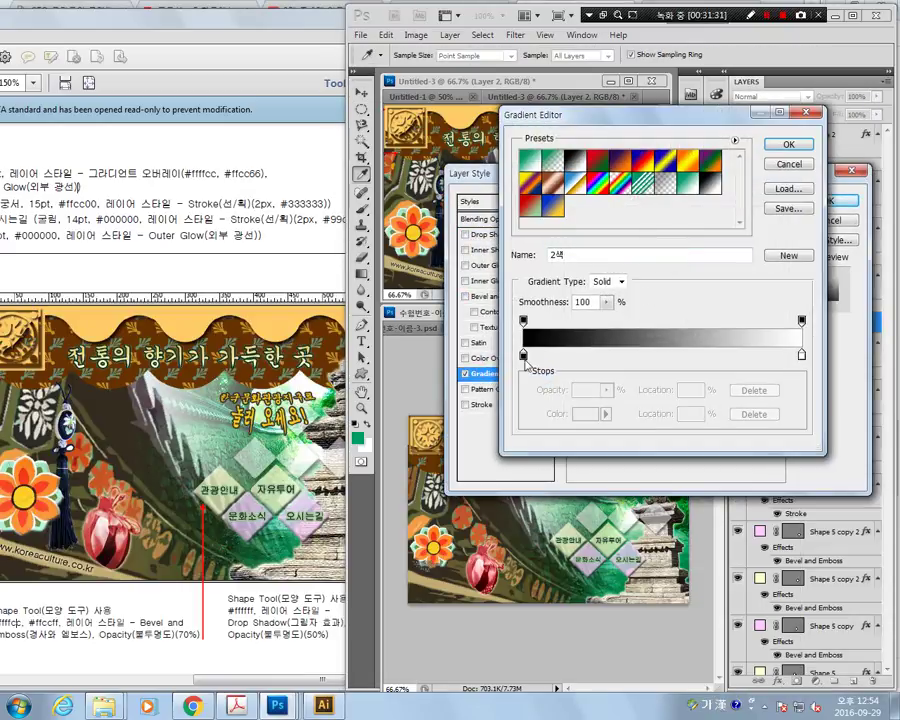
Set the gradient stops to pale yellow #ffffcc and light orange #ffcc66.
click(524, 355)
click(582, 415)
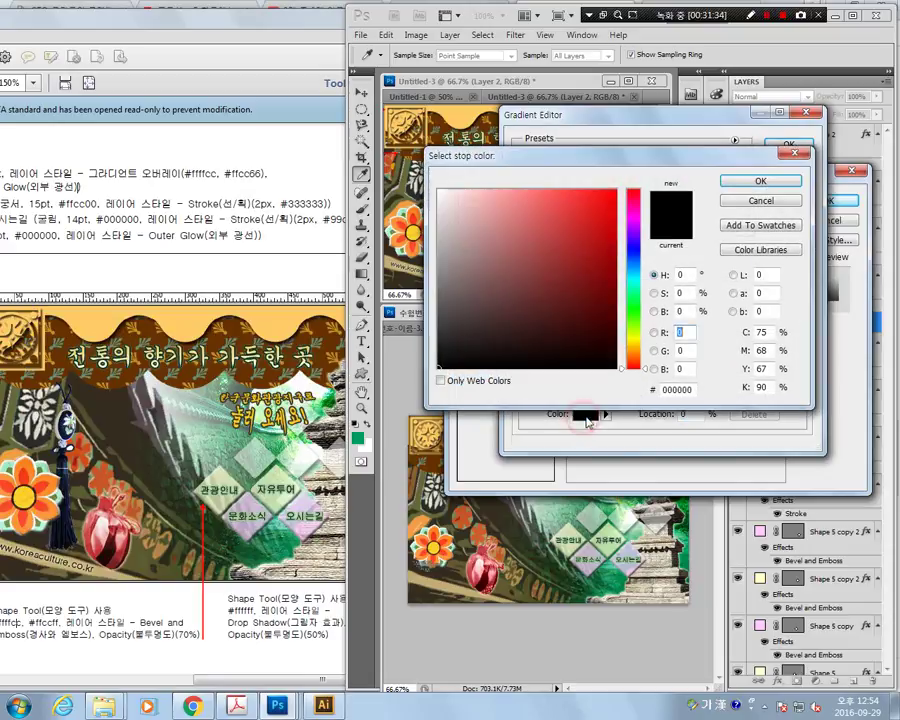
text(f)
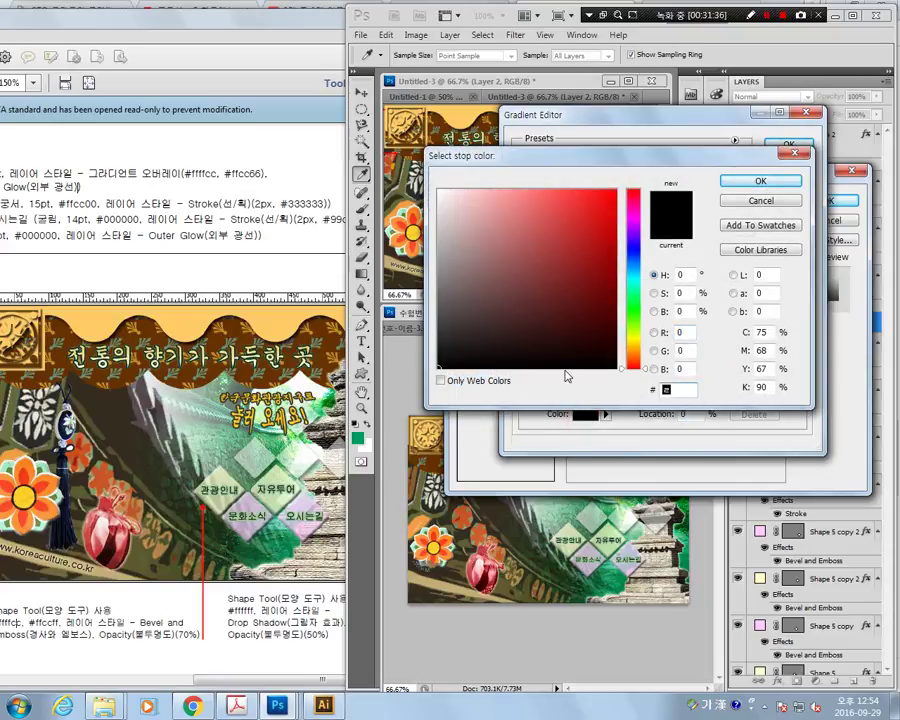
text(ffff)
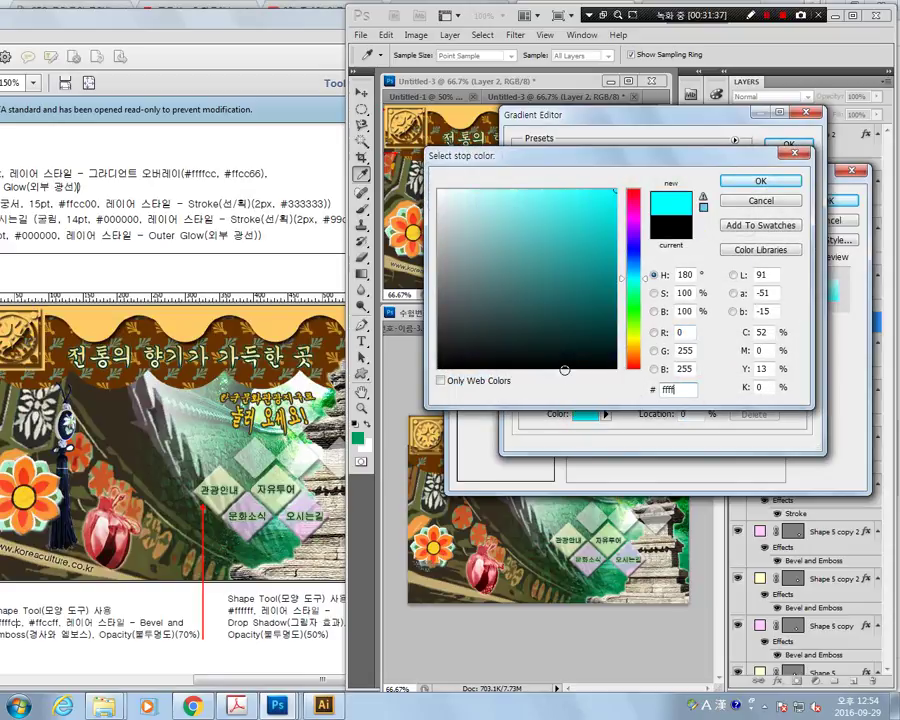
text(cc)
key(Return)
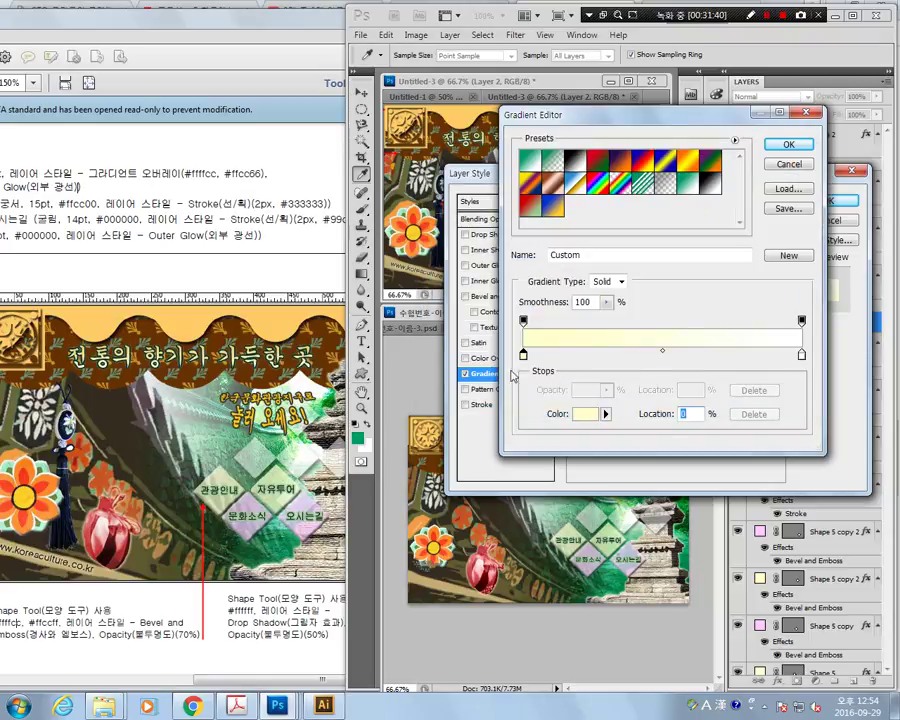
click(801, 354)
click(574, 419)
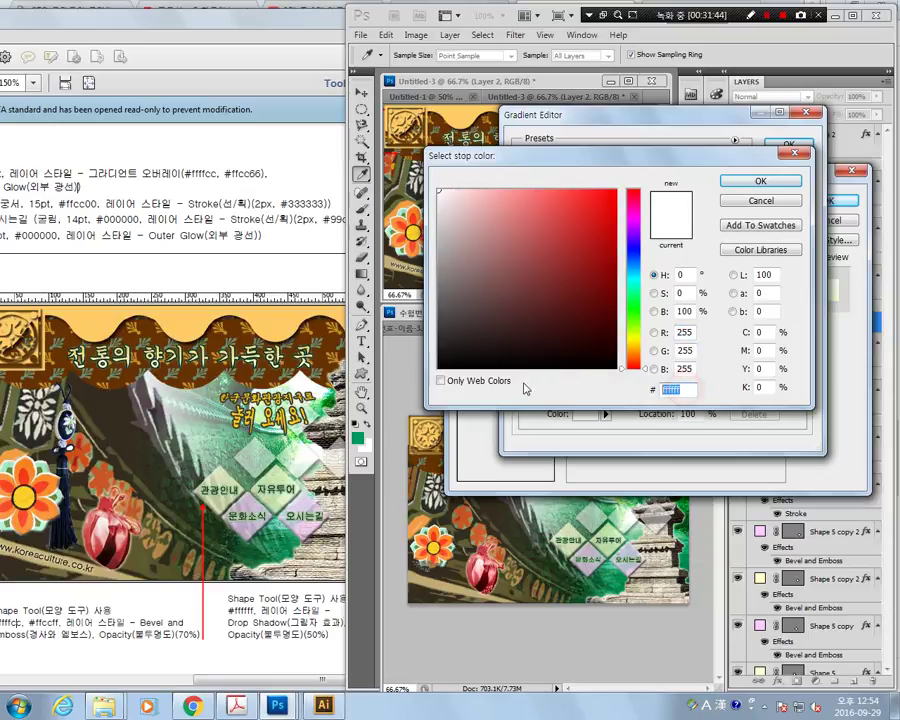
text(ffcc)
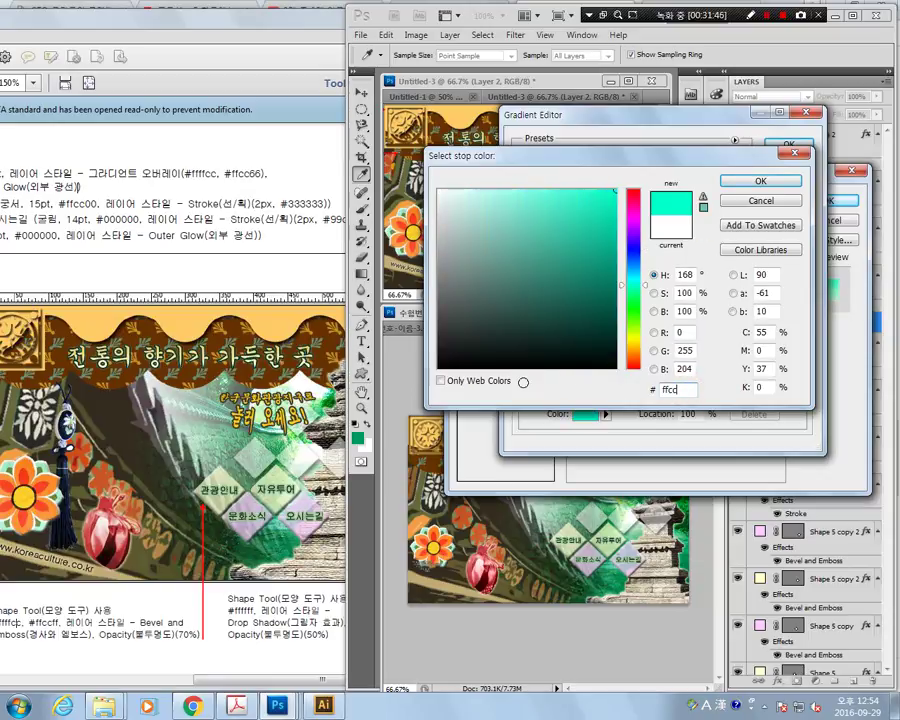
text(66)
key(Return)
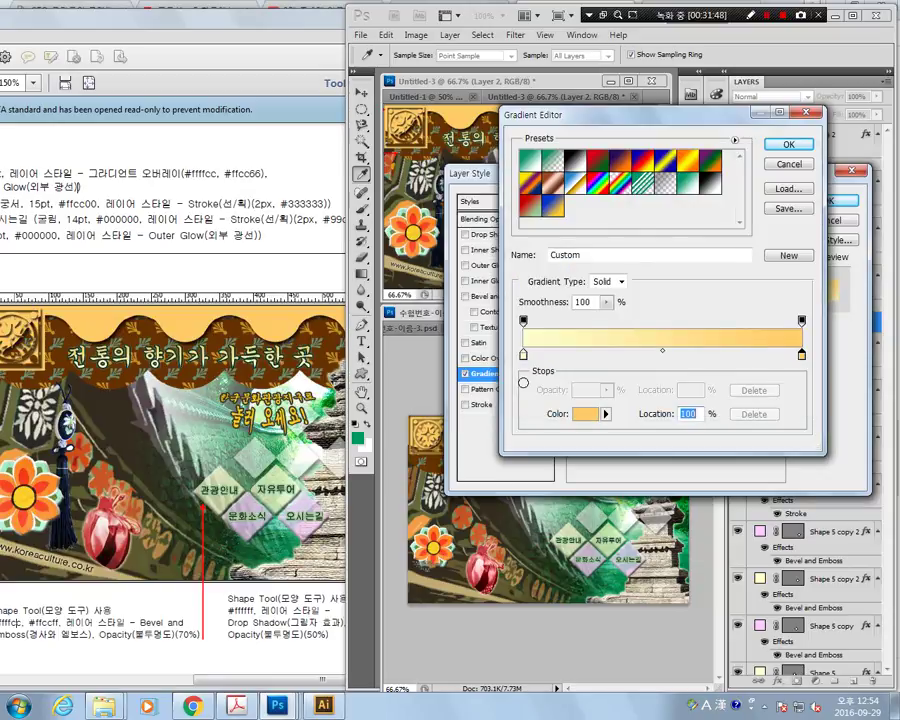
Accept the custom gradient and review the stroke specs in the reference PDF.
click(790, 146)
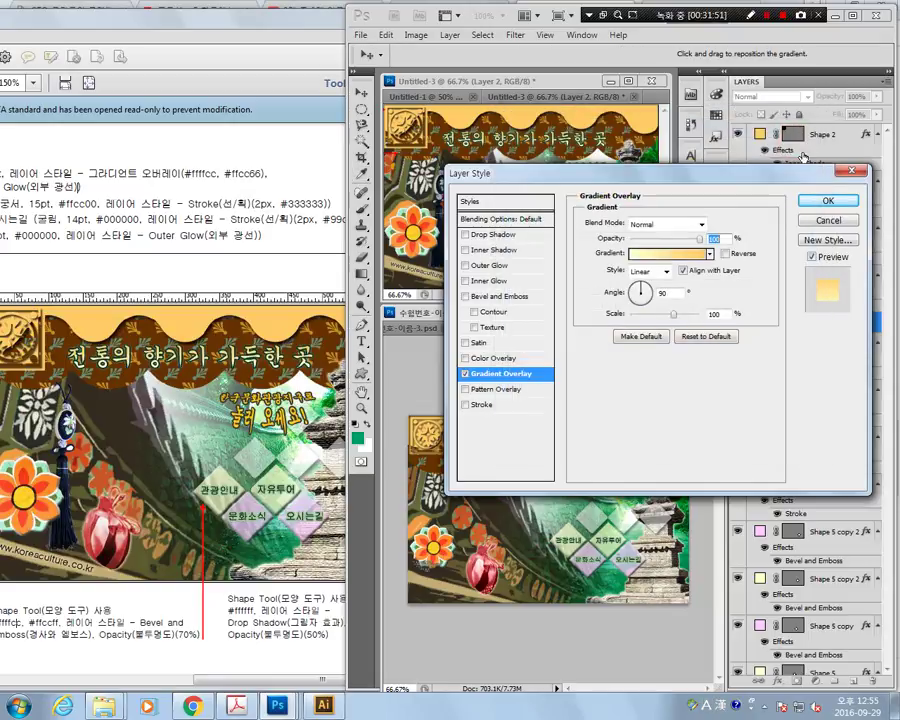
mouse_move(576, 174)
mouse_down()
mouse_move(660, 158)
mouse_move(666, 80)
mouse_up()
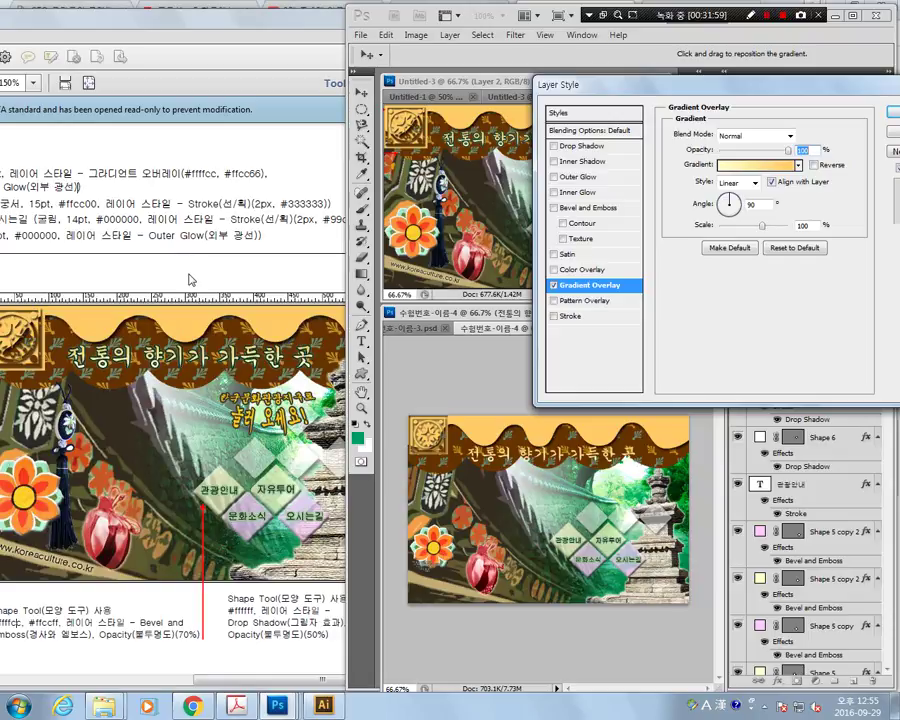
click(134, 190)
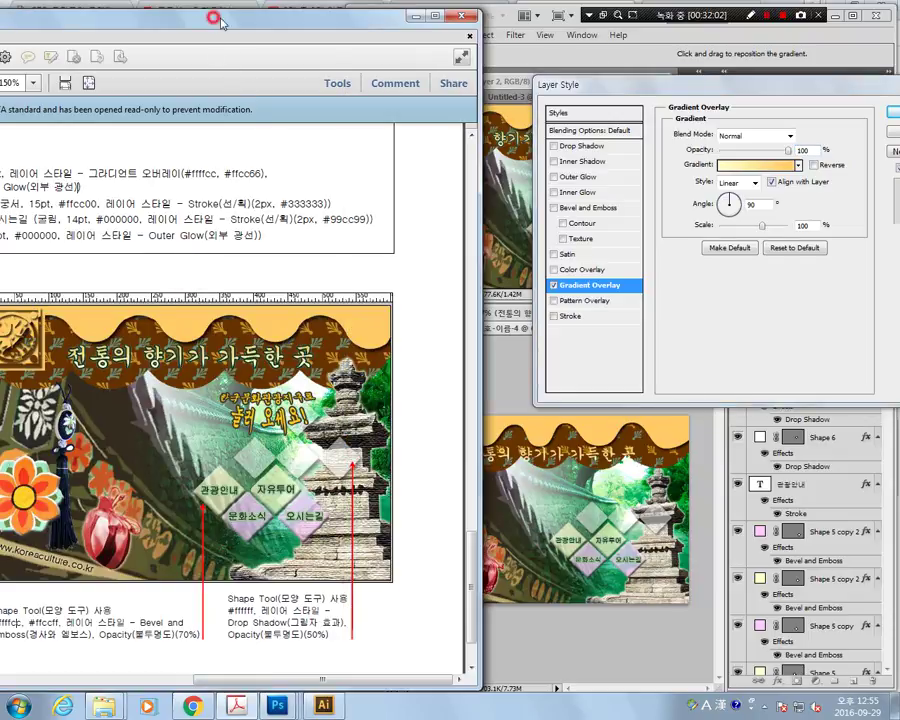
mouse_move(159, 20)
mouse_down()
mouse_move(418, 31)
mouse_move(383, 13)
mouse_up()
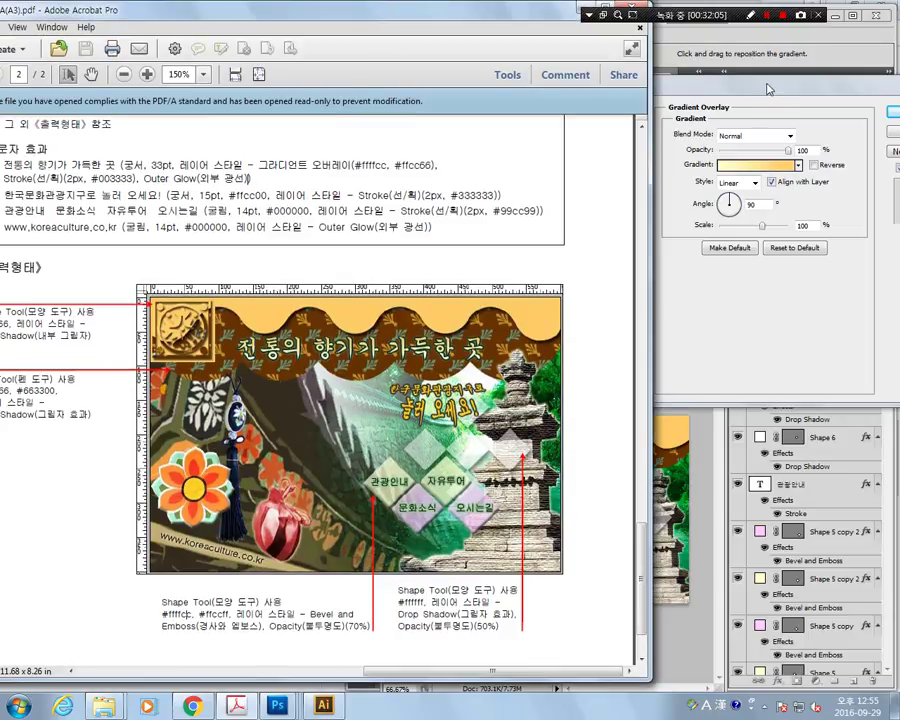
key(alt+Tab)
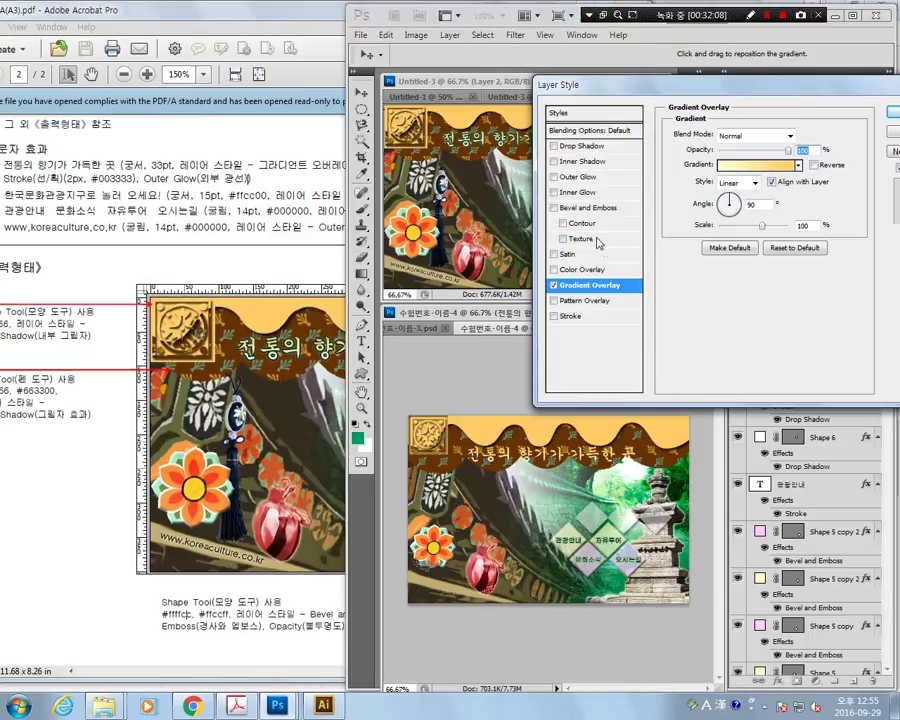
Add a 2 px dark teal #003333 stroke to the title.
click(571, 316)
double_click(800, 132)
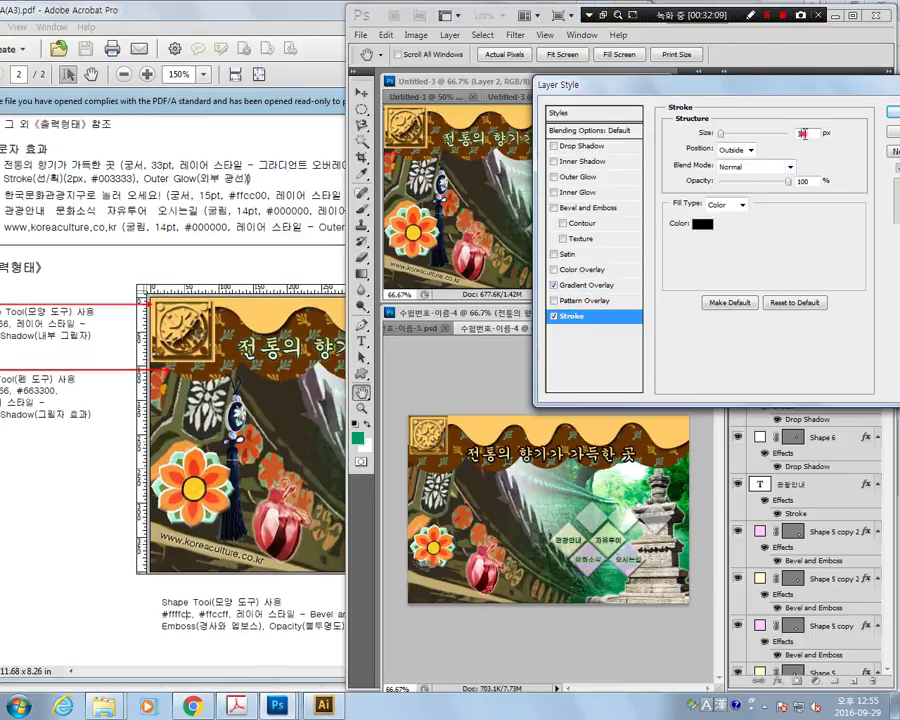
click(700, 225)
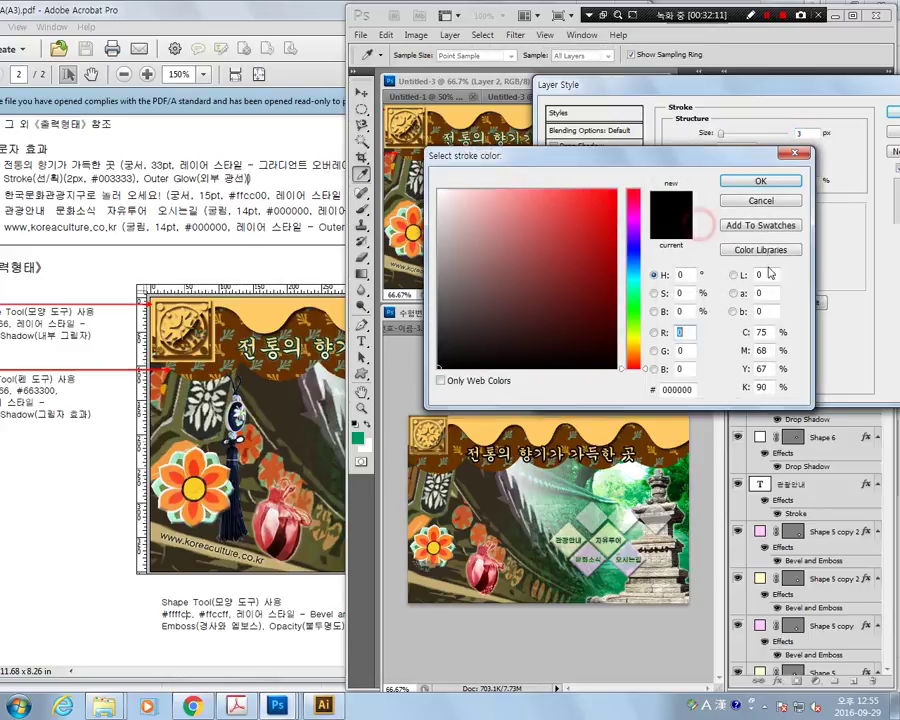
click(806, 128)
text(2)
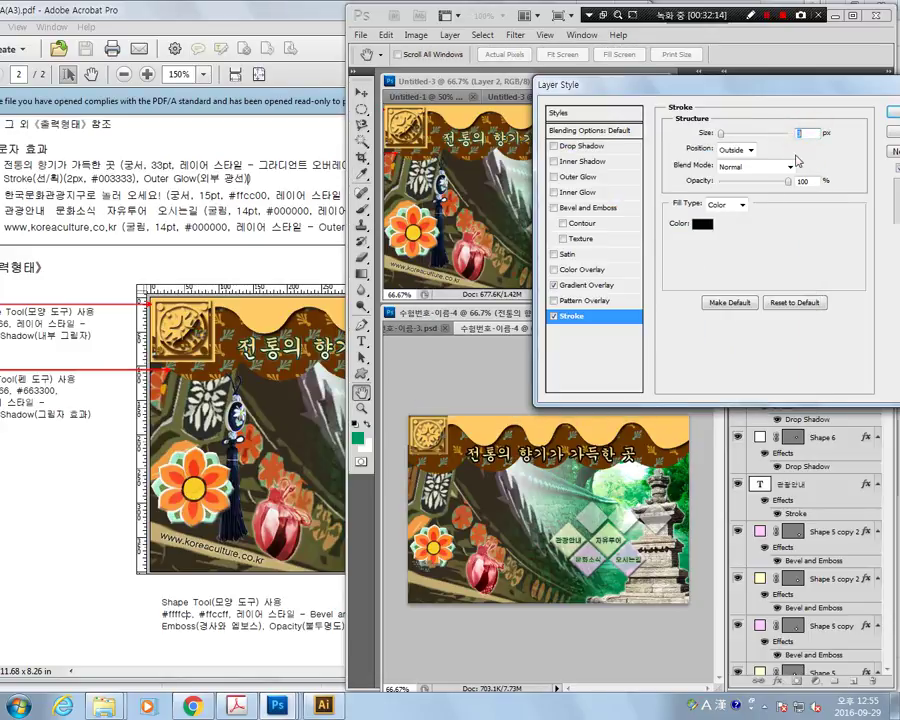
click(702, 225)
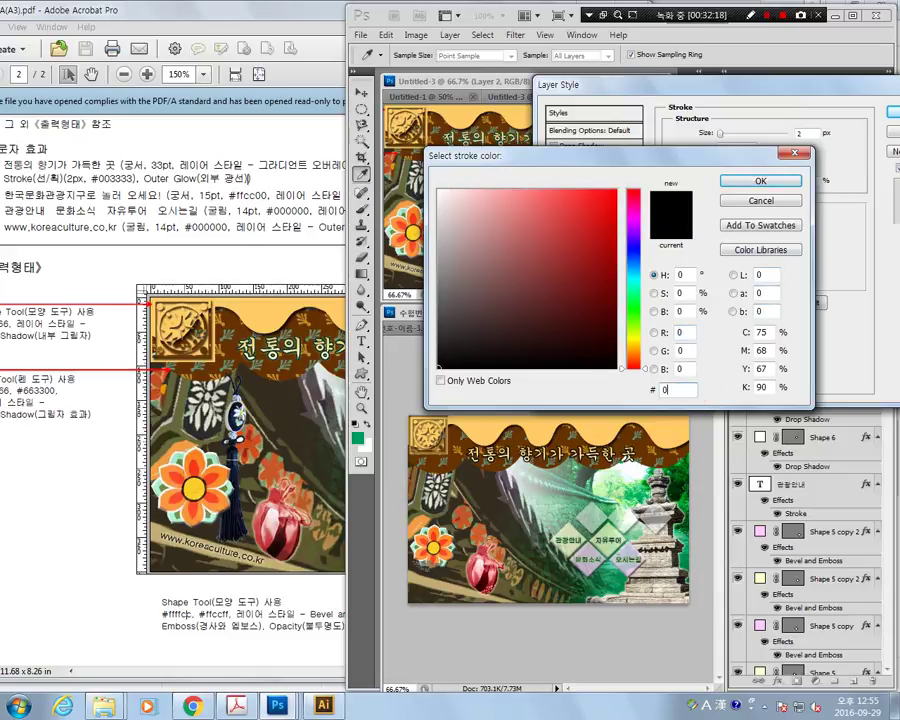
text(003333)
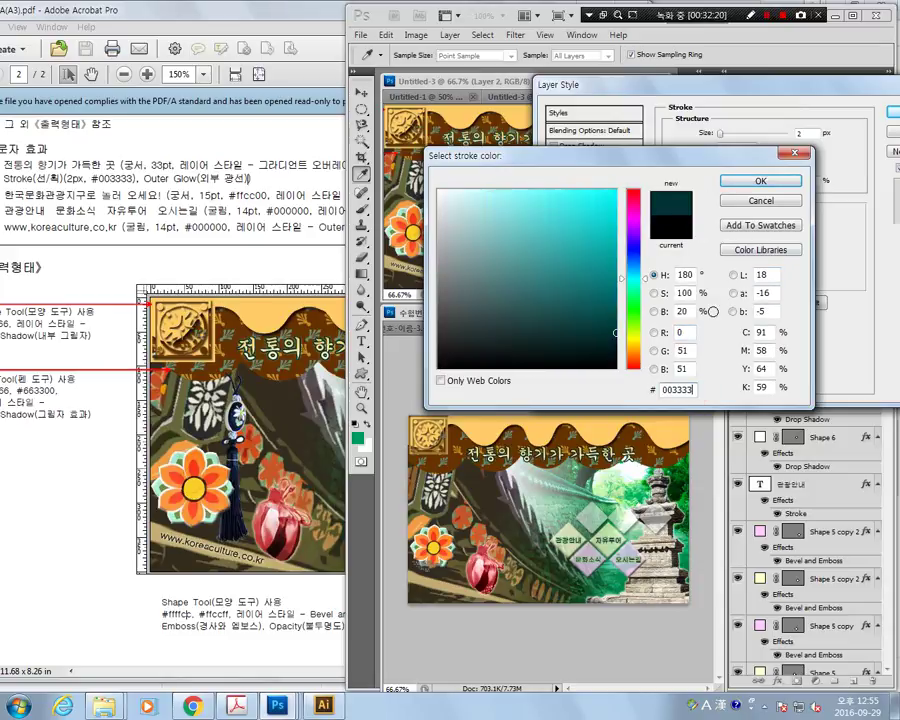
key(Return)
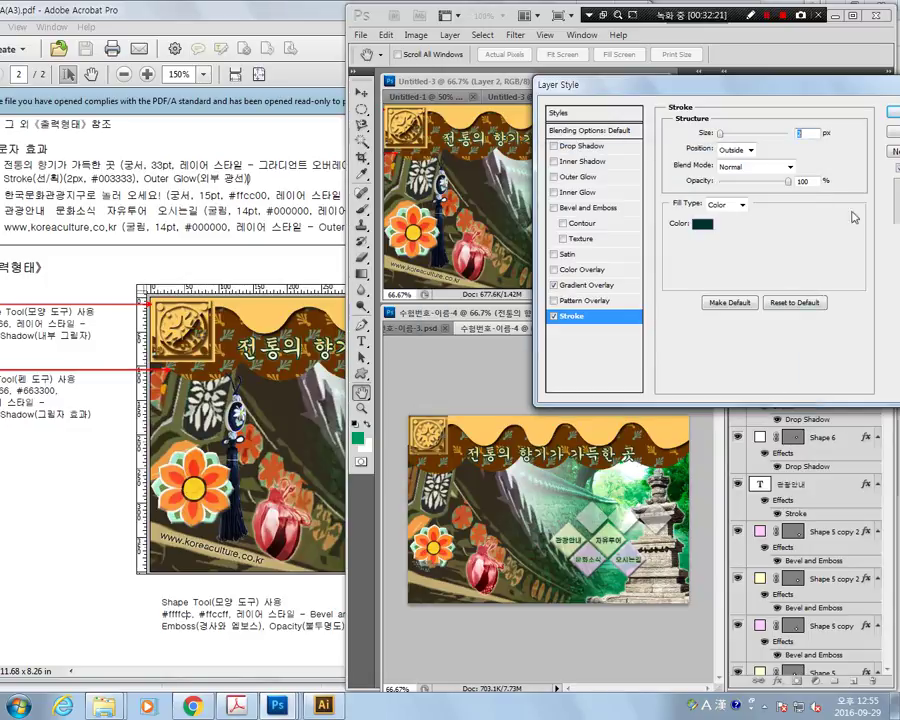
drag(849, 88, 770, 104)
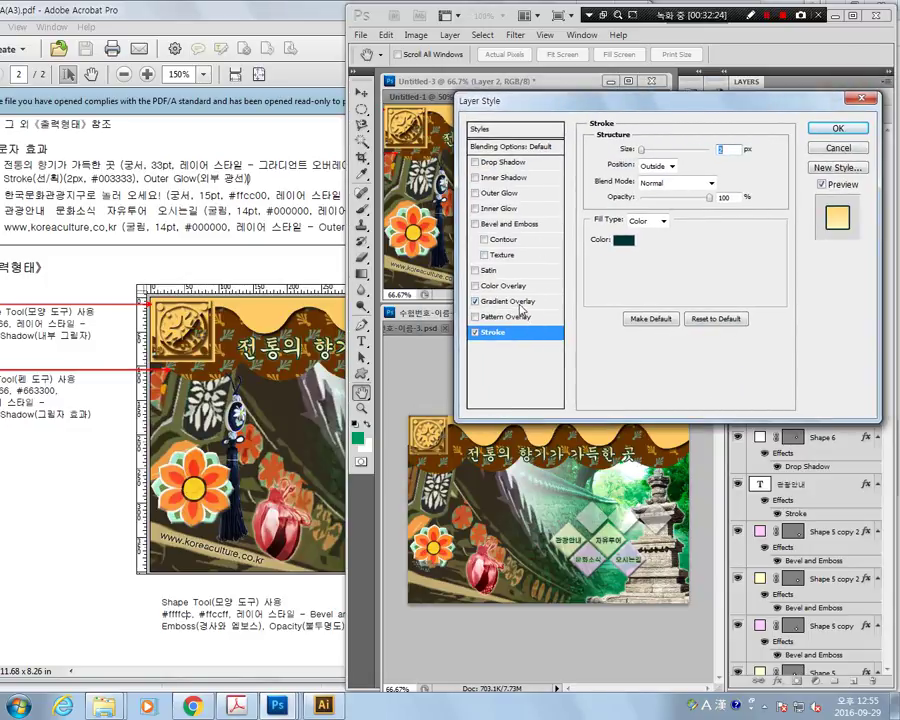
Add an Outer Glow to the title and apply all its layer effects.
click(503, 193)
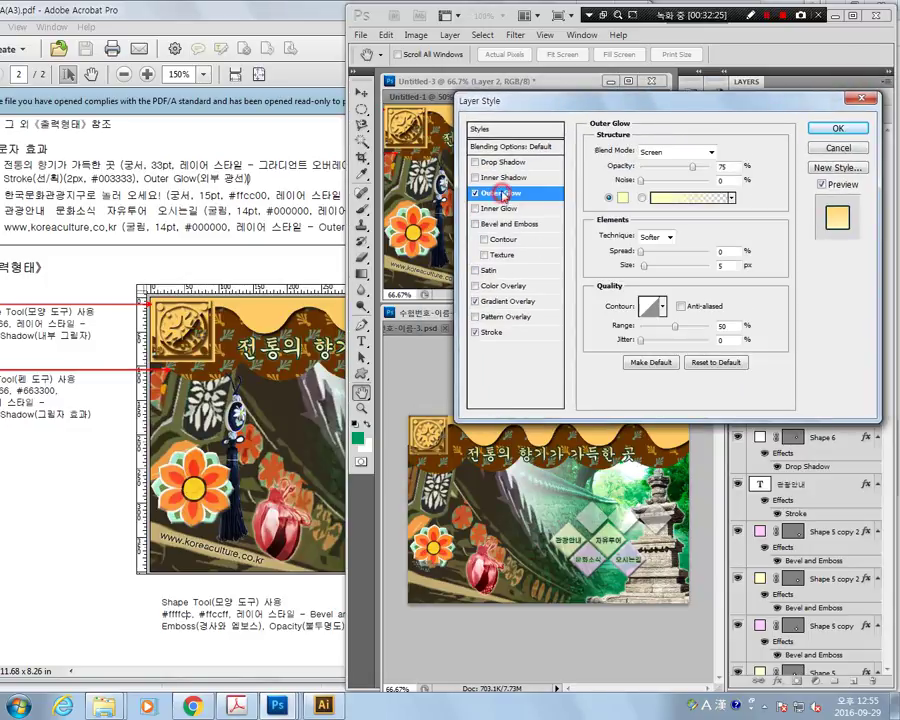
click(820, 130)
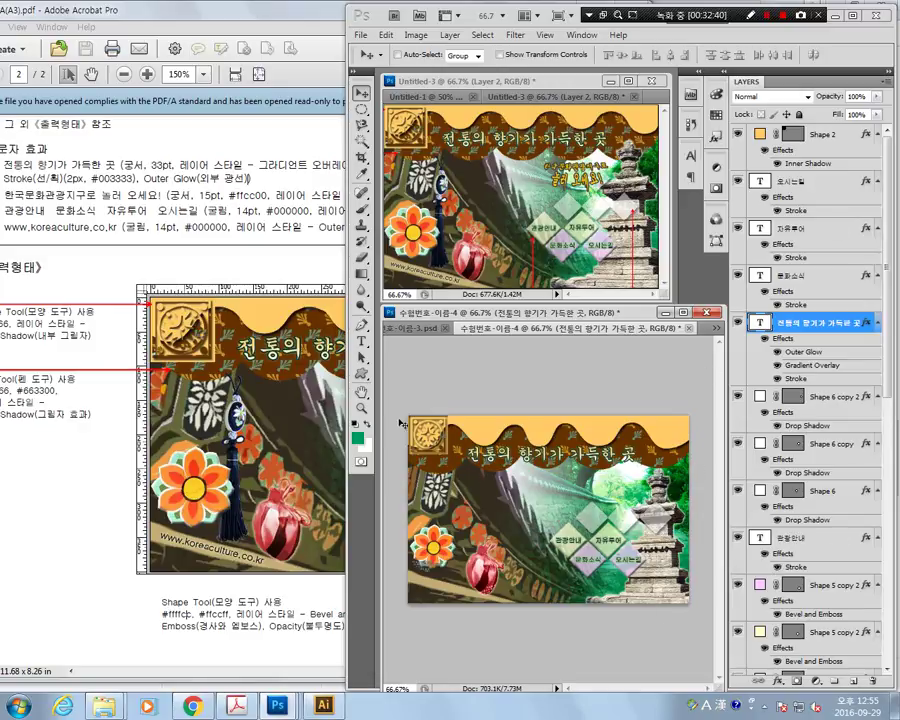
Inspect the Shape 6 copy and Shape 4 layers in the Layers panel.
click(830, 444)
scroll(835, 520, down, 2)
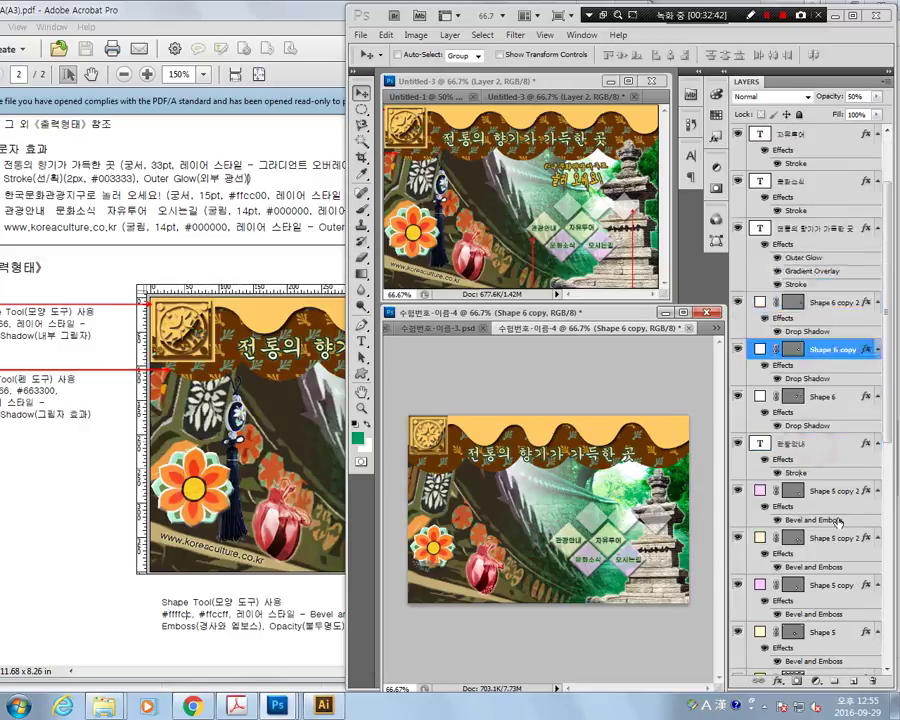
scroll(838, 521, down, 2)
scroll(838, 521, down, 3)
click(838, 491)
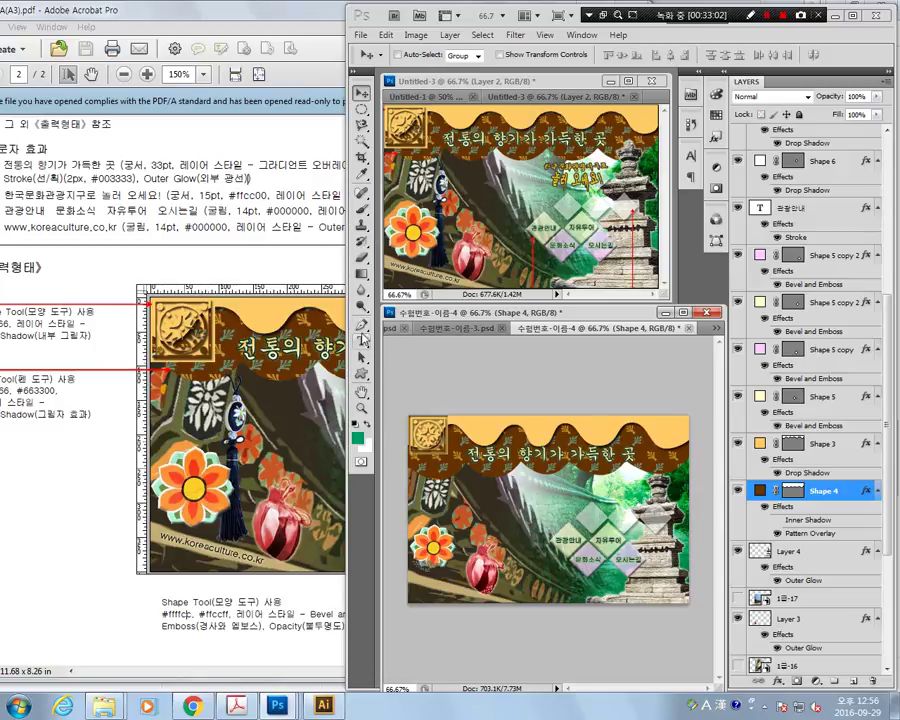
Check the 관광안내 and title text settings, then start a new text block below the title.
click(361, 341)
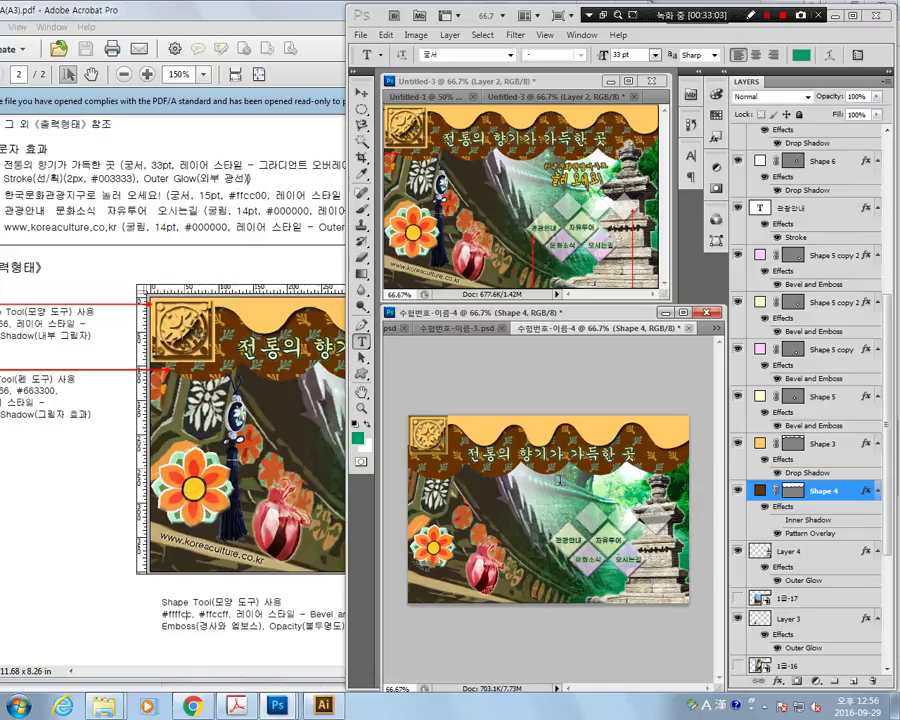
click(800, 208)
scroll(795, 400, up, 5)
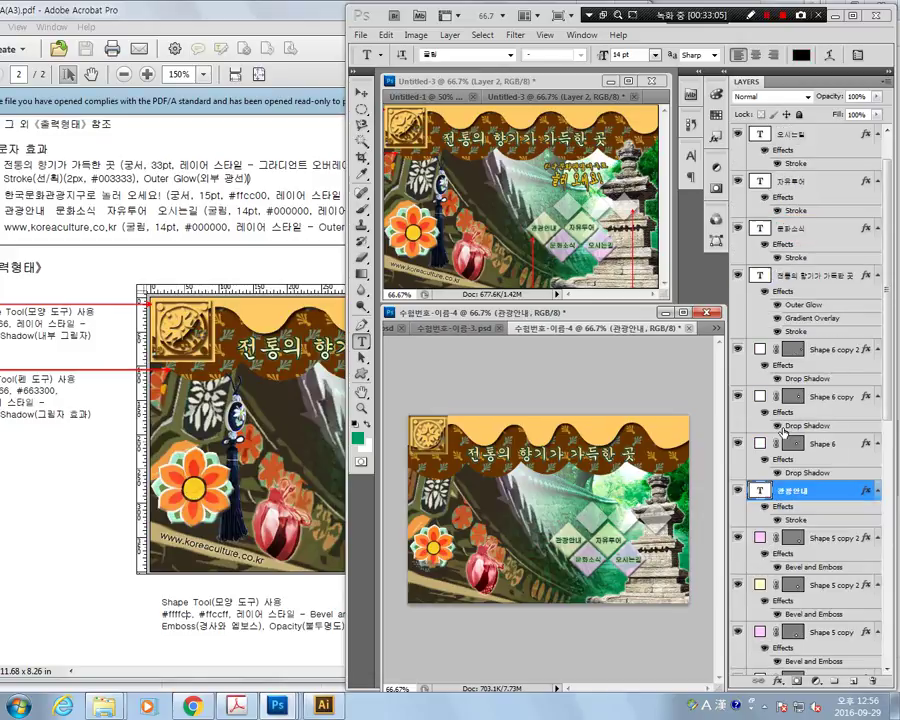
scroll(790, 428, up, 1)
click(805, 322)
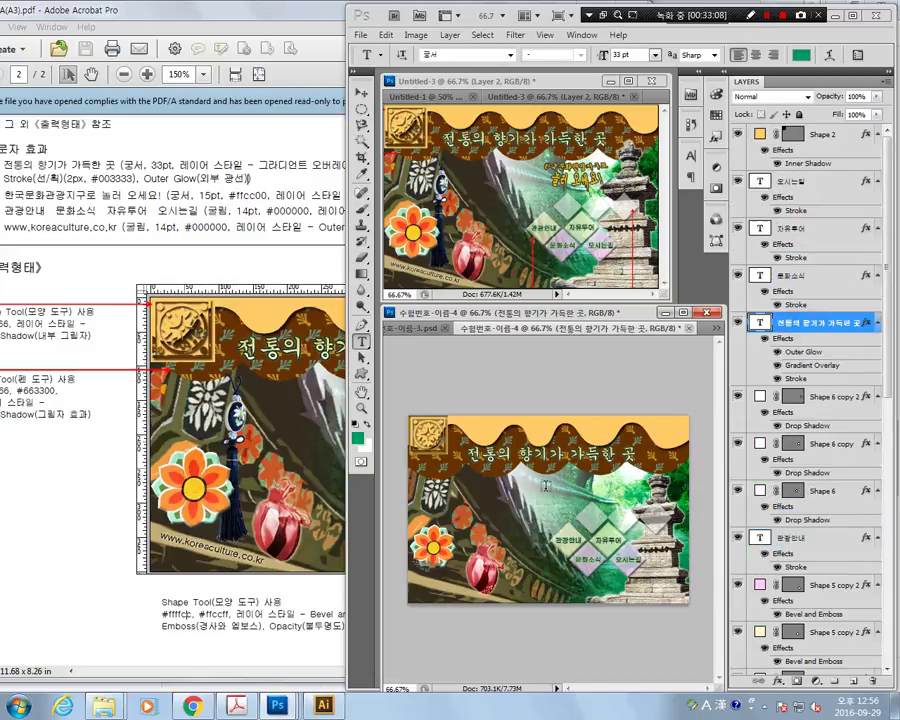
click(537, 490)
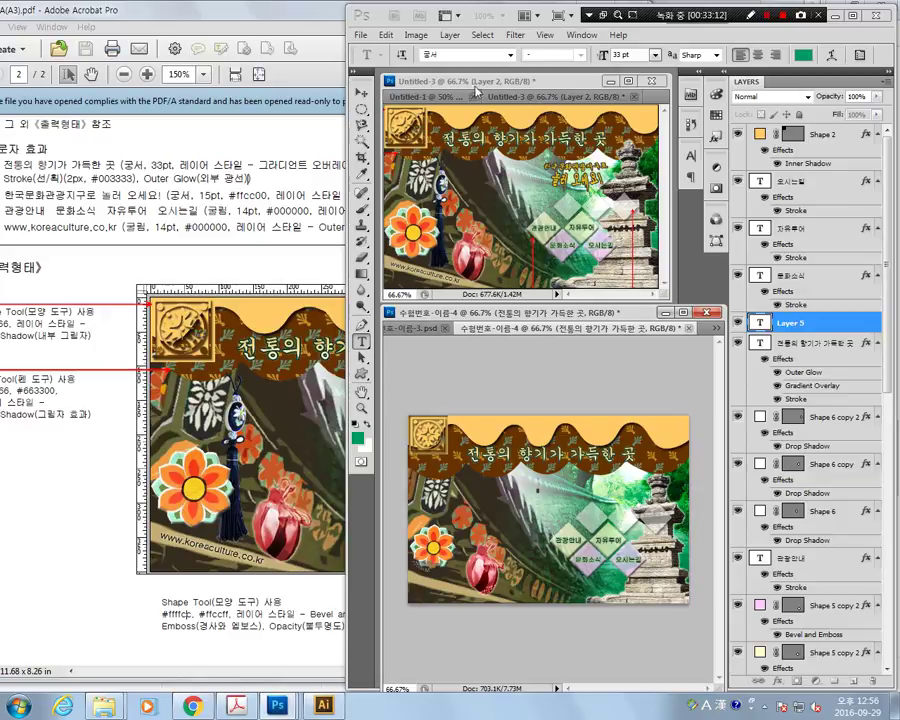
Set the subtitle type to 15 pt and yellow #ffcc00.
click(628, 55)
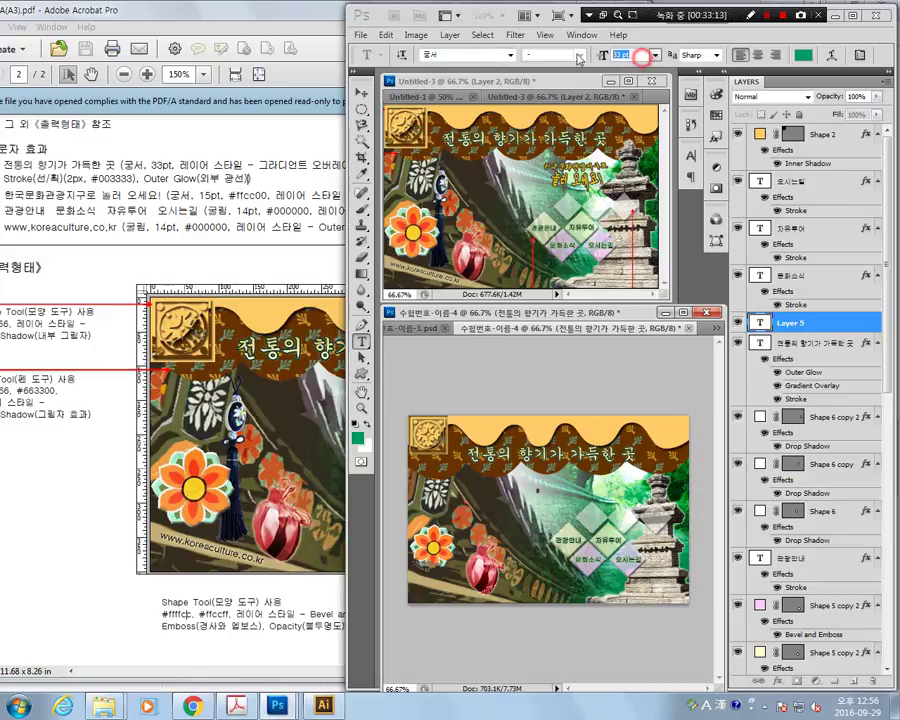
text(14)
key(Return)
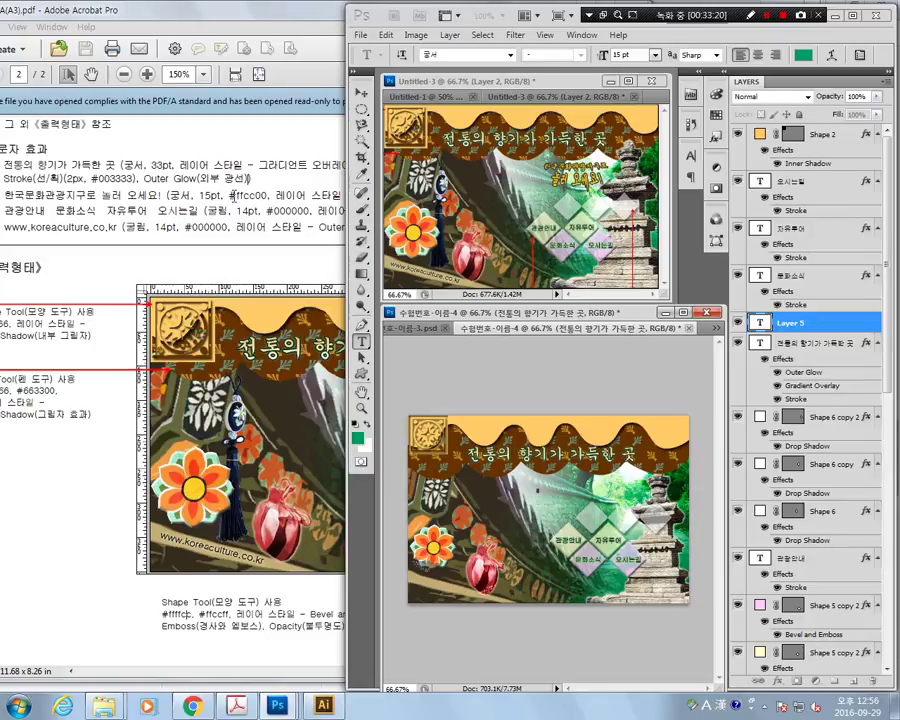
click(803, 55)
double_click(680, 389)
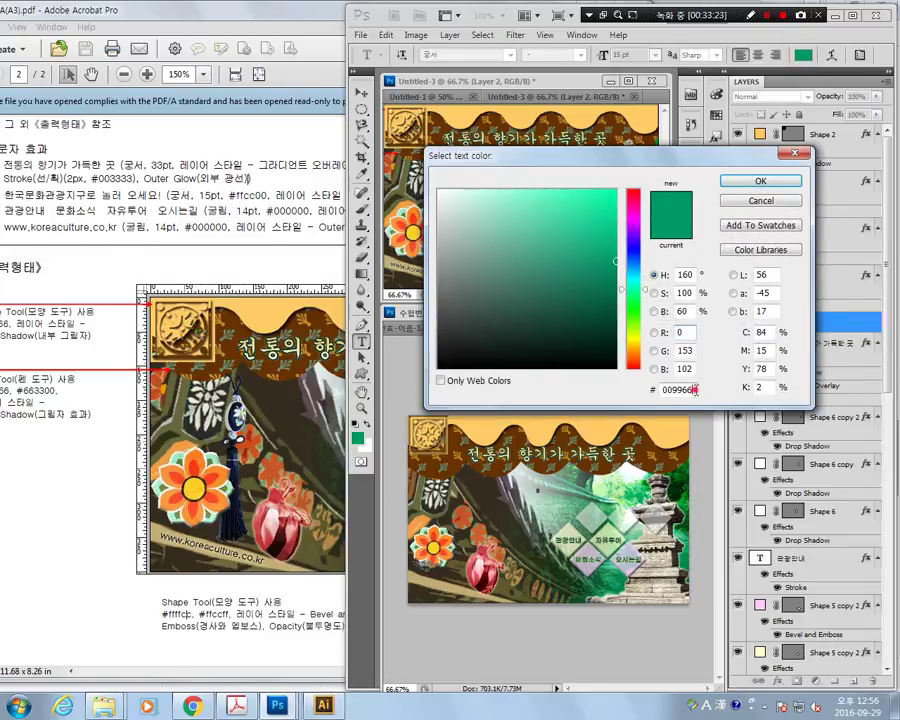
text(ffcc00)
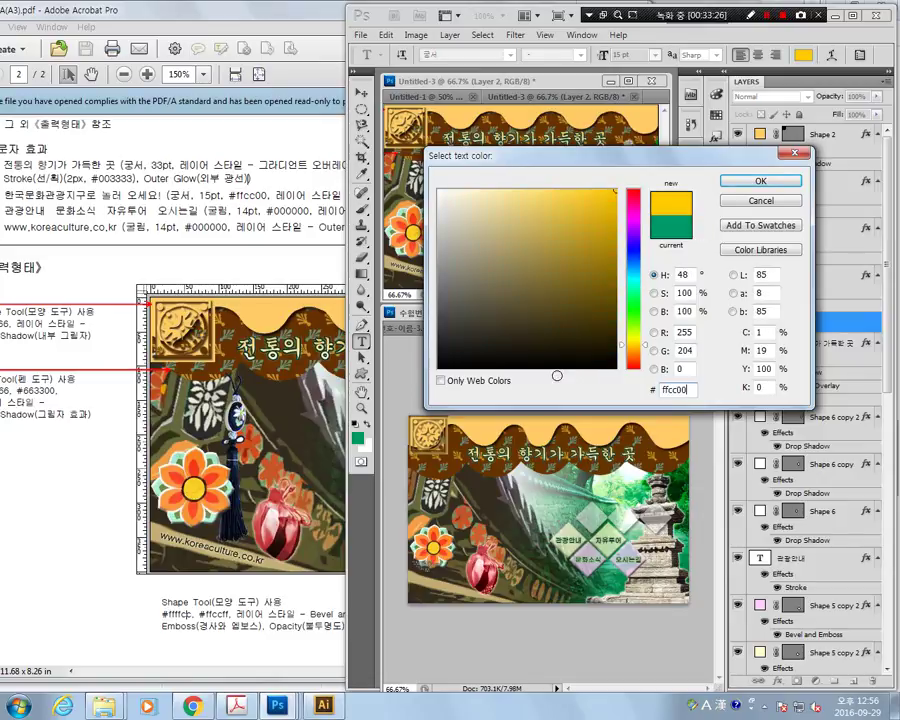
key(Return)
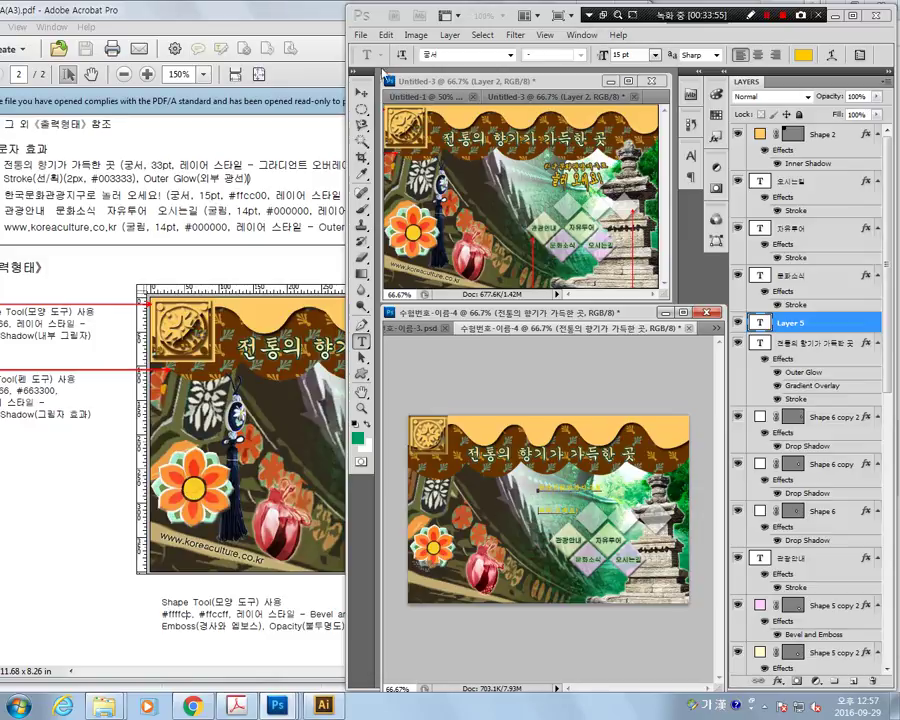
Commit the subtitle 한국문화관광지구로 놀러 오세요! and set its leading to 16 pt.
click(361, 95)
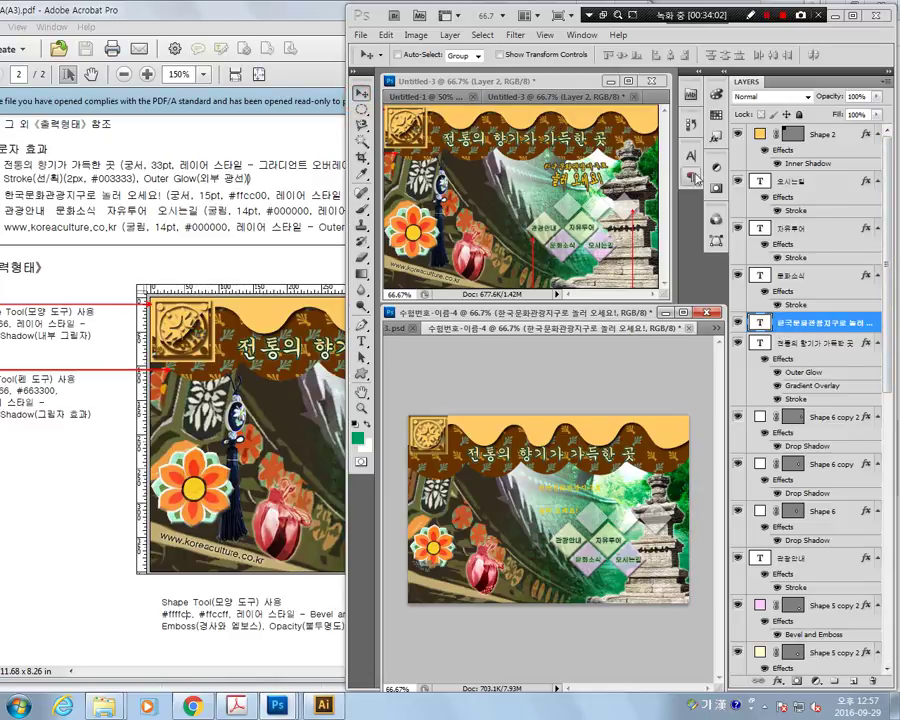
click(582, 35)
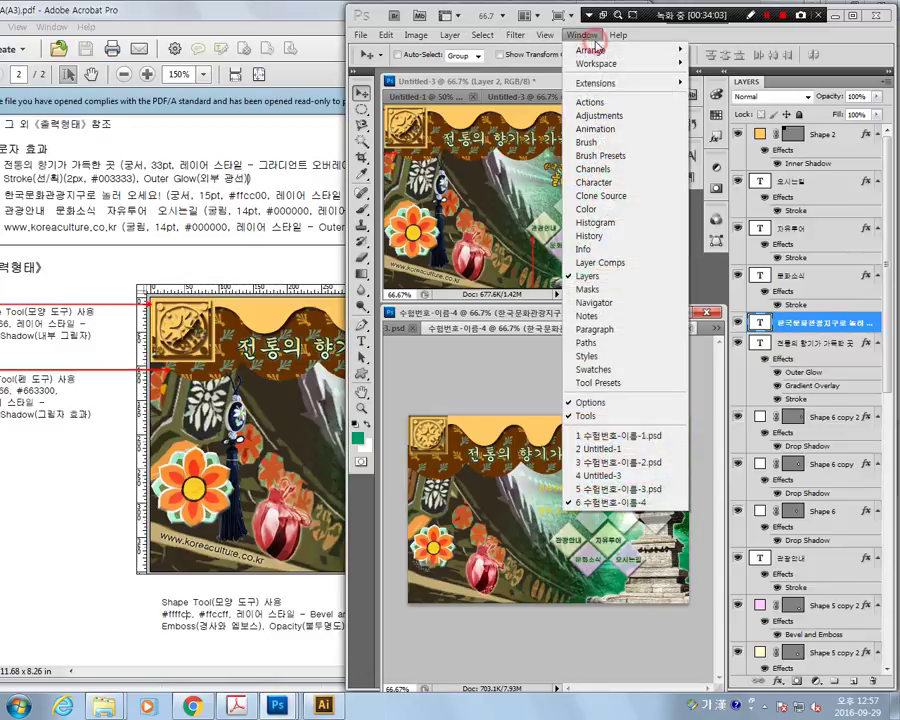
click(617, 185)
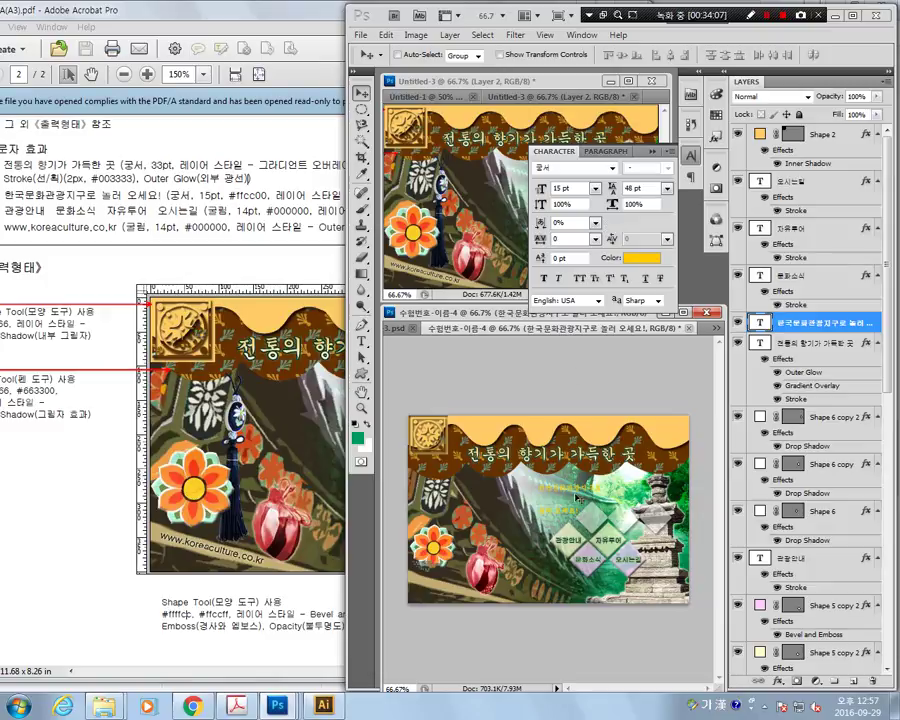
click(640, 188)
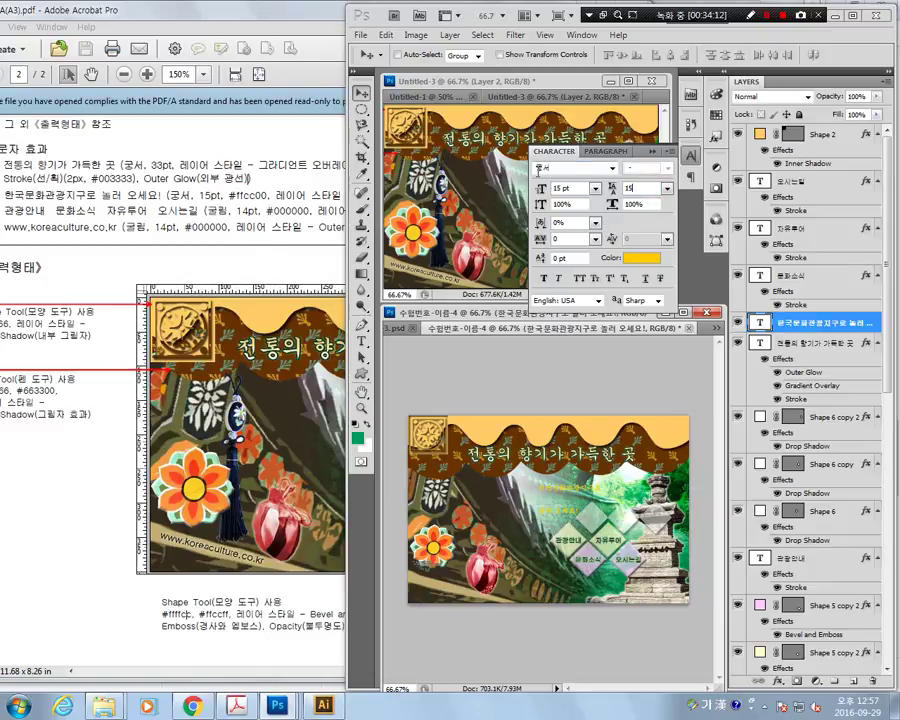
text(15)
key(Return)
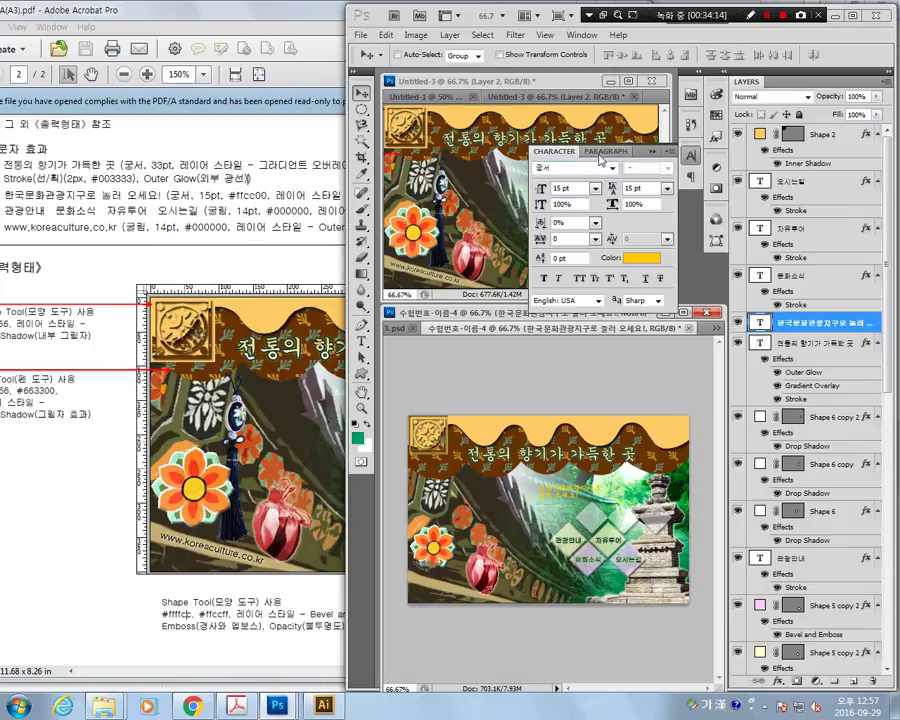
click(691, 156)
click(691, 156)
click(648, 188)
text(16)
key(Return)
key(Return)
click(691, 154)
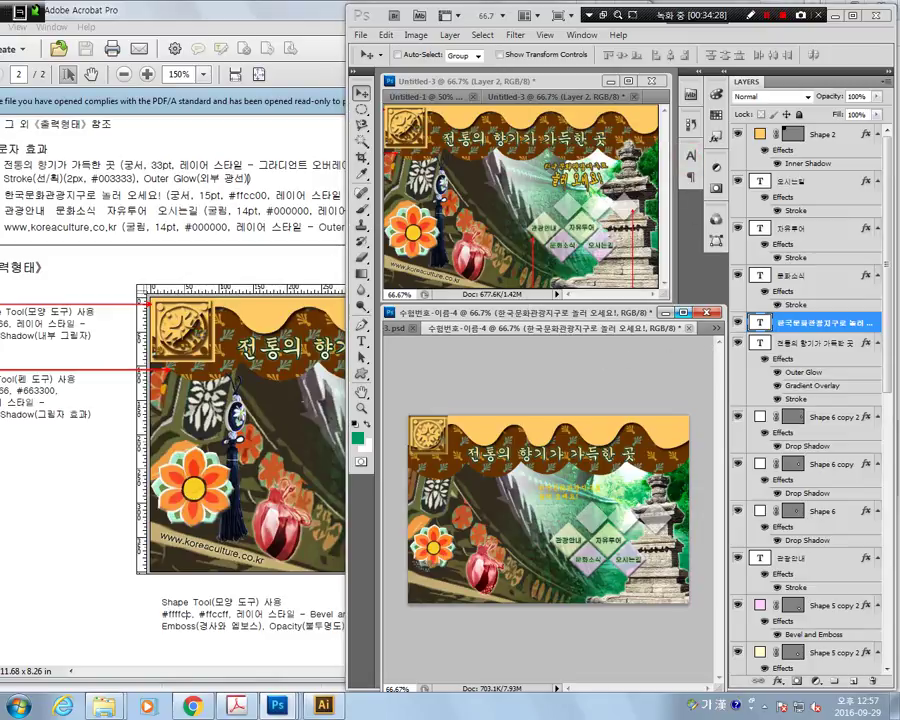
Zoom the poster to 100% and select the yellow subtitle layer.
key(z)
click(601, 484)
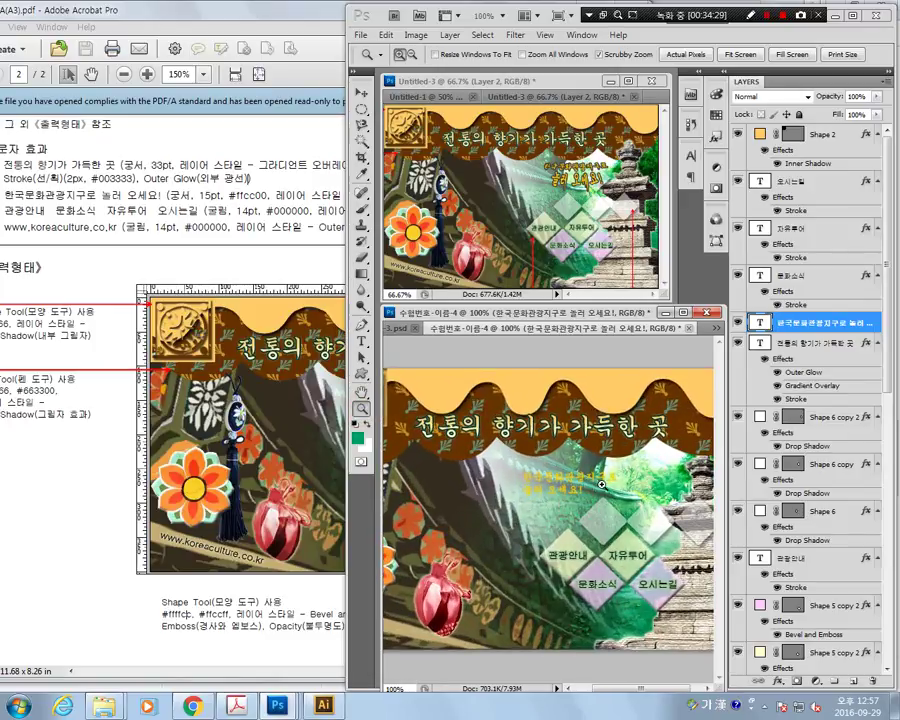
key(v)
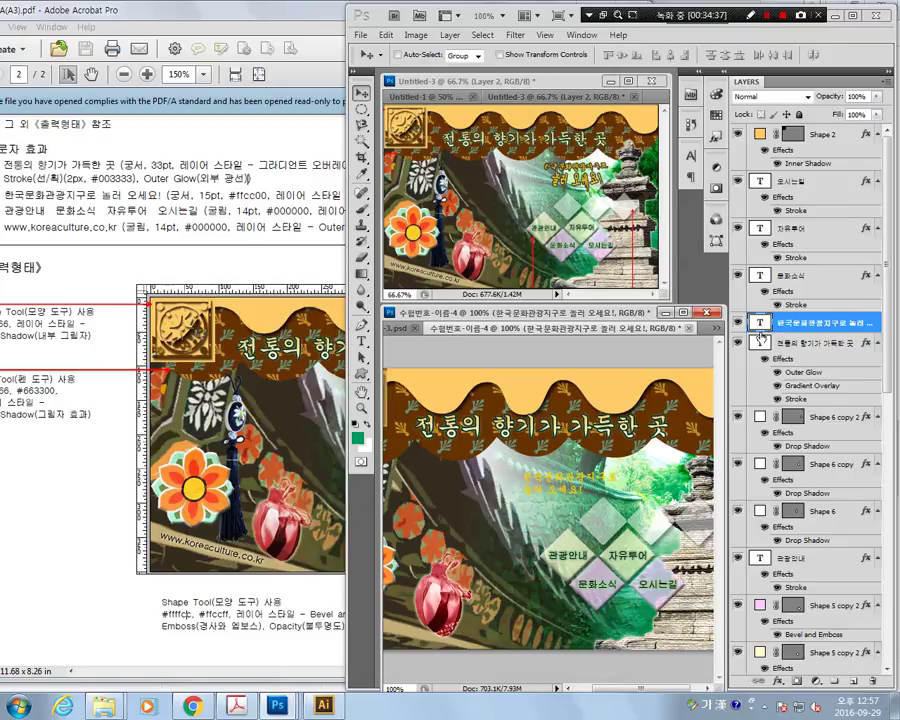
drag(810, 342, 815, 325)
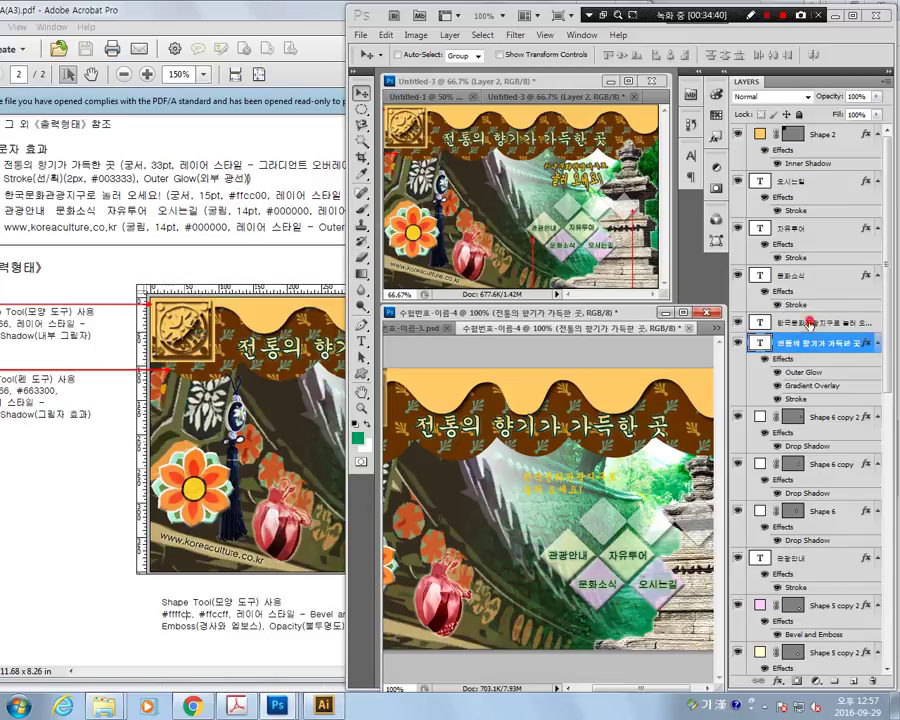
click(815, 325)
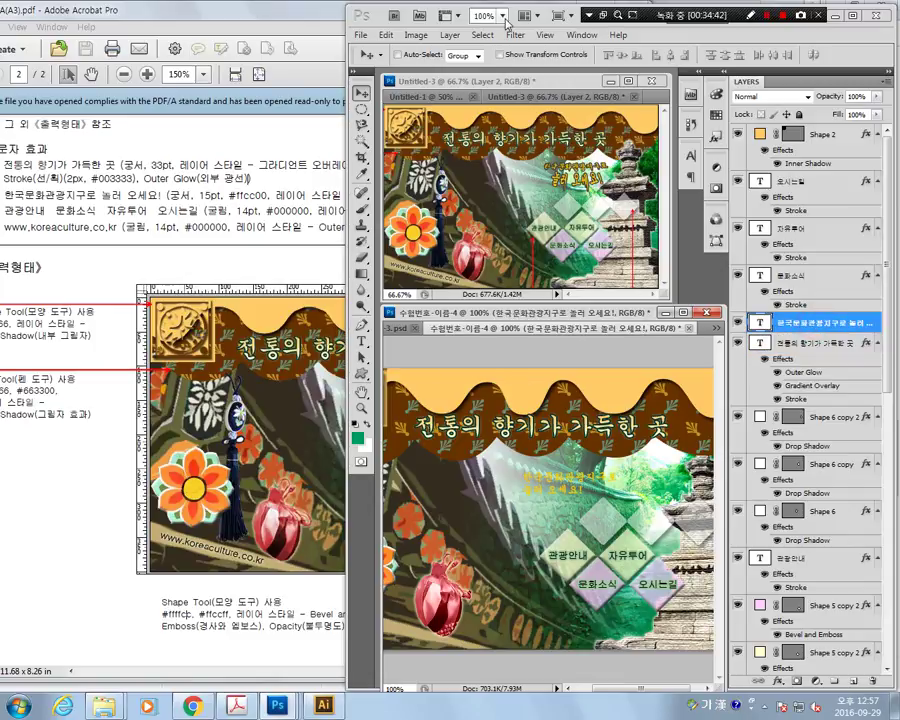
Centre-align the subtitle's lines and shift it right above the diamond buttons.
click(583, 35)
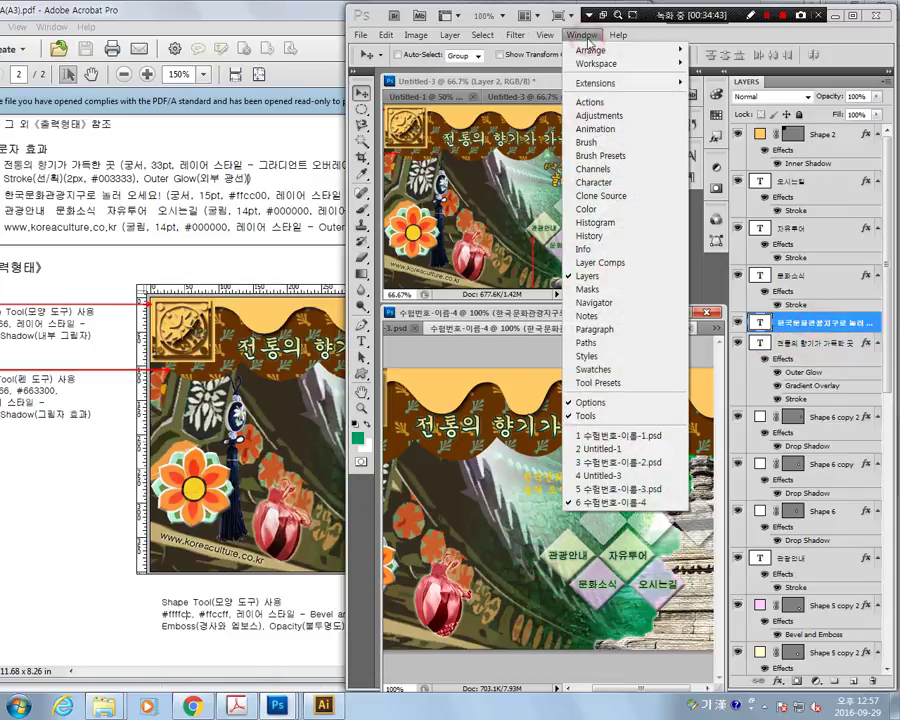
click(606, 183)
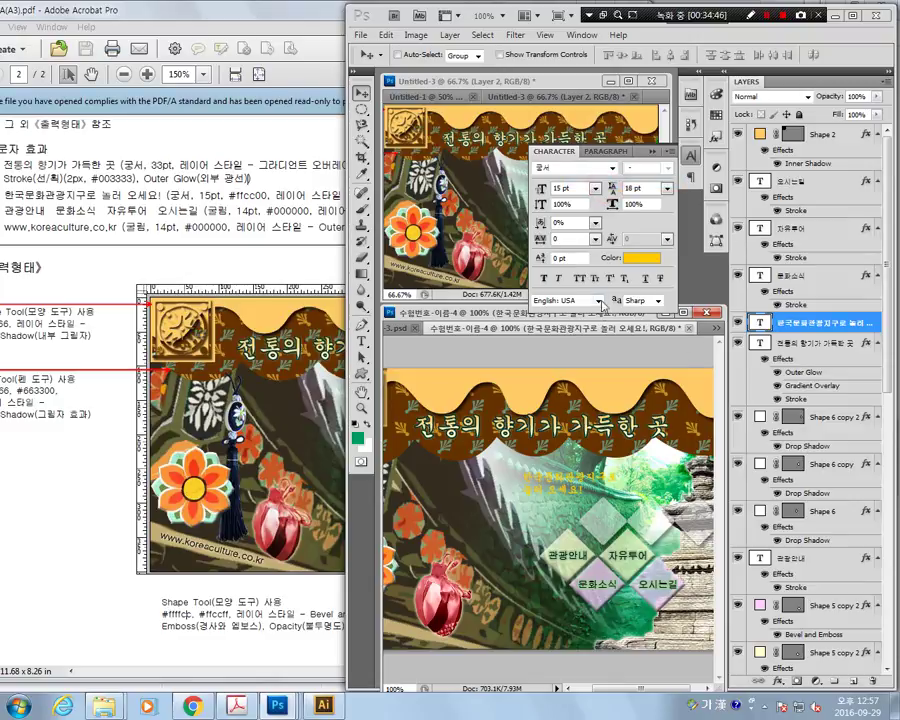
click(606, 151)
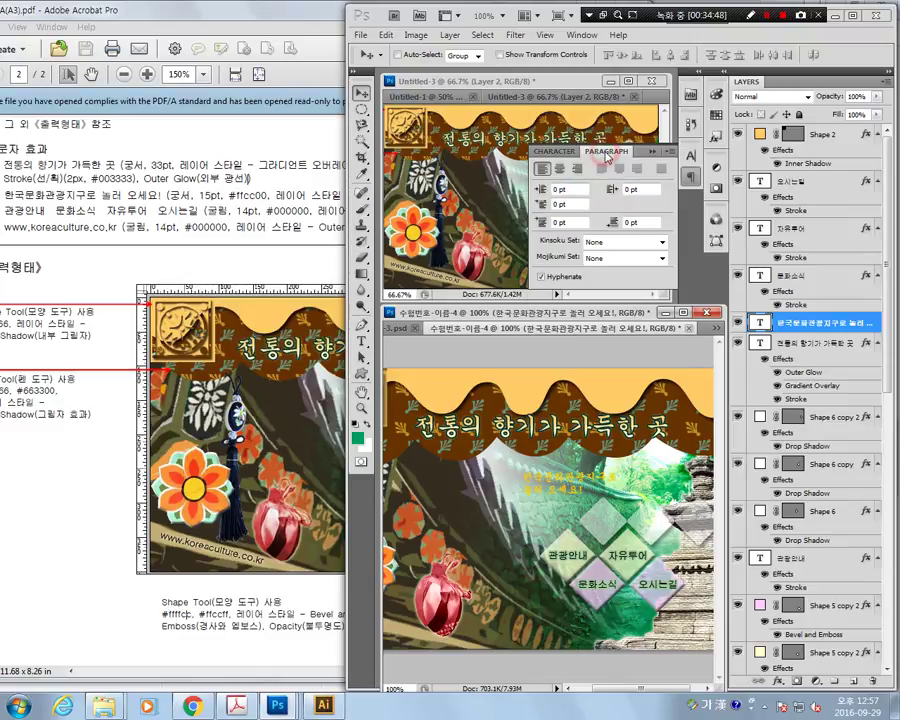
click(560, 170)
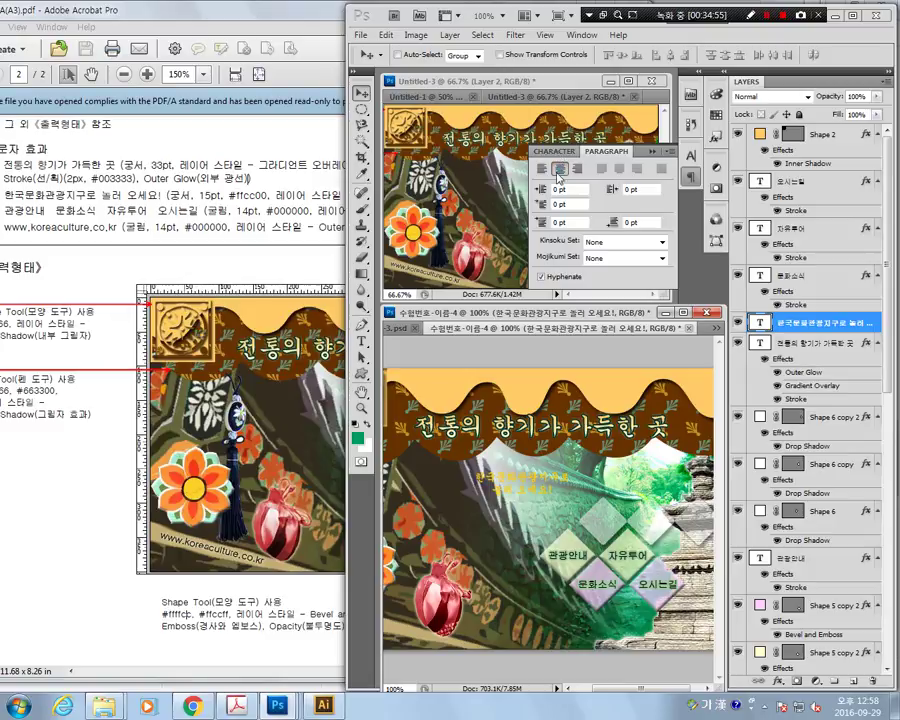
click(690, 177)
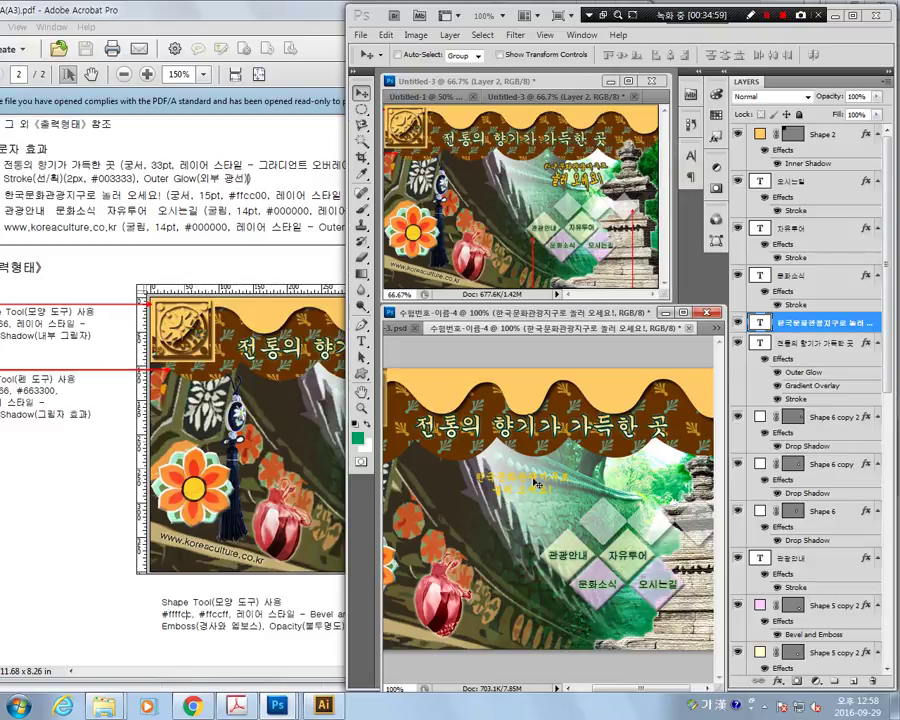
drag(535, 483, 638, 474)
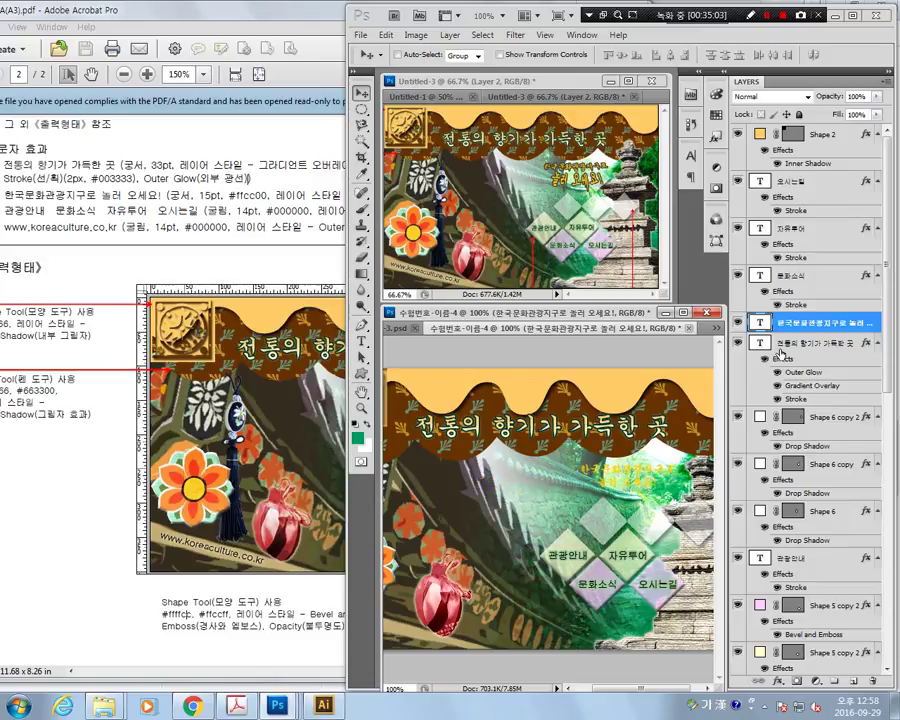
Warp the yellow subtitle with the Arc Lower style.
double_click(762, 322)
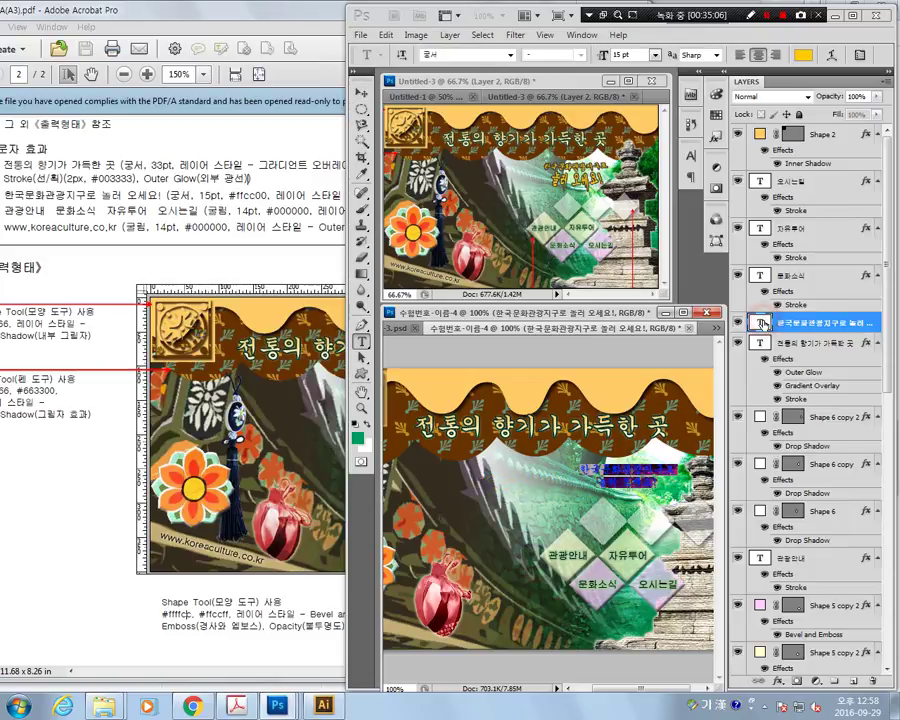
click(831, 57)
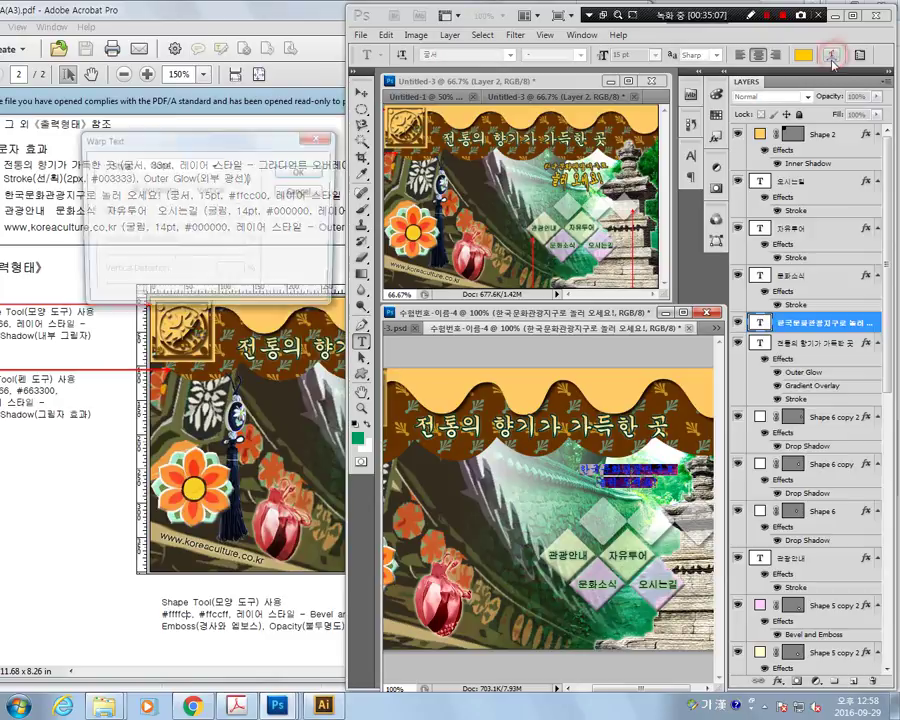
click(205, 166)
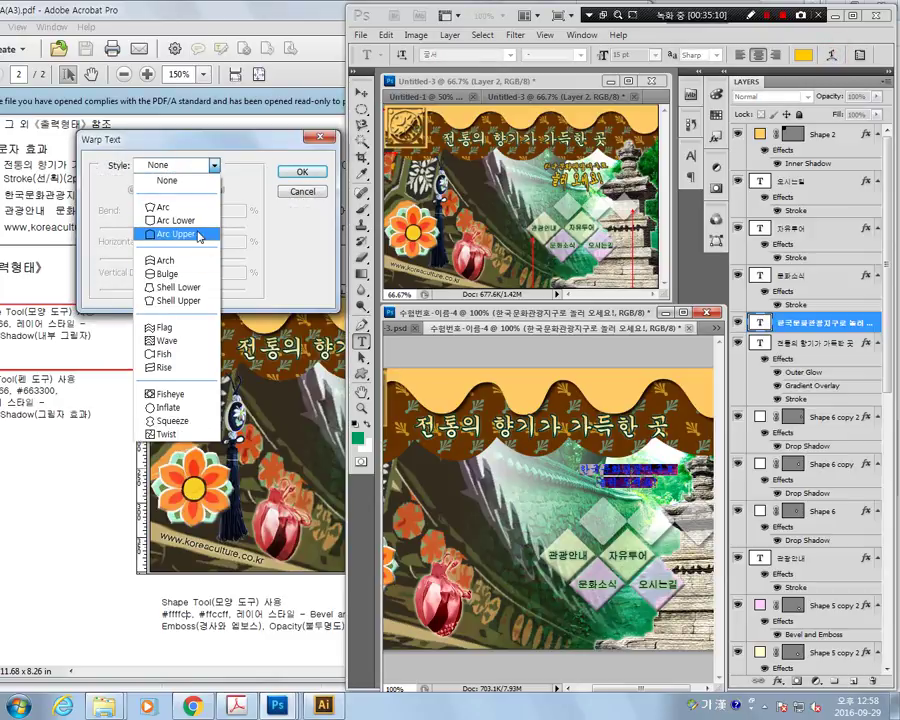
click(178, 220)
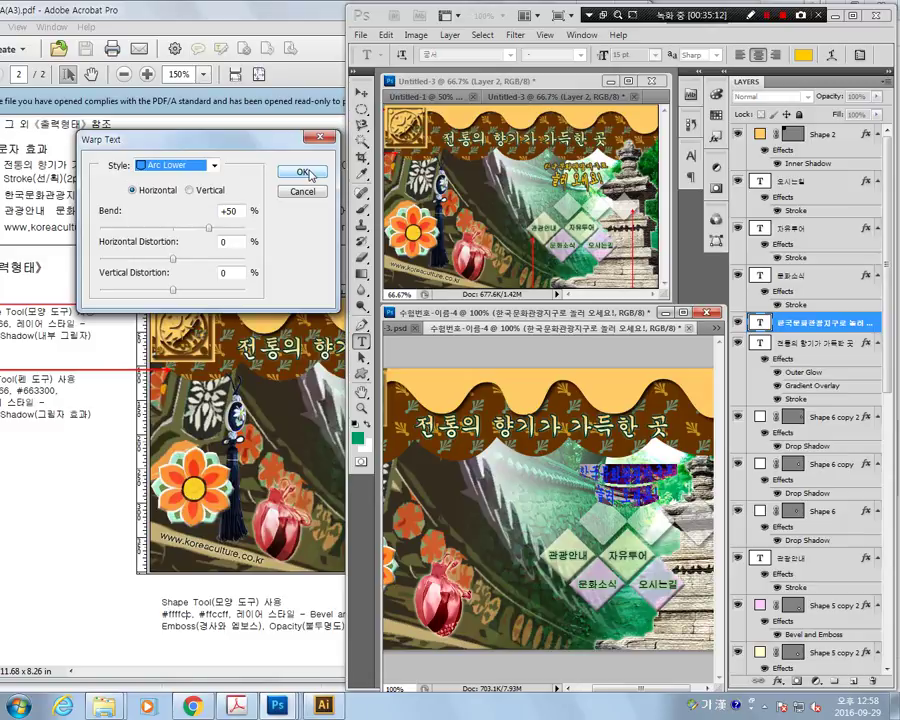
click(309, 172)
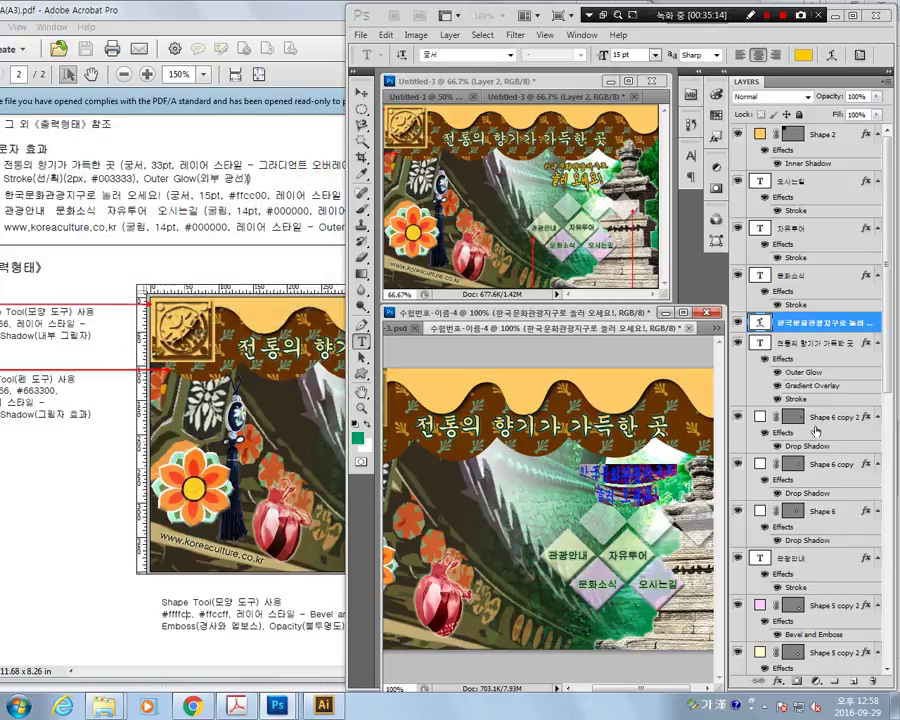
key(ctrl+Return)
key(v)
Nudge the 문화소식 text and the subtitle slightly upward.
click(806, 279)
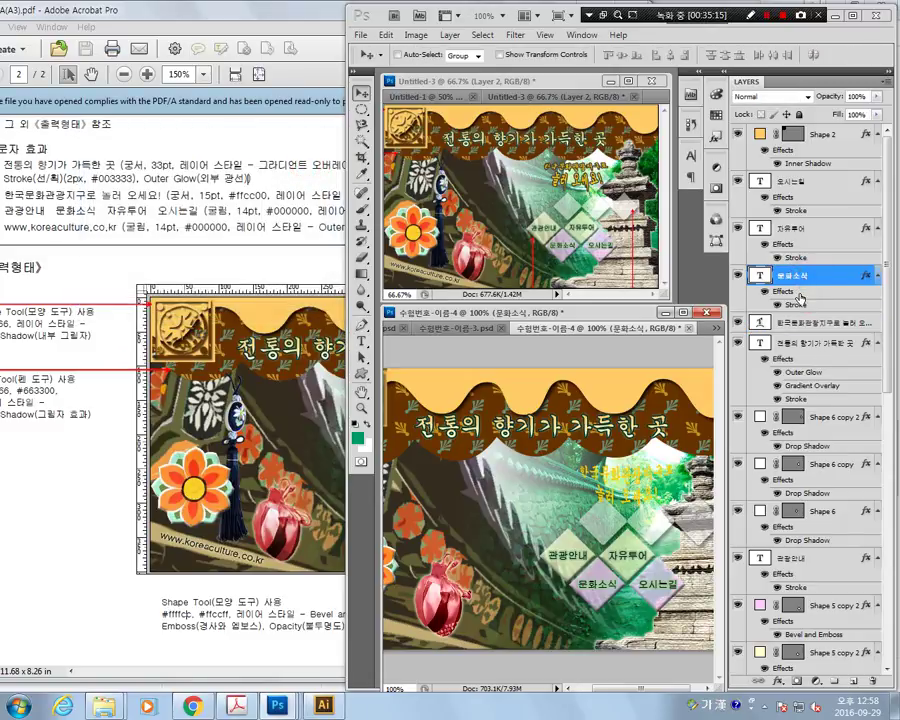
drag(673, 495, 670, 487)
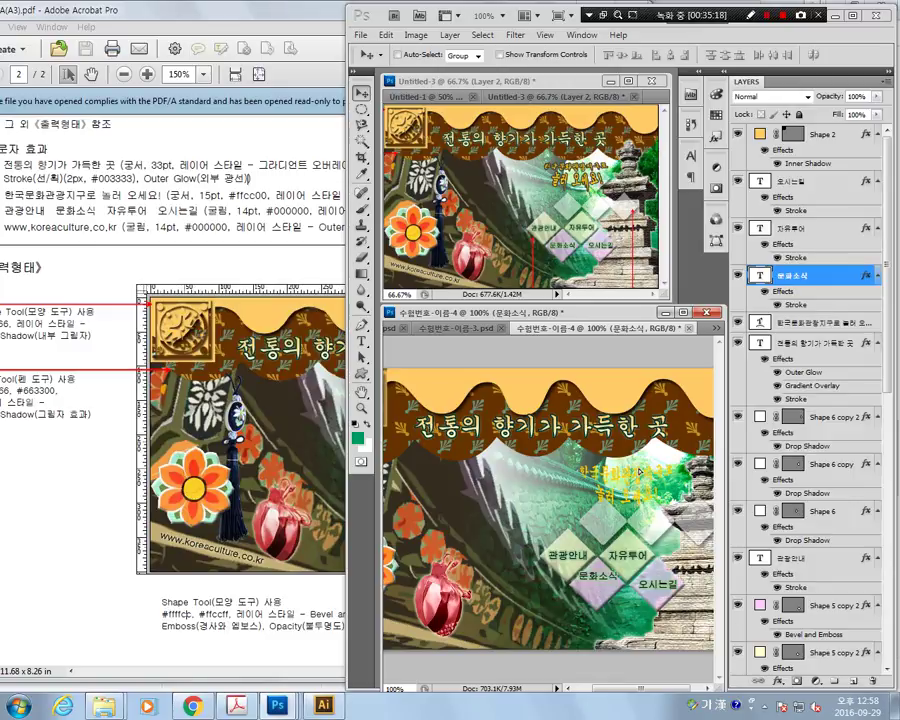
click(775, 322)
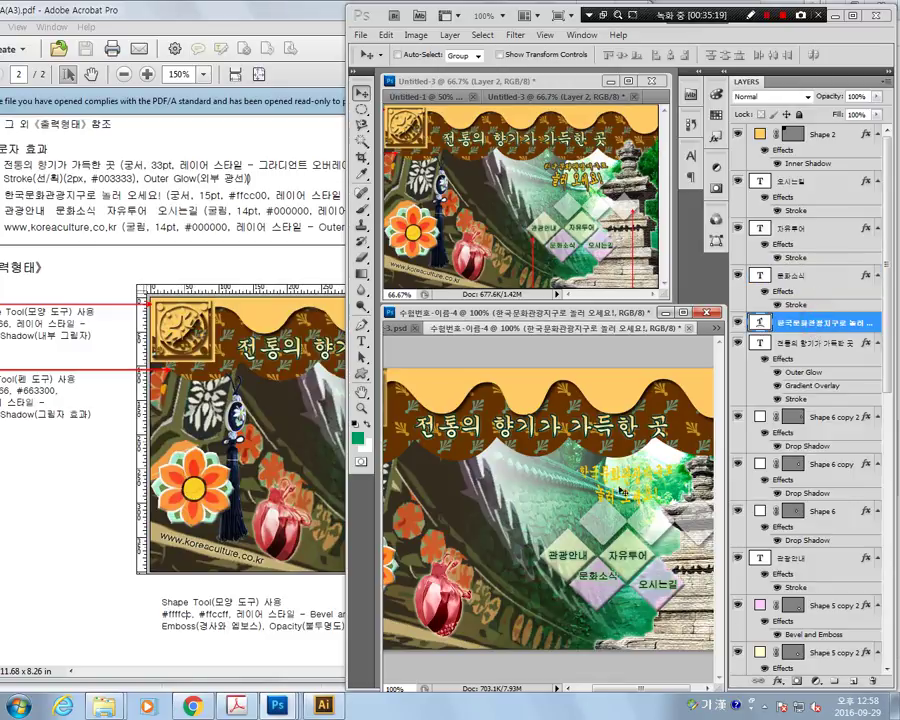
drag(622, 491, 626, 478)
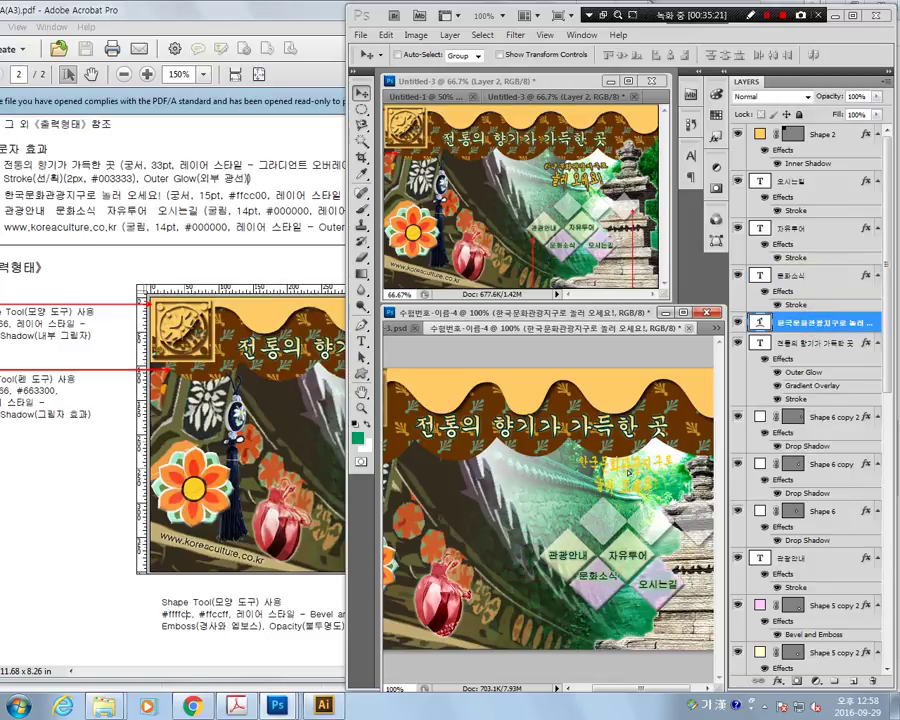
Step backward several times to undo the recent subtitle edits.
click(384, 36)
click(382, 74)
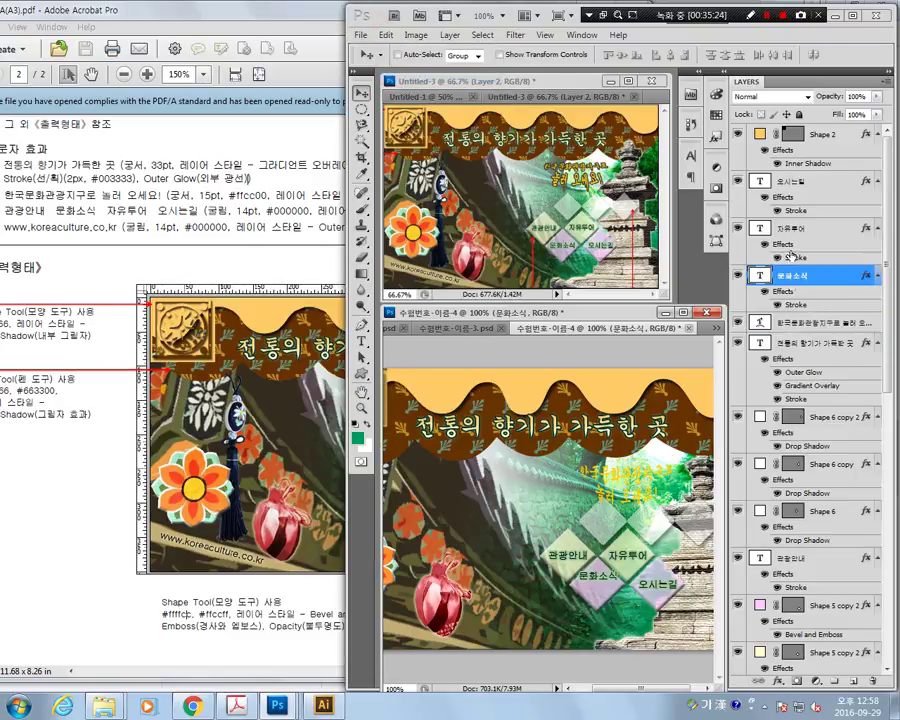
click(385, 35)
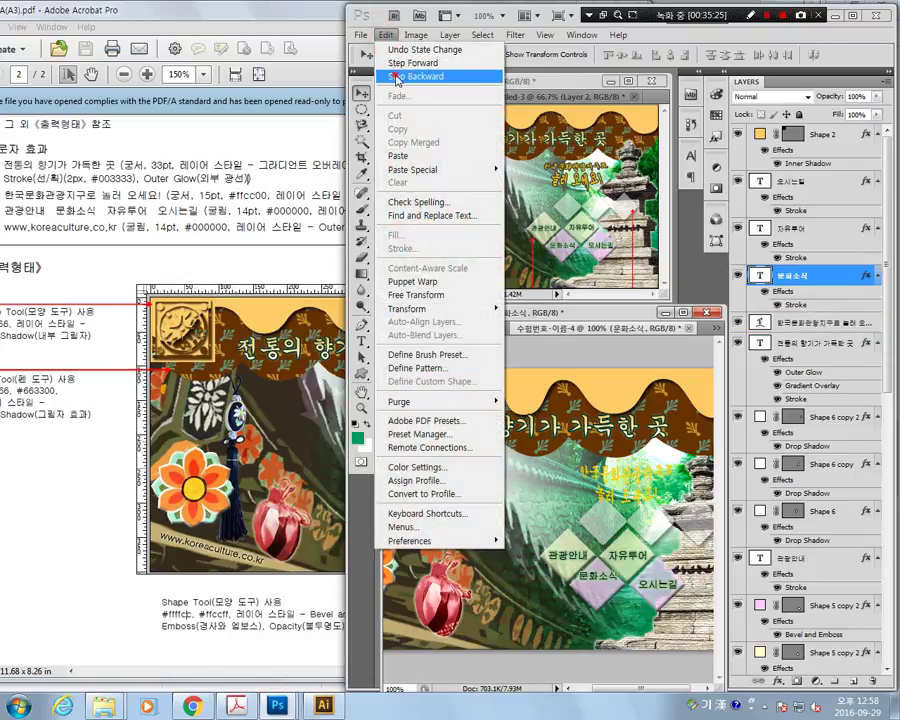
click(396, 77)
click(385, 35)
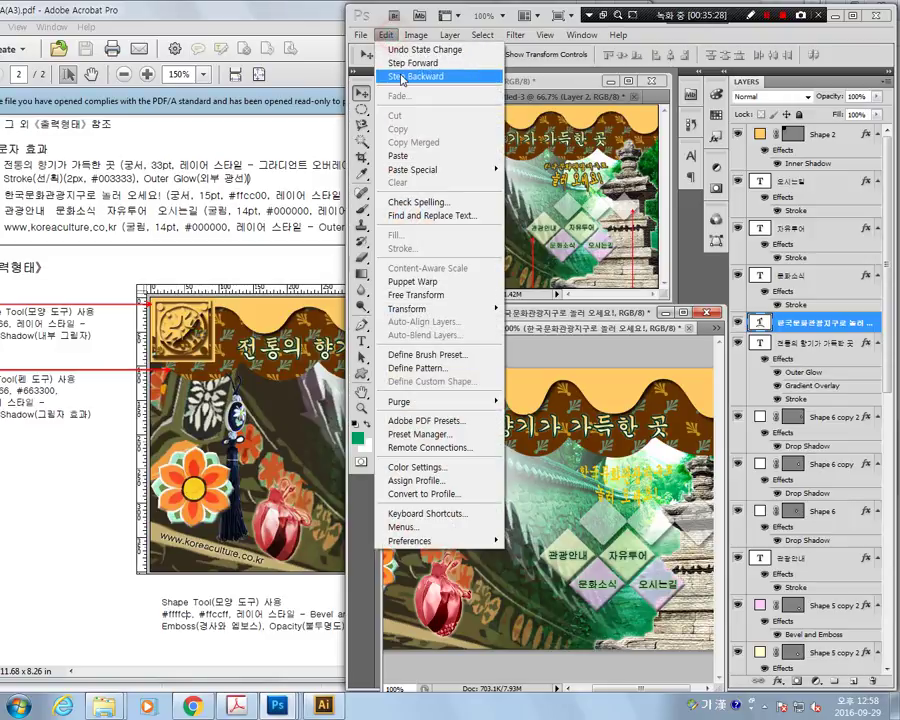
click(398, 76)
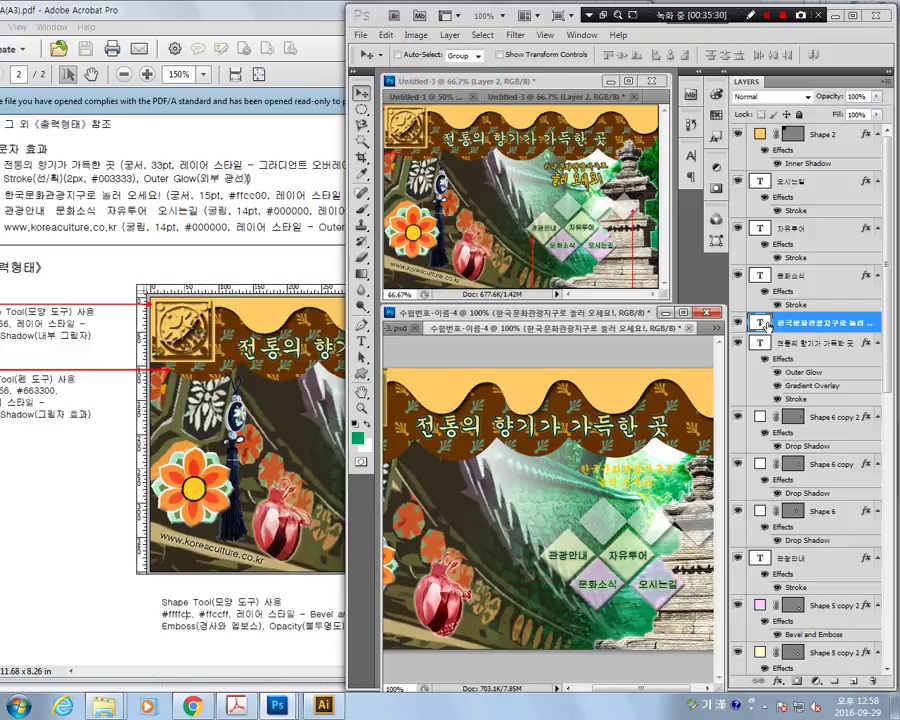
Try Arc Lower and Arc warp styles on the subtitle text.
double_click(760, 322)
click(829, 55)
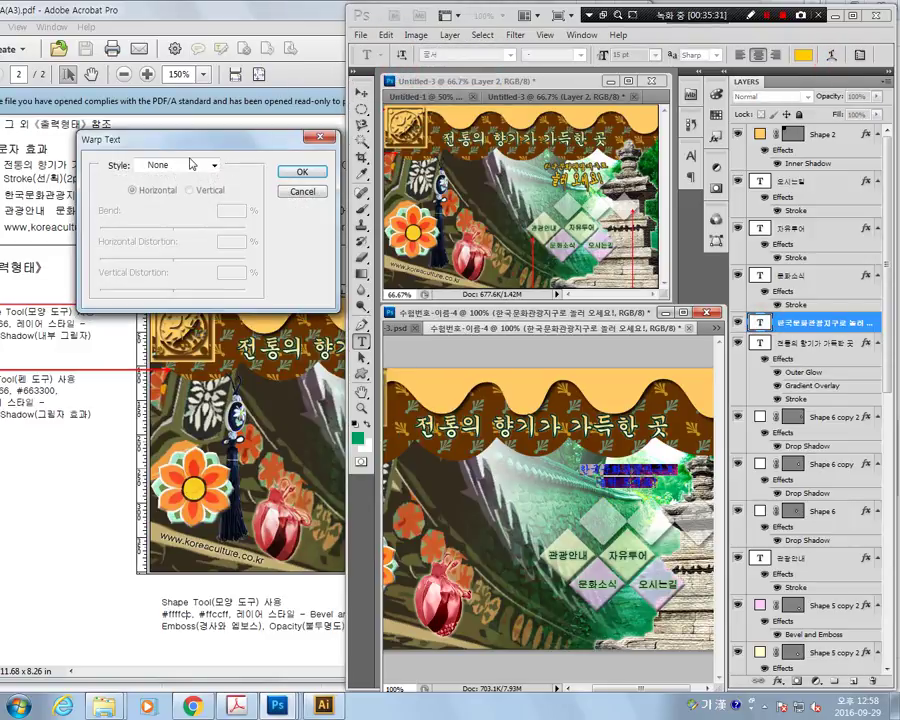
click(190, 165)
click(193, 220)
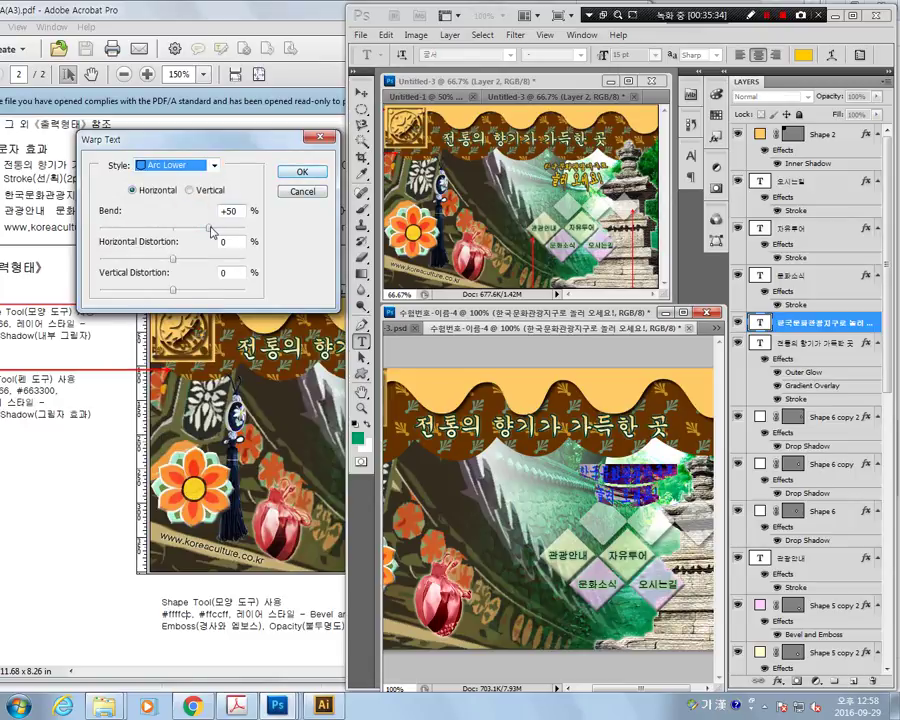
drag(208, 228, 199, 231)
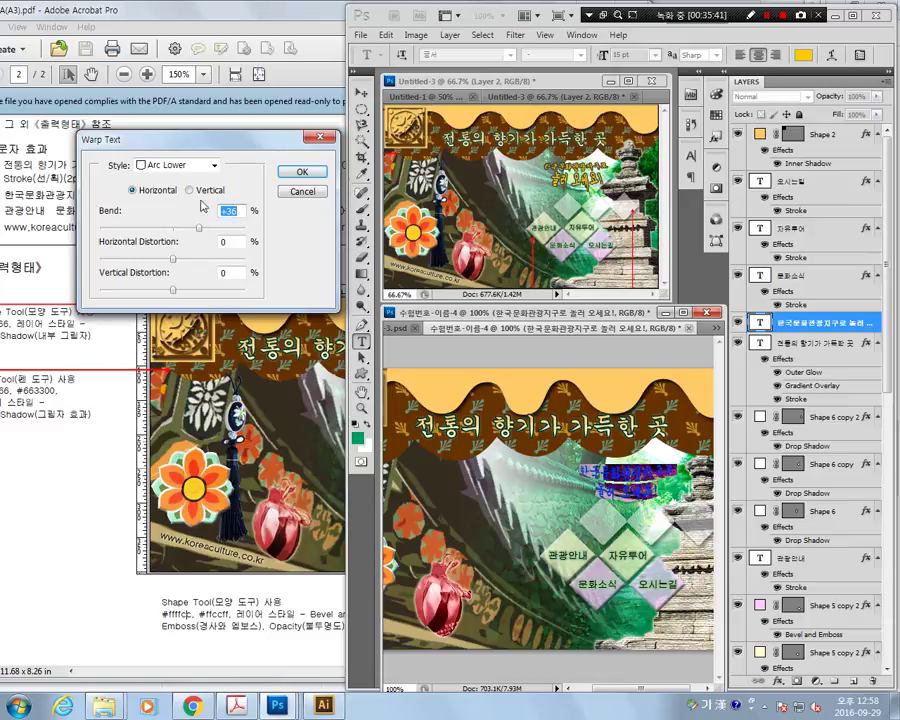
click(214, 165)
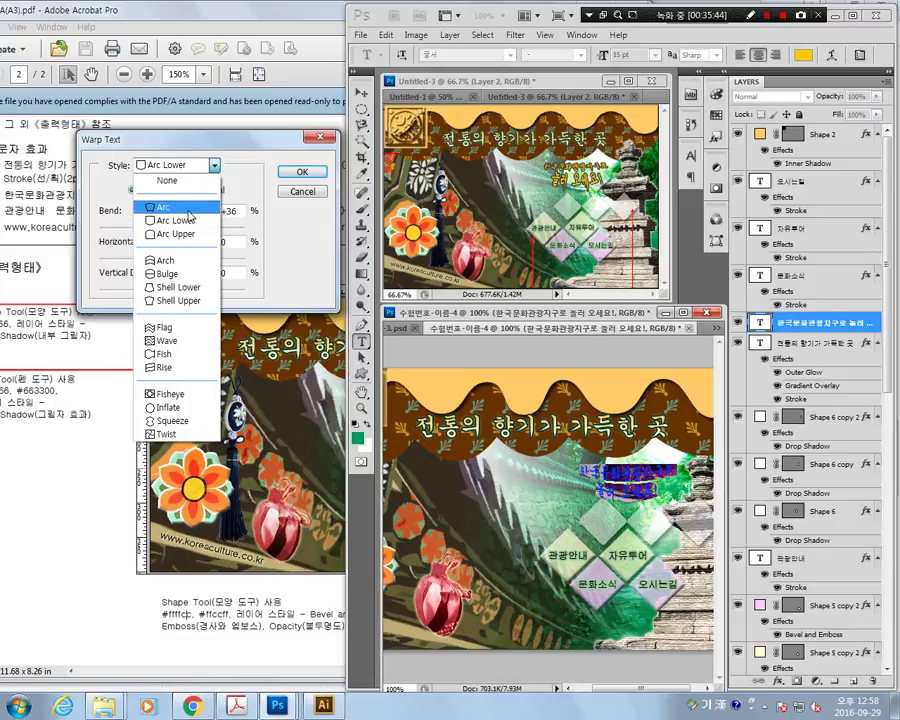
click(188, 210)
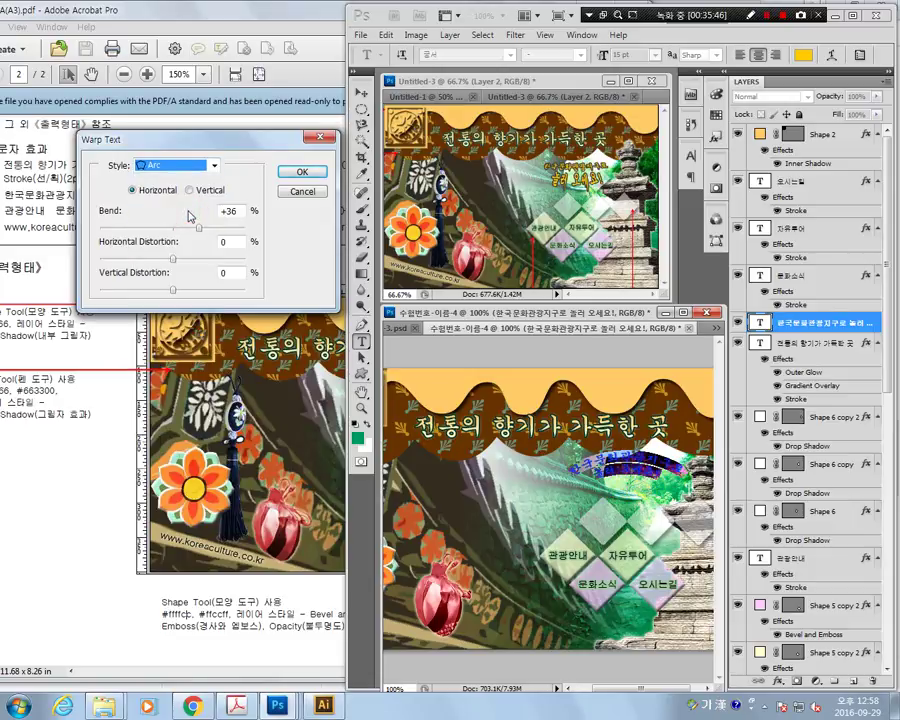
Apply a Shell Lower warp with bend +38 to the subtitle.
click(214, 165)
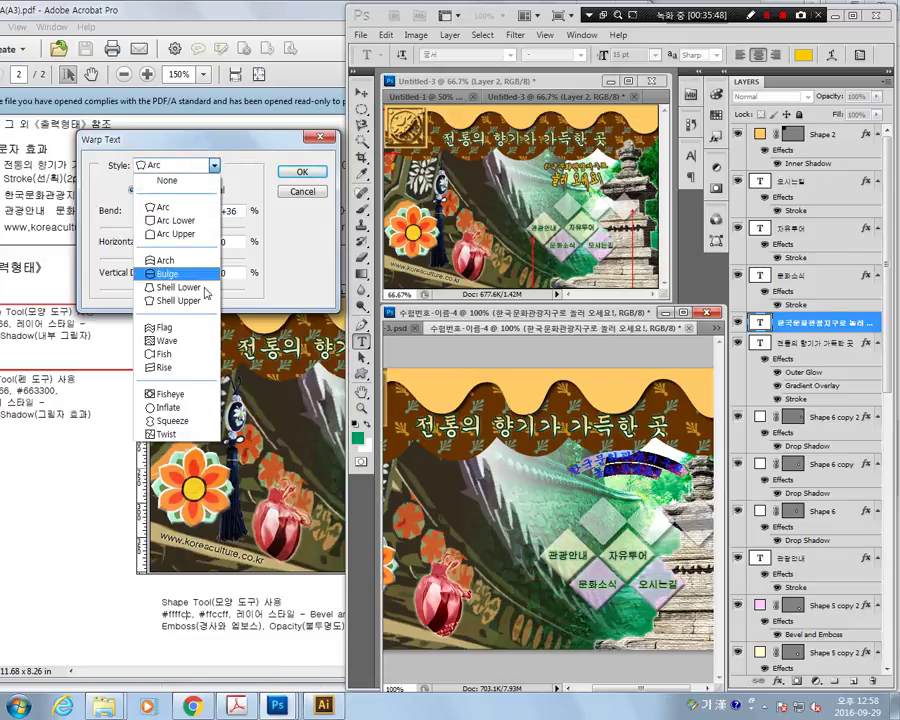
click(181, 288)
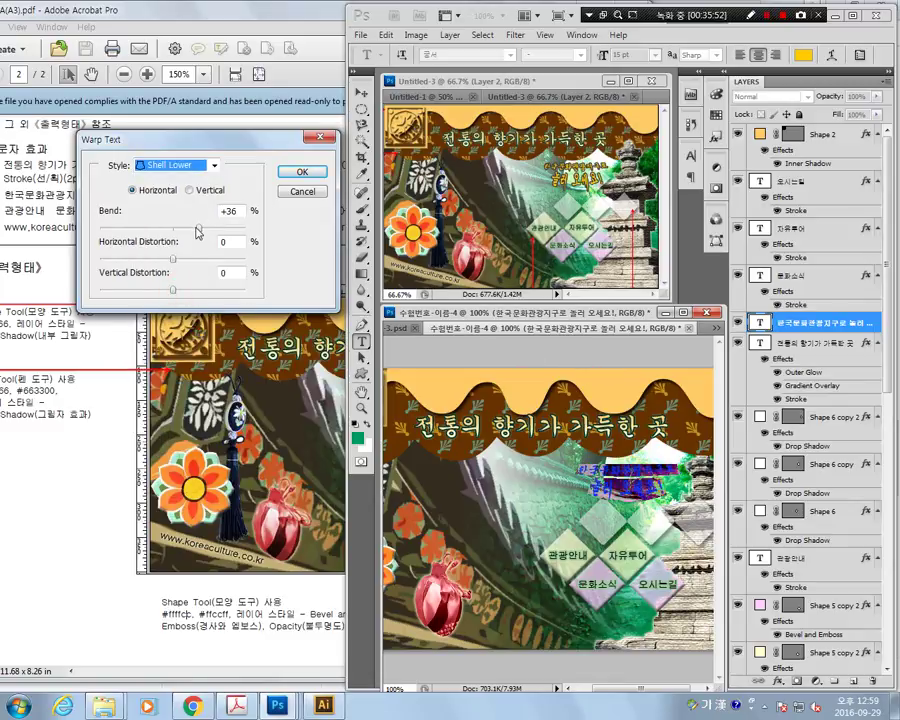
drag(197, 229, 202, 229)
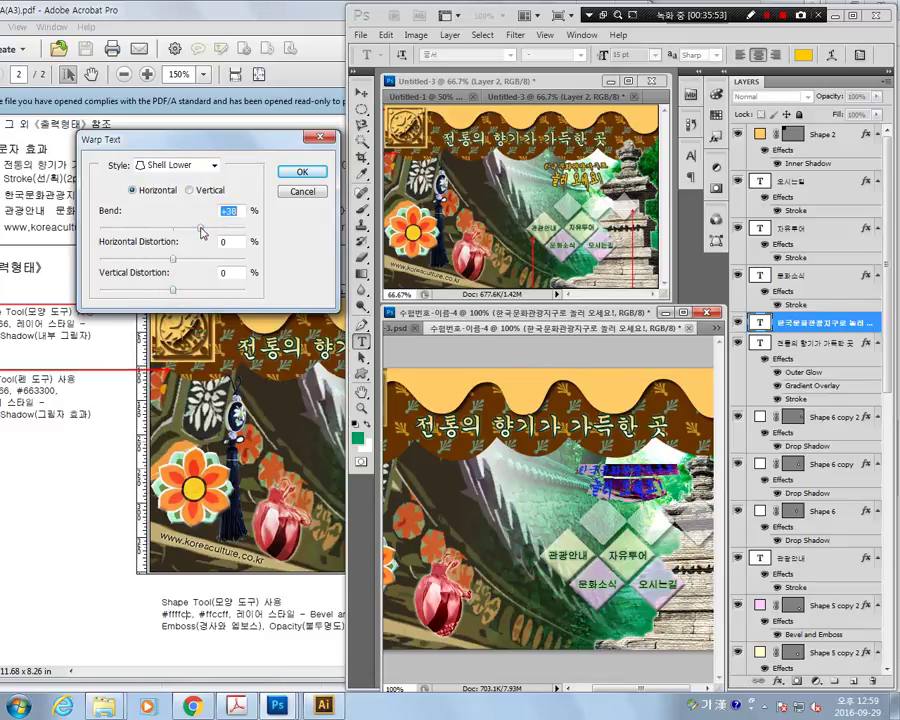
click(300, 172)
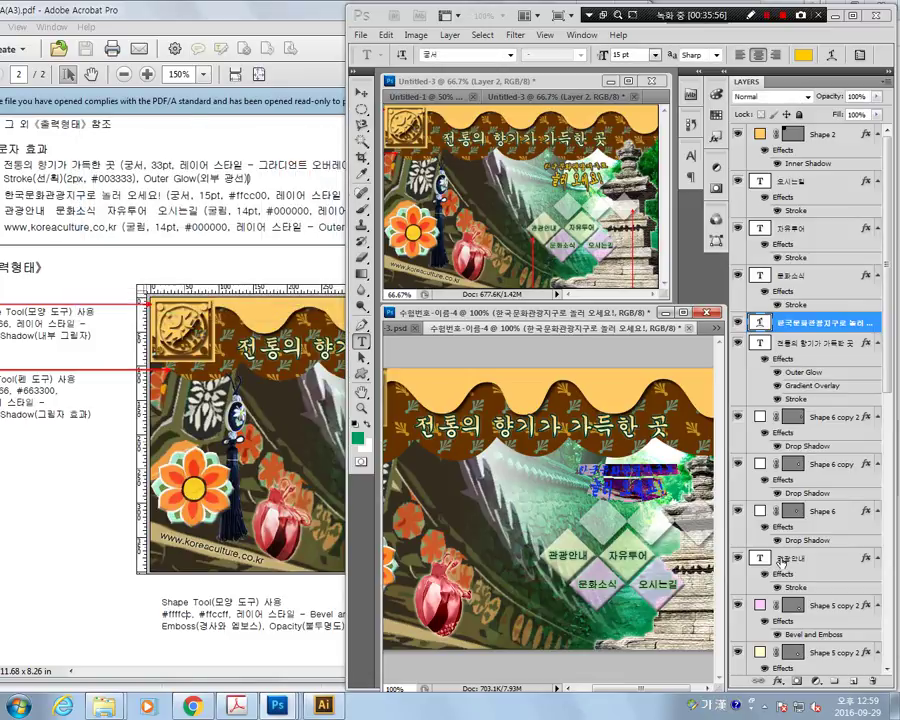
Commit the warped subtitle and nudge it slightly upward with the Move tool.
click(800, 275)
key(v)
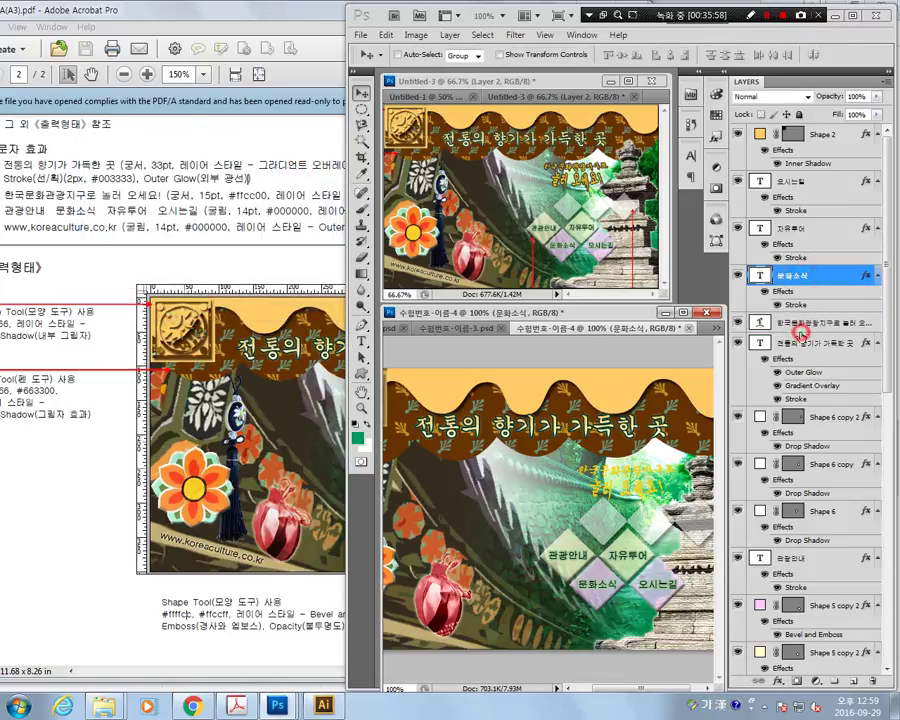
click(800, 323)
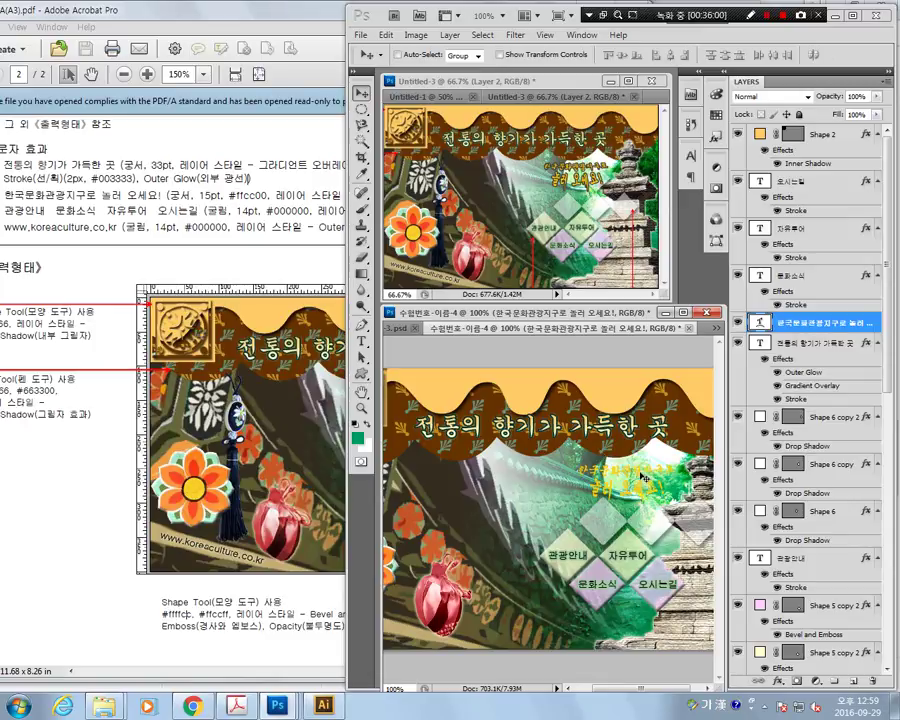
drag(644, 476, 644, 466)
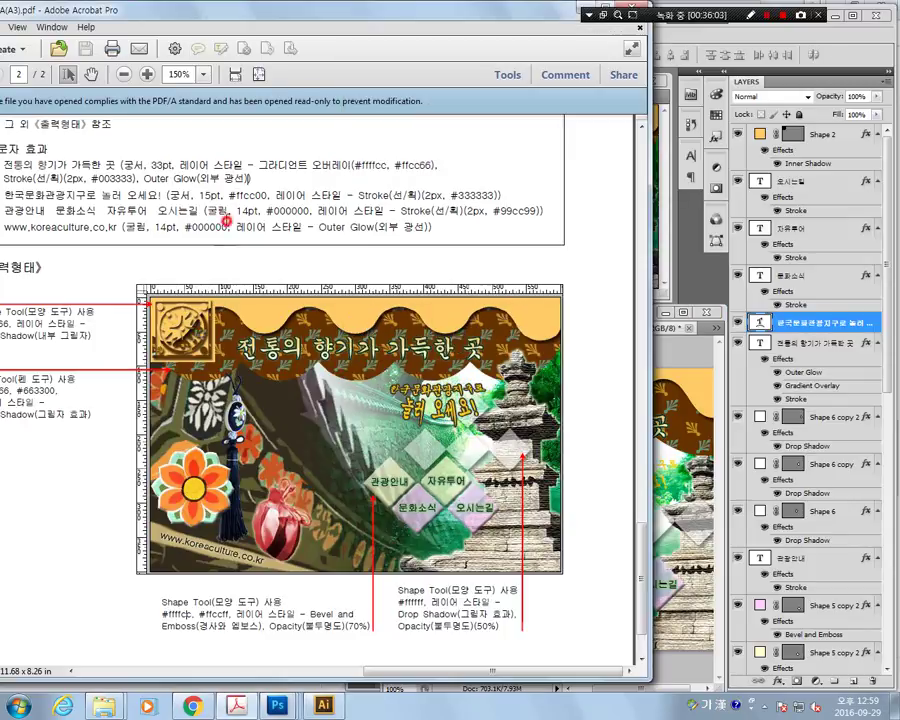
After checking the spec PDF, add a #333333 Stroke layer style to the subtitle.
click(158, 155)
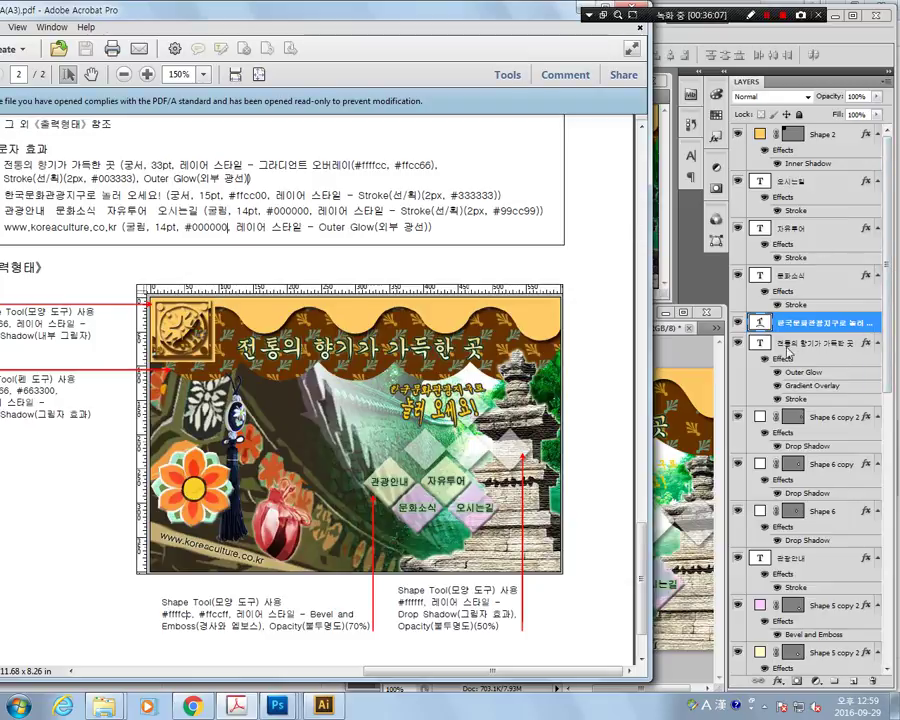
click(775, 325)
right_click(812, 322)
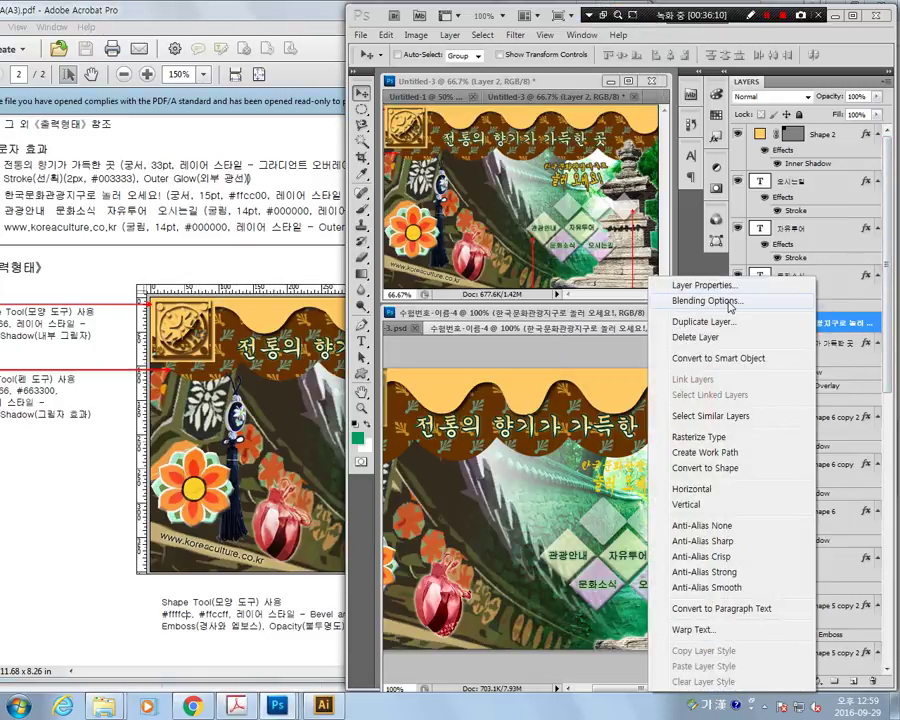
click(729, 301)
click(495, 332)
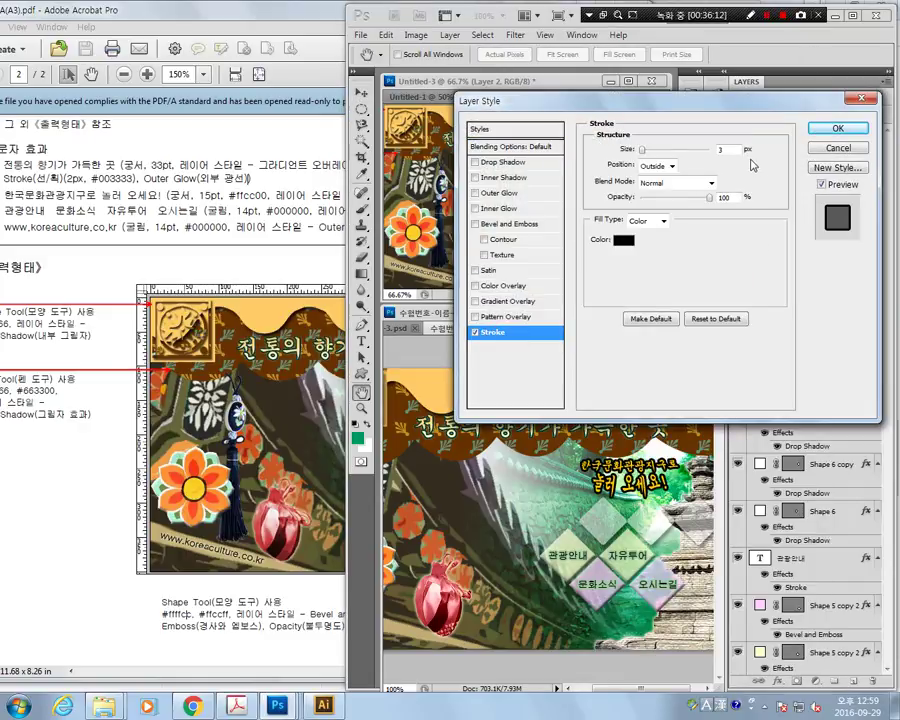
click(624, 240)
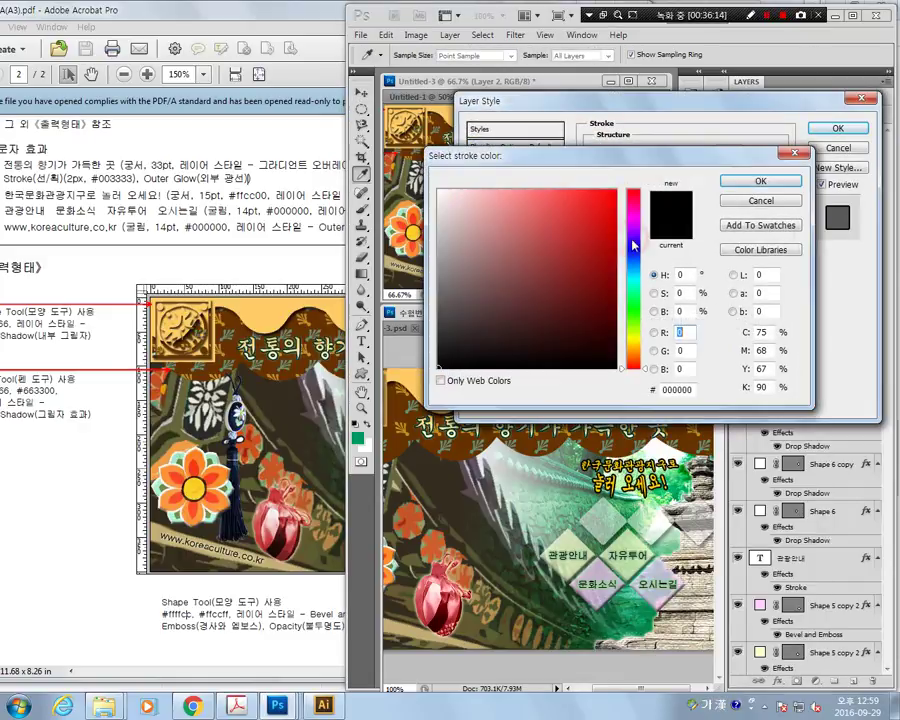
click(680, 389)
text(3333)
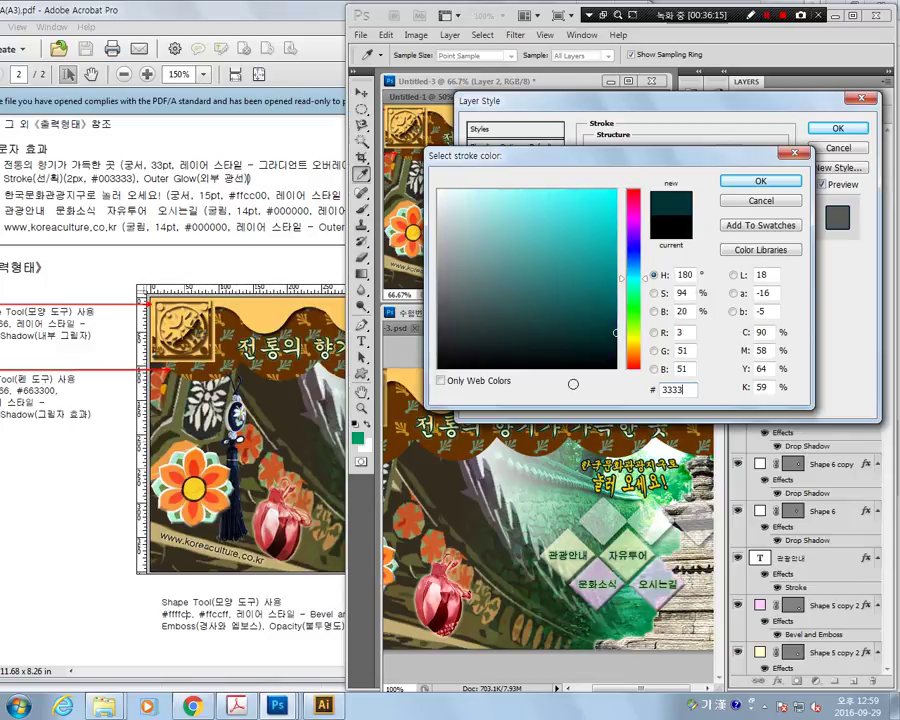
text(33)
key(Return)
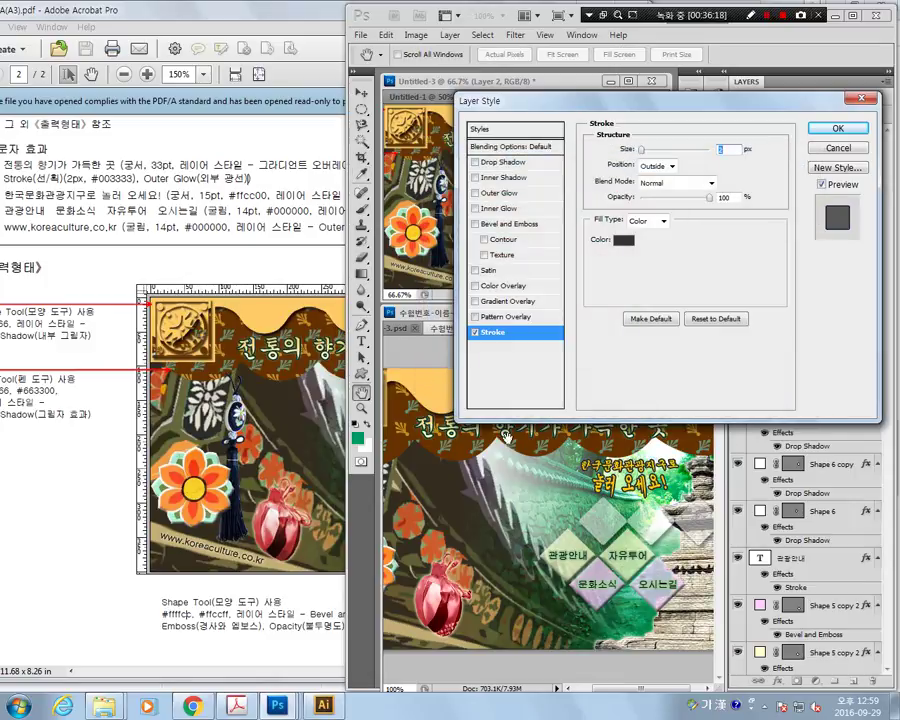
click(838, 128)
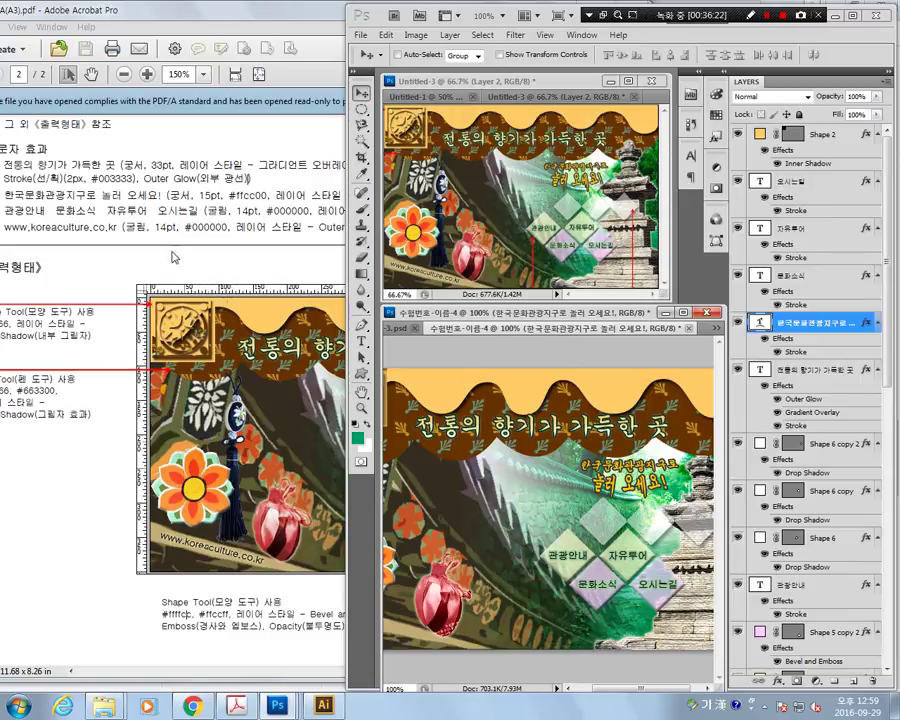
Bring the spec PDF forward and highlight the 관광안내 menu text styling line.
click(116, 177)
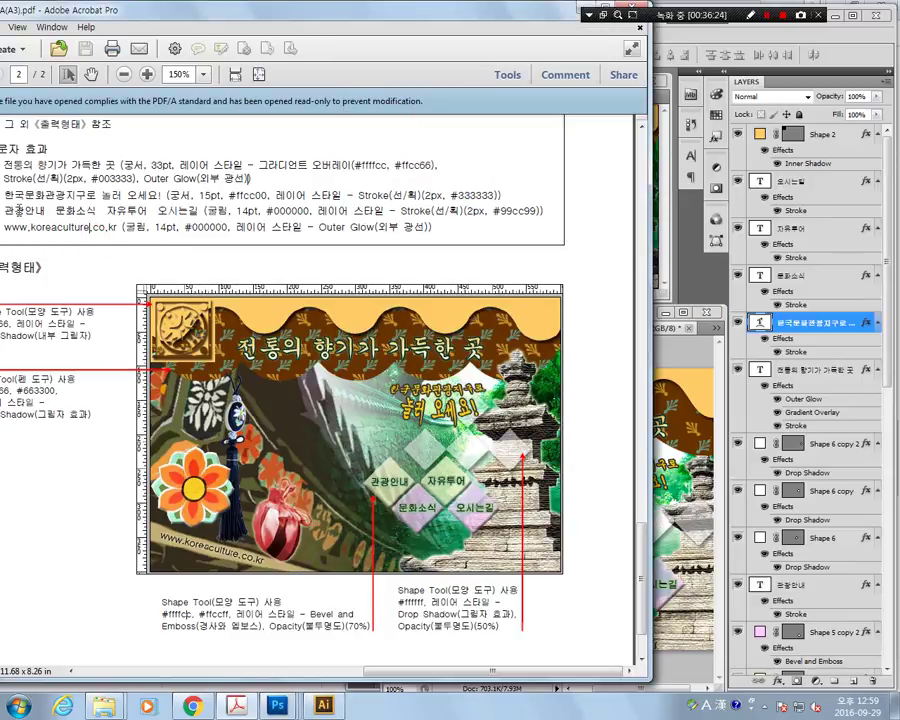
drag(19, 210, 512, 219)
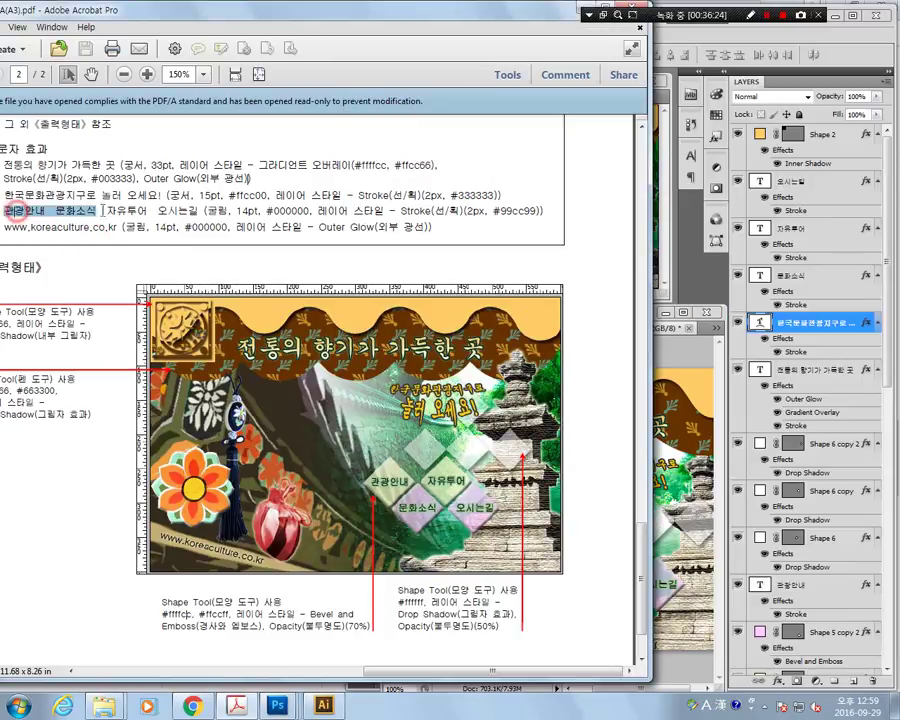
click(512, 219)
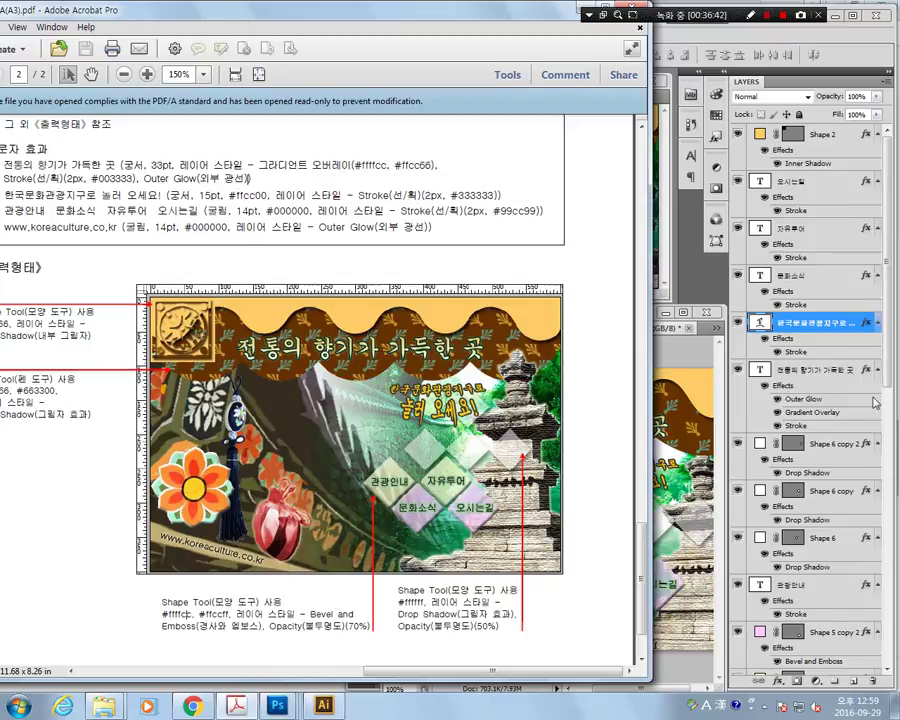
Choose the Type tool with the 굴림 font at 14 pt.
click(818, 334)
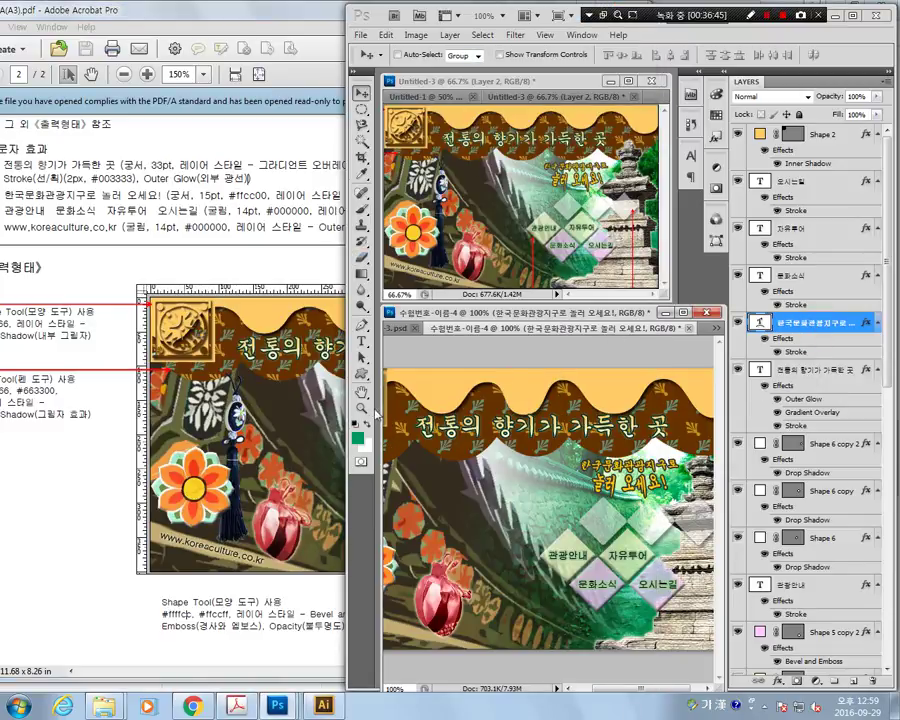
click(362, 342)
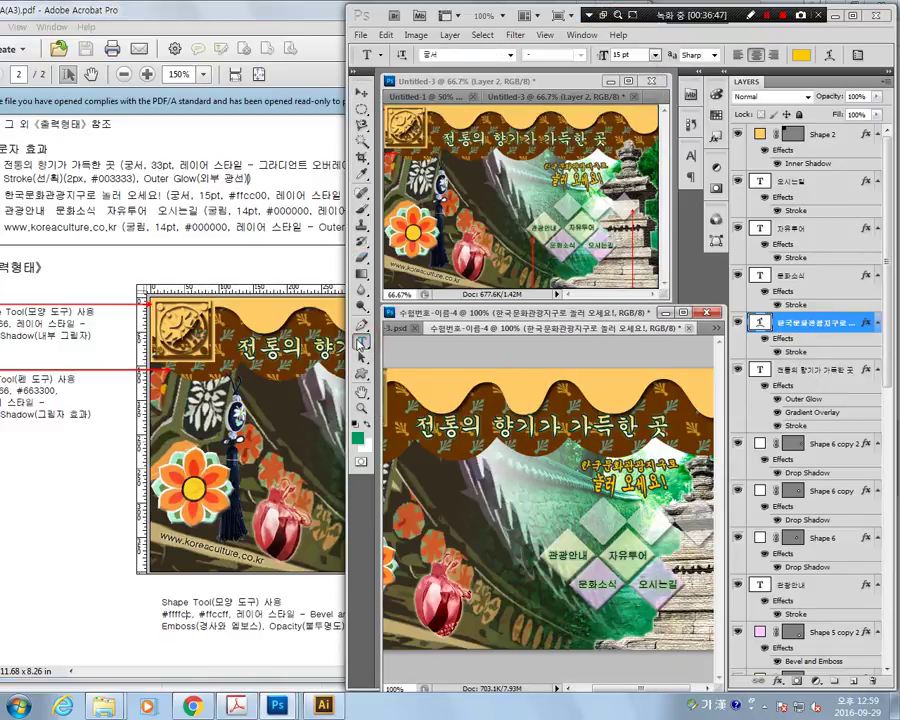
click(510, 55)
scroll(506, 180, up, 2)
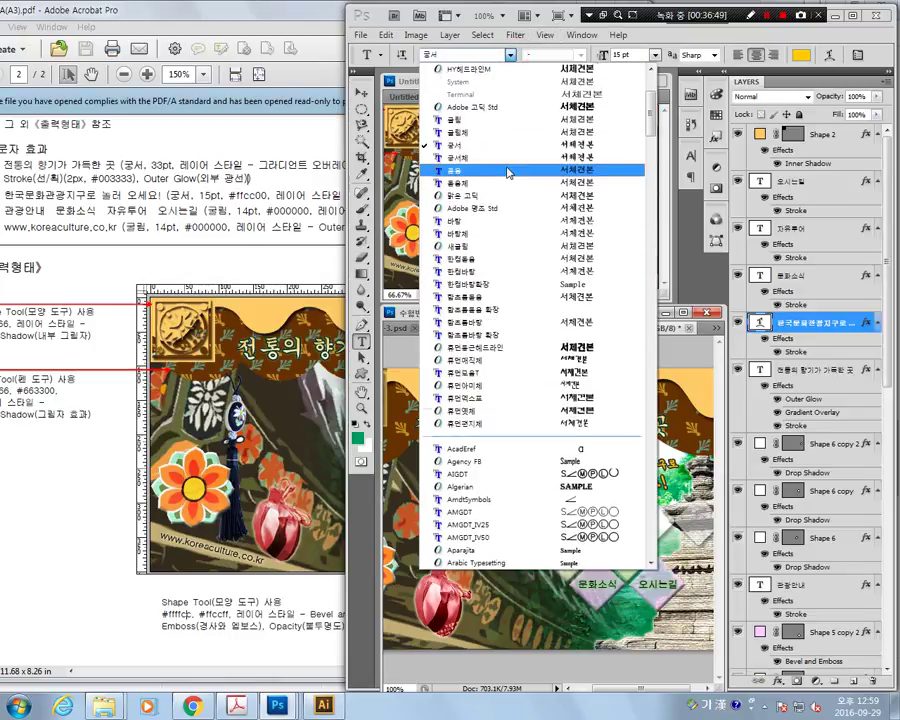
click(499, 122)
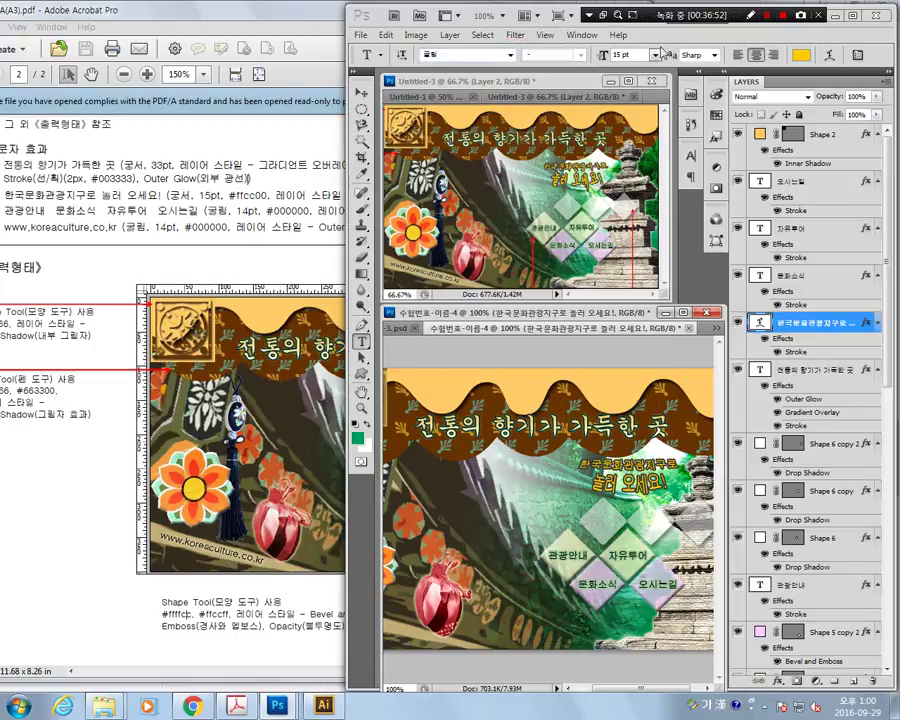
text(14)
key(Return)
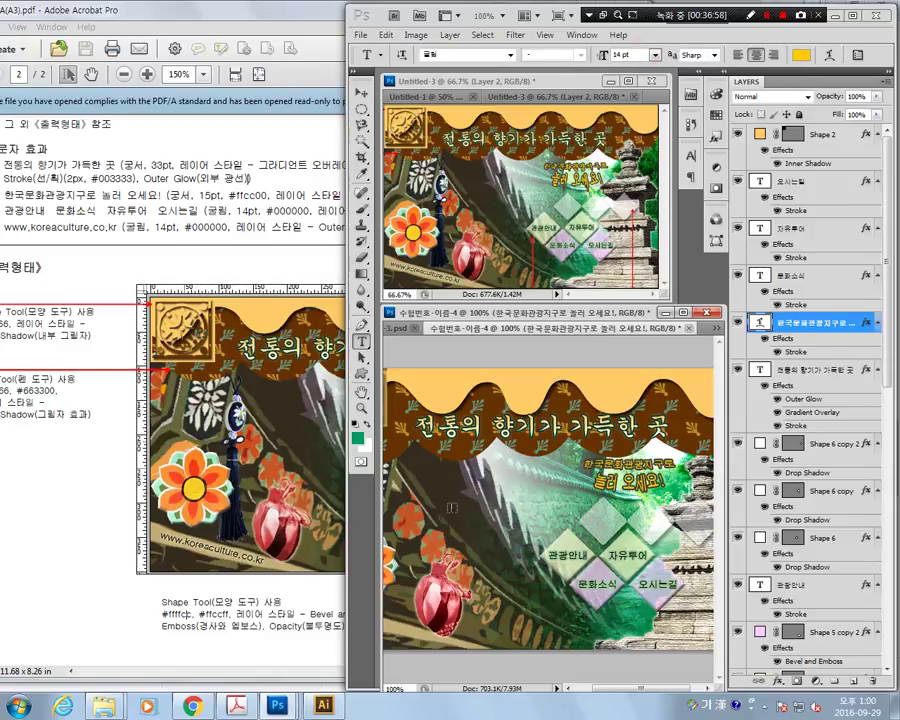
click(478, 492)
text(www.koreaculture.co.kr)
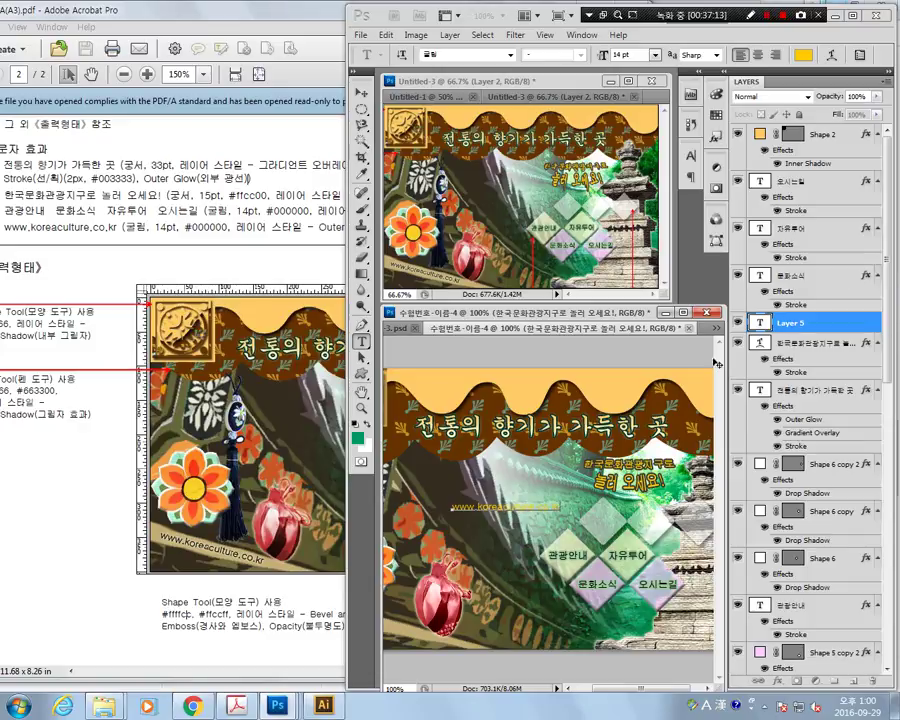
drag(561, 506, 451, 506)
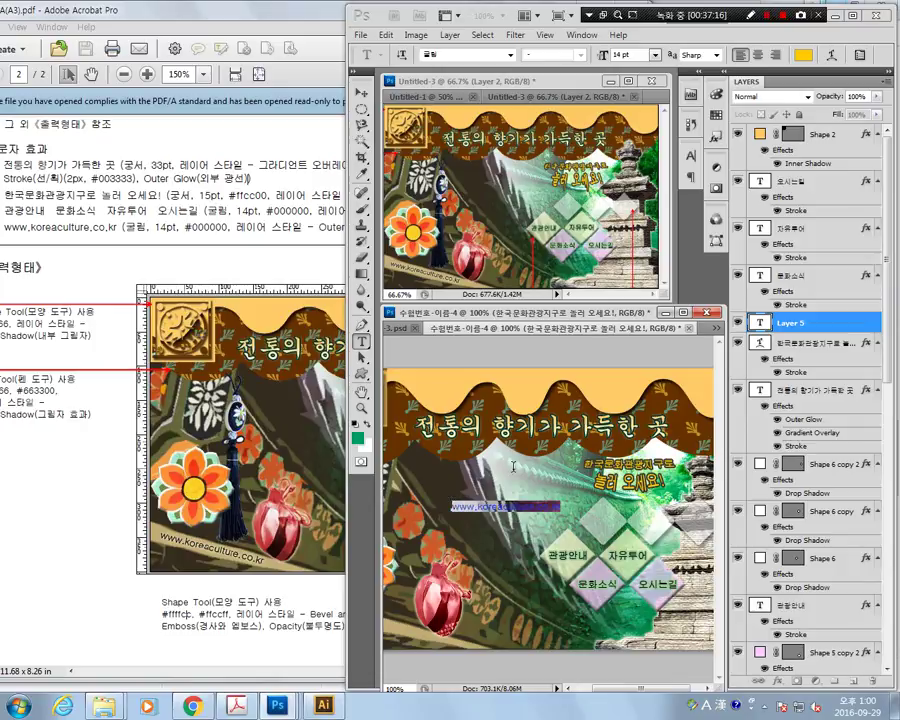
click(802, 54)
click(482, 341)
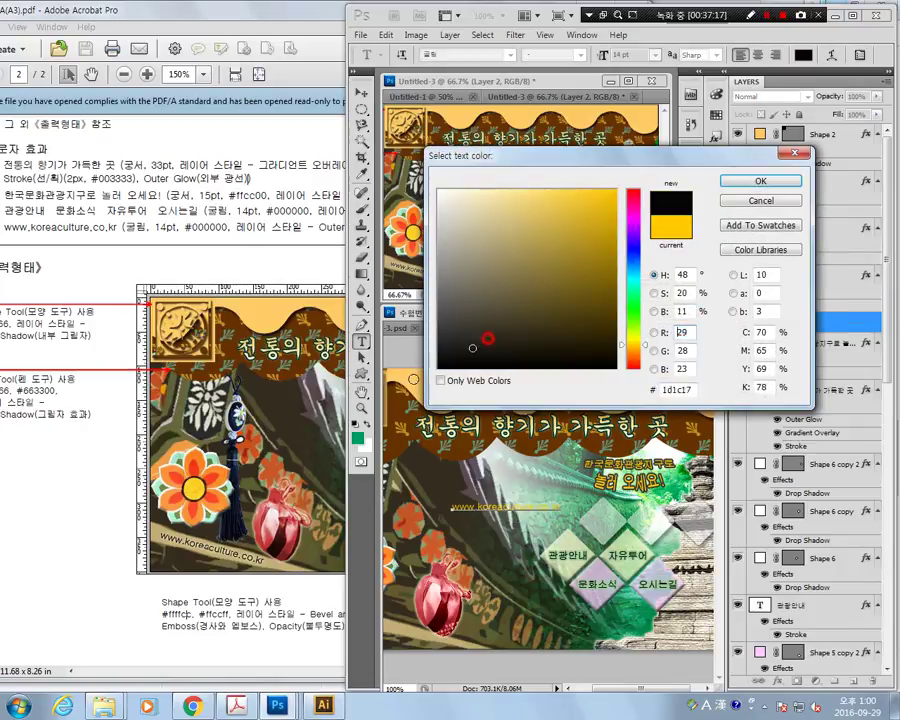
drag(482, 341, 437, 369)
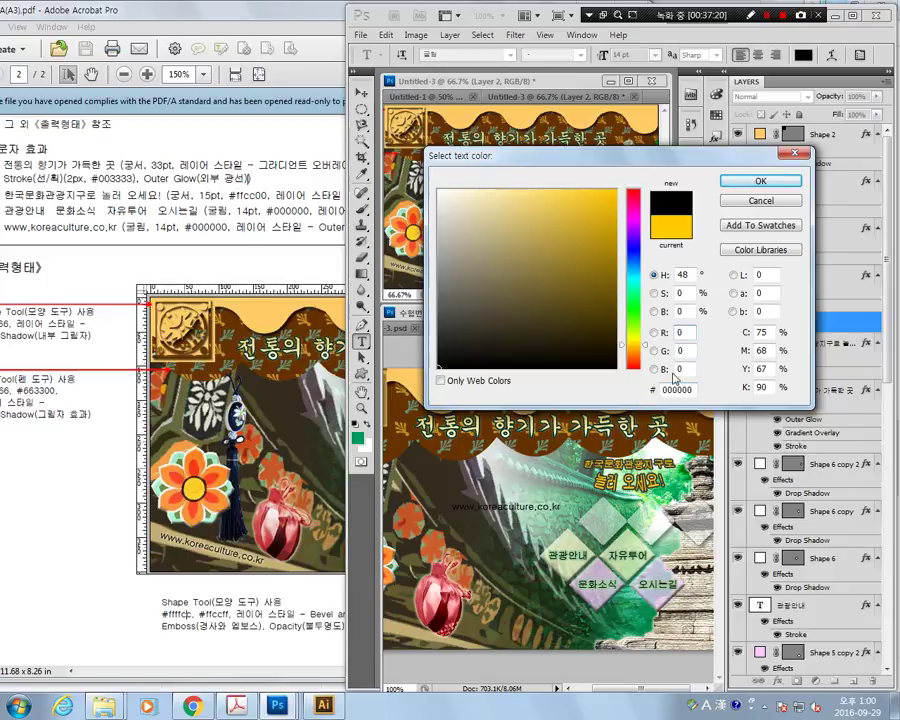
click(762, 181)
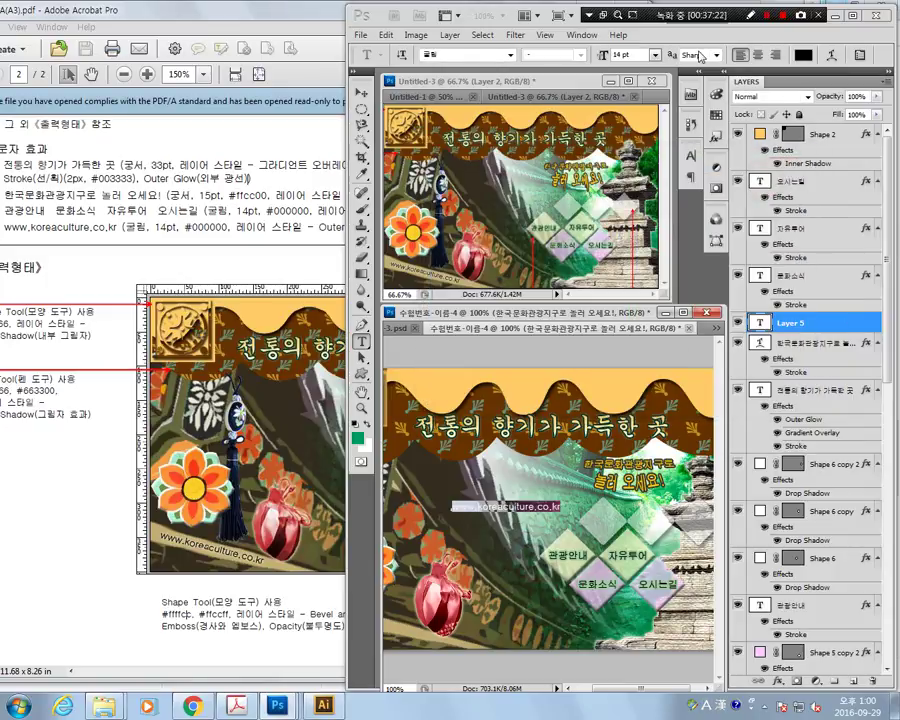
click(360, 94)
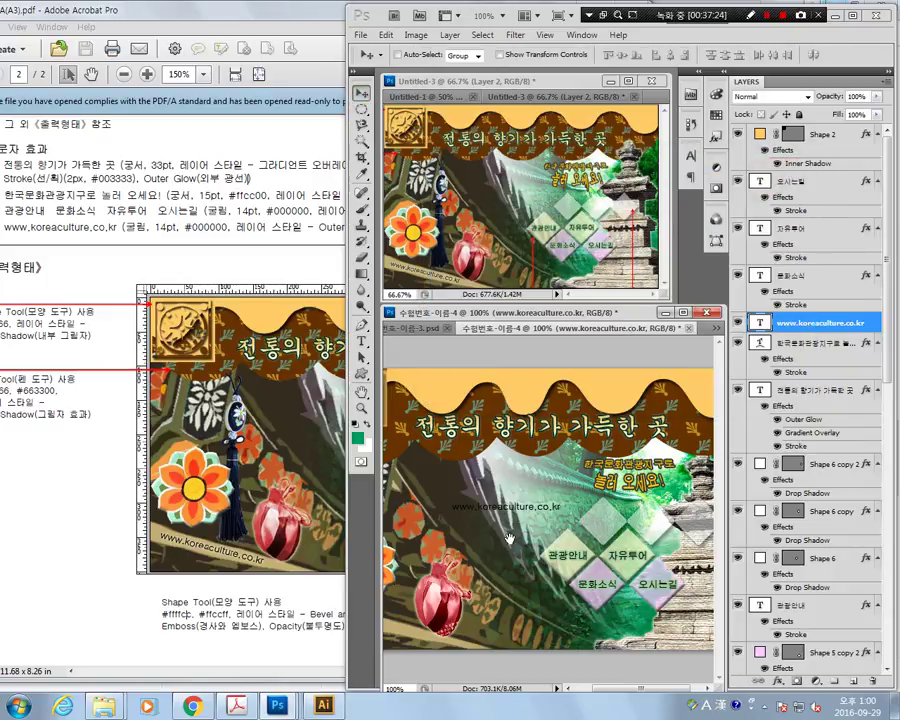
Rotate the URL text about 14° and nudge it to the banner's lower-left edge.
mouse_move(510, 538)
mouse_down()
mouse_move(581, 512)
mouse_move(466, 641)
mouse_move(469, 633)
mouse_up()
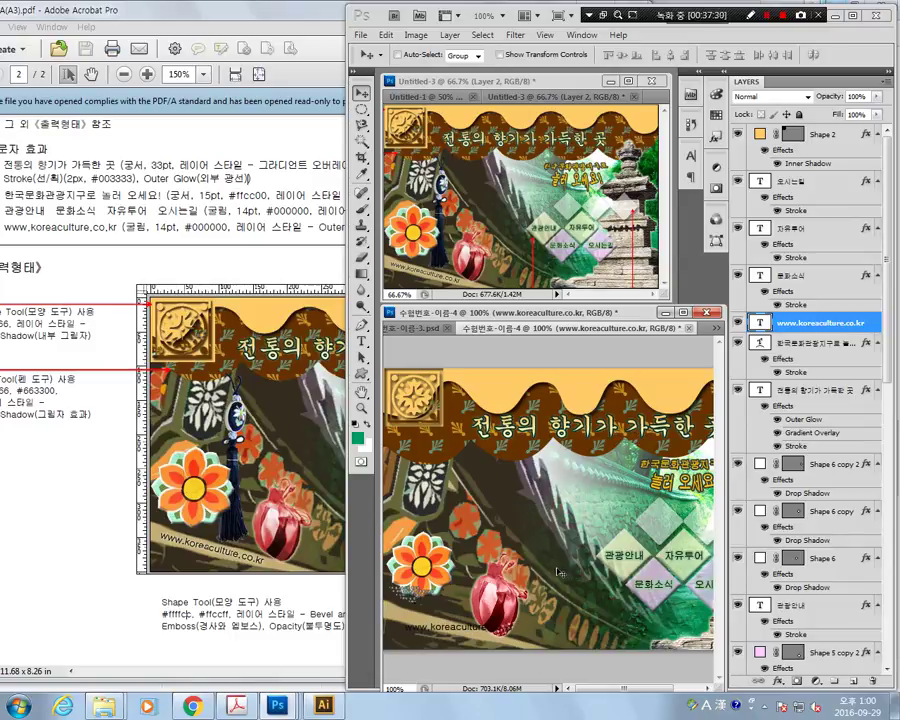
click(384, 36)
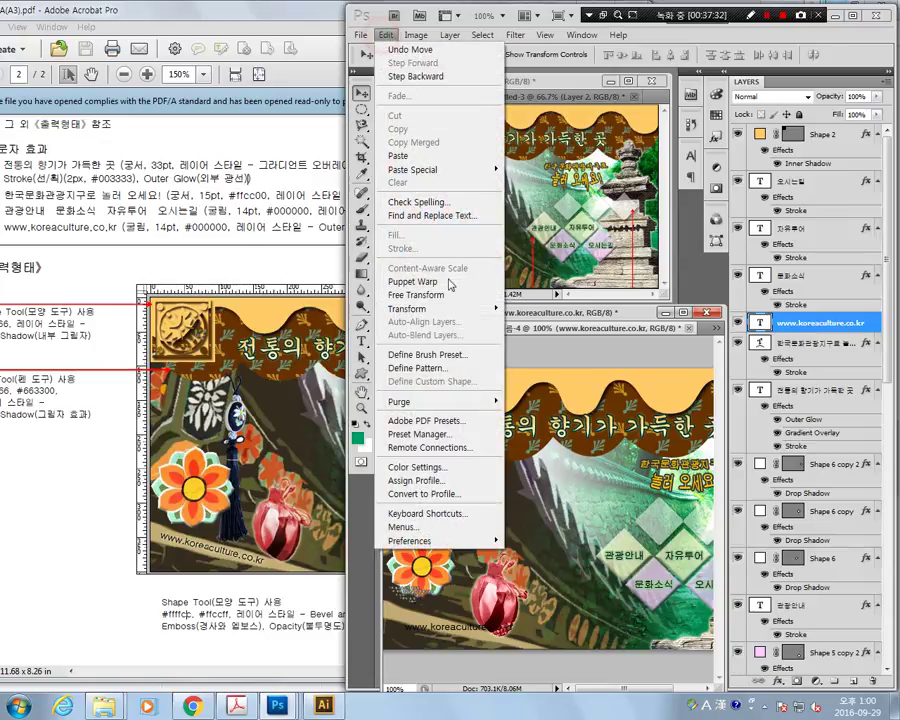
click(445, 296)
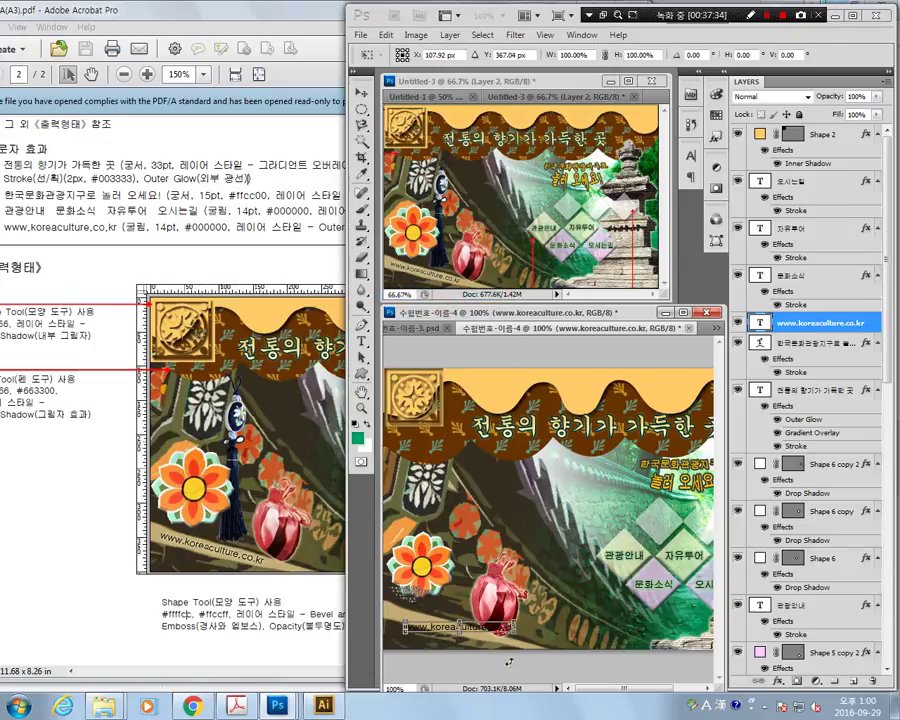
drag(517, 632, 519, 645)
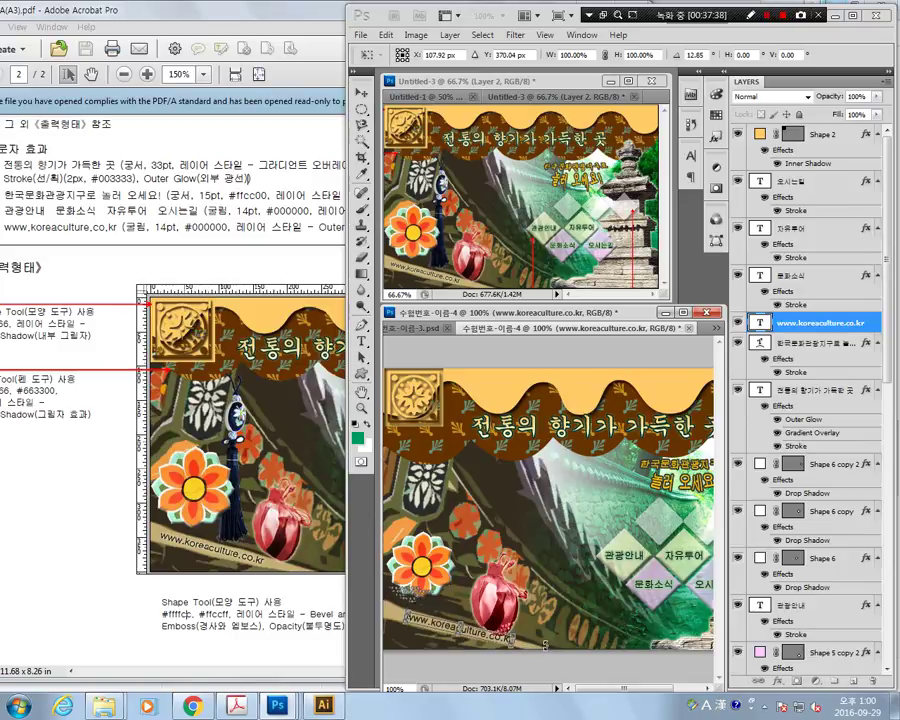
key(Left)
key(Left)
key(Left)
key(Down)
key(Down)
key(Down)
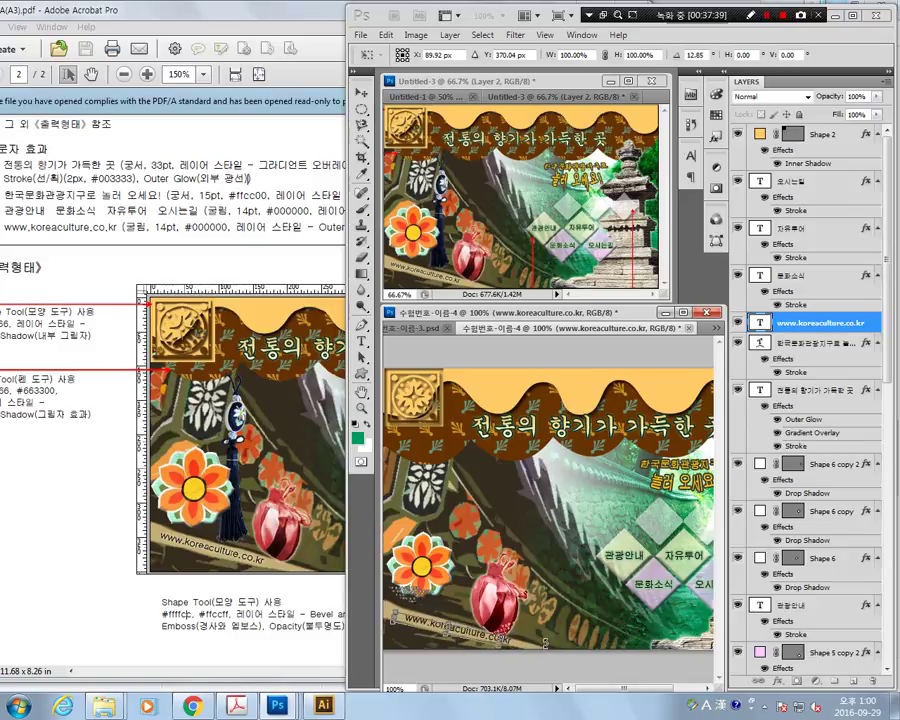
key(Left)
key(Left)
key(Left)
key(Up)
key(Up)
key(Up)
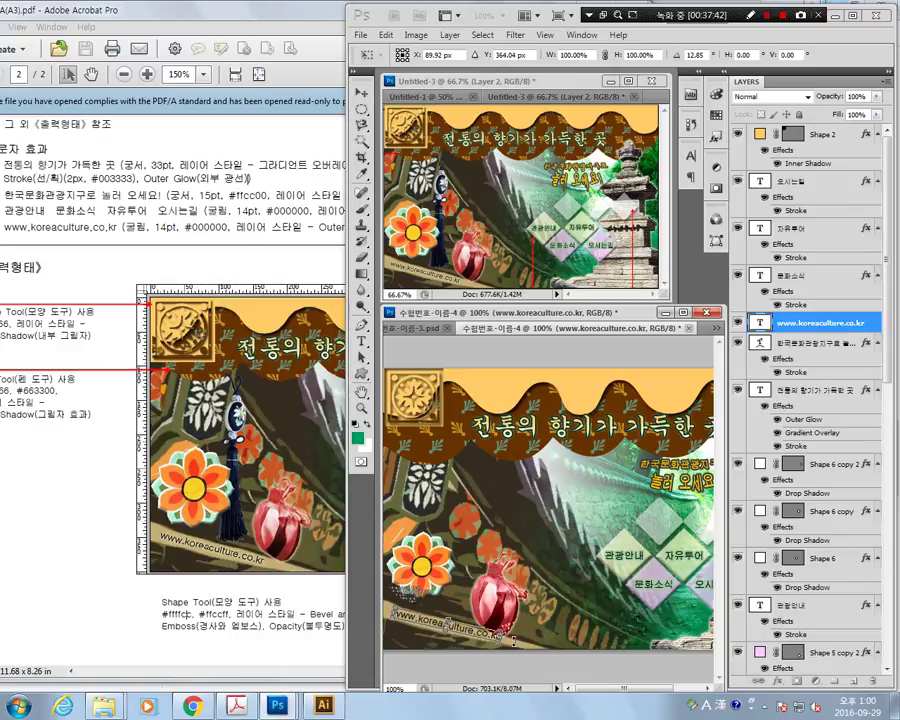
drag(512, 640, 513, 643)
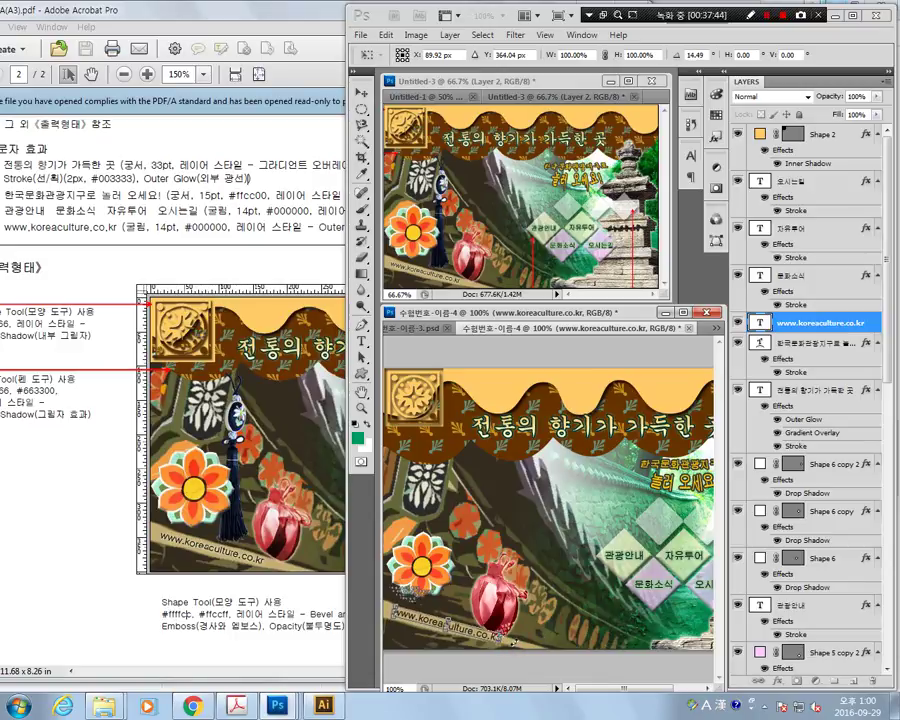
key(Return)
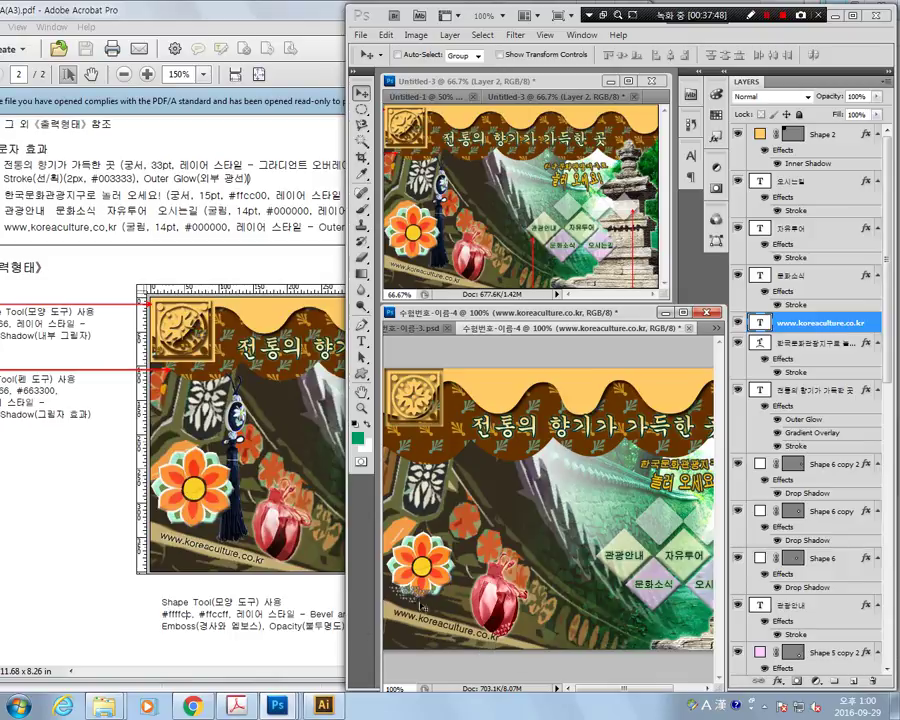
click(251, 226)
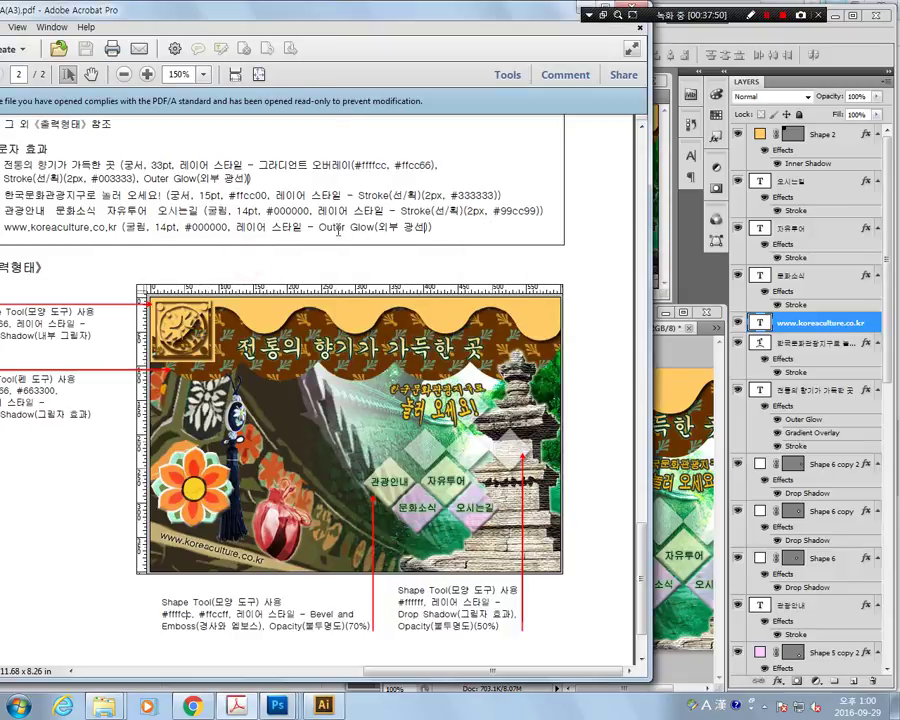
Add a default Outer Glow layer style to the URL text layer.
click(826, 324)
right_click(826, 324)
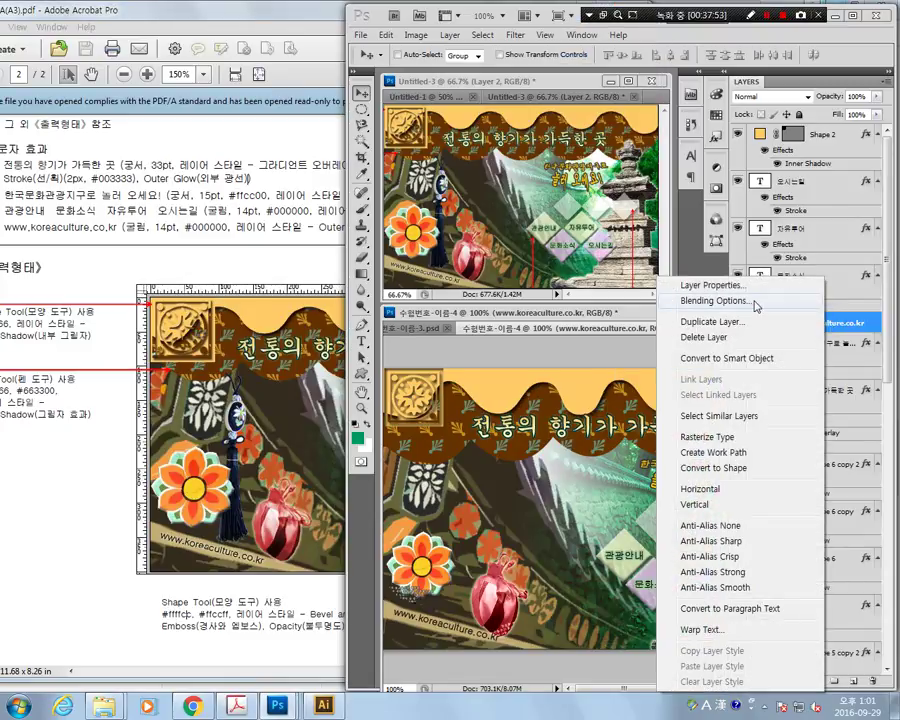
click(862, 302)
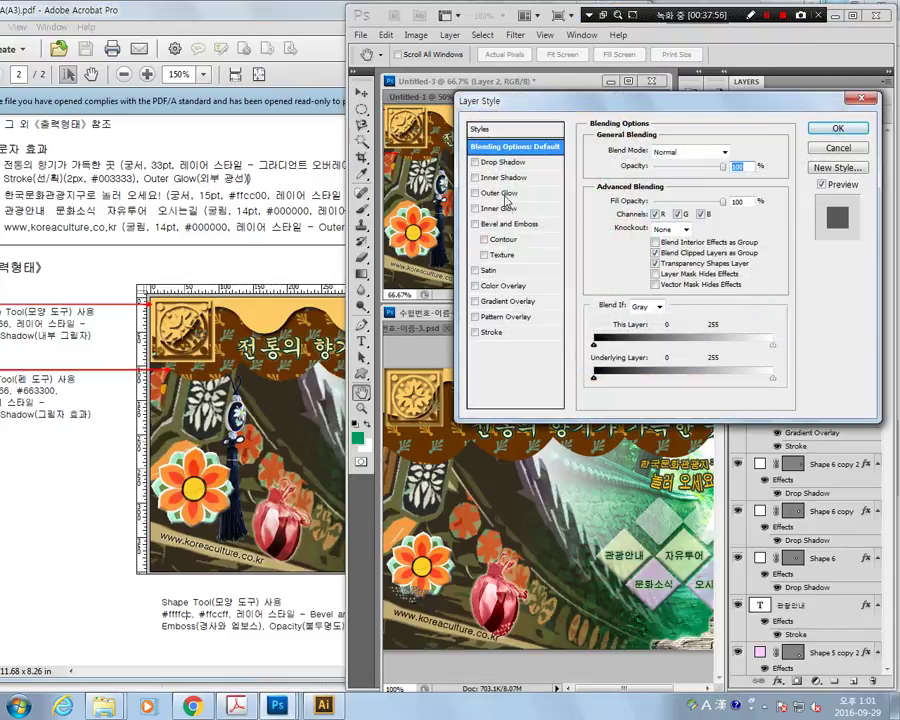
click(498, 193)
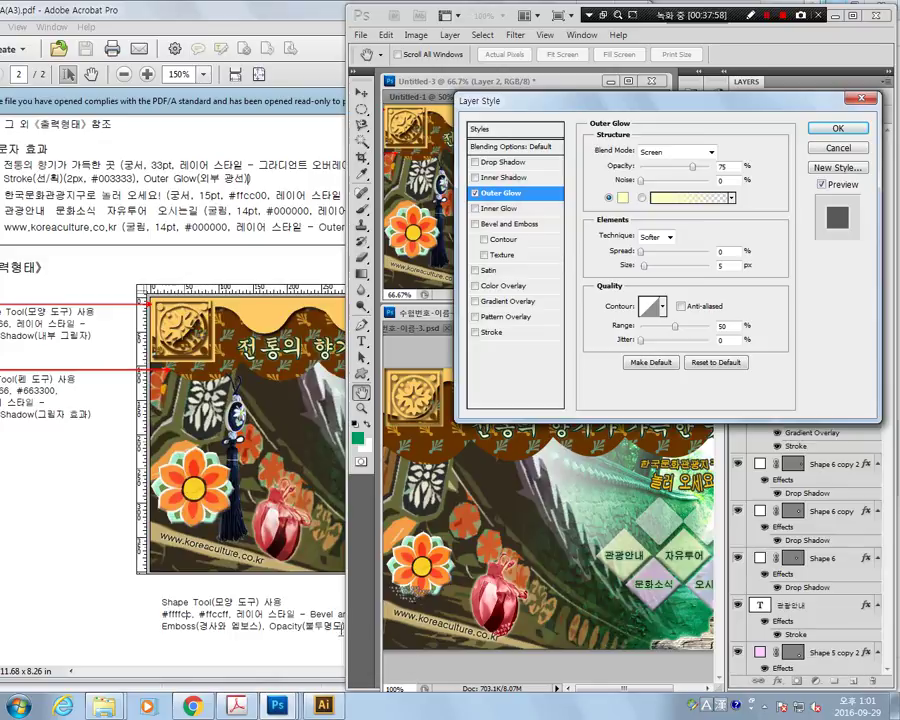
click(820, 130)
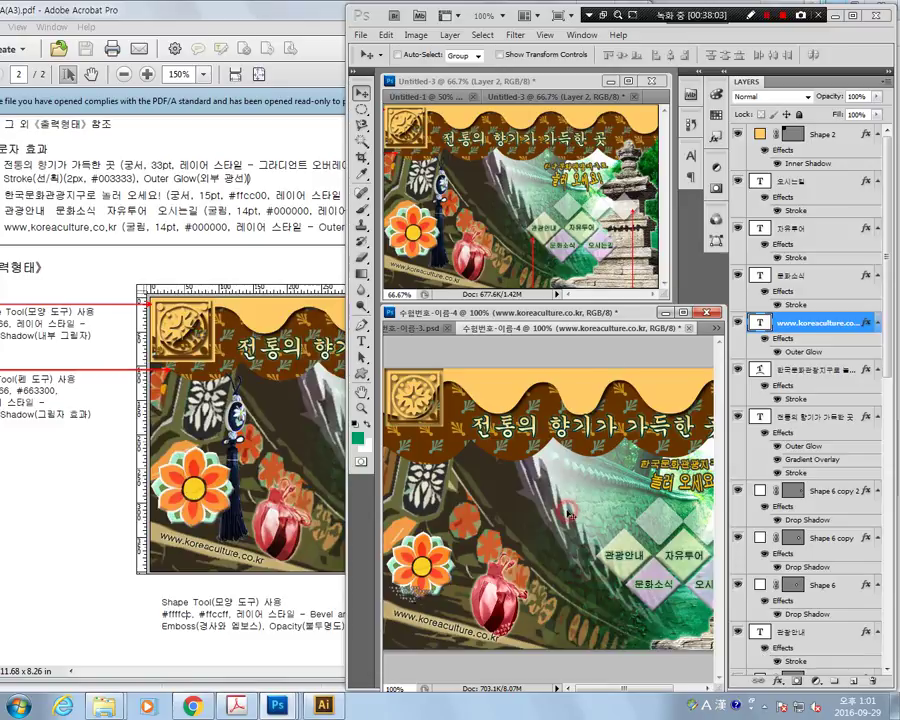
click(258, 226)
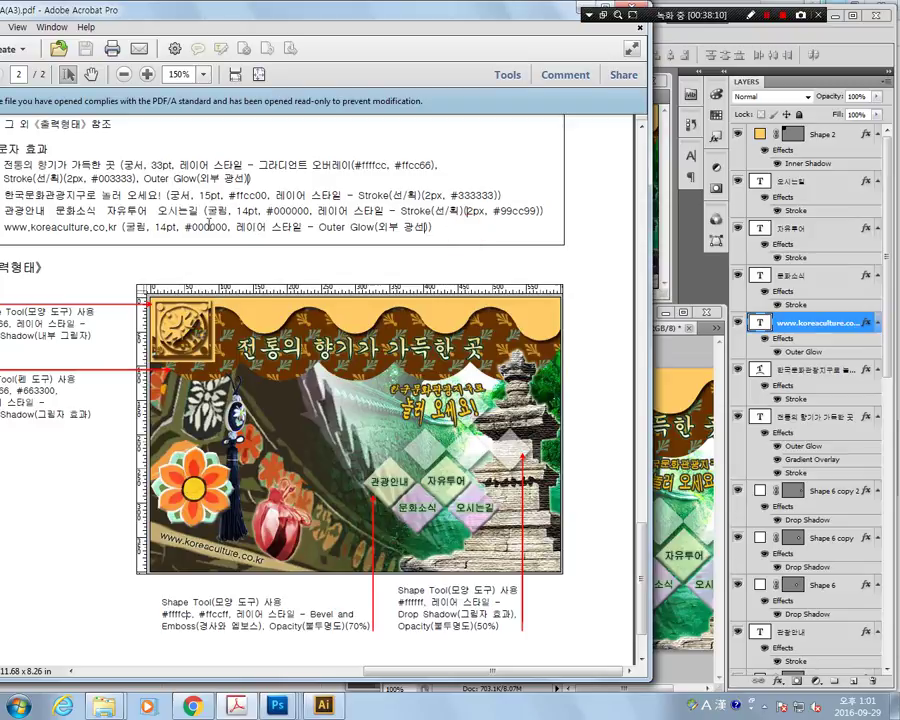
Scroll the reference PDF through the 1. 그림 효과 list and the full sample artwork with captions.
click(208, 224)
click(110, 474)
click(165, 250)
mouse_move(329, 187)
mouse_down()
mouse_move(394, 416)
mouse_move(375, 401)
mouse_up()
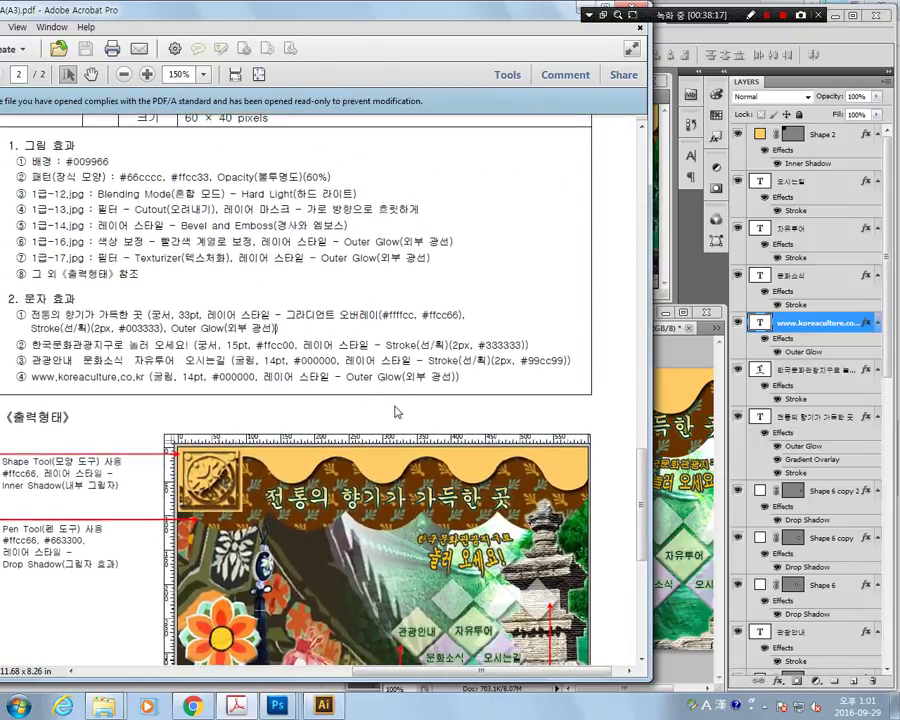
drag(268, 424, 292, 267)
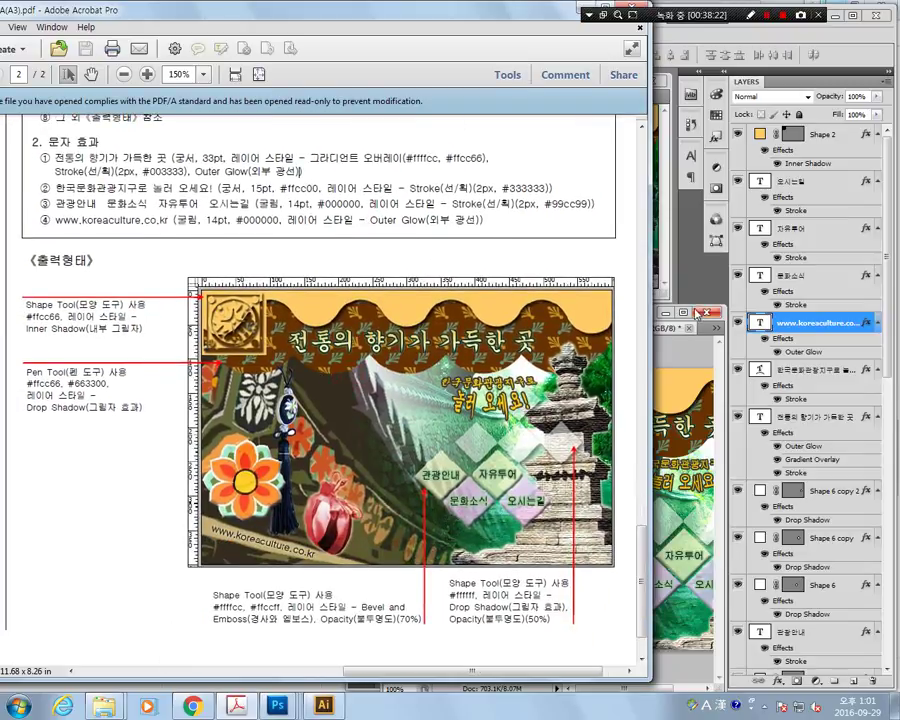
click(683, 354)
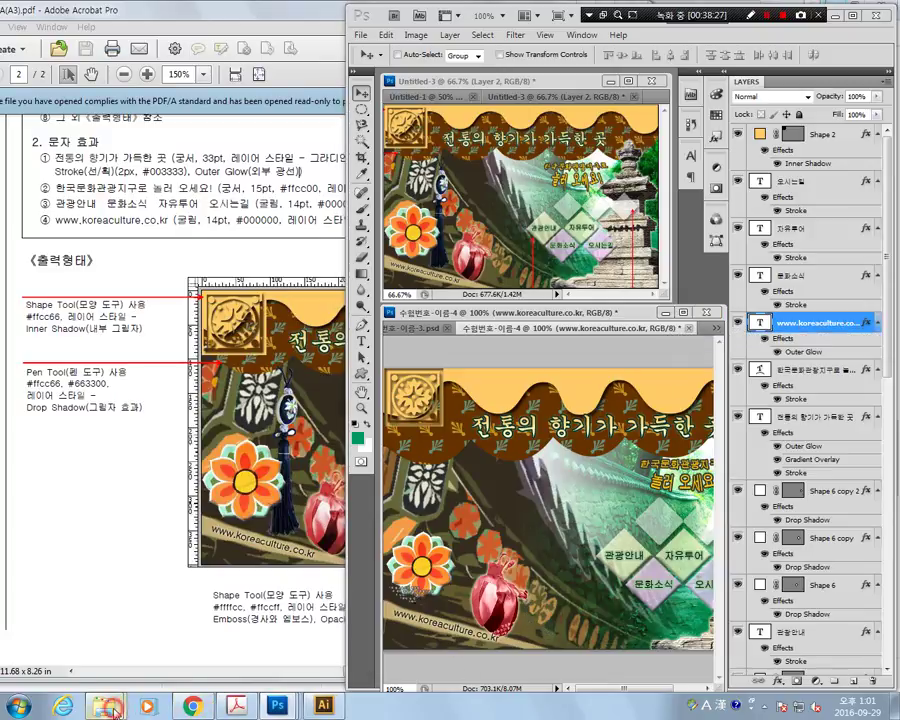
Drag the 1급-15 tassel image from the 소스파일 folder into the banner document.
mouse_move(105, 706)
click(88, 612)
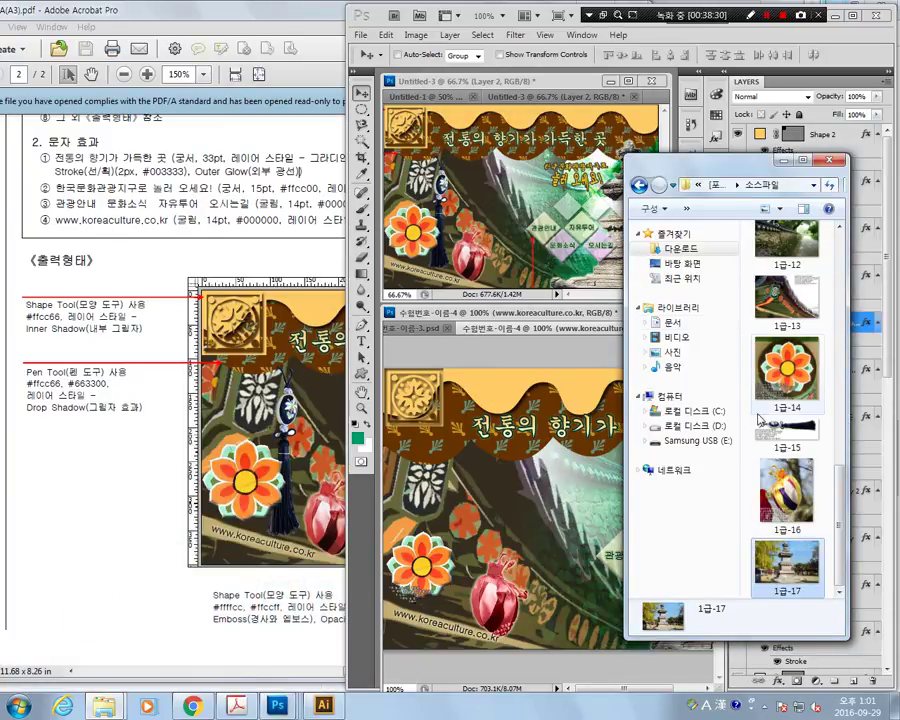
click(791, 438)
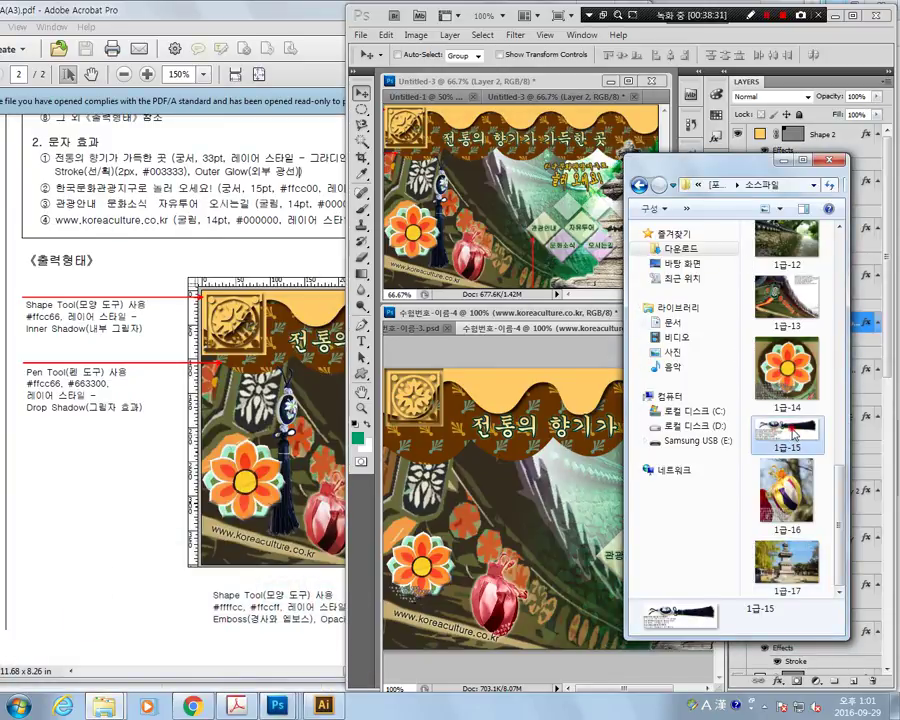
drag(793, 433, 398, 350)
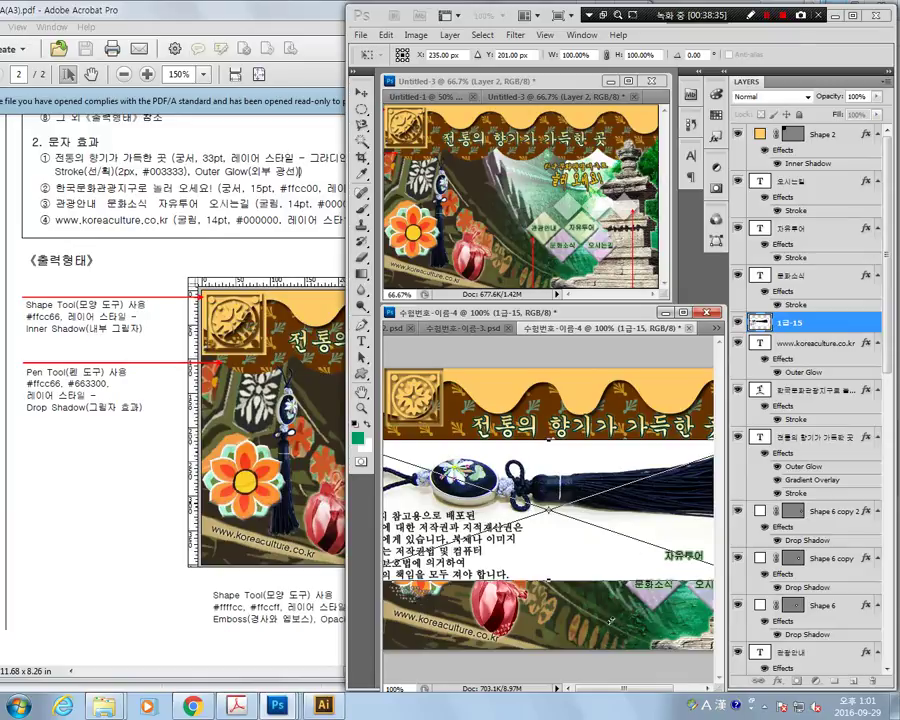
Commit the placed tassel image, zoom out, and move it up and right.
key(Return)
click(362, 408)
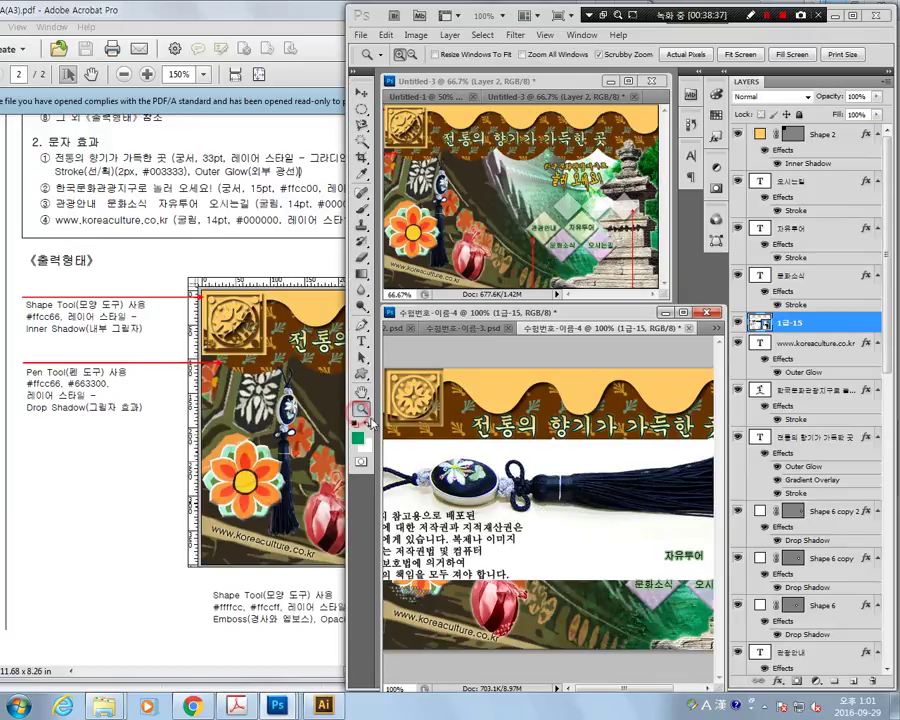
alt+click(520, 530)
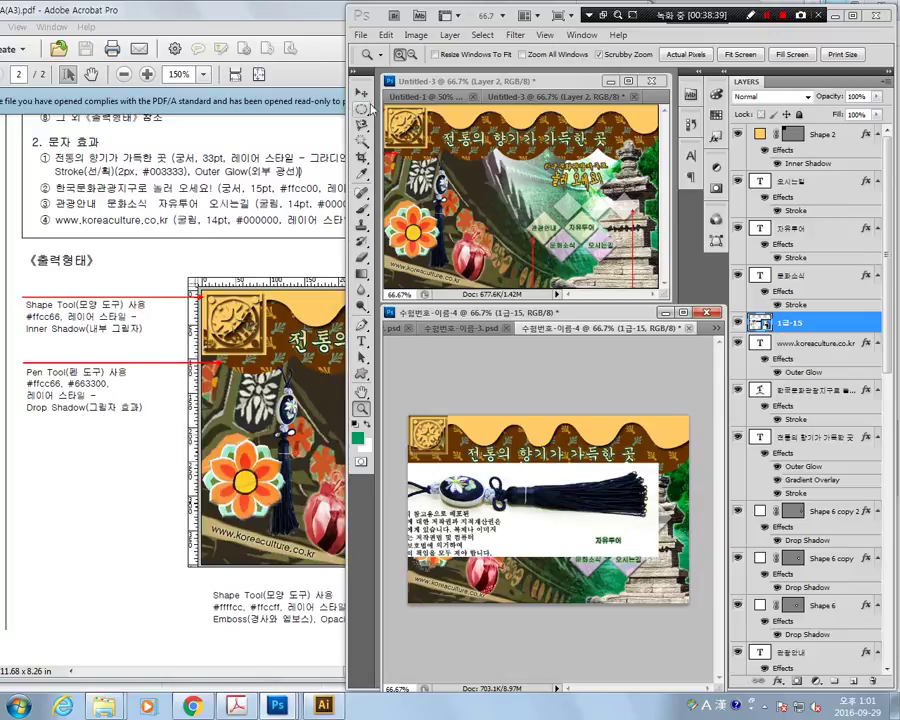
click(361, 91)
drag(540, 530, 558, 533)
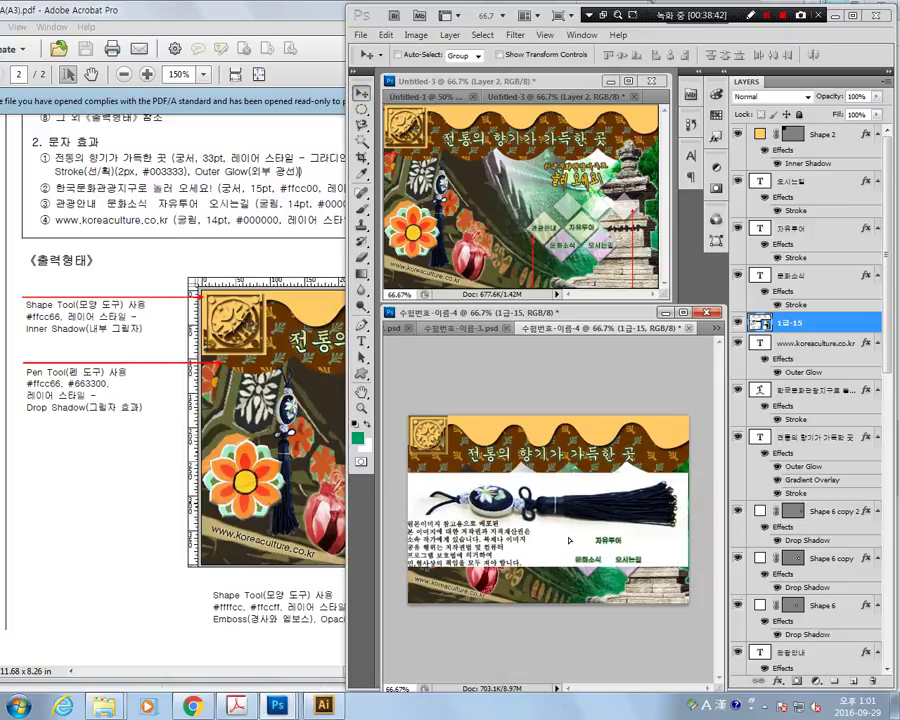
drag(465, 582, 489, 558)
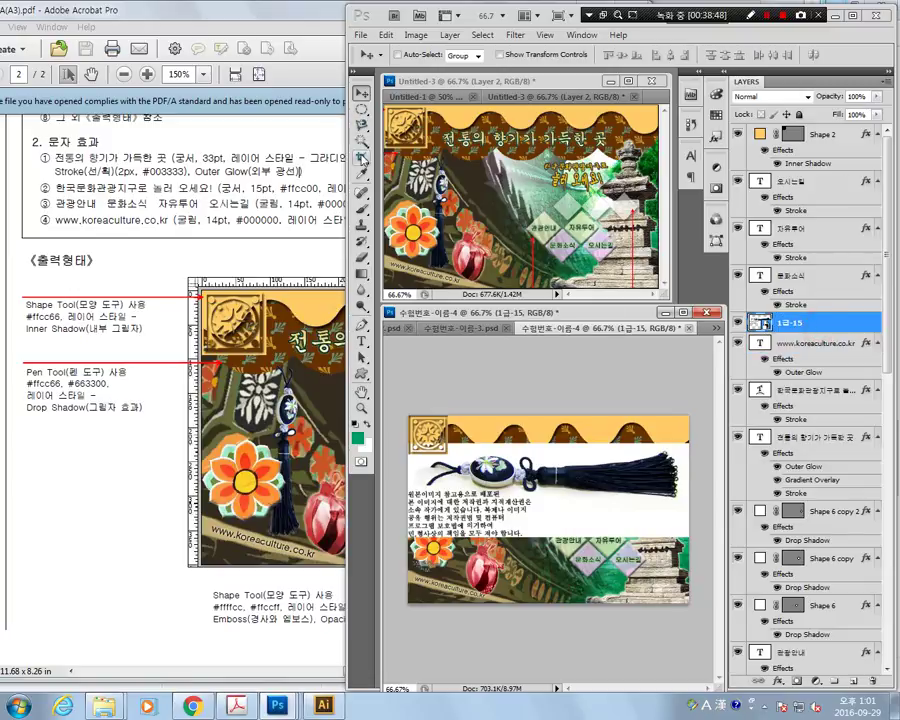
Magic Wand-select the white background around the tassel, including the knot area.
click(361, 141)
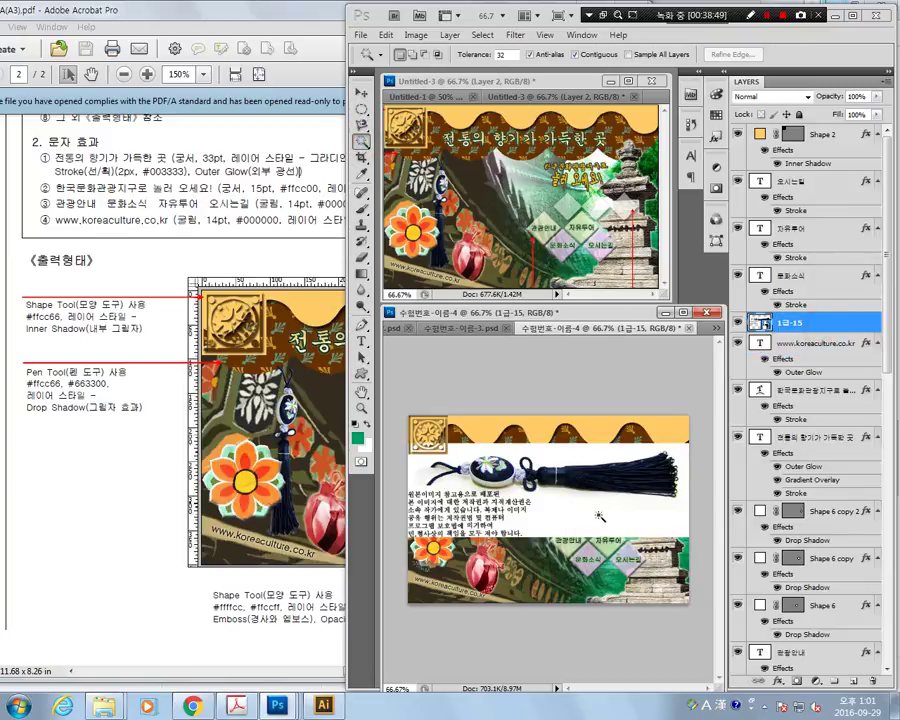
click(603, 520)
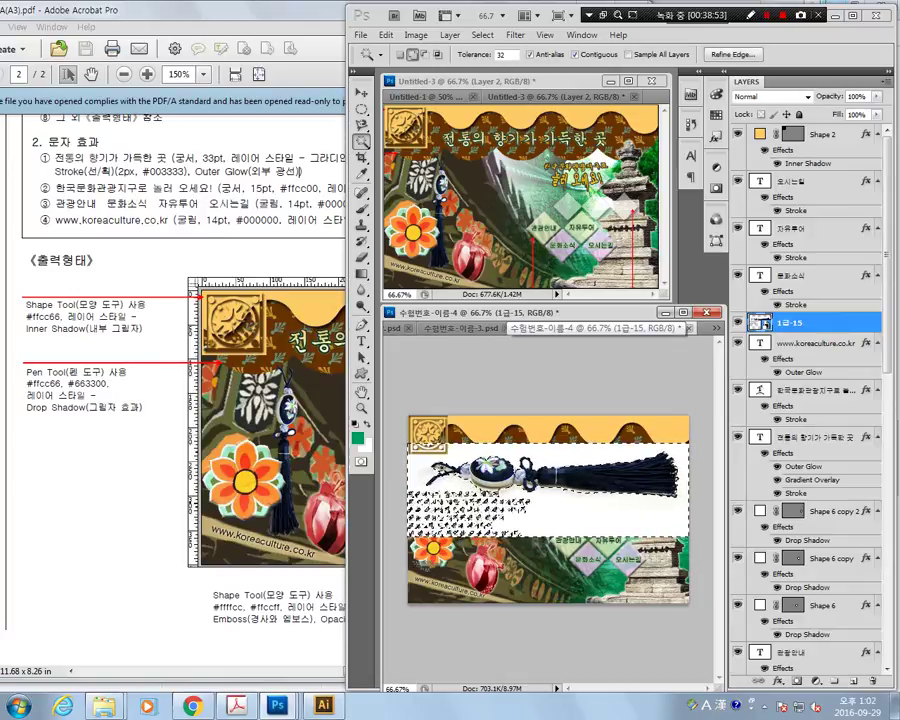
key(alt)
key(shift)
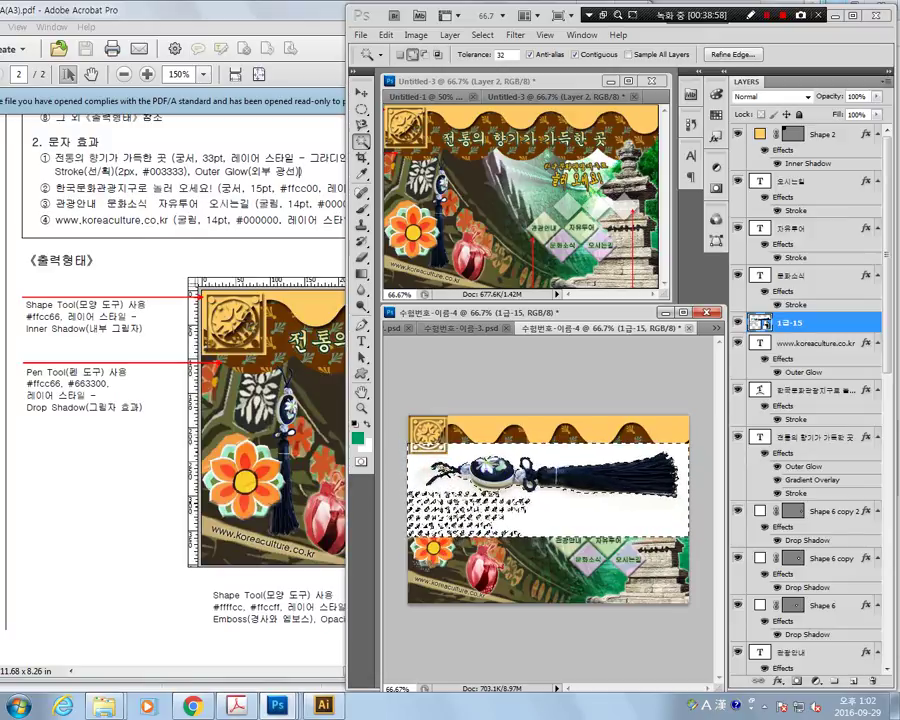
shift+click(441, 468)
Invert the selection, copy the tassel to Layer 5, and hide the 1급-15 layer.
right_click(607, 211)
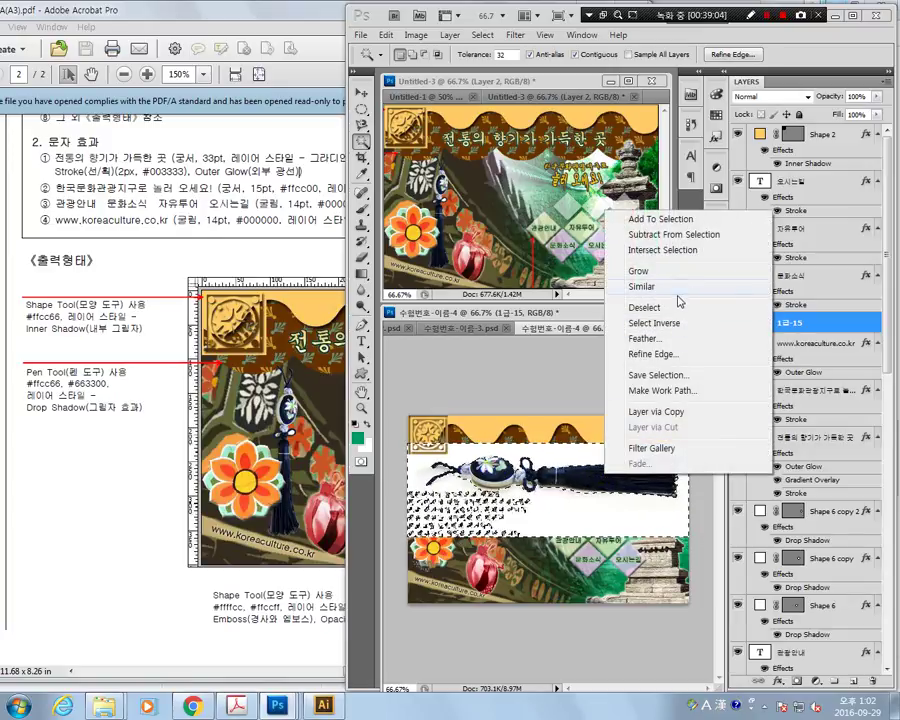
click(482, 35)
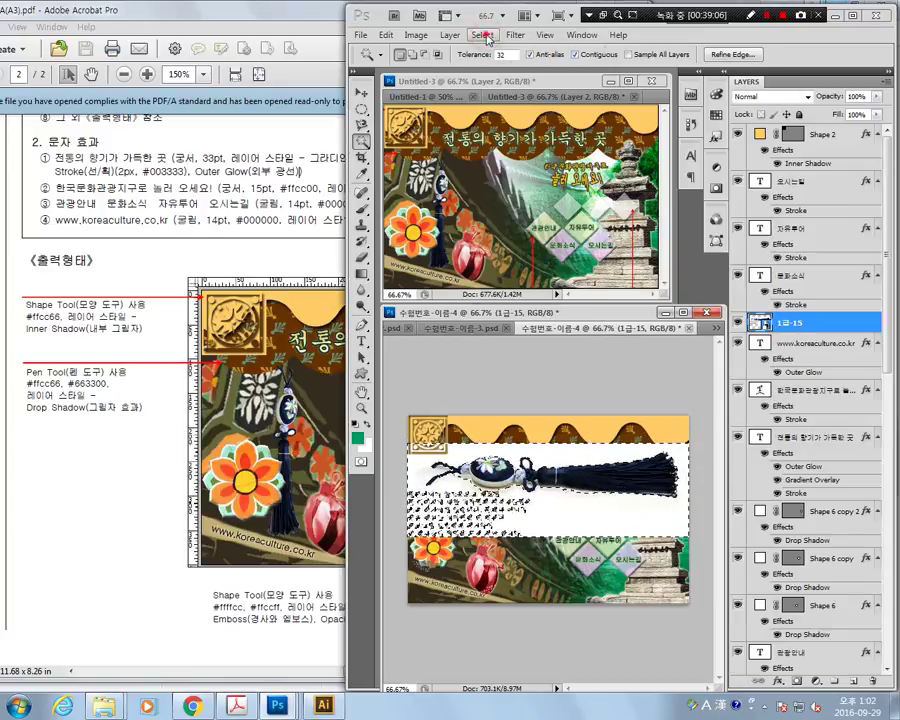
click(500, 90)
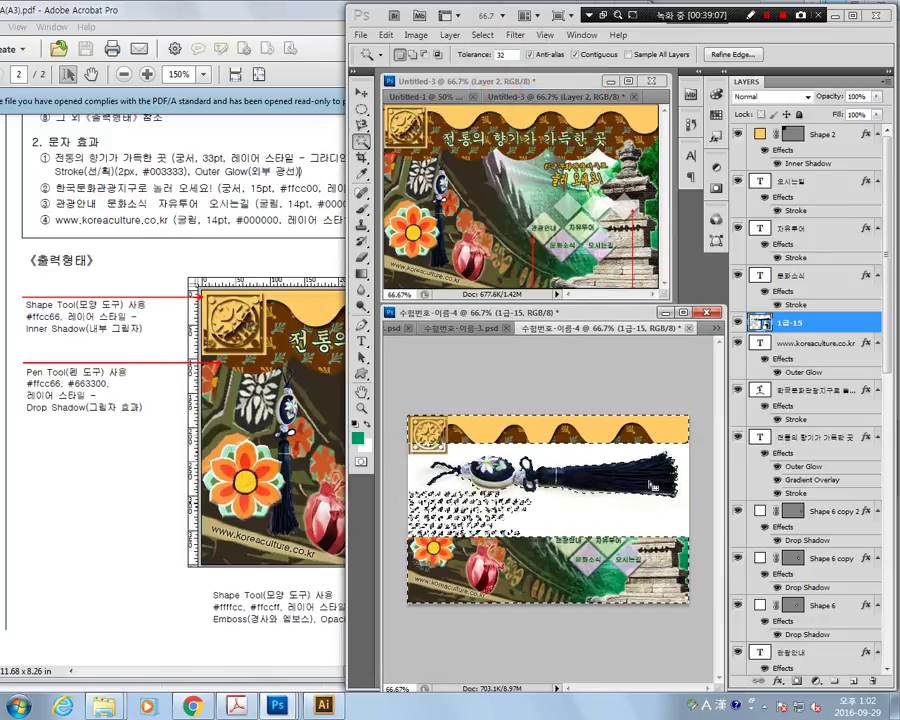
right_click(650, 218)
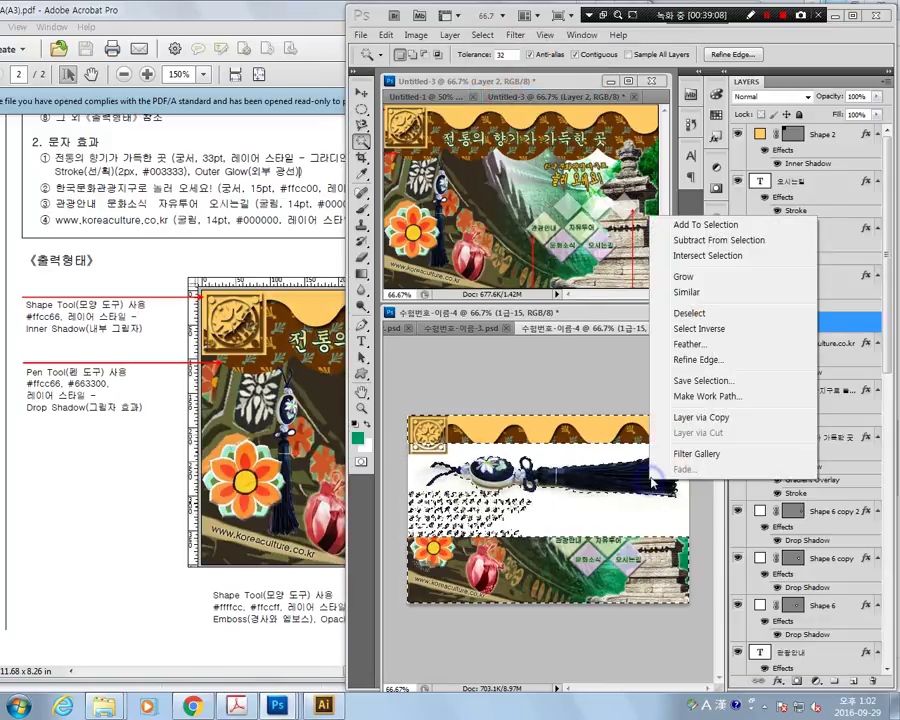
click(703, 417)
click(737, 343)
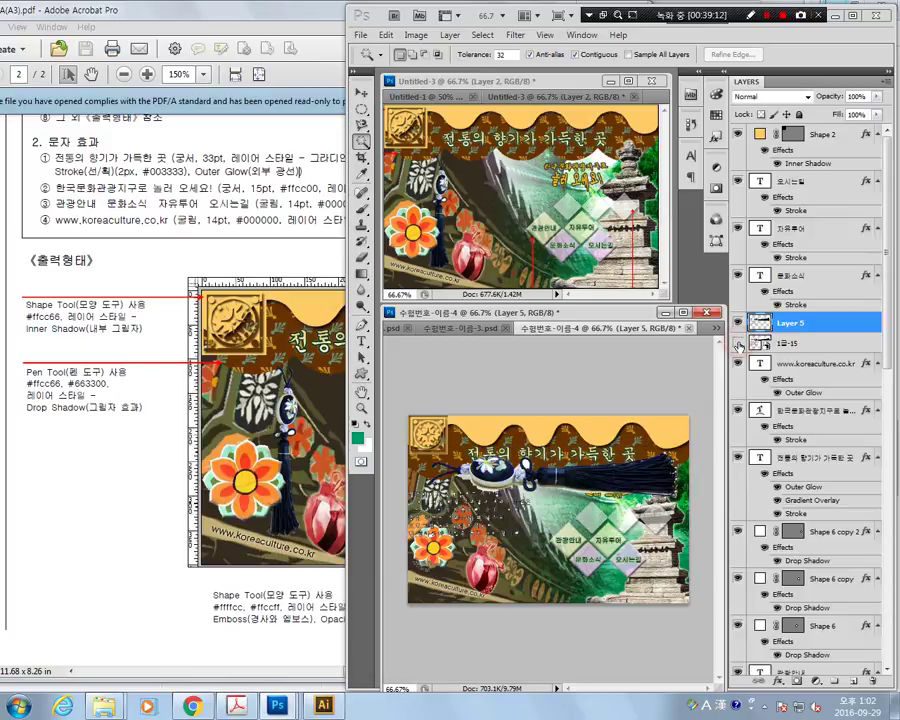
click(363, 92)
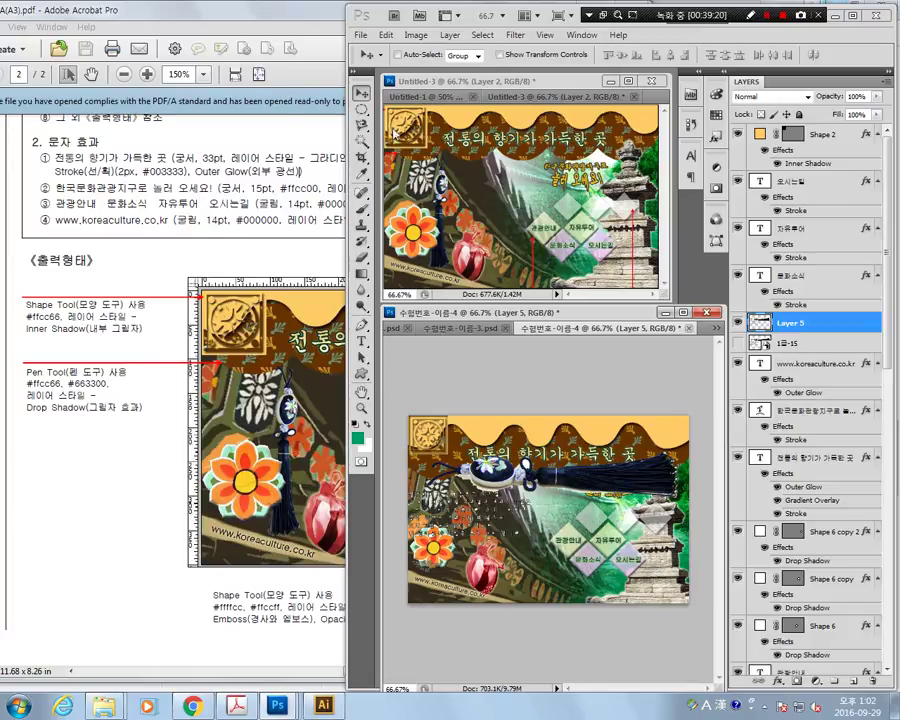
click(362, 145)
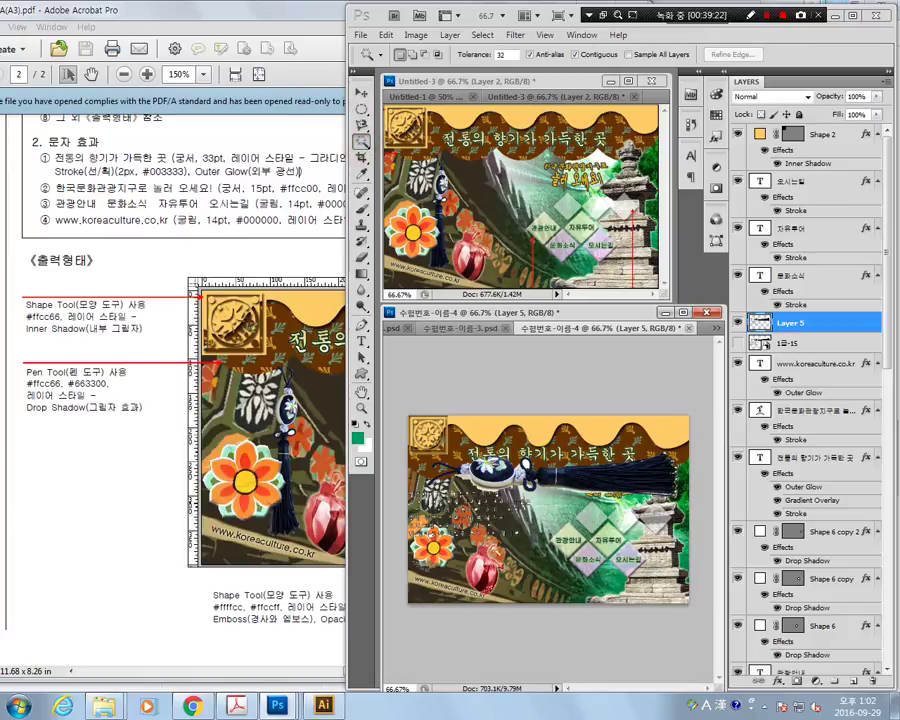
key(ctrl+a)
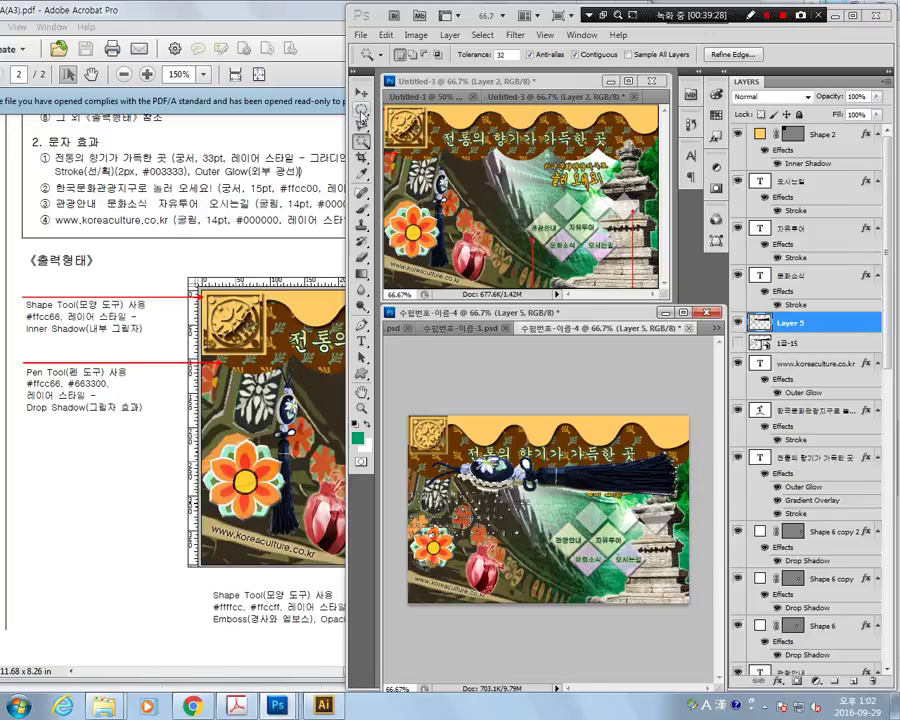
key(m)
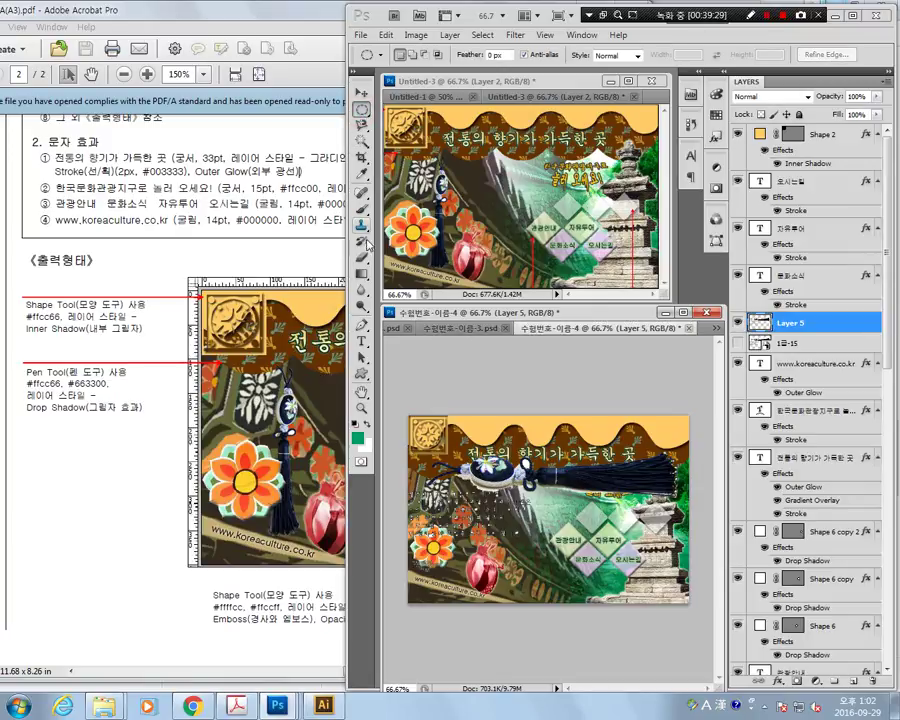
key(e)
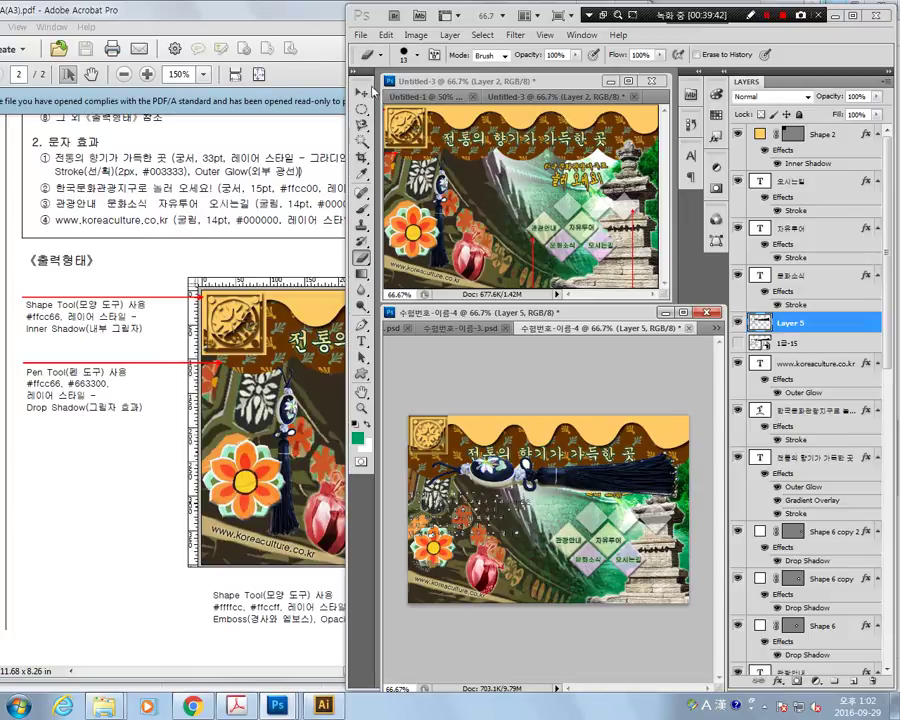
key(v)
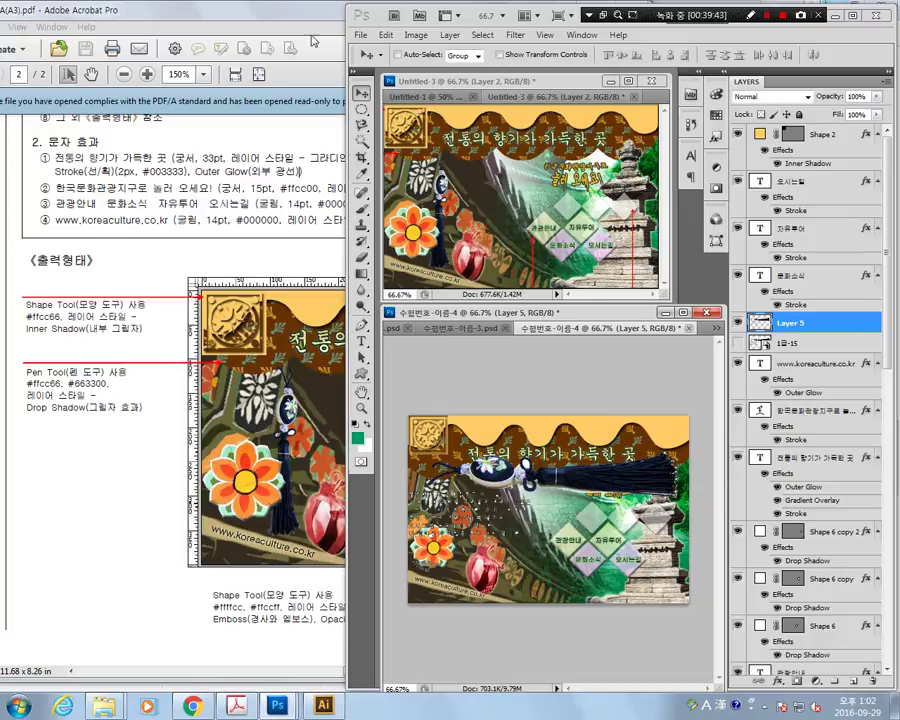
Rotate the tassel 90° to hang upright and scale it to about 41%.
click(385, 34)
click(449, 298)
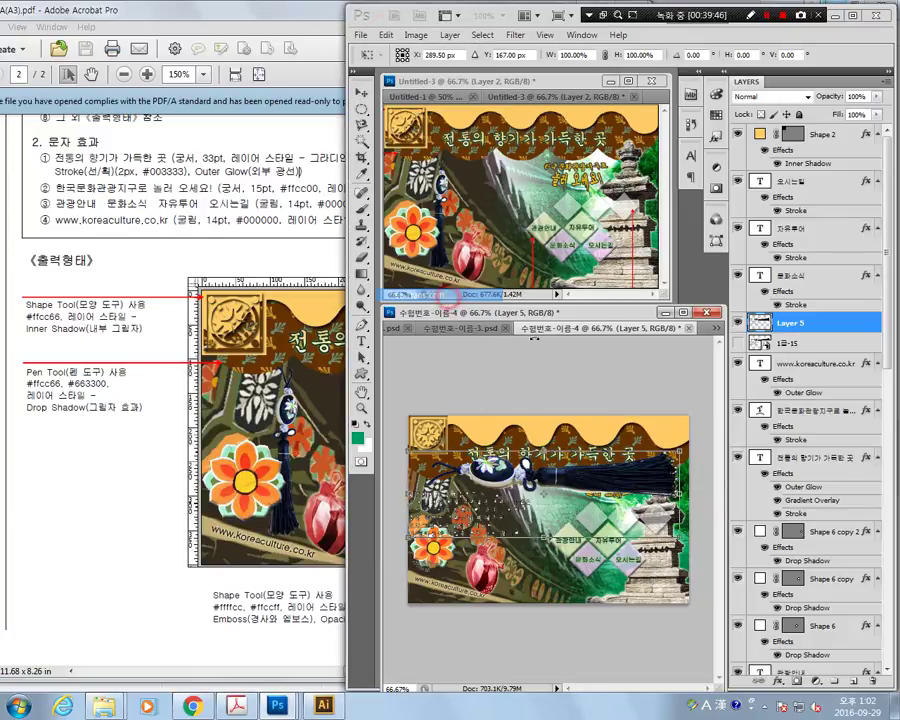
mouse_move(680, 492)
mouse_down()
mouse_move(541, 620)
mouse_move(539, 466)
mouse_move(456, 548)
mouse_up()
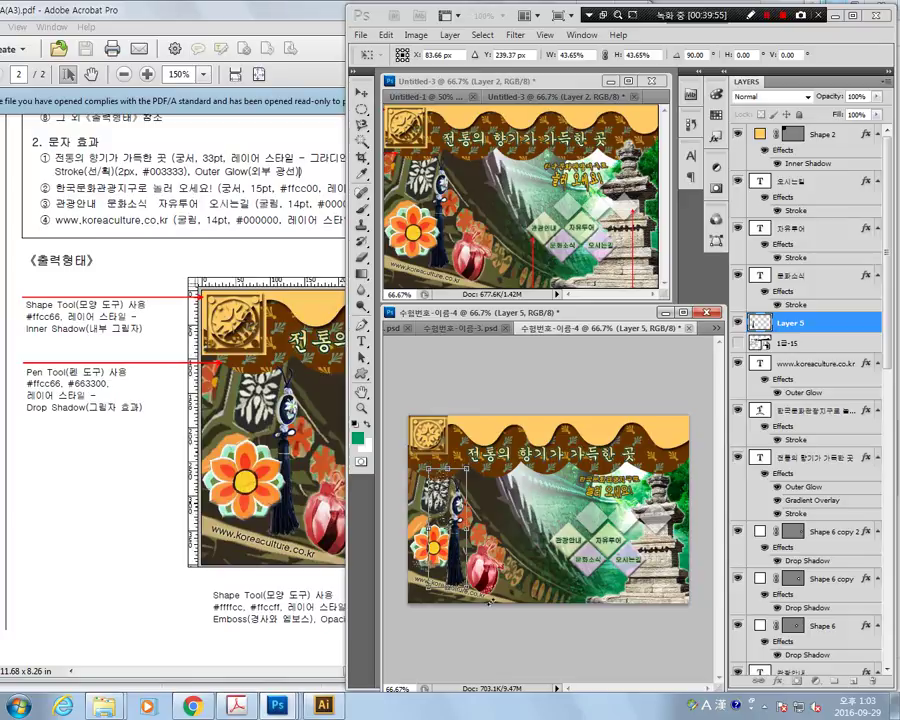
drag(468, 586, 464, 578)
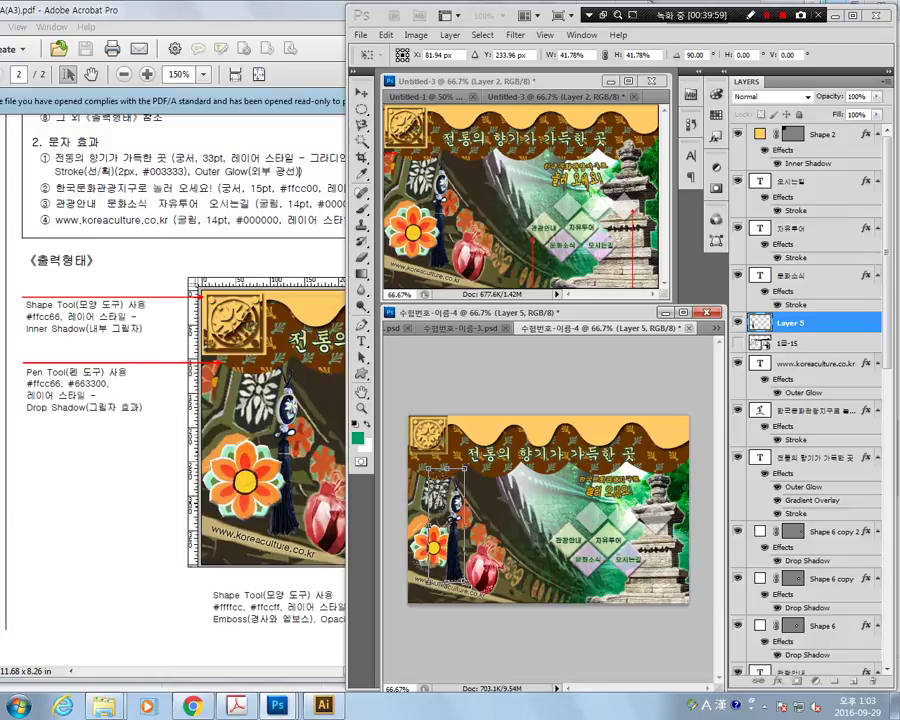
drag(465, 583, 462, 579)
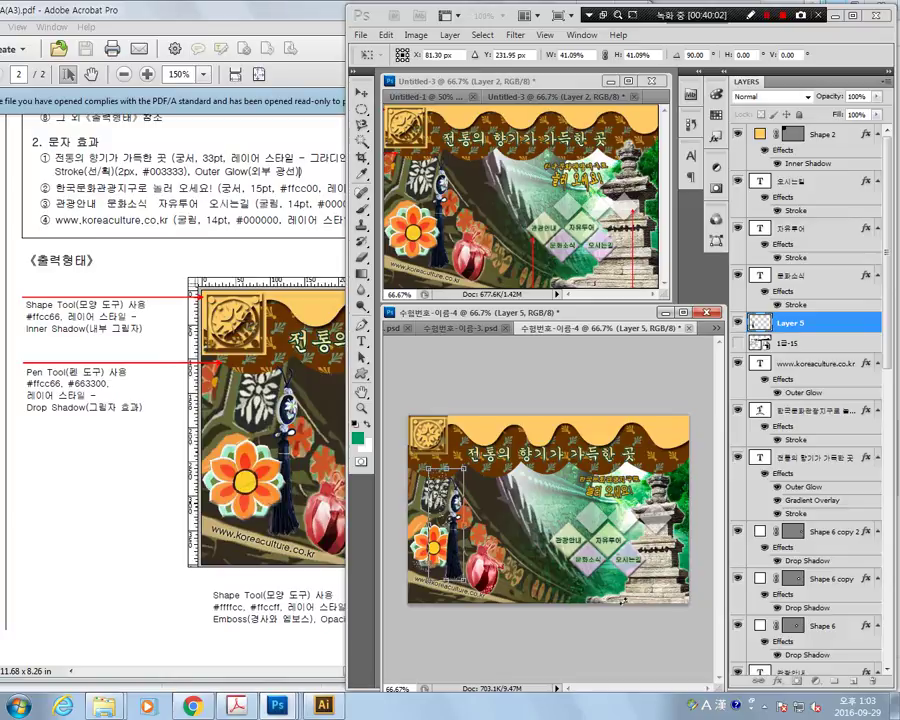
key(Return)
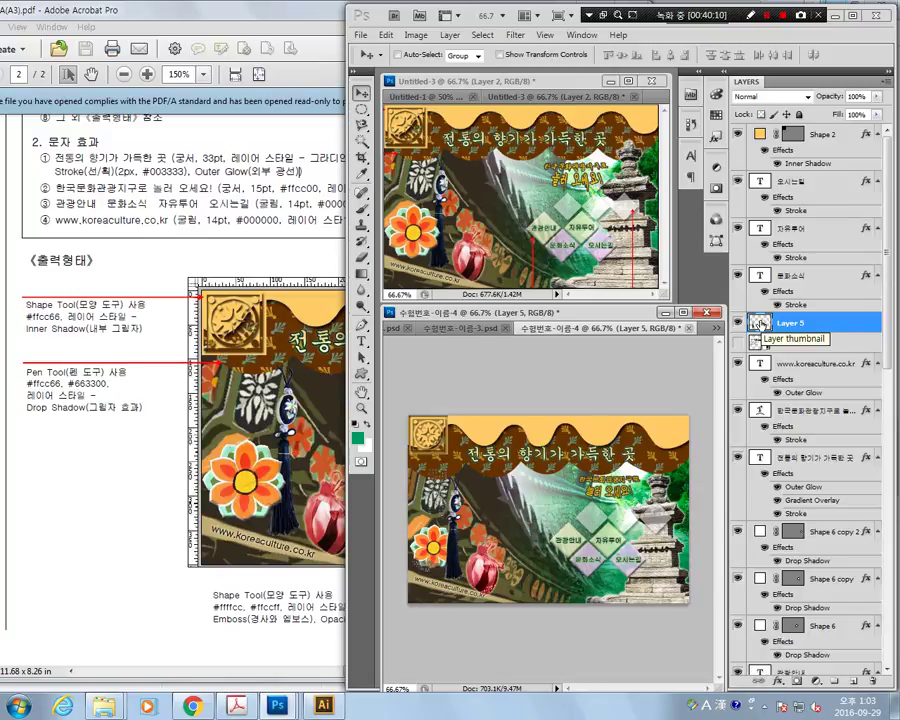
Move Layer 5 down to sit just above 1급-14, then check it at 100% zoom.
scroll(762, 322, down, 3)
mouse_move(762, 181)
mouse_down()
mouse_move(812, 622)
mouse_move(806, 640)
mouse_up()
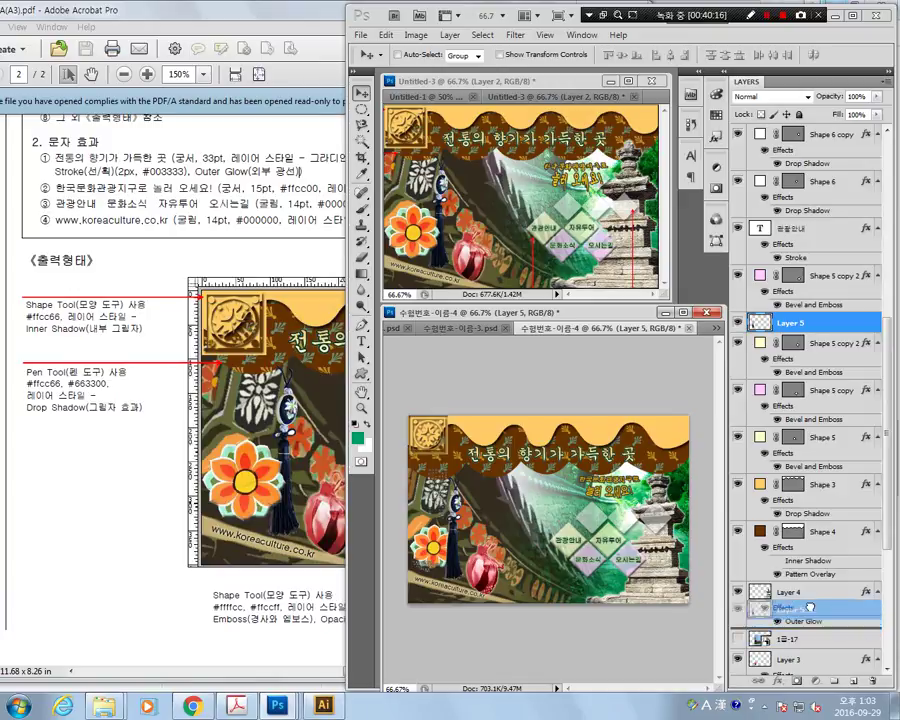
mouse_move(806, 640)
mouse_down()
mouse_move(815, 620)
mouse_move(793, 600)
mouse_move(795, 618)
mouse_up()
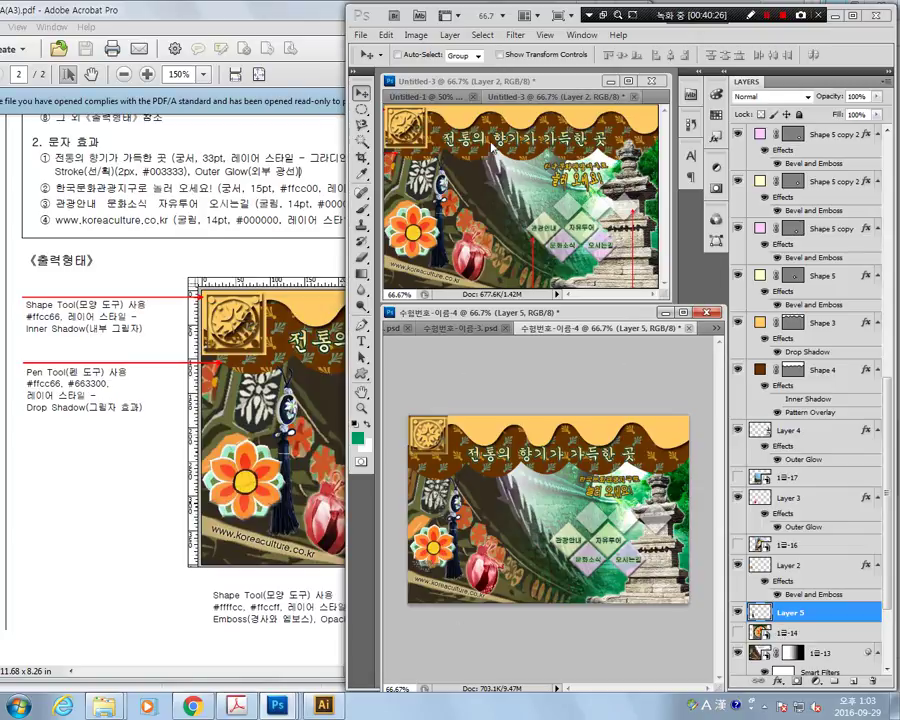
click(583, 386)
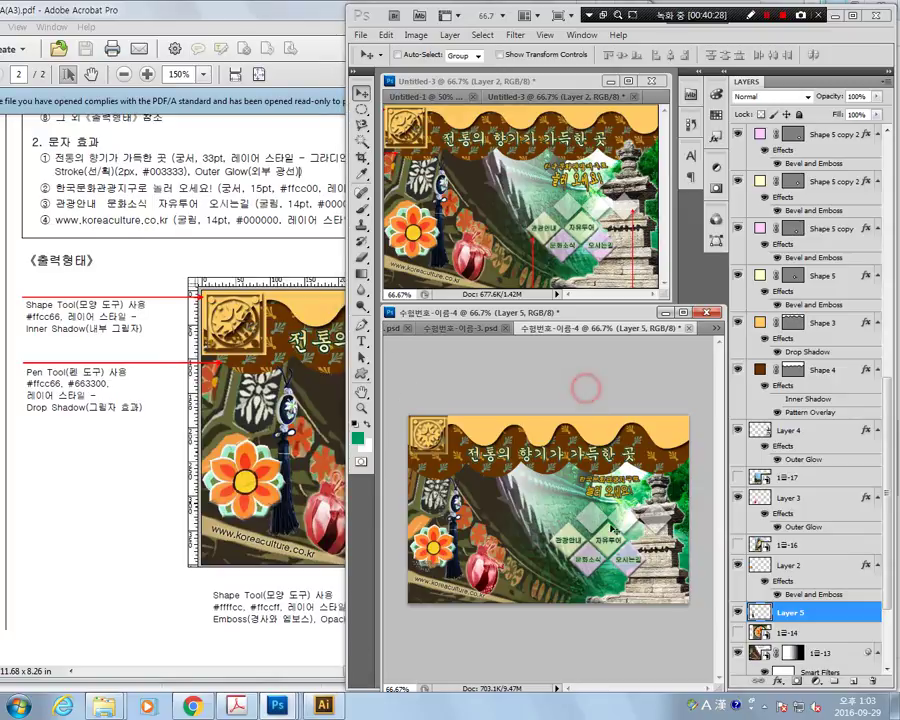
click(362, 408)
click(411, 398)
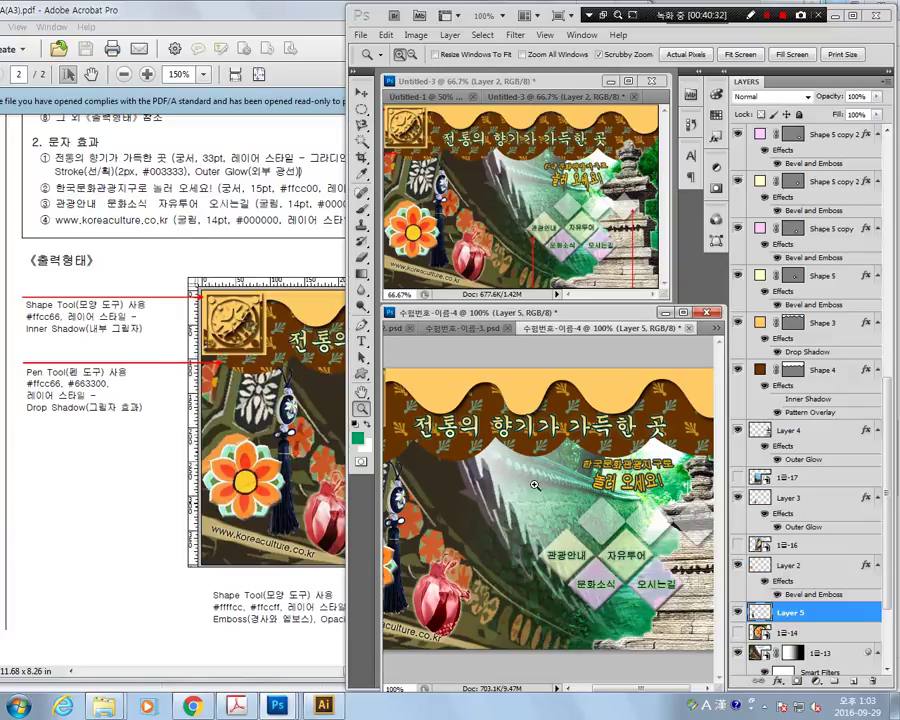
alt+click(438, 450)
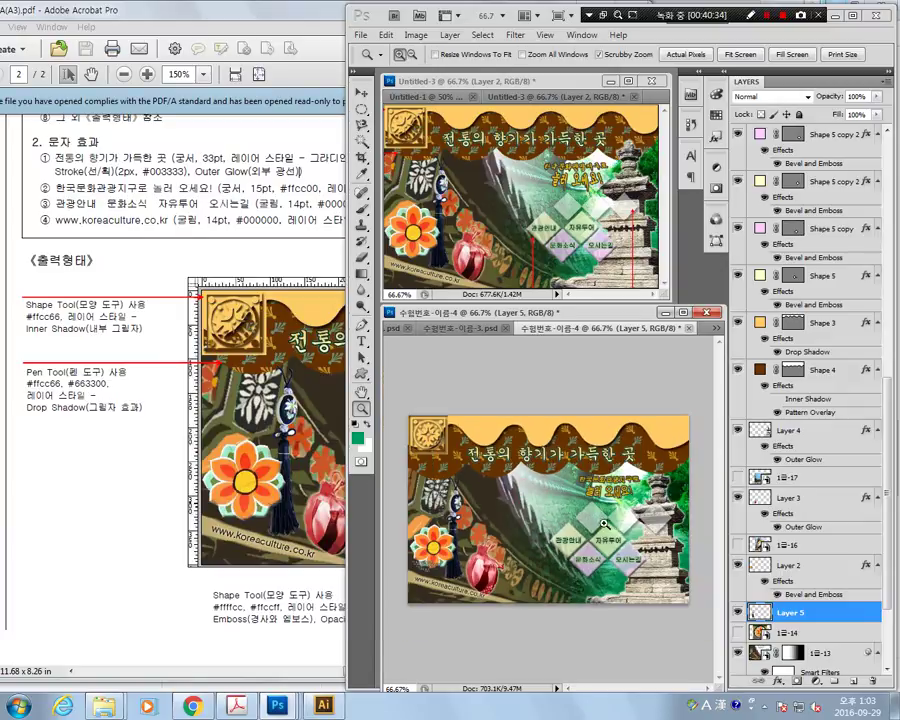
click(360, 34)
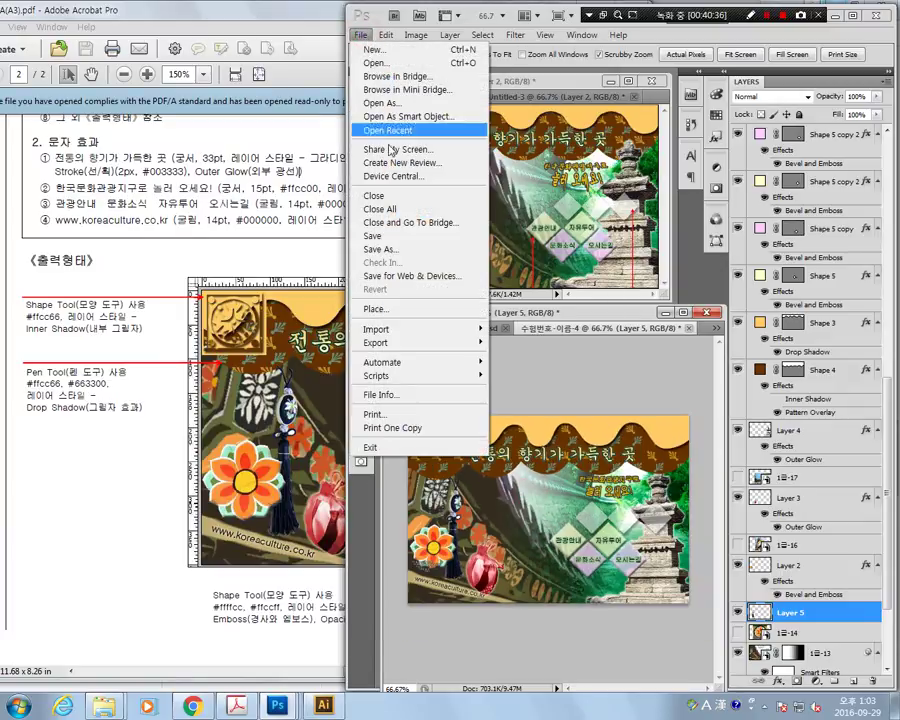
Save the banner as JPEG 수험번호-이름-4.jpg at Maximum quality 12.
click(404, 250)
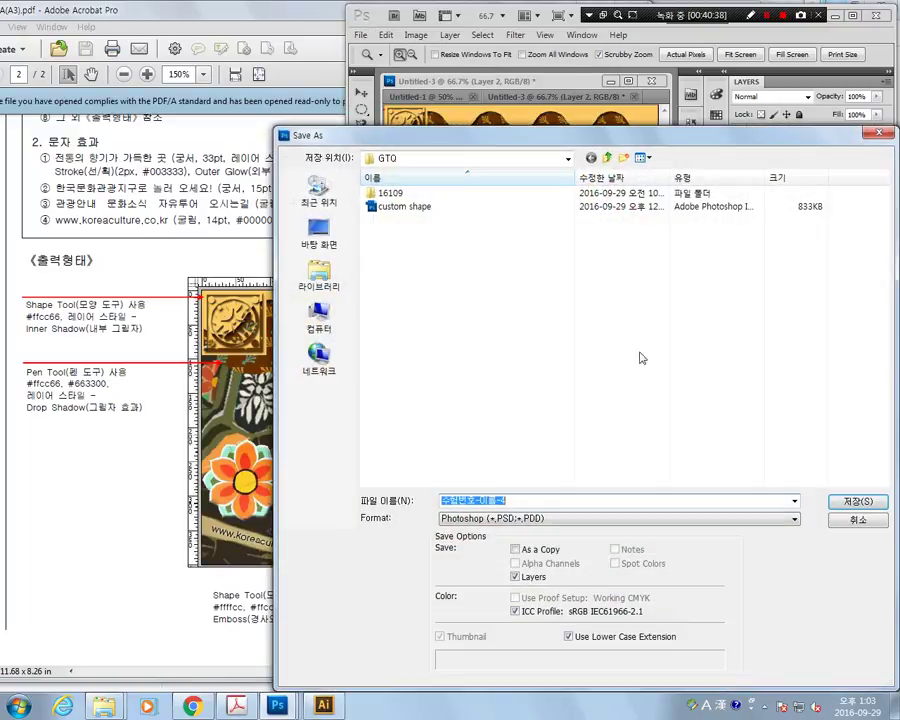
click(581, 520)
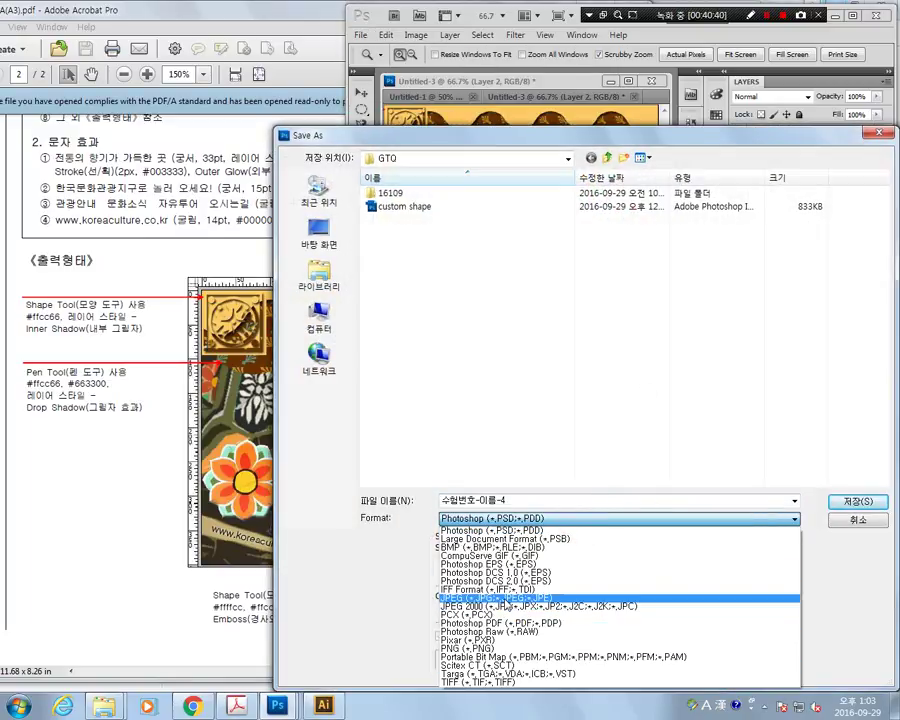
click(492, 604)
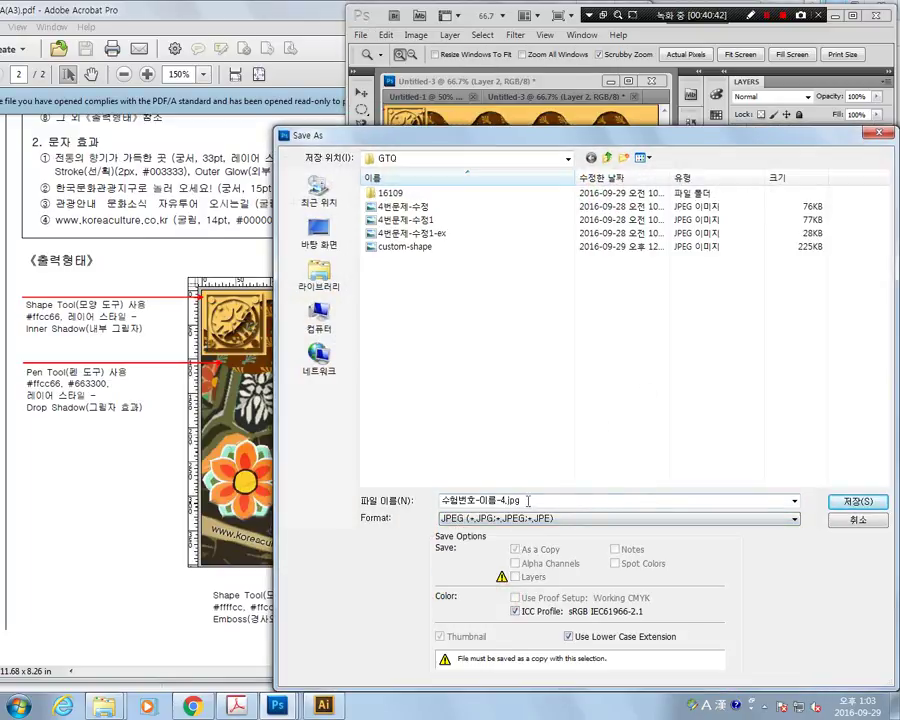
click(836, 503)
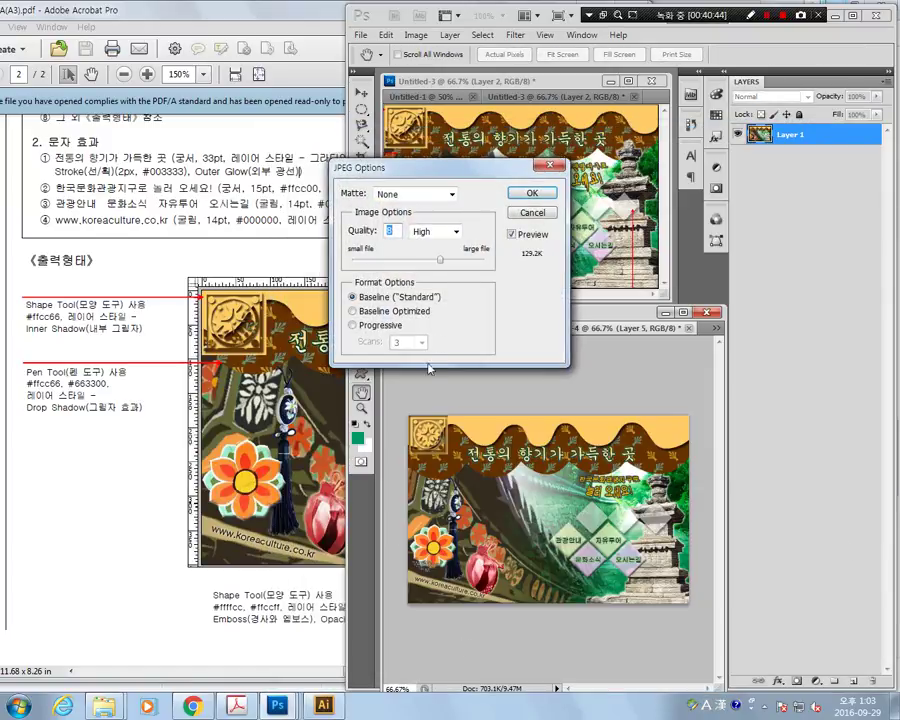
drag(440, 259, 486, 259)
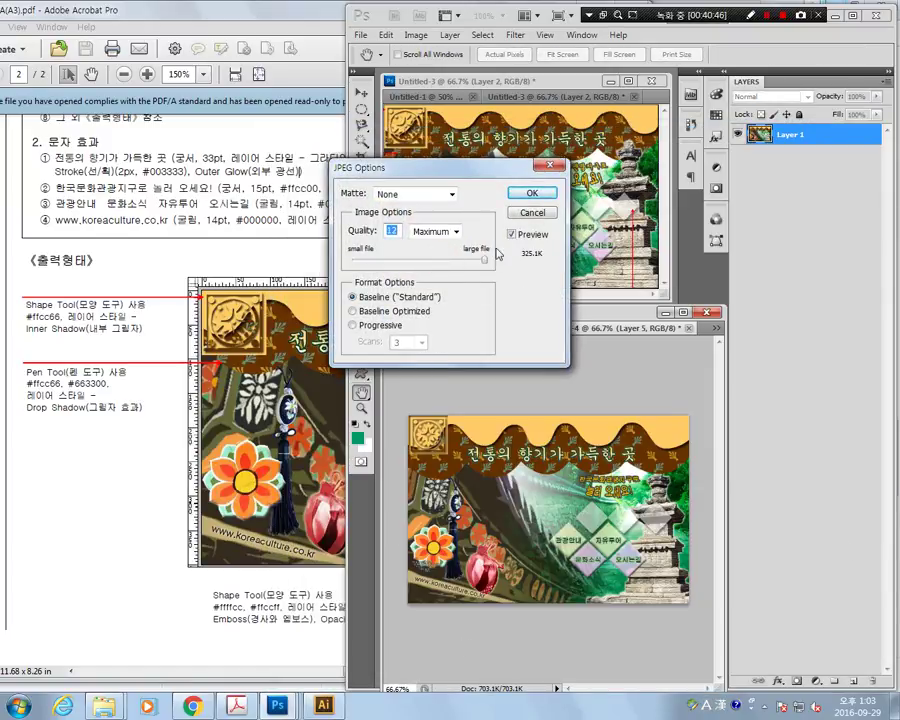
click(532, 193)
Confirm the JPEG save, then open and cancel a second Save As dialog.
key(z)
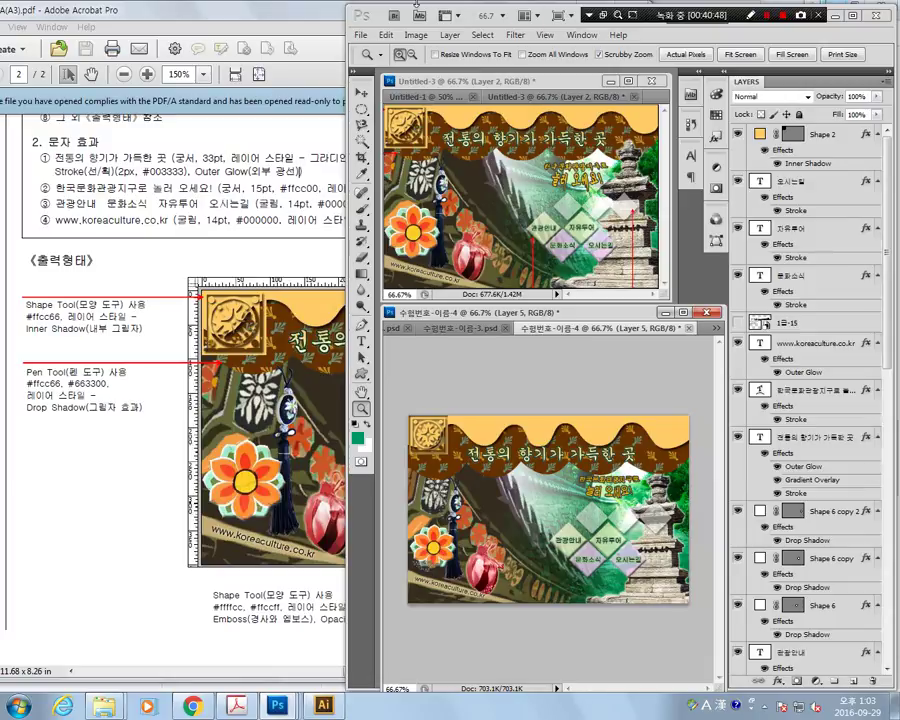
click(360, 34)
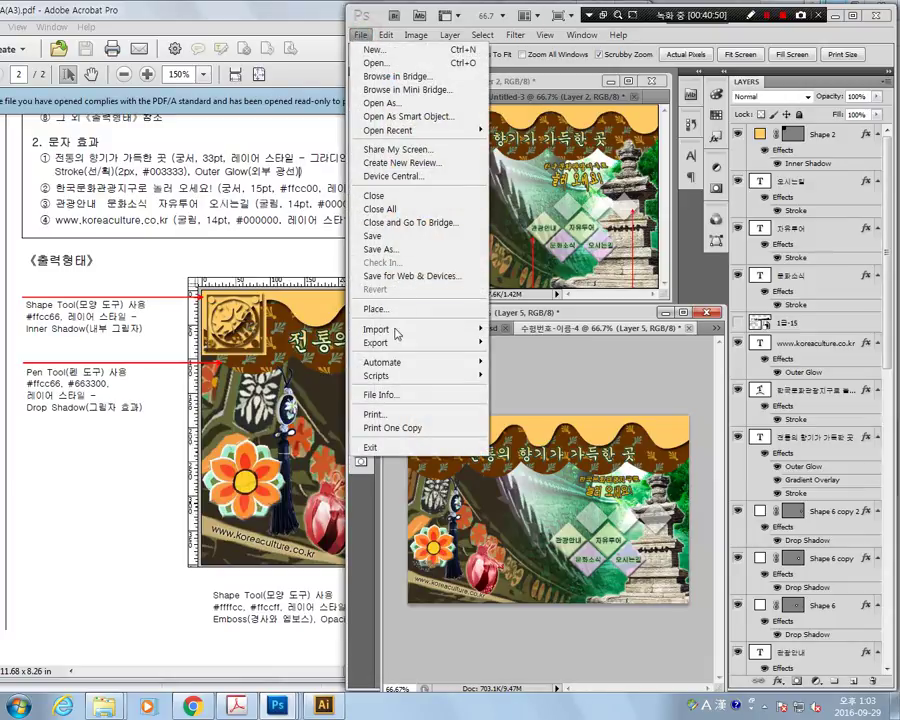
click(395, 250)
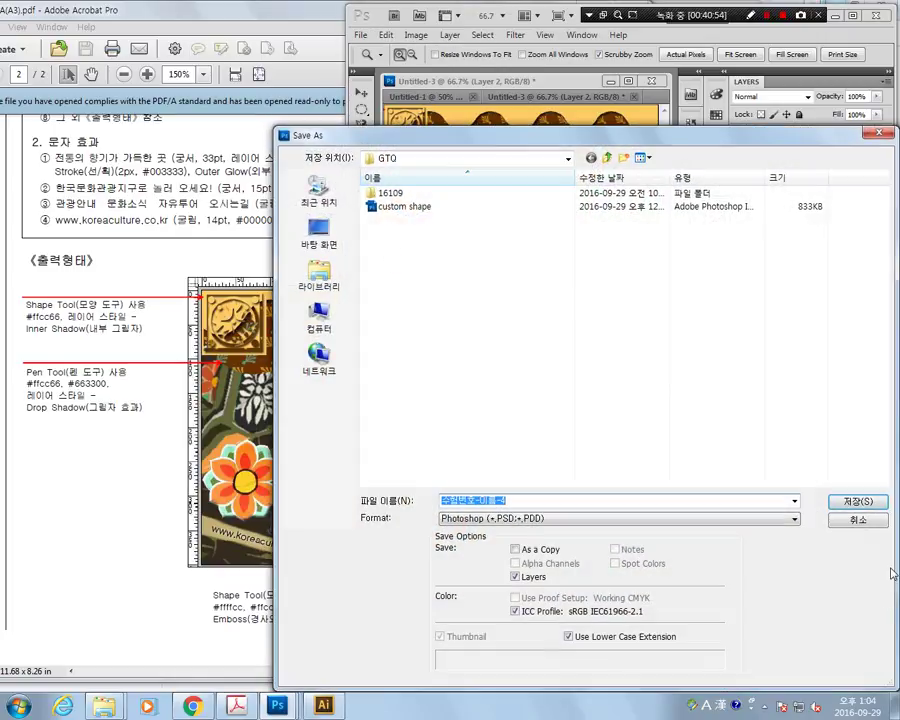
click(856, 524)
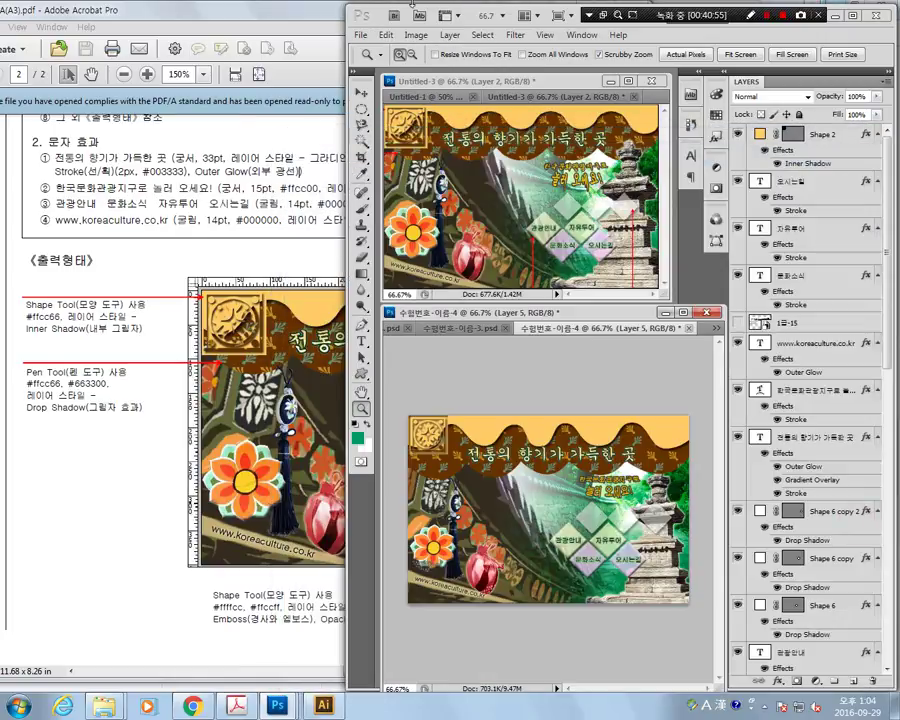
Resize the banner to 60 pixels wide (60×40) with proportions constrained.
click(415, 35)
click(435, 208)
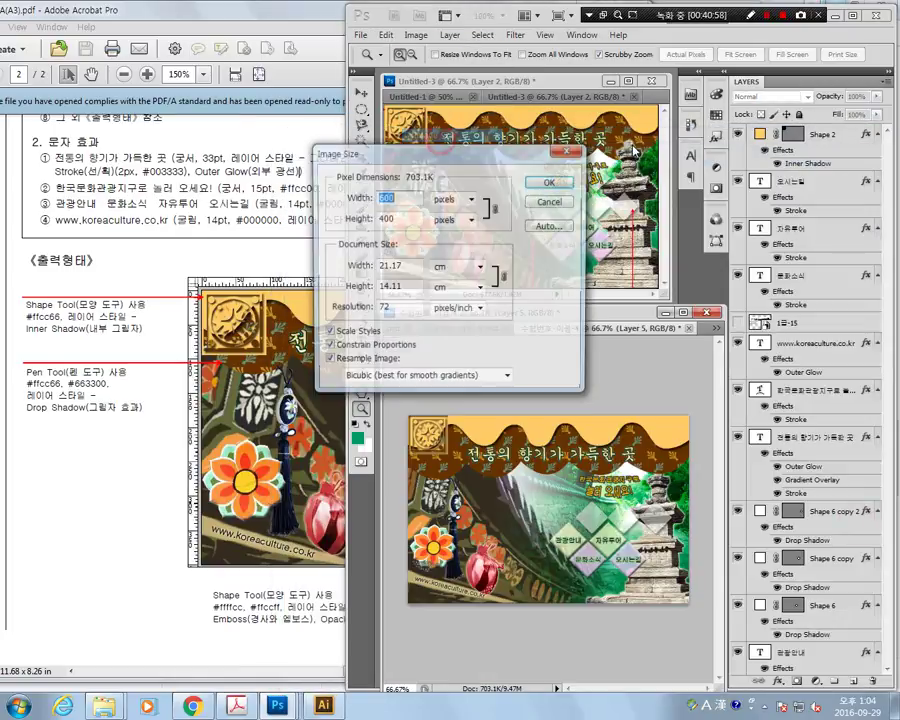
double_click(400, 196)
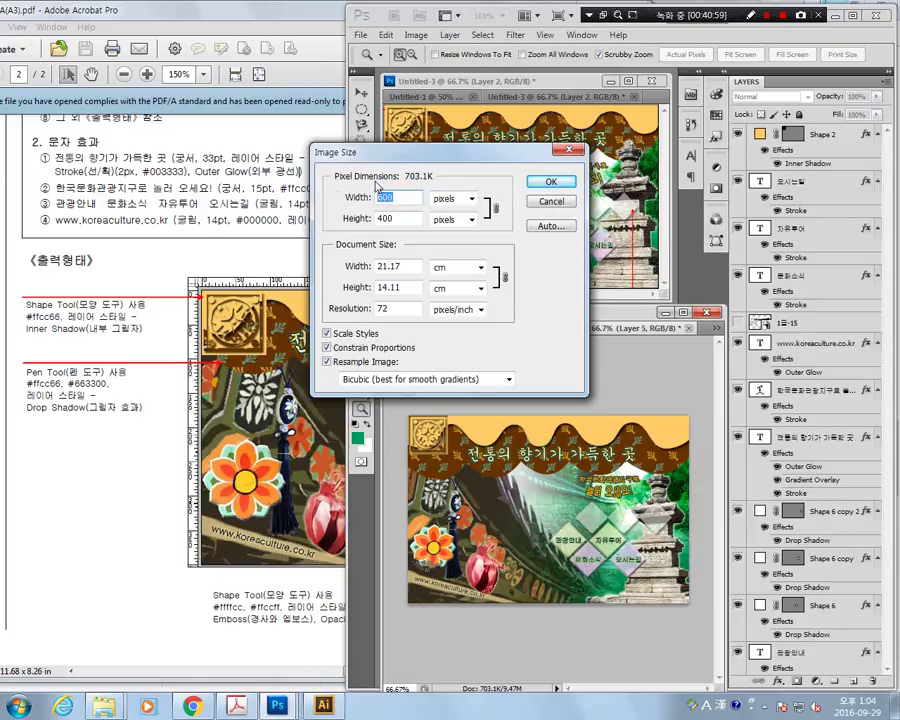
text(60)
key(Return)
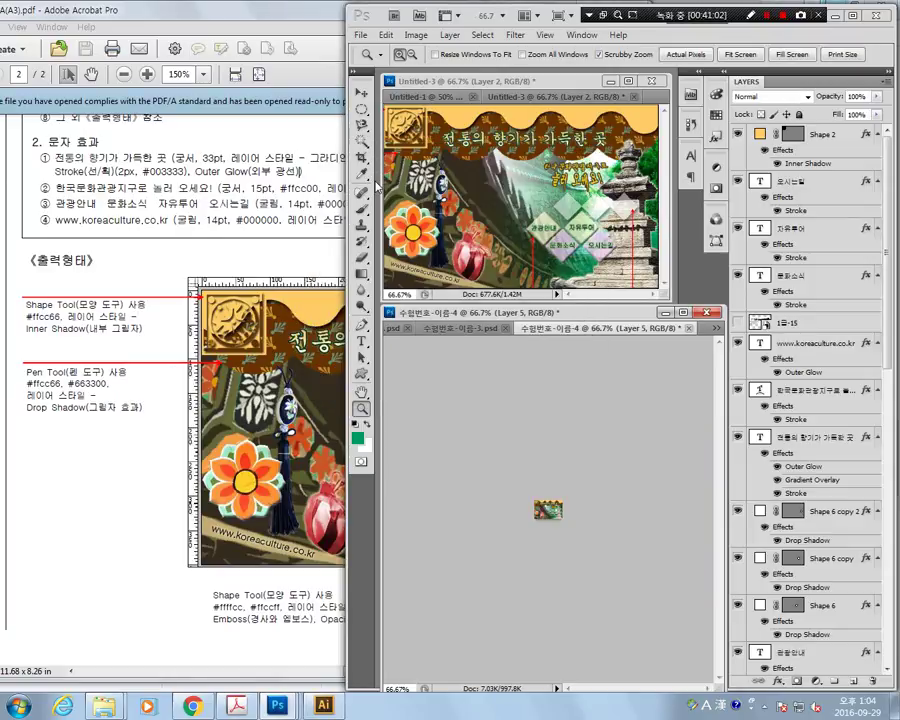
Save the 60×40 banner as PSD '수험번호-이름-4' in GTQ, accepting Maximize Compatibility.
click(360, 35)
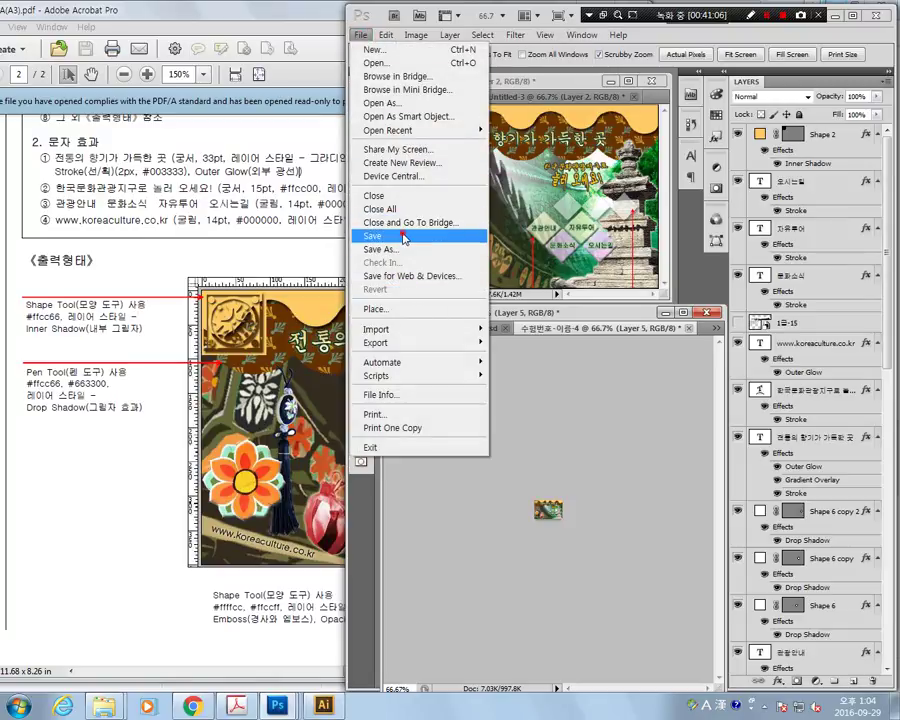
click(402, 235)
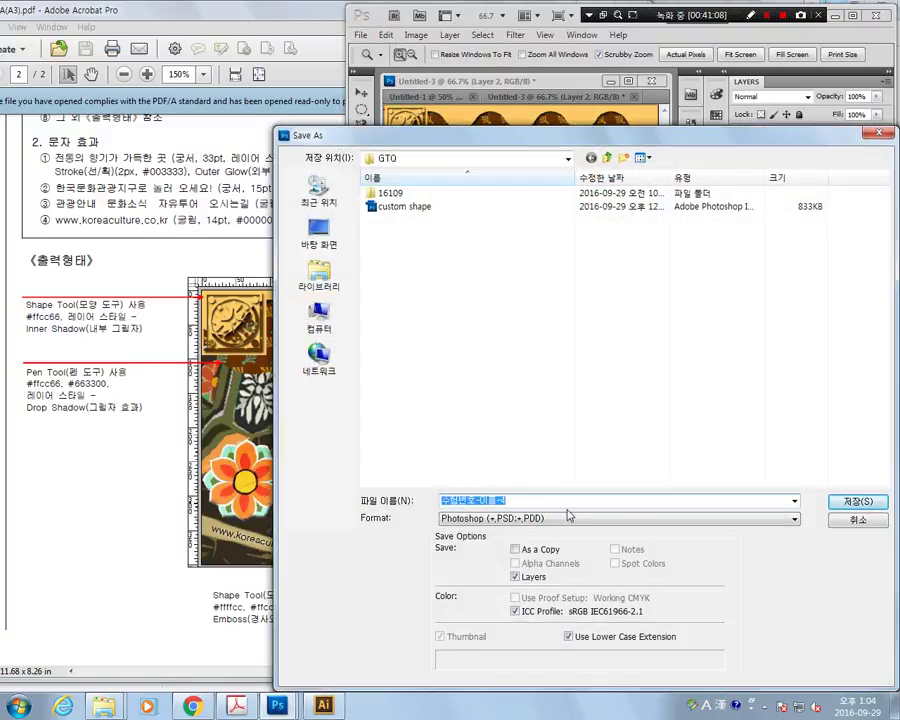
click(475, 338)
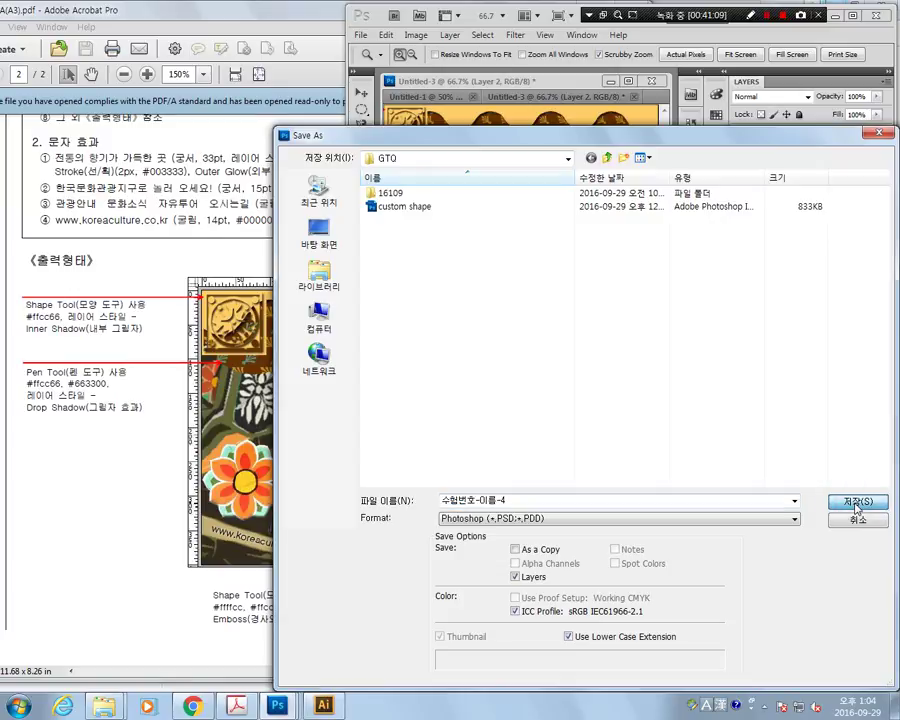
key(Return)
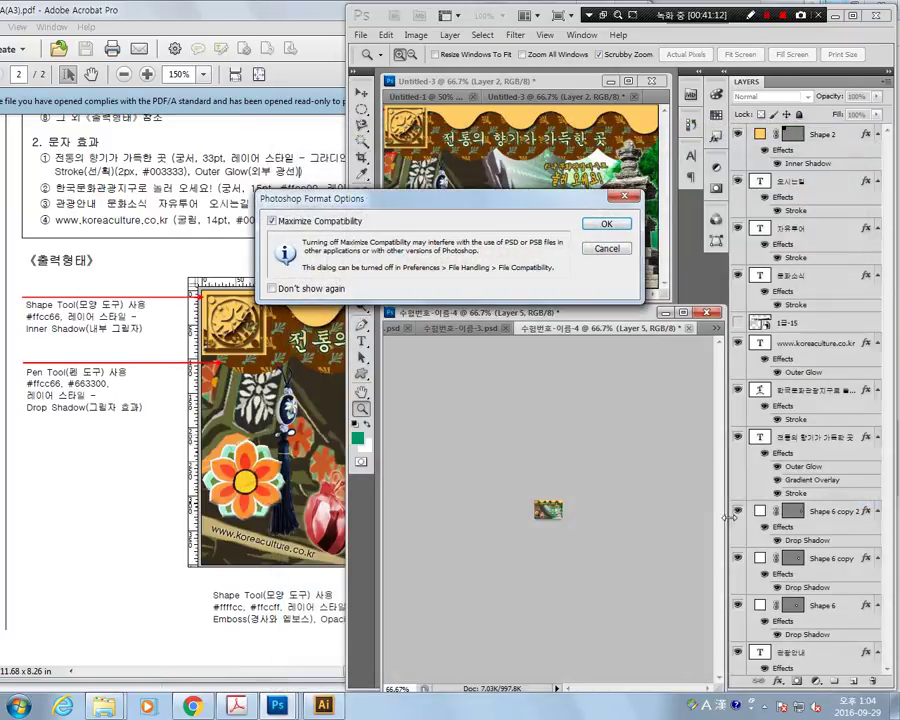
click(607, 224)
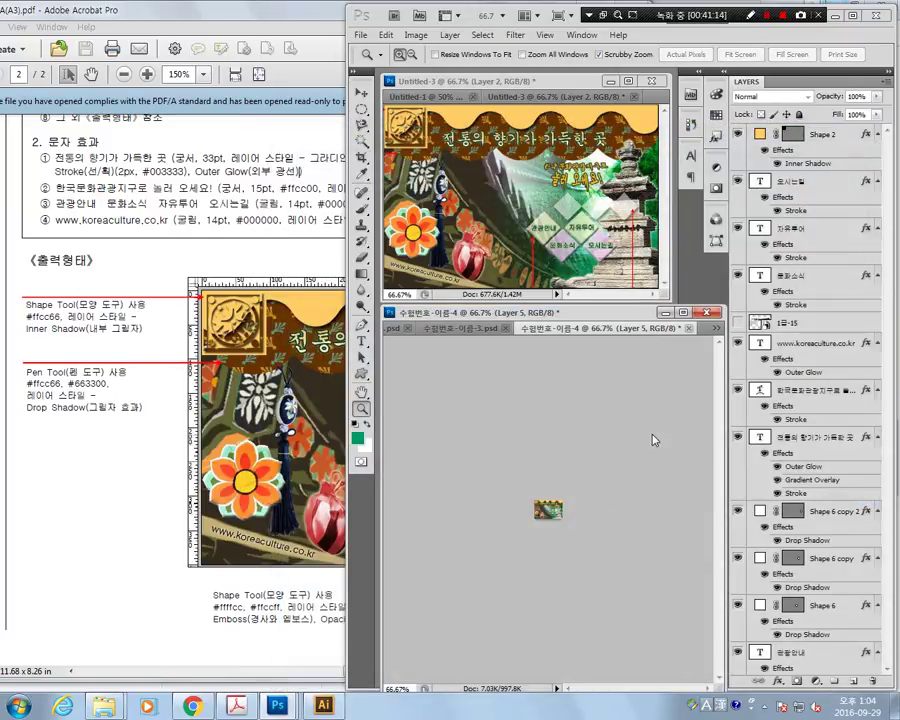